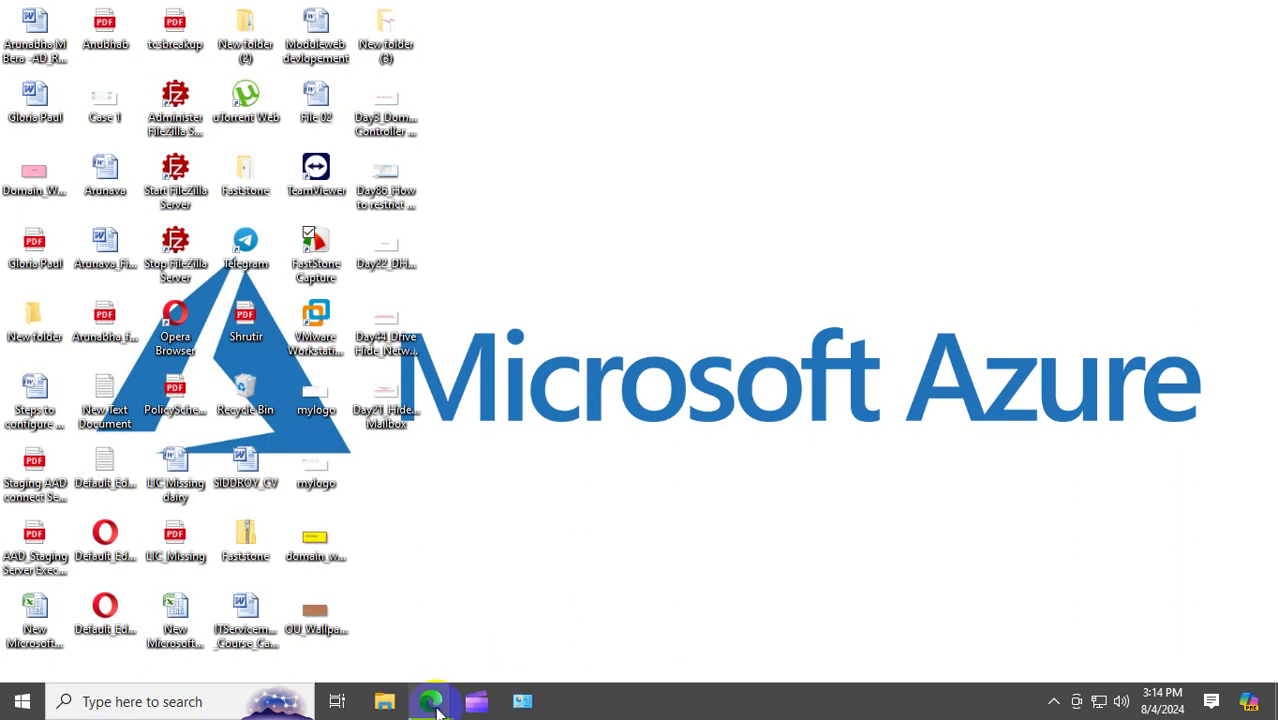
# Bring the Google Meet Edge window forward and open a new Microsoft Start tab.
pyautogui.moveTo(432, 701)
pyautogui.click(330, 610)
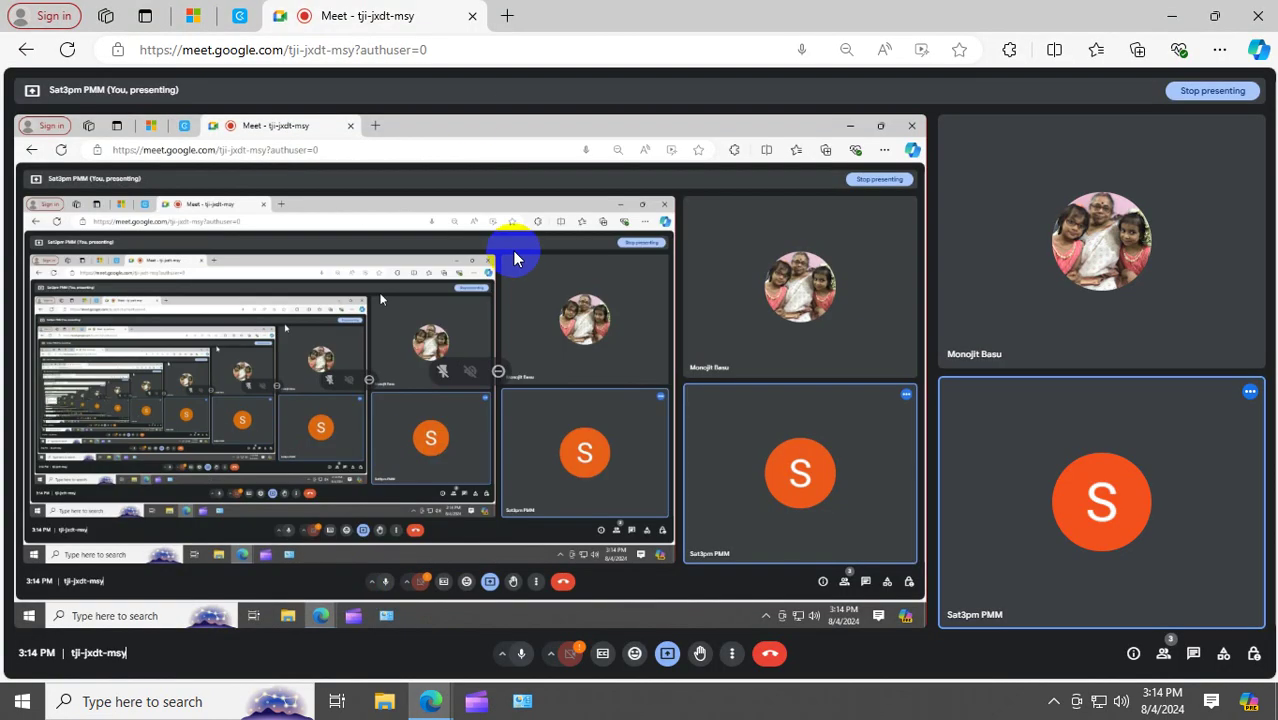
pyautogui.click(505, 13)
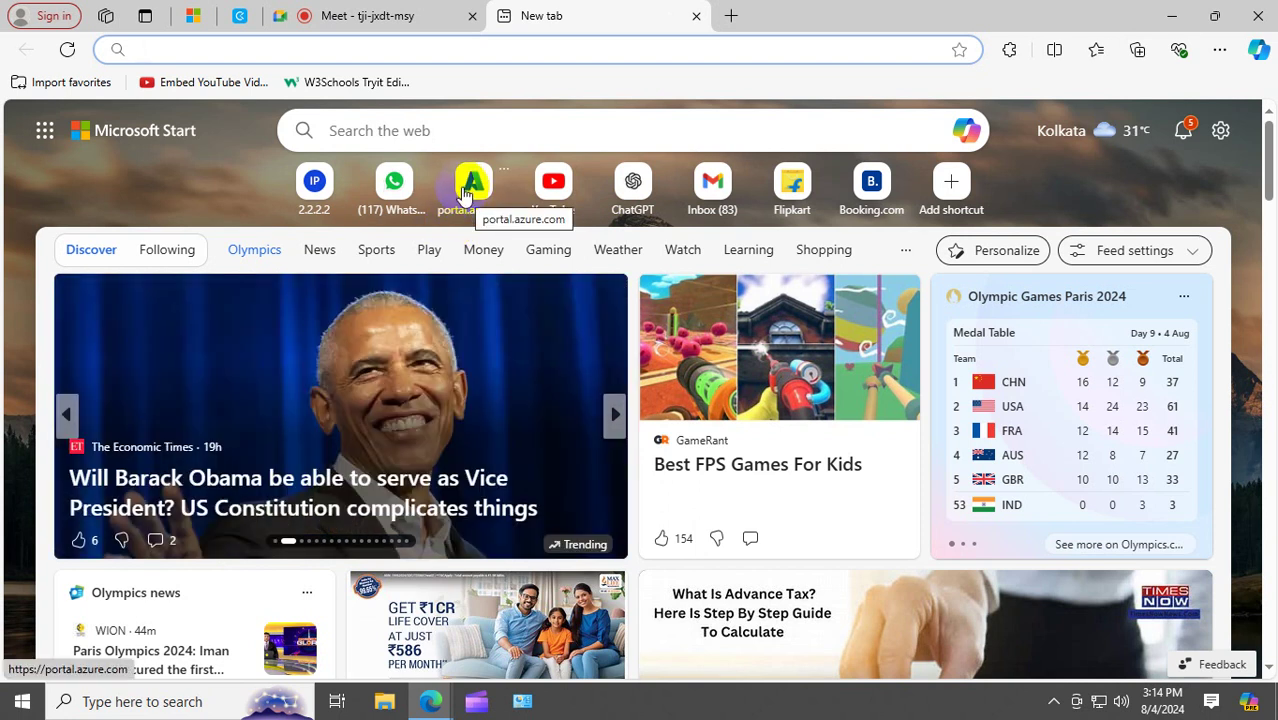
# Open the Azure portal and begin creating a network security group.
pyautogui.click(467, 186)
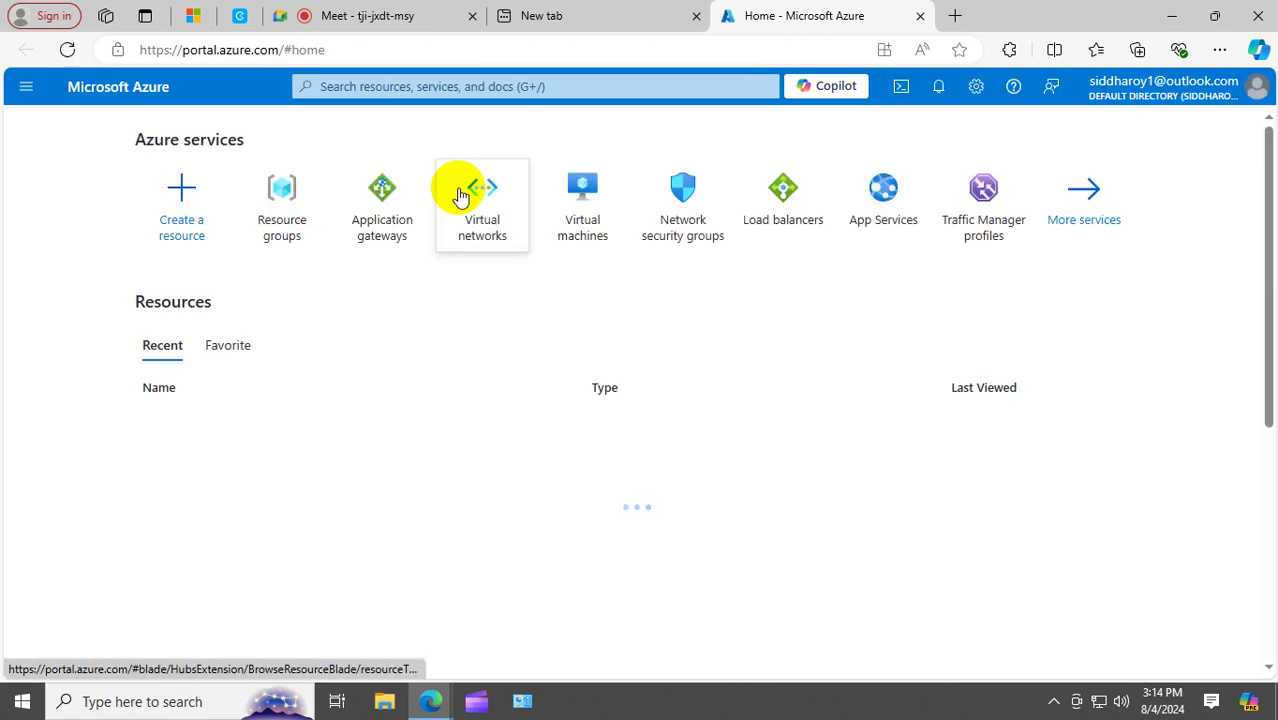
pyautogui.click(683, 204)
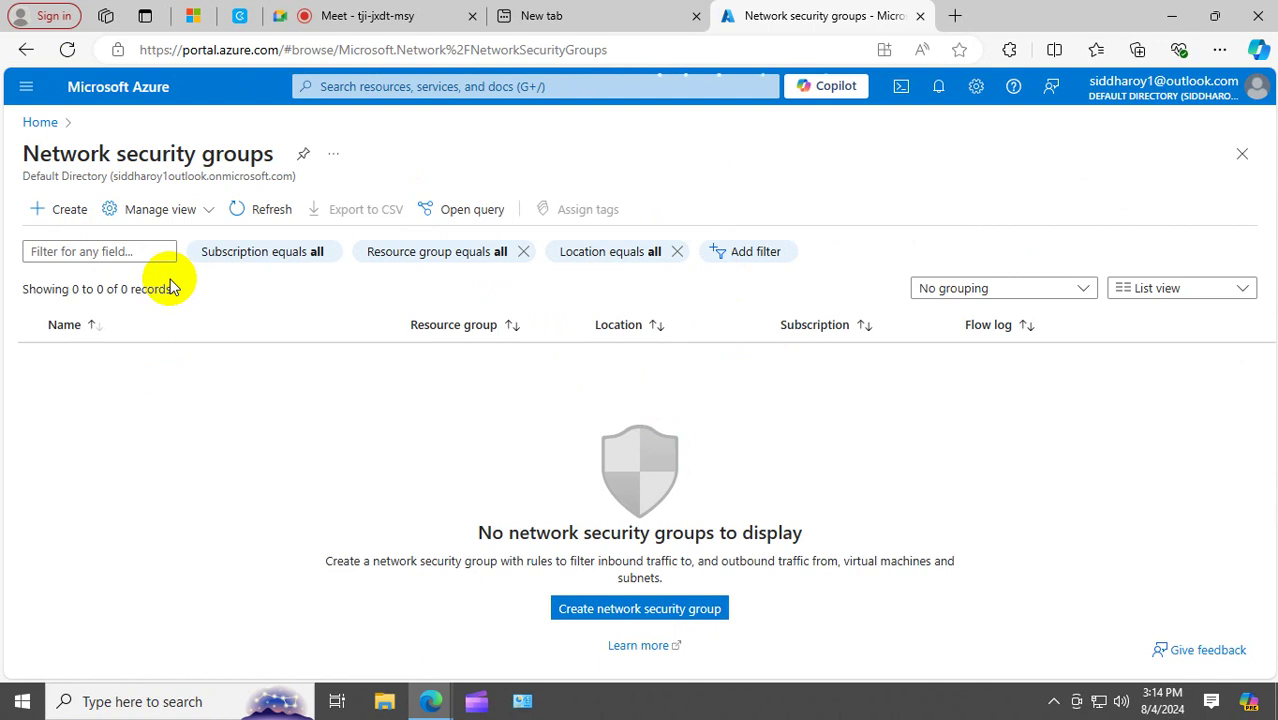
pyautogui.click(66, 210)
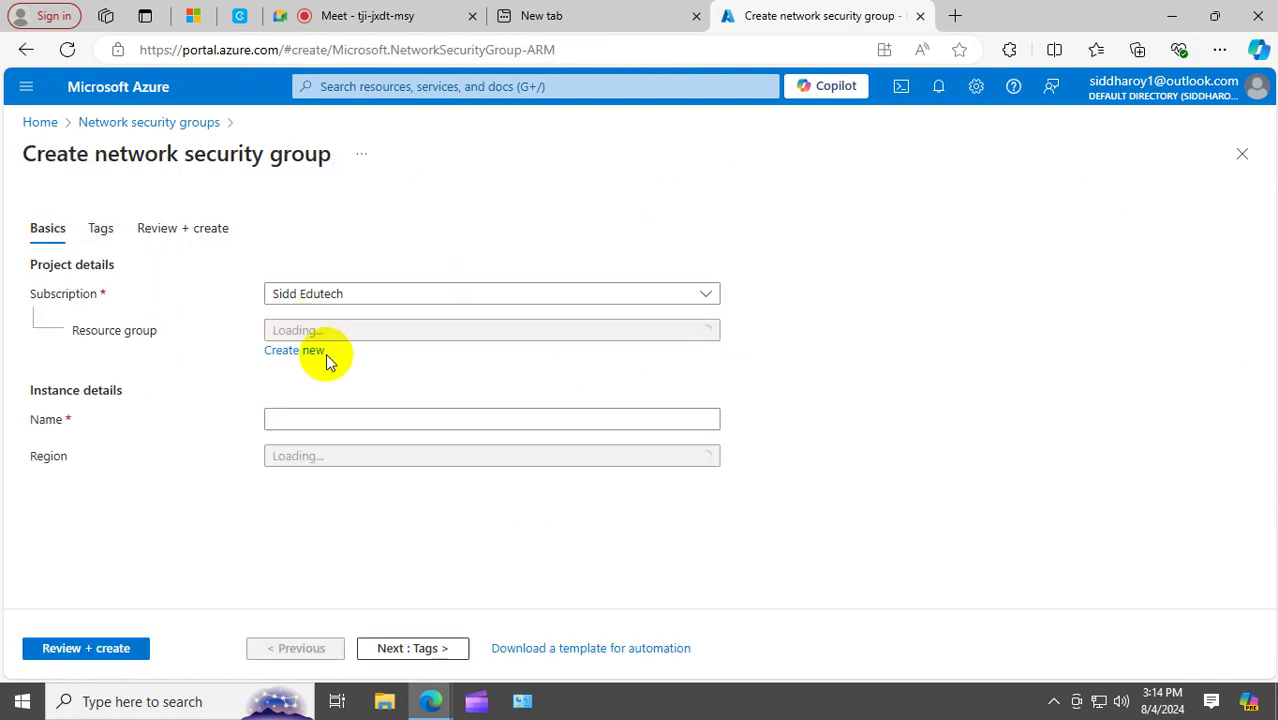
# Confirm no resource group exists yet, then open the Resource groups list from Home.
pyautogui.click(448, 332)
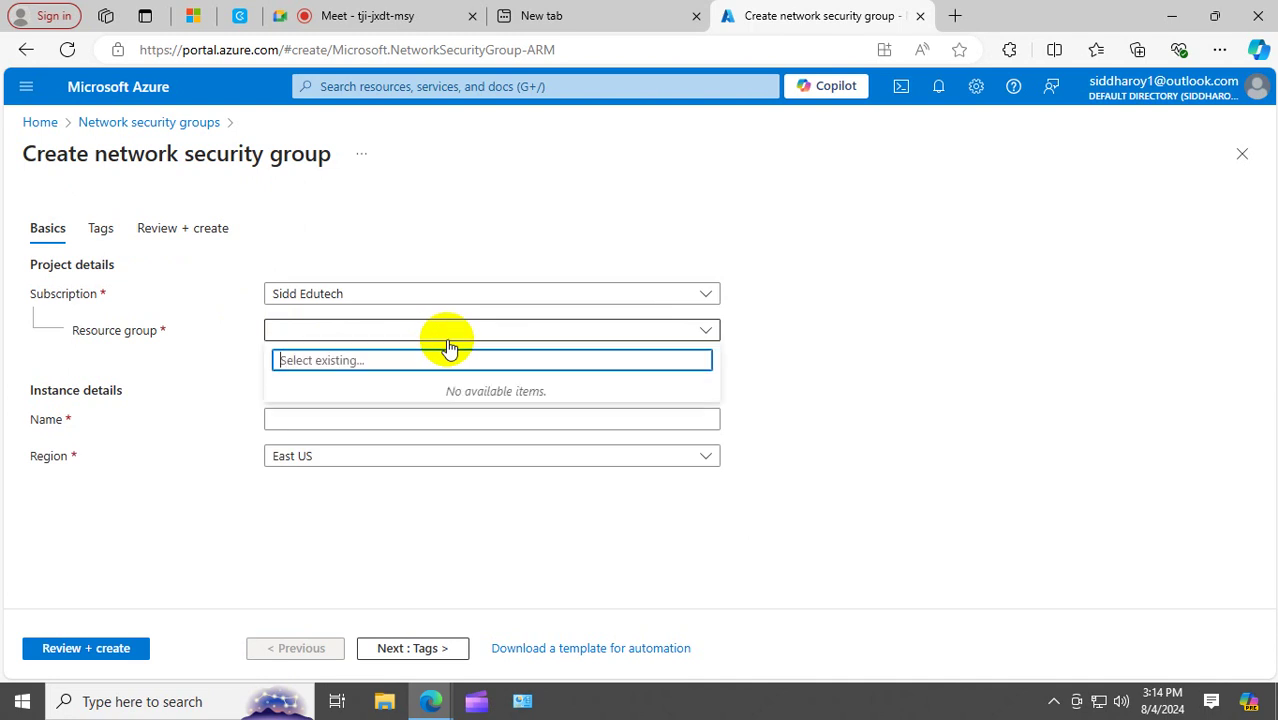
pyautogui.click(293, 338)
pyautogui.click(306, 352)
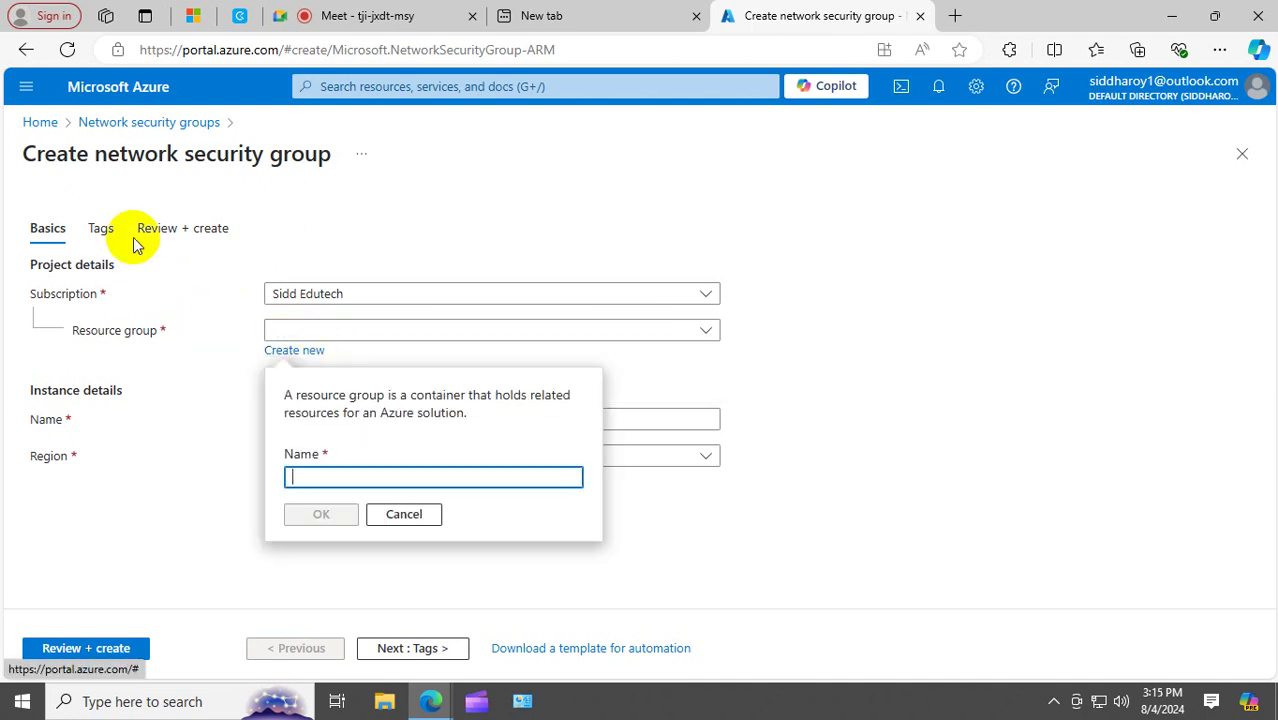
pyautogui.click(40, 122)
pyautogui.click(378, 205)
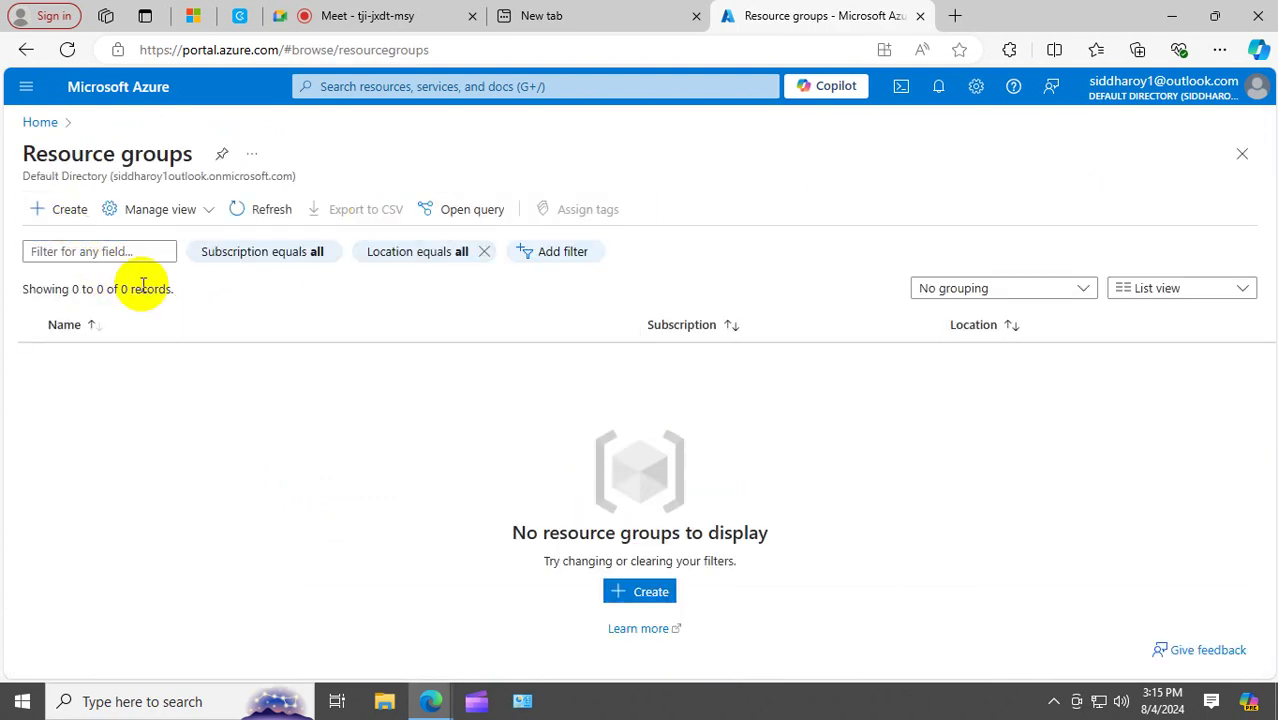
# Create resource group RG1 in East US.
pyautogui.click(60, 209)
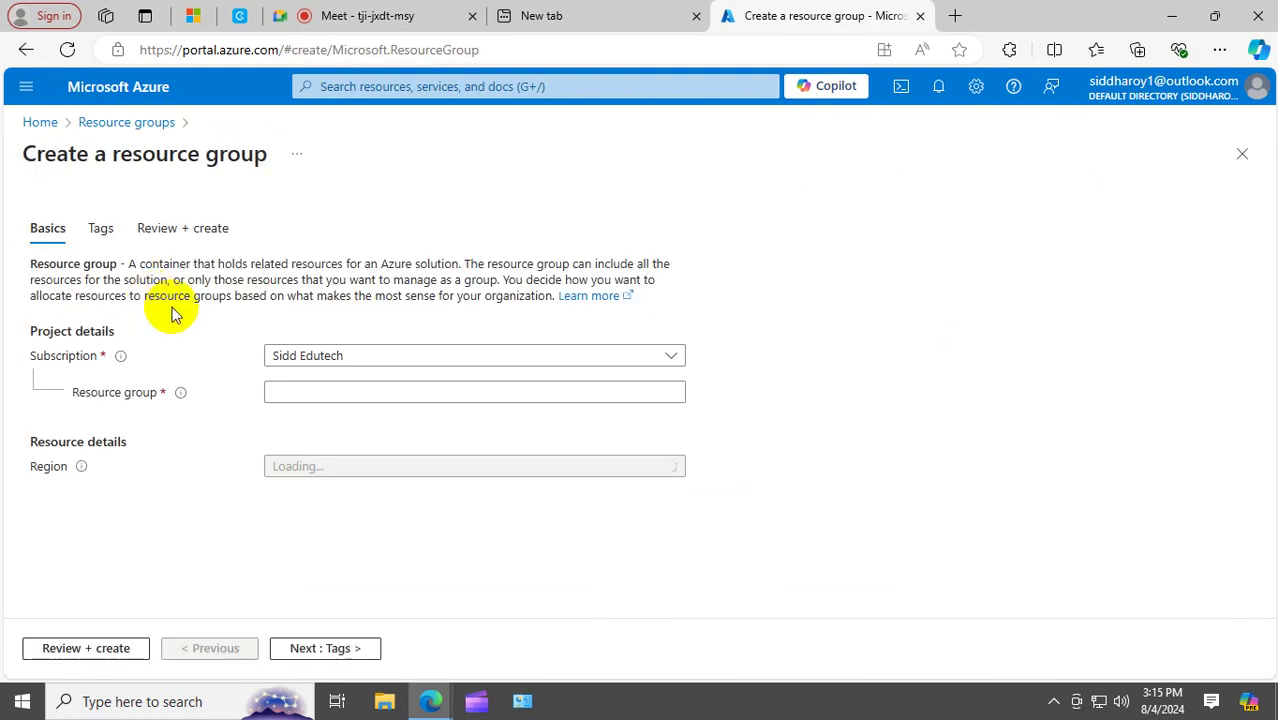
pyautogui.click(333, 391)
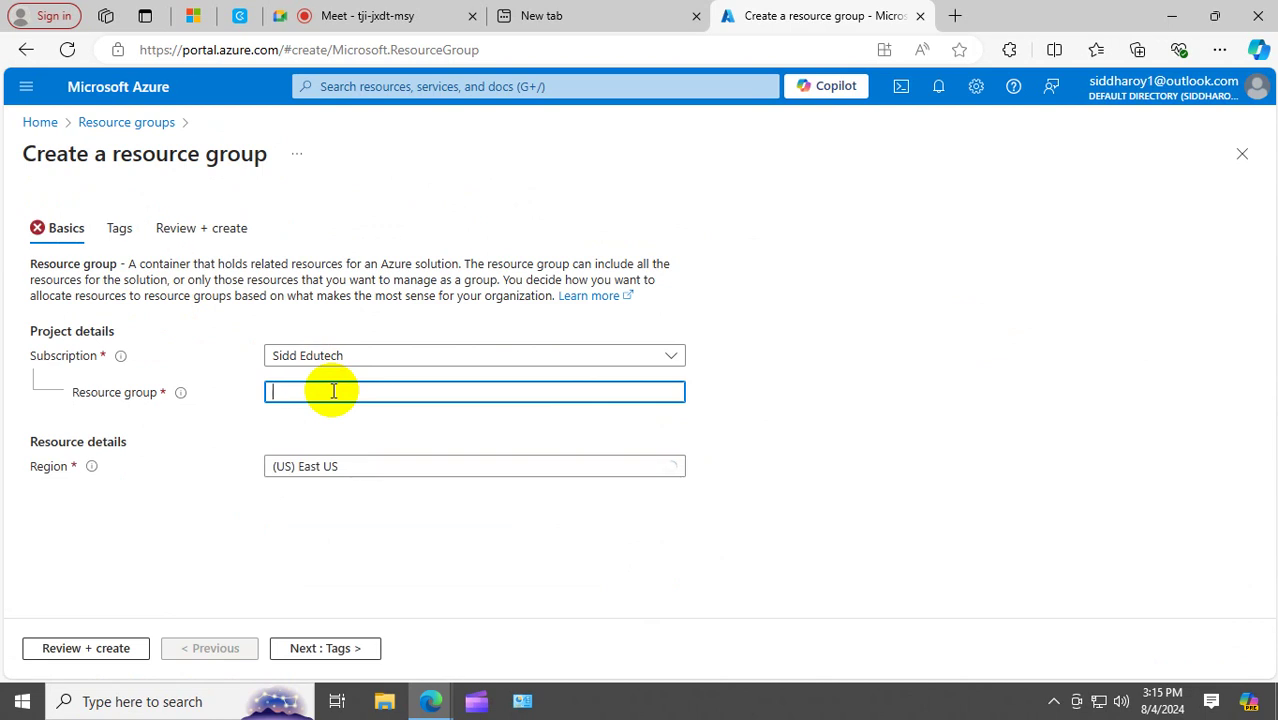
pyautogui.write('RG2')
pyautogui.press('BackSpace')
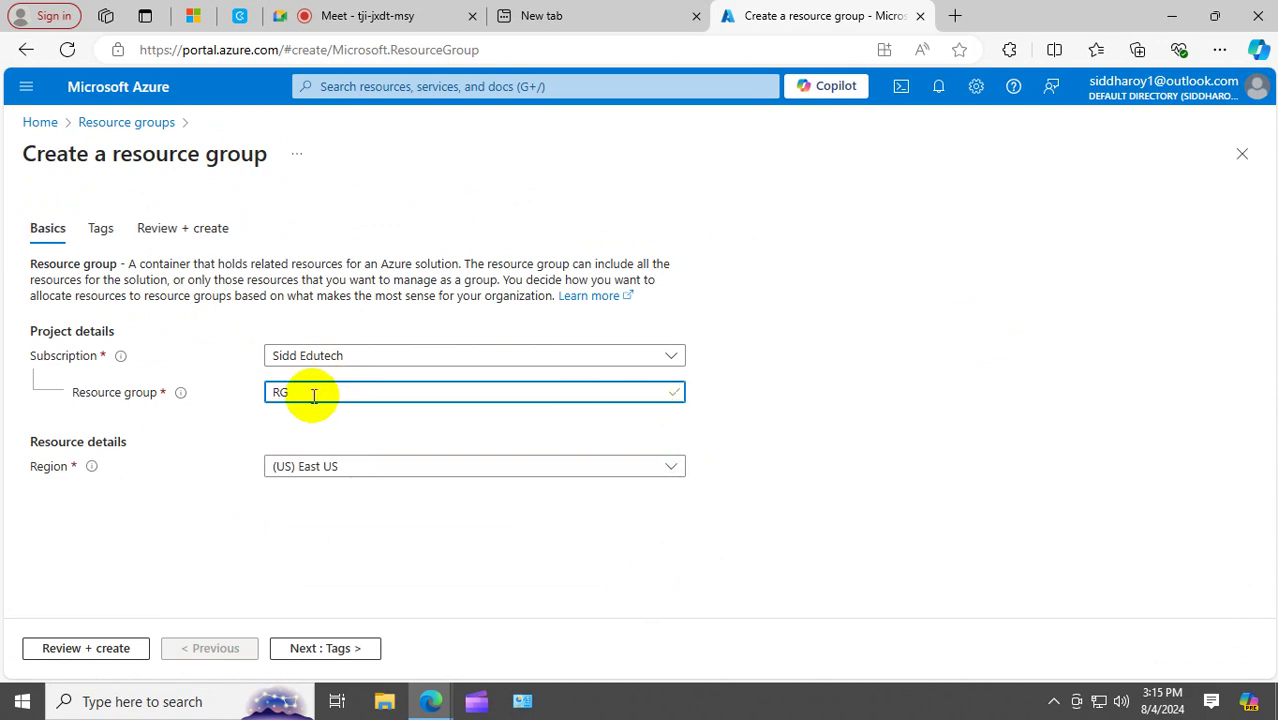
pyautogui.write('1')
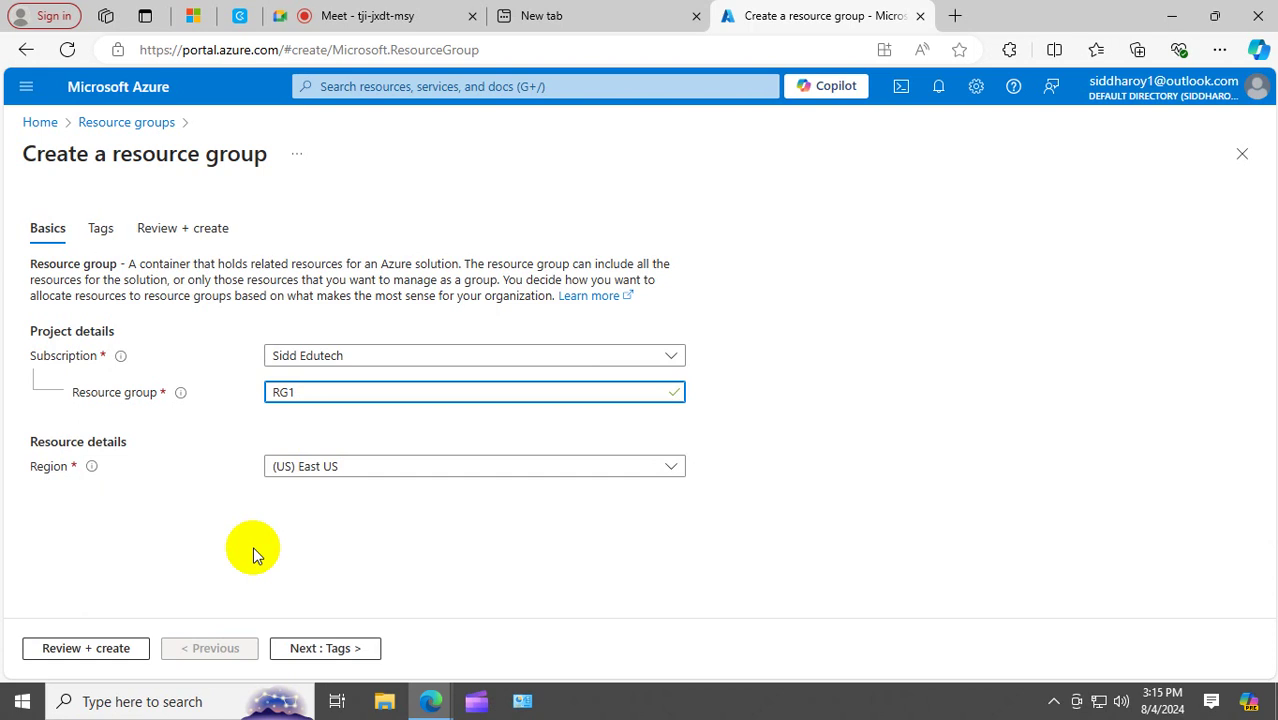
pyautogui.click(101, 650)
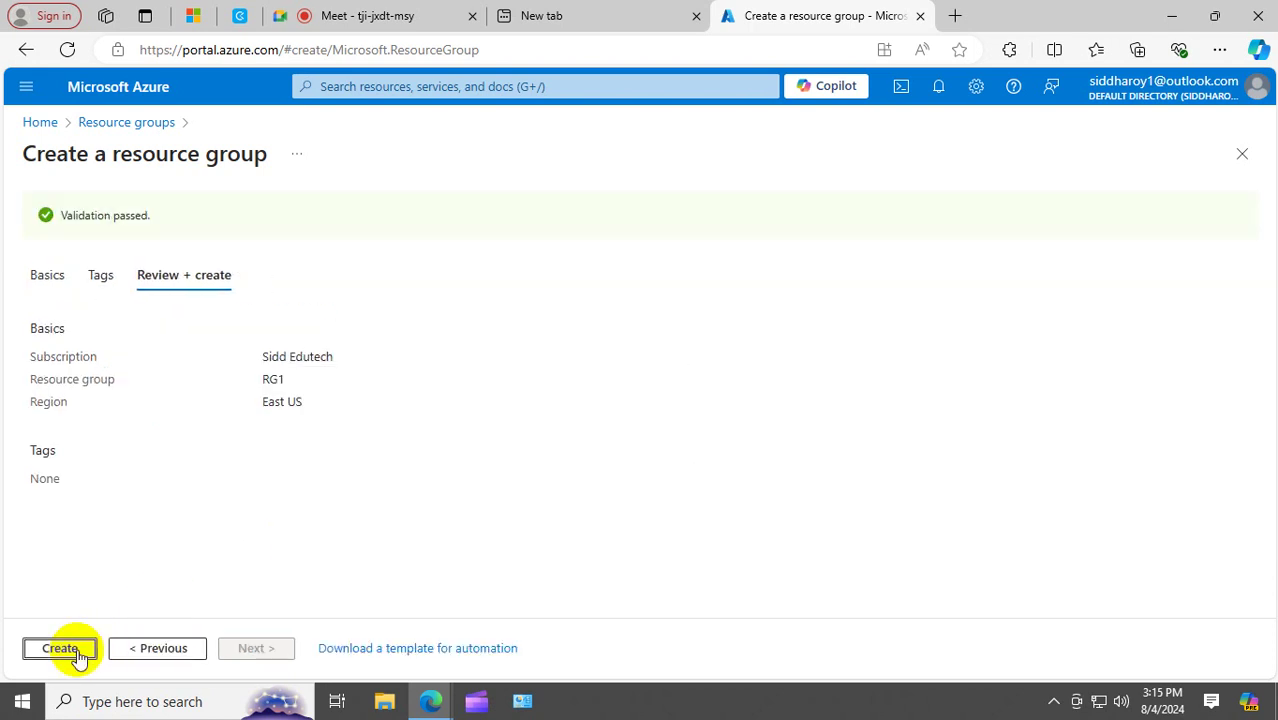
pyautogui.click(58, 652)
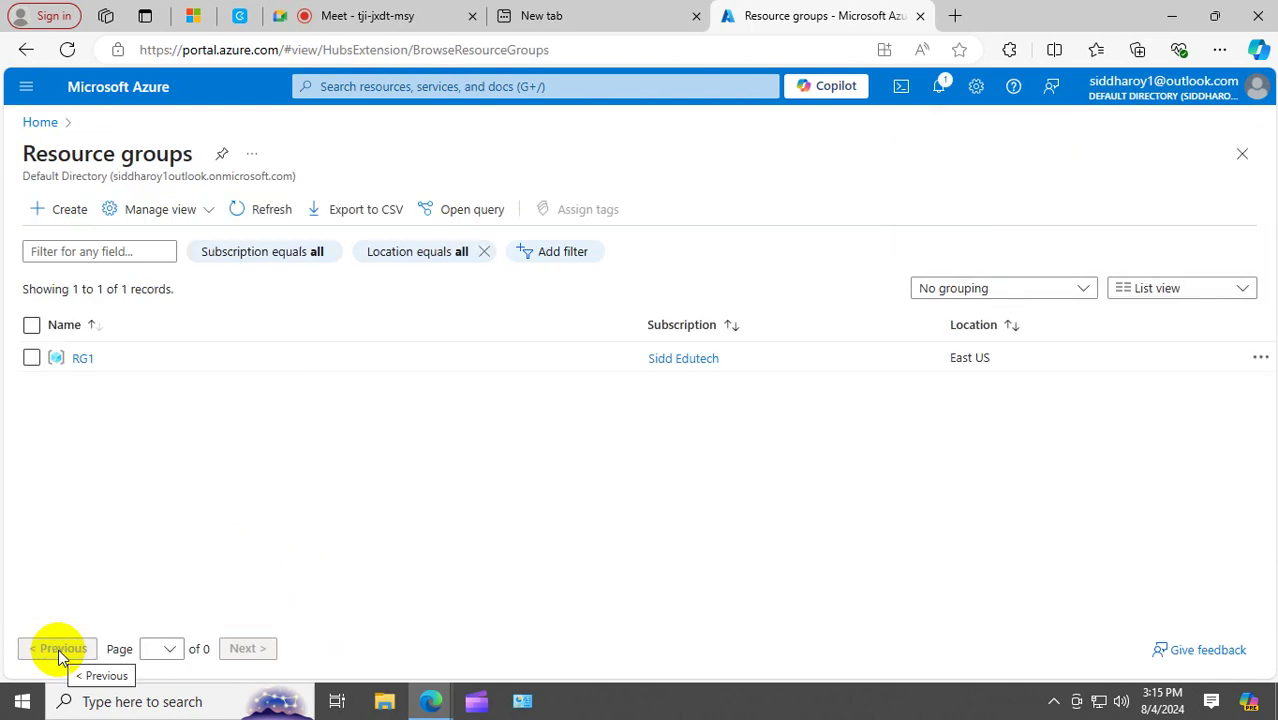
# Verify RG1 appears in the resource groups list, then return to Home.
pyautogui.click(41, 123)
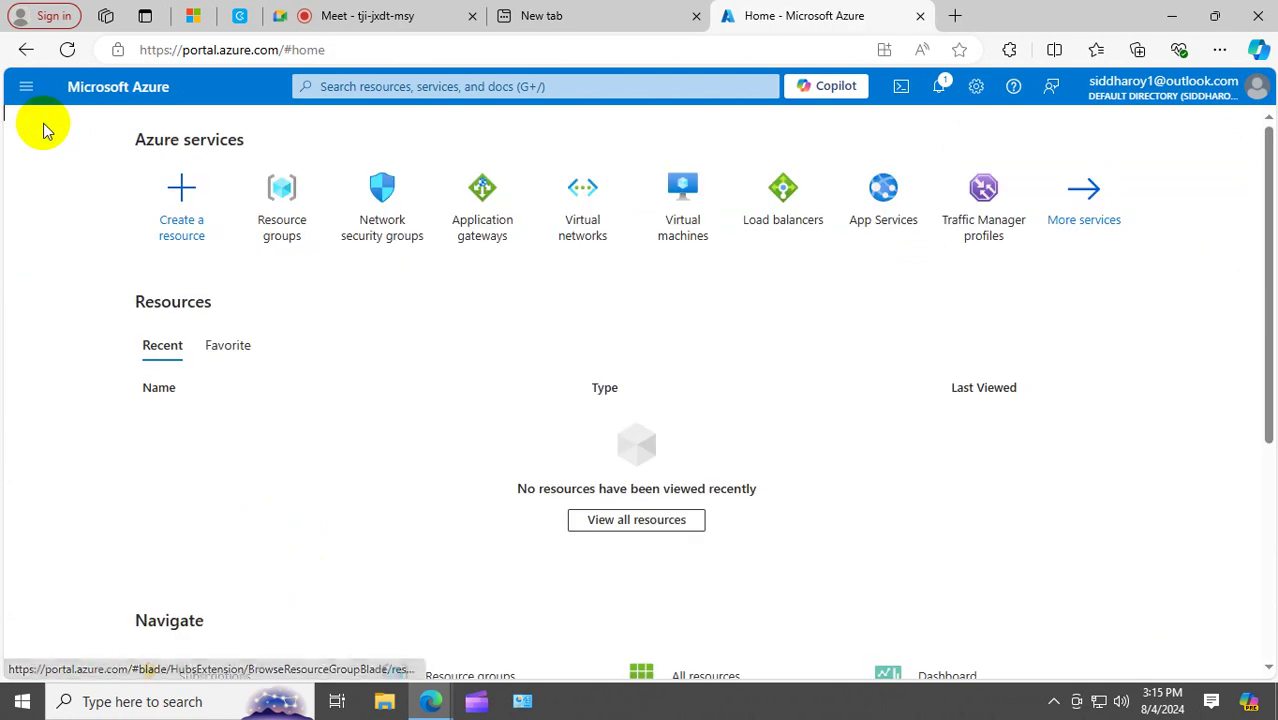
pyautogui.click(280, 192)
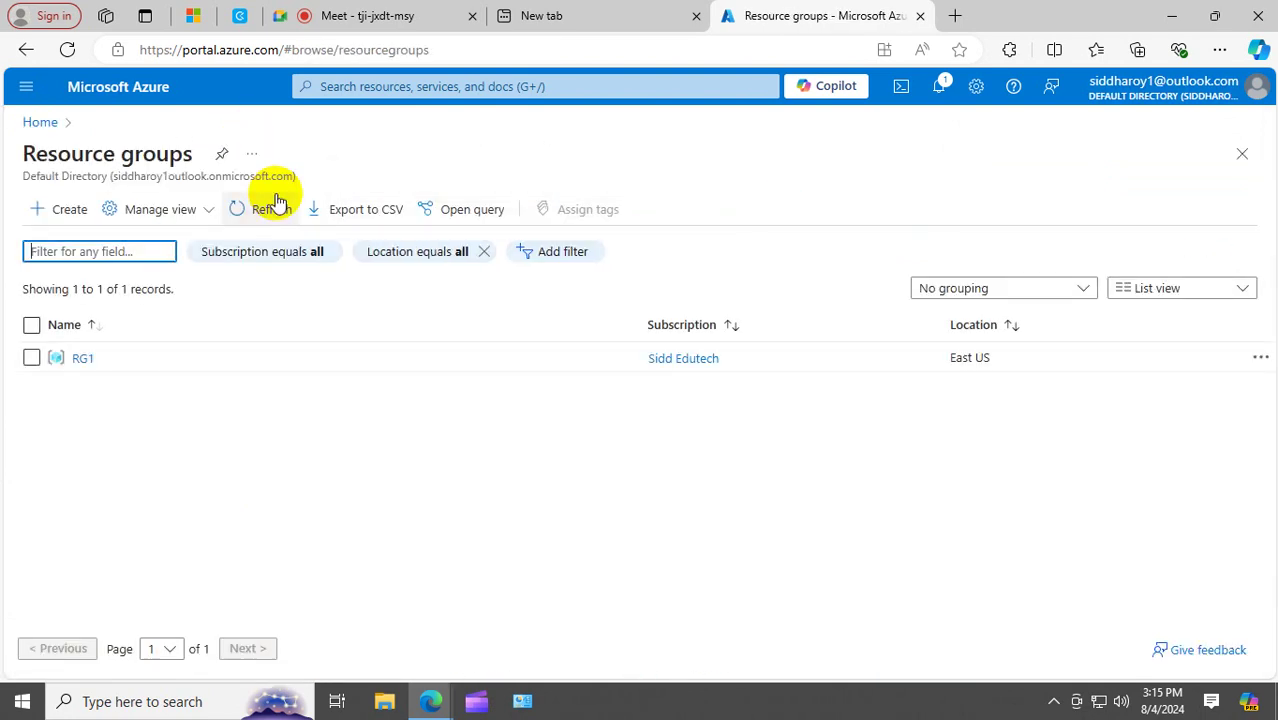
pyautogui.click(40, 123)
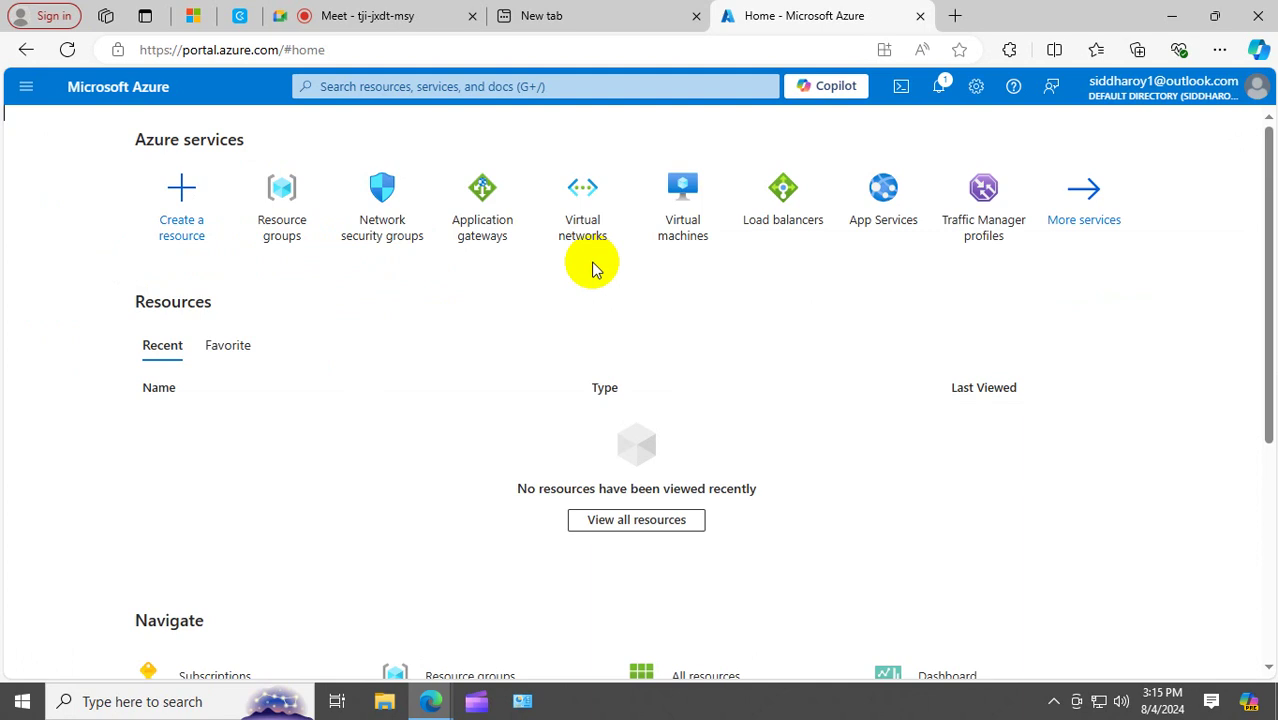
# Open the Application gateways list from the Azure home page.
pyautogui.click(490, 208)
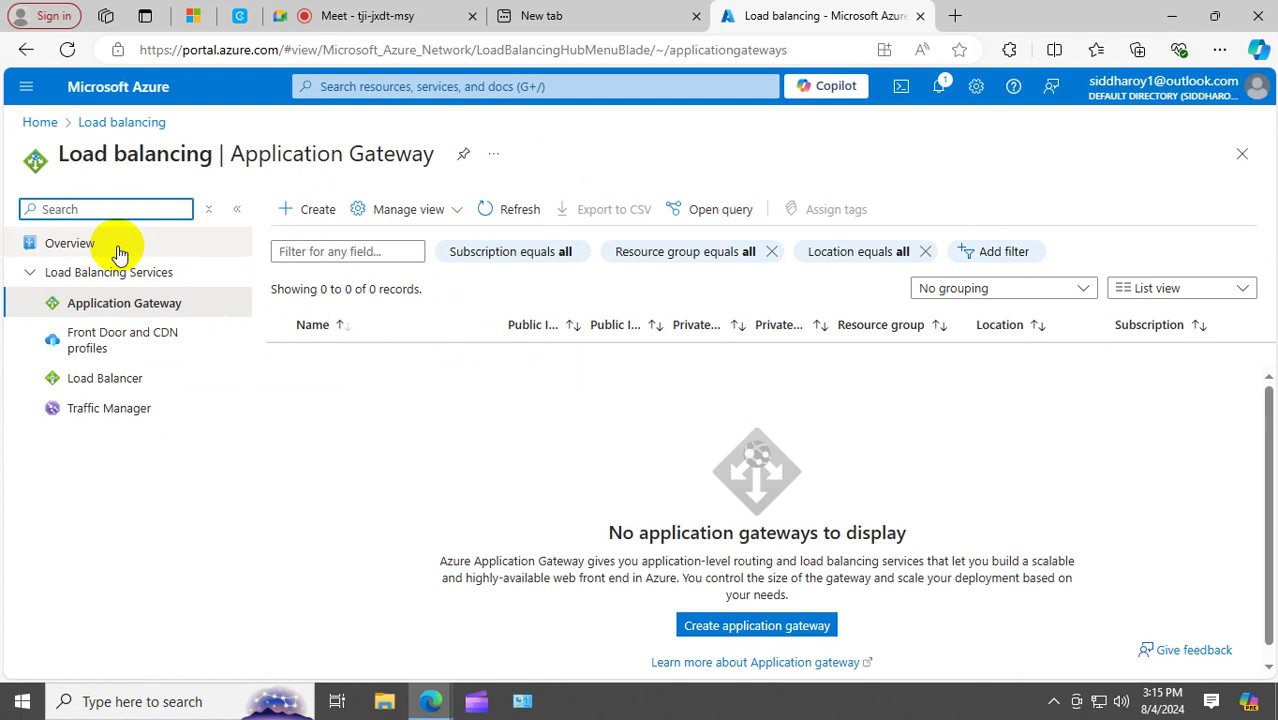
pyautogui.click(305, 216)
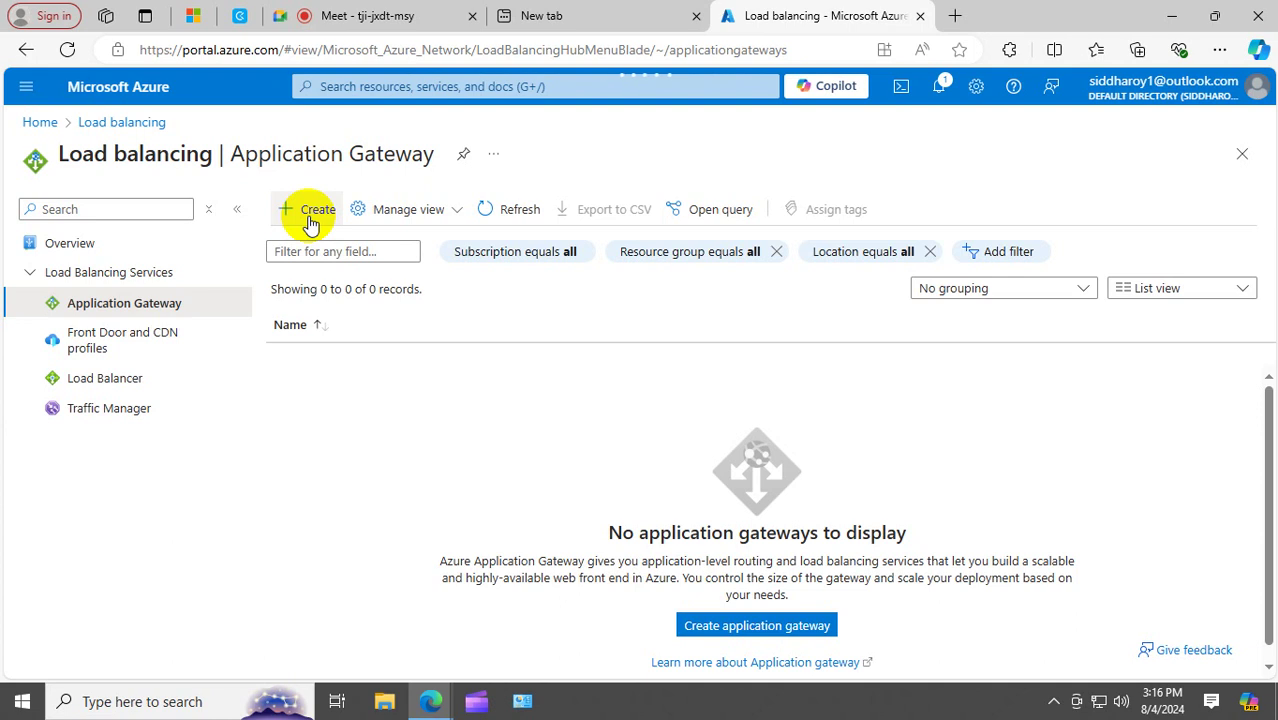
# Start a new application gateway in resource group RG1 named APNGGATEWAY.
pyautogui.click(309, 219)
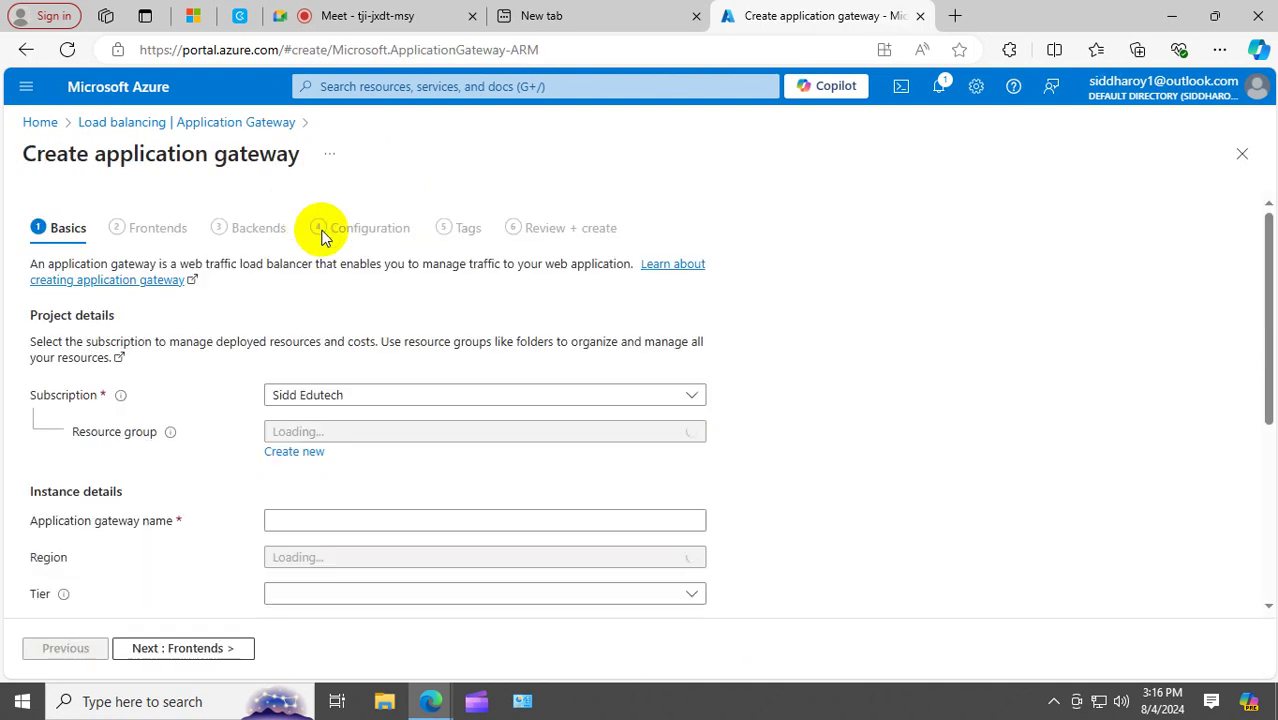
pyautogui.scroll(-1, 433, 345)
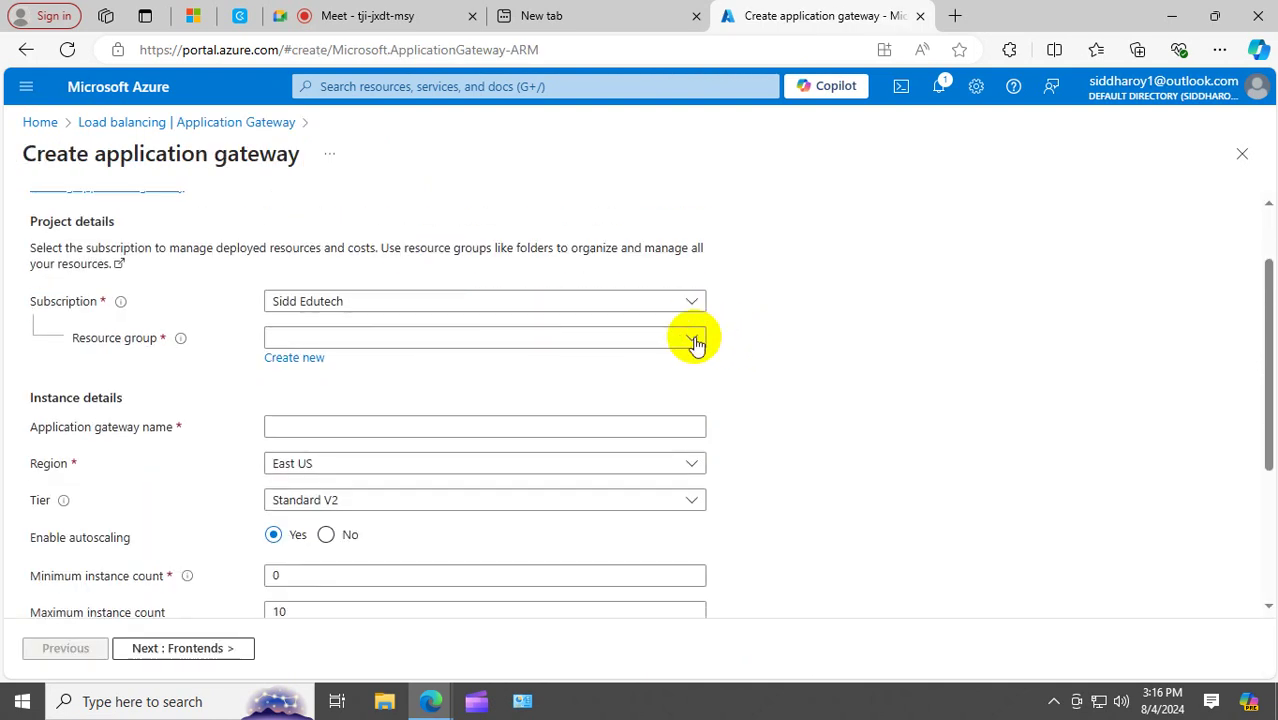
pyautogui.click(690, 338)
pyautogui.click(318, 399)
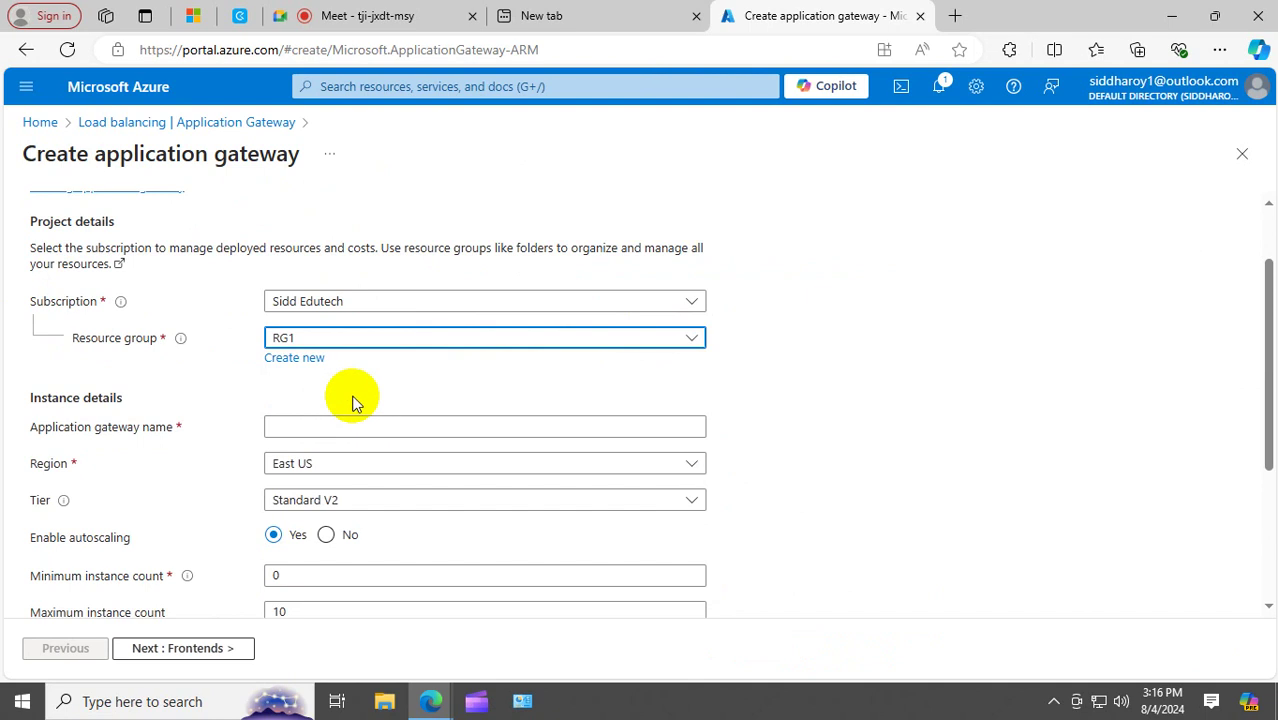
pyautogui.click(316, 426)
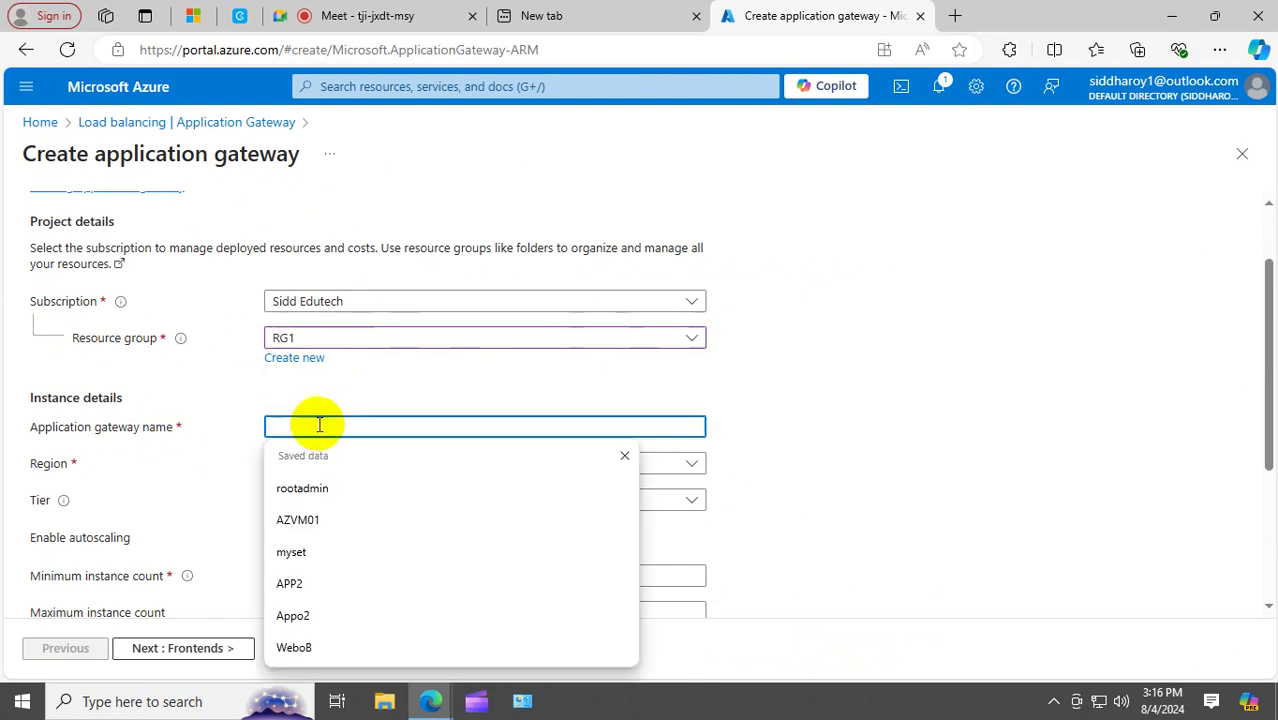
pyautogui.write('APG')
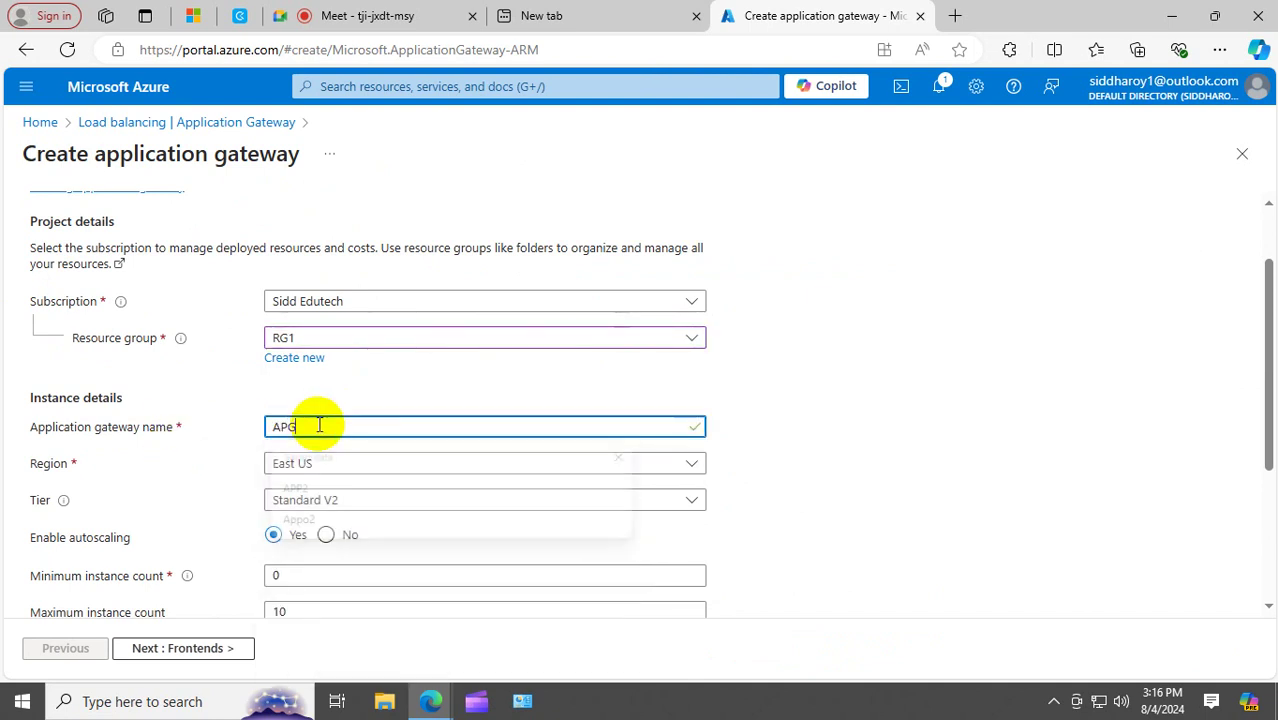
pyautogui.write('NGATEWAY')
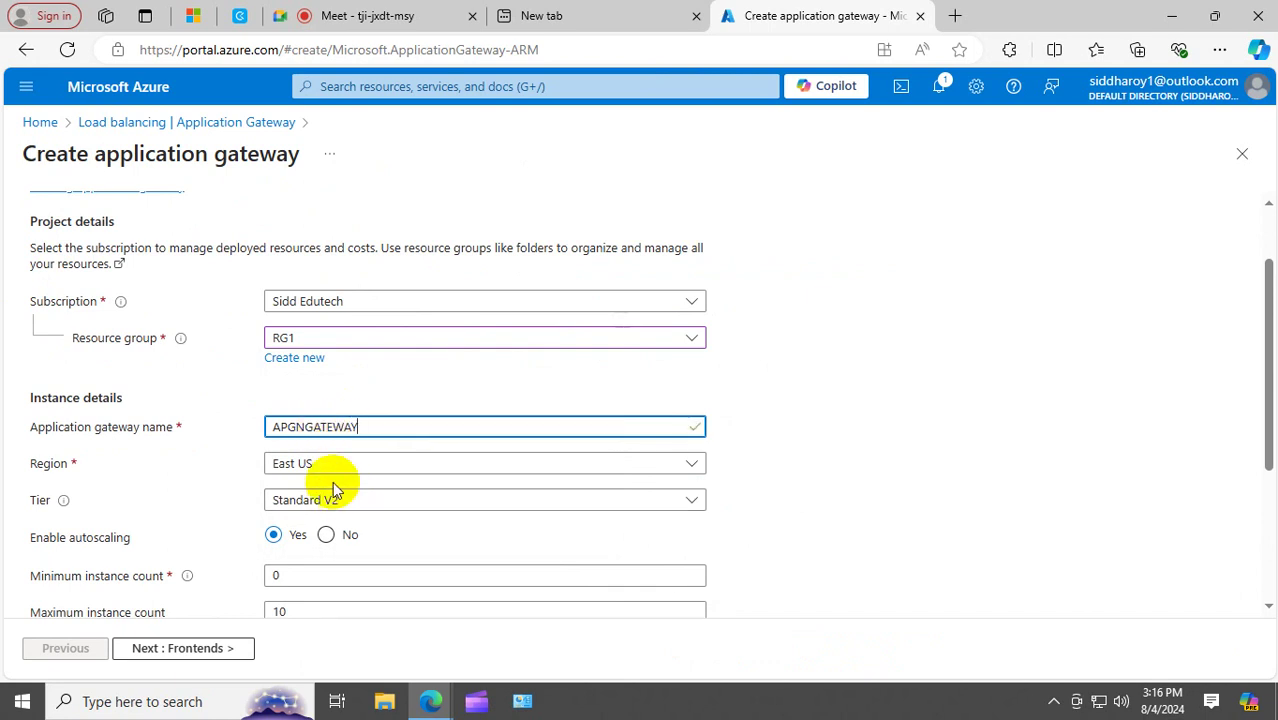
# Choose the WAF V2 tier, turn off autoscaling with 2 instances, and disable HTTP2.
pyautogui.click(383, 511)
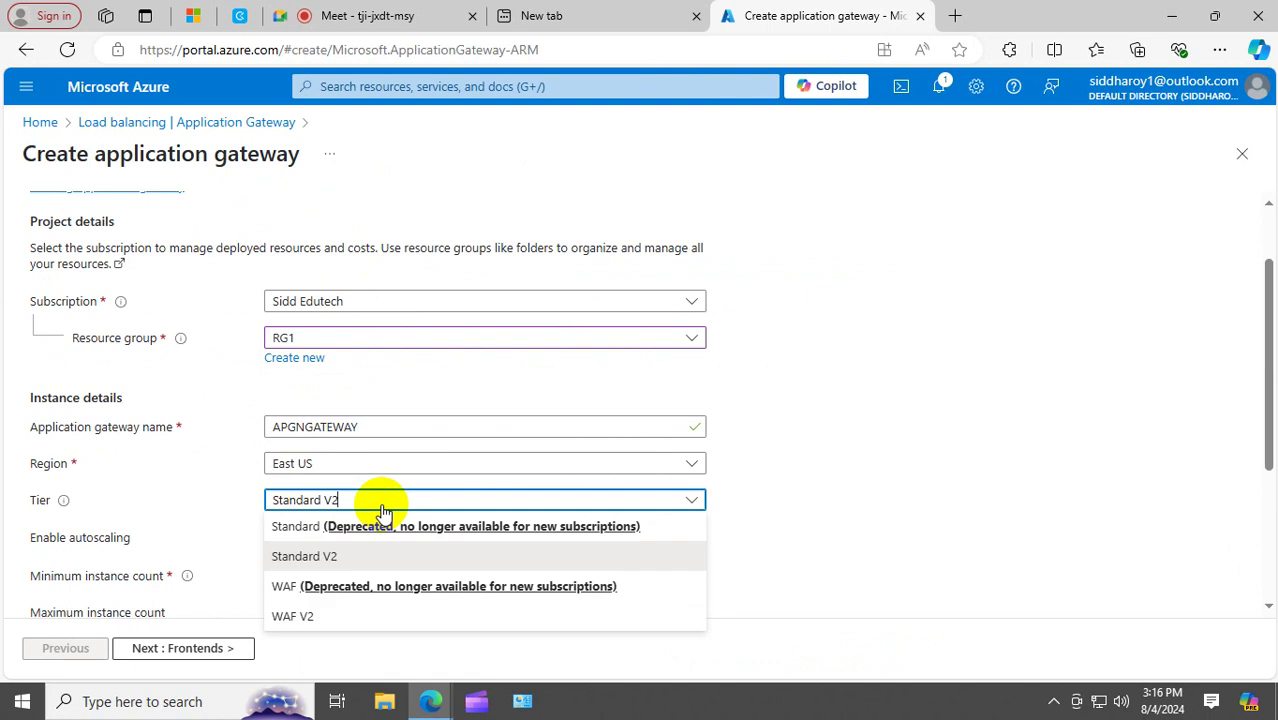
pyautogui.click(342, 614)
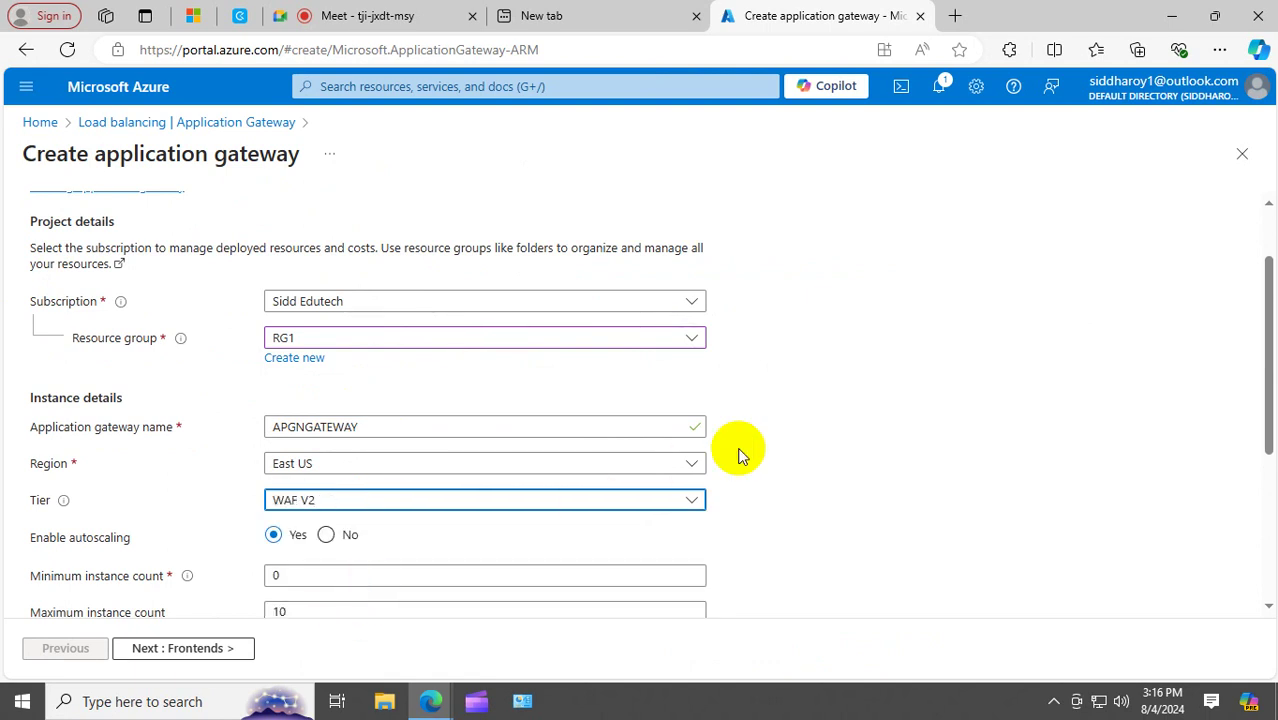
pyautogui.scroll(-2, 830, 415)
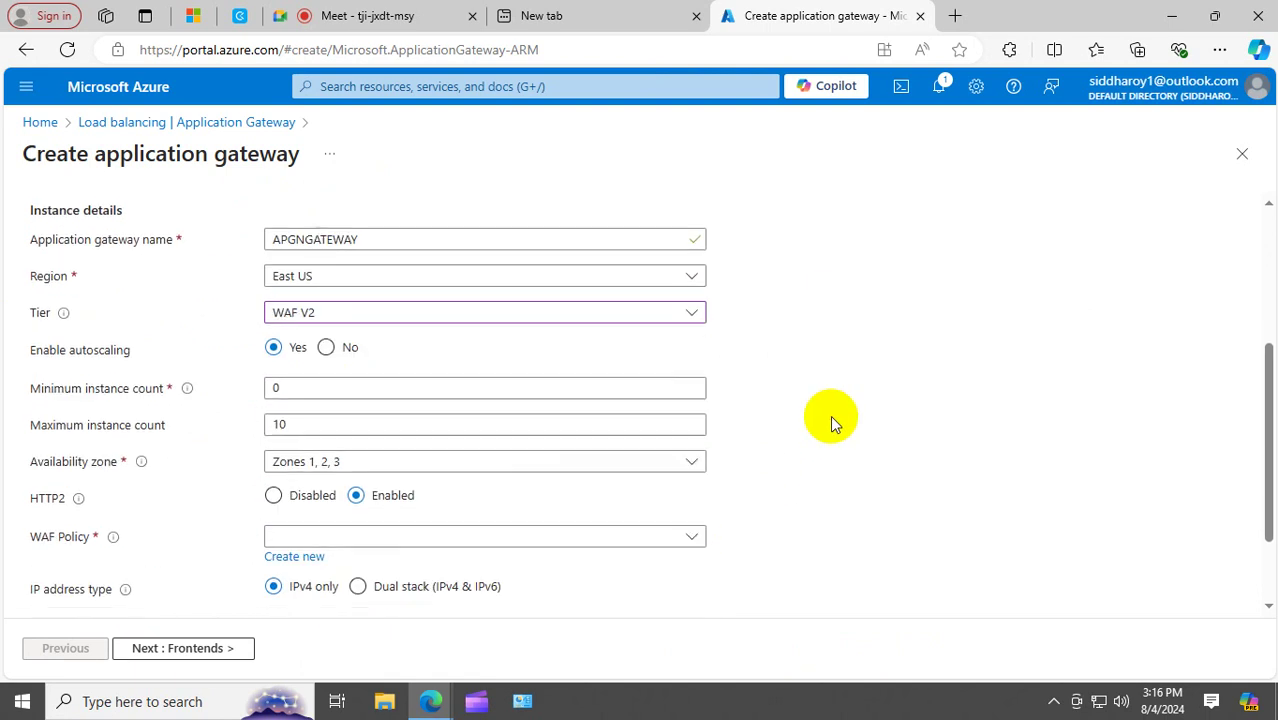
pyautogui.click(340, 349)
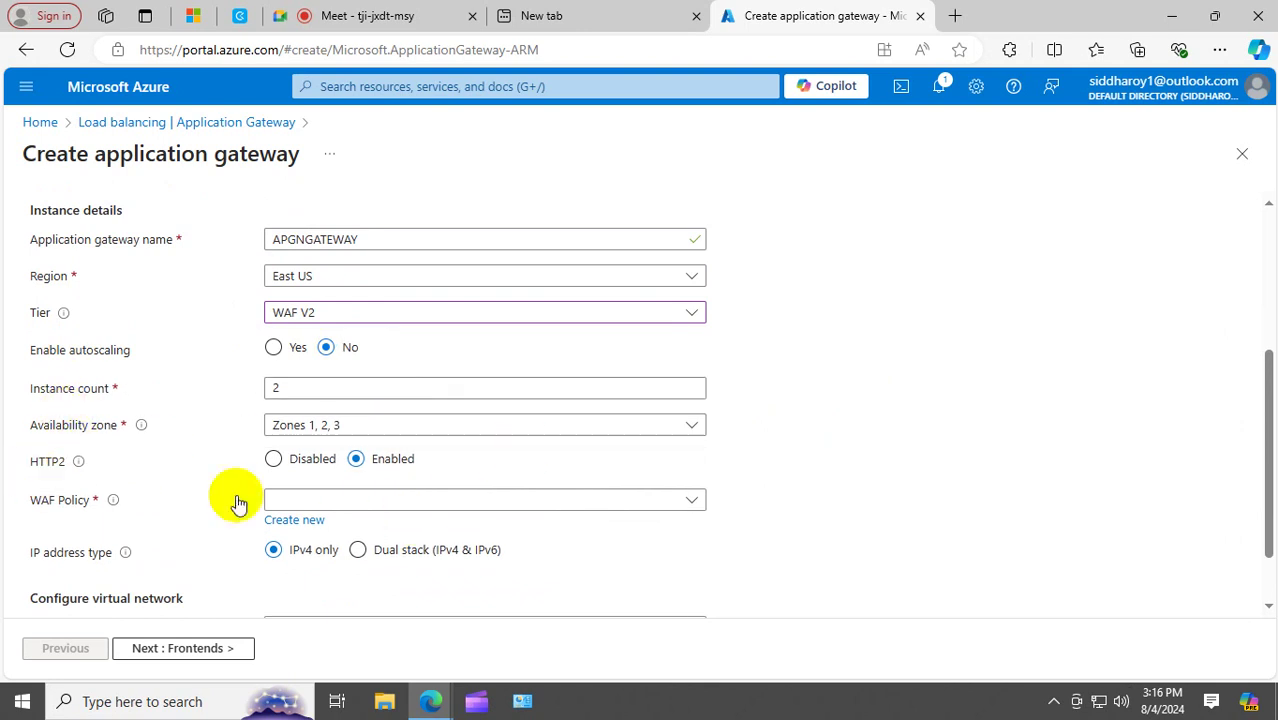
pyautogui.click(273, 458)
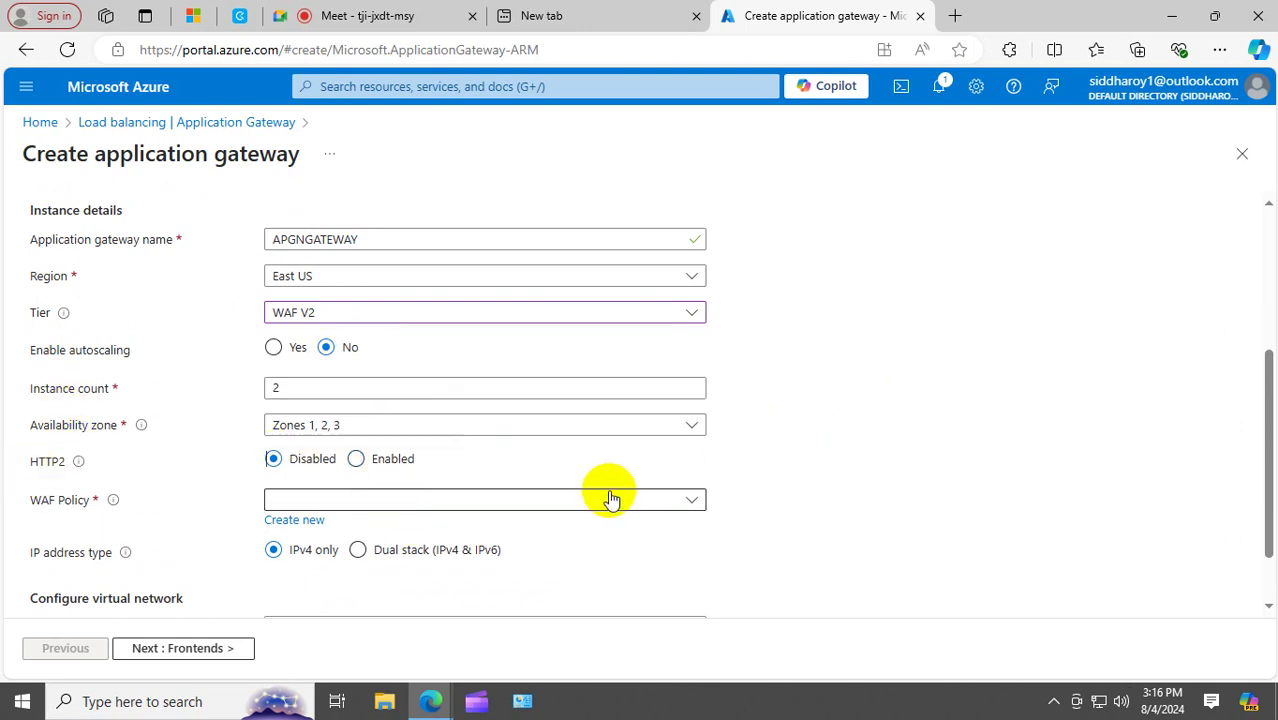
pyautogui.scroll(-1, 612, 499)
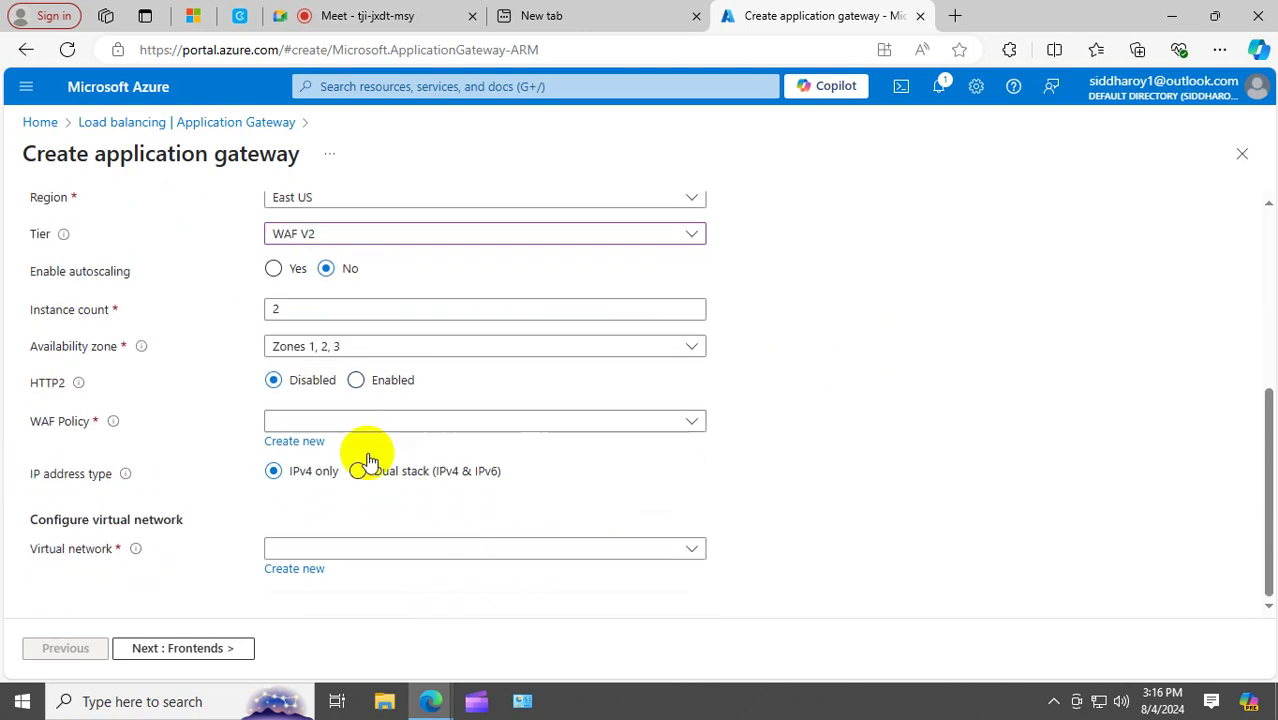
pyautogui.click(296, 443)
# Create WAF policy Mywaf with bot protection added.
pyautogui.click(583, 259)
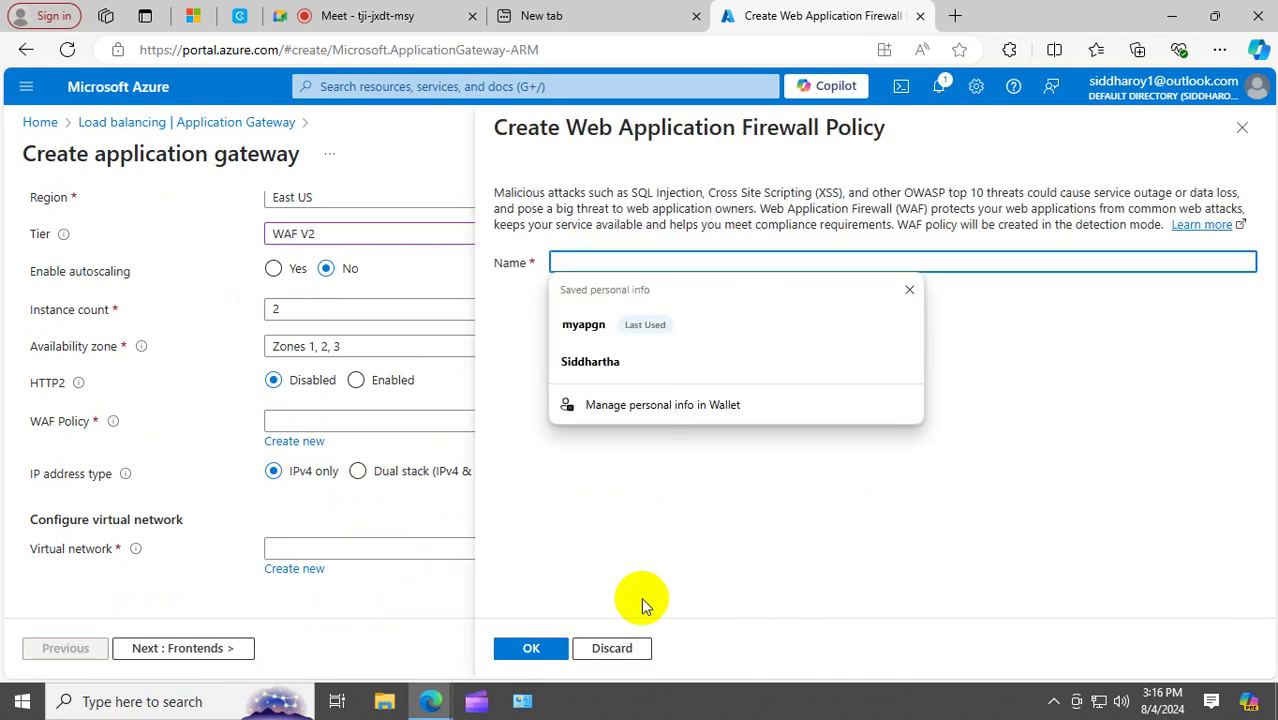
pyautogui.write('Mywaf')
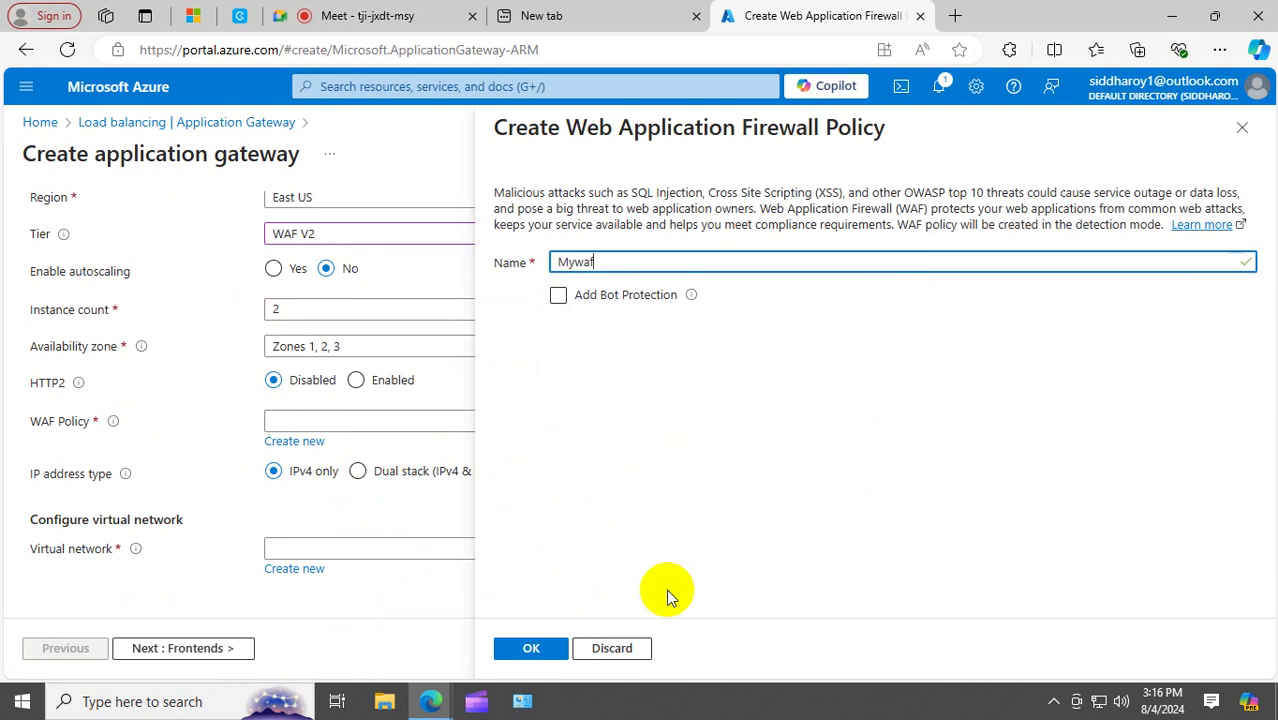
pyautogui.click(558, 295)
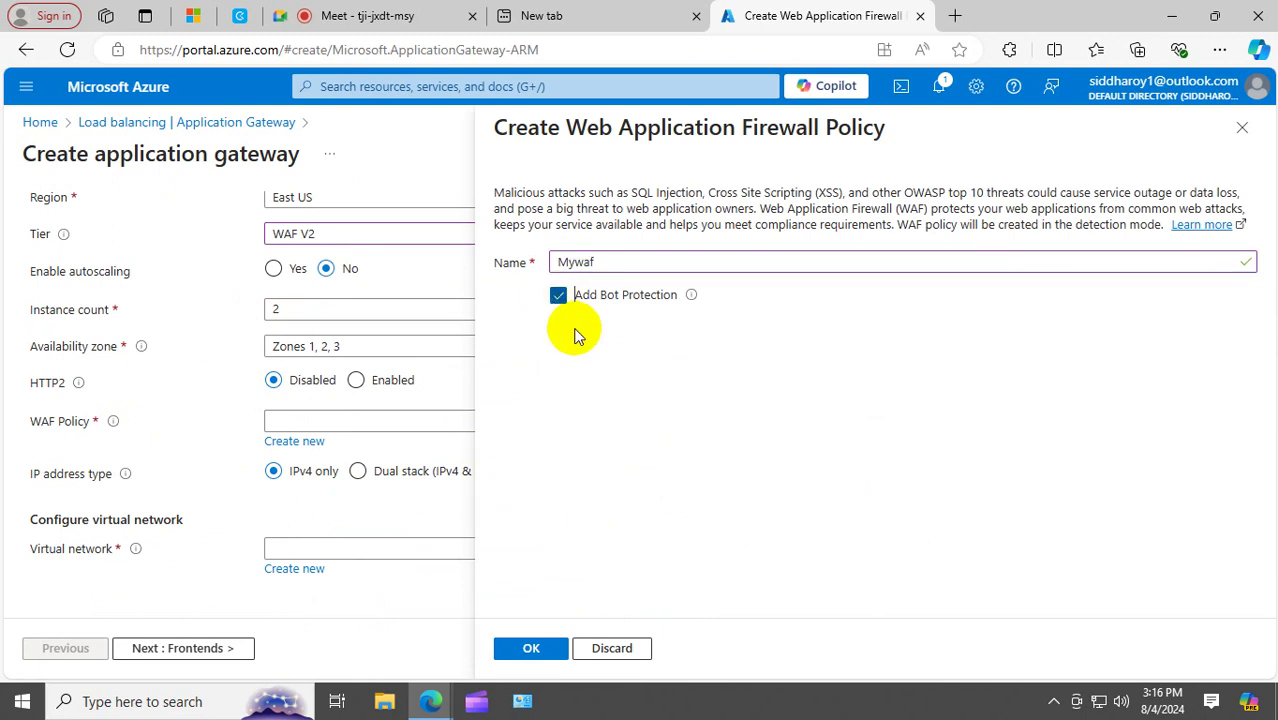
pyautogui.click(533, 649)
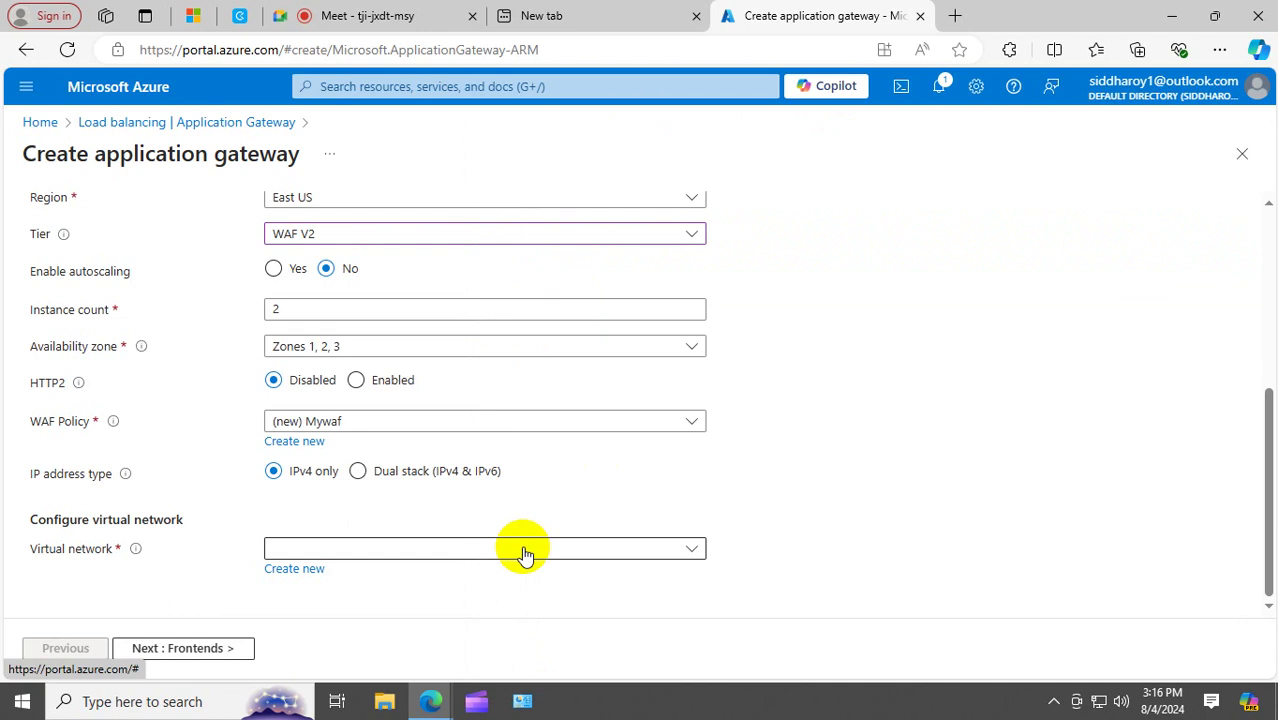
# Start a new virtual network and name it APGN.
pyautogui.click(304, 572)
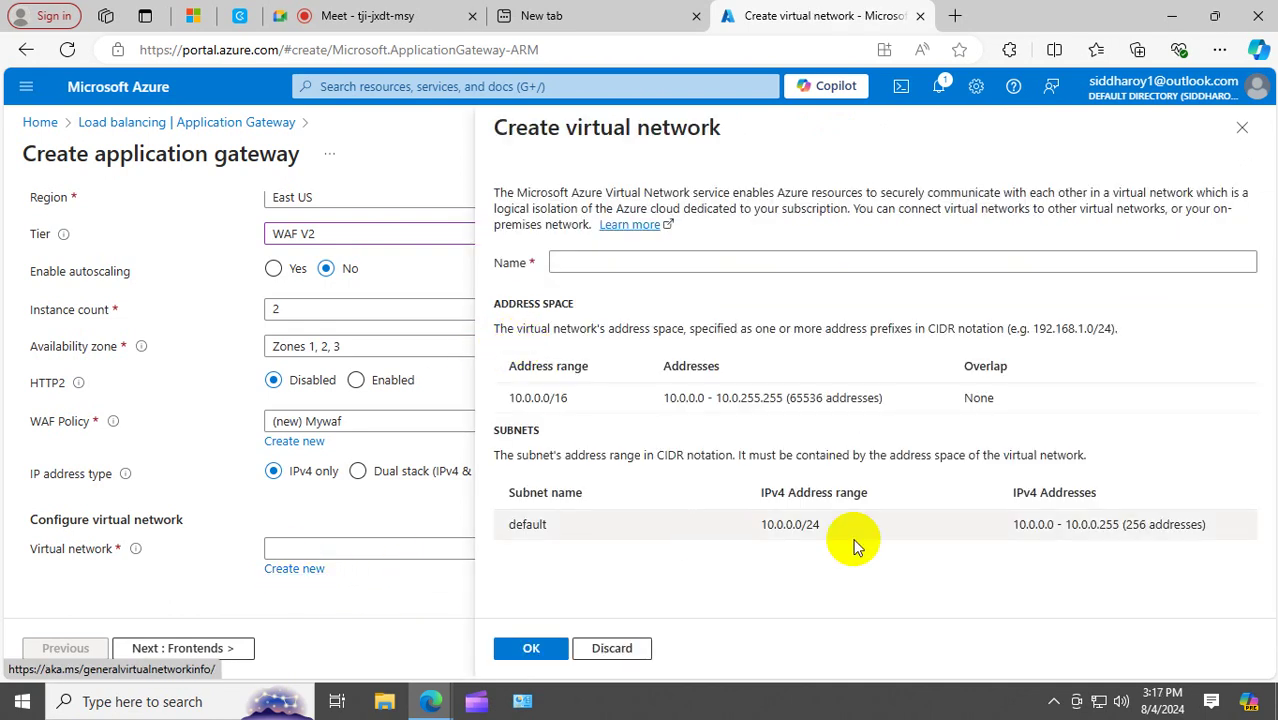
pyautogui.click(596, 262)
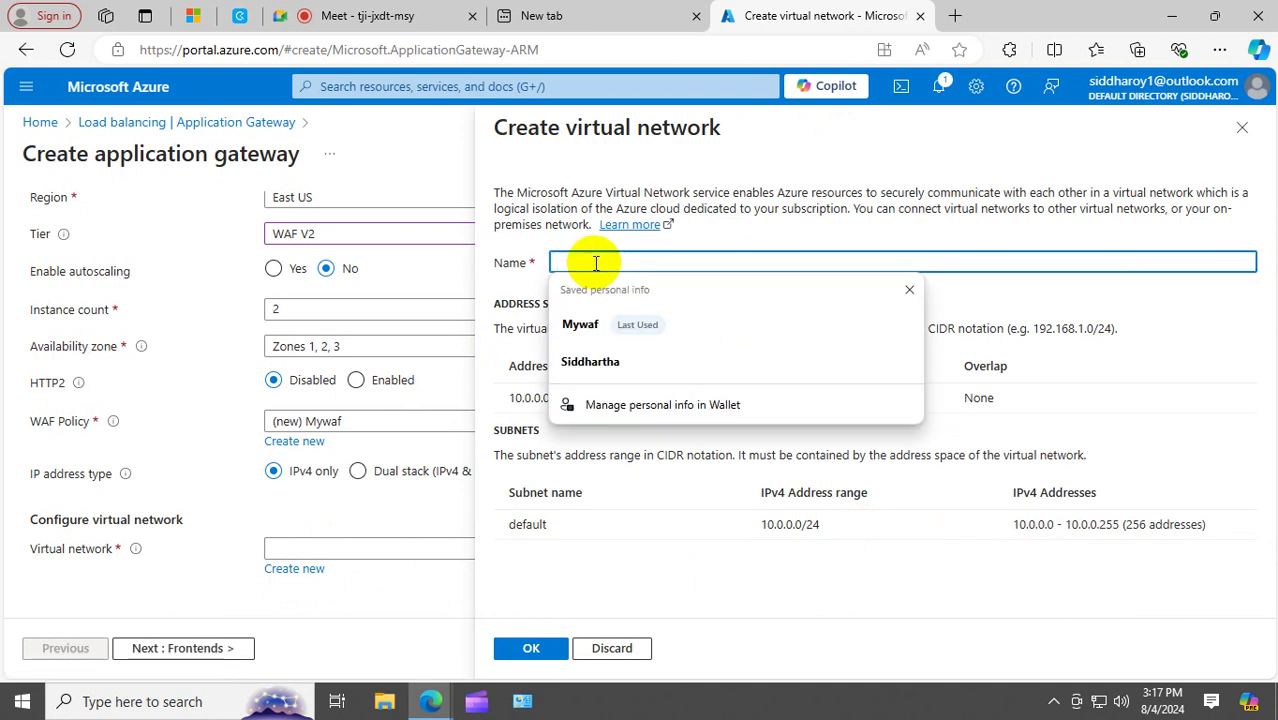
pyautogui.write('APGN')
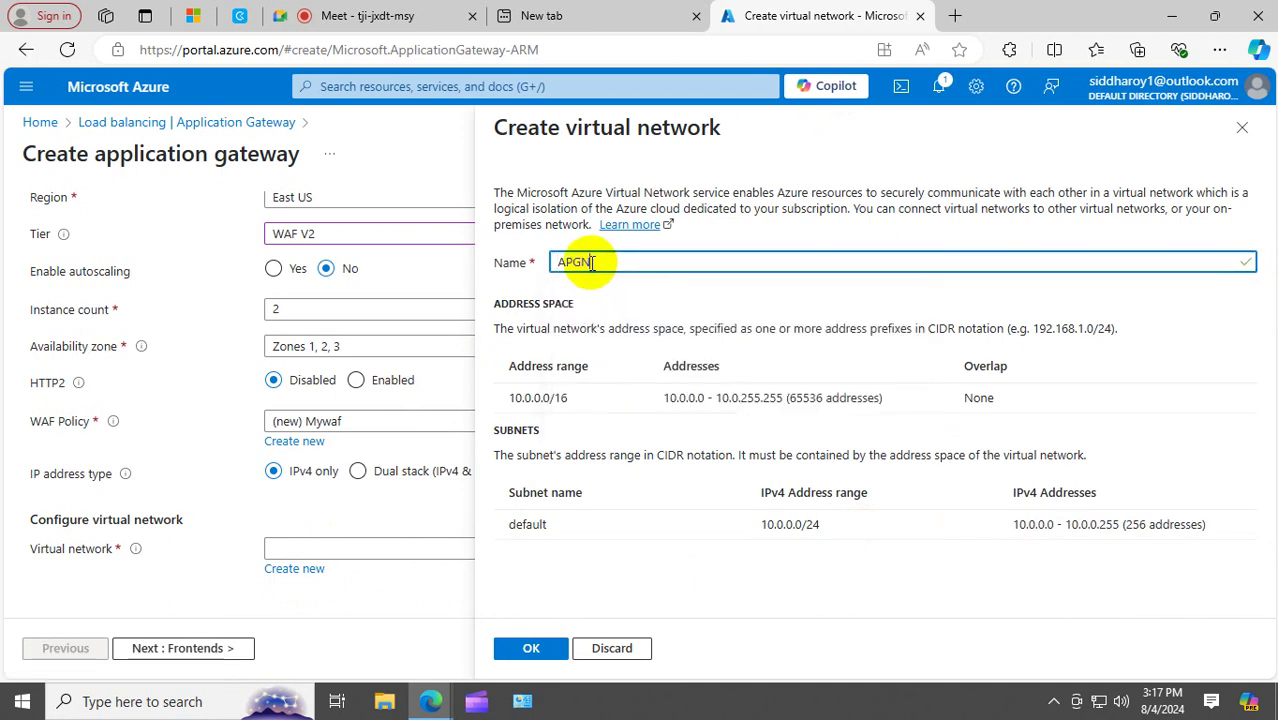
pyautogui.moveTo(536, 518)
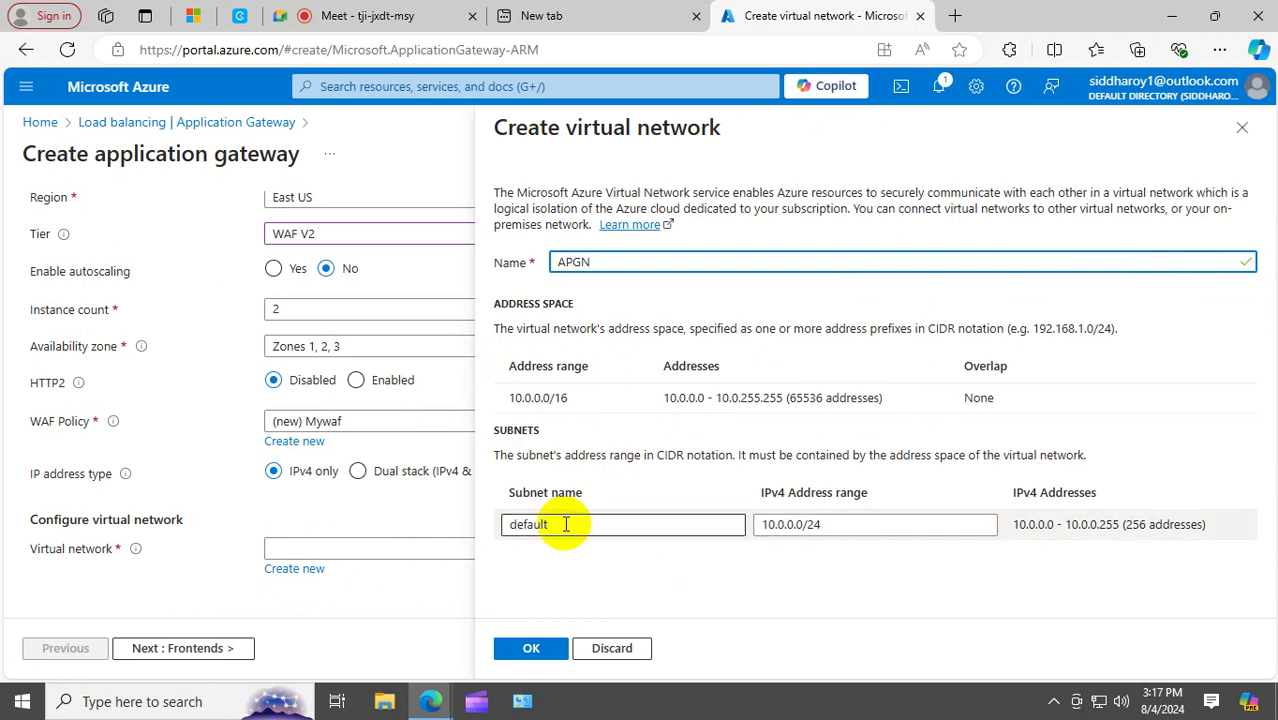
pyautogui.doubleClick(568, 522)
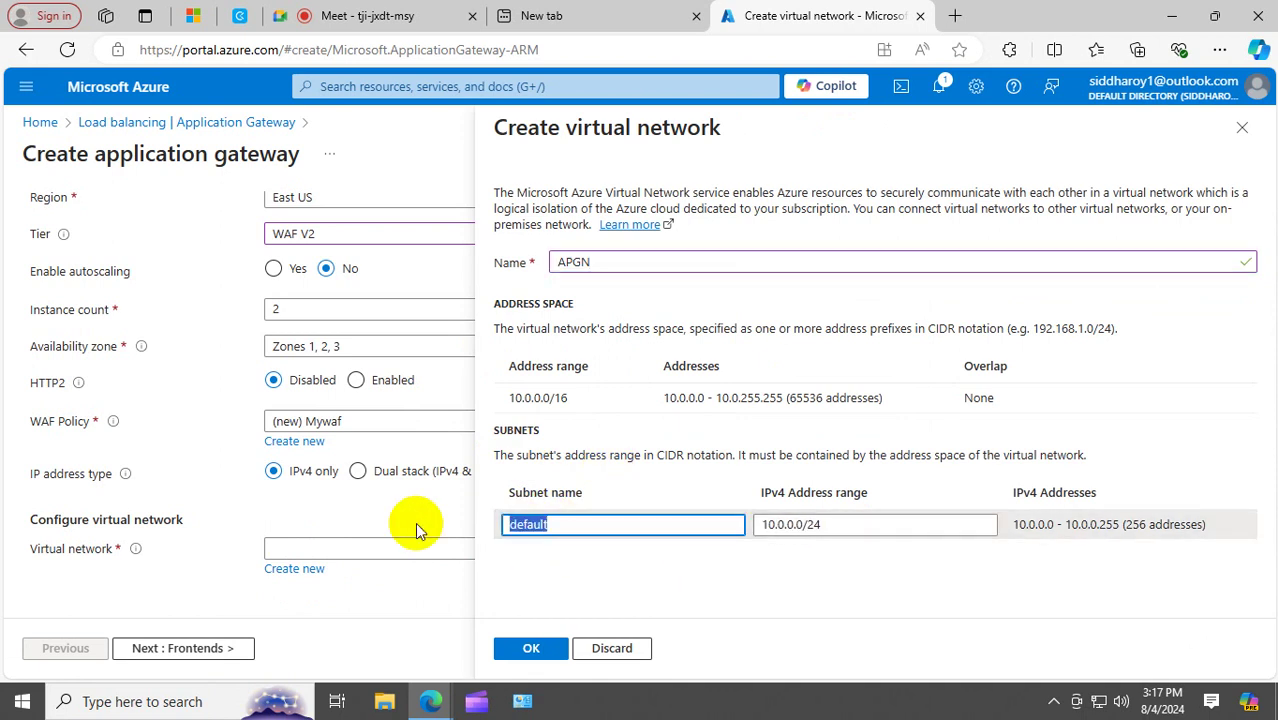
pyautogui.click(617, 590)
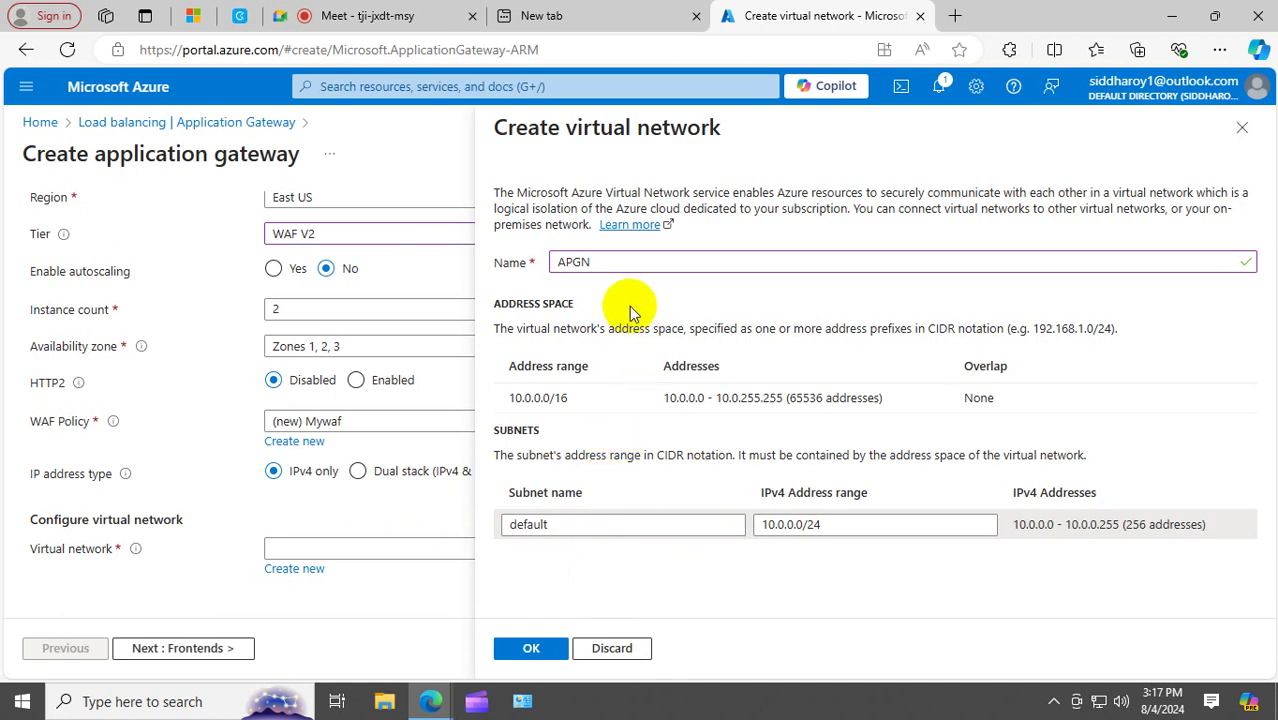
pyautogui.click(558, 262)
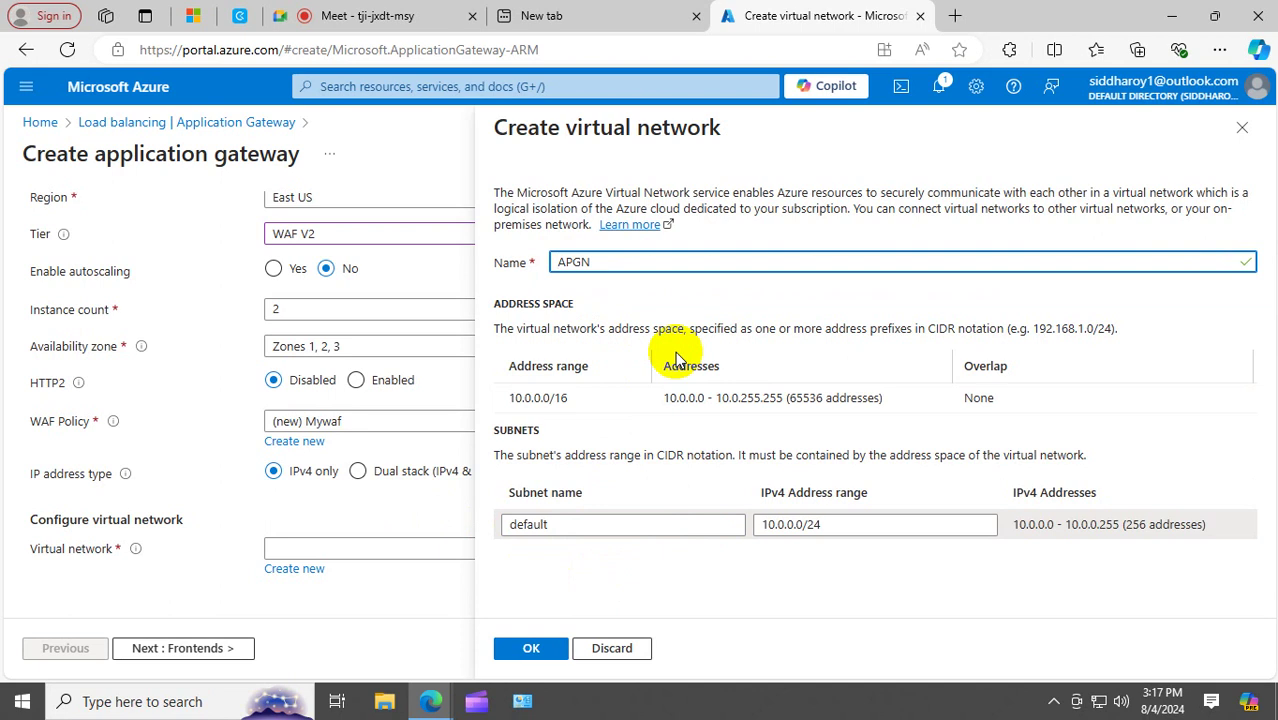
# Rename the default subnet to APGN and change its range to 10.0.1.0/24.
pyautogui.moveTo(608, 531); pyautogui.dragTo(331, 535)
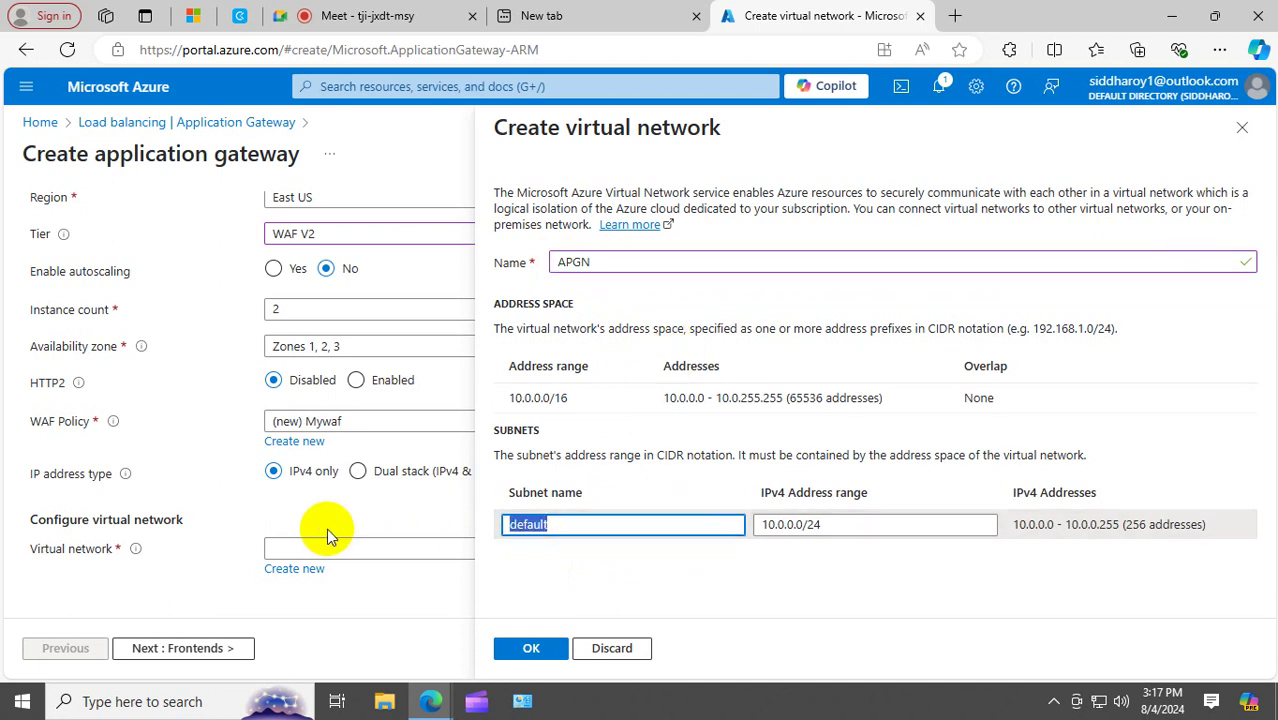
pyautogui.write('APGN')
pyautogui.press('Tab')
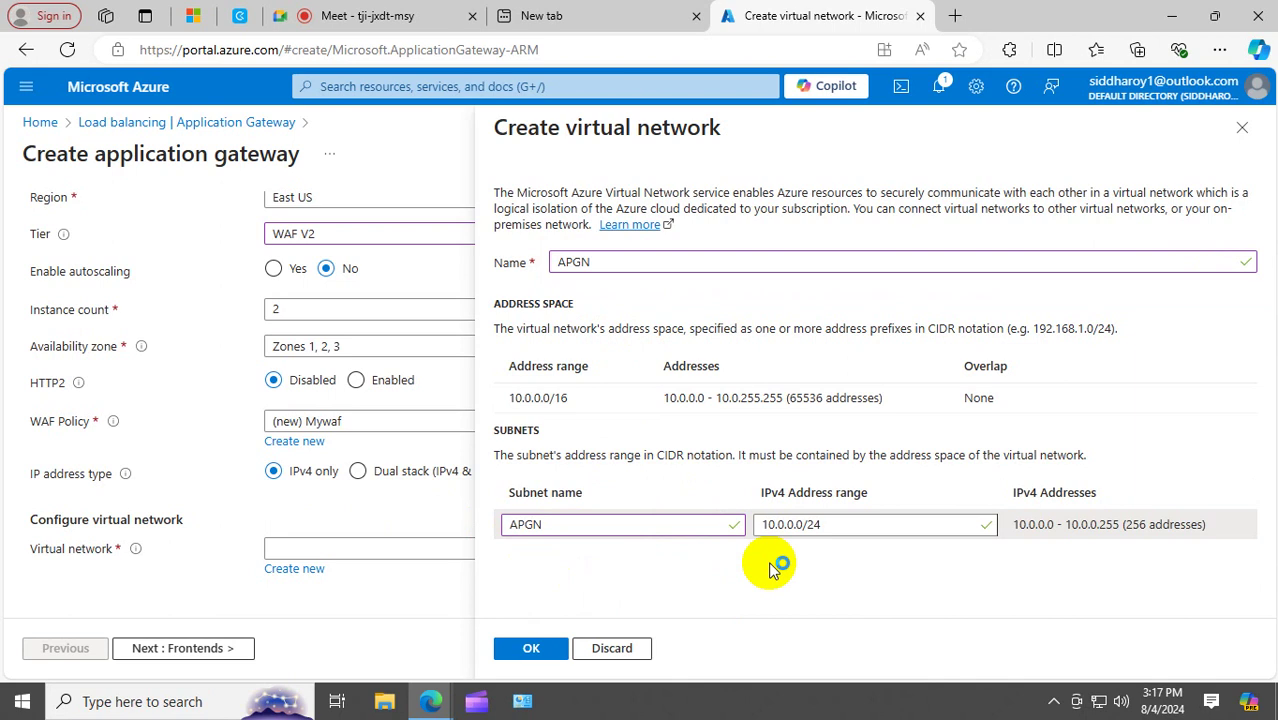
pyautogui.click(810, 522)
pyautogui.click(793, 524)
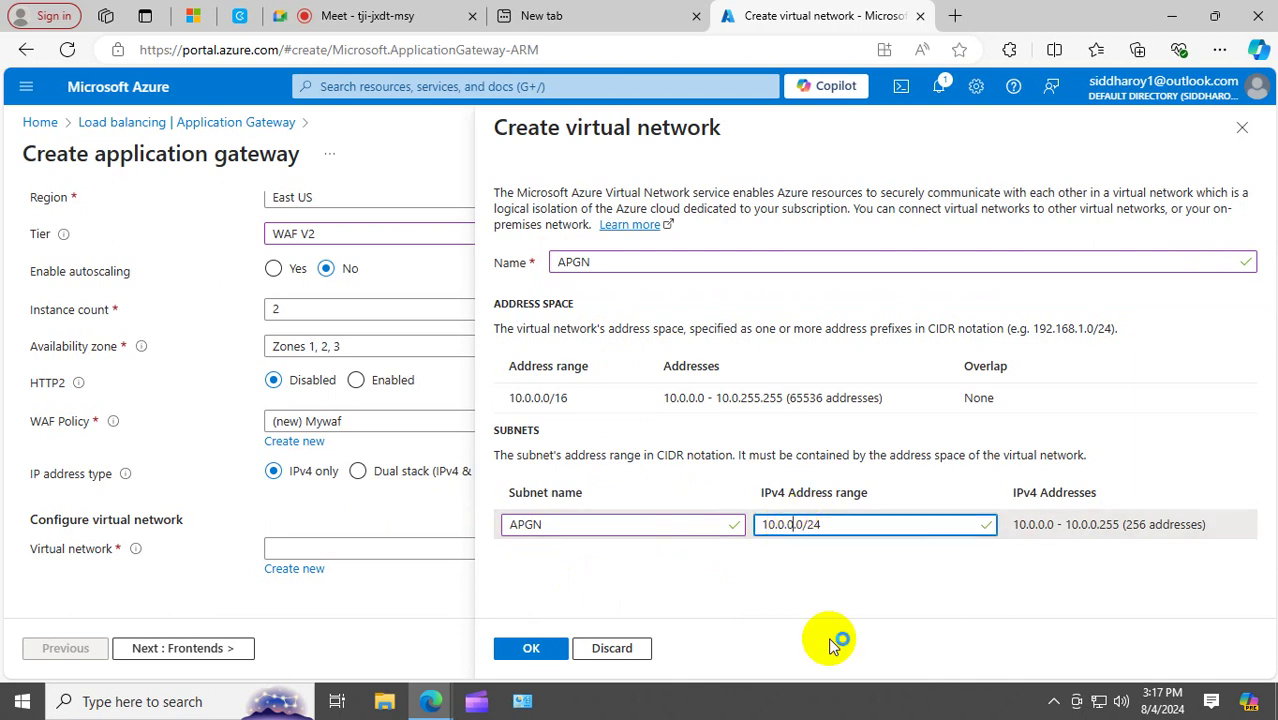
pyautogui.press('BackSpace')
pyautogui.write('1')
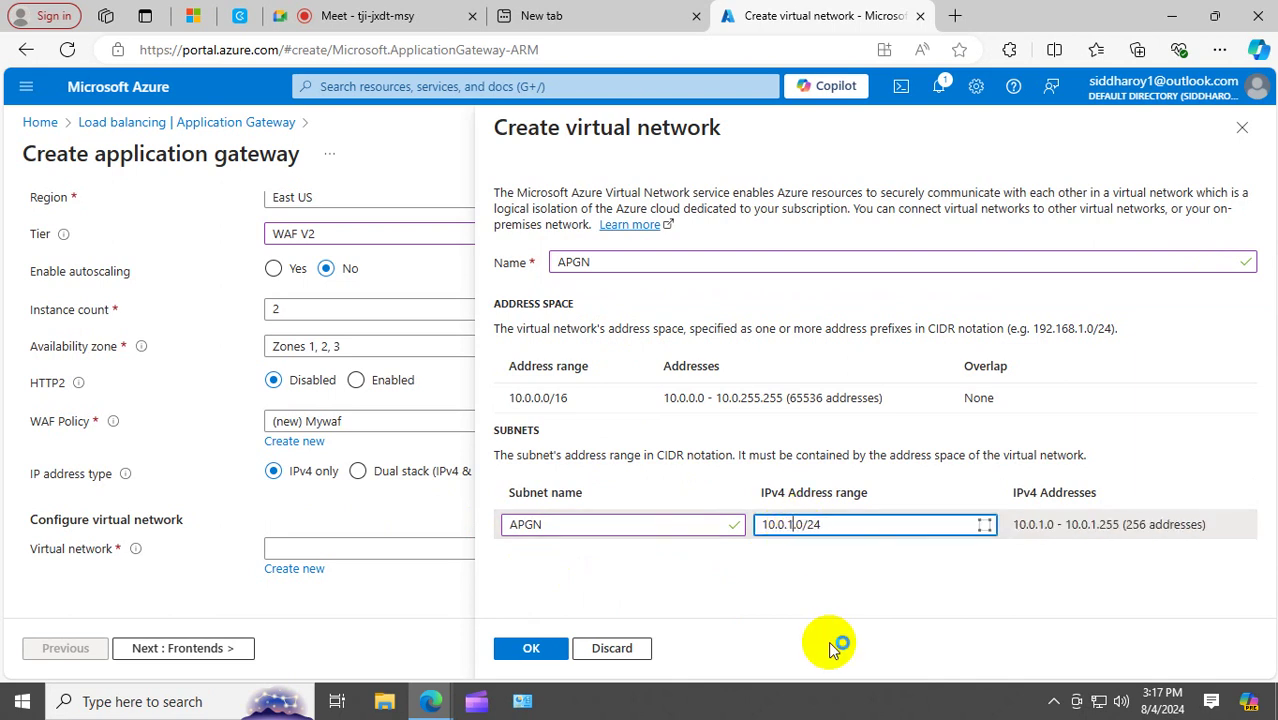
pyautogui.click(847, 556)
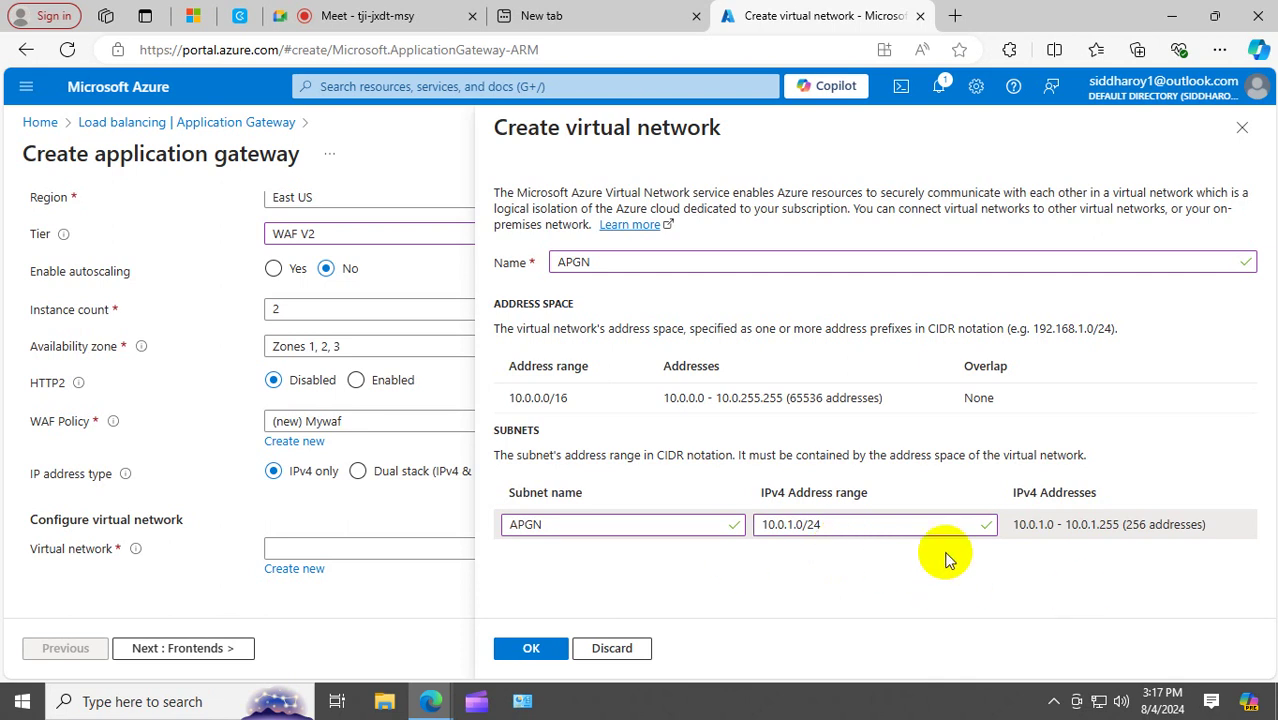
# Confirm the APGN virtual network and continue to the Frontends step.
pyautogui.click(537, 652)
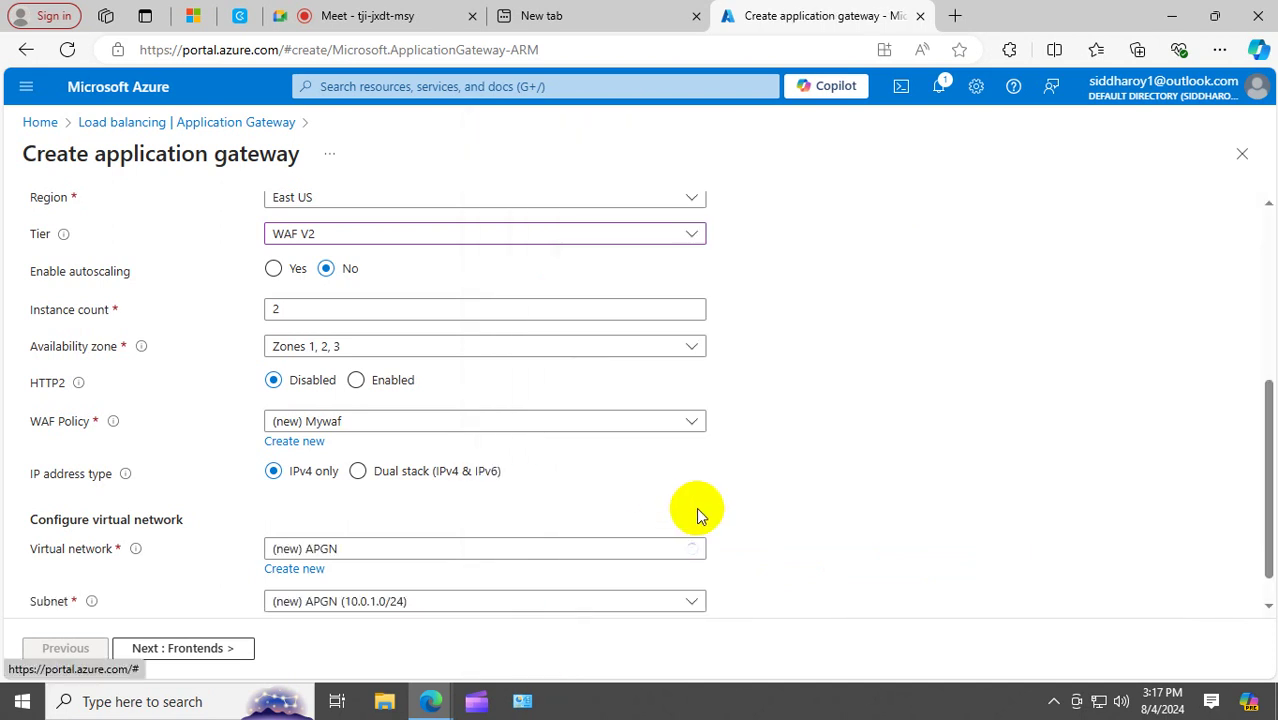
pyautogui.scroll(-1, 696, 507)
pyautogui.click(220, 648)
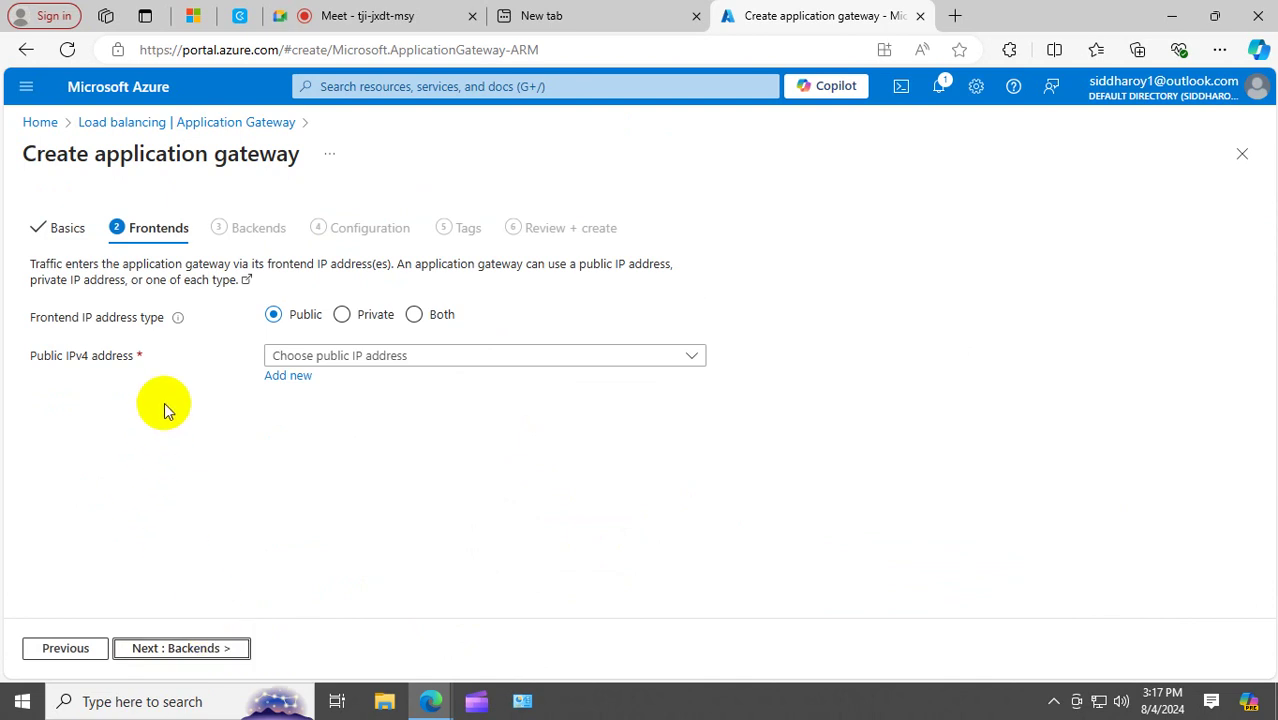
# Add a new frontend public IP named pip and move on to Backends.
pyautogui.click(296, 379)
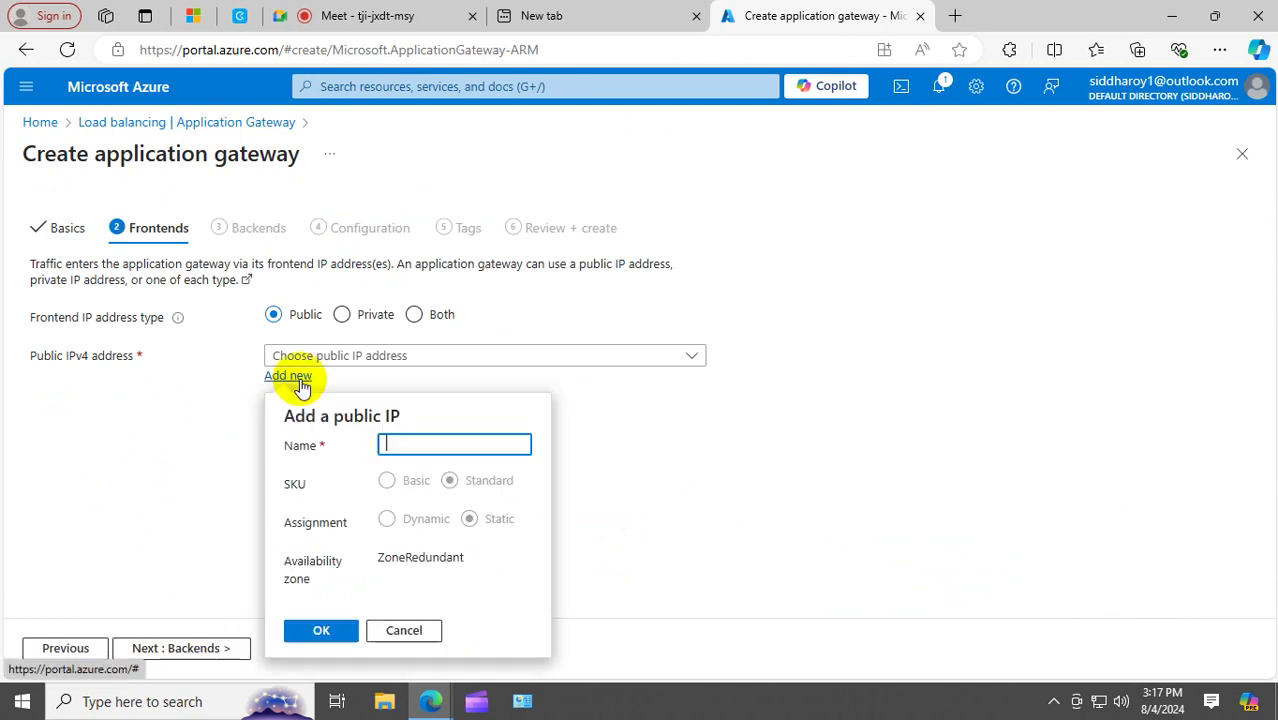
pyautogui.click(430, 446)
pyautogui.write('pip')
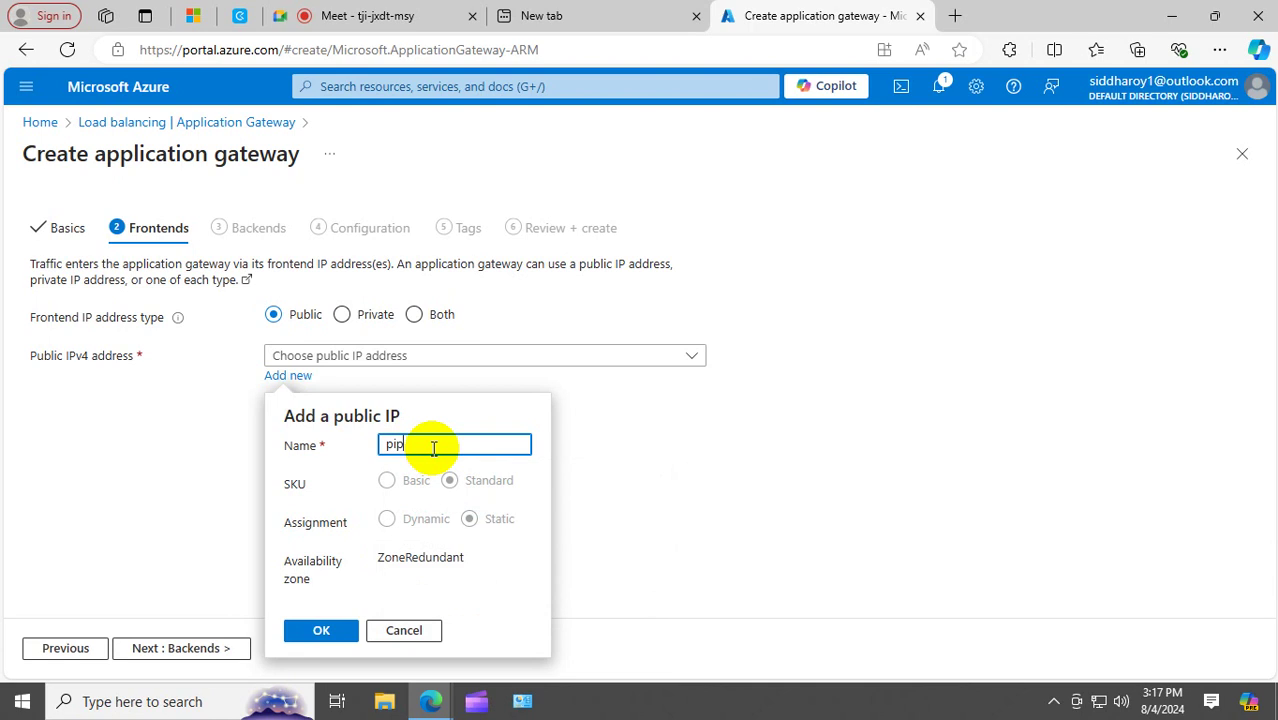
pyautogui.click(336, 640)
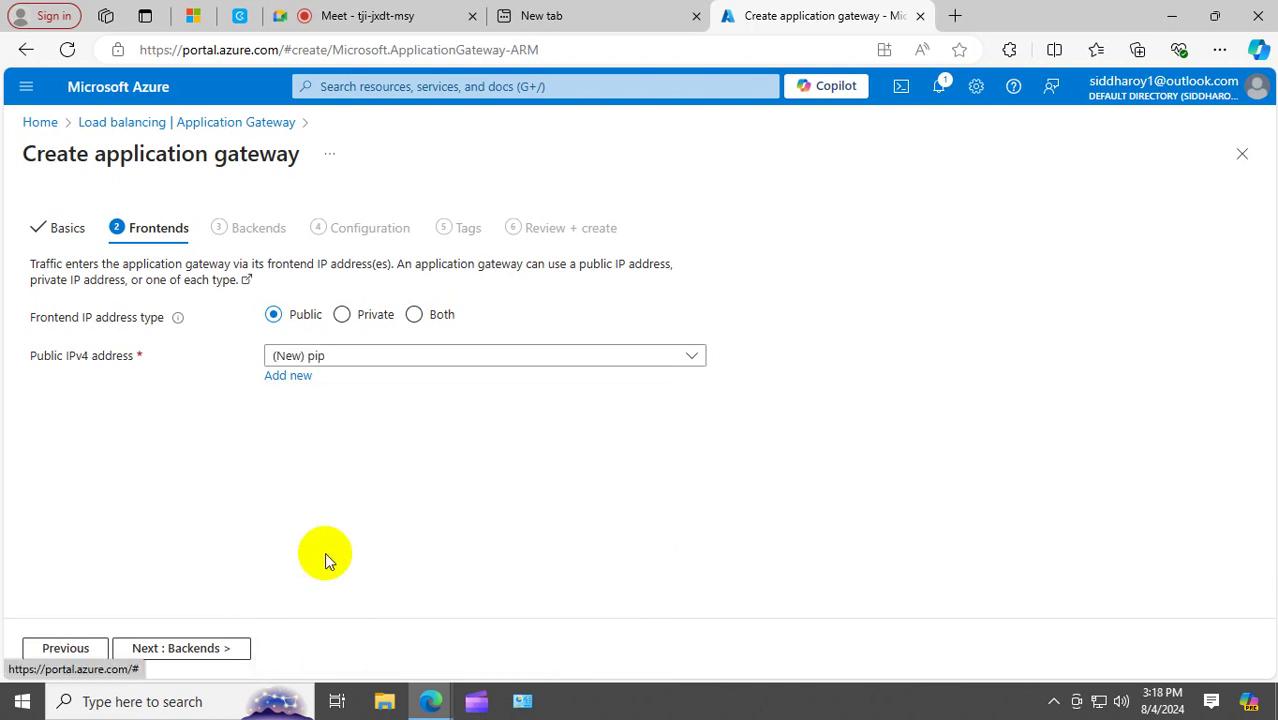
pyautogui.click(183, 650)
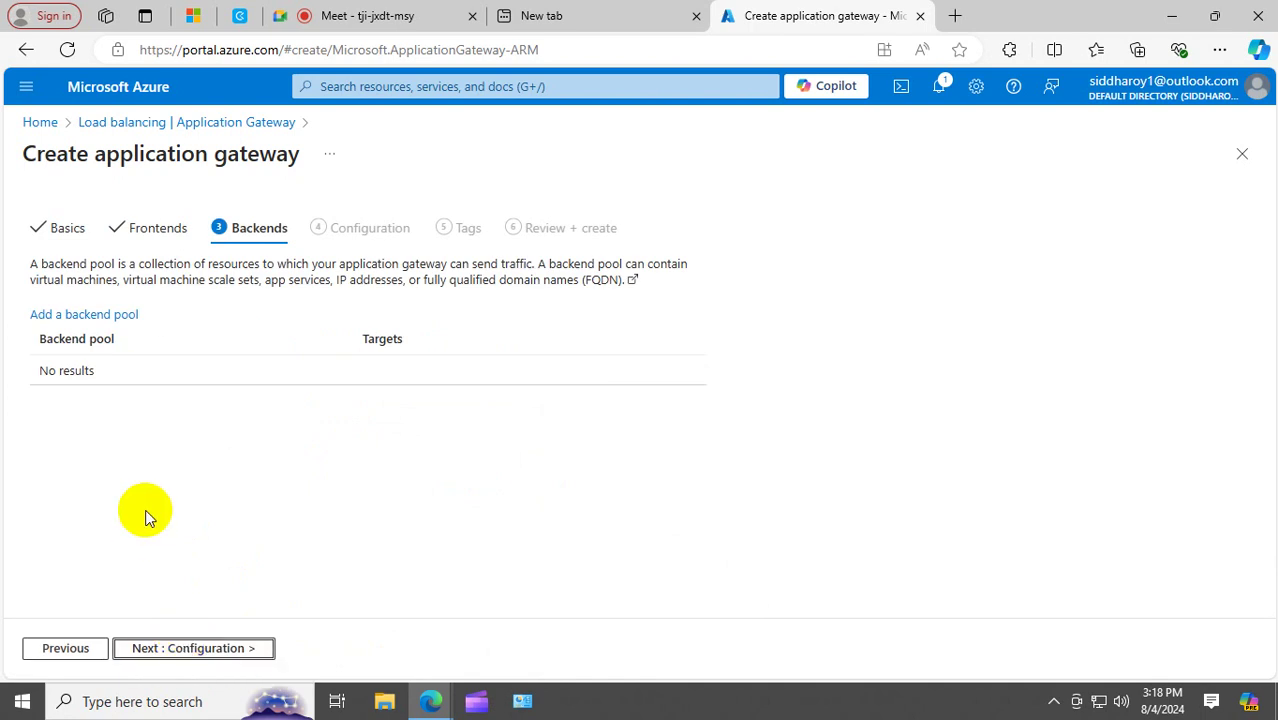
# Add backend pool mybackend with no targets, then advance to Configuration.
pyautogui.click(86, 315)
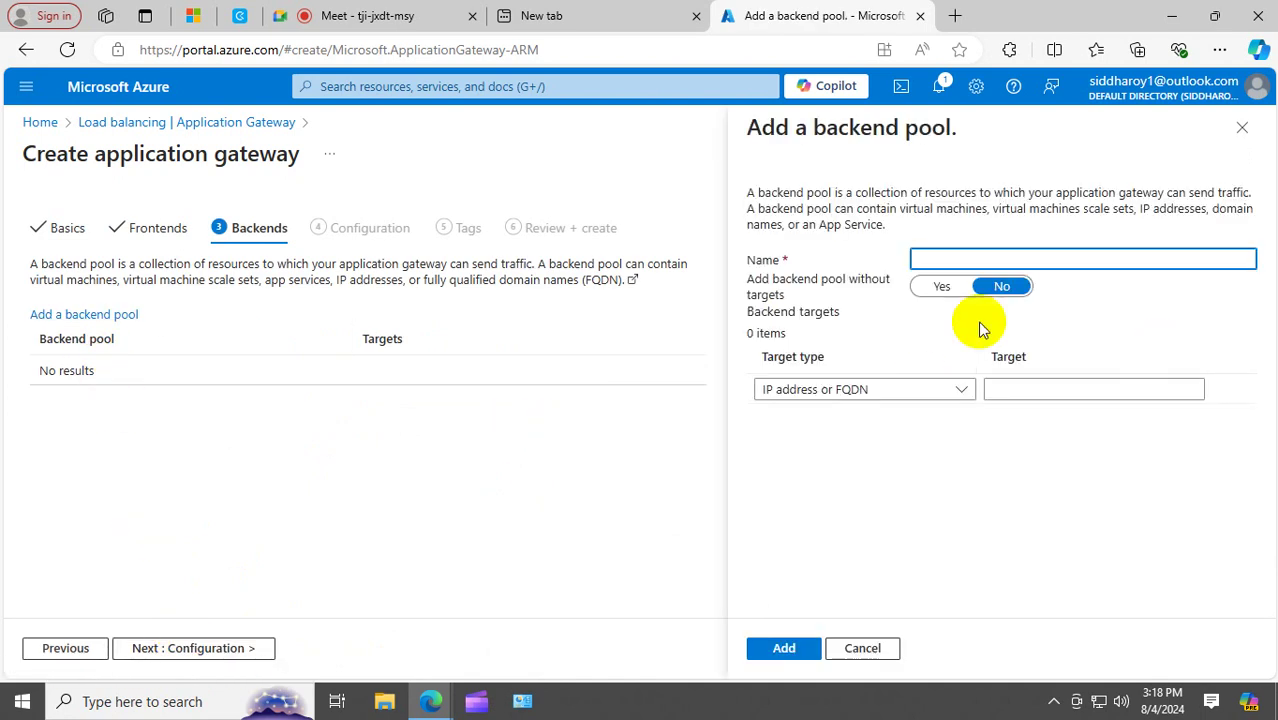
pyautogui.click(950, 287)
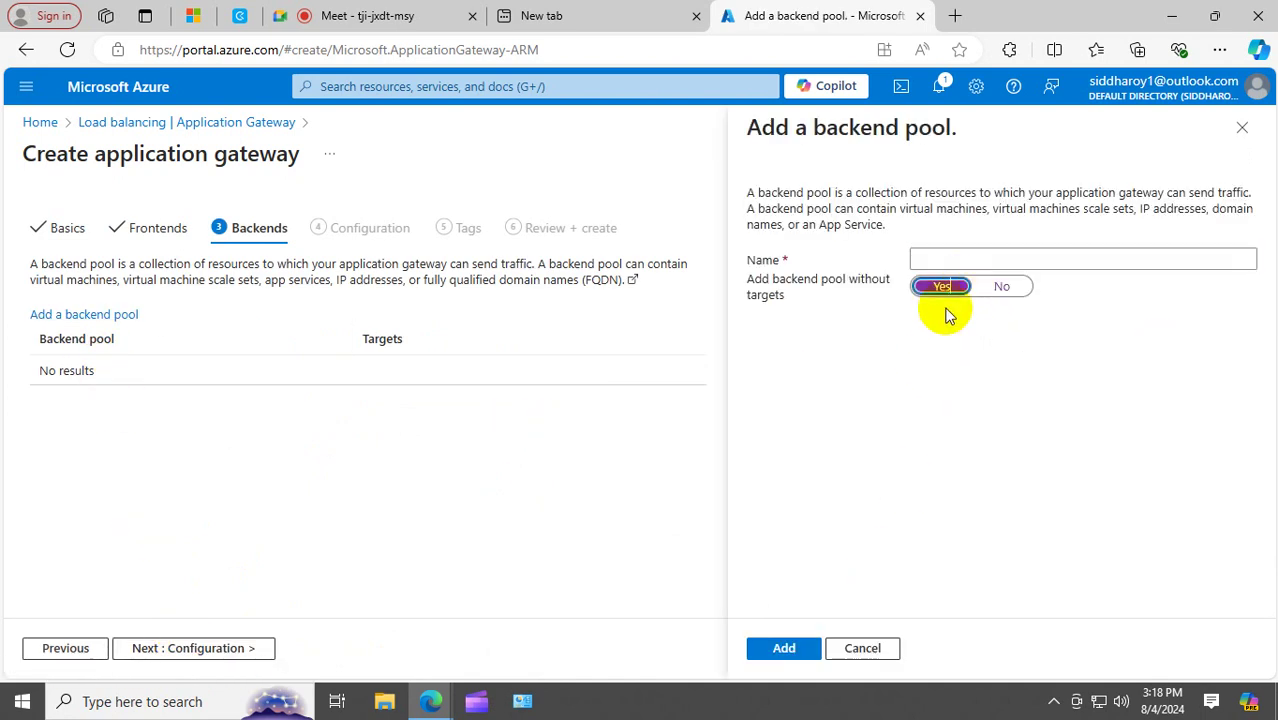
pyautogui.click(945, 259)
pyautogui.write('my')
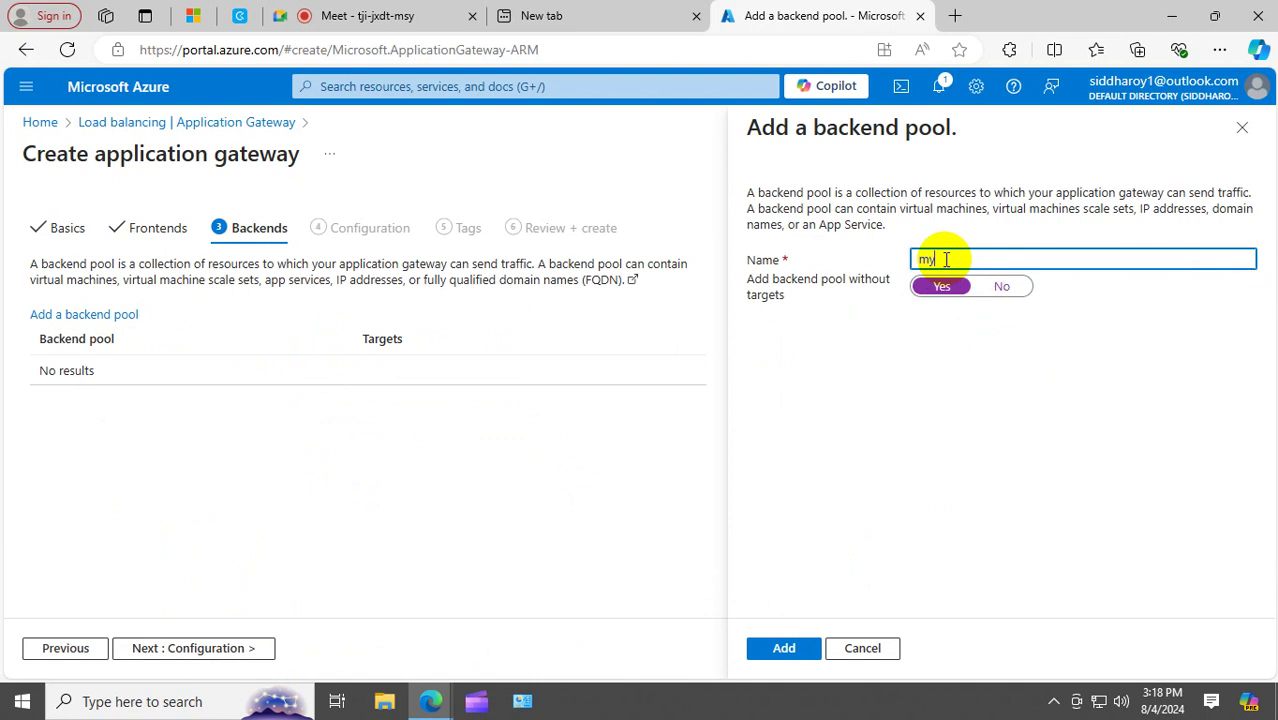
pyautogui.write('backend')
pyautogui.click(784, 648)
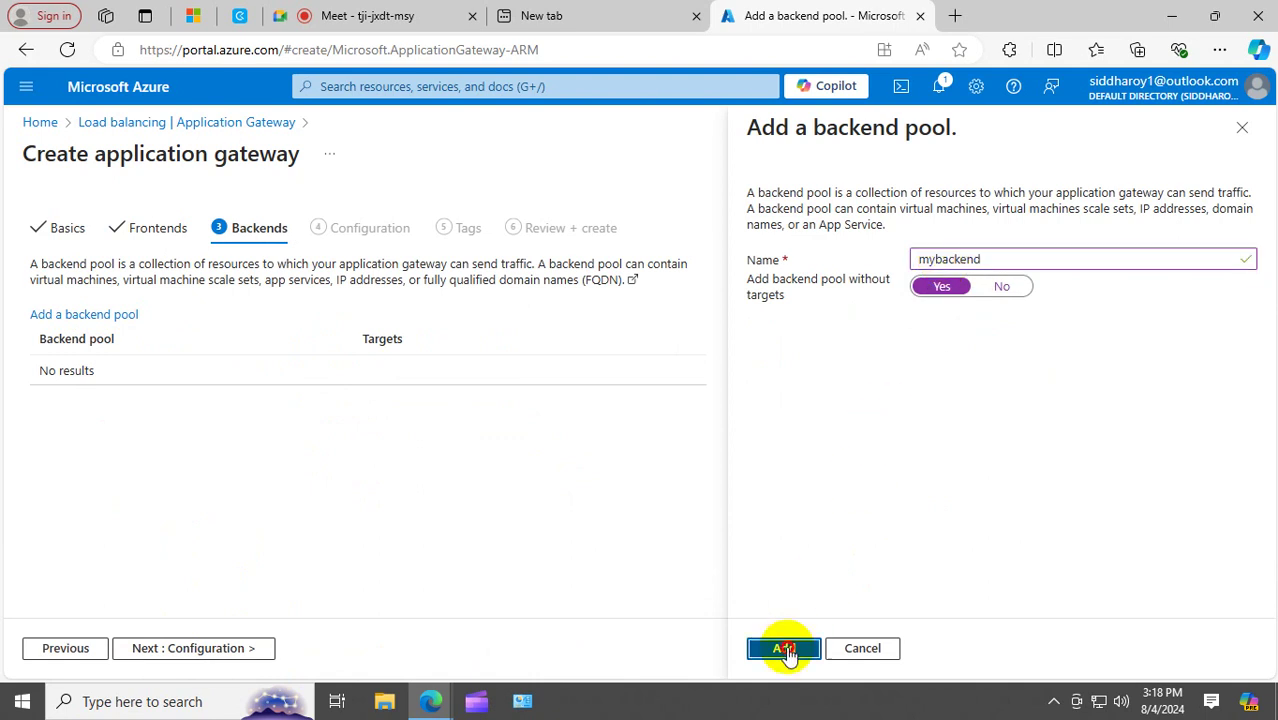
pyautogui.click(203, 648)
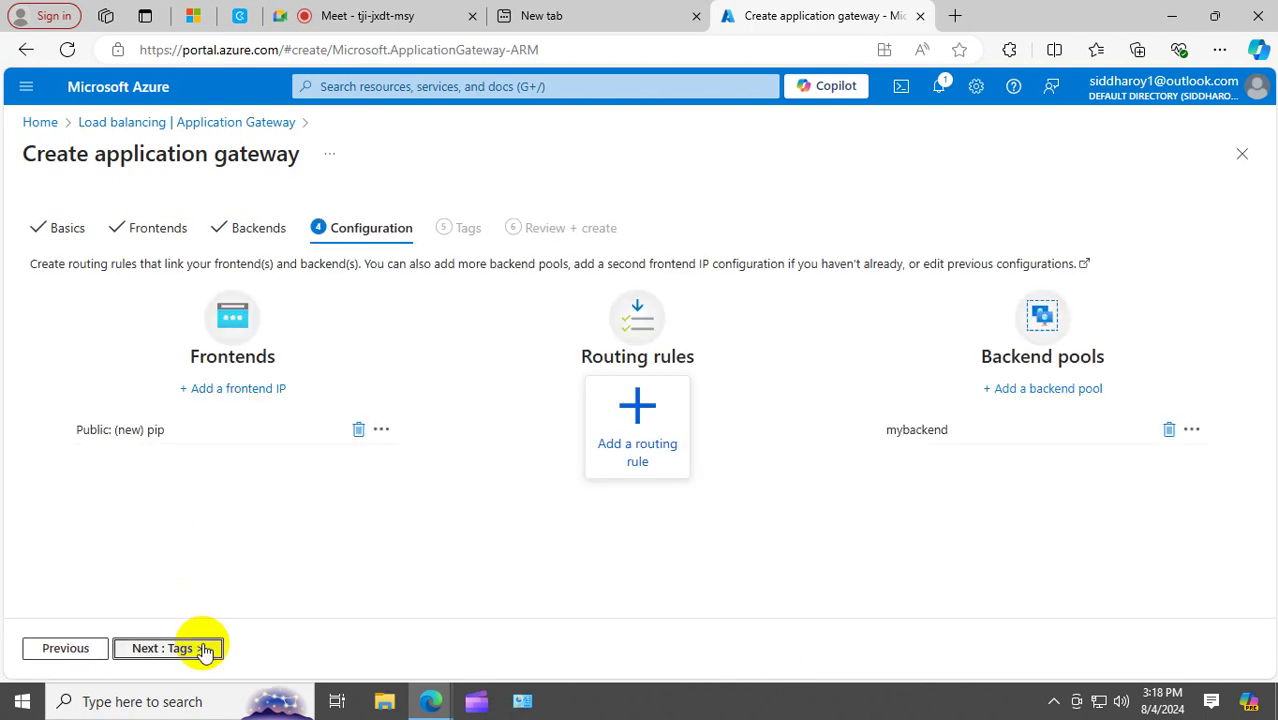
# Add routing rule rootadmin with priority 100 and listener mylt.
pyautogui.click(640, 405)
pyautogui.click(736, 242)
pyautogui.write('rootadmin')
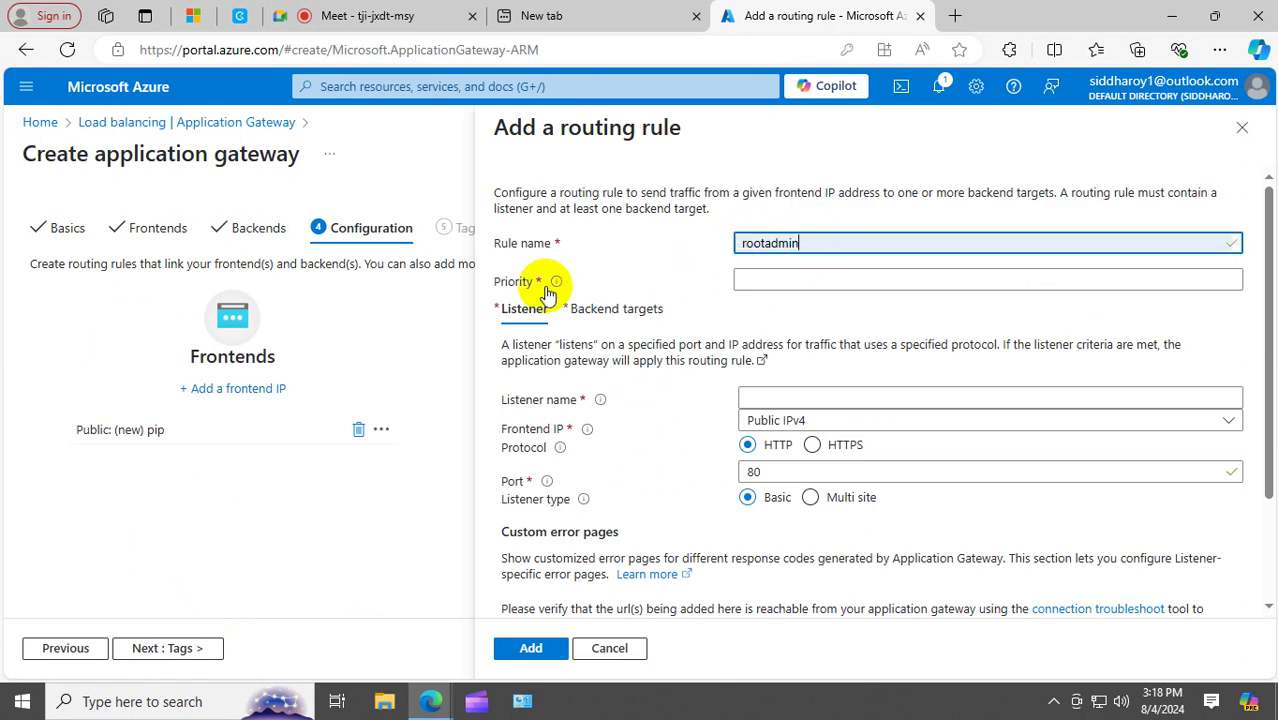
pyautogui.moveTo(557, 287)
pyautogui.click(797, 281)
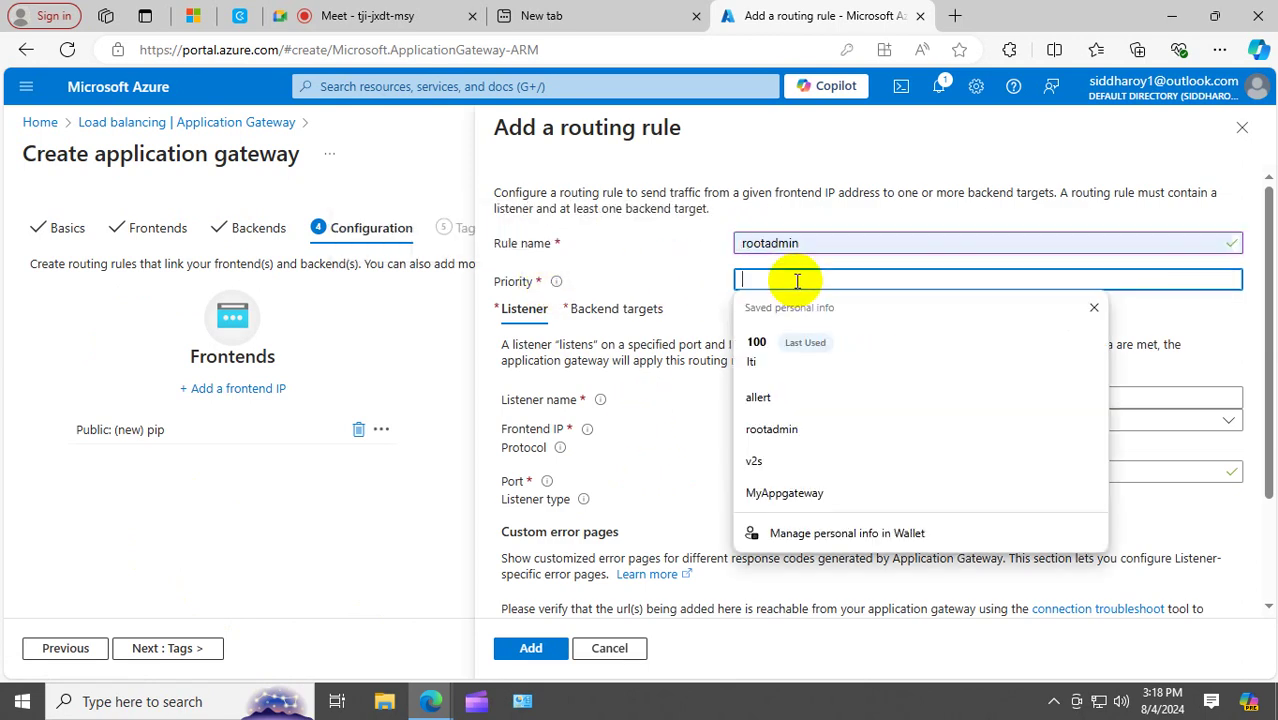
pyautogui.write('10')
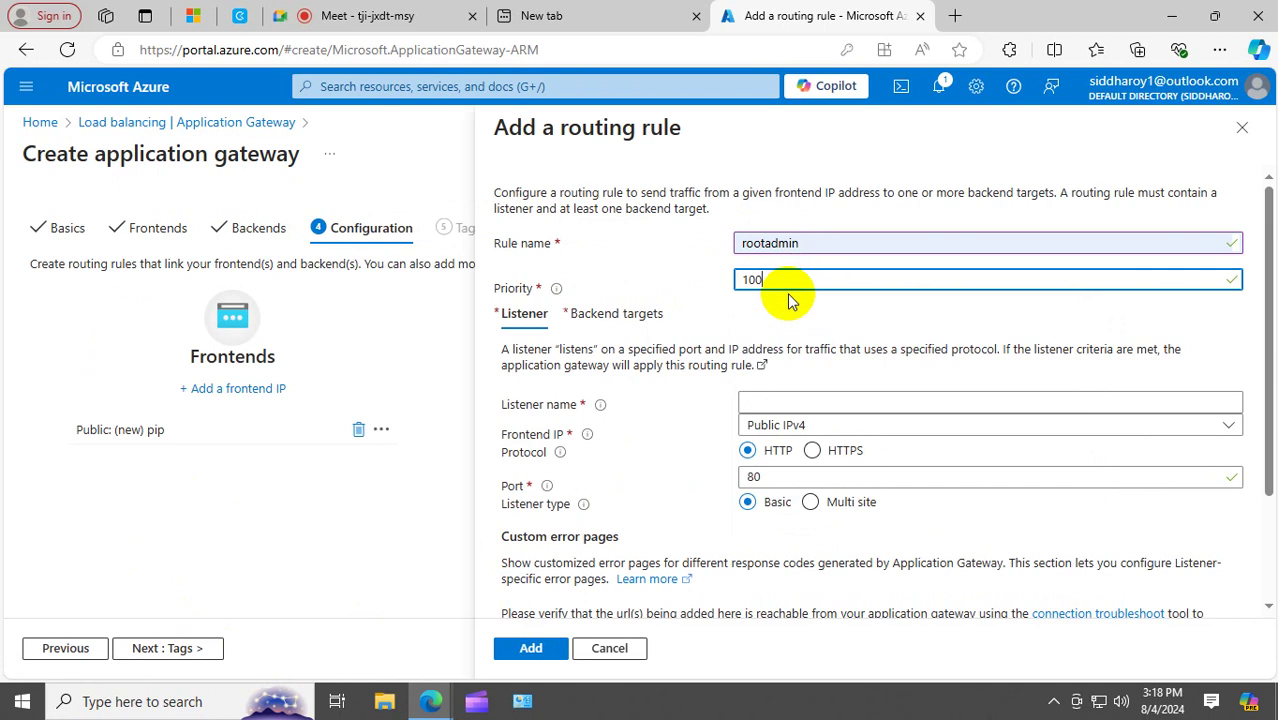
pyautogui.write('0')
pyautogui.click(785, 322)
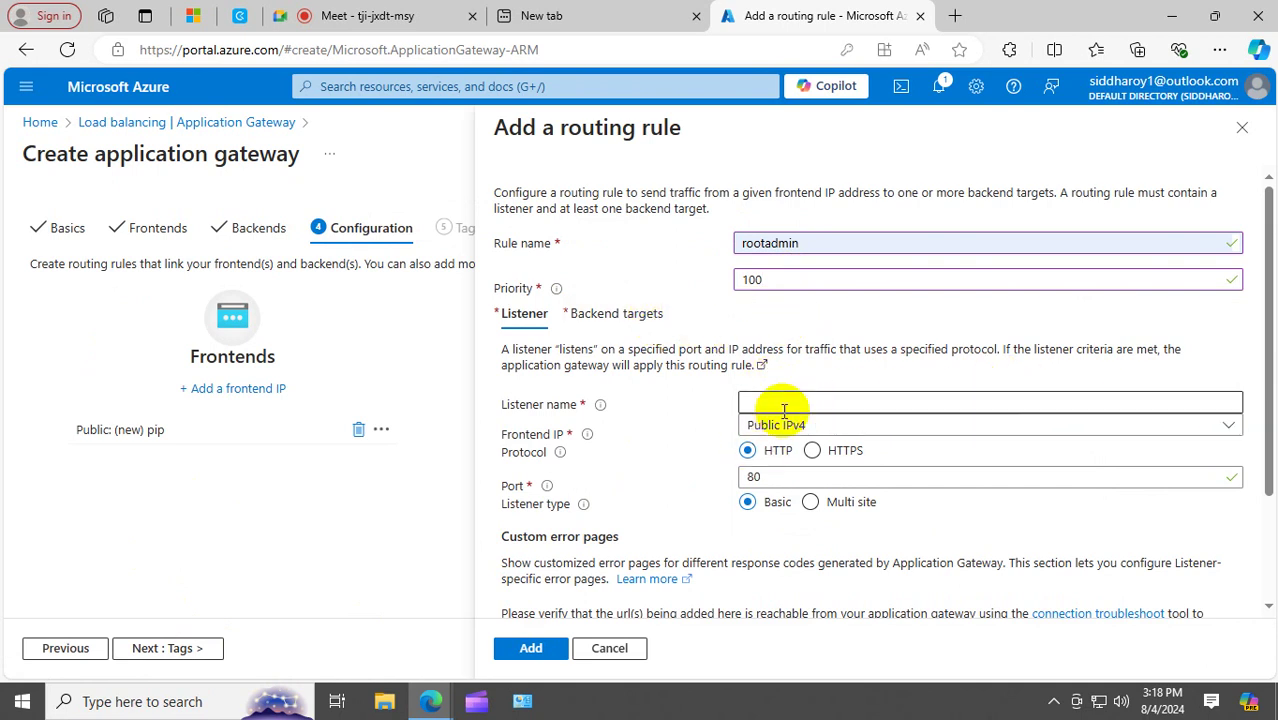
pyautogui.click(784, 404)
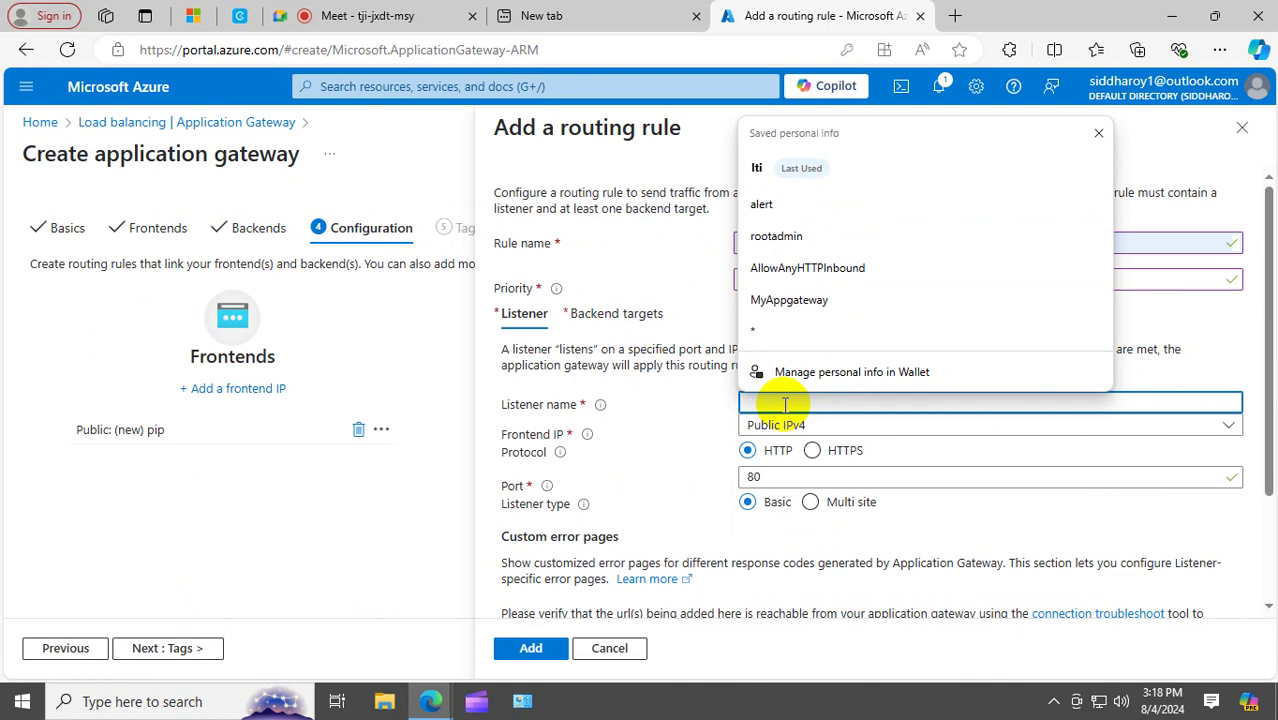
pyautogui.write('m,y')
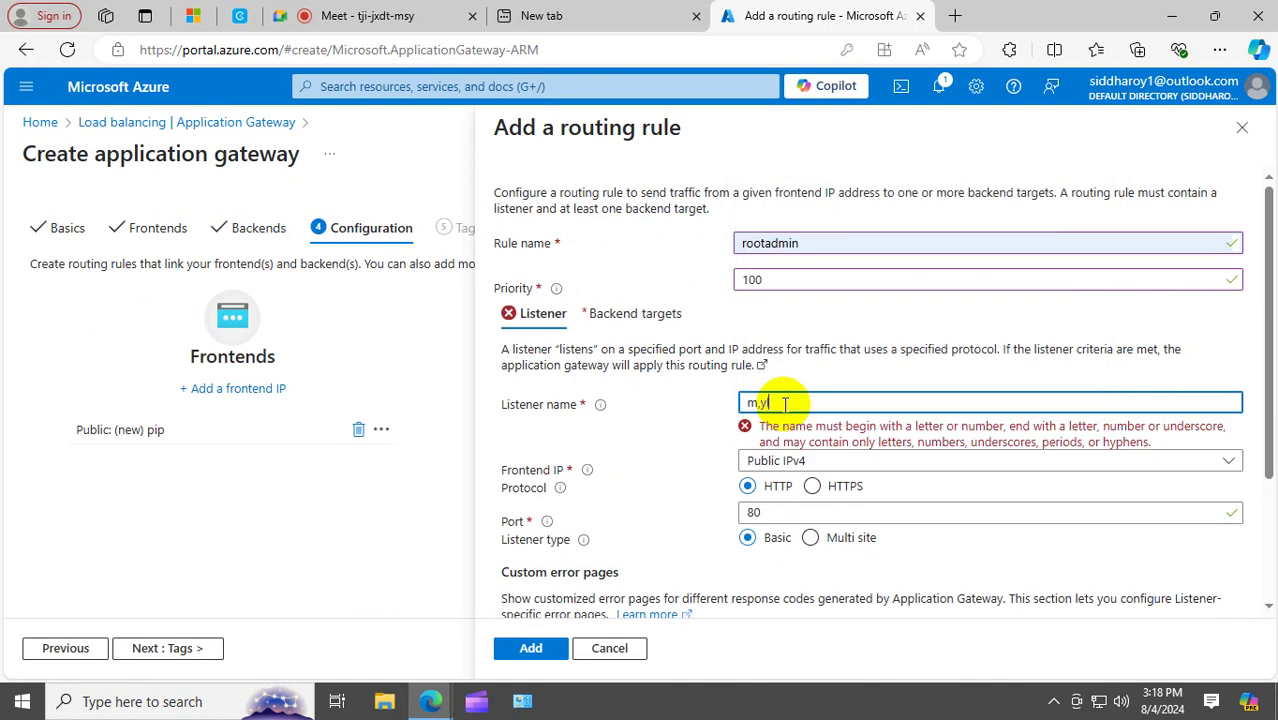
pyautogui.write('lt')
pyautogui.moveTo(813, 394); pyautogui.dragTo(424, 413)
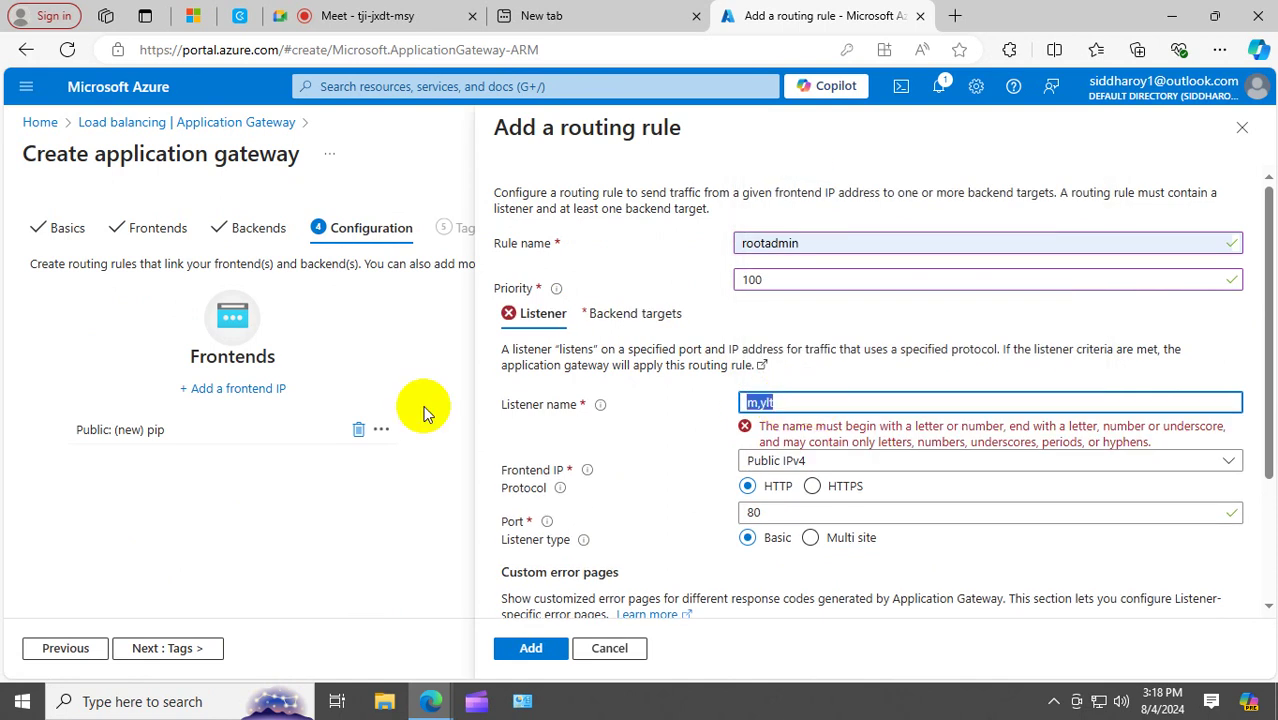
pyautogui.write('my')
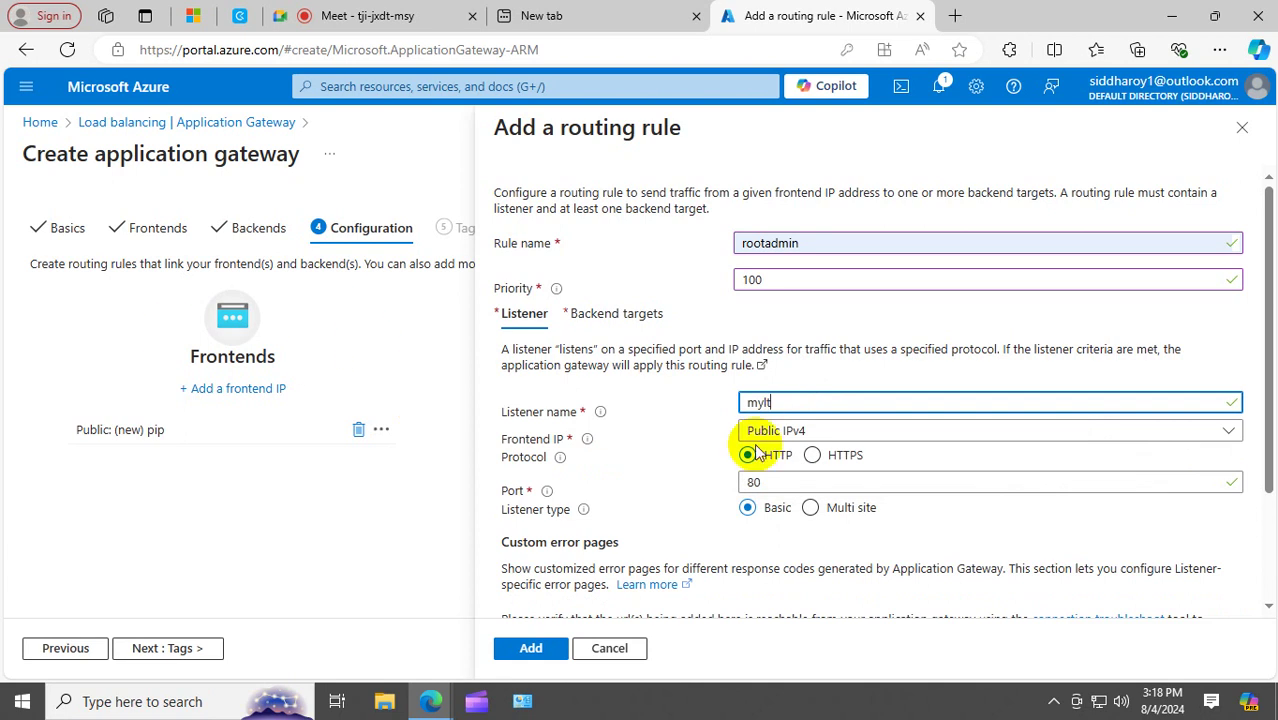
pyautogui.click(683, 469)
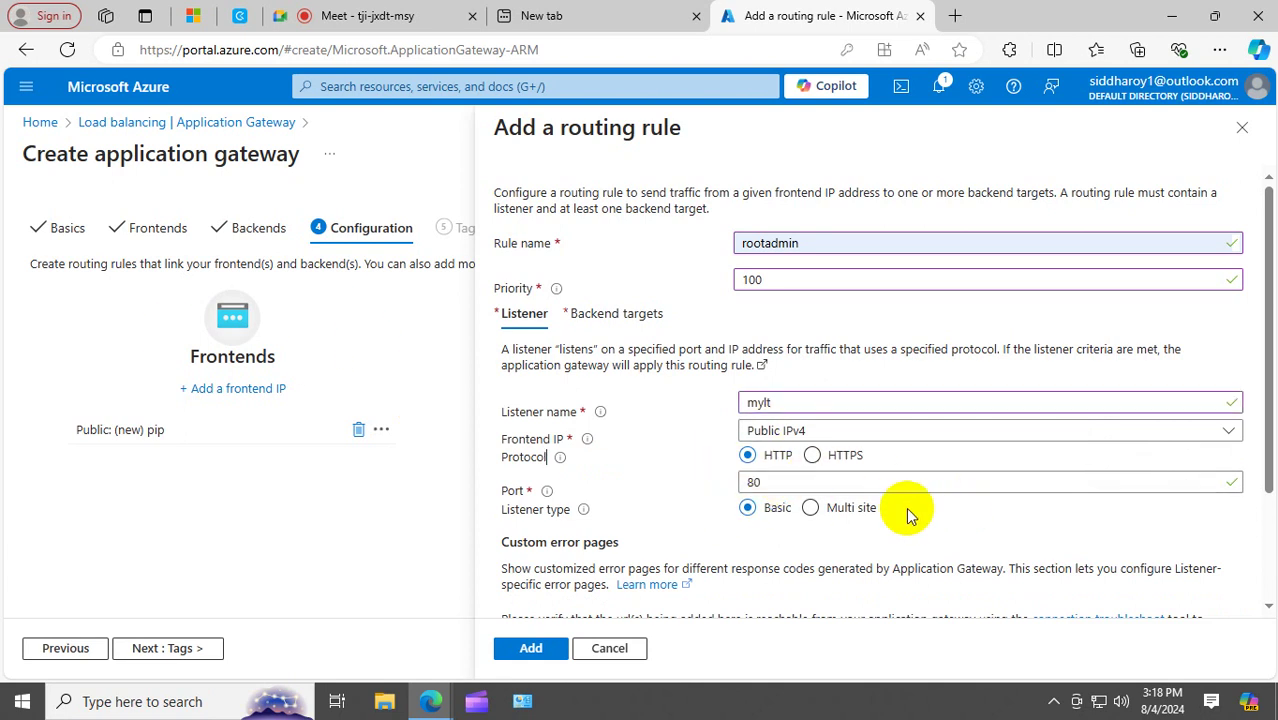
# Target backend pool mybackend and begin a new backend setting for the rule.
pyautogui.scroll(-2, 907, 510)
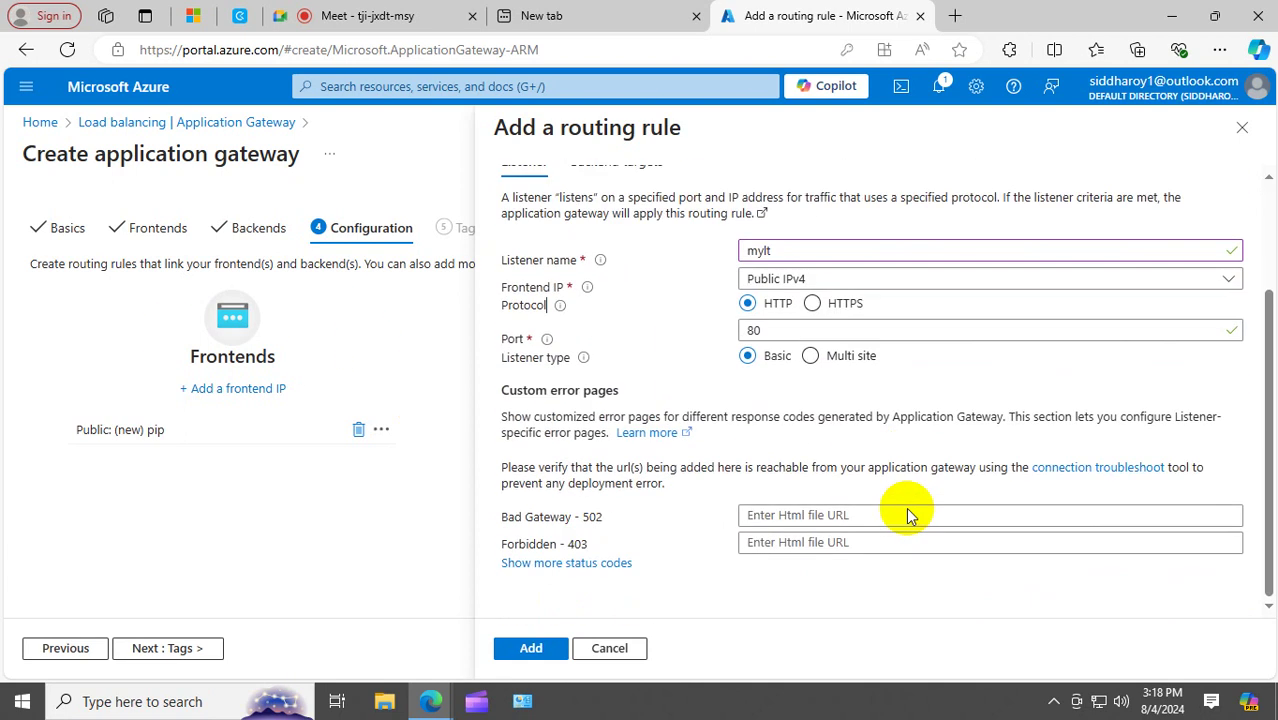
pyautogui.scroll(2, 672, 443)
pyautogui.click(624, 315)
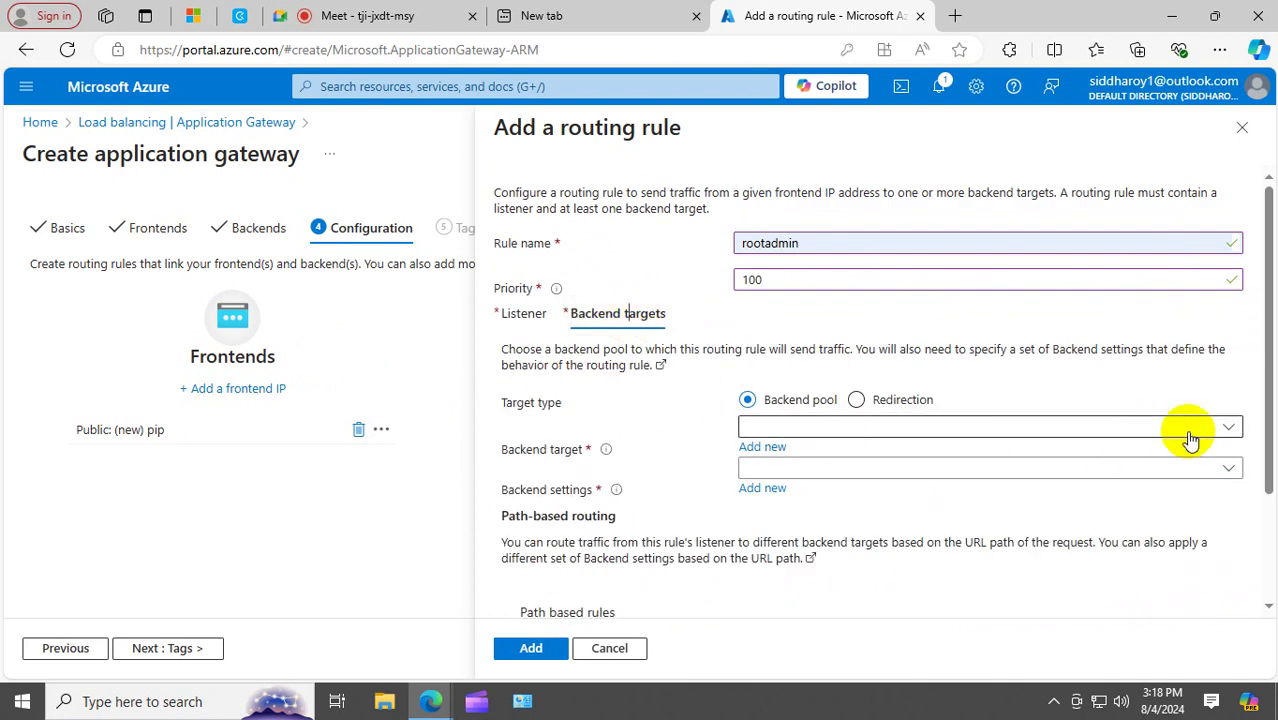
pyautogui.click(1230, 429)
pyautogui.click(885, 453)
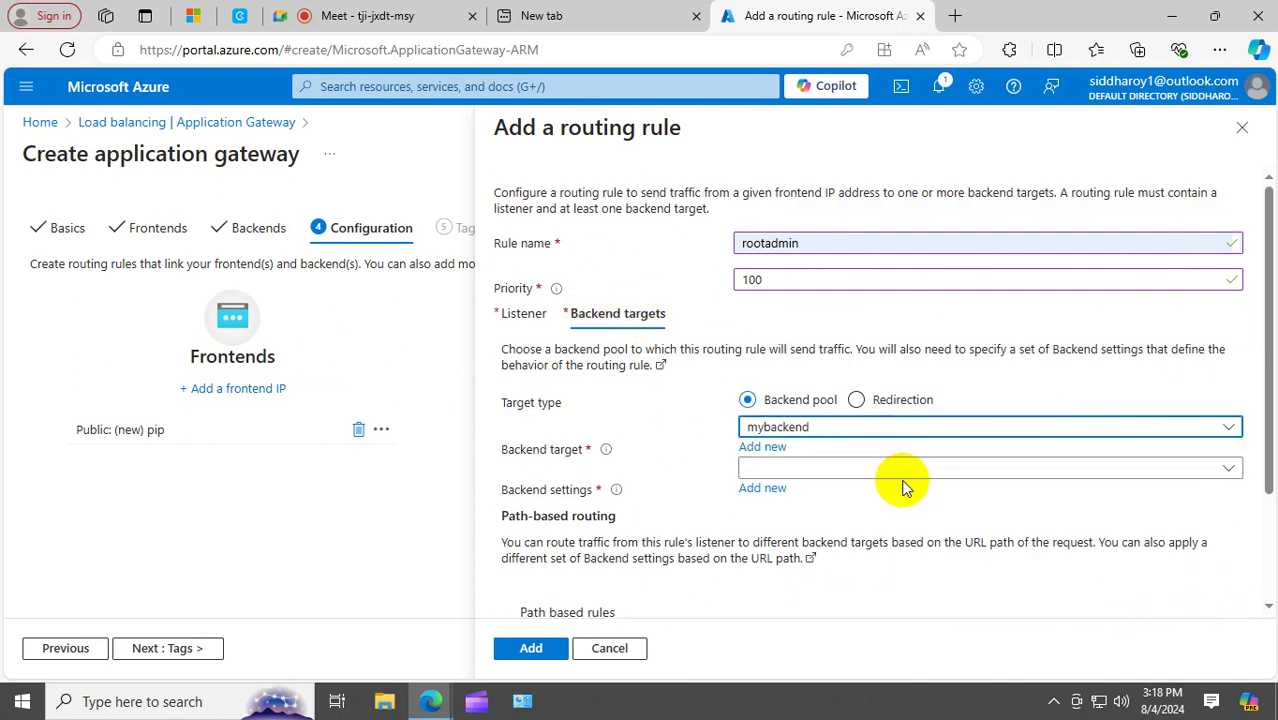
pyautogui.click(1227, 468)
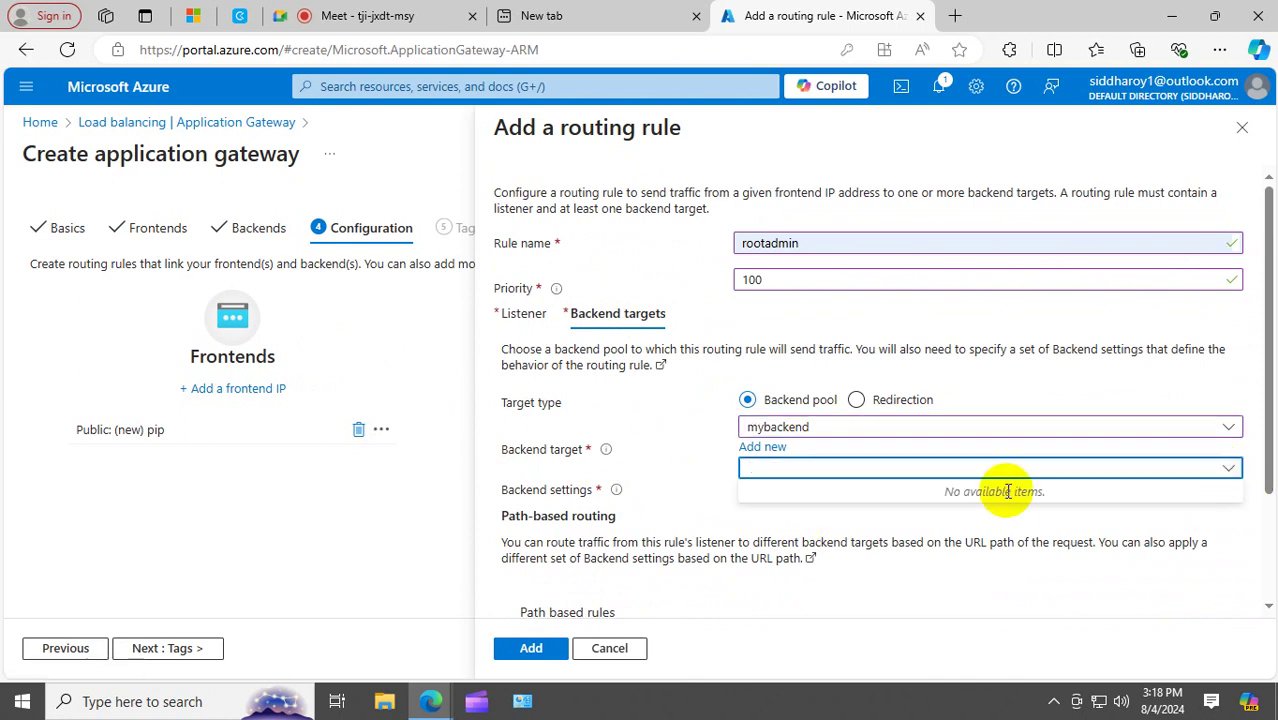
pyautogui.click(662, 476)
pyautogui.click(766, 488)
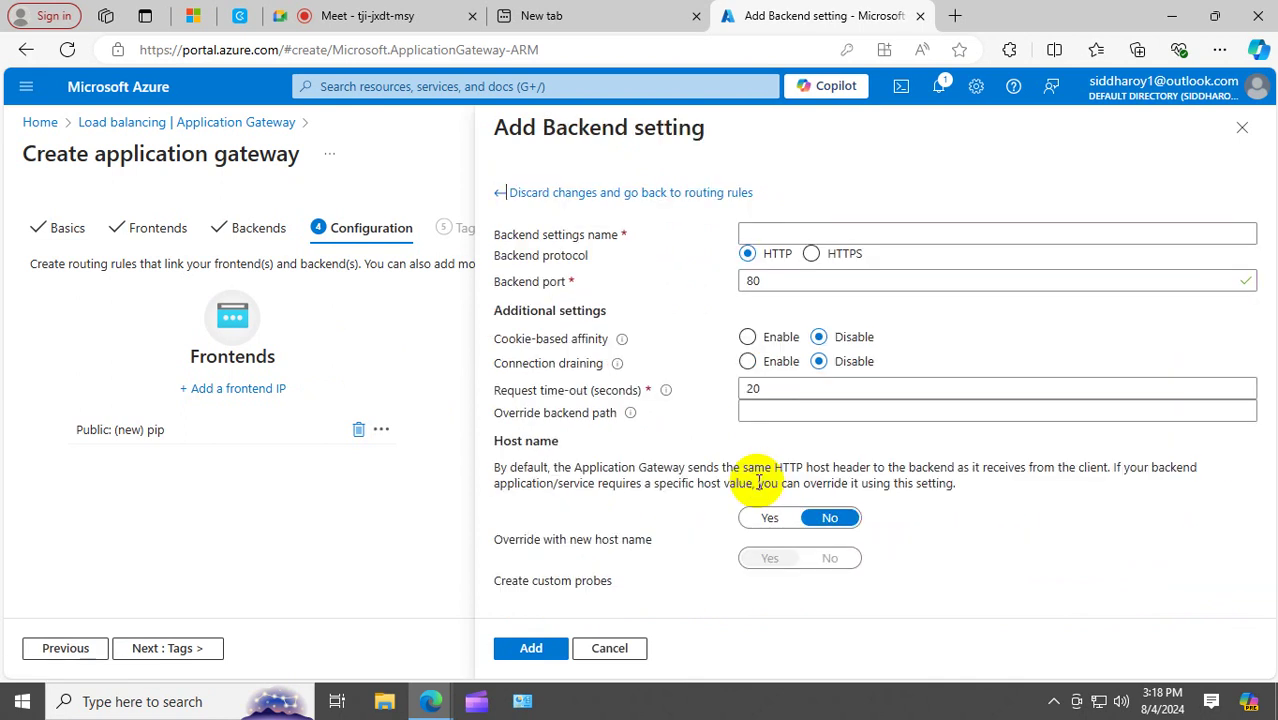
# Name the backend setting 'baks' (HTTP, port 80), save it, and add the rootadmin routing rule.
pyautogui.click(770, 238)
pyautogui.write('b')
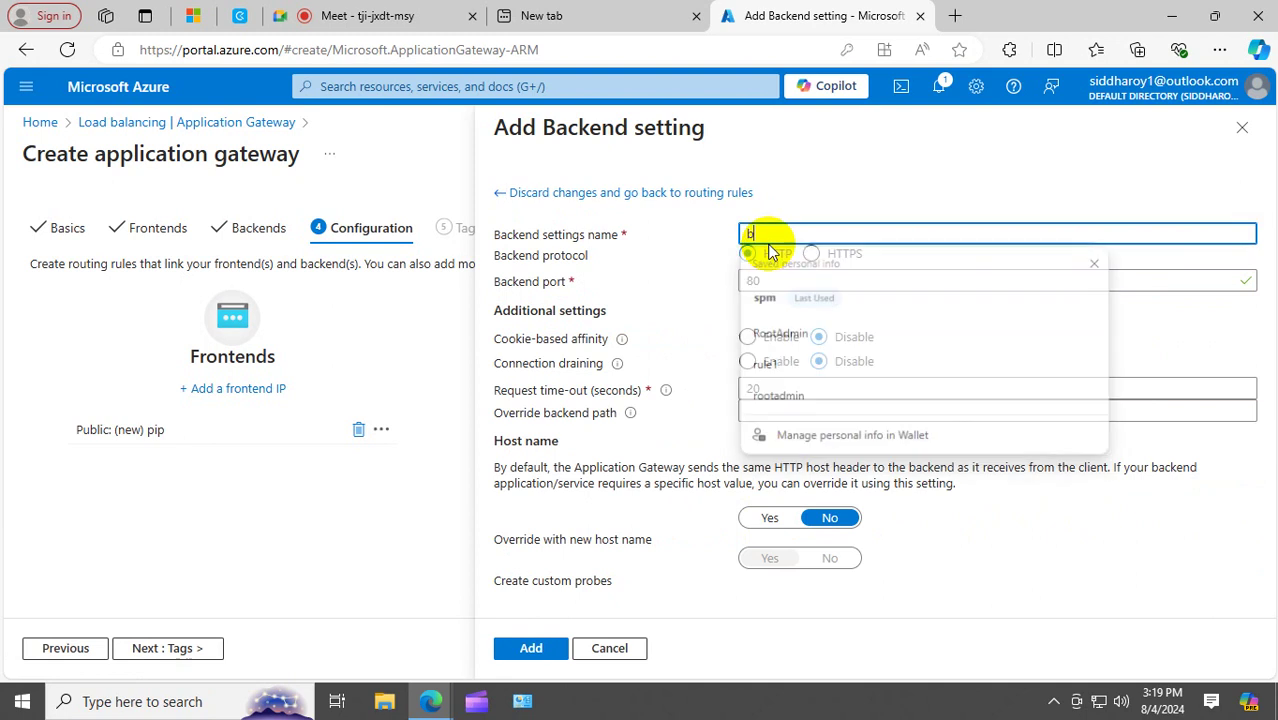
pyautogui.write('aks')
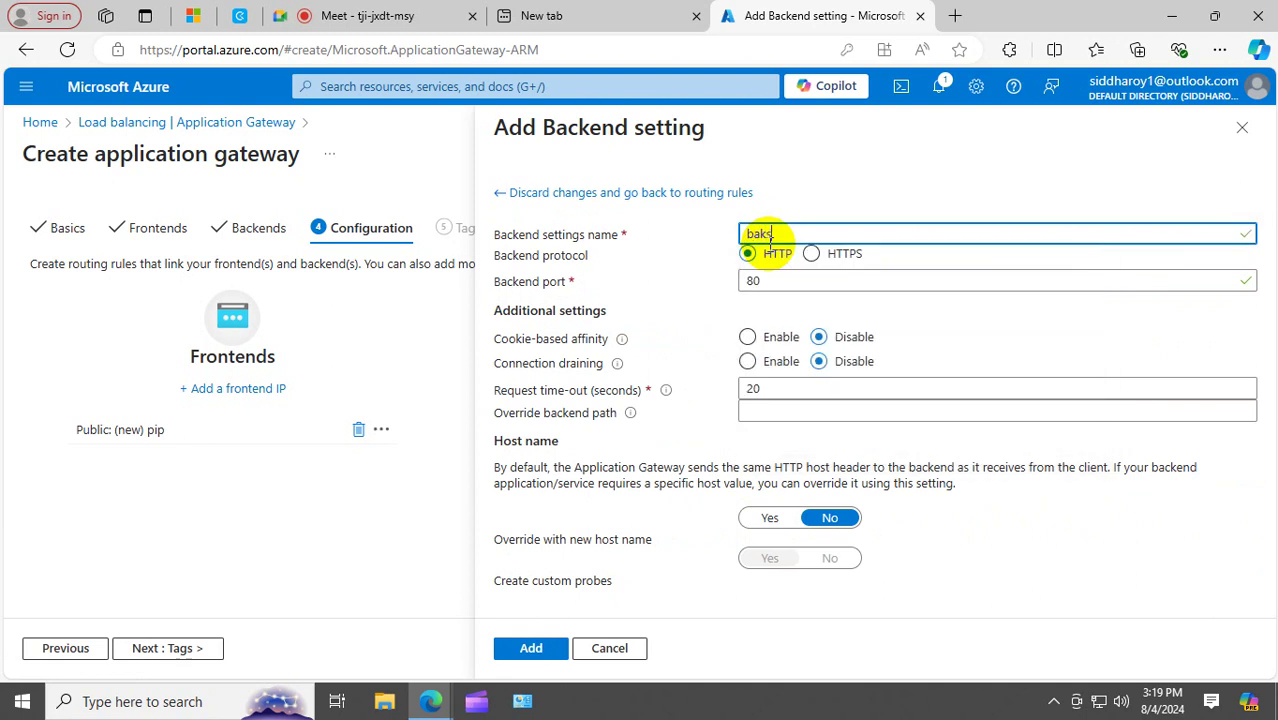
pyautogui.click(718, 437)
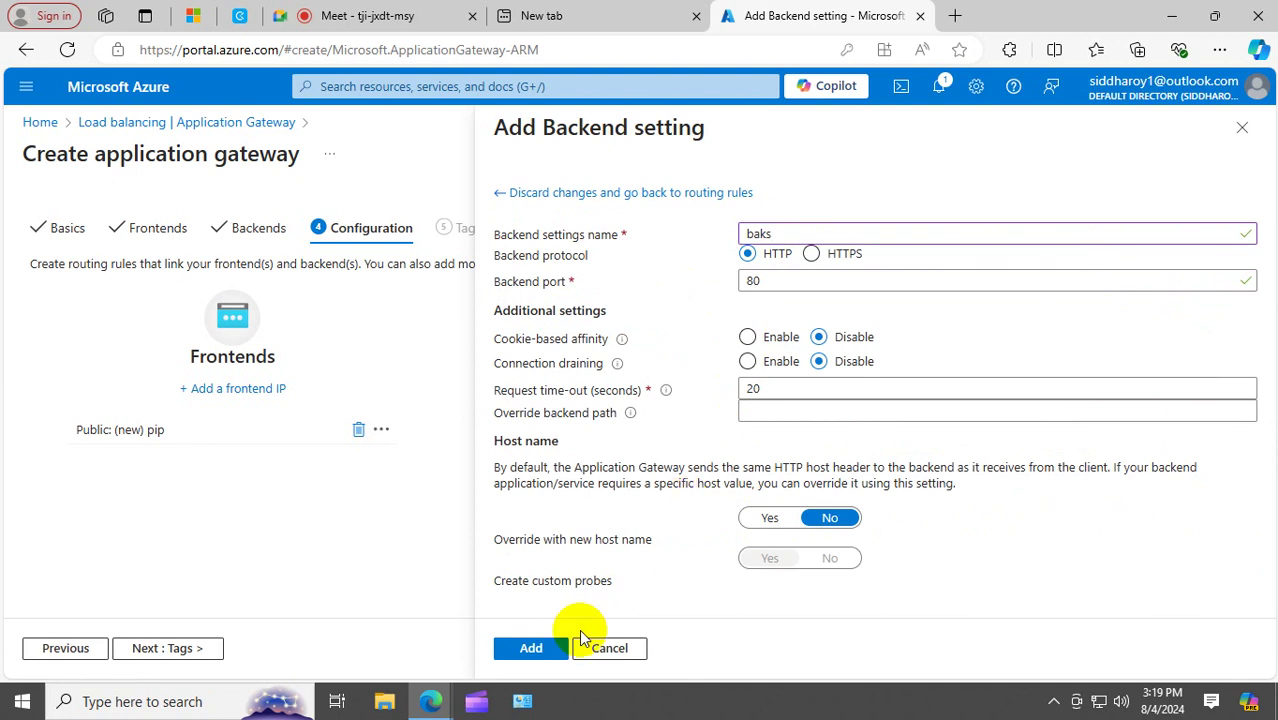
pyautogui.click(530, 647)
pyautogui.click(531, 648)
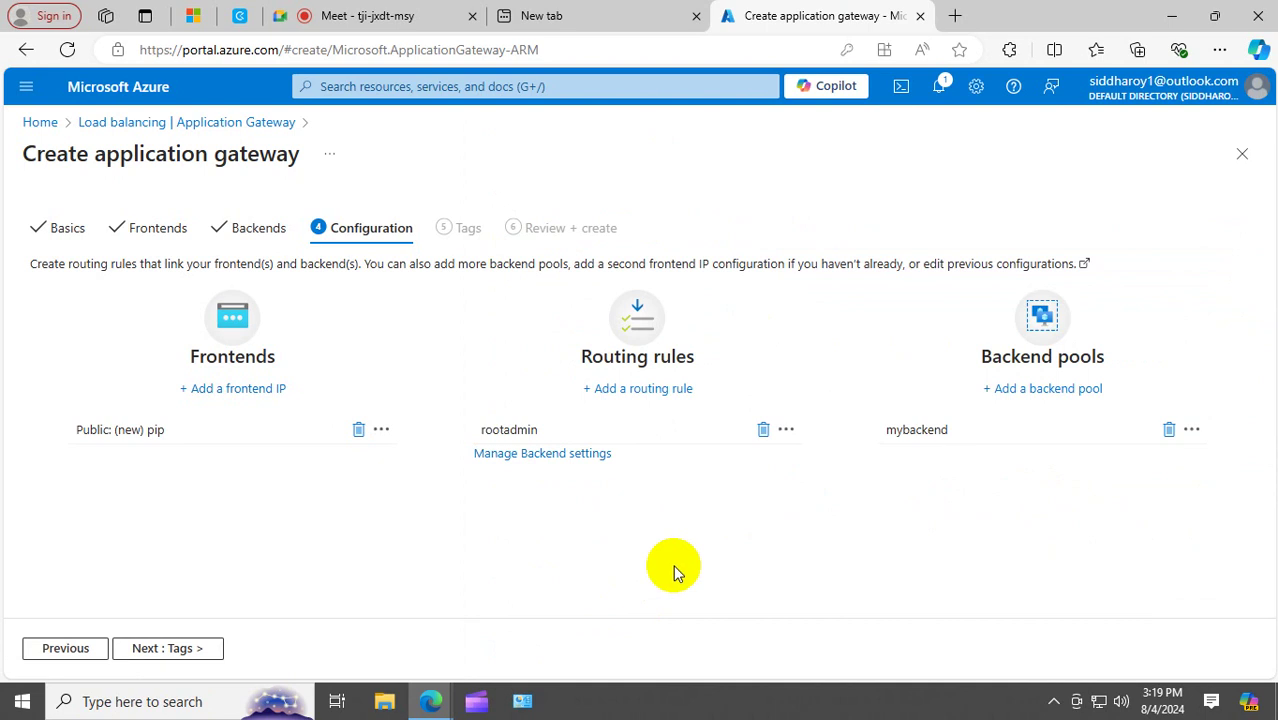
# Pass the empty Tags step and advance the gateway wizard to Review + create.
pyautogui.click(175, 650)
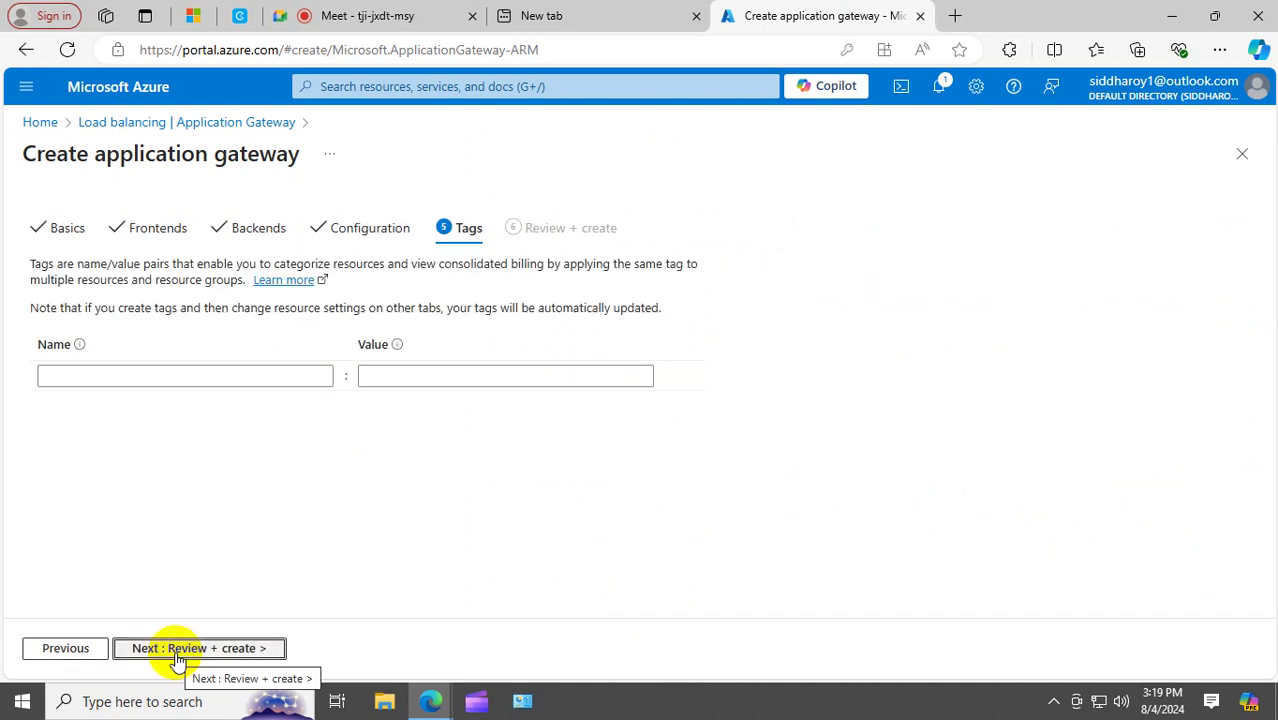
pyautogui.click(176, 652)
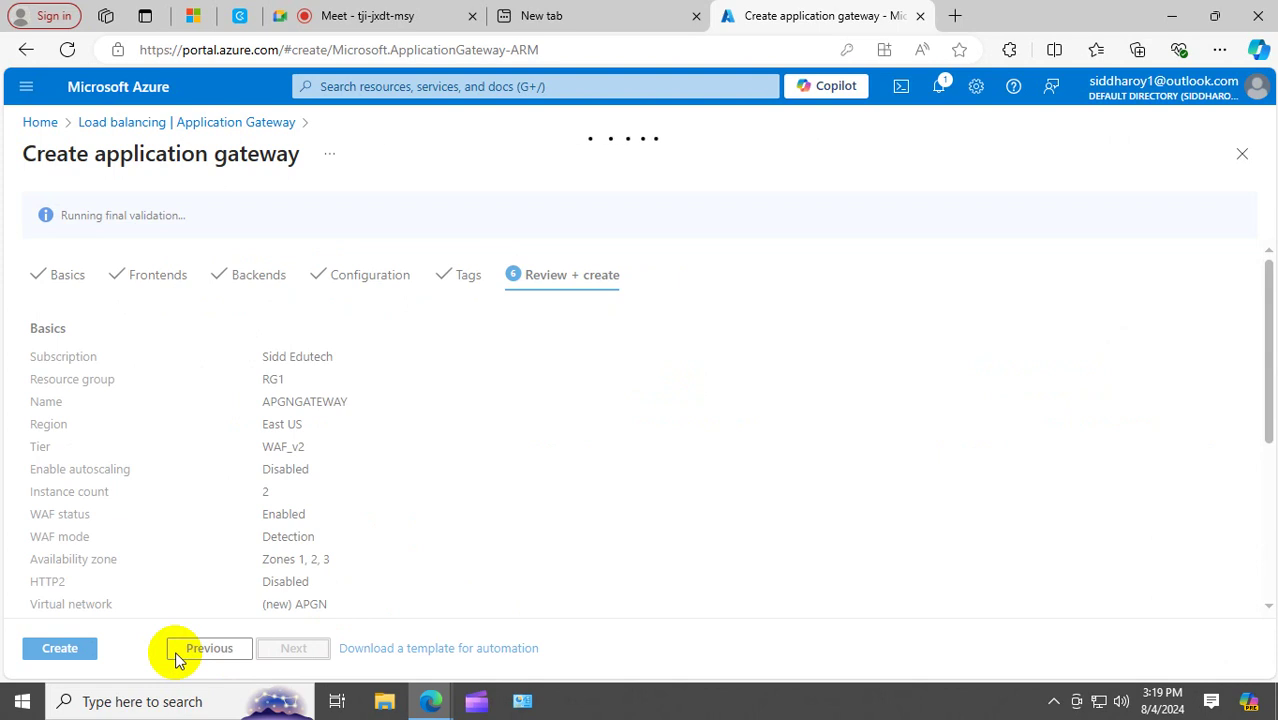
# Create the application gateway from Review + create and wait for its deployment overview.
pyautogui.click(68, 658)
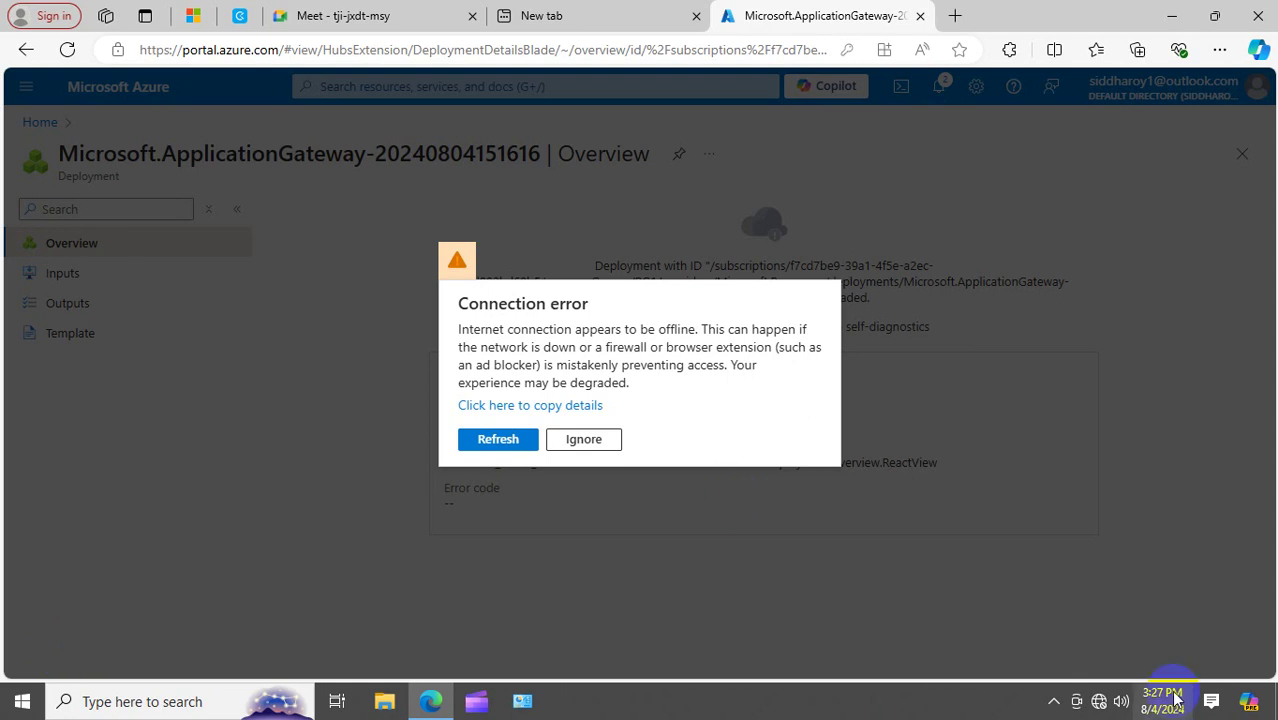
# Reconnect to the Critical Alarm Wi-Fi network from the taskbar network flyout.
pyautogui.click(1098, 701)
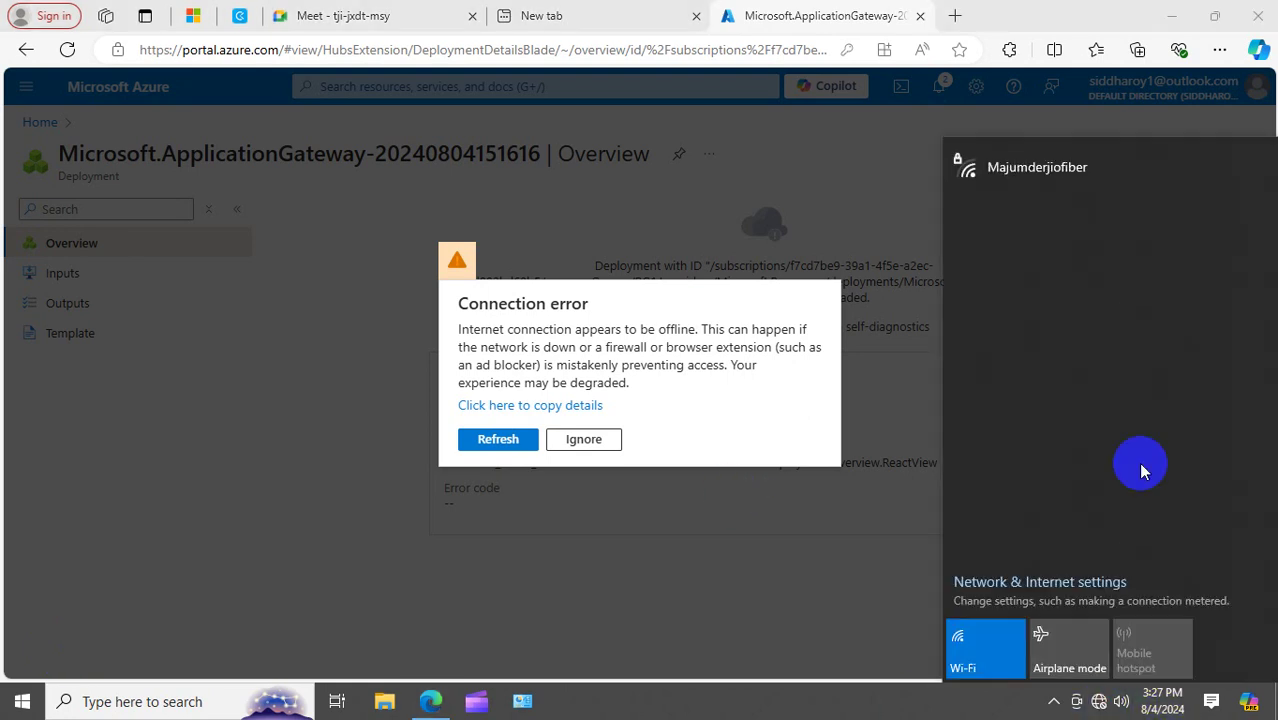
pyautogui.click(1040, 173)
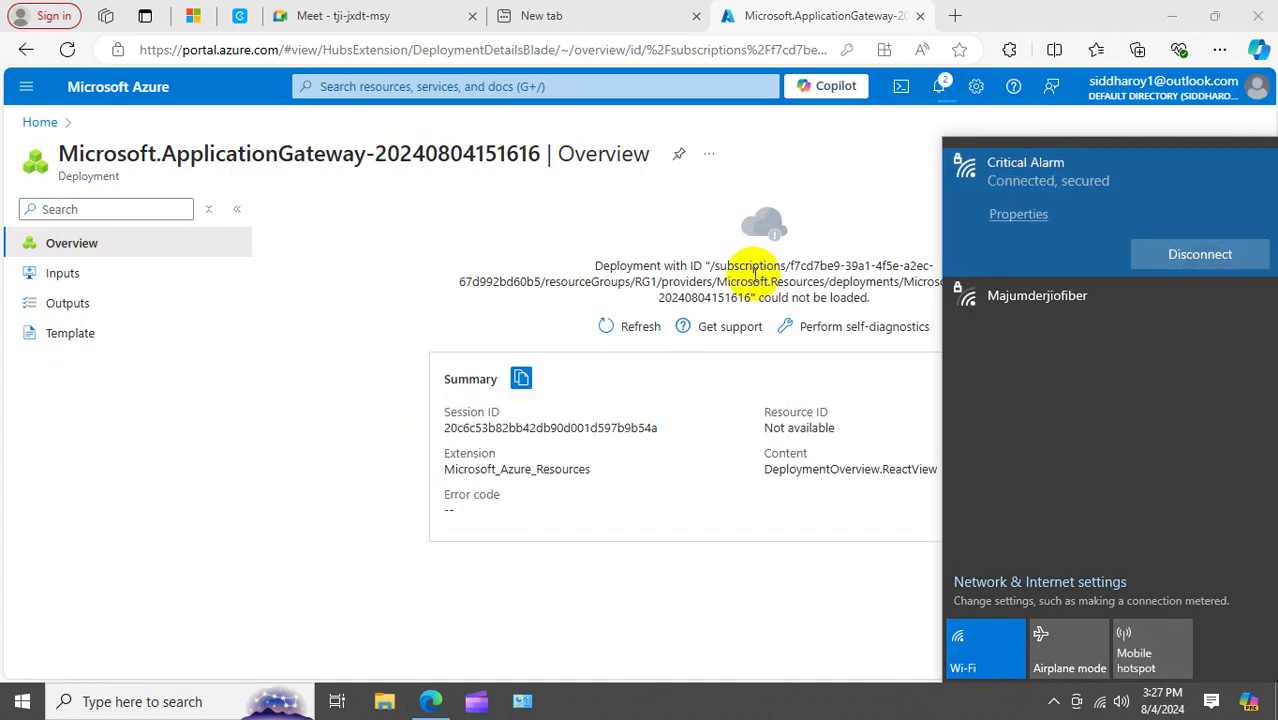
pyautogui.click(639, 232)
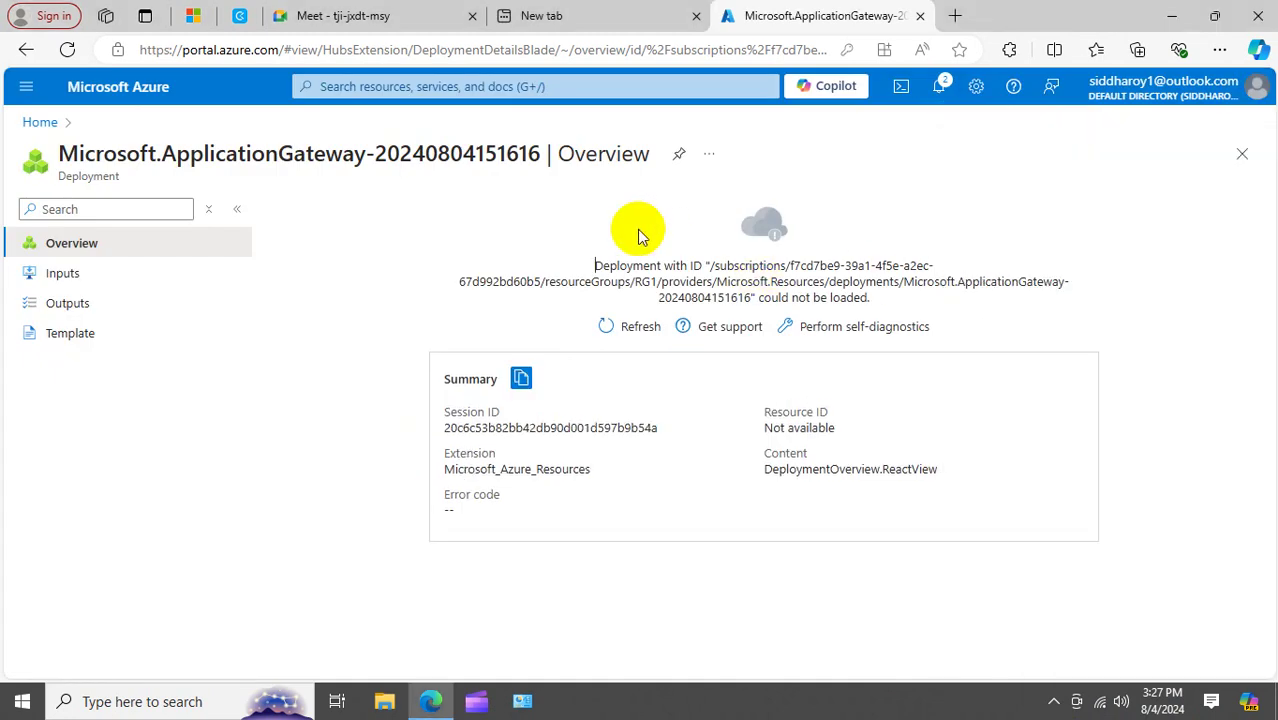
# Open the APGNGATEWAY application gateway from the Azure home page.
pyautogui.click(42, 125)
pyautogui.click(277, 232)
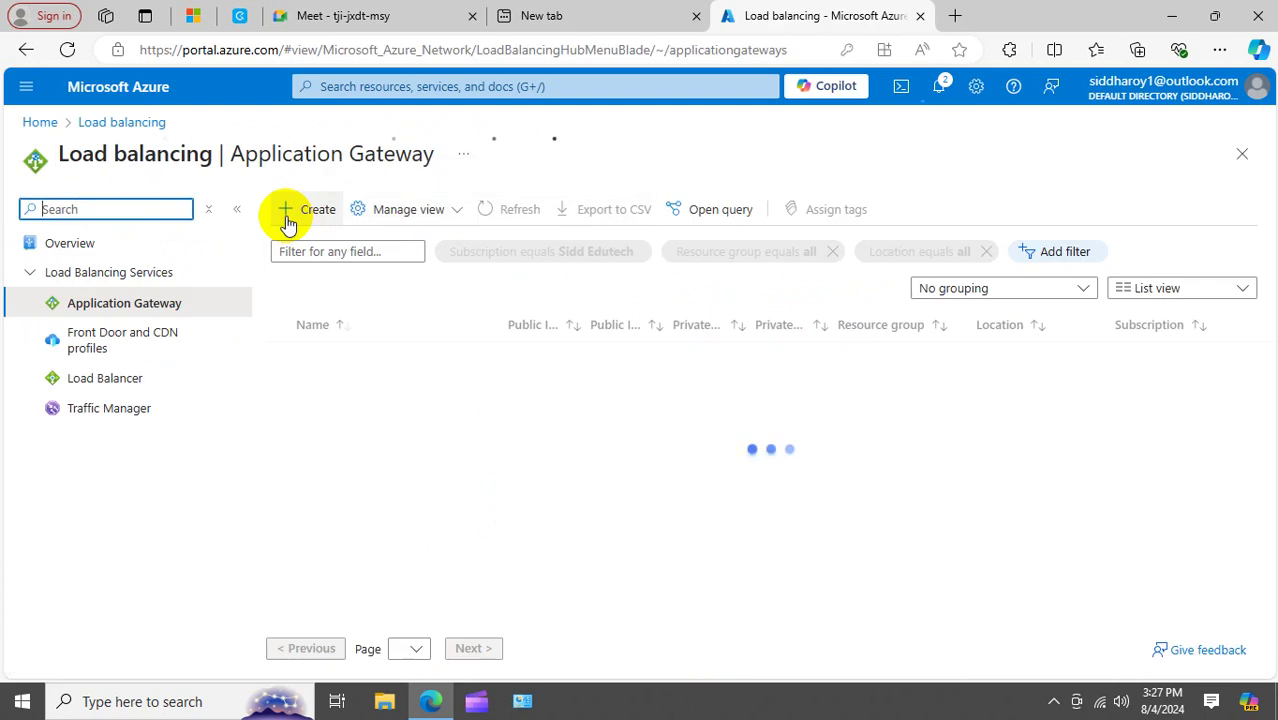
pyautogui.click(363, 359)
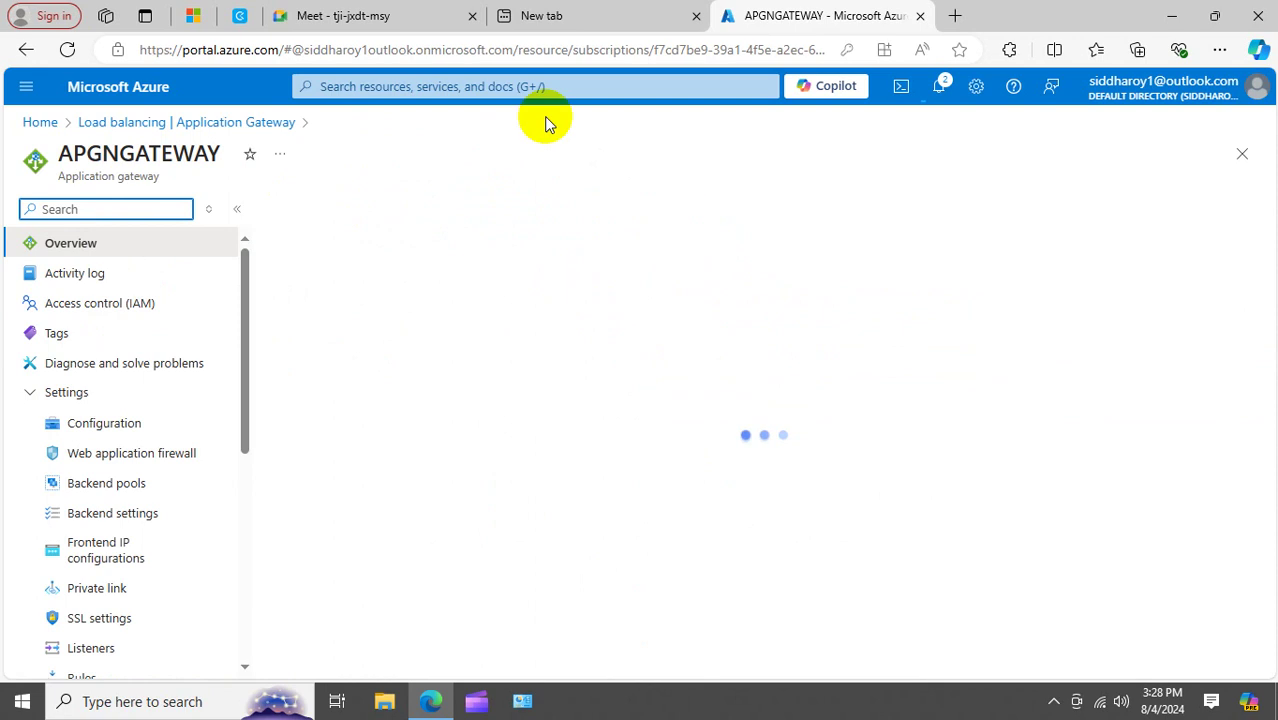
# Check the Meet call, reopen APGNGATEWAY's overview, and copy its frontend IP 135.237.115.204.
pyautogui.click(338, 13)
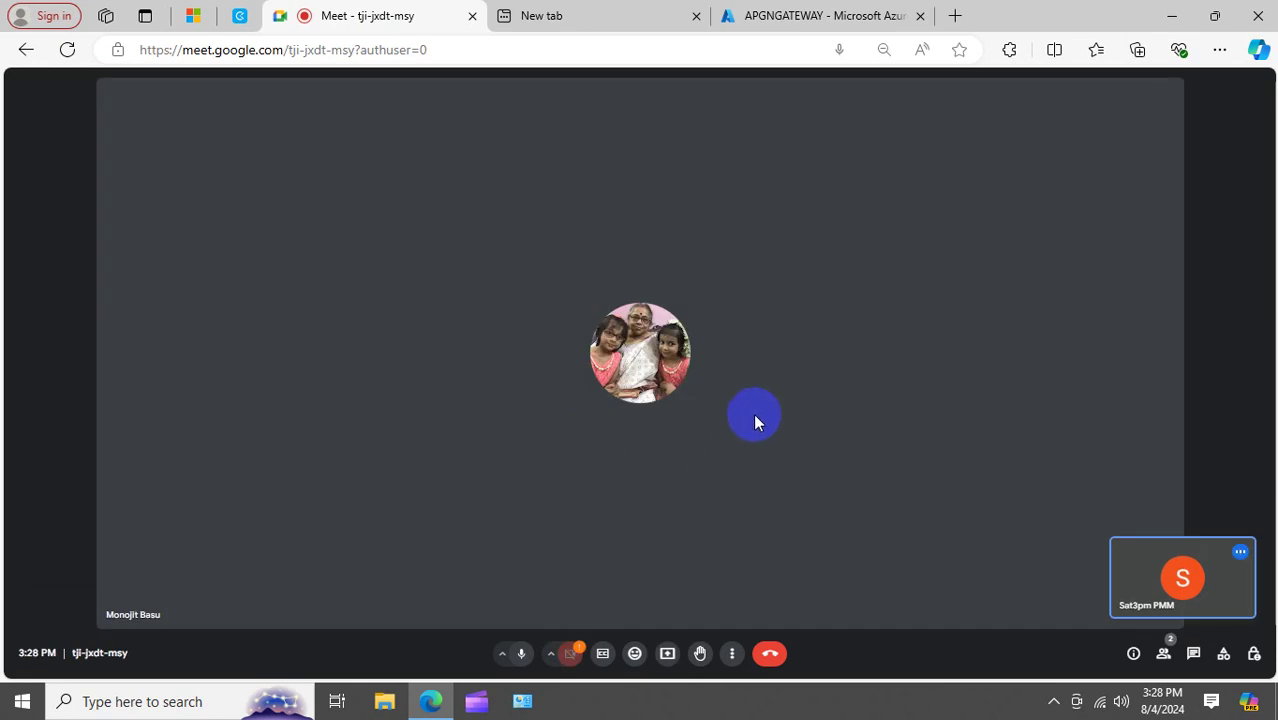
pyautogui.click(818, 15)
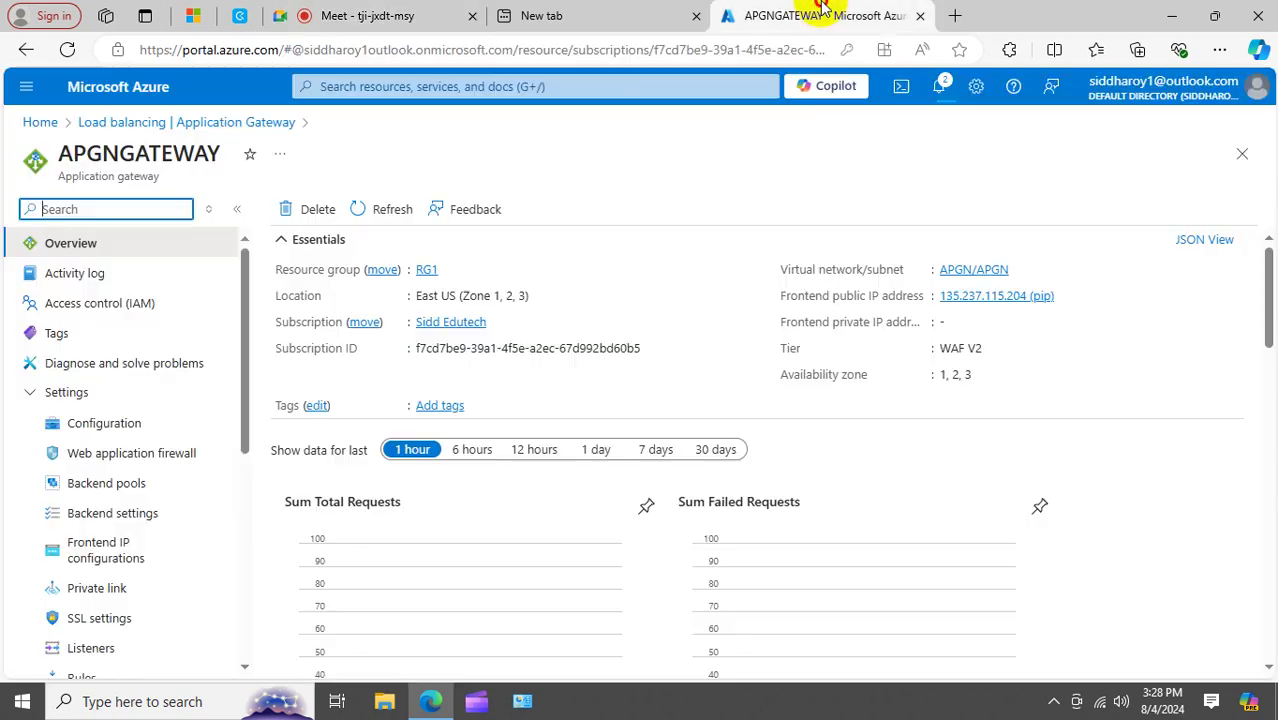
pyautogui.click(248, 122)
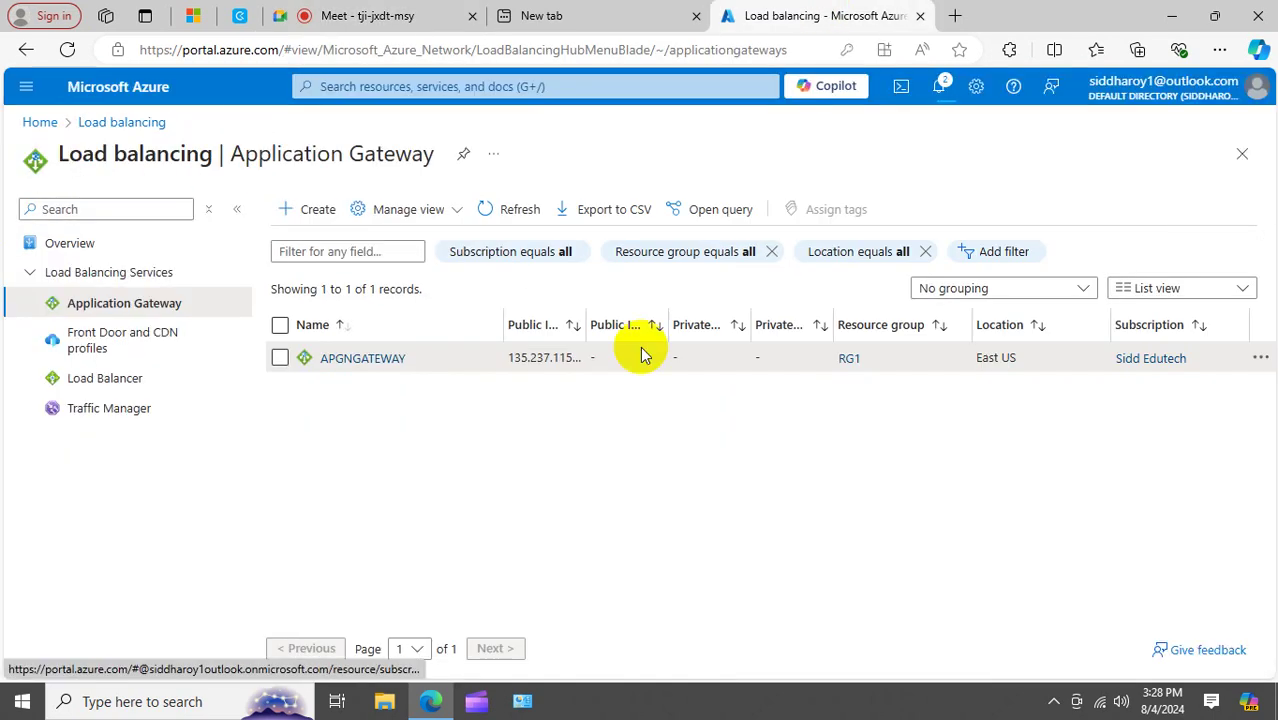
pyautogui.click(383, 358)
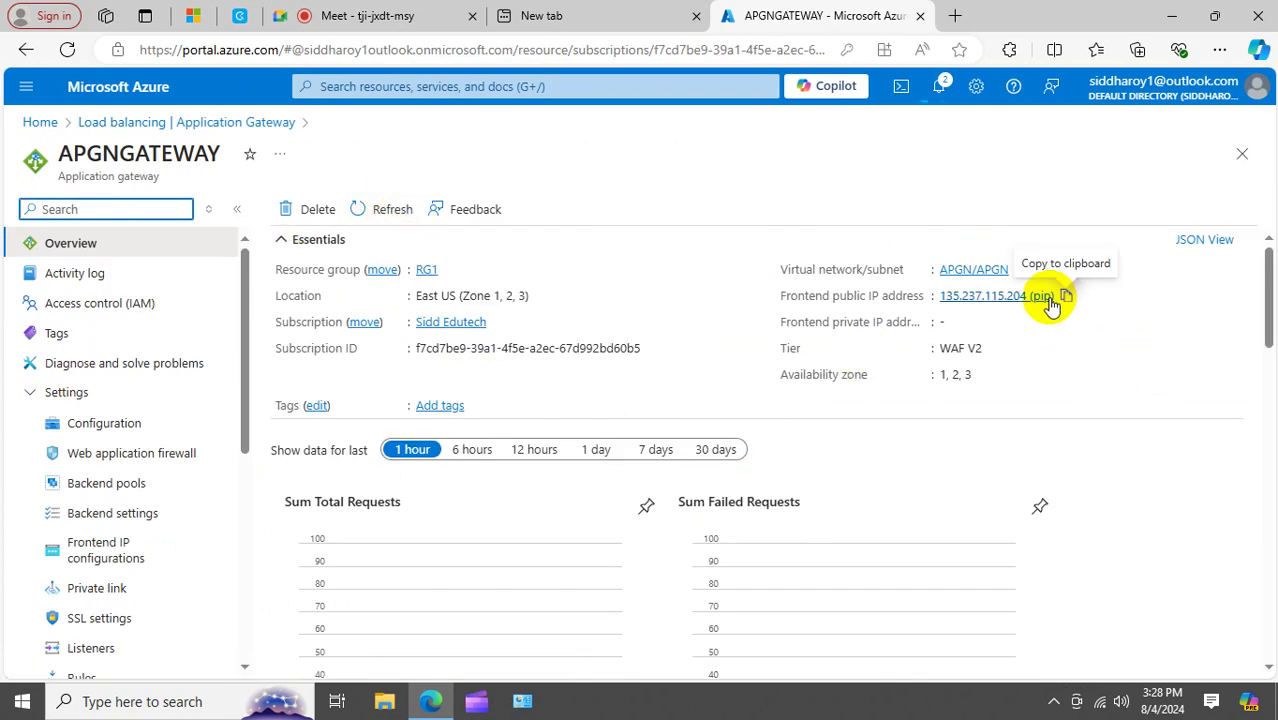
pyautogui.click(1066, 296)
pyautogui.click(958, 17)
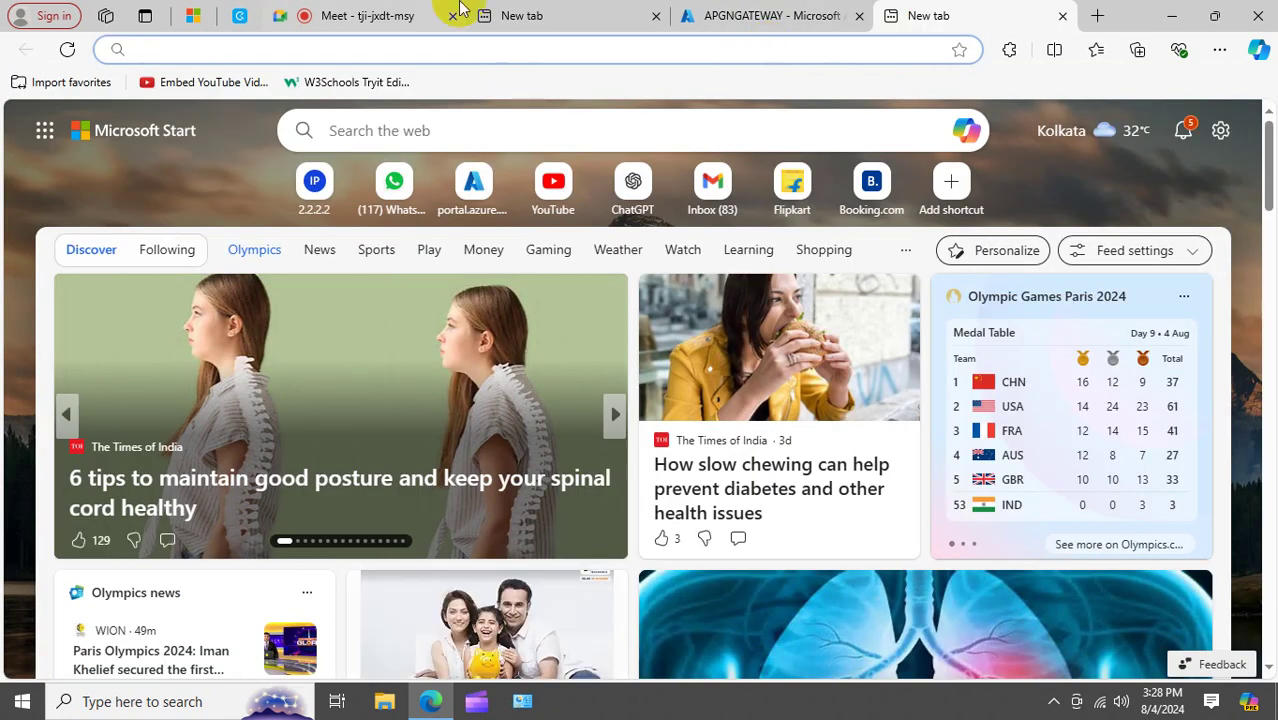
# Share the entire screen in the Google Meet call, then return to the APGNGATEWAY page.
pyautogui.click(340, 17)
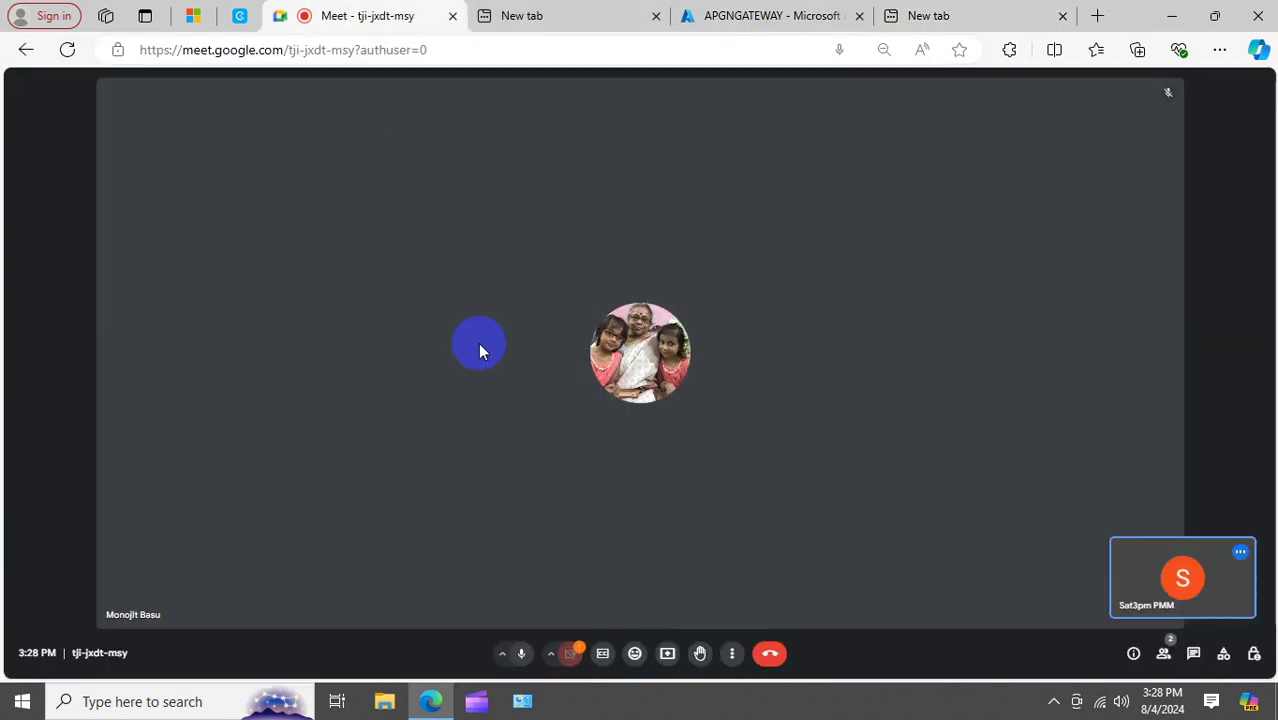
pyautogui.click(666, 653)
pyautogui.click(812, 143)
pyautogui.click(605, 248)
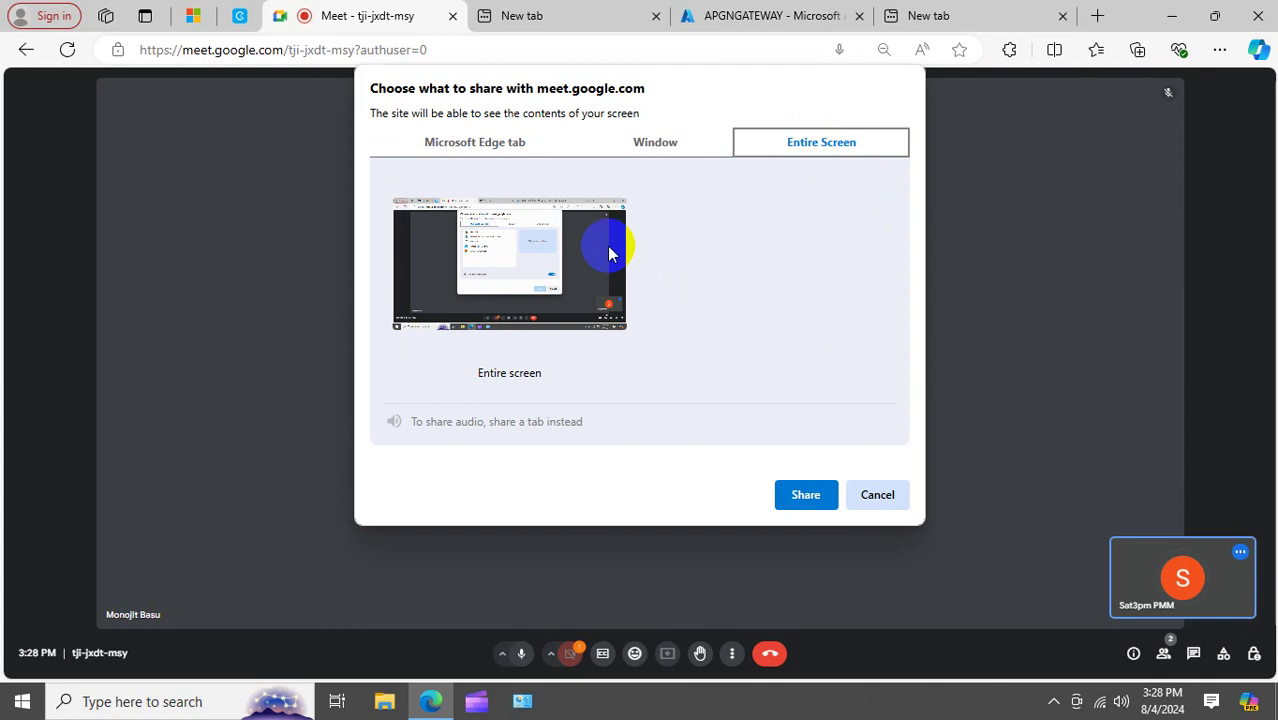
pyautogui.click(806, 494)
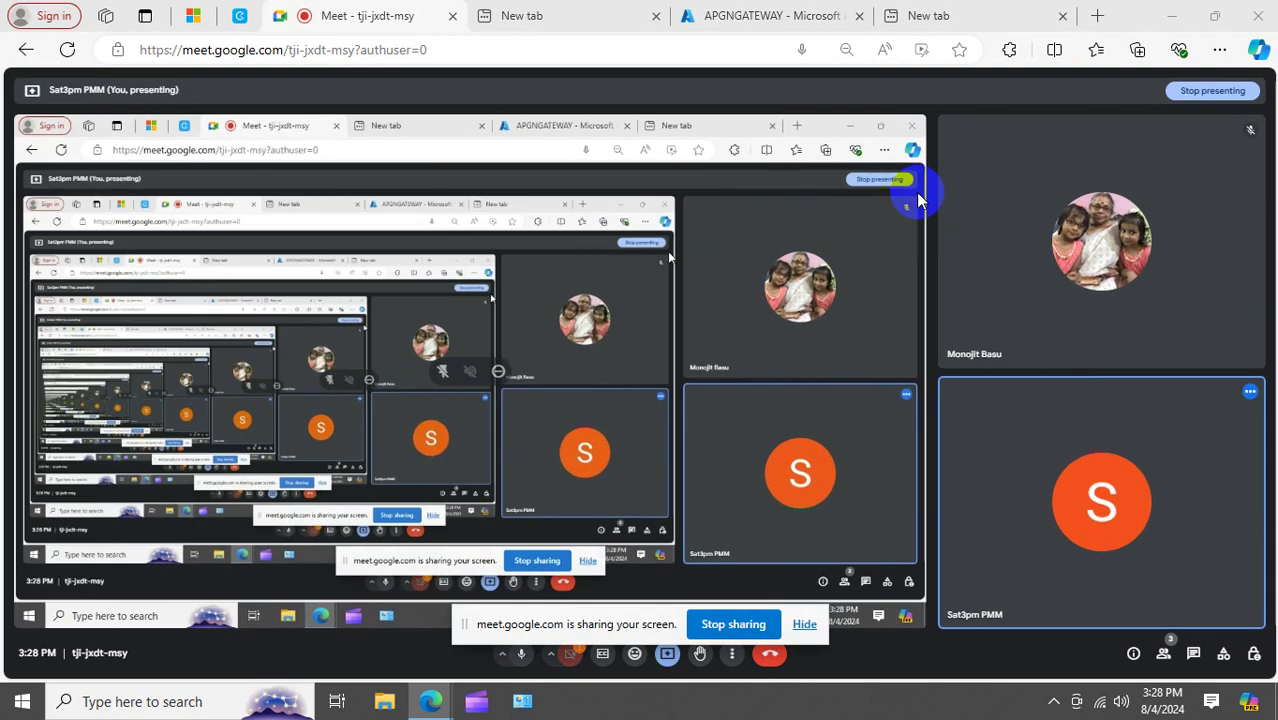
pyautogui.click(729, 17)
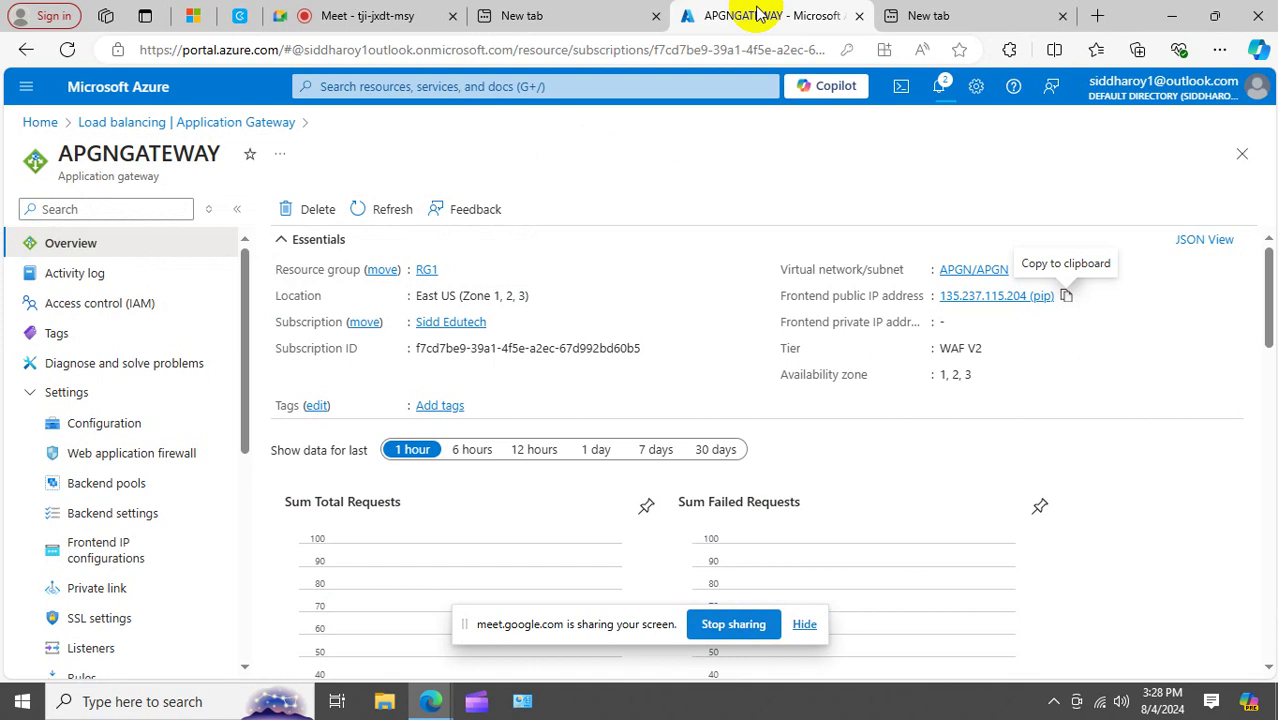
# Browse to 135.237.115.204 in the new tab, which returns 502 Bad Gateway.
pyautogui.click(922, 19)
pyautogui.click(762, 48)
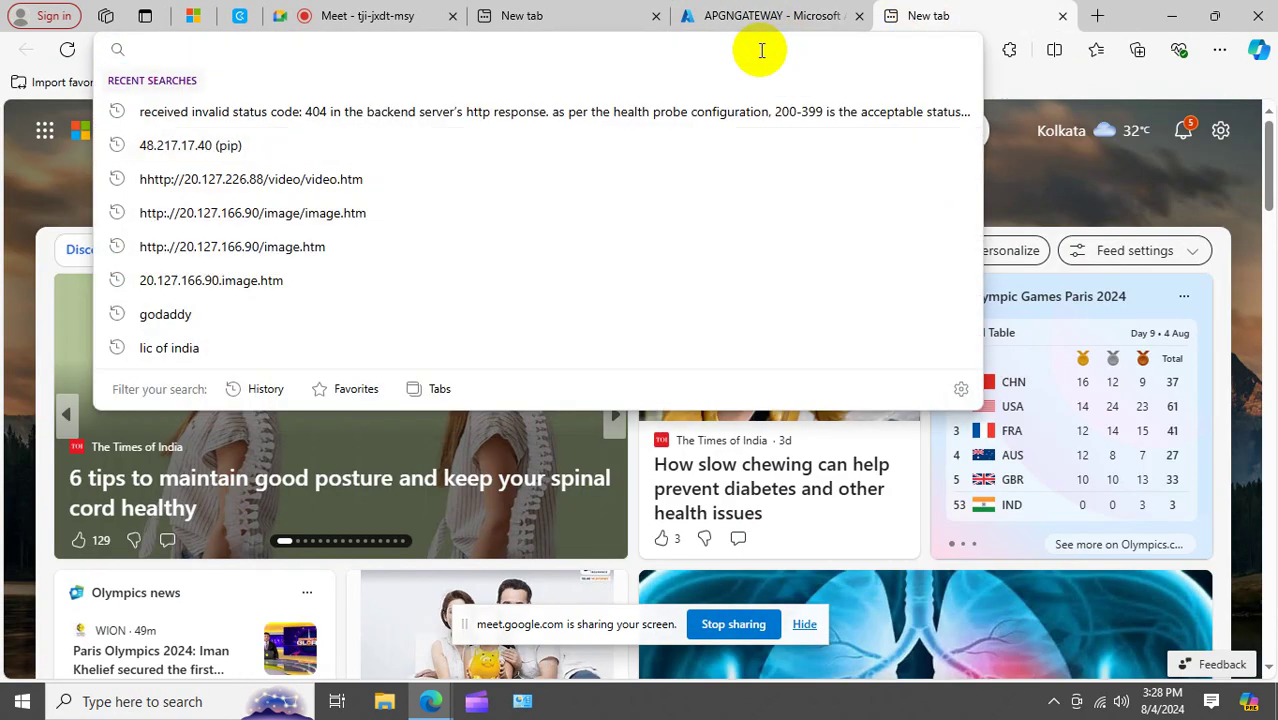
pyautogui.hotkey('ctrl', 'v')
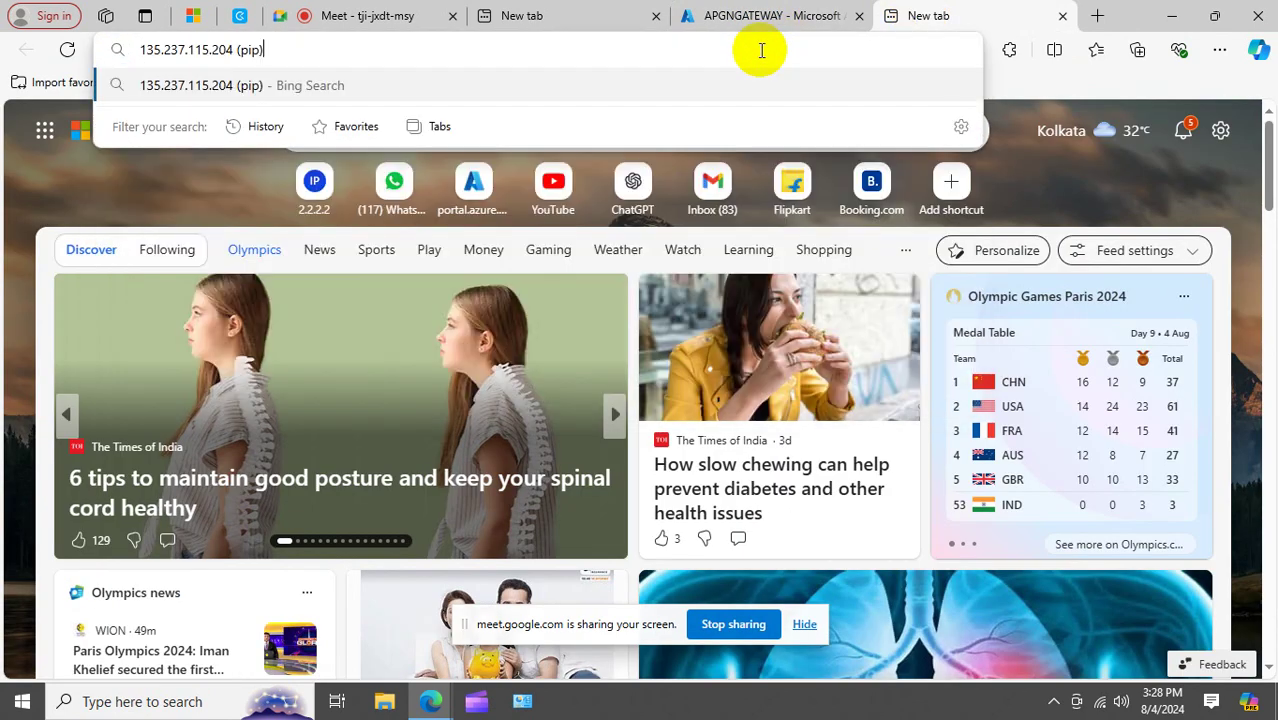
pyautogui.press('BackSpace')
pyautogui.press('BackSpace')
pyautogui.press('BackSpace')
pyautogui.press('BackSpace')
pyautogui.press('BackSpace')
pyautogui.press('BackSpace')
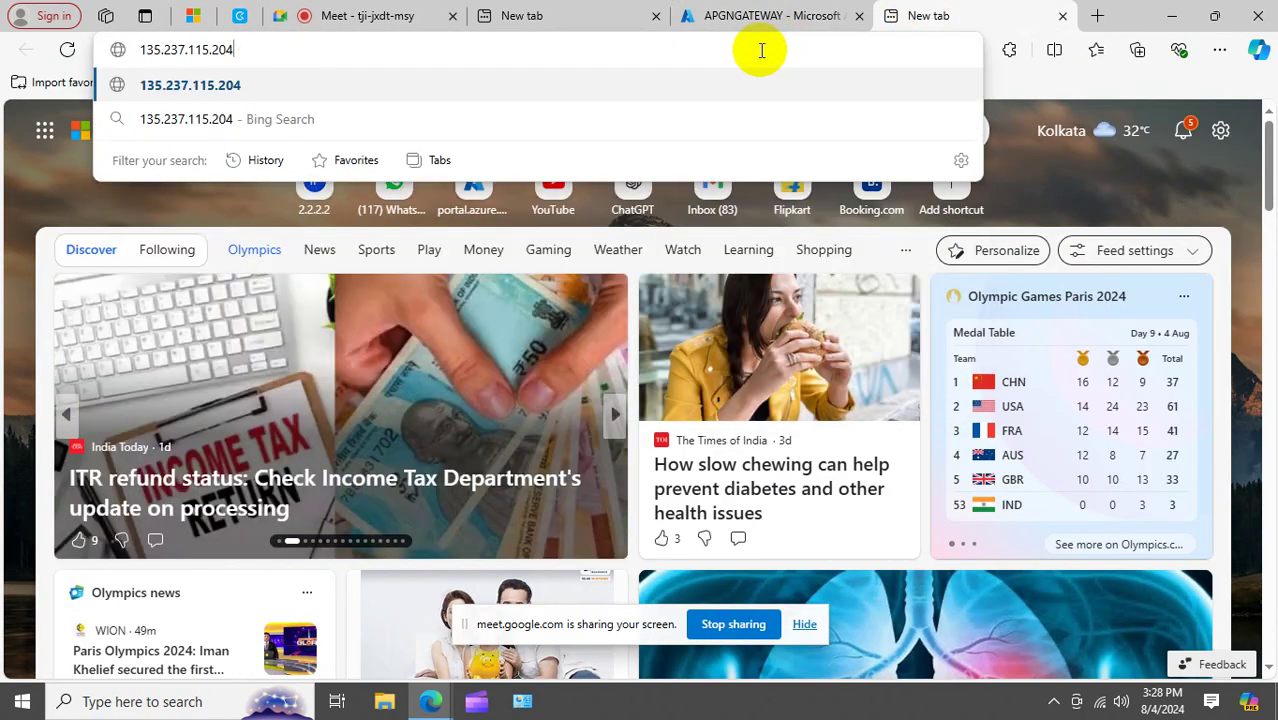
pyautogui.press('Return')
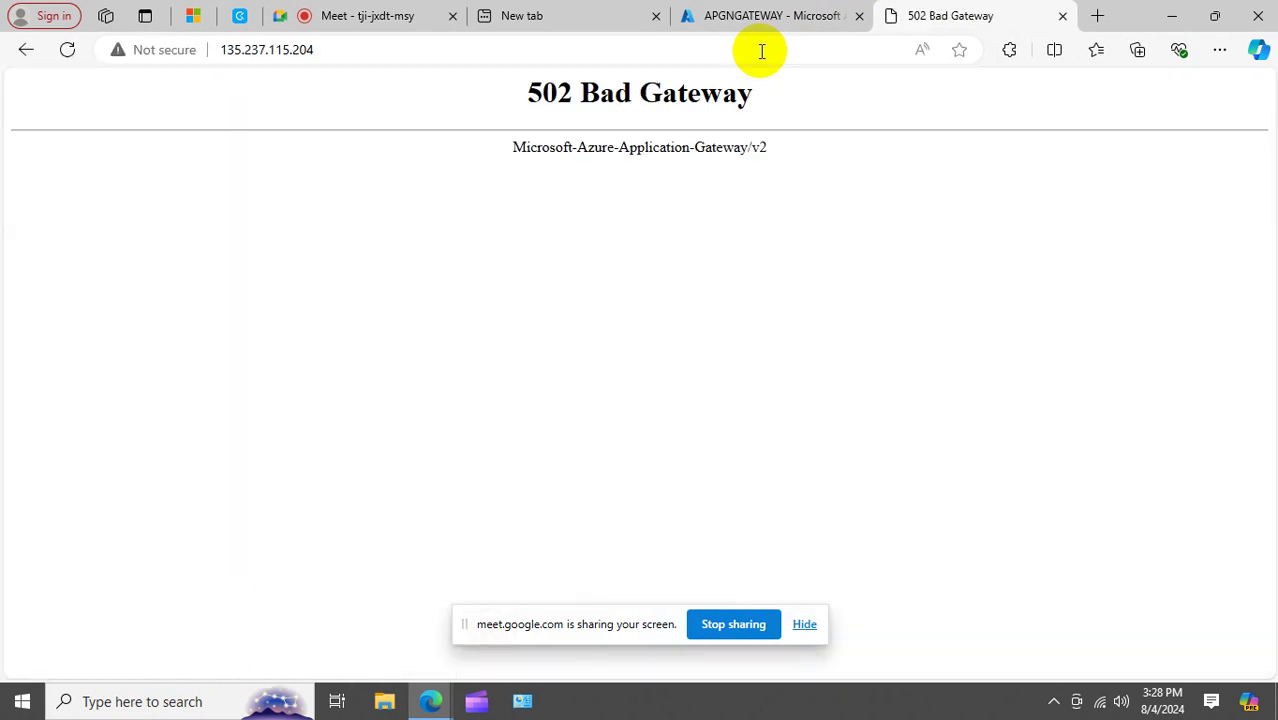
# Return to the APGNGATEWAY overview in Azure and refresh it.
pyautogui.click(770, 16)
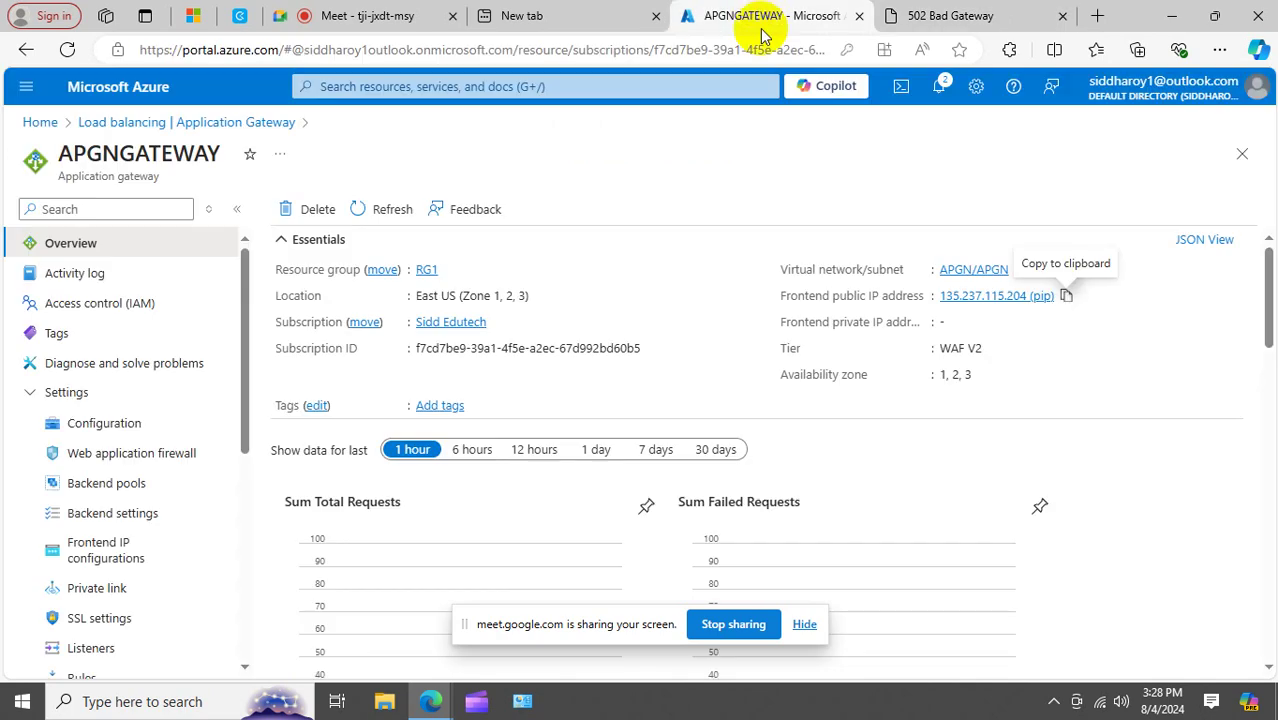
pyautogui.click(392, 209)
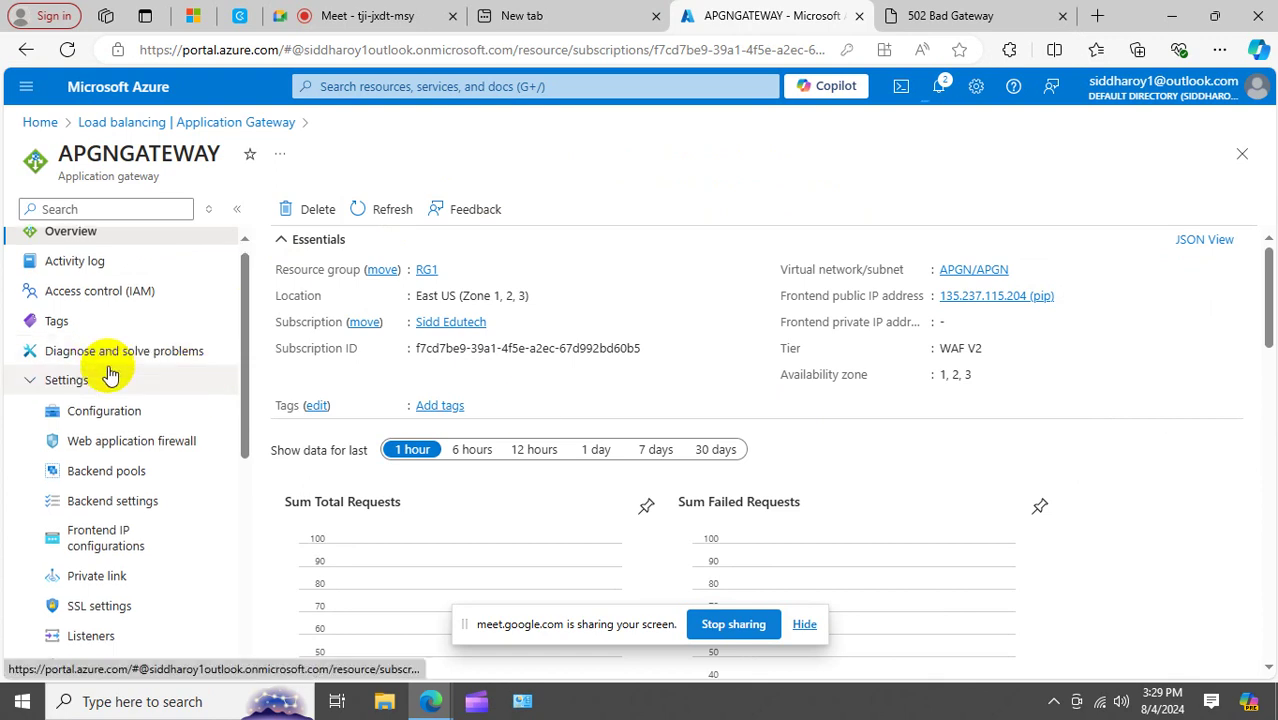
pyautogui.scroll(-4, 108, 372)
pyautogui.scroll(5, 105, 368)
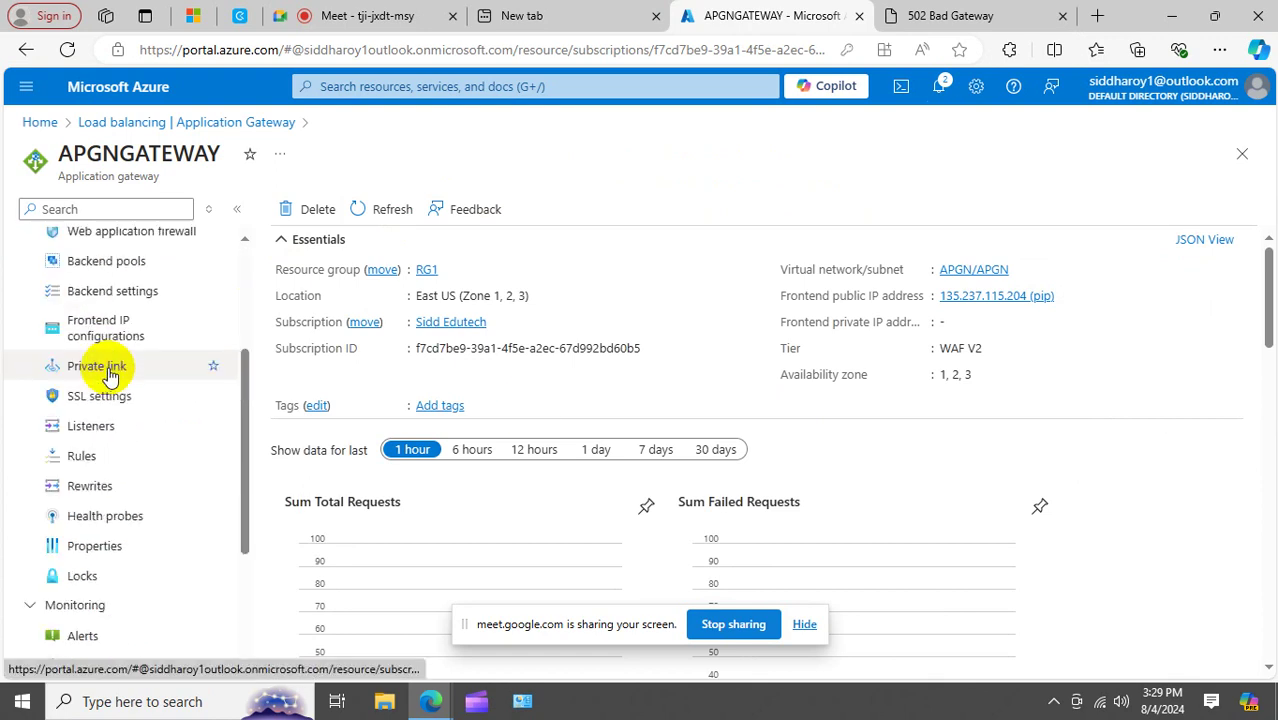
# Start creating a new Azure virtual machine from the Virtual machines list.
pyautogui.click(38, 124)
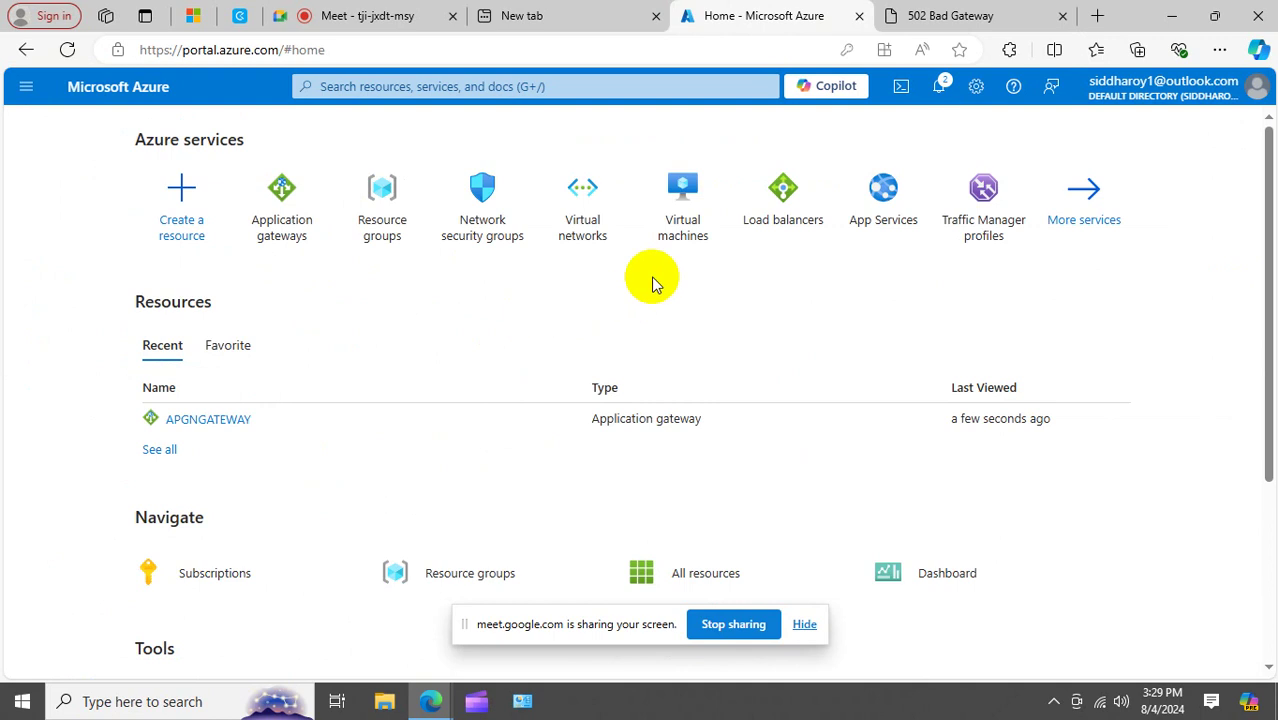
pyautogui.click(688, 210)
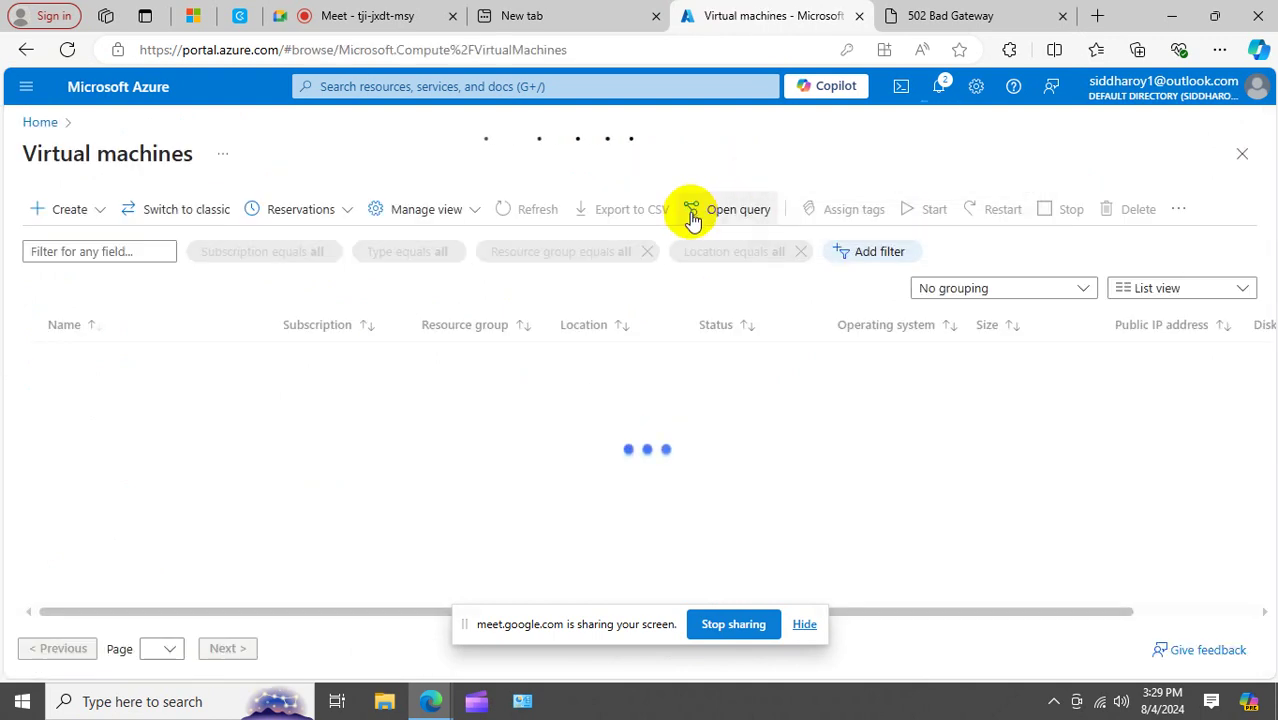
pyautogui.click(63, 209)
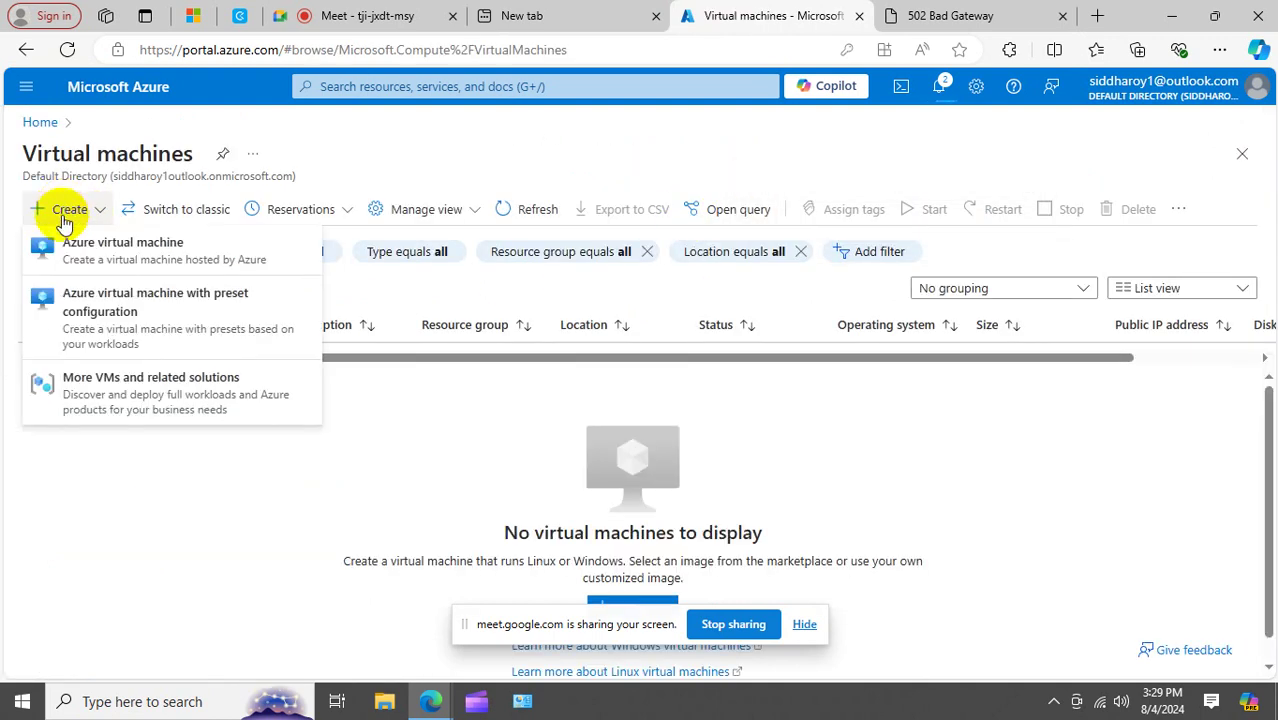
pyautogui.click(328, 491)
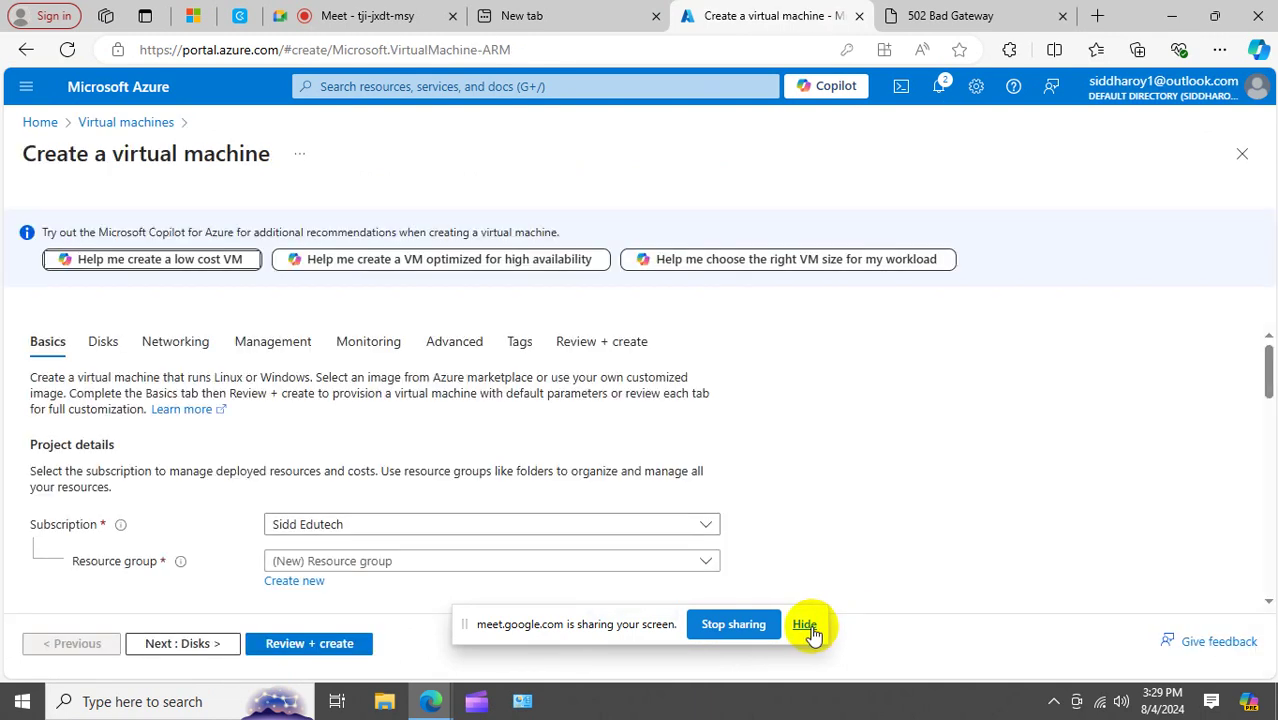
# Place the new VM in resource group RG1 and name it VM1.
pyautogui.click(809, 627)
pyautogui.scroll(-3, 713, 440)
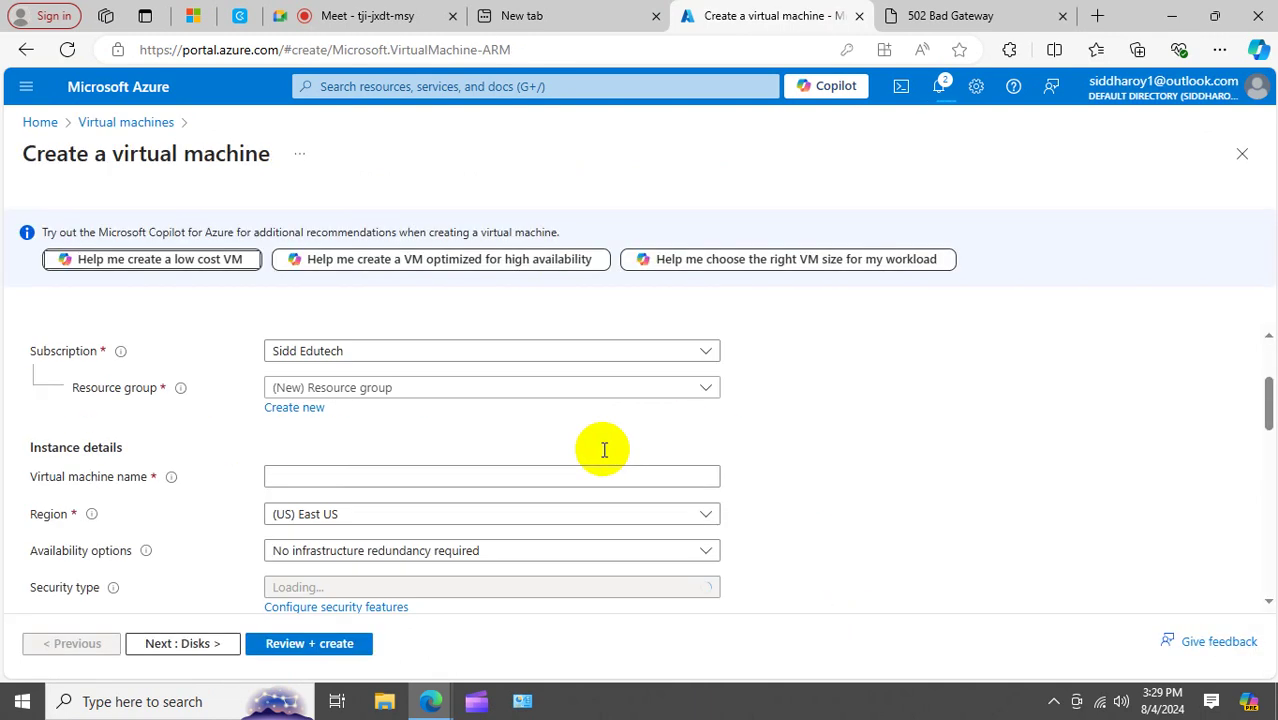
pyautogui.click(399, 375)
pyautogui.click(299, 467)
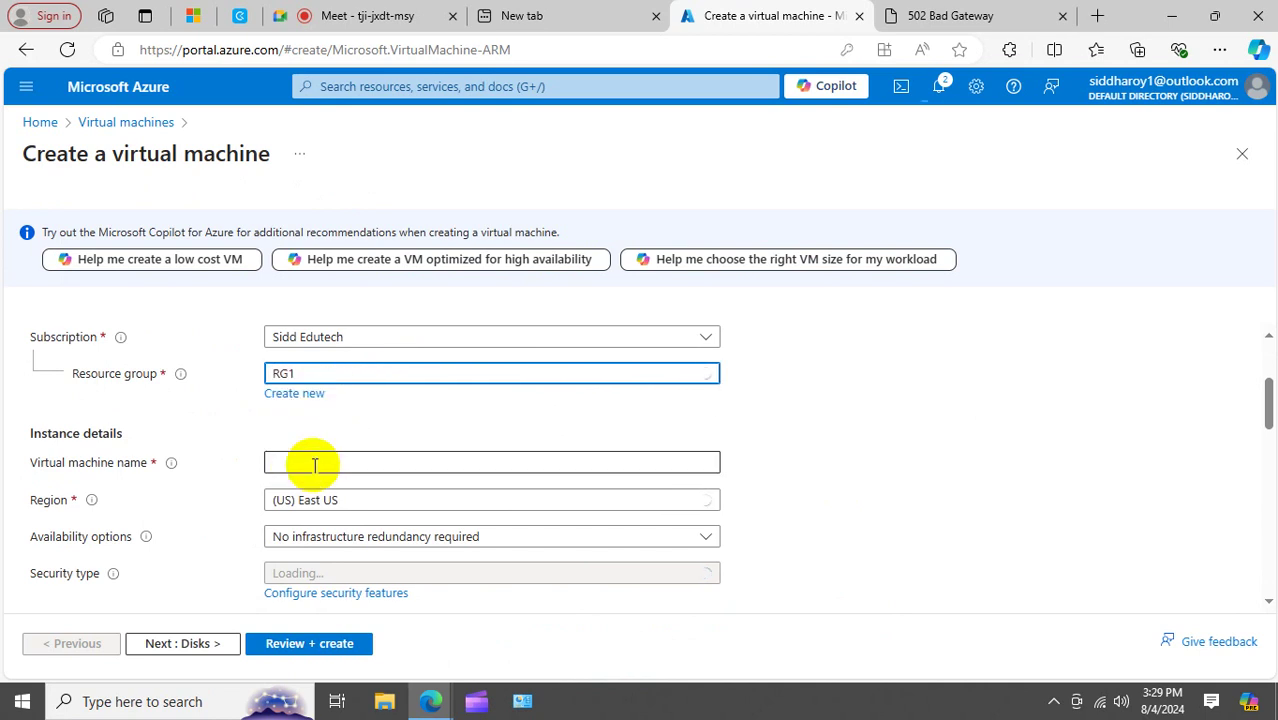
pyautogui.click(314, 463)
pyautogui.write('VM1')
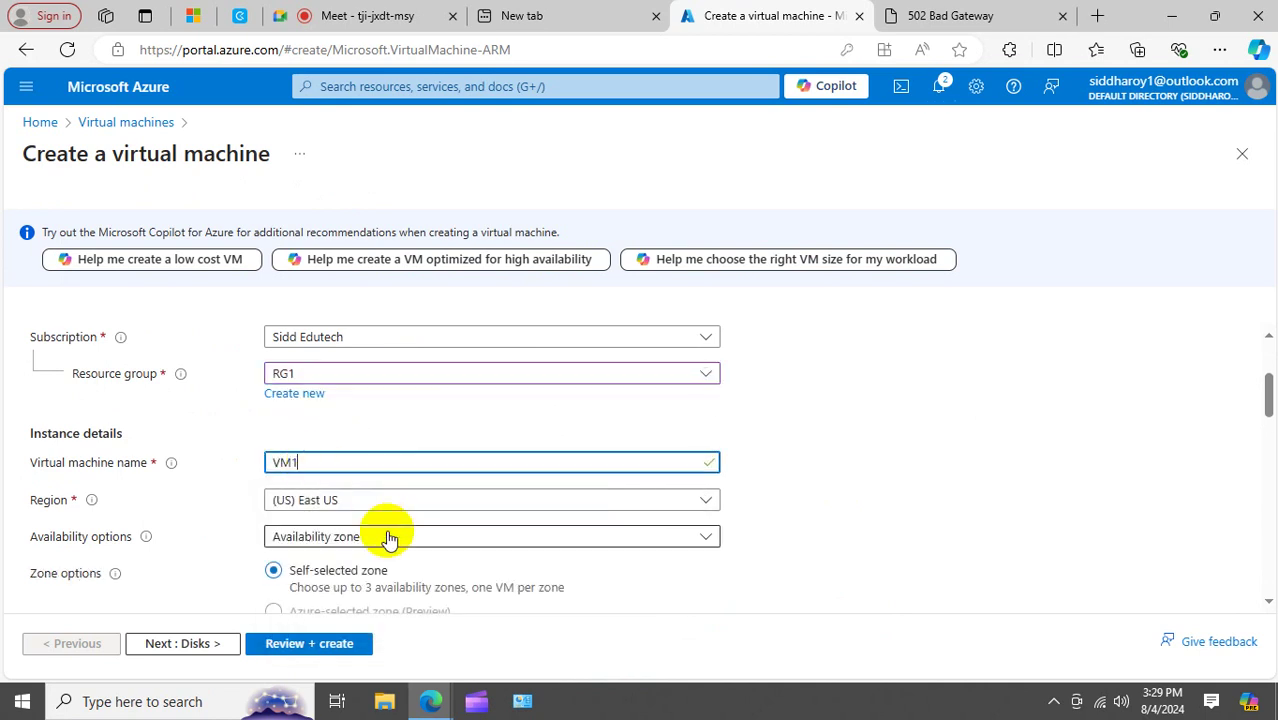
# Set the VM's administrator username to rootadmin.
pyautogui.scroll(-2, 432, 512)
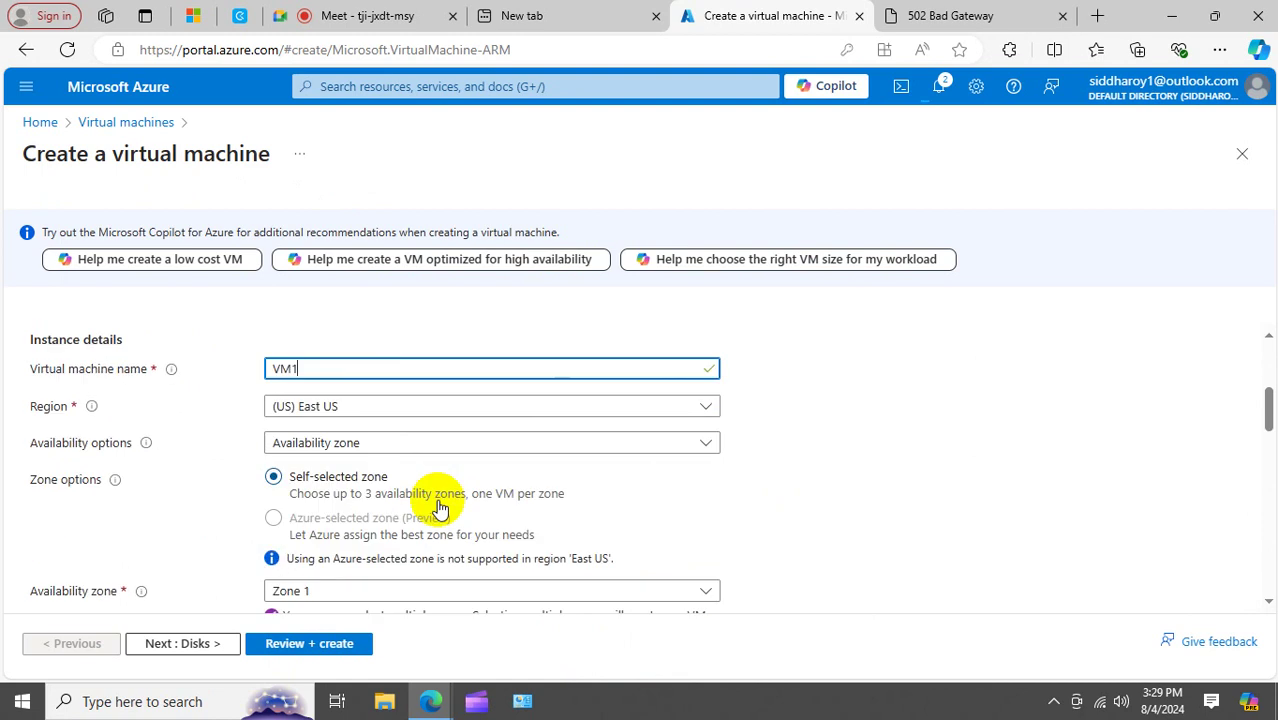
pyautogui.scroll(-2, 440, 507)
pyautogui.scroll(-3, 440, 507)
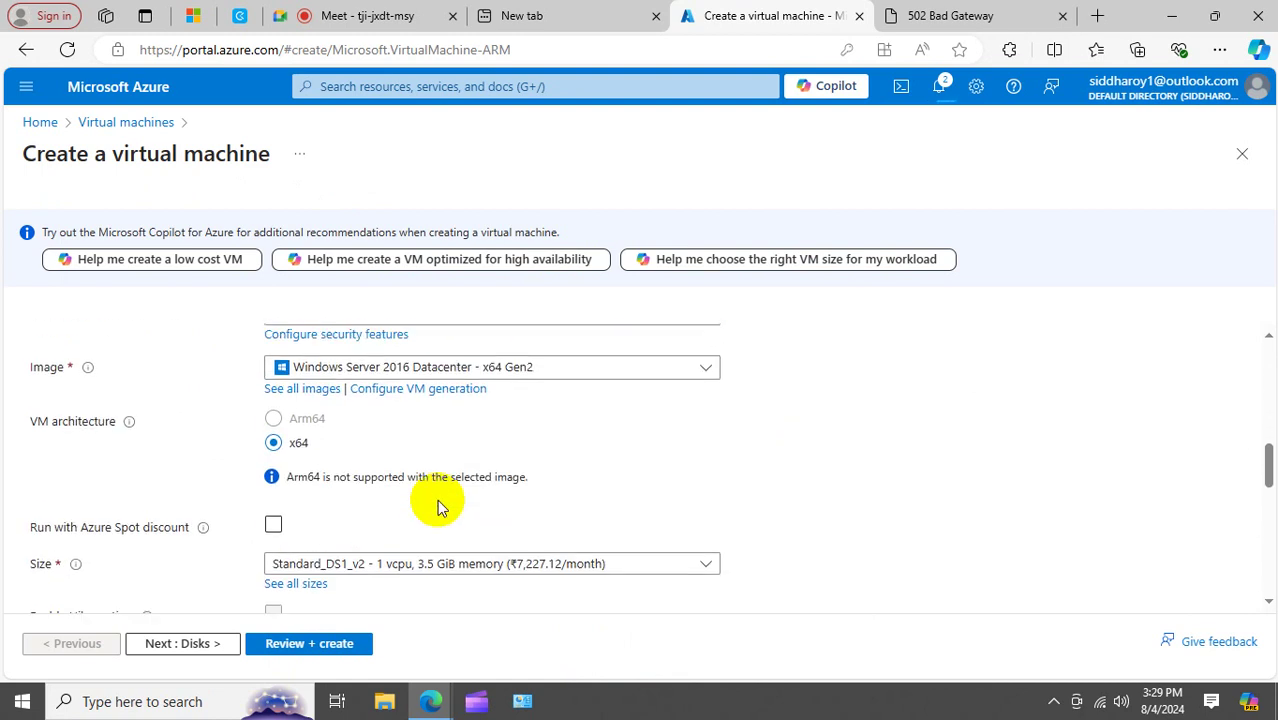
pyautogui.scroll(-1, 437, 507)
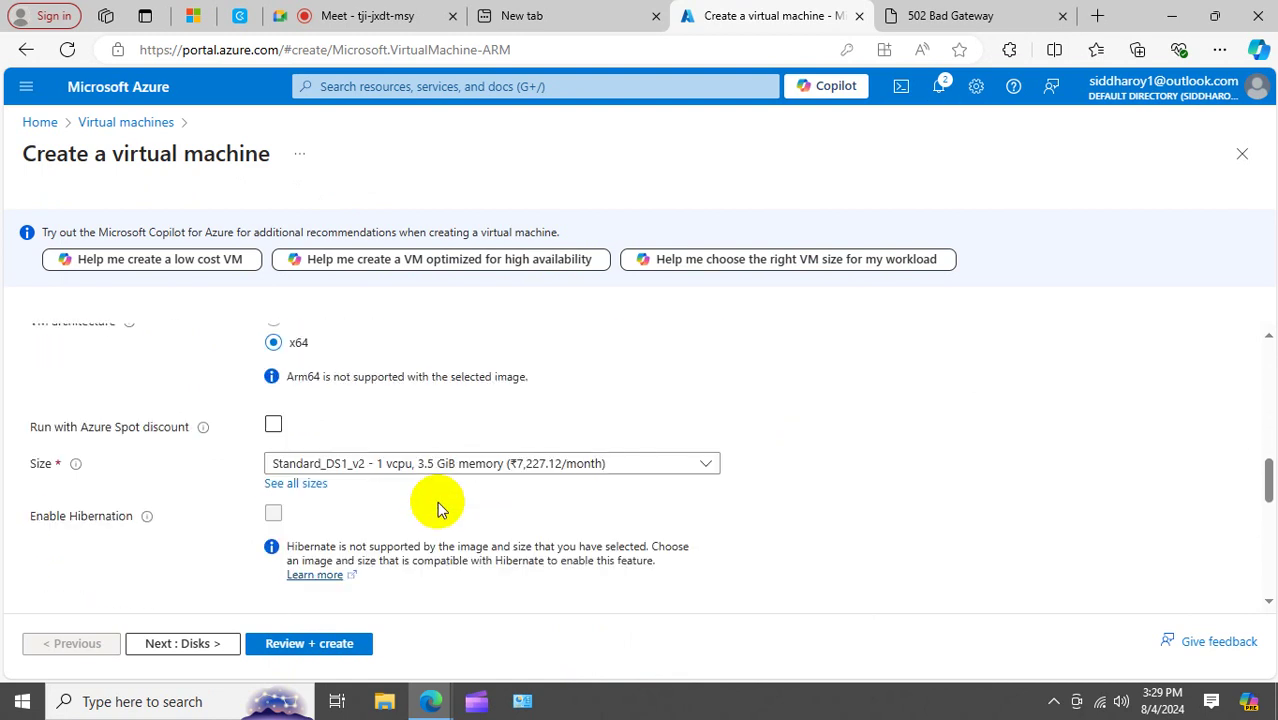
pyautogui.scroll(-2, 440, 506)
pyautogui.click(365, 478)
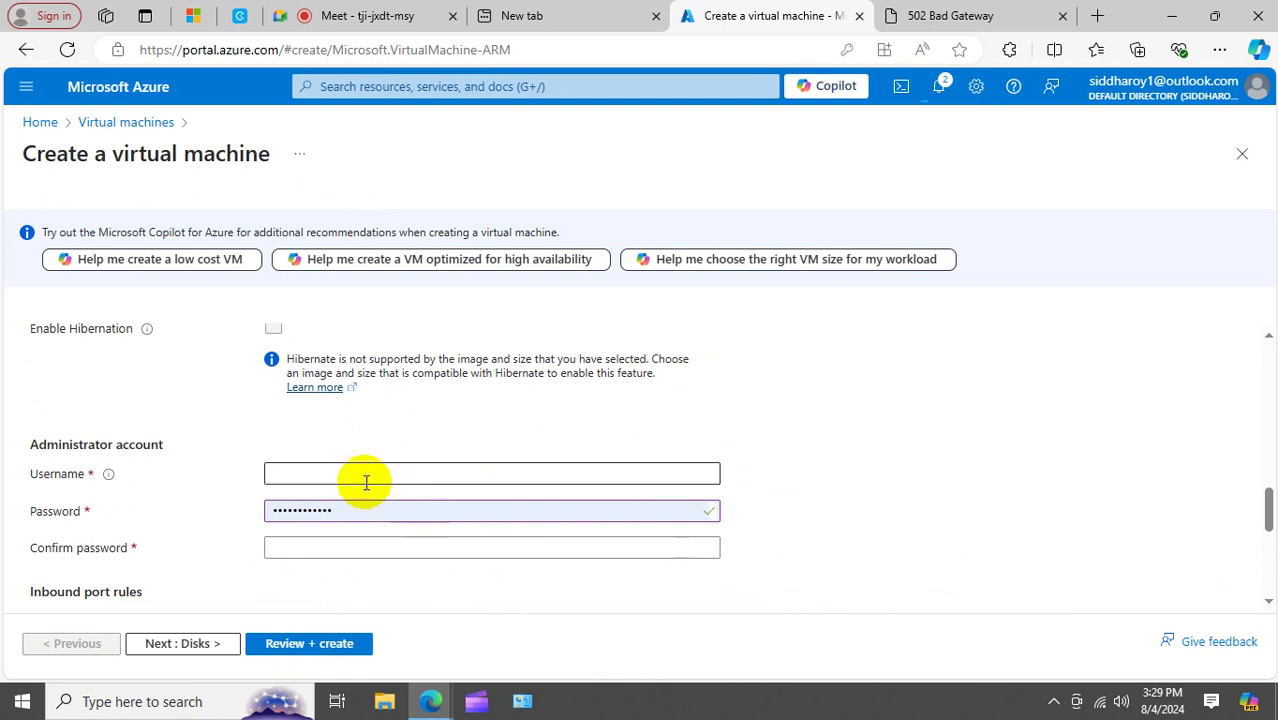
pyautogui.write('roo')
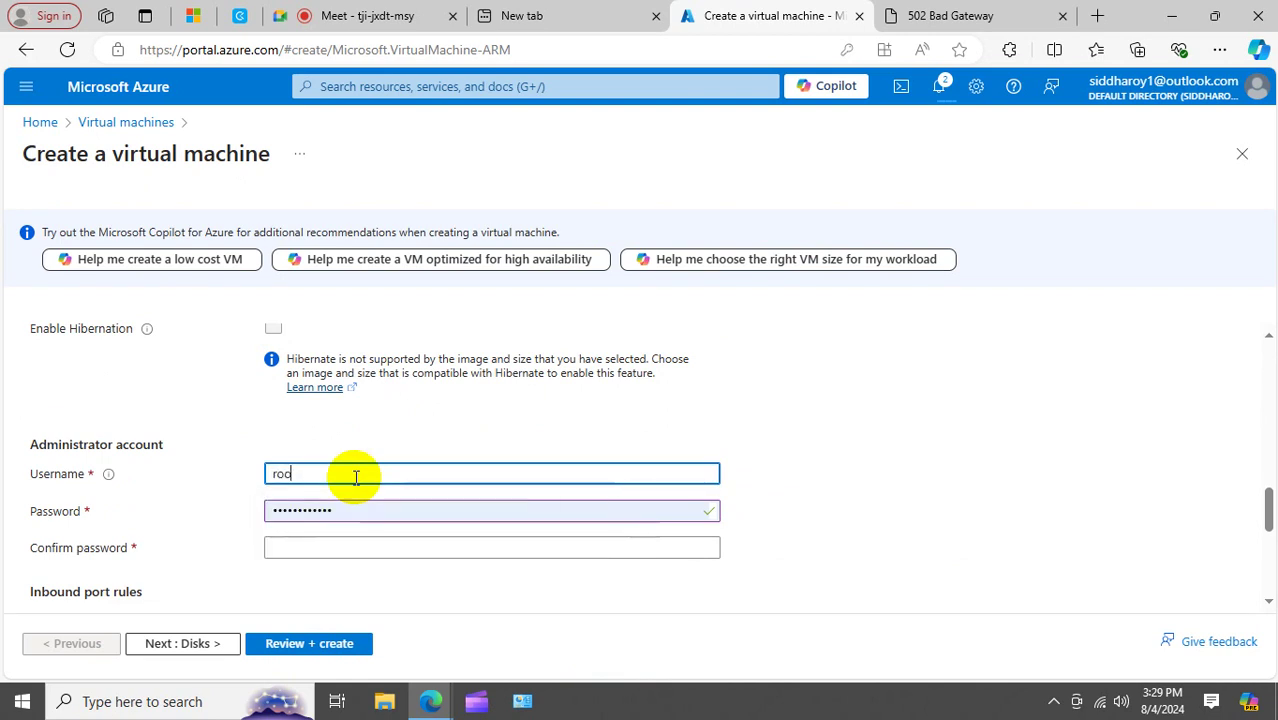
pyautogui.write('tadmin')
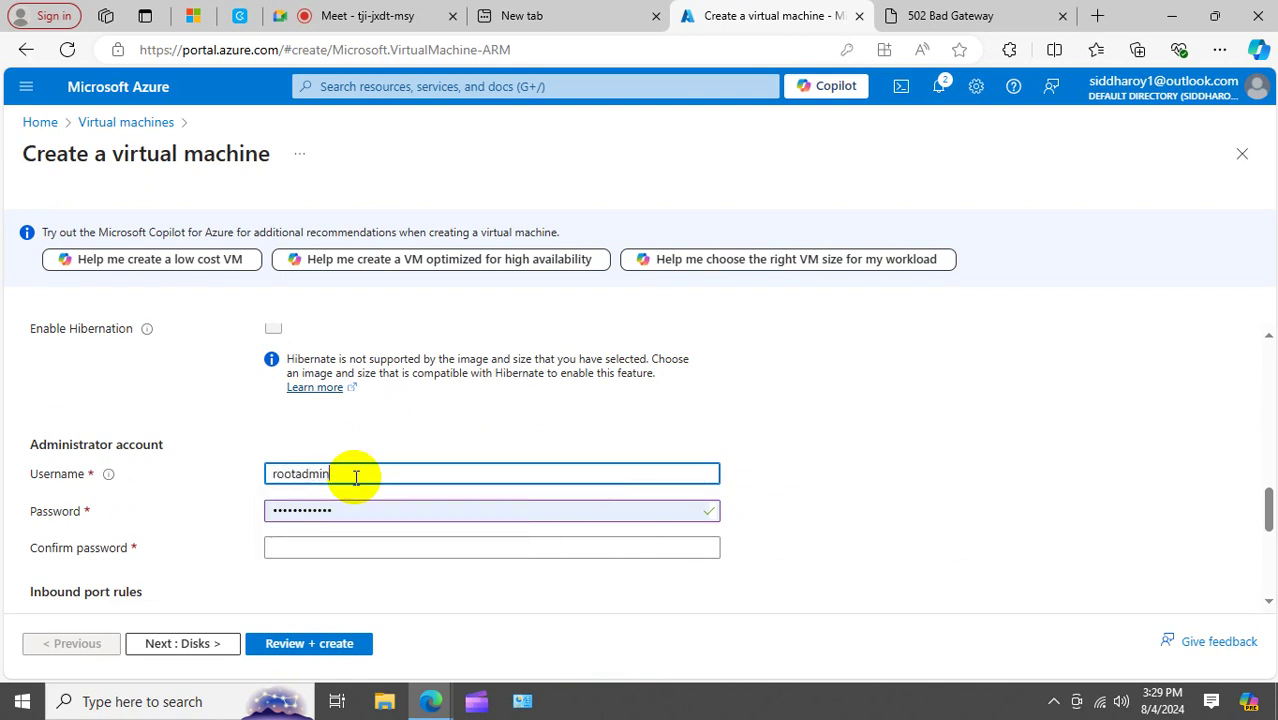
# Enter and confirm a matching administrator password, then continue to the Disks step.
pyautogui.press('Tab')
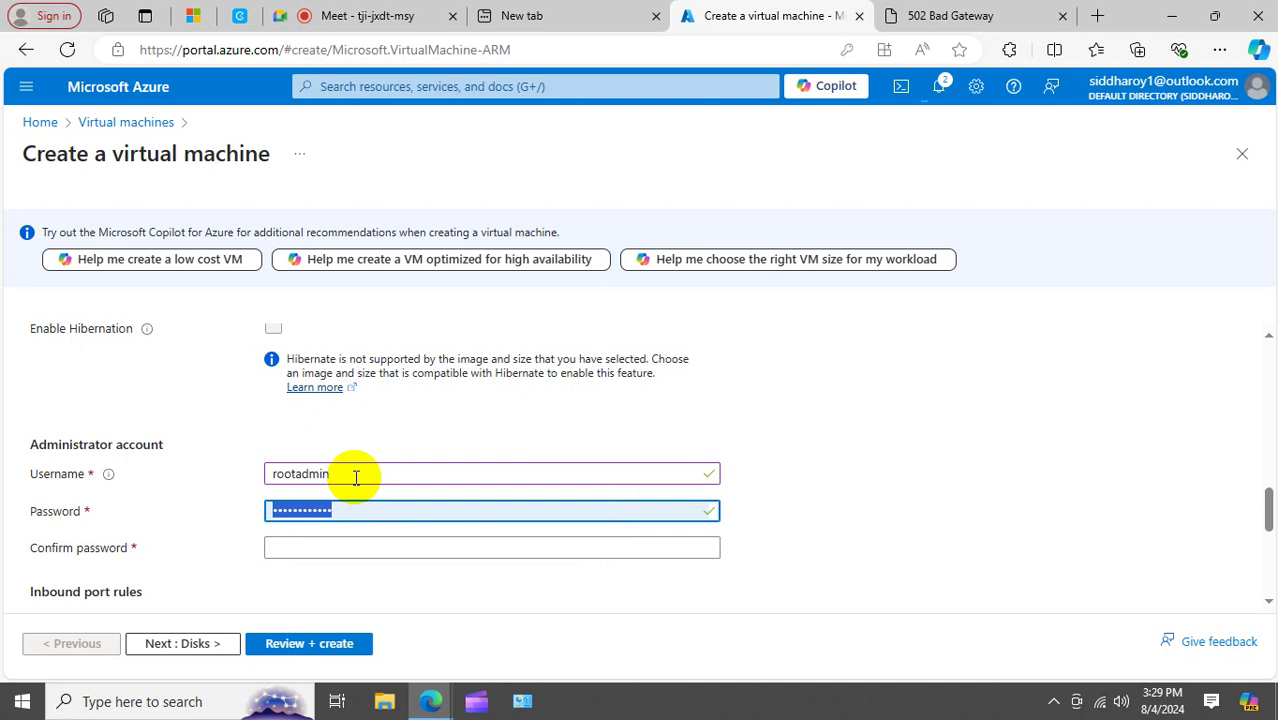
pyautogui.press('Tab')
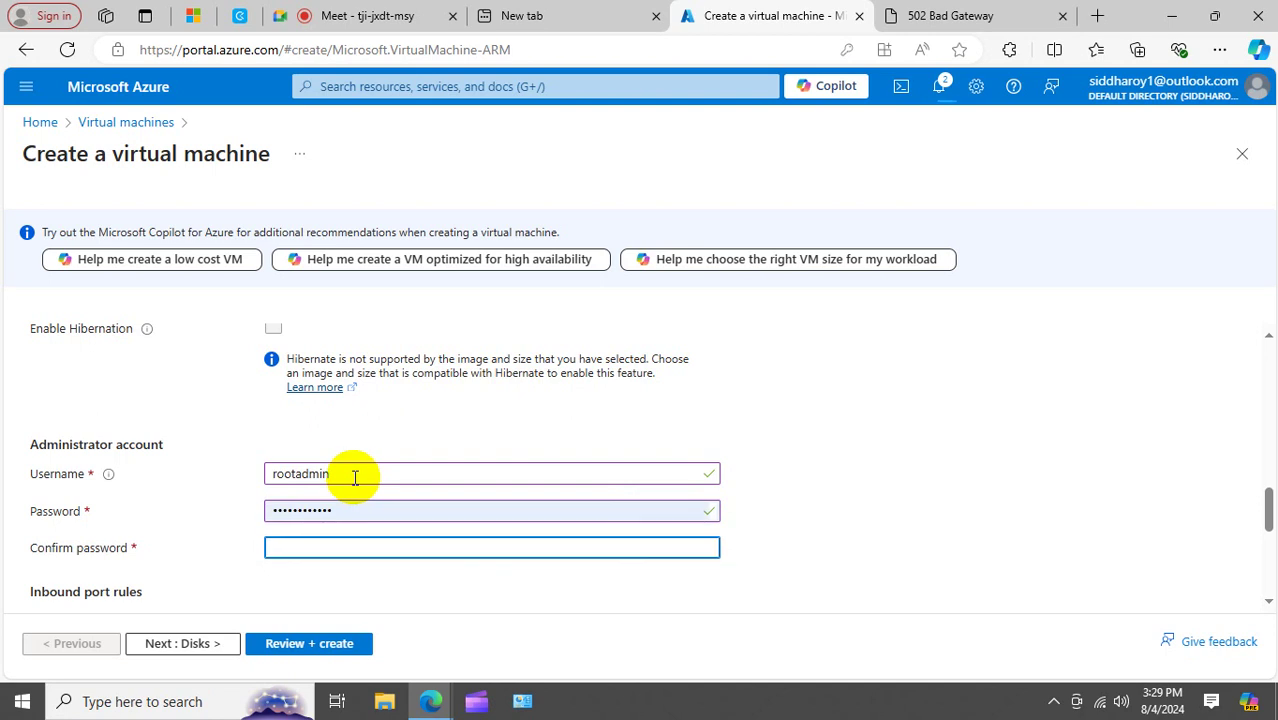
pyautogui.write('••••••••••••')
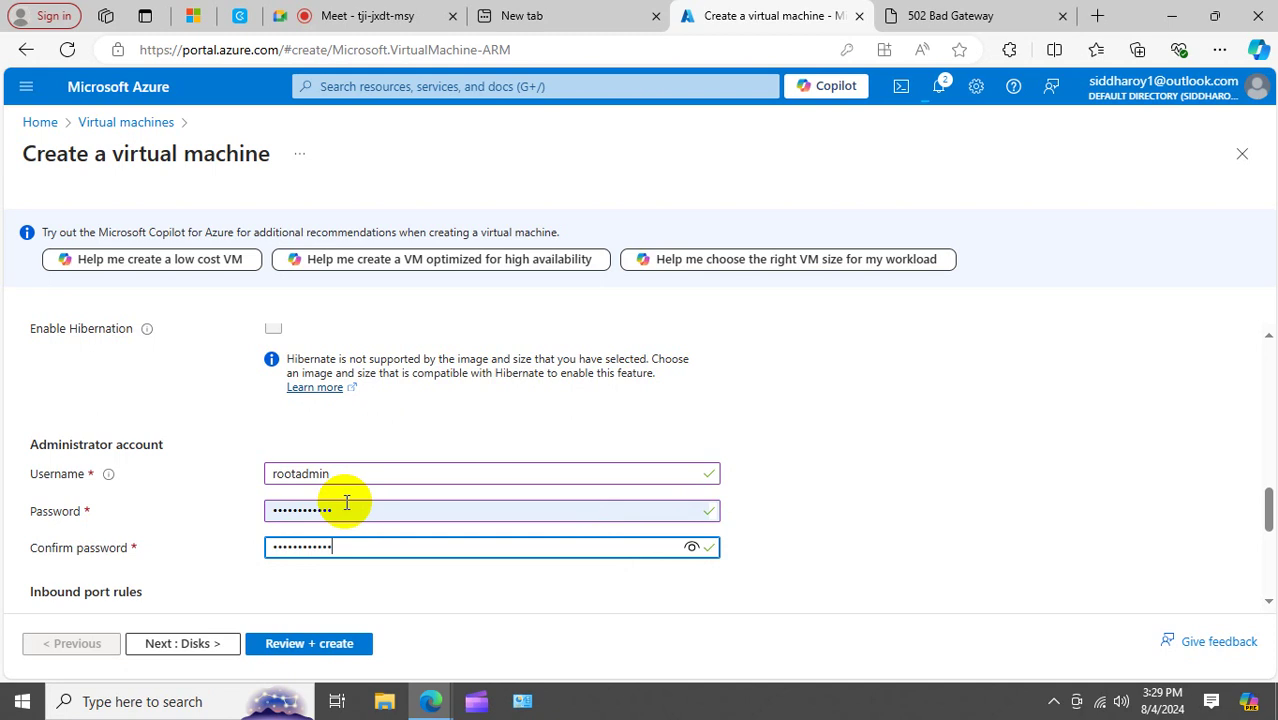
pyautogui.click(348, 512)
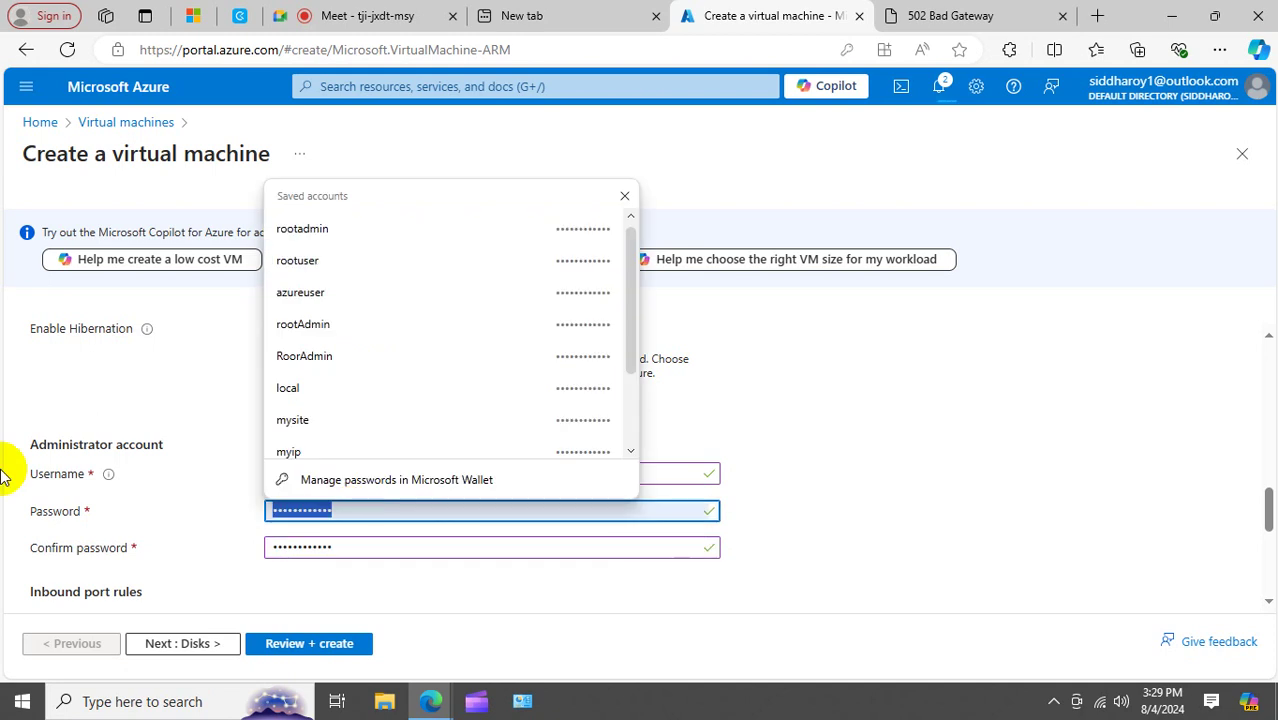
pyautogui.write('Passwor')
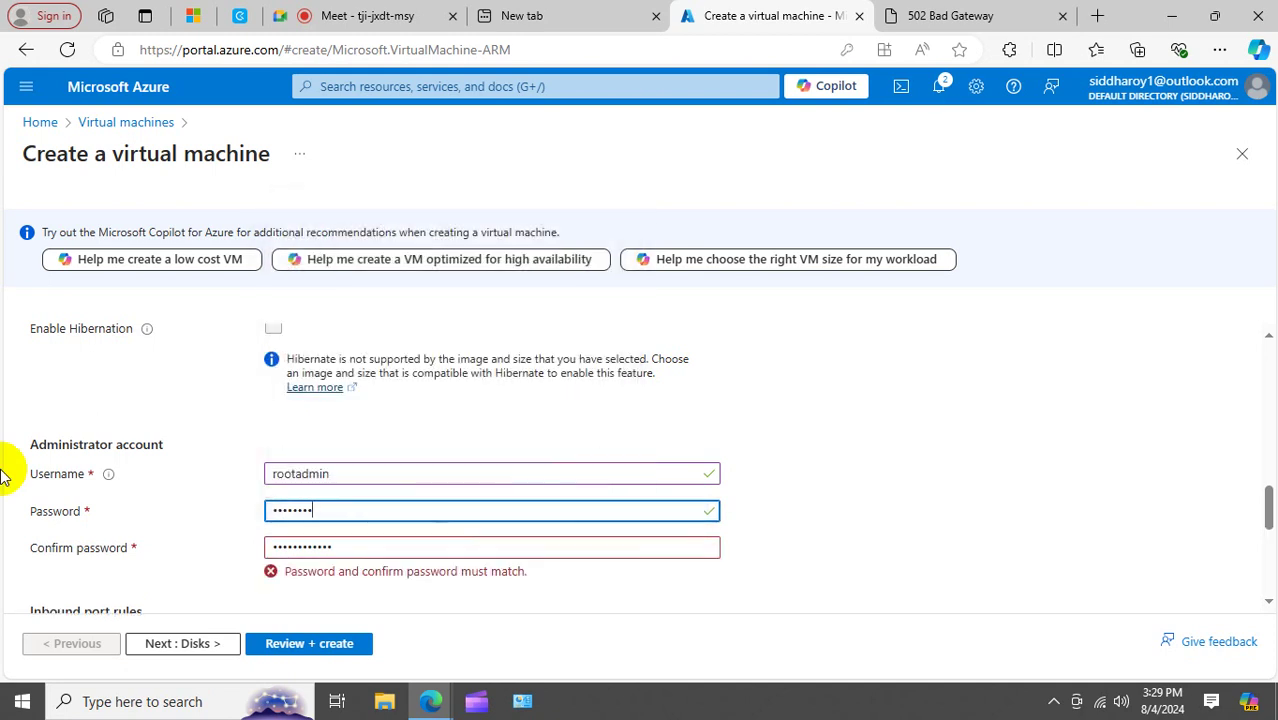
pyautogui.write('d@123')
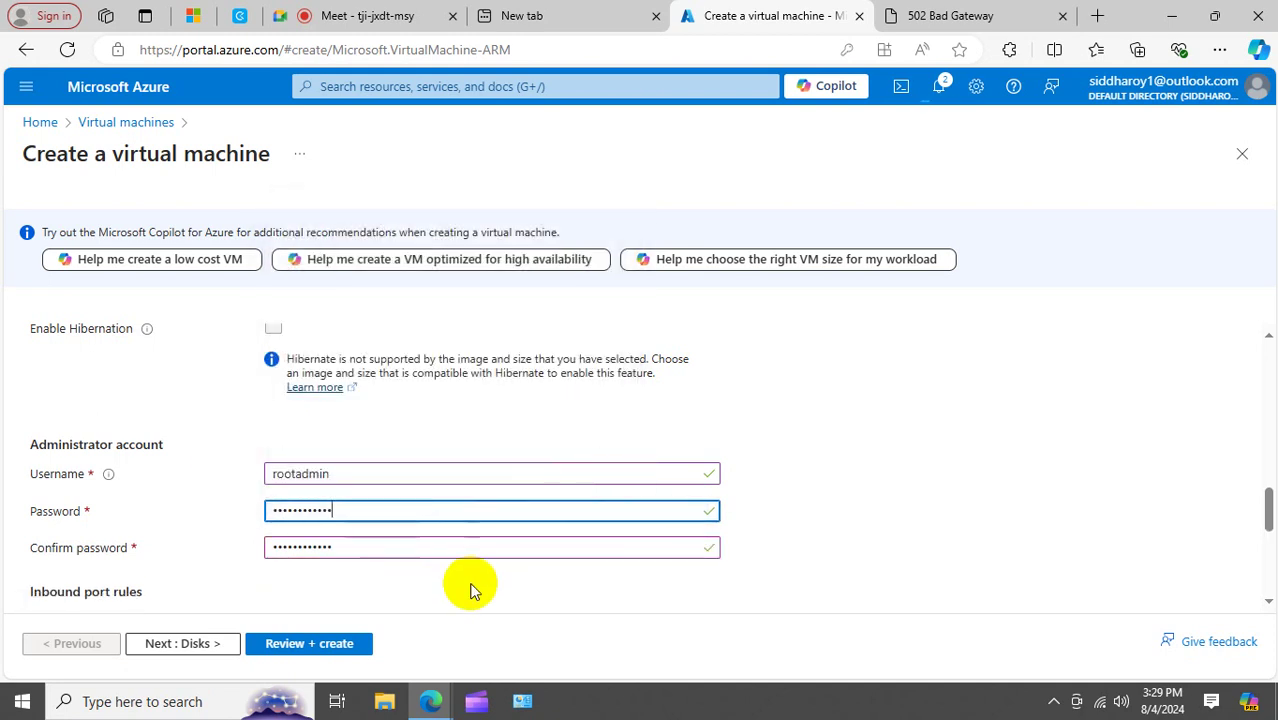
pyautogui.click(470, 590)
pyautogui.click(181, 645)
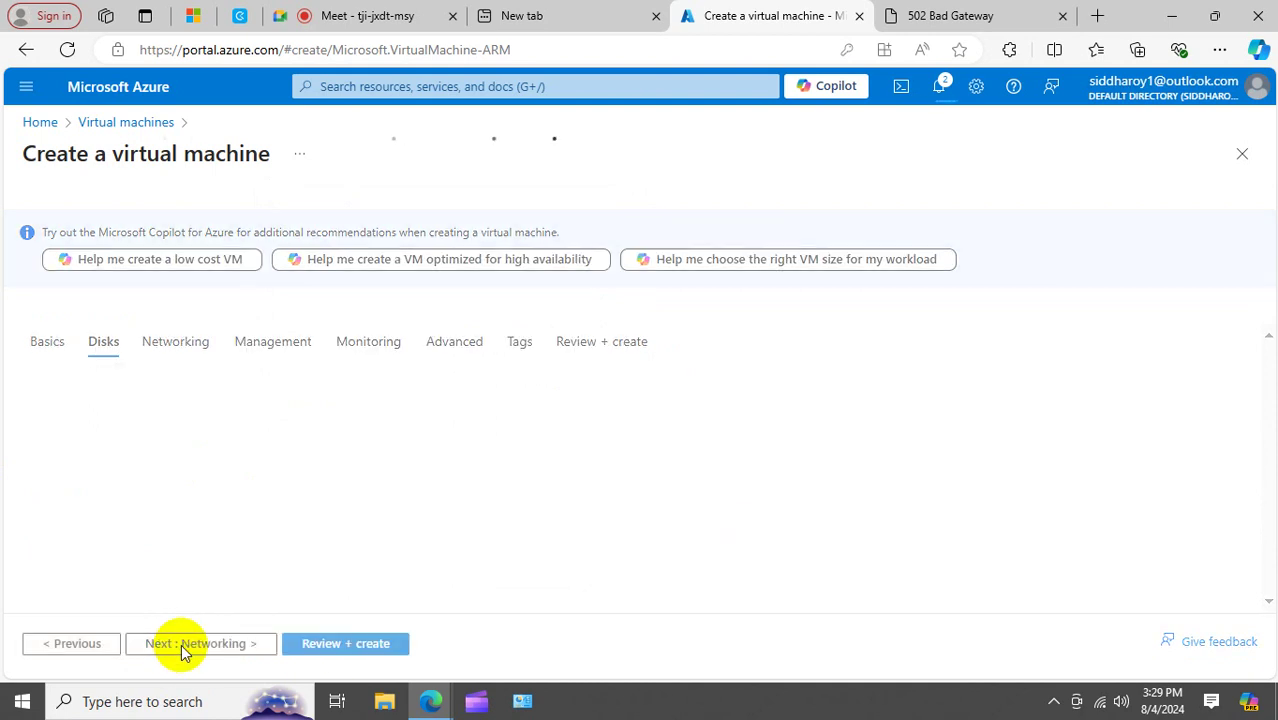
# On the Networking tab, keep APGN as the VM's virtual network.
pyautogui.click(155, 341)
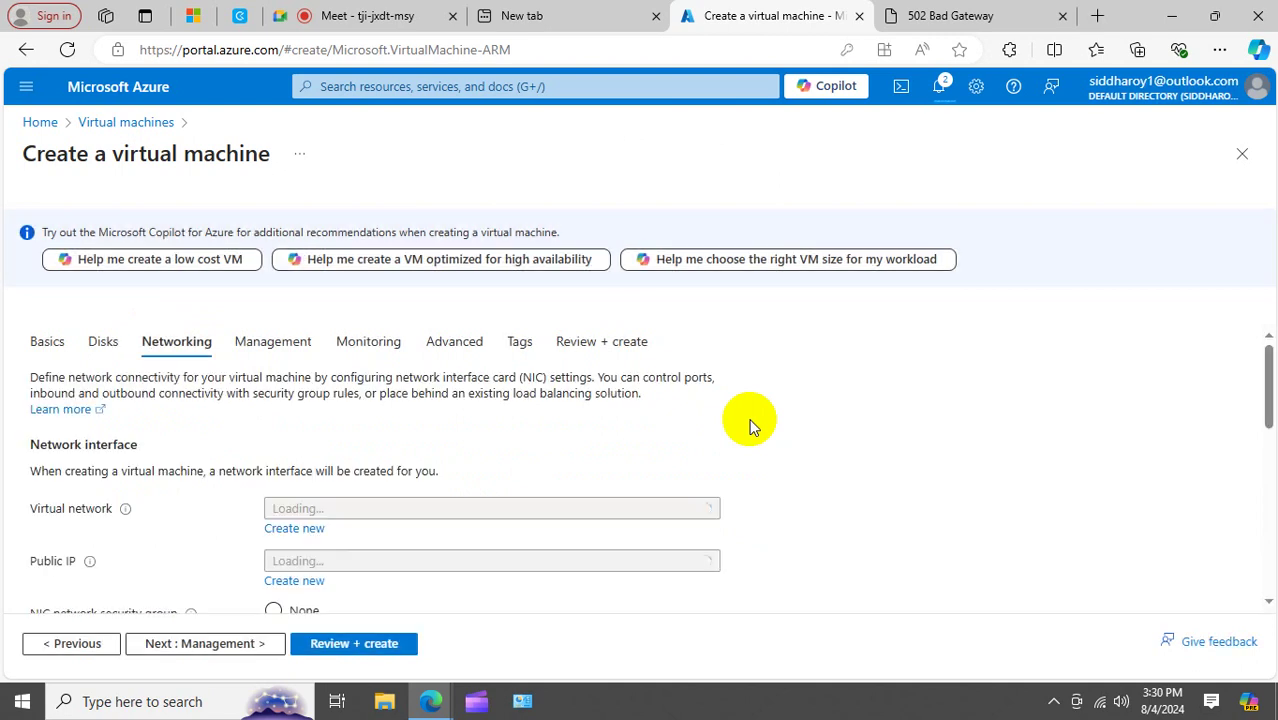
pyautogui.scroll(-2, 752, 427)
pyautogui.scroll(1, 752, 427)
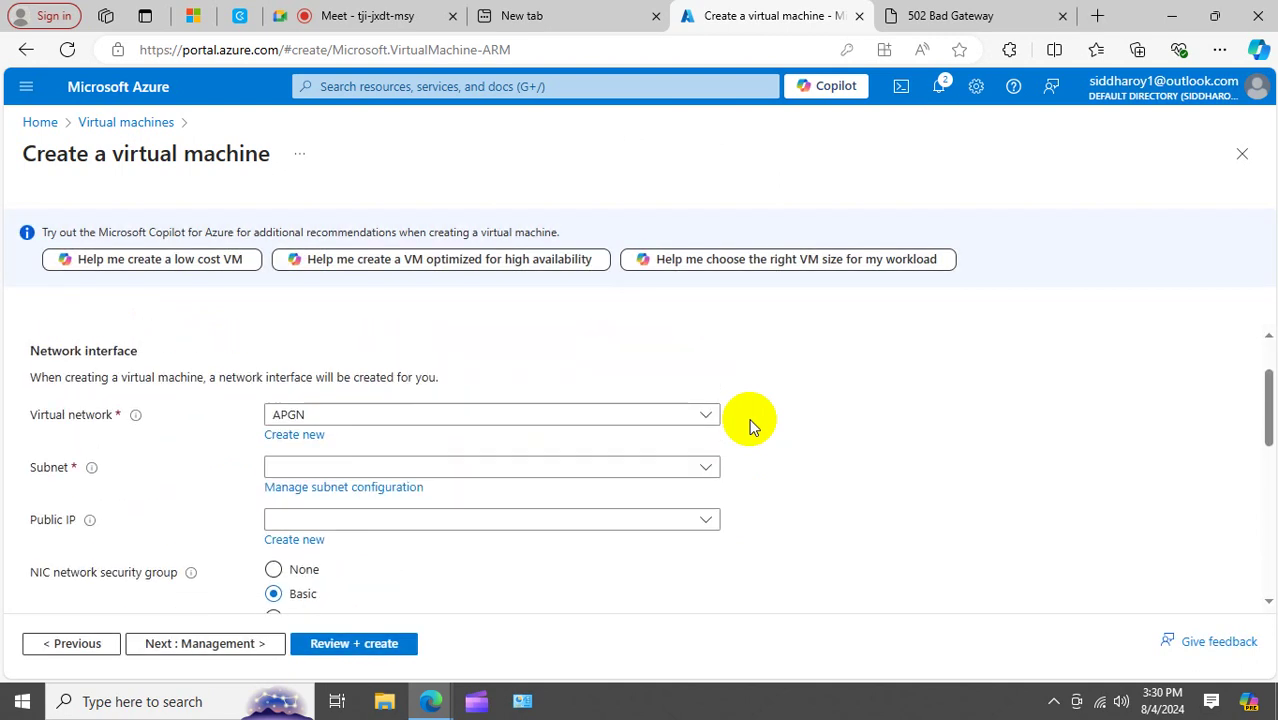
pyautogui.click(704, 419)
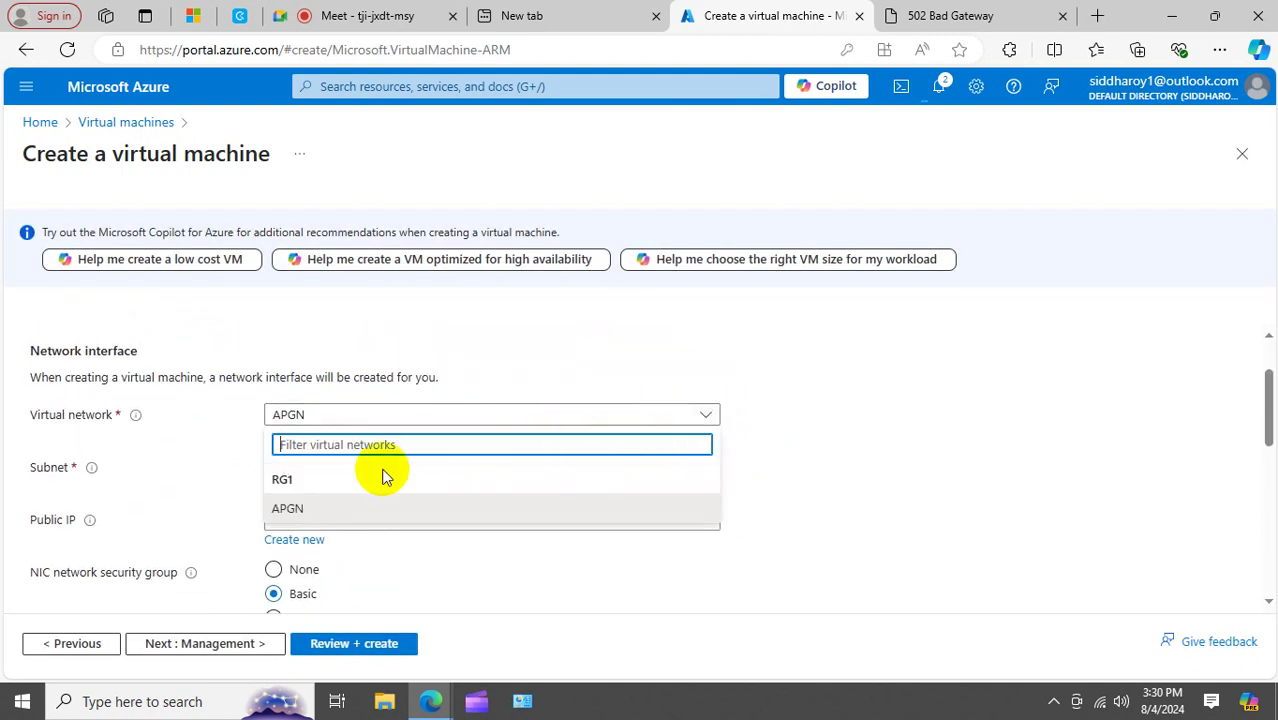
pyautogui.click(286, 478)
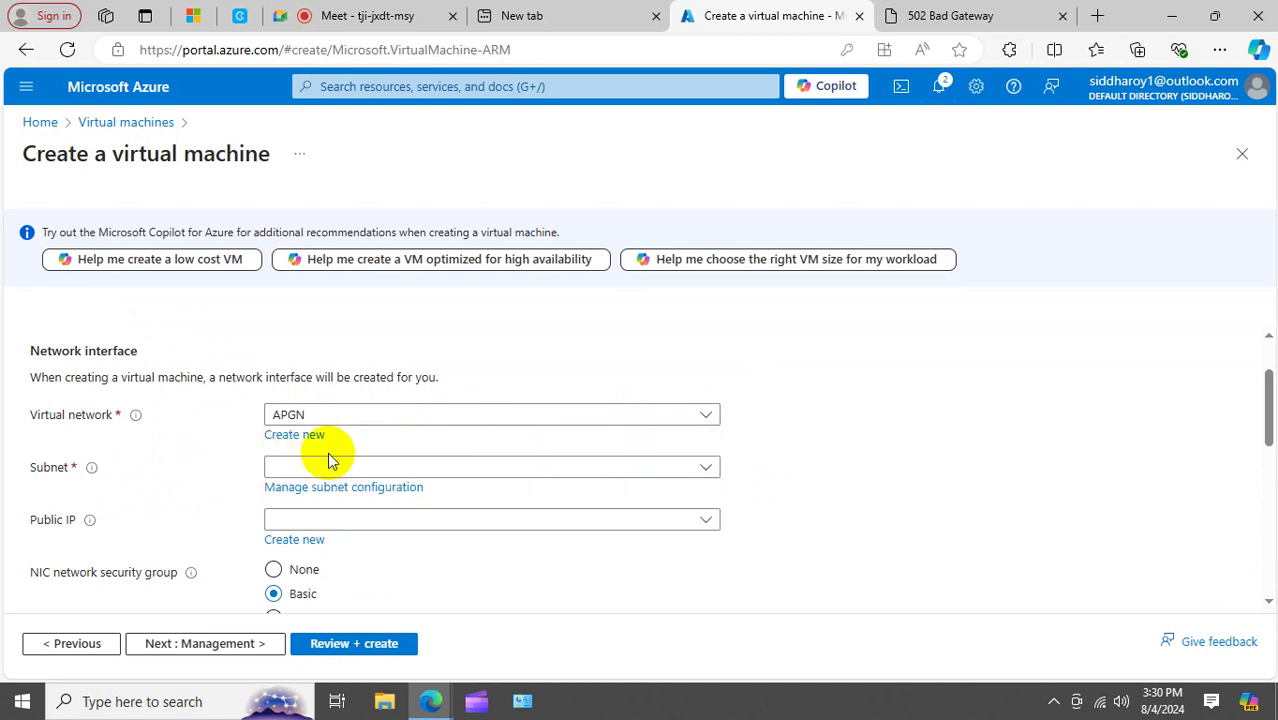
# Start a new virtual network with a default subnet and name it 'vm'.
pyautogui.click(310, 436)
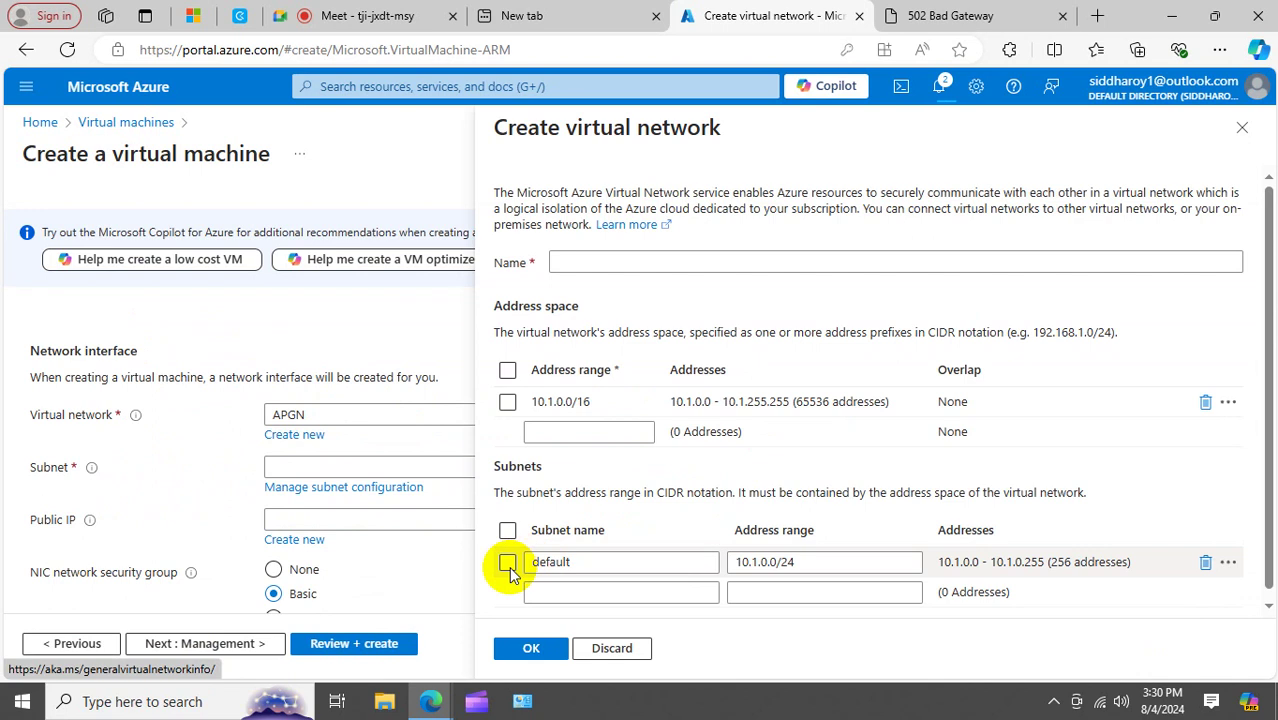
pyautogui.click(508, 566)
pyautogui.click(531, 648)
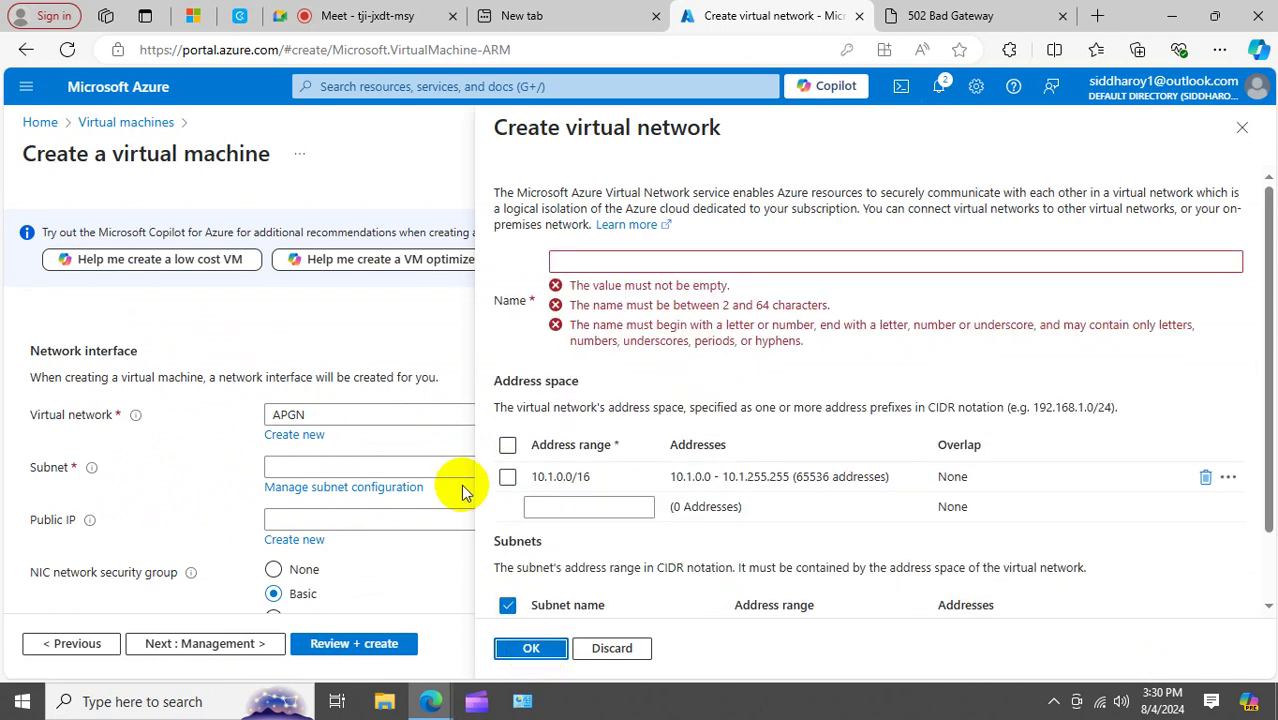
pyautogui.click(611, 262)
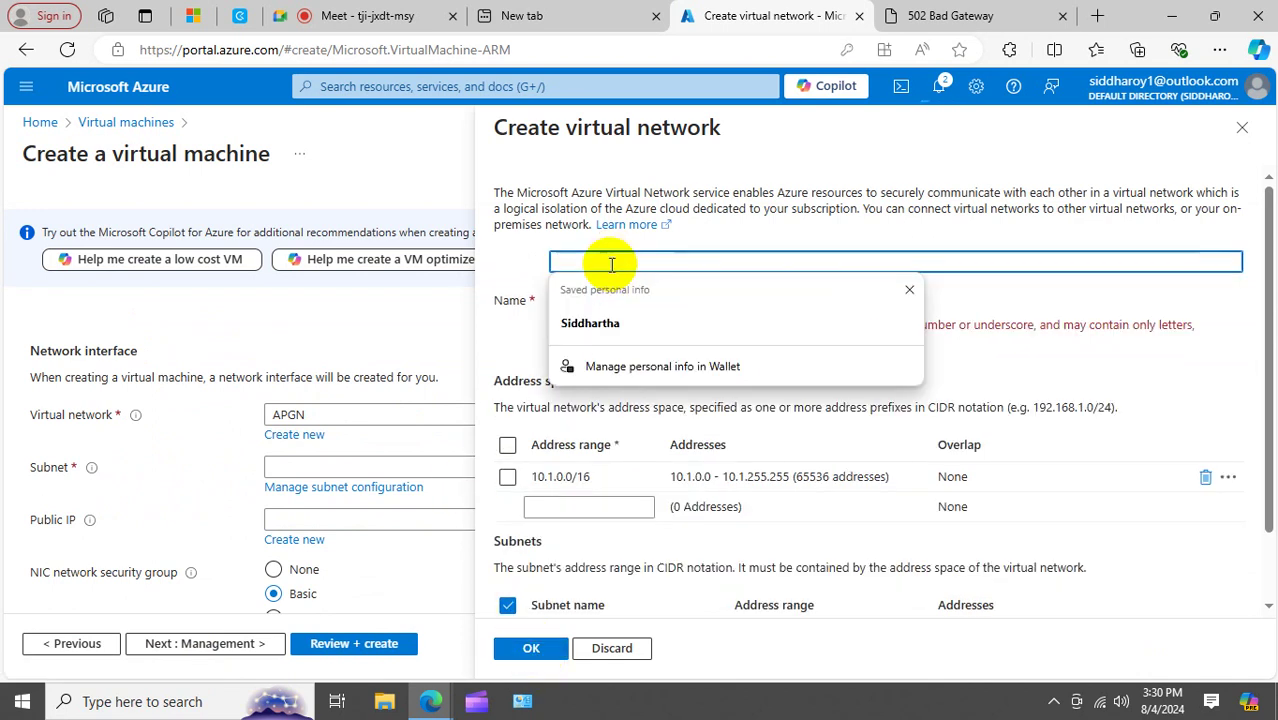
pyautogui.write('vm')
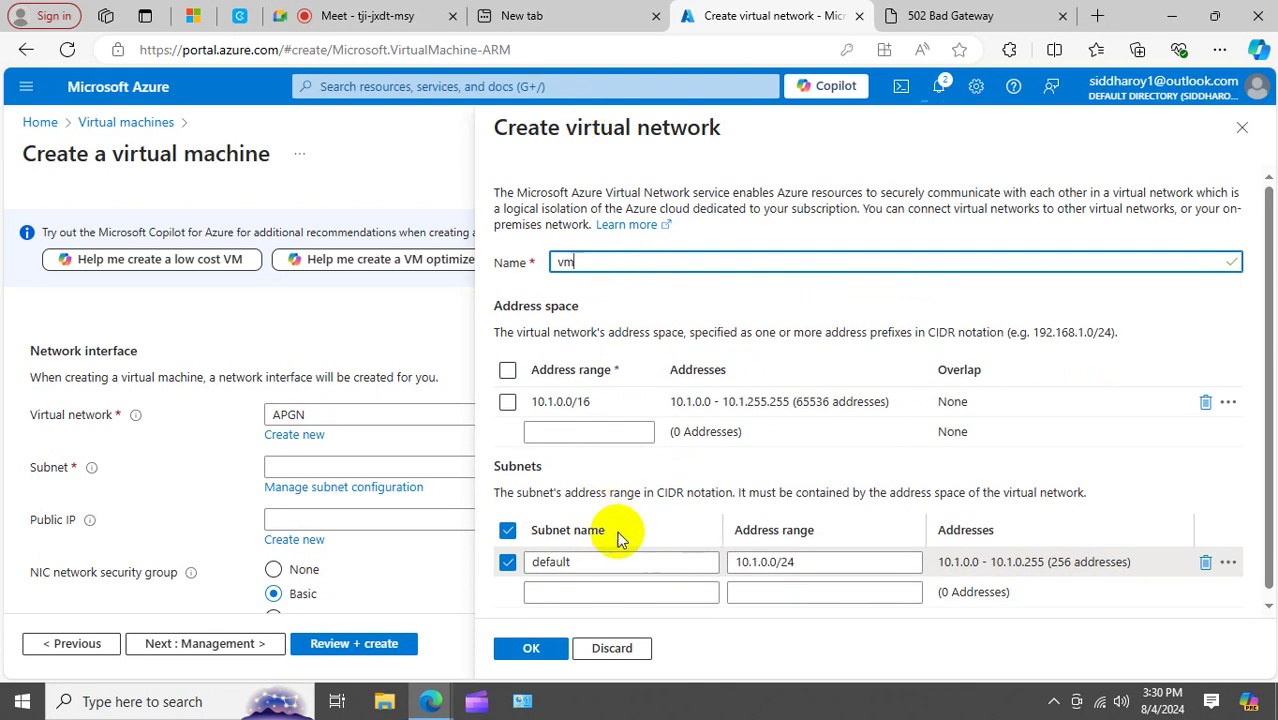
# Change the default subnet's address range to 10.1.0.0/24.
pyautogui.click(757, 564)
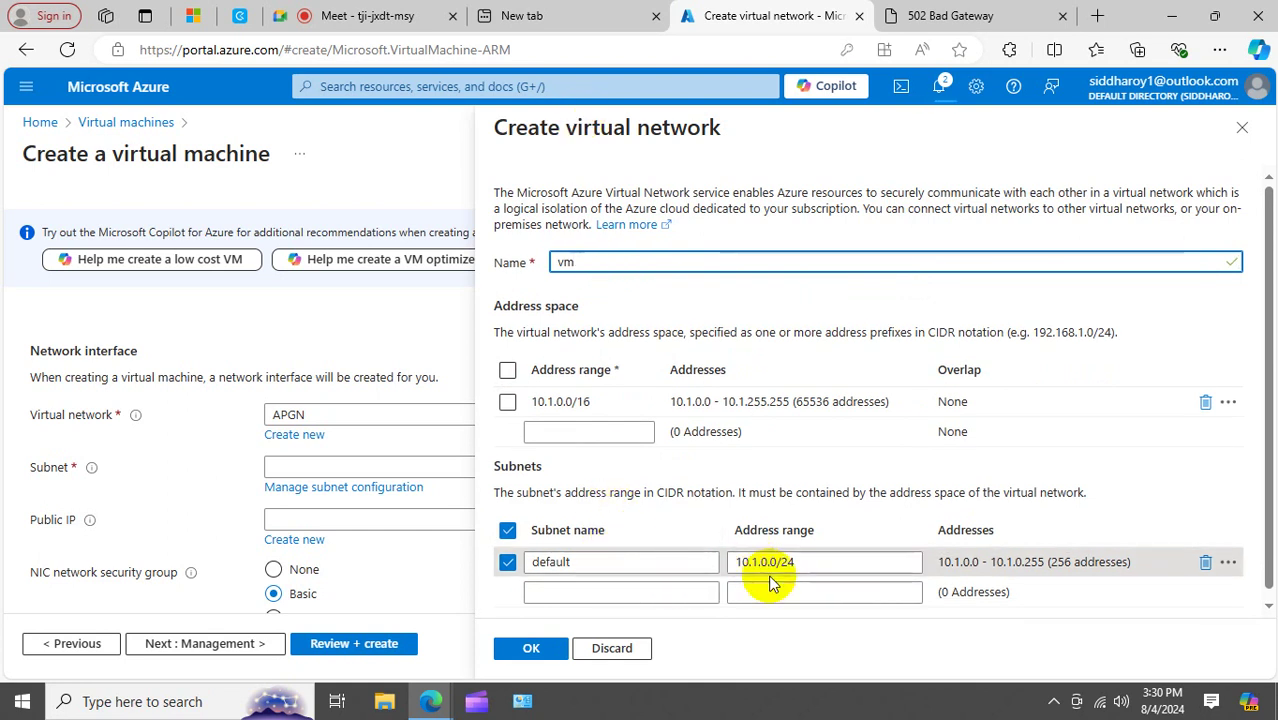
pyautogui.click(748, 562)
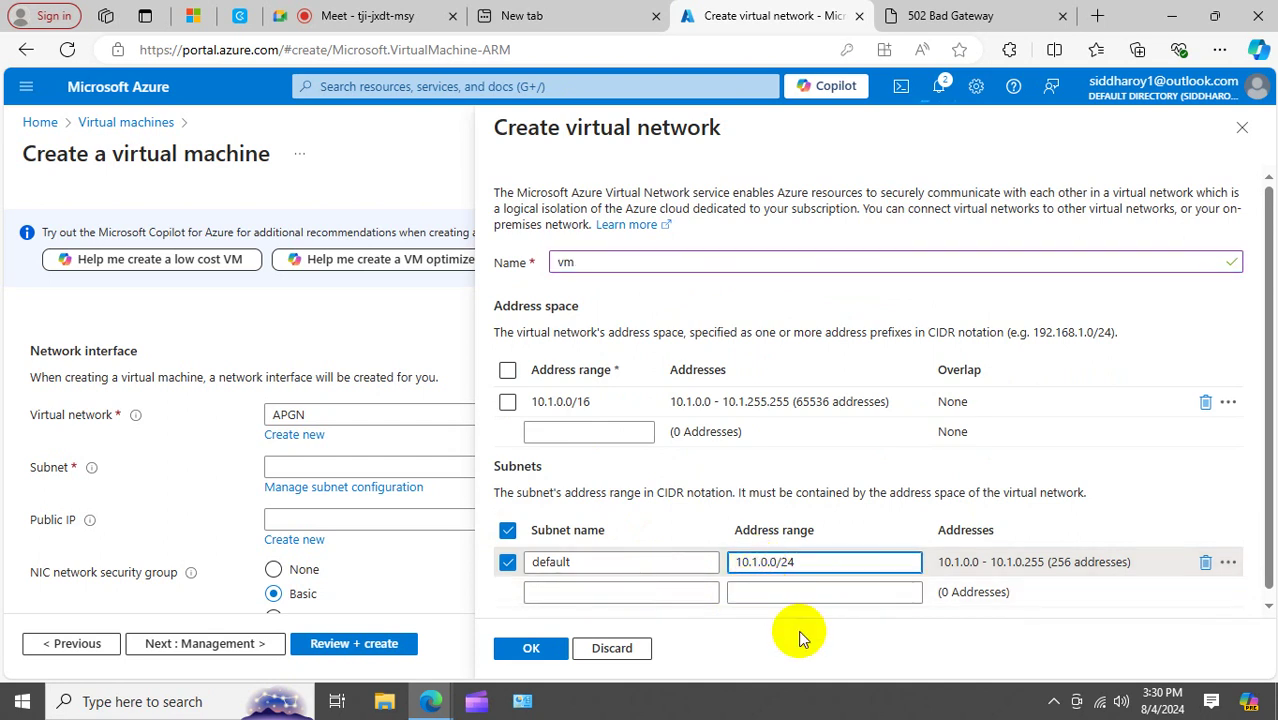
pyautogui.press('BackSpace')
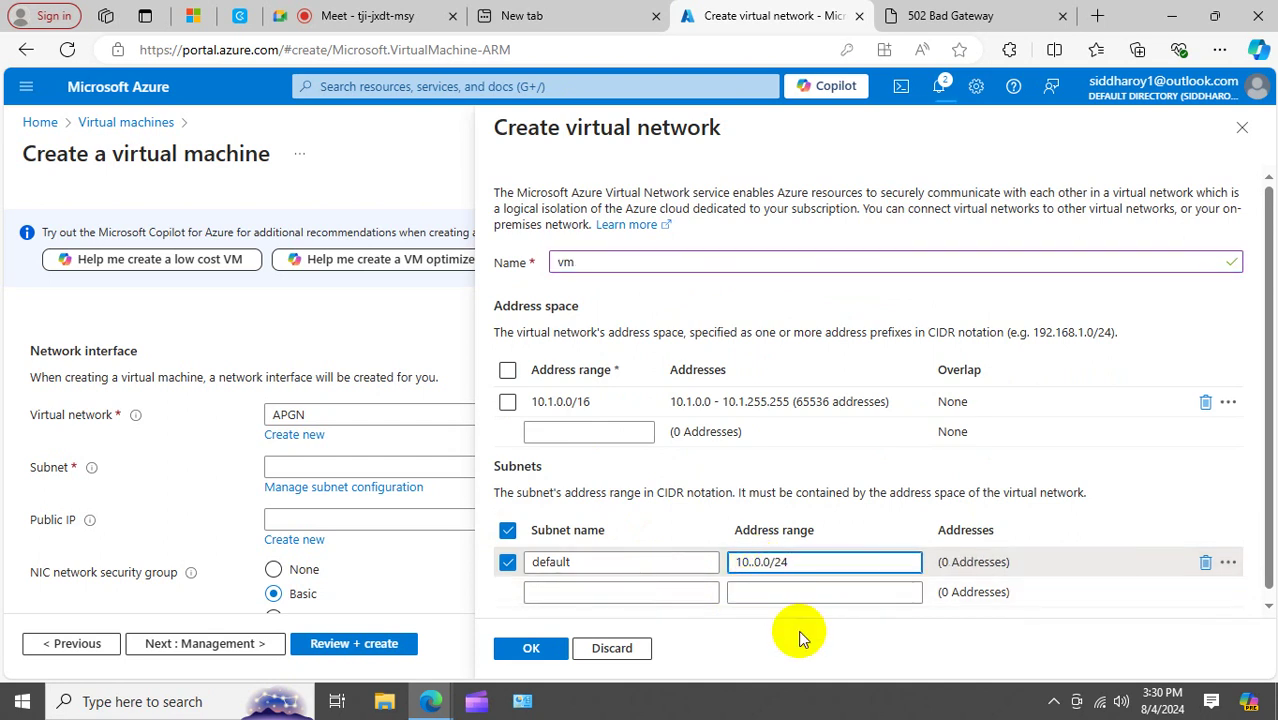
pyautogui.write('1')
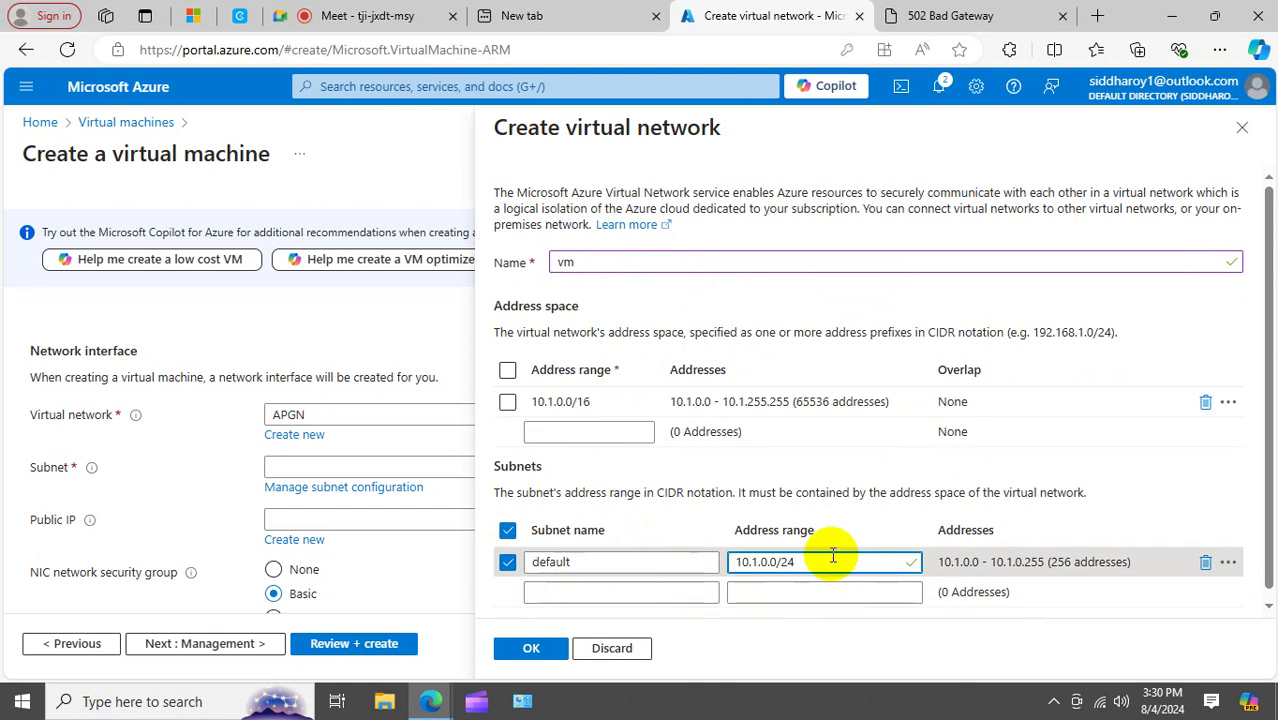
pyautogui.scroll(-1, 835, 551)
pyautogui.scroll(1, 835, 550)
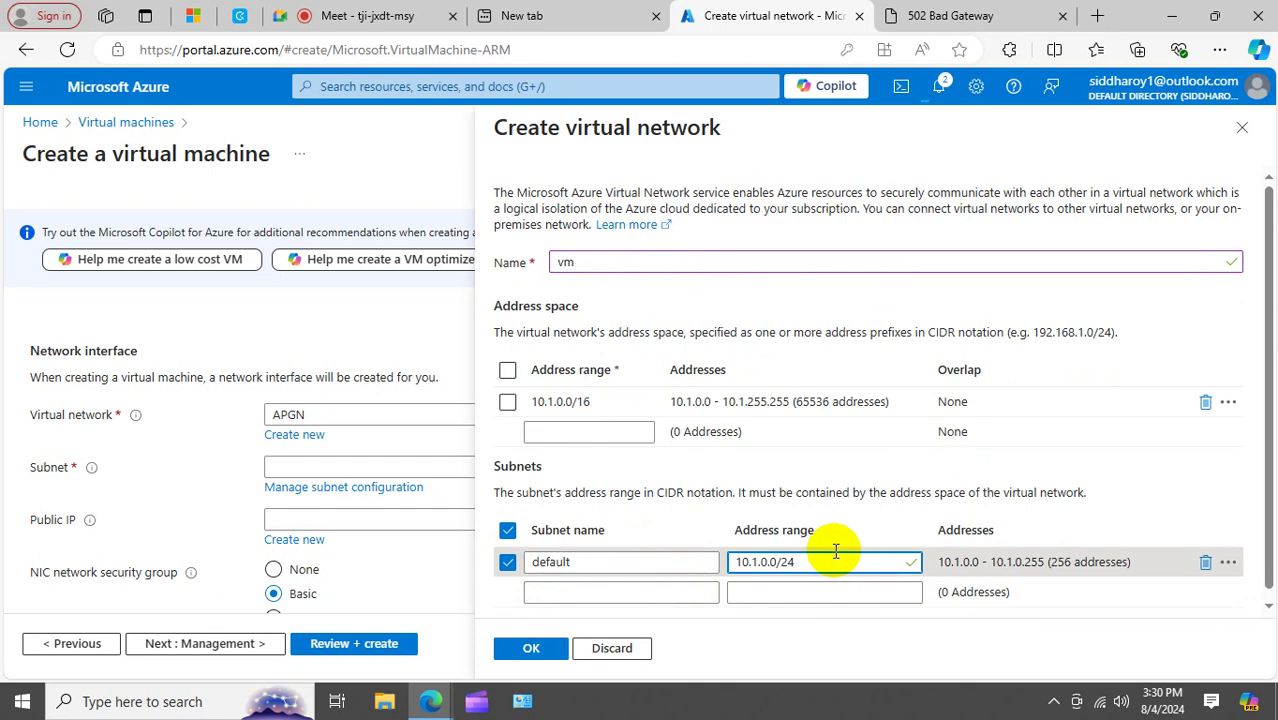
pyautogui.scroll(-1, 900, 548)
pyautogui.scroll(1, 935, 545)
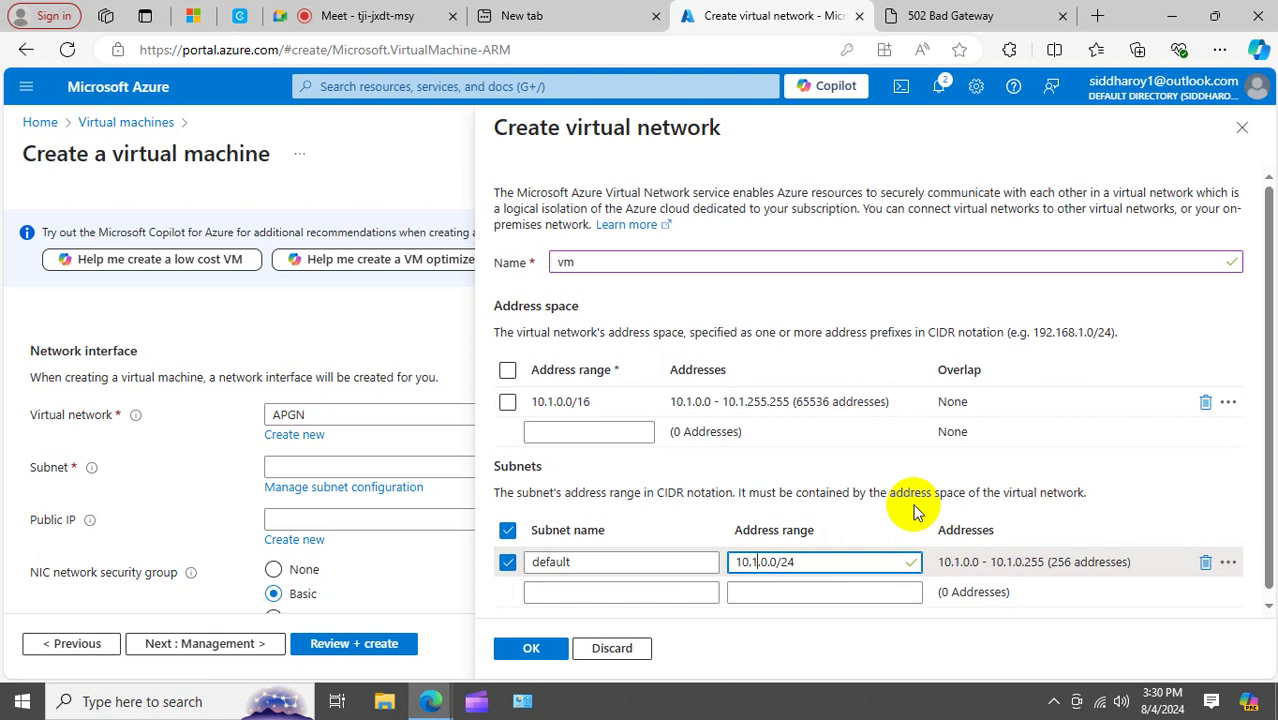
# Discard the new virtual network and VM draft, returning to the Virtual machines list.
pyautogui.click(1242, 127)
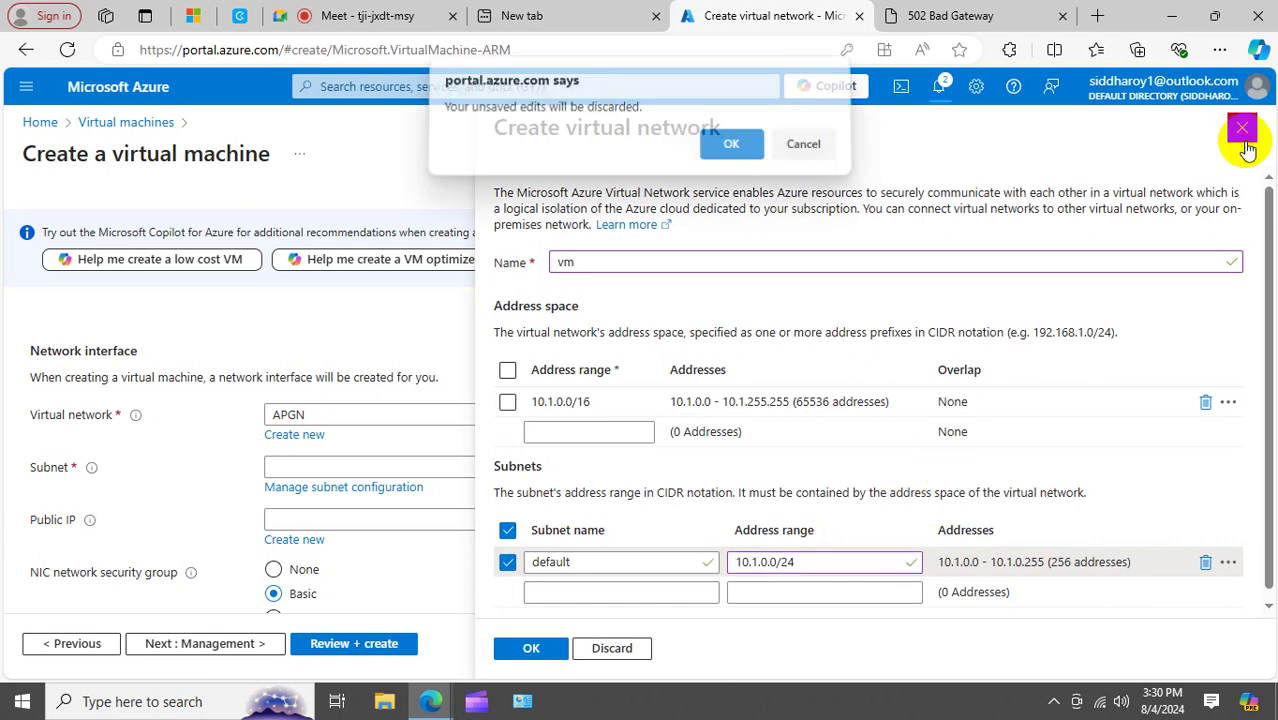
pyautogui.click(731, 152)
pyautogui.click(146, 123)
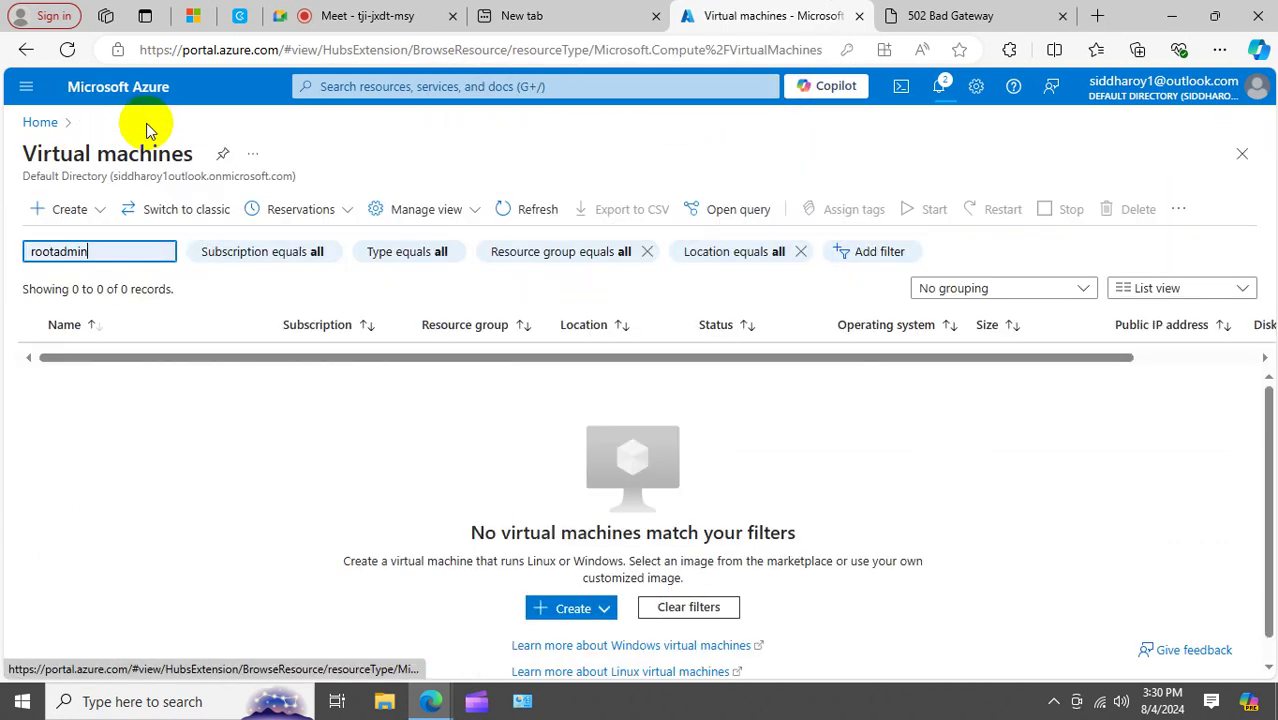
# Add subnet 'default' with range 10.0.0.0/24 on APGN's Subnets page, then return Home.
pyautogui.click(38, 124)
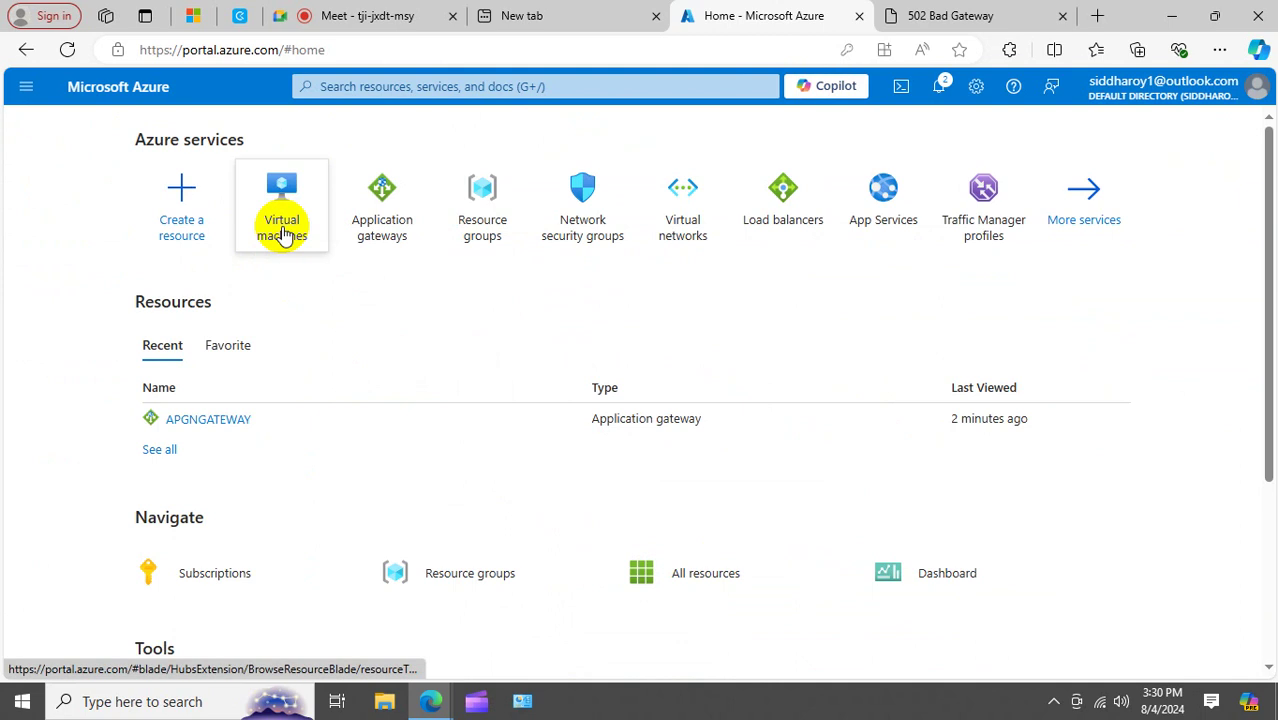
pyautogui.moveTo(297, 245)
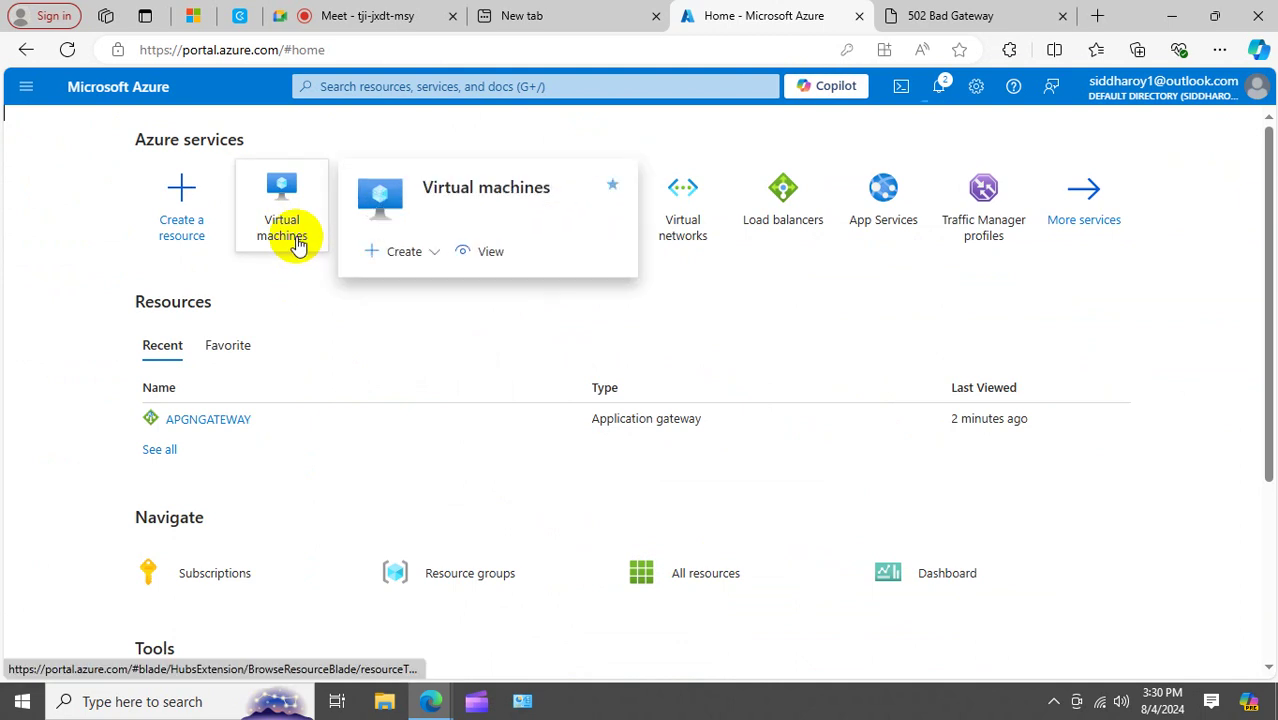
pyautogui.click(698, 223)
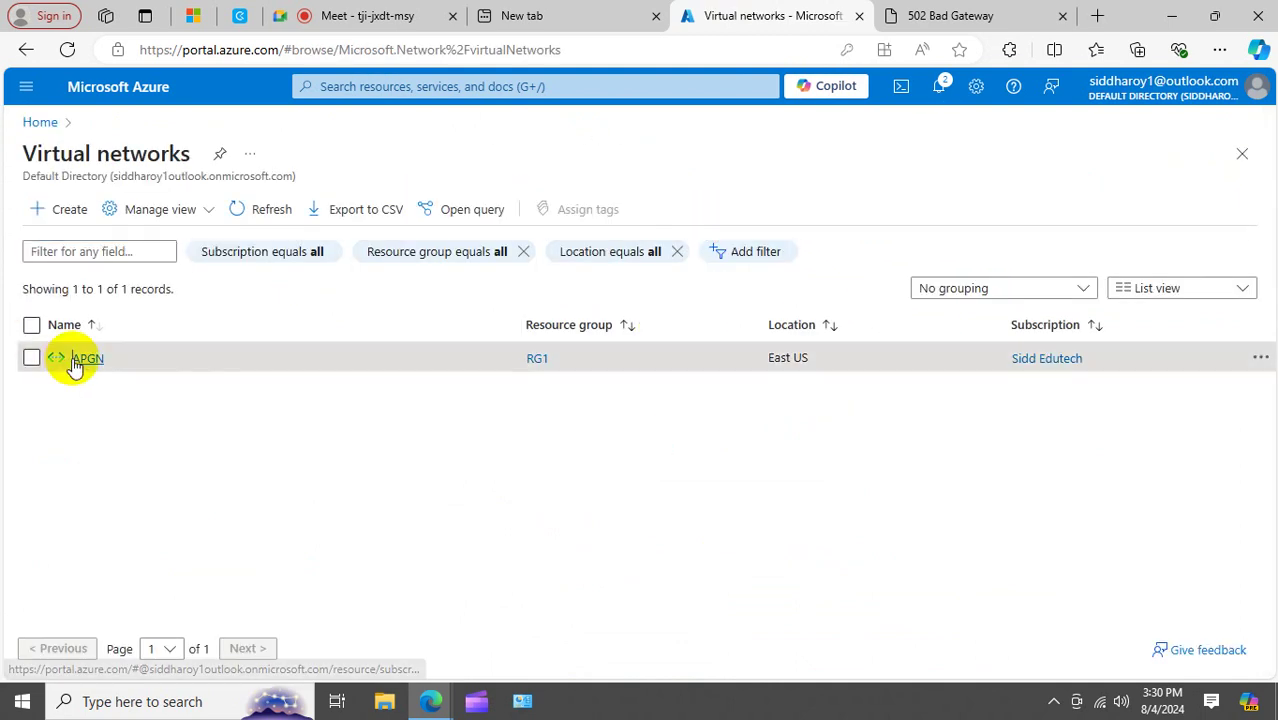
pyautogui.click(88, 360)
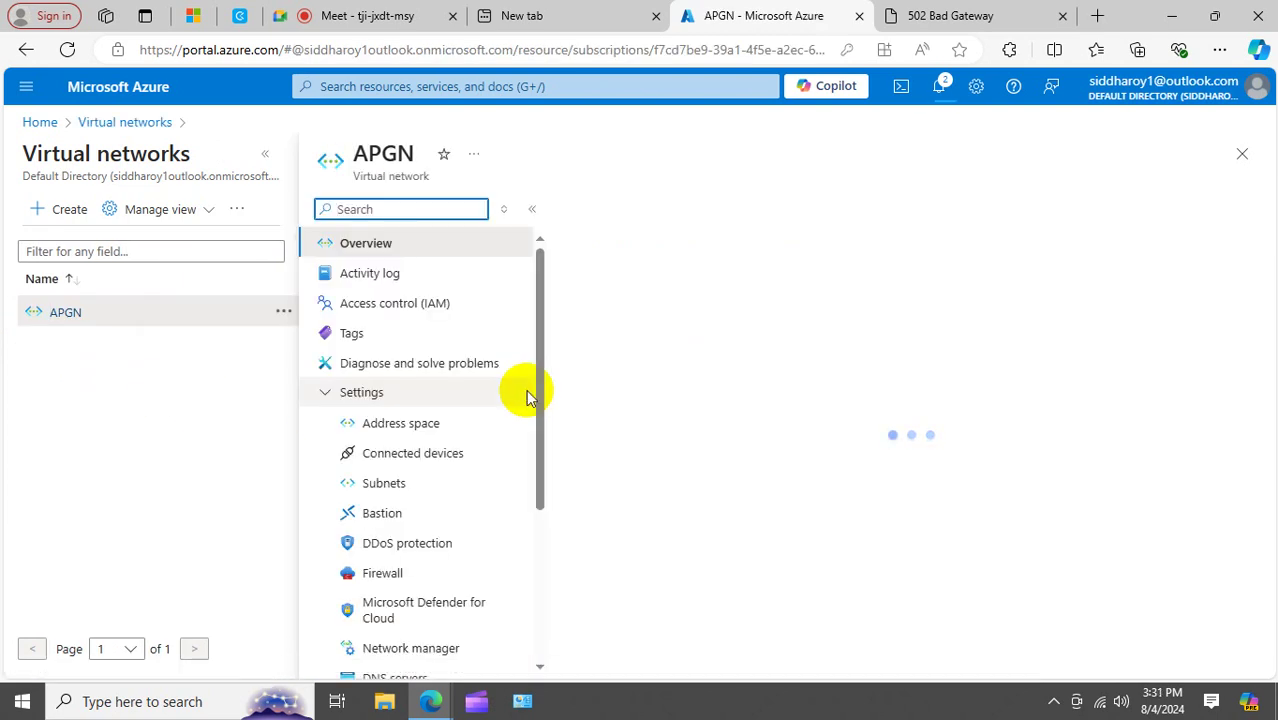
pyautogui.click(419, 490)
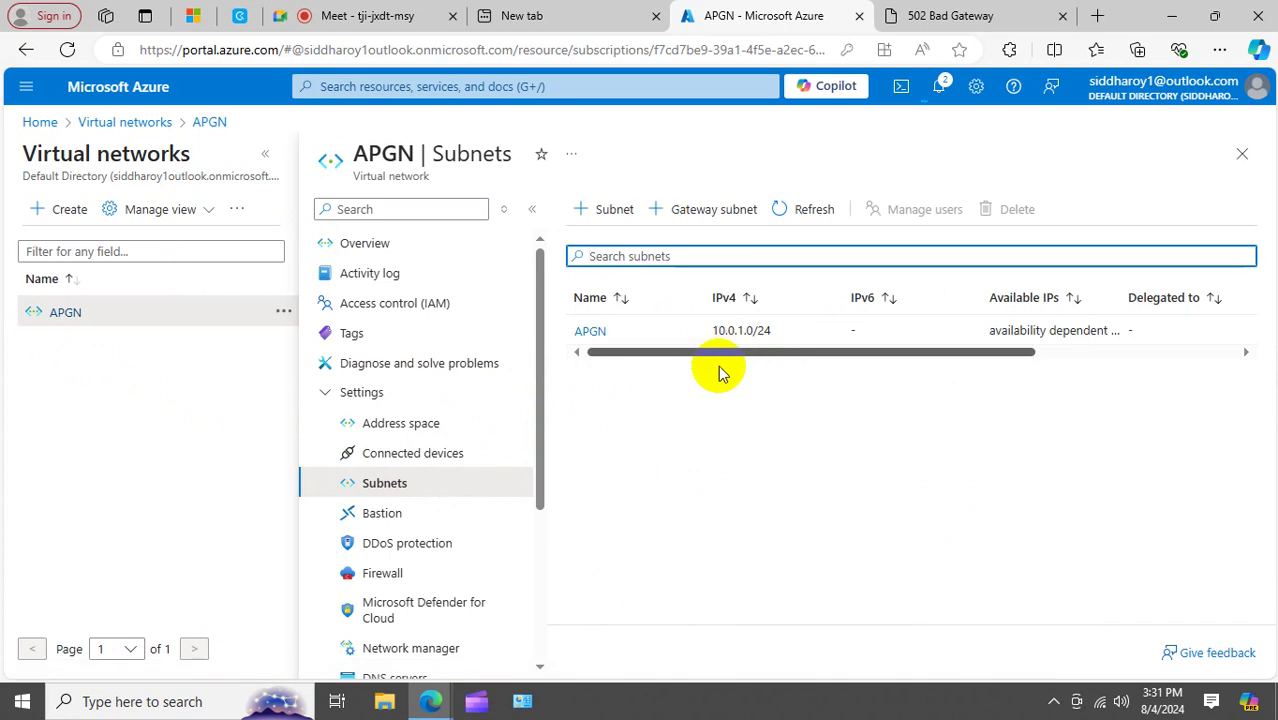
pyautogui.click(618, 212)
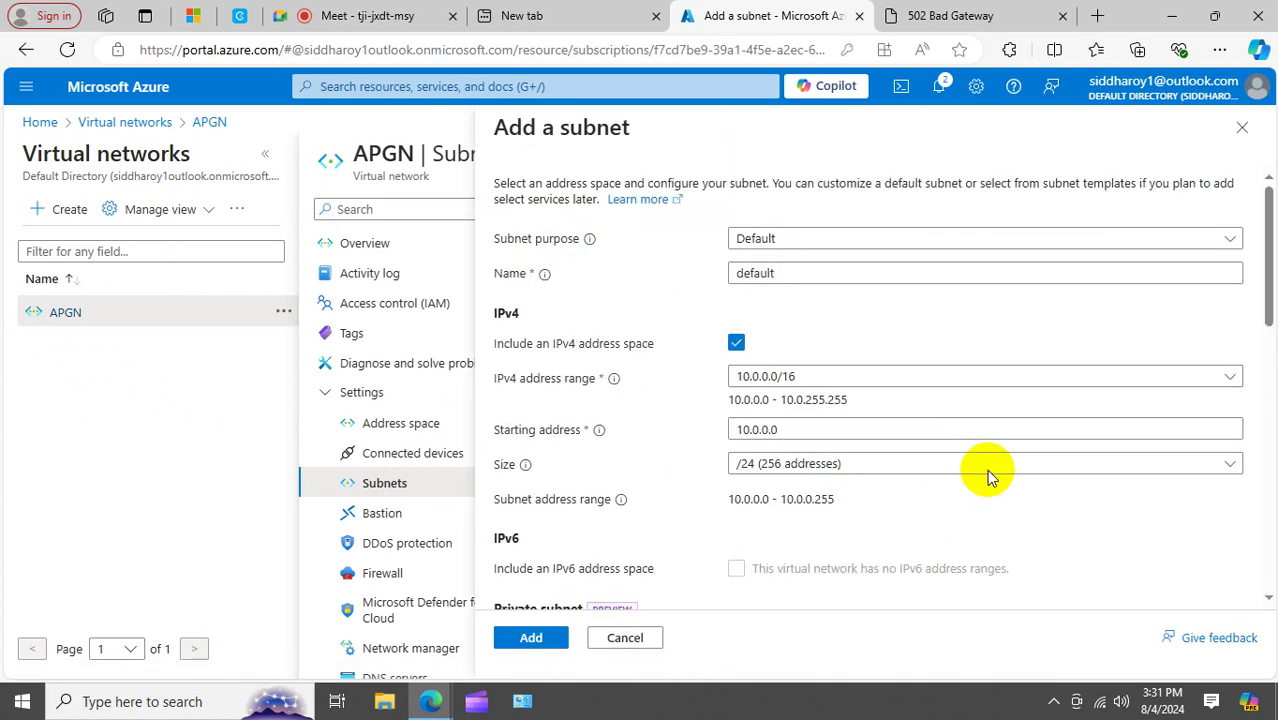
pyautogui.click(531, 637)
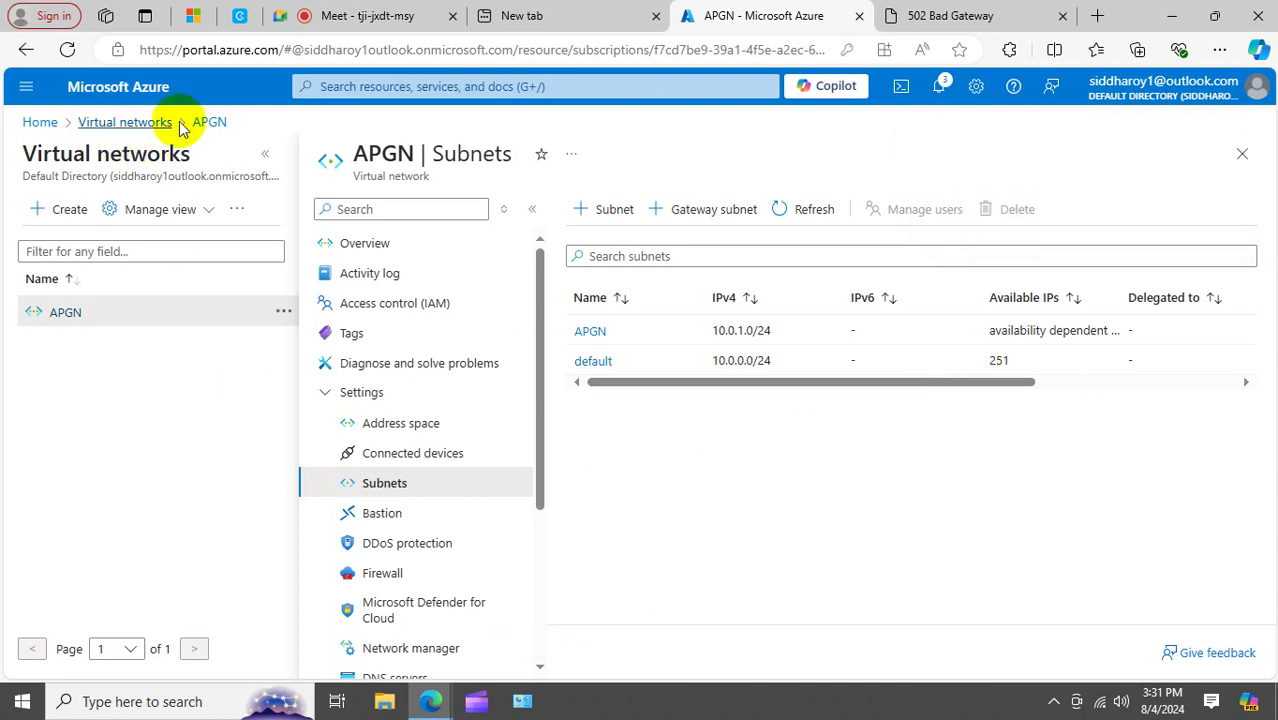
pyautogui.click(42, 122)
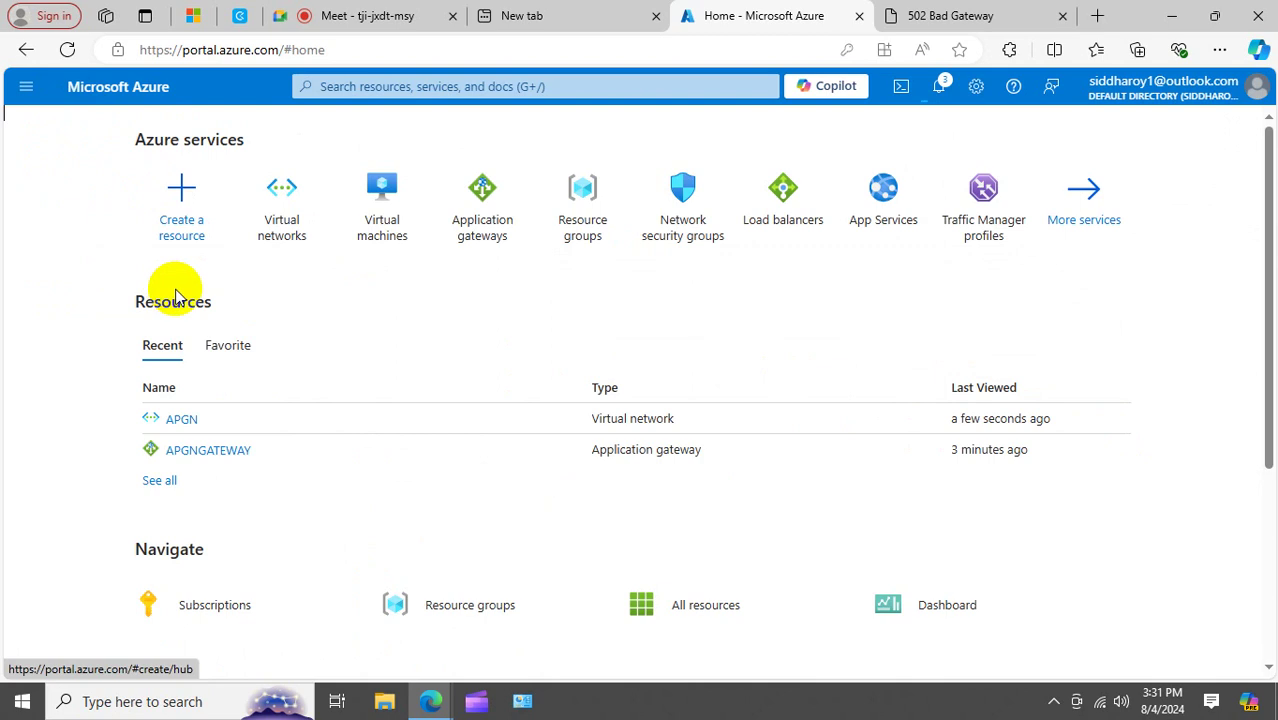
# Start a new virtual machine in resource group RG1 and name it videosvr.
pyautogui.click(398, 207)
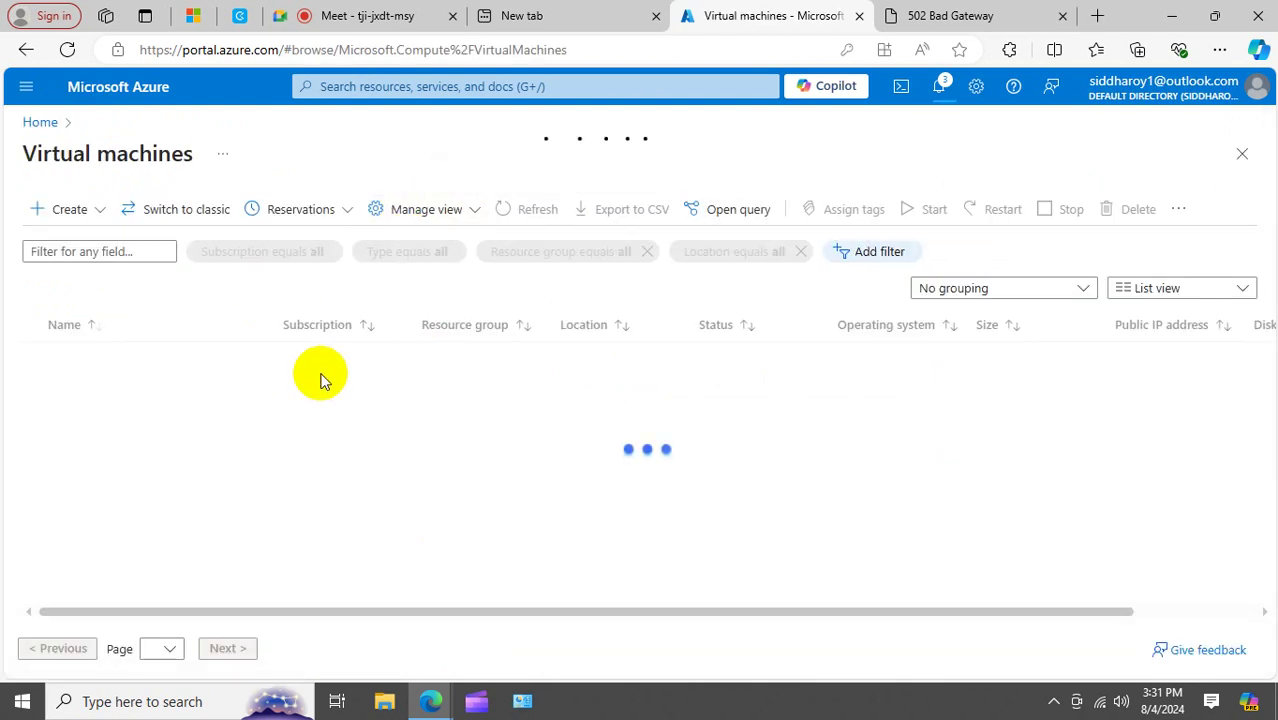
pyautogui.click(66, 210)
pyautogui.click(63, 241)
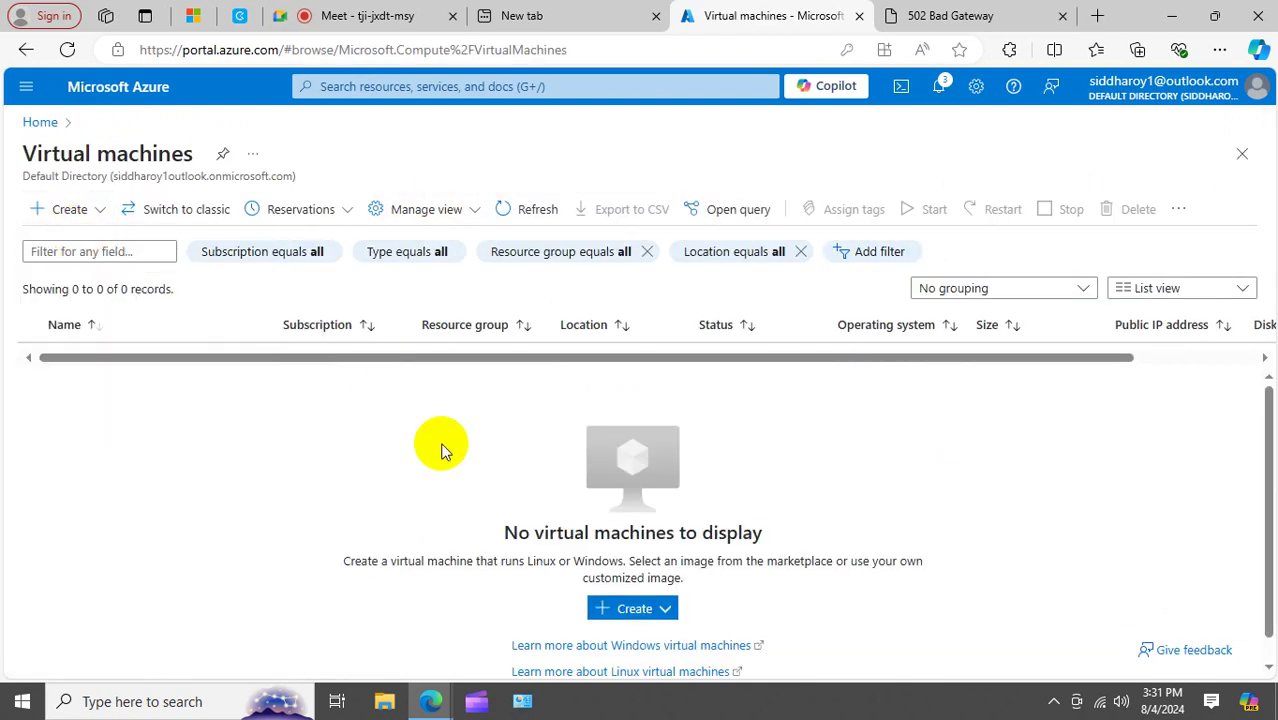
pyautogui.scroll(-2, 399, 462)
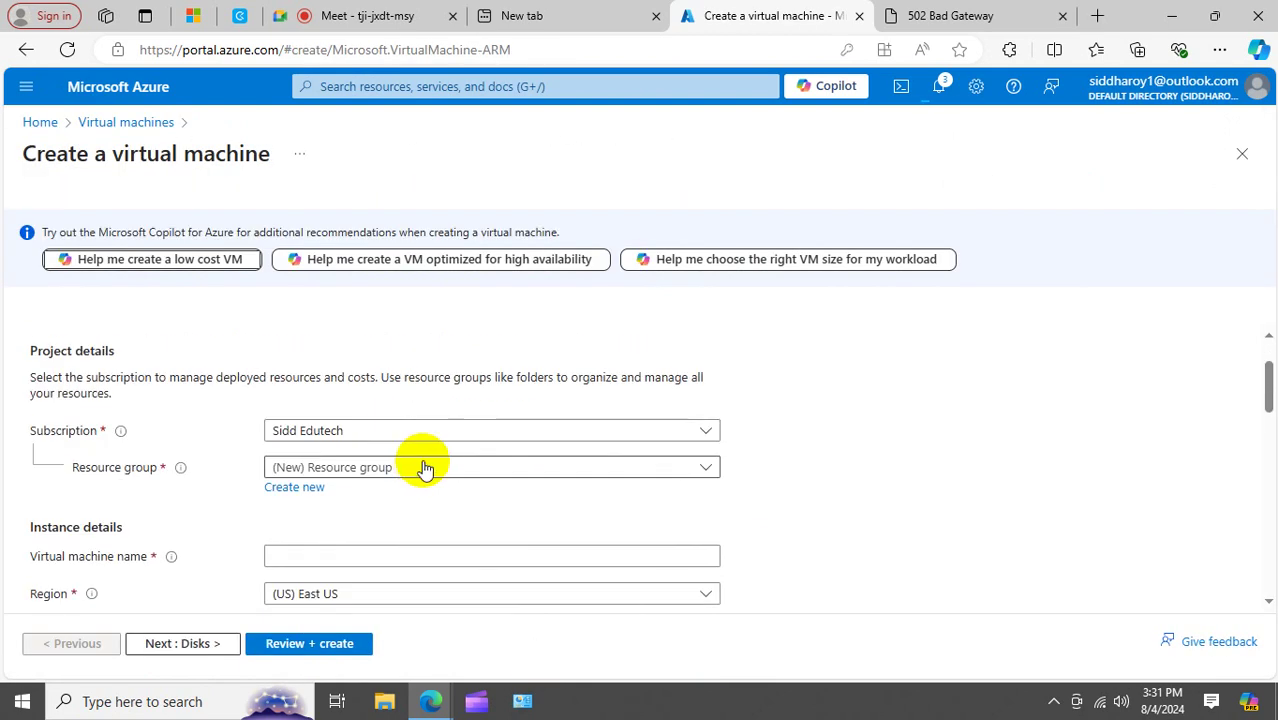
pyautogui.click(419, 472)
pyautogui.click(285, 557)
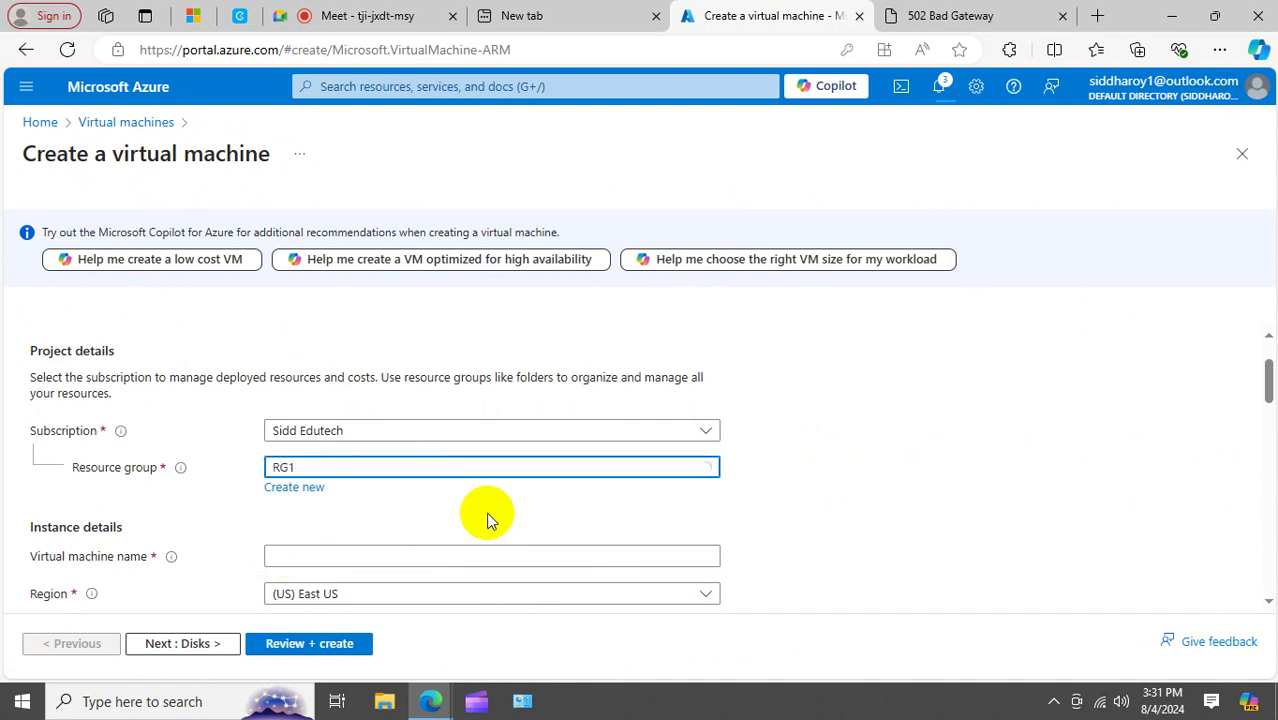
pyautogui.scroll(-2, 344, 364)
pyautogui.click(297, 366)
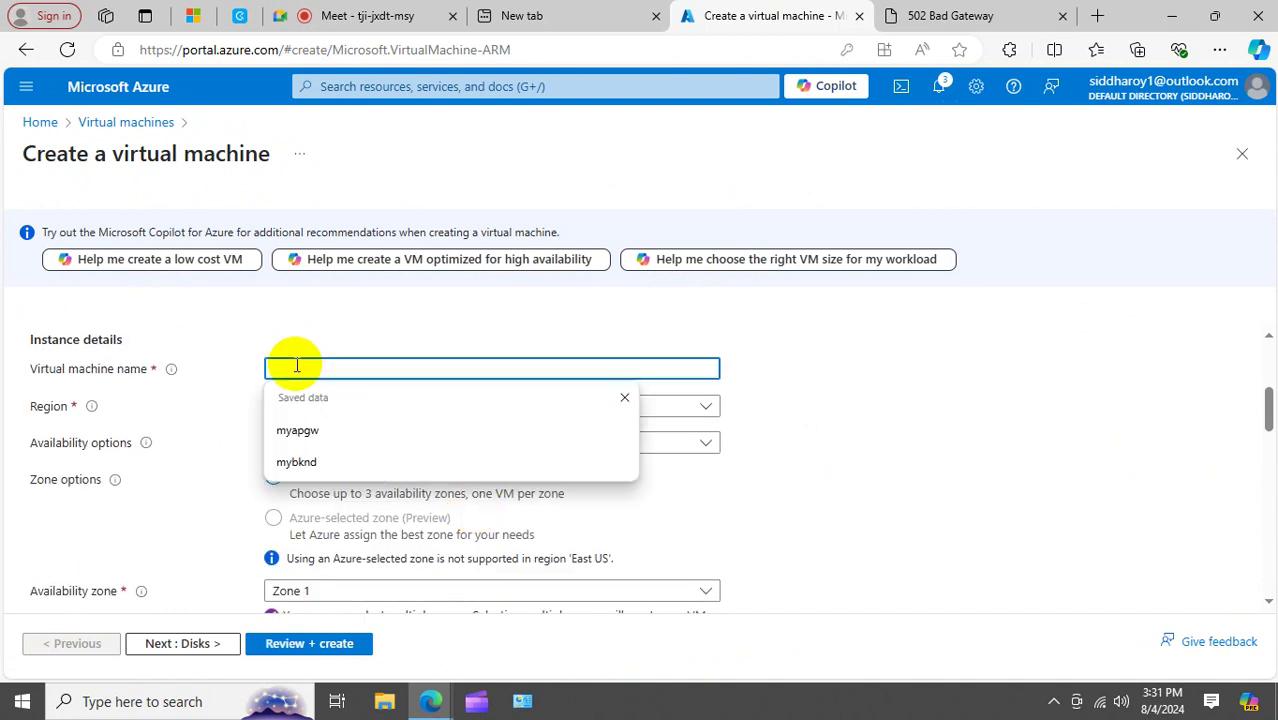
pyautogui.write('vide')
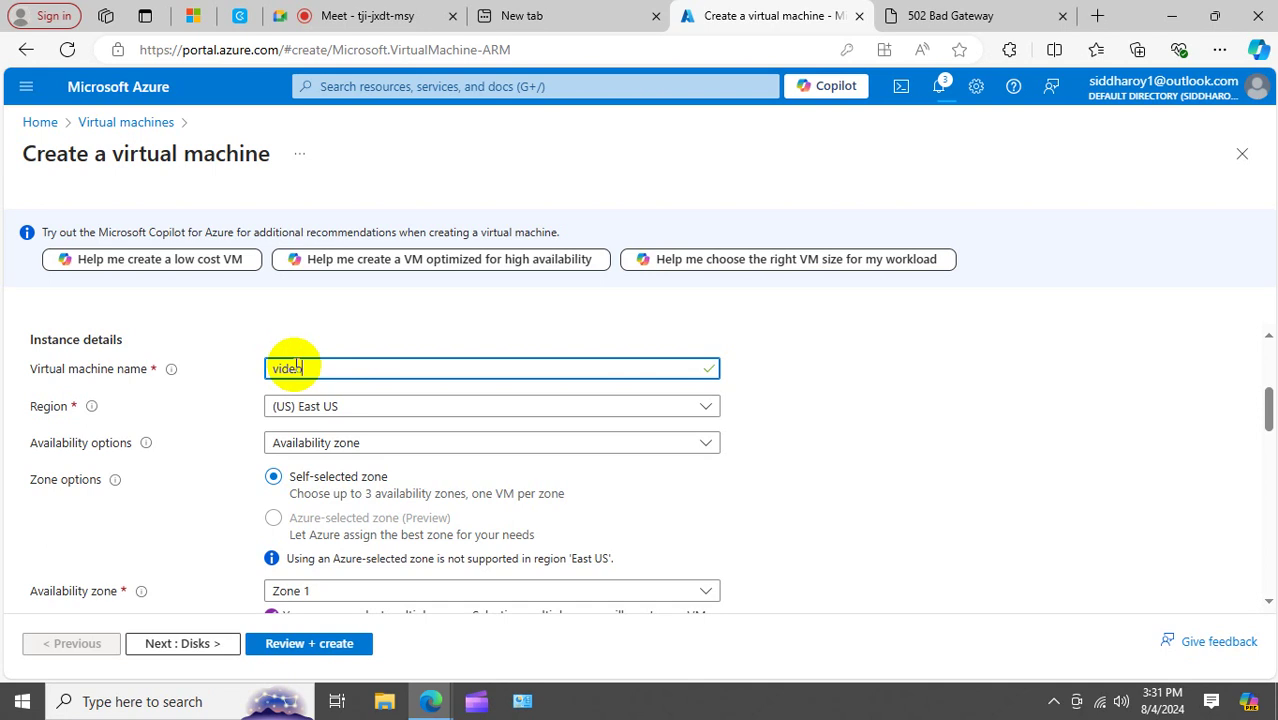
pyautogui.write('osvr')
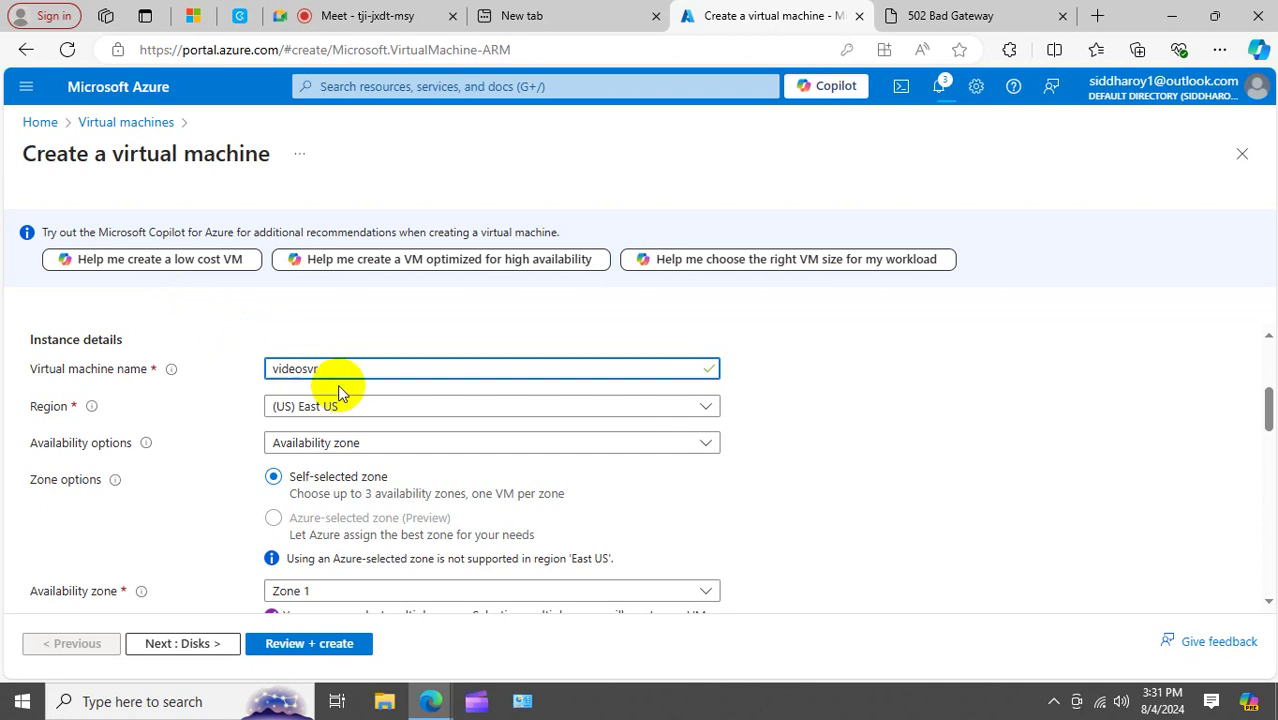
# Enter the administrator username, then the password and its confirmation.
pyautogui.scroll(-4, 359, 400)
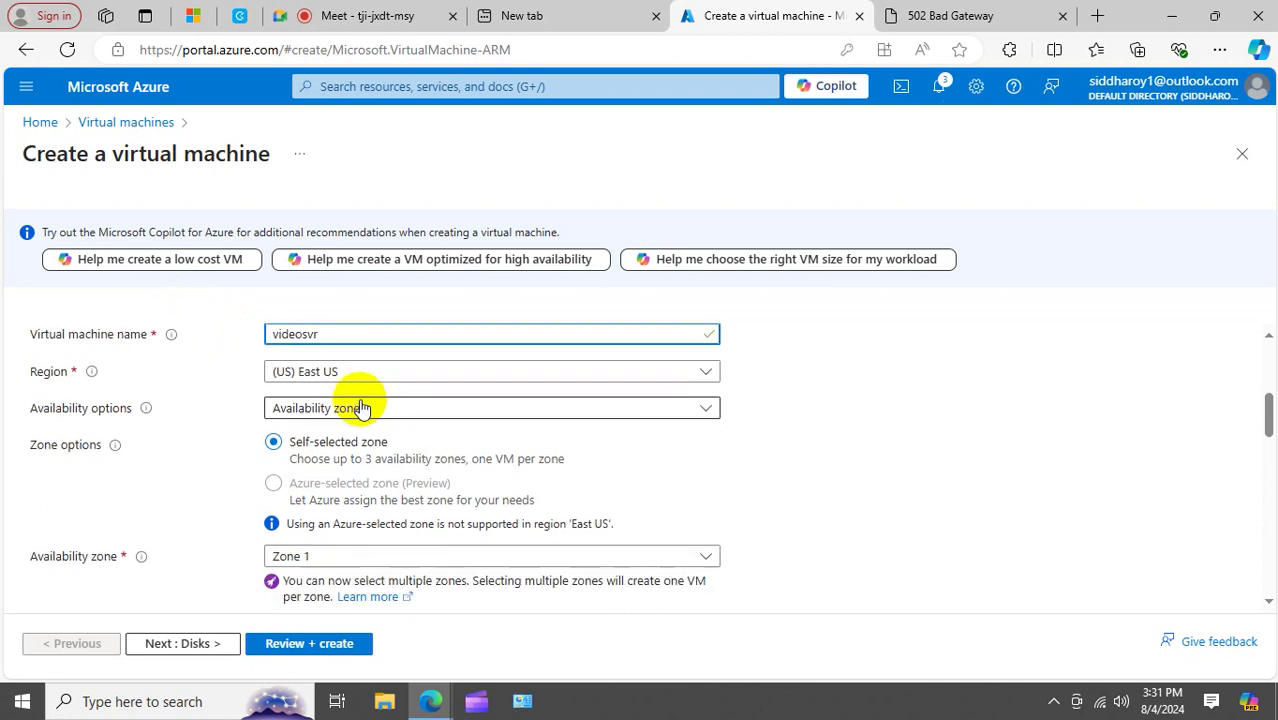
pyautogui.scroll(-3, 355, 400)
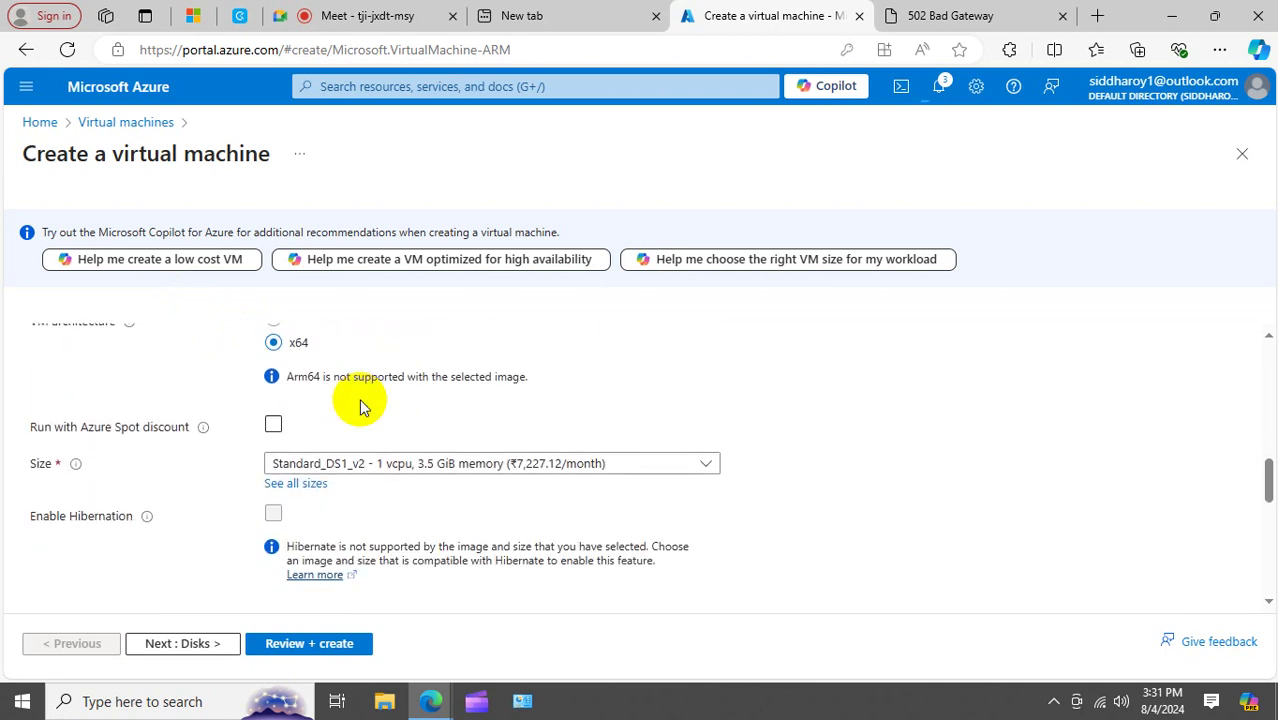
pyautogui.click(284, 475)
pyautogui.click(284, 475)
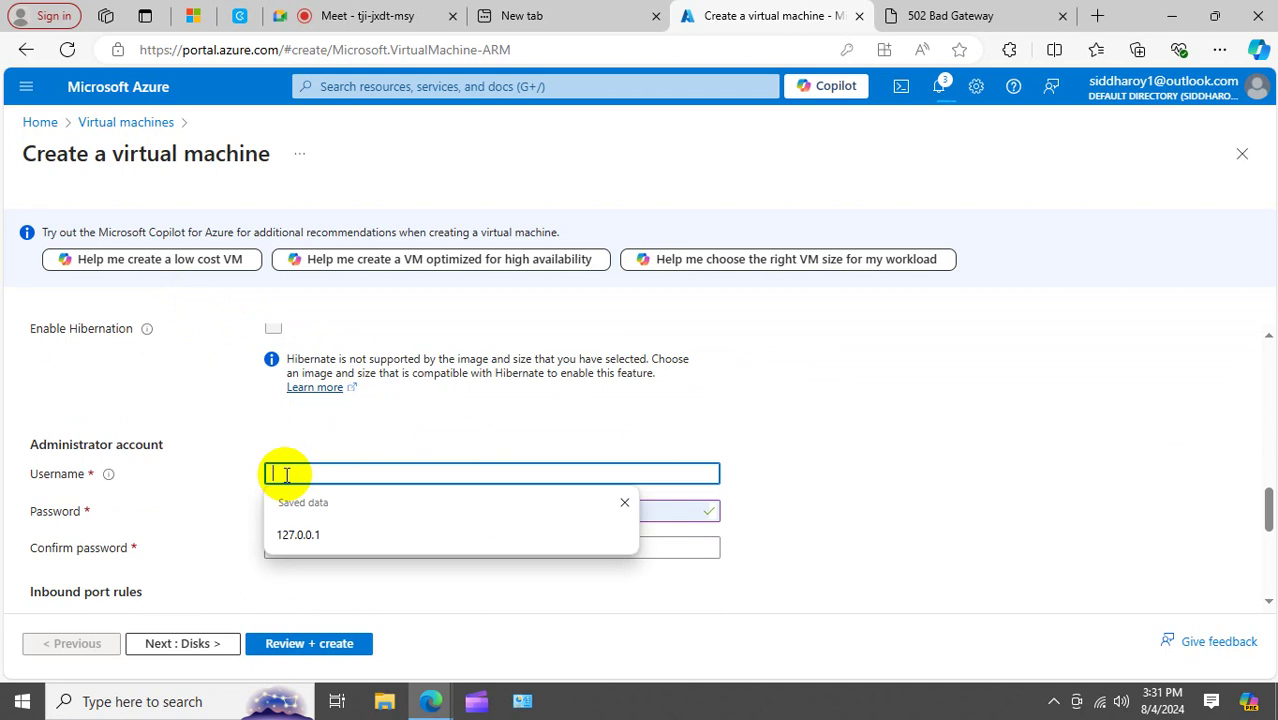
pyautogui.write('rootadmin')
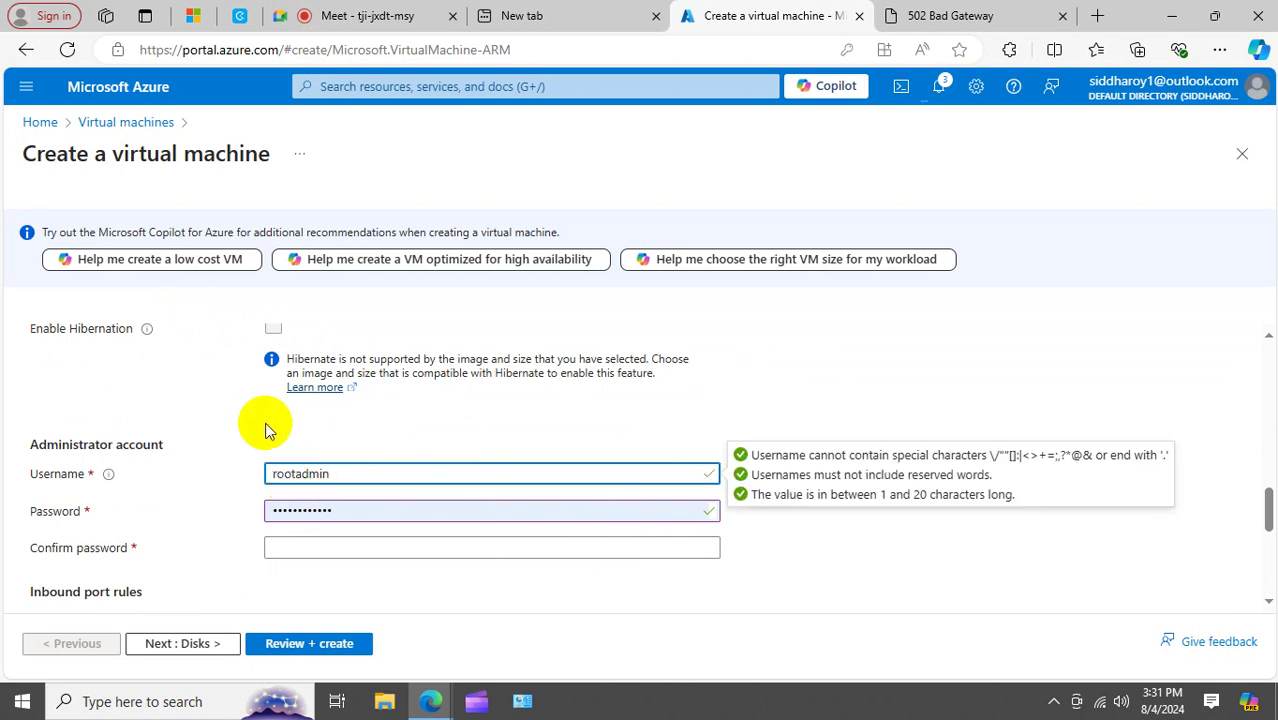
pyautogui.scroll(-2, 300, 479)
pyautogui.click(385, 417)
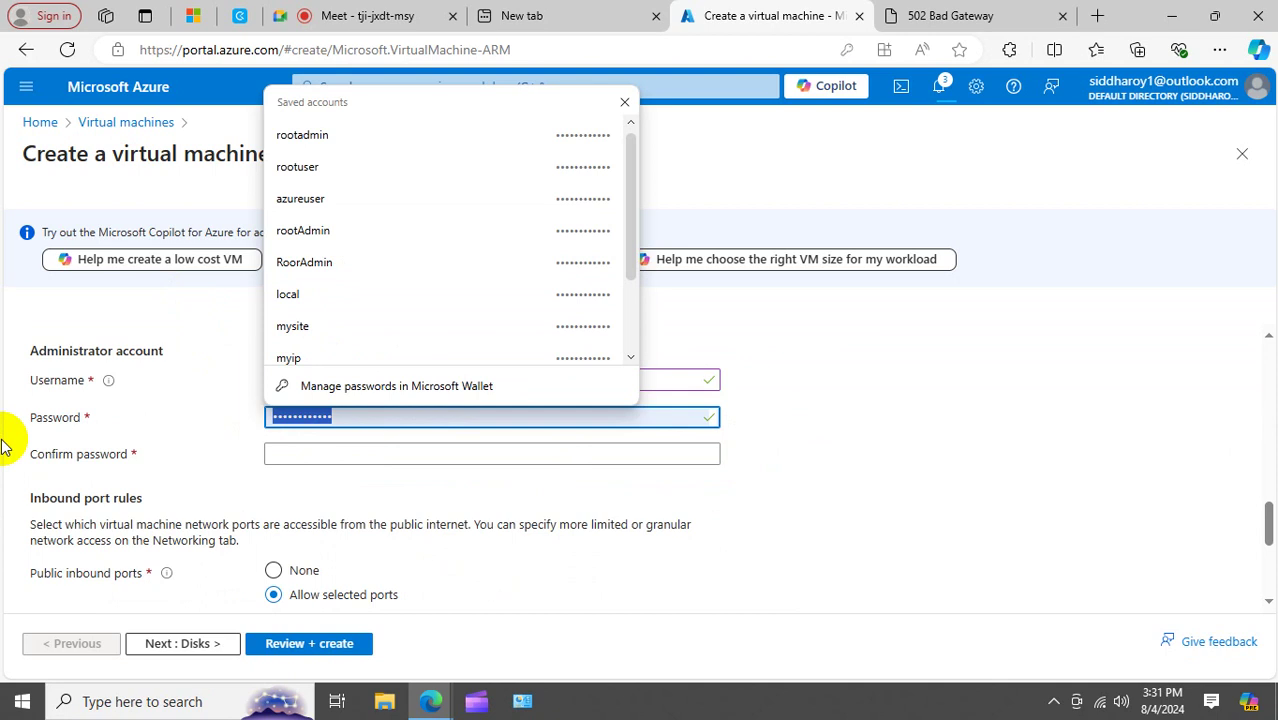
pyautogui.write('P')
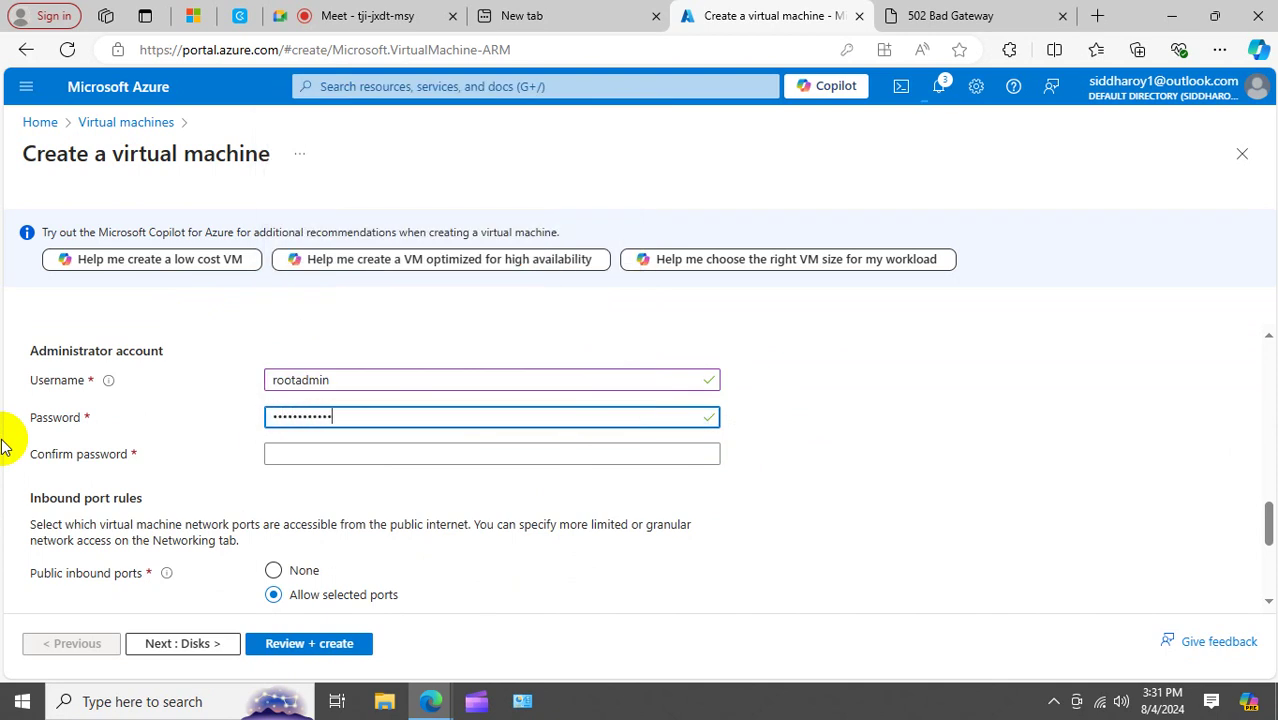
pyautogui.press('Tab')
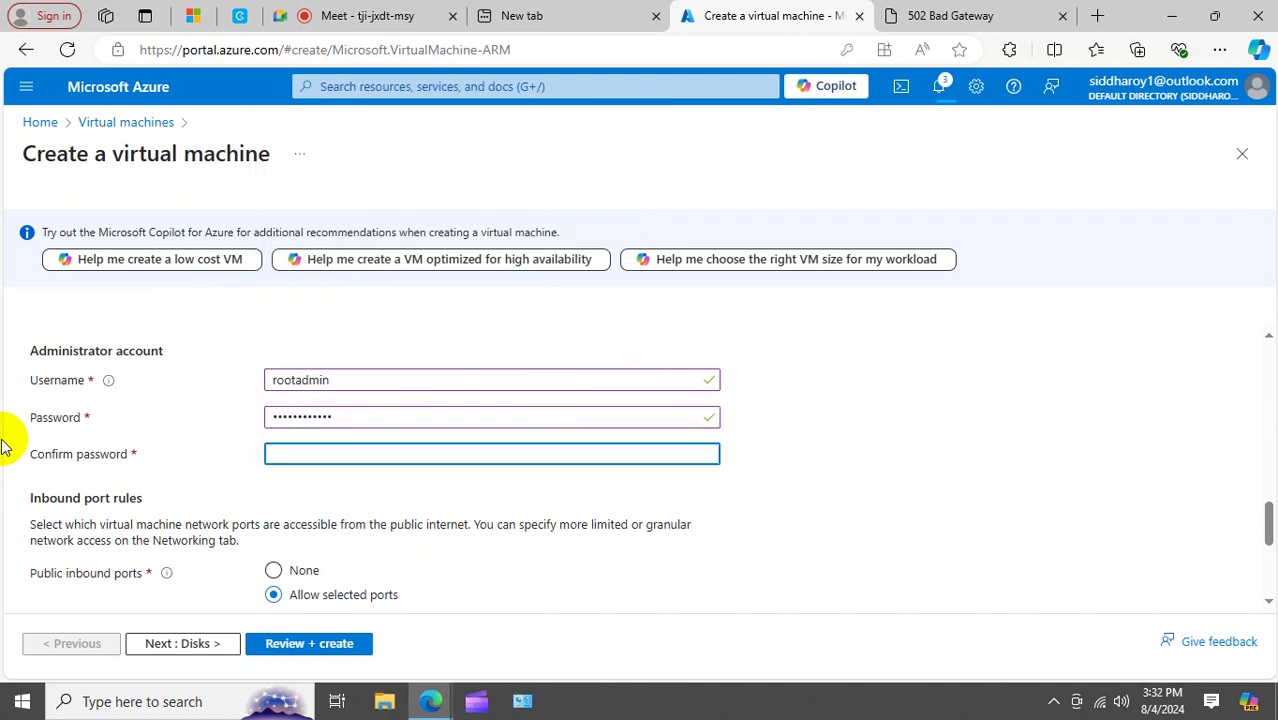
pyautogui.write('P')
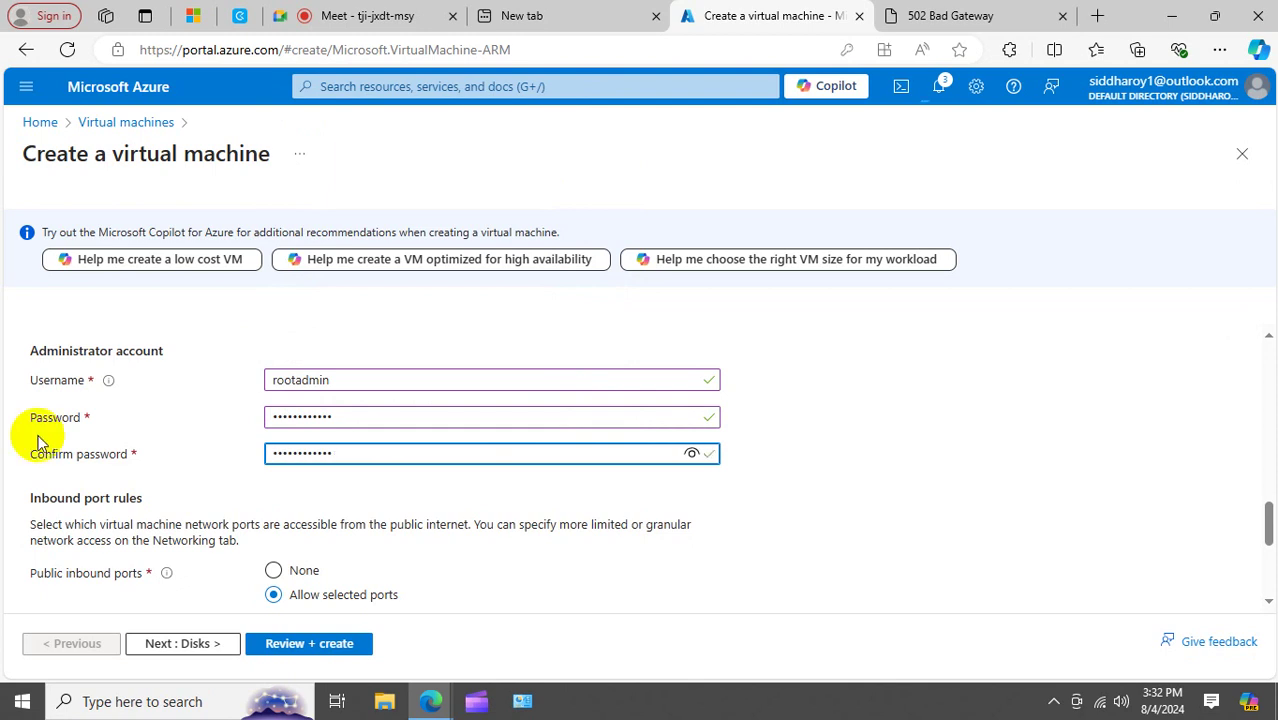
# Allow inbound HTTP (80) and HTTPS (443) alongside RDP, then advance to Disks.
pyautogui.scroll(-2, 633, 434)
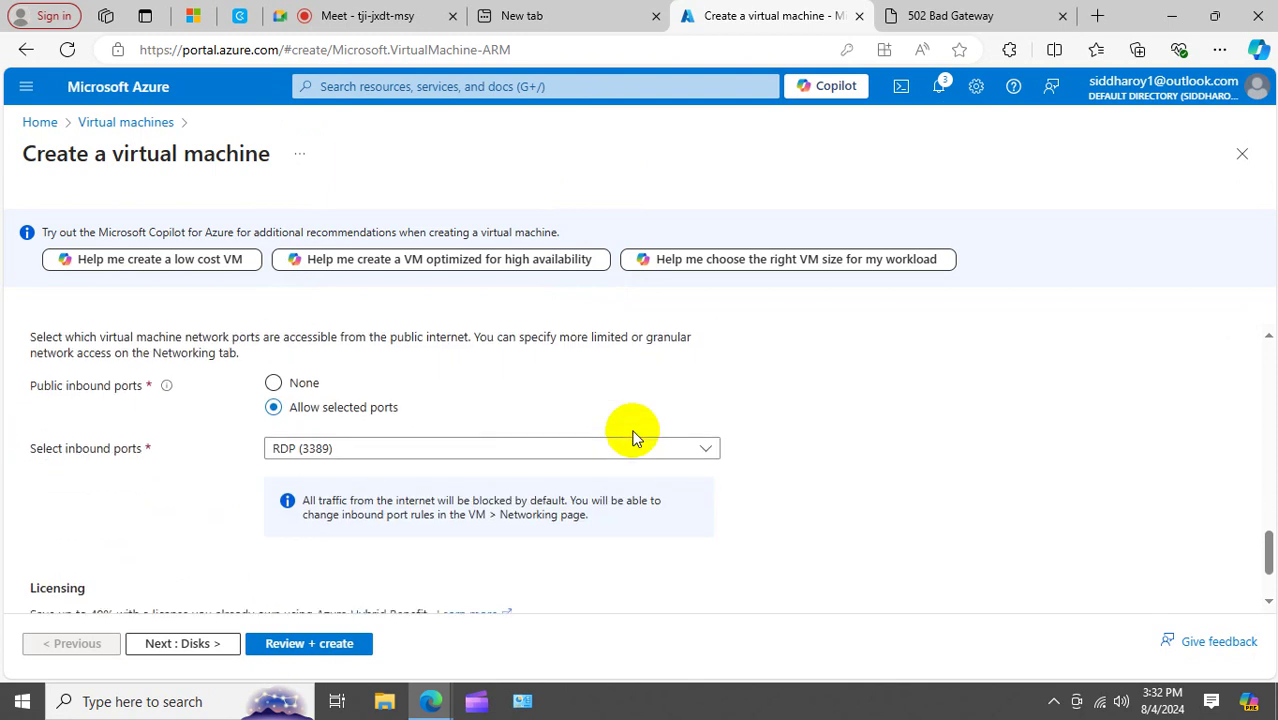
pyautogui.click(462, 449)
pyautogui.click(281, 474)
pyautogui.click(281, 505)
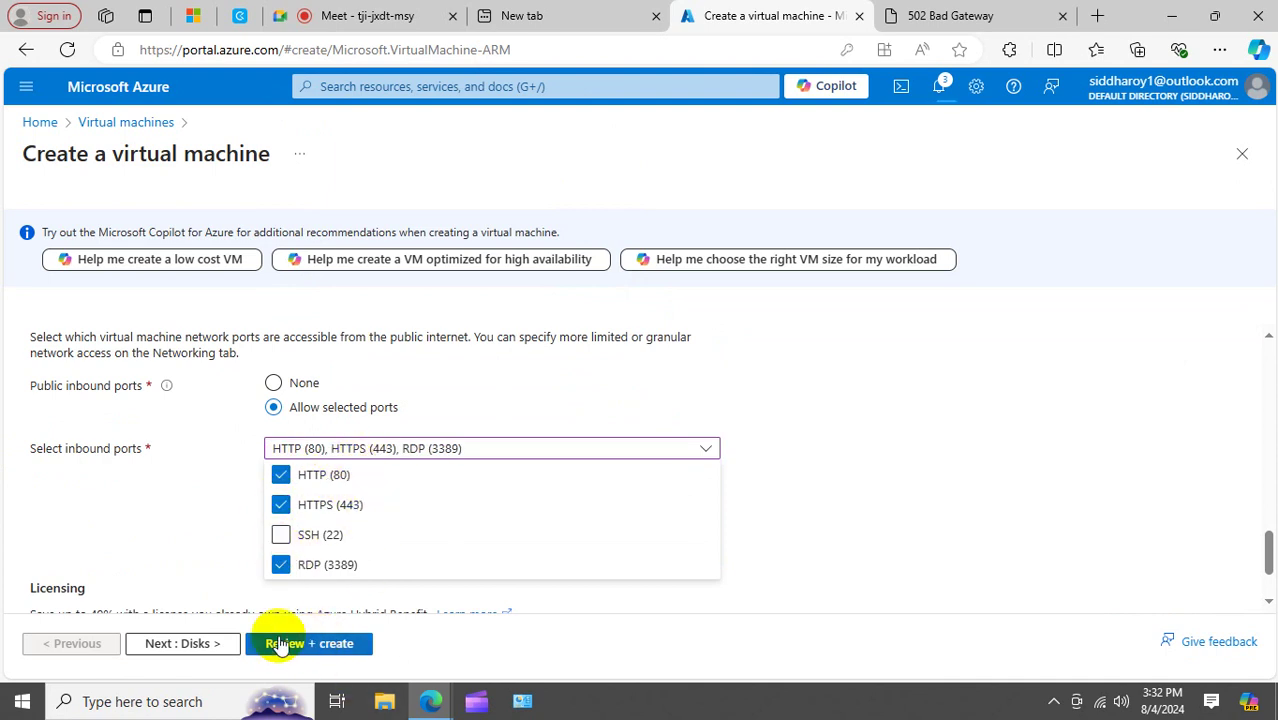
pyautogui.click(210, 646)
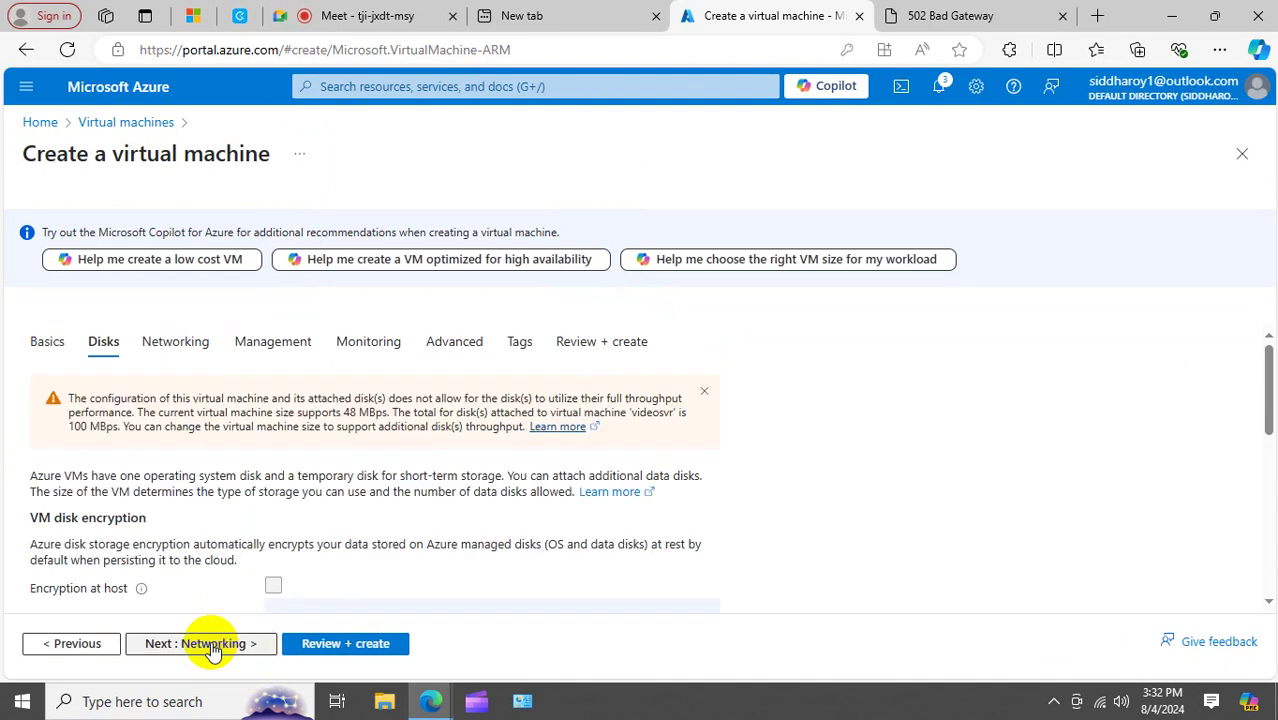
# Keep the default networking, management, monitoring, advanced and tag settings, then run Review + create validation.
pyautogui.click(205, 645)
pyautogui.scroll(-2, 553, 443)
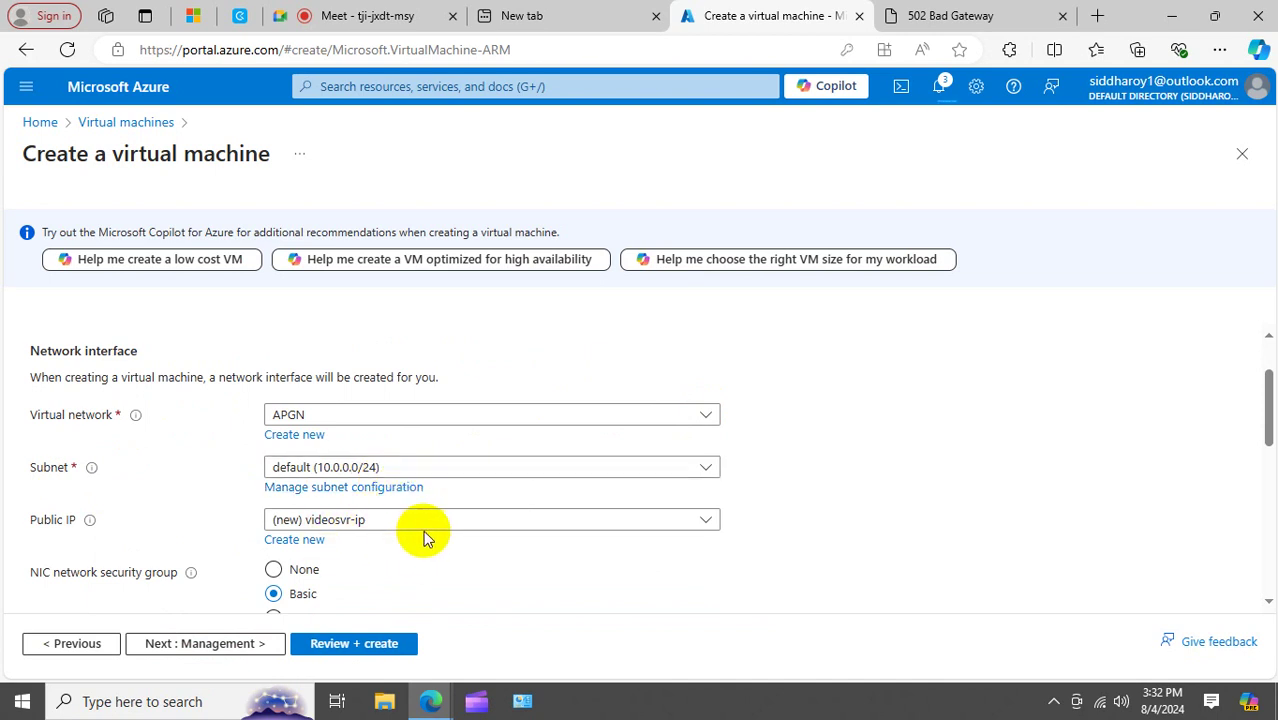
pyautogui.click(713, 470)
pyautogui.click(786, 452)
pyautogui.scroll(-1, 778, 450)
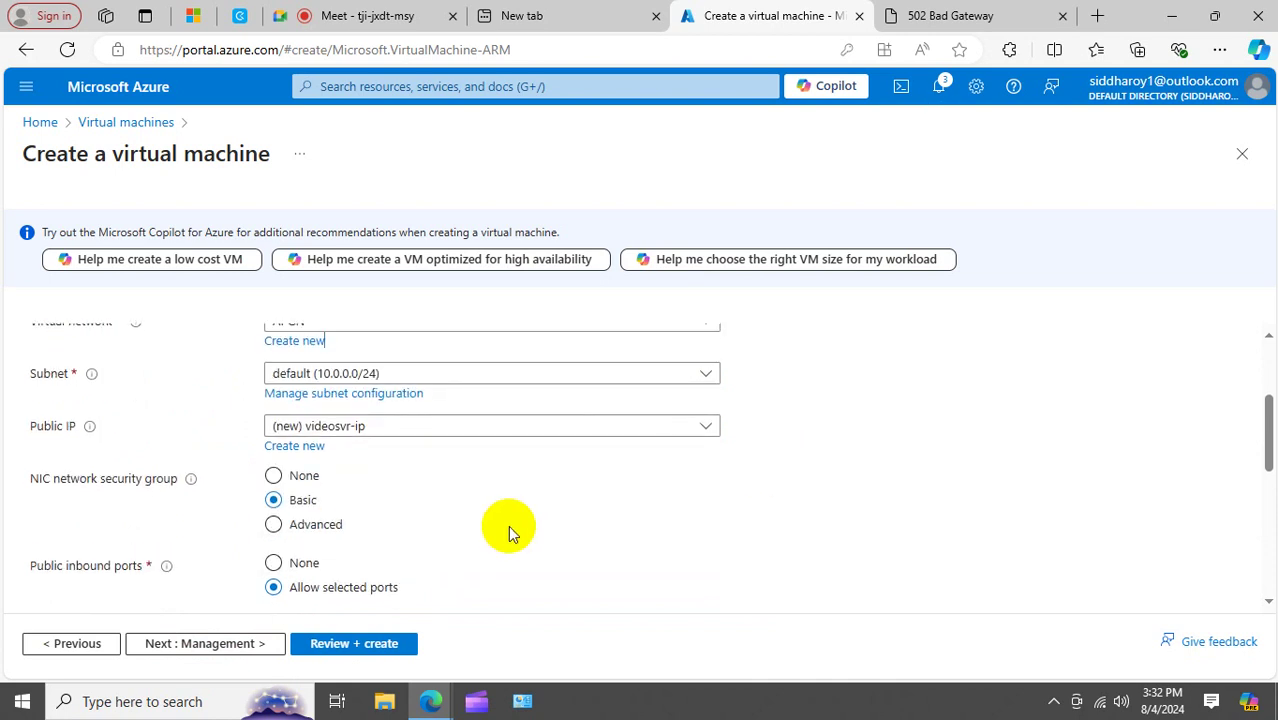
pyautogui.click(197, 646)
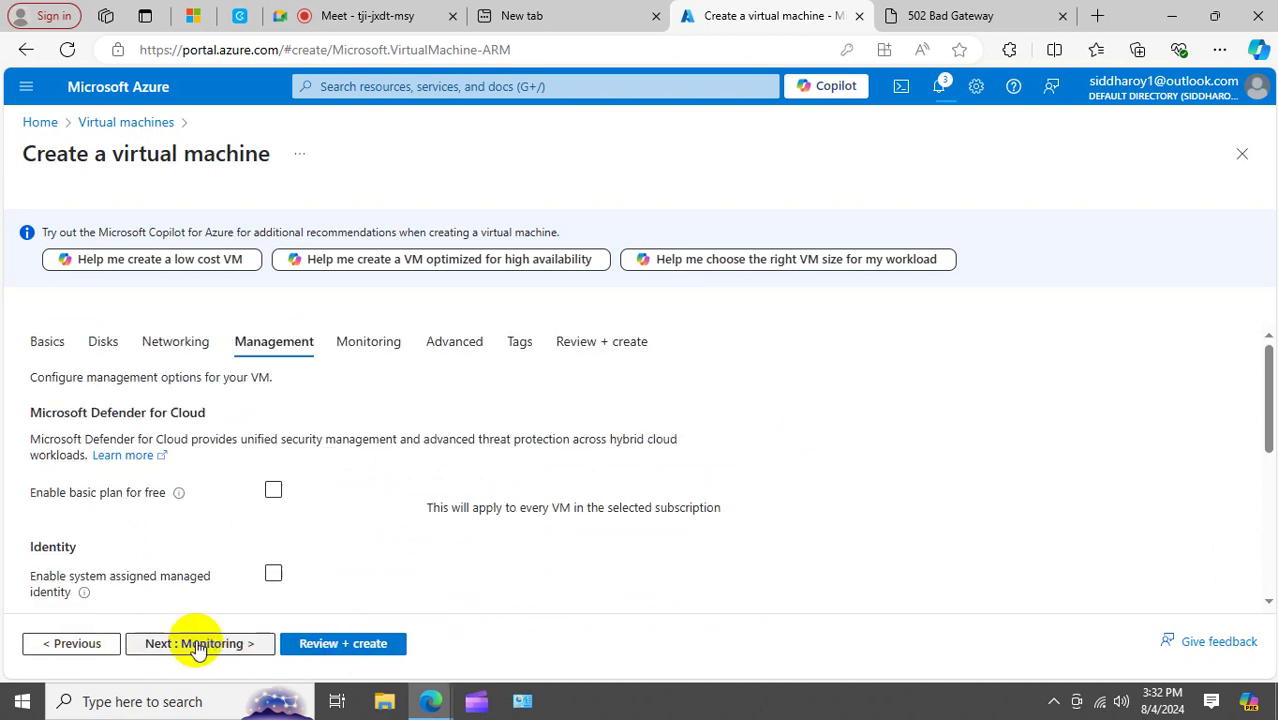
pyautogui.click(197, 646)
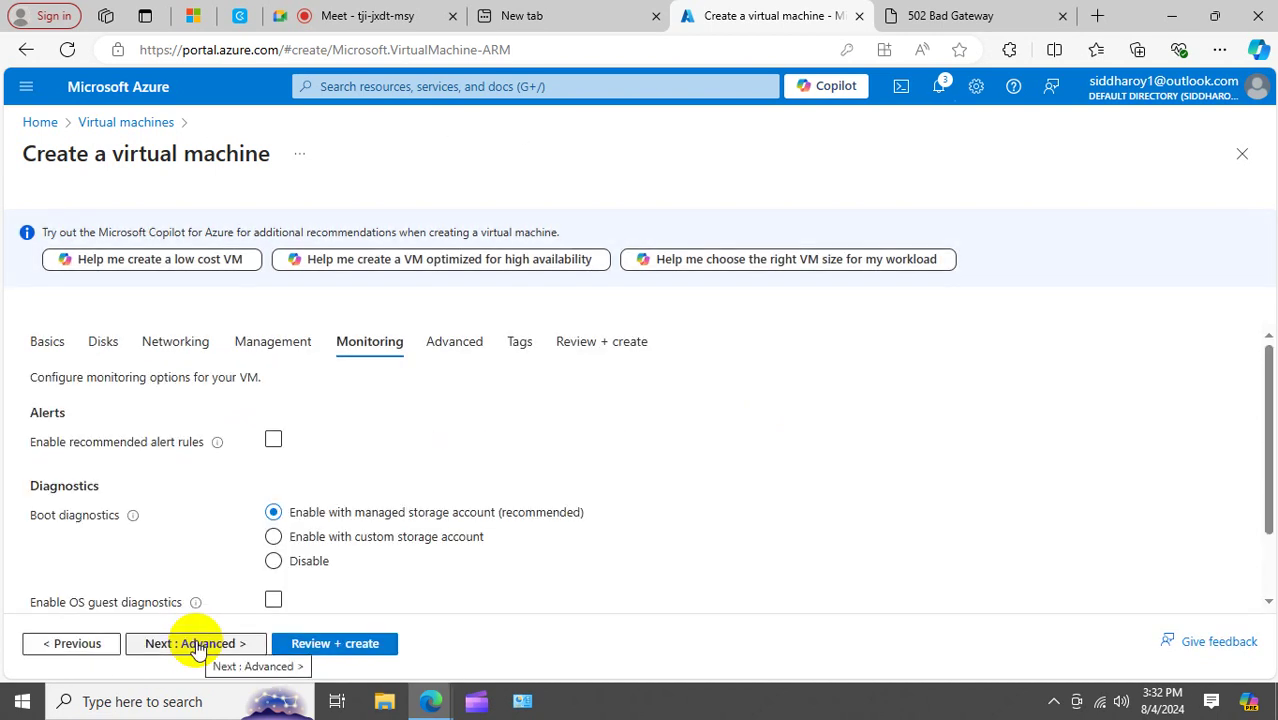
pyautogui.click(197, 646)
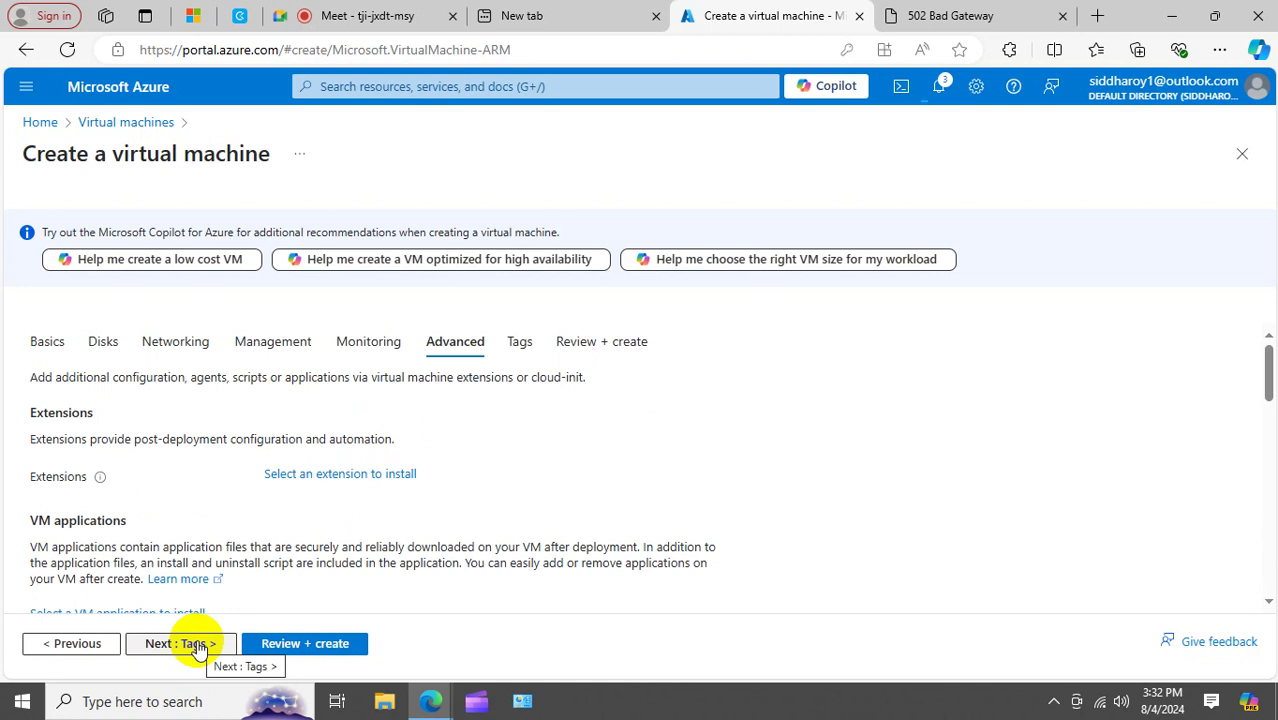
pyautogui.click(197, 646)
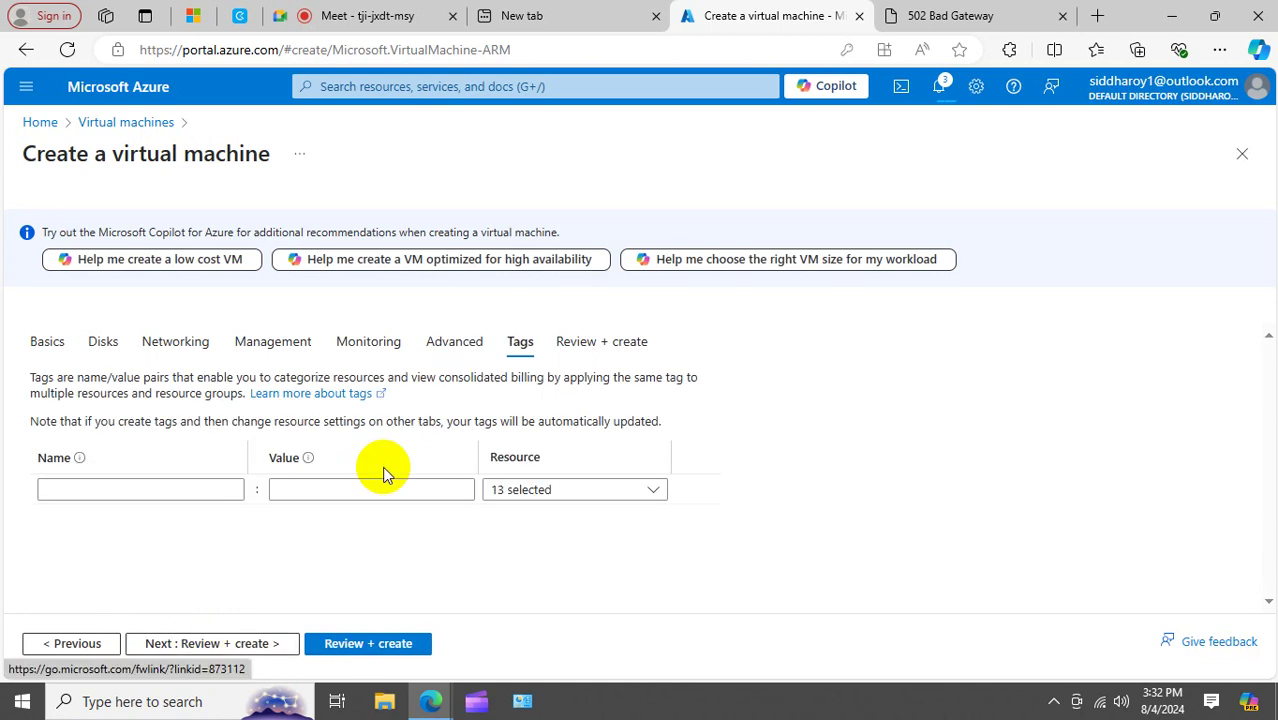
pyautogui.click(215, 648)
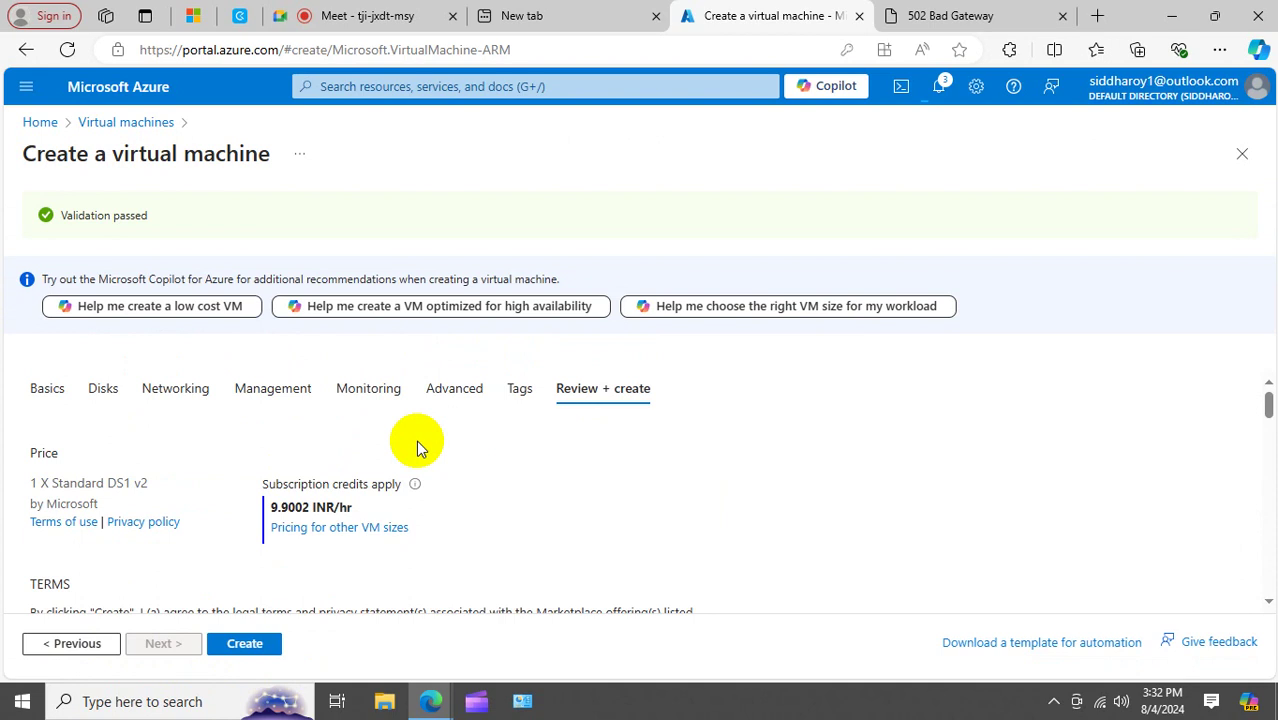
# Submit the videosvr VM for creation and wait for its deployment to complete in RG1.
pyautogui.click(244, 646)
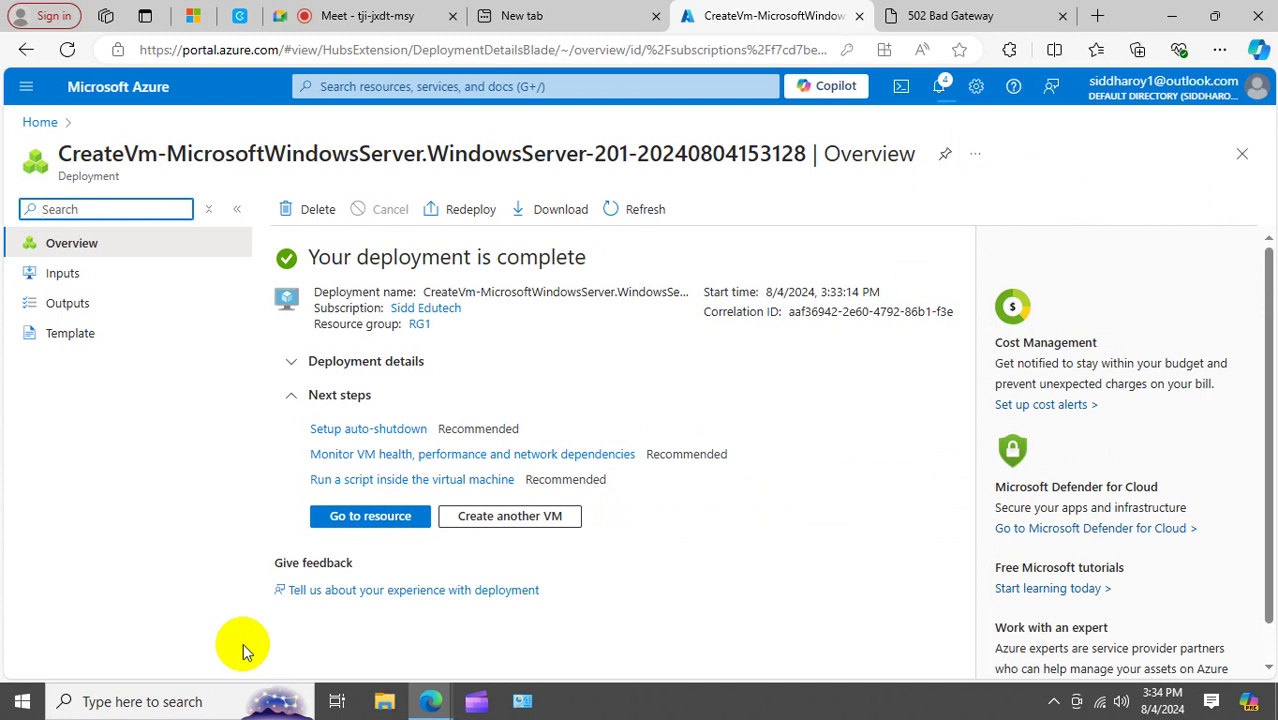
# Open the Connect page of the videosvr virtual machine from the portal home.
pyautogui.click(44, 121)
pyautogui.click(280, 222)
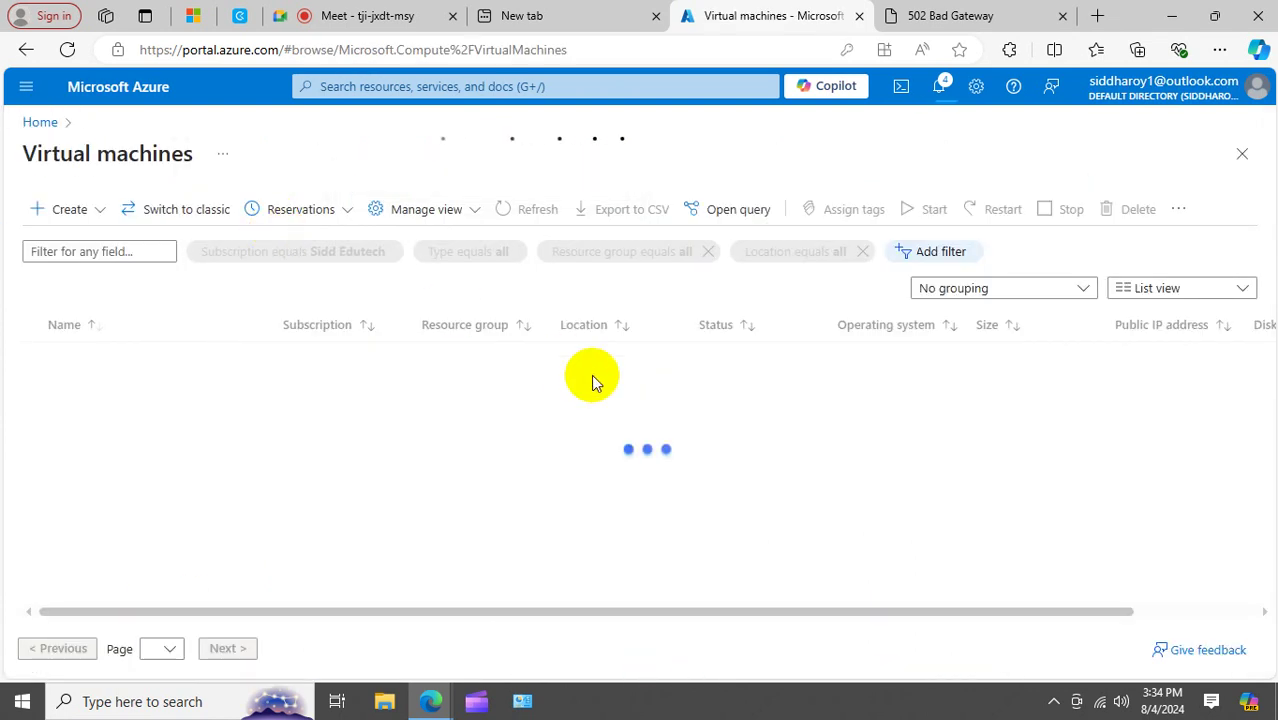
pyautogui.click(93, 360)
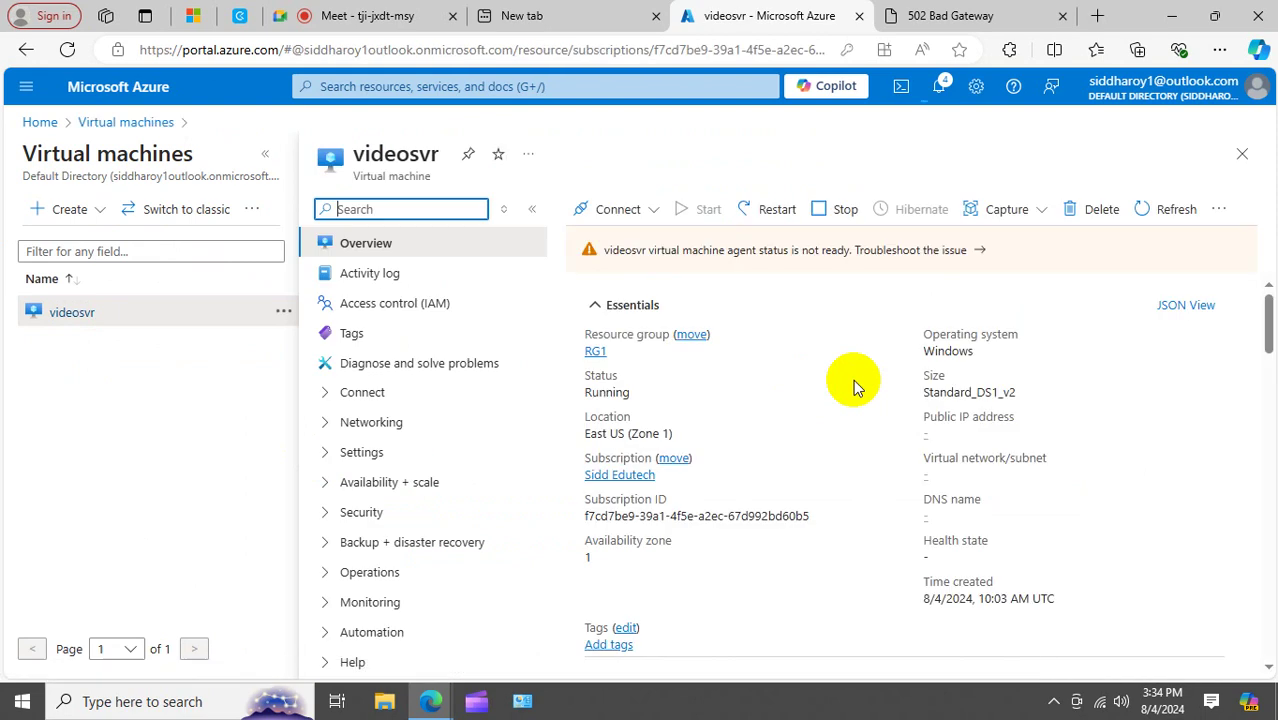
pyautogui.click(621, 211)
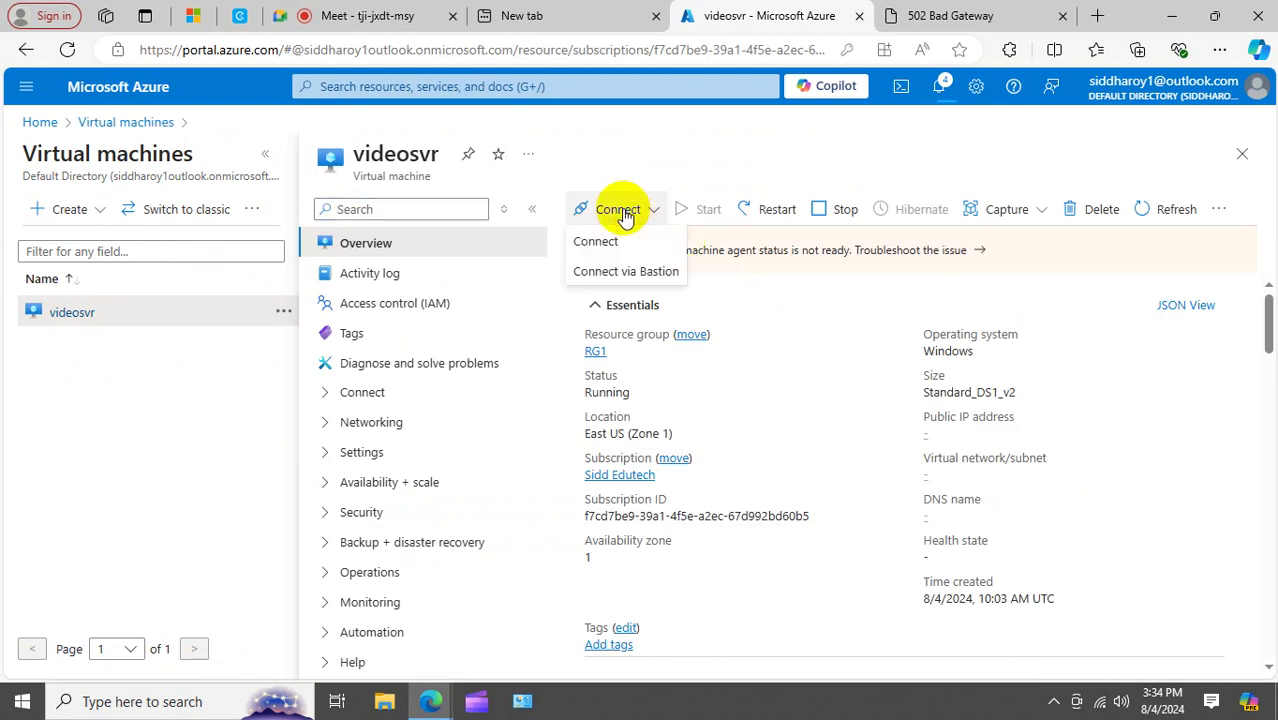
pyautogui.click(617, 238)
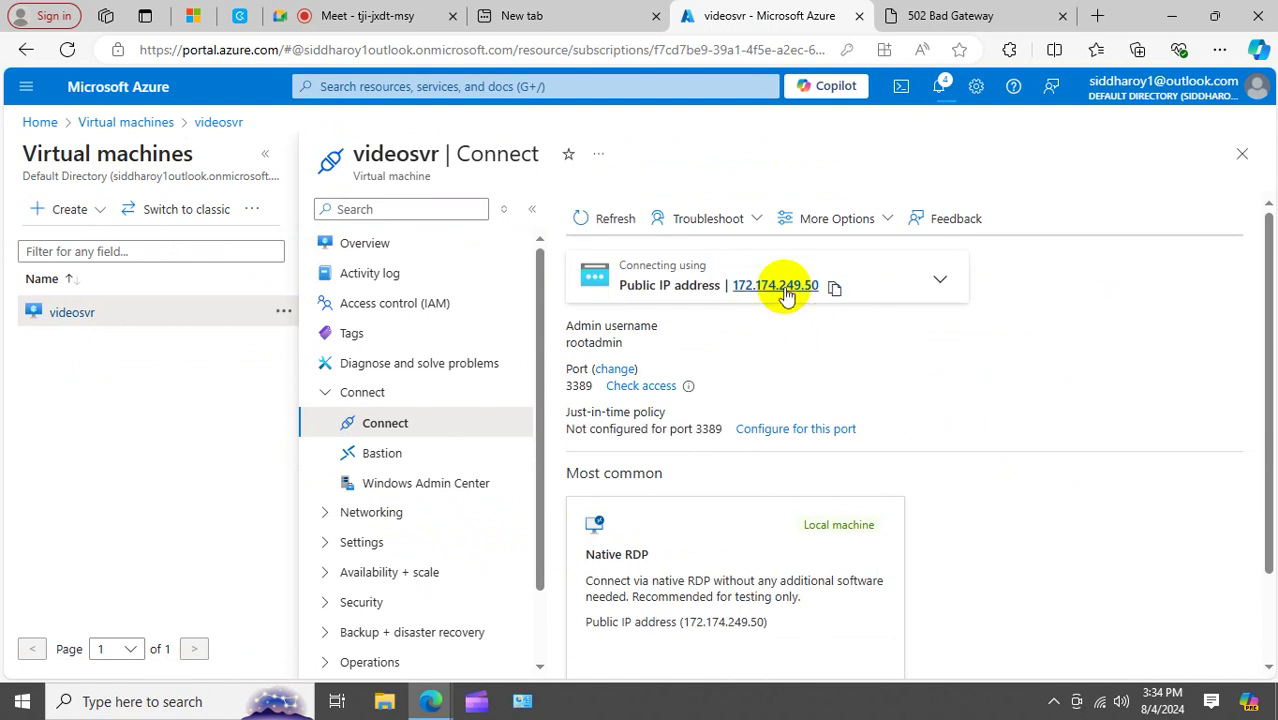
# Copy the public IP 172.174.249.50 and open the Windows Run prompt.
pyautogui.click(833, 287)
pyautogui.rightClick(22, 700)
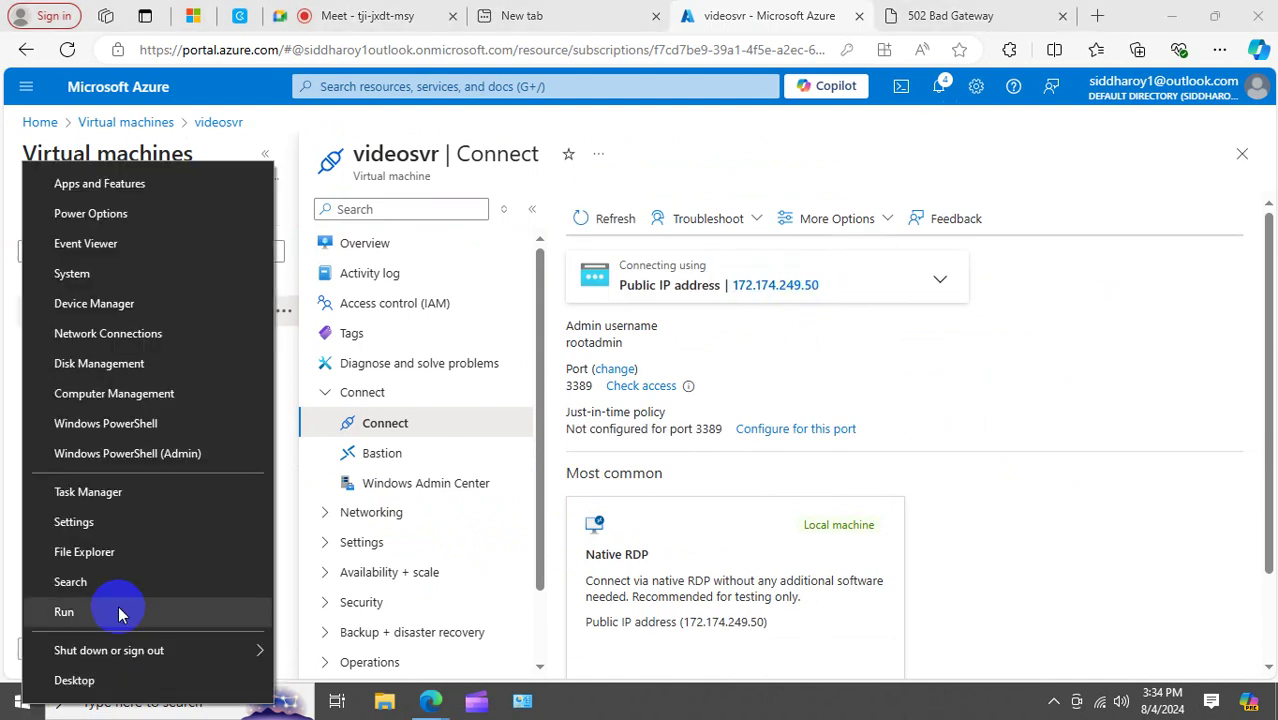
pyautogui.click(118, 607)
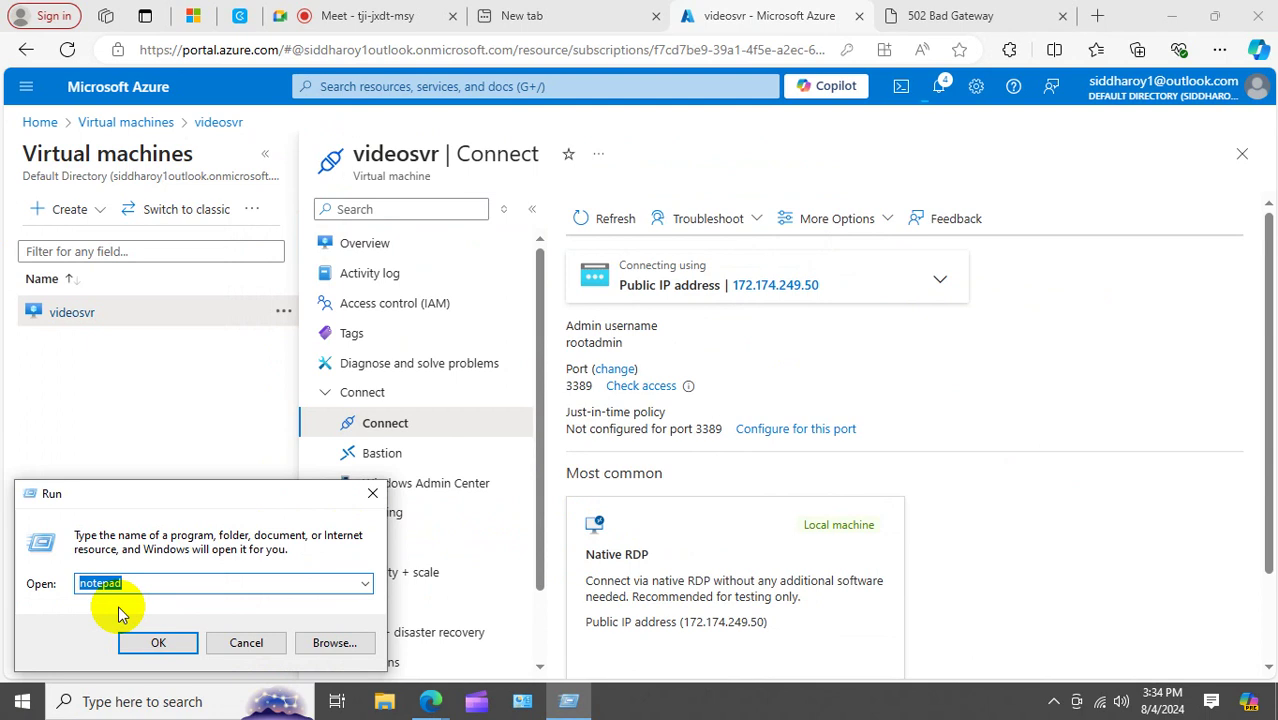
# Launch Remote Desktop with mstsc and connect to 172.174.249.50.
pyautogui.write('mstsc')
pyautogui.press('Return')
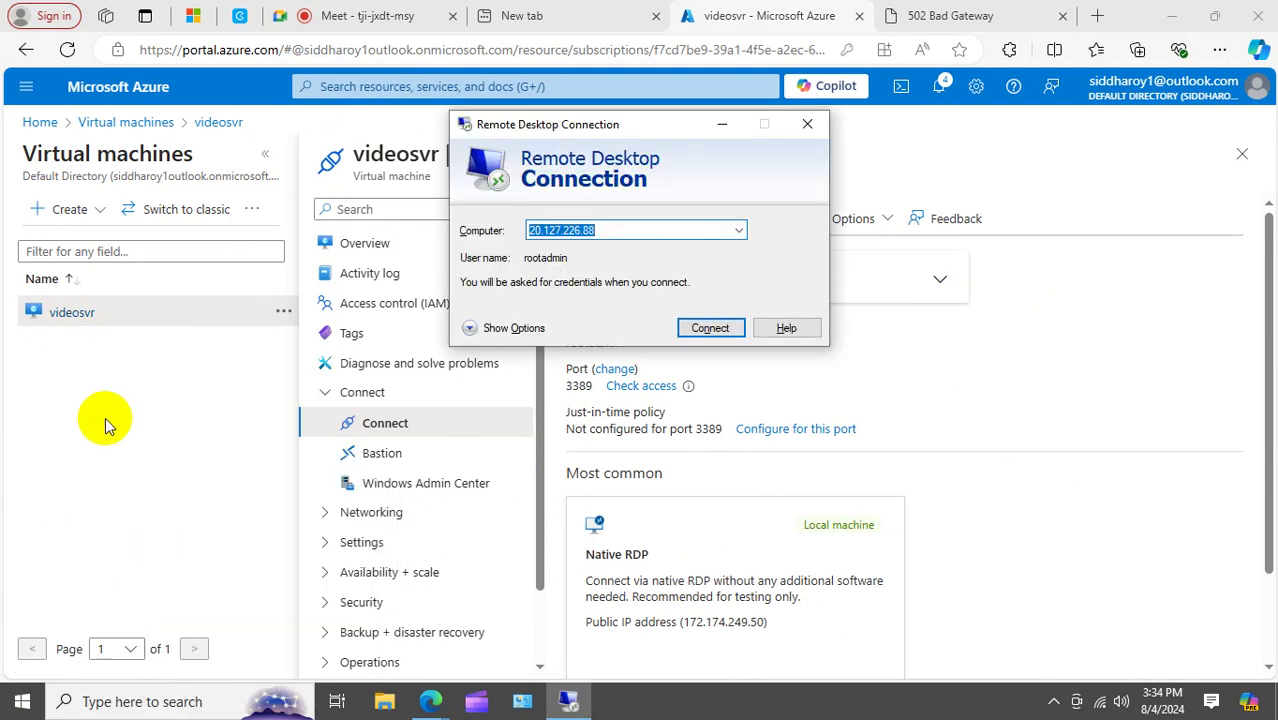
pyautogui.hotkey('ctrl', 'v')
pyautogui.click(712, 330)
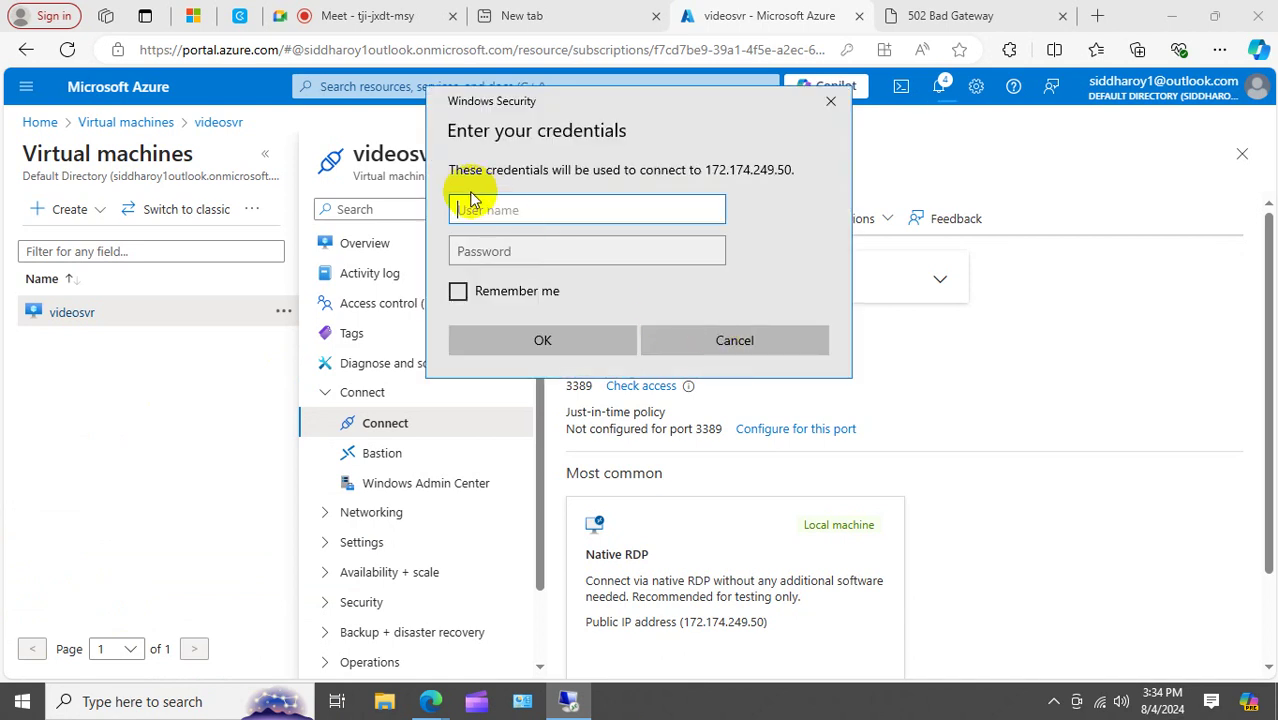
# Sign in with the admin username and password and accept the certificate warning.
pyautogui.write('r')
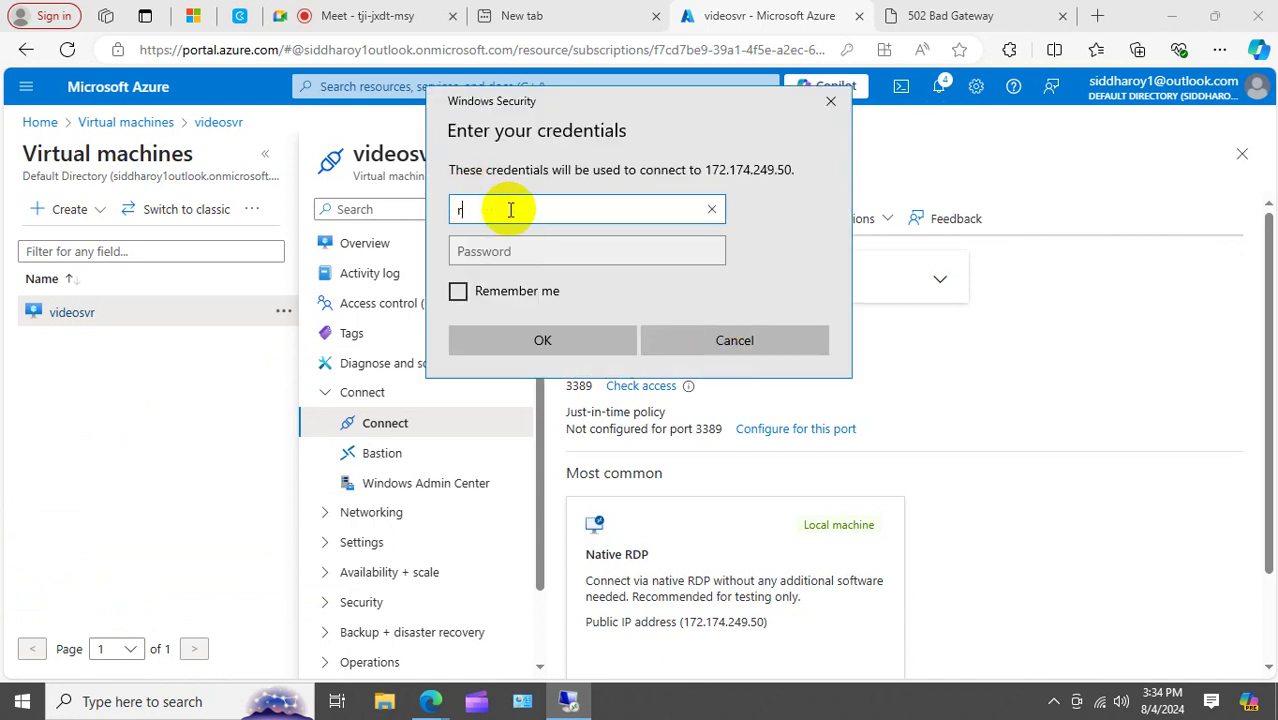
pyautogui.write('ootadmin')
pyautogui.press('Tab')
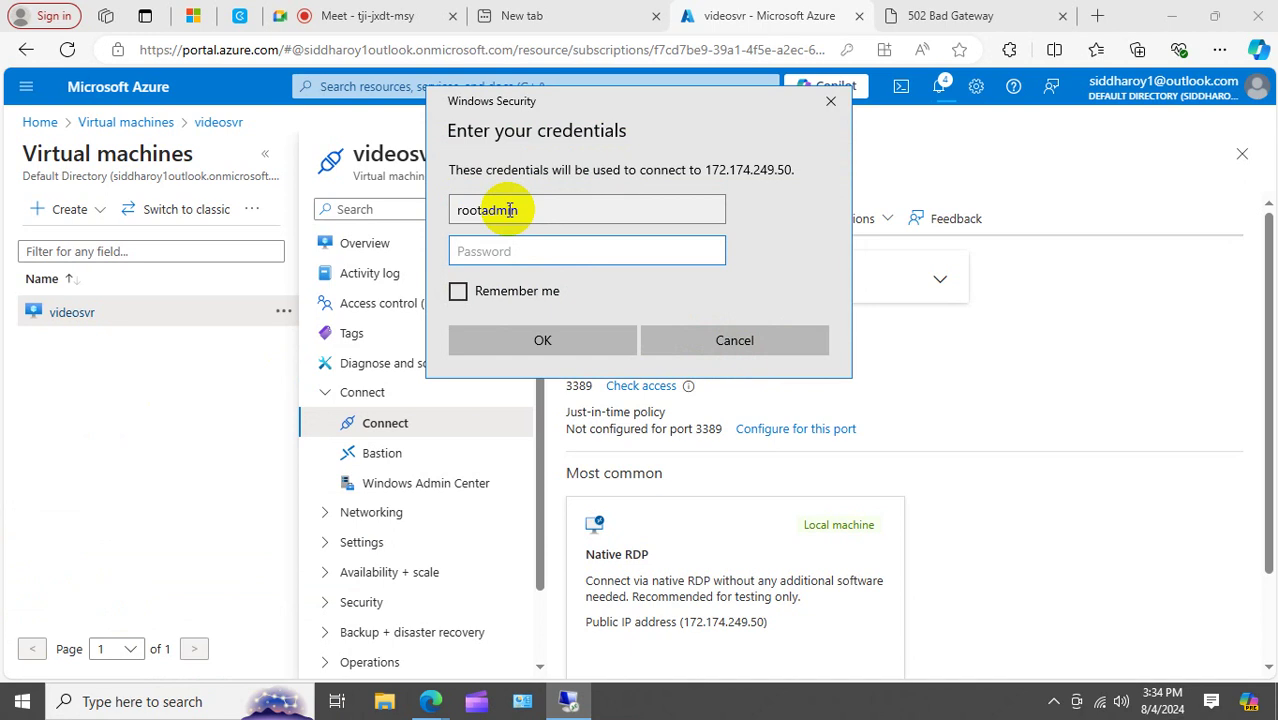
pyautogui.write('••••••••••••')
pyautogui.press('Return')
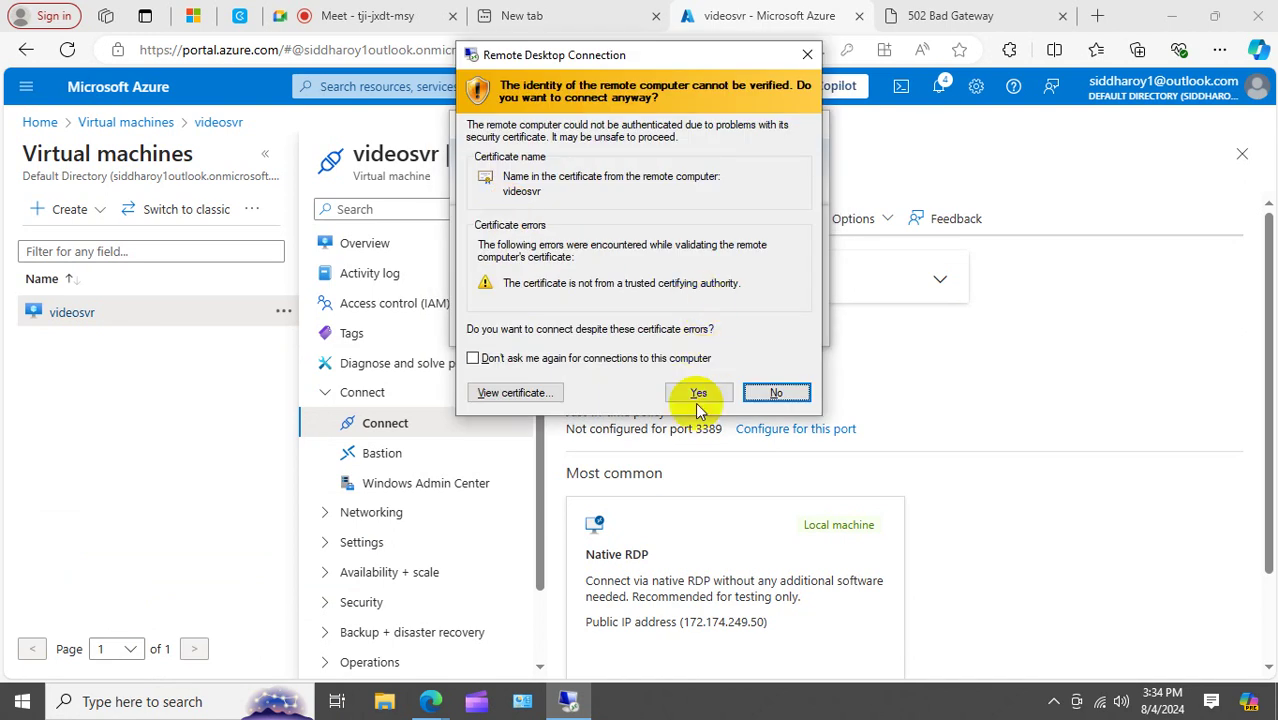
pyautogui.click(698, 393)
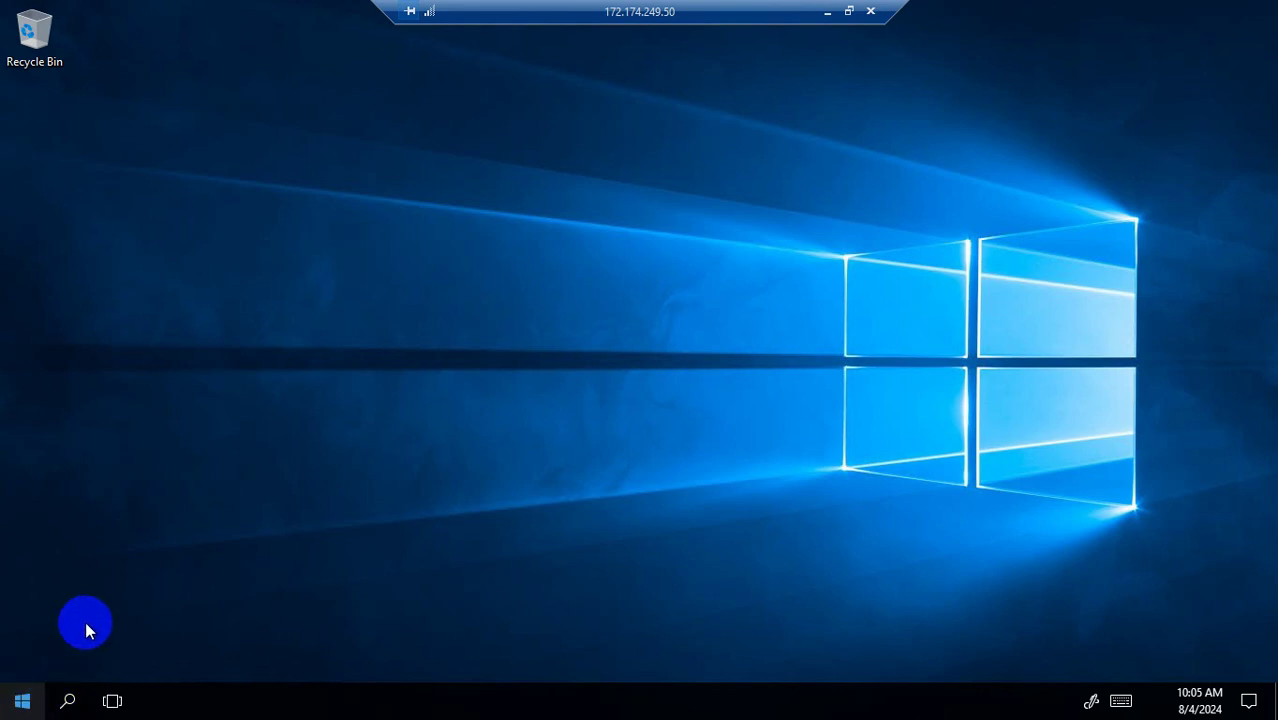
# Open Windows Firewall on the VM by running firewall.cpl.
pyautogui.rightClick(20, 695)
pyautogui.click(24, 695)
pyautogui.rightClick(20, 695)
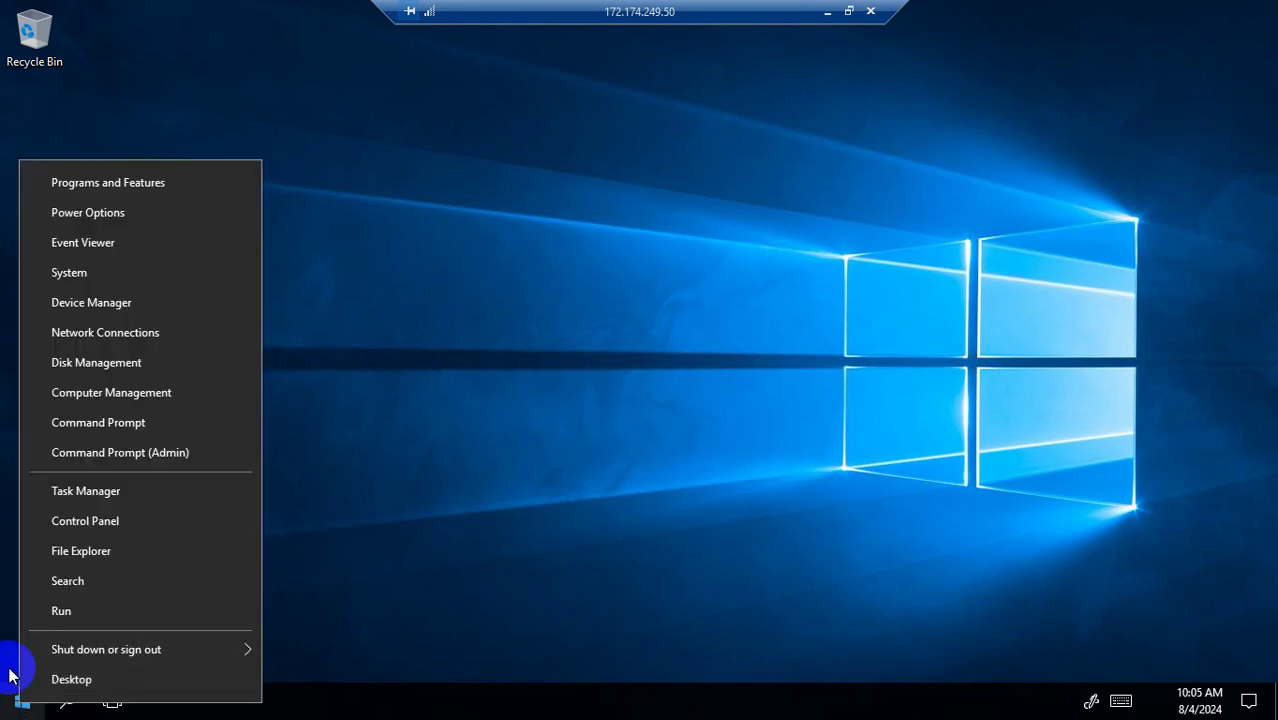
pyautogui.click(86, 616)
pyautogui.rightClick(34, 707)
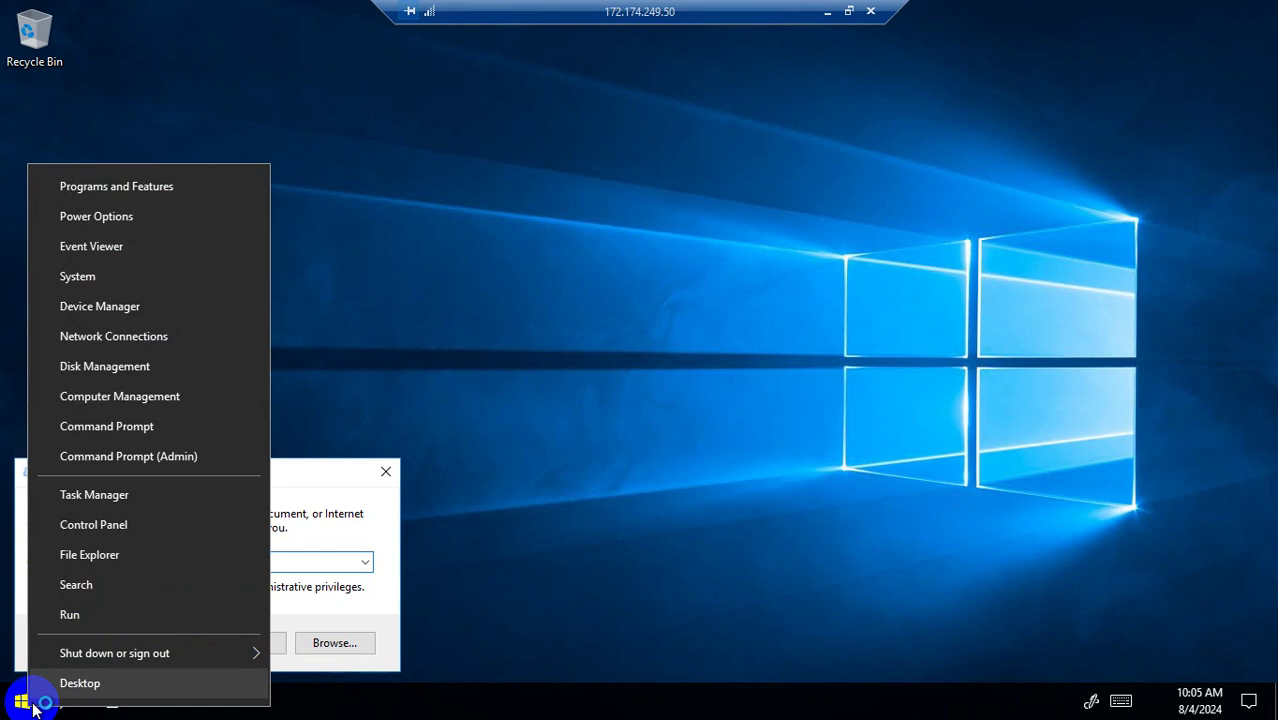
pyautogui.click(367, 523)
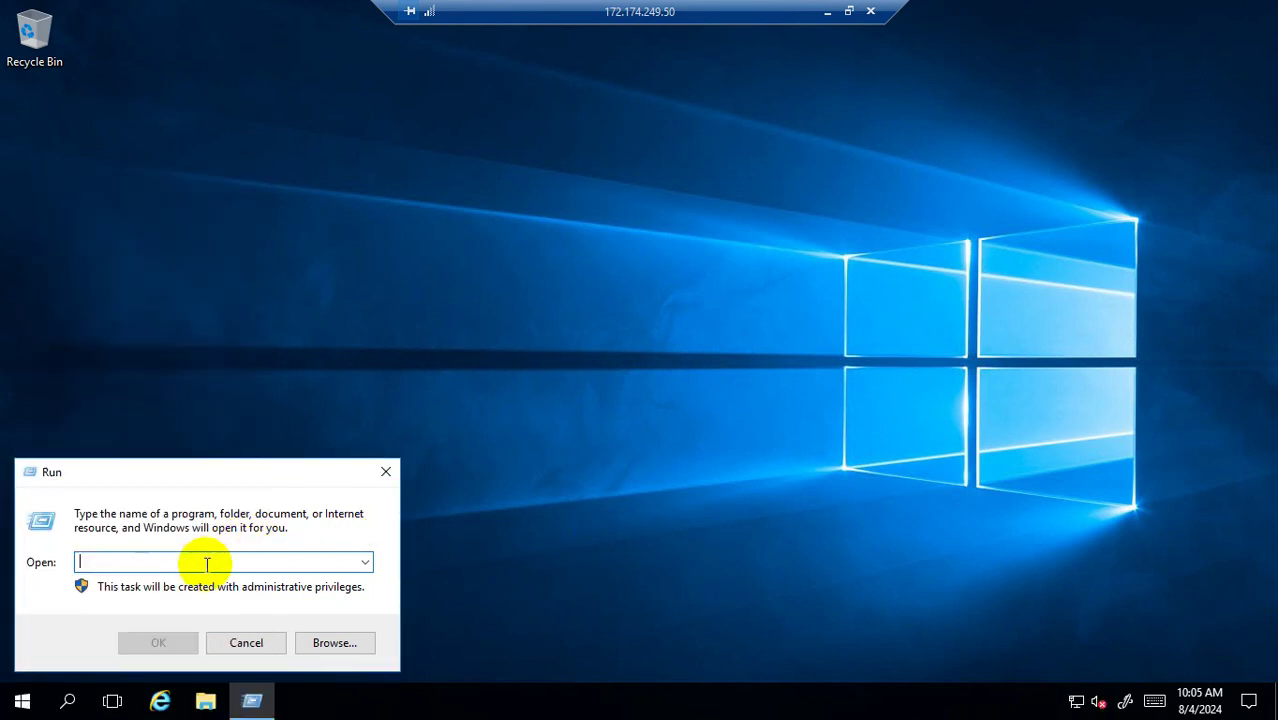
pyautogui.write('f')
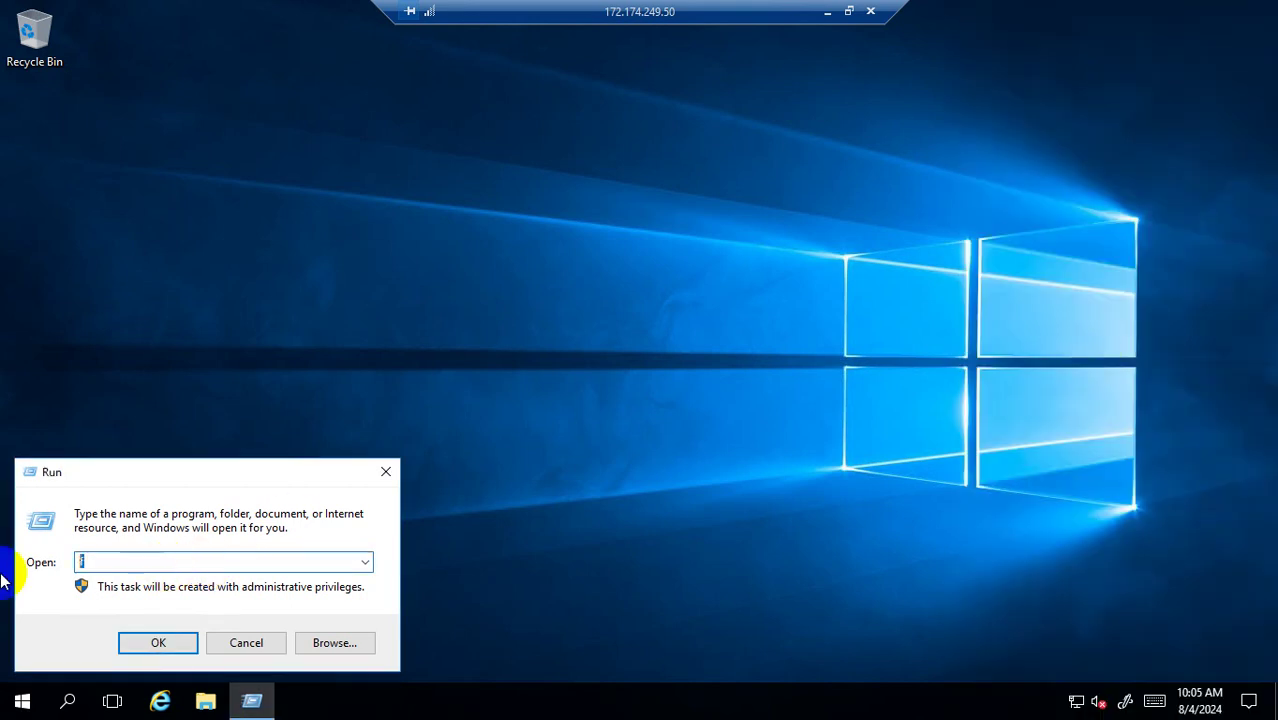
pyautogui.write('firewall.cpl')
pyautogui.press('Return')
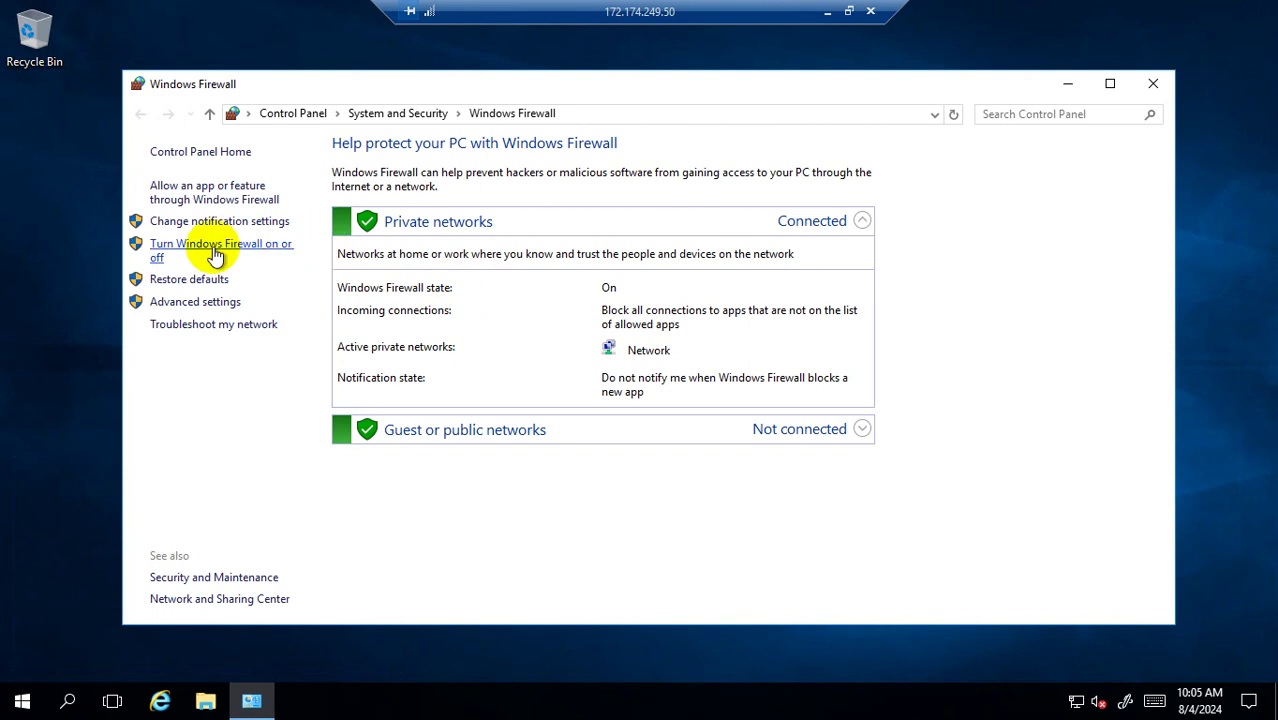
# Turn the firewall off for private and public networks, apply, and close the window.
pyautogui.click(215, 250)
pyautogui.click(434, 287)
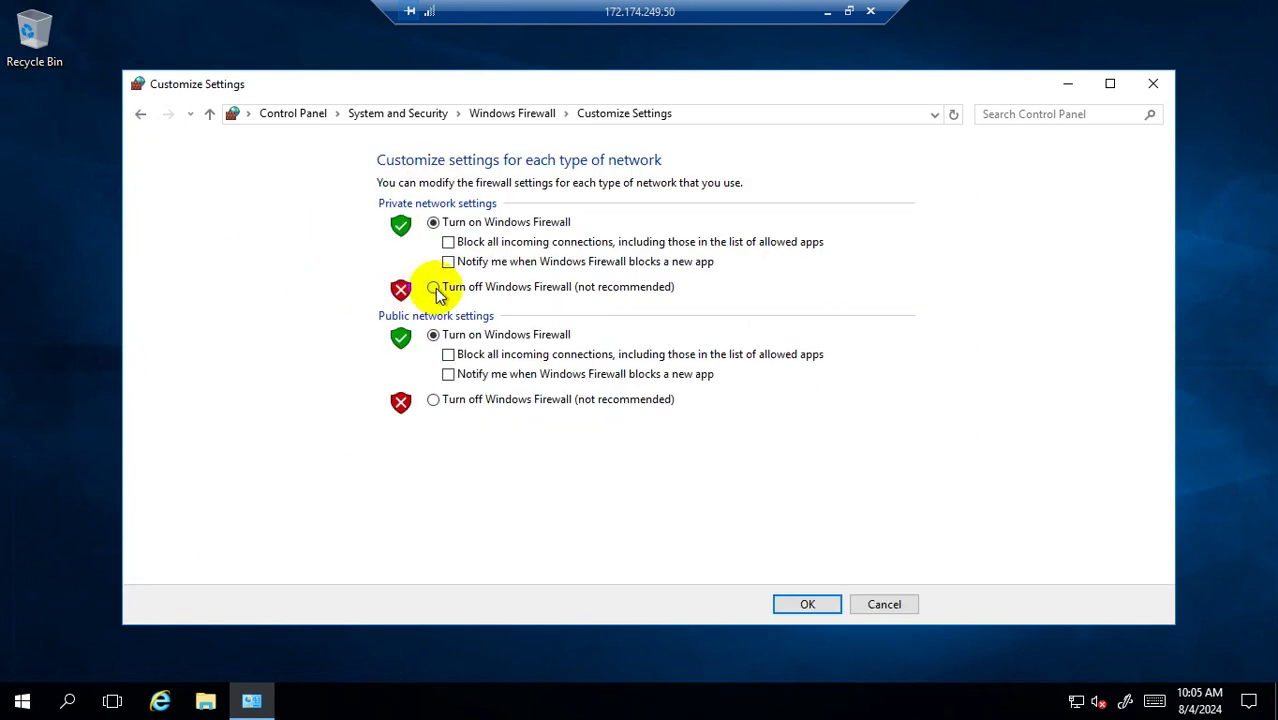
pyautogui.click(433, 399)
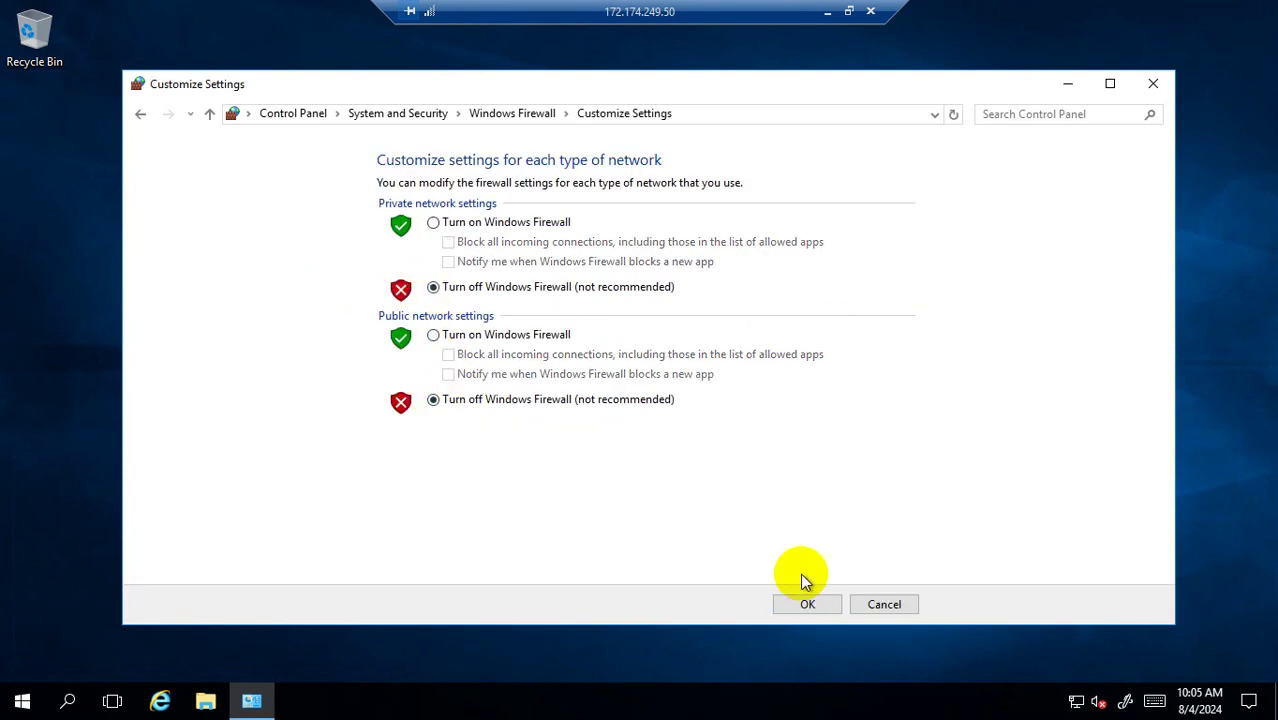
pyautogui.click(806, 604)
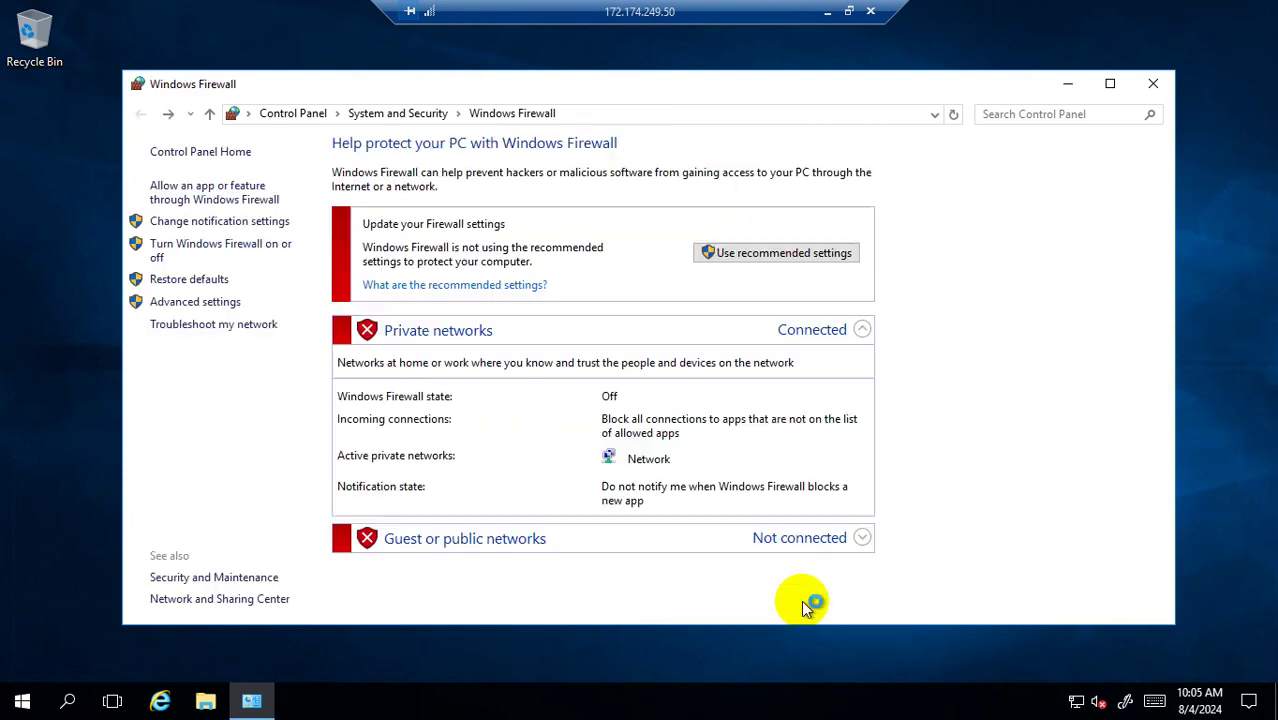
pyautogui.click(1155, 86)
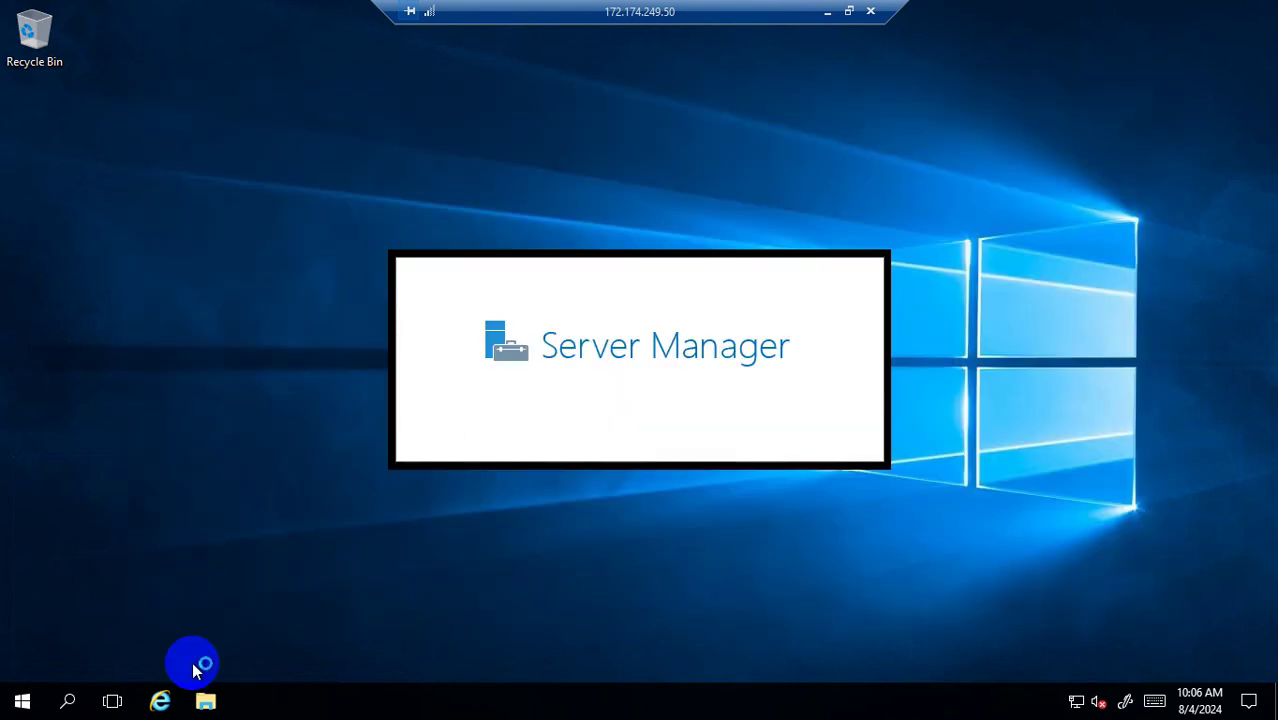
# Launch Server Manager on the VM by running servermanager.
pyautogui.rightClick(20, 700)
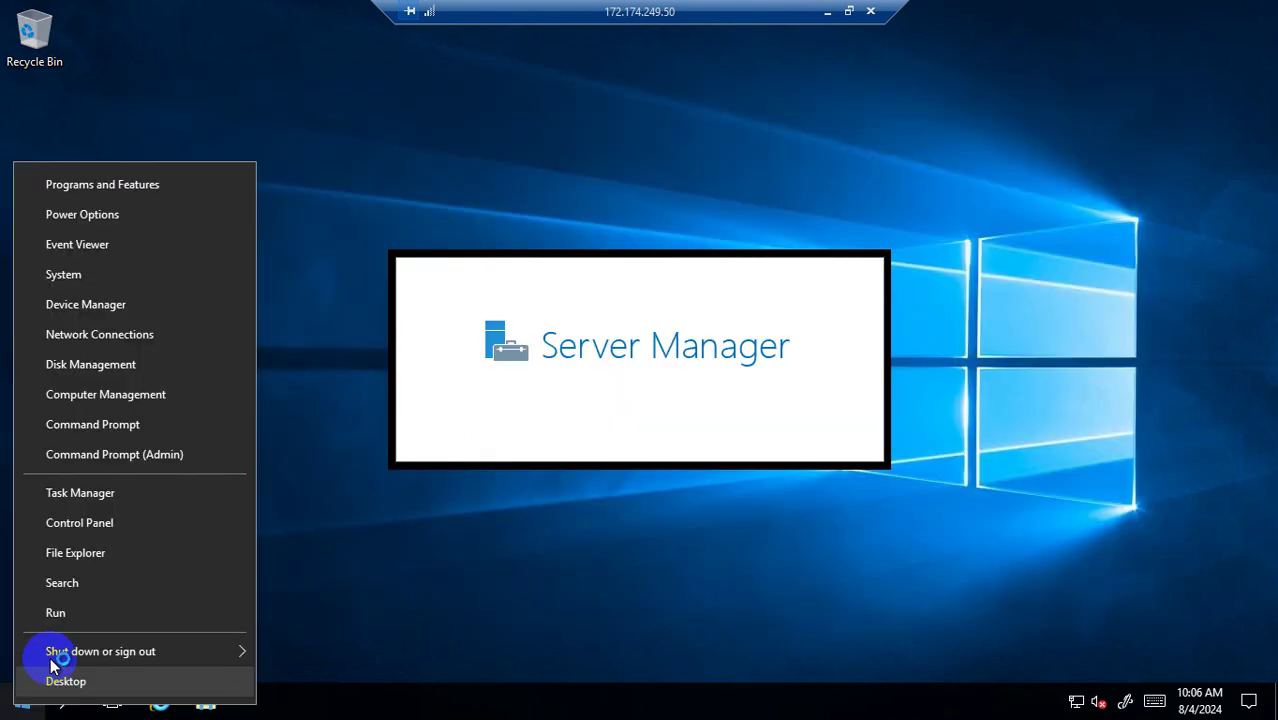
pyautogui.click(80, 610)
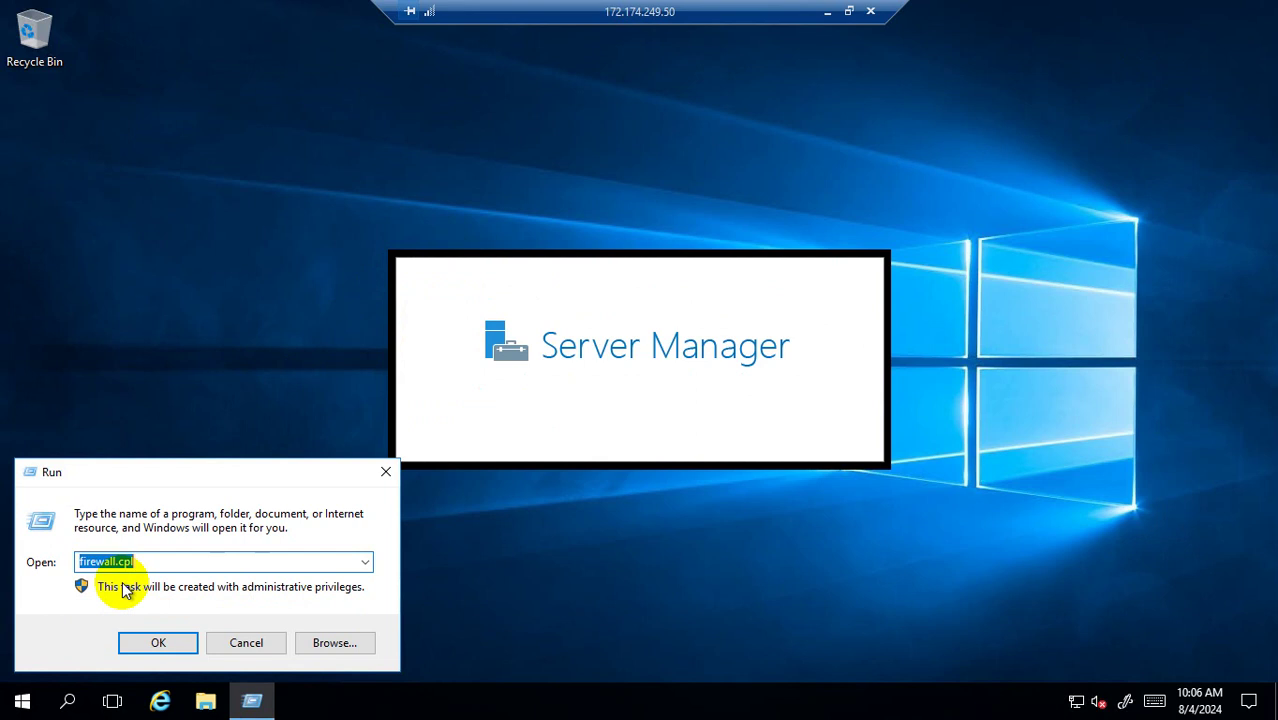
pyautogui.write('server')
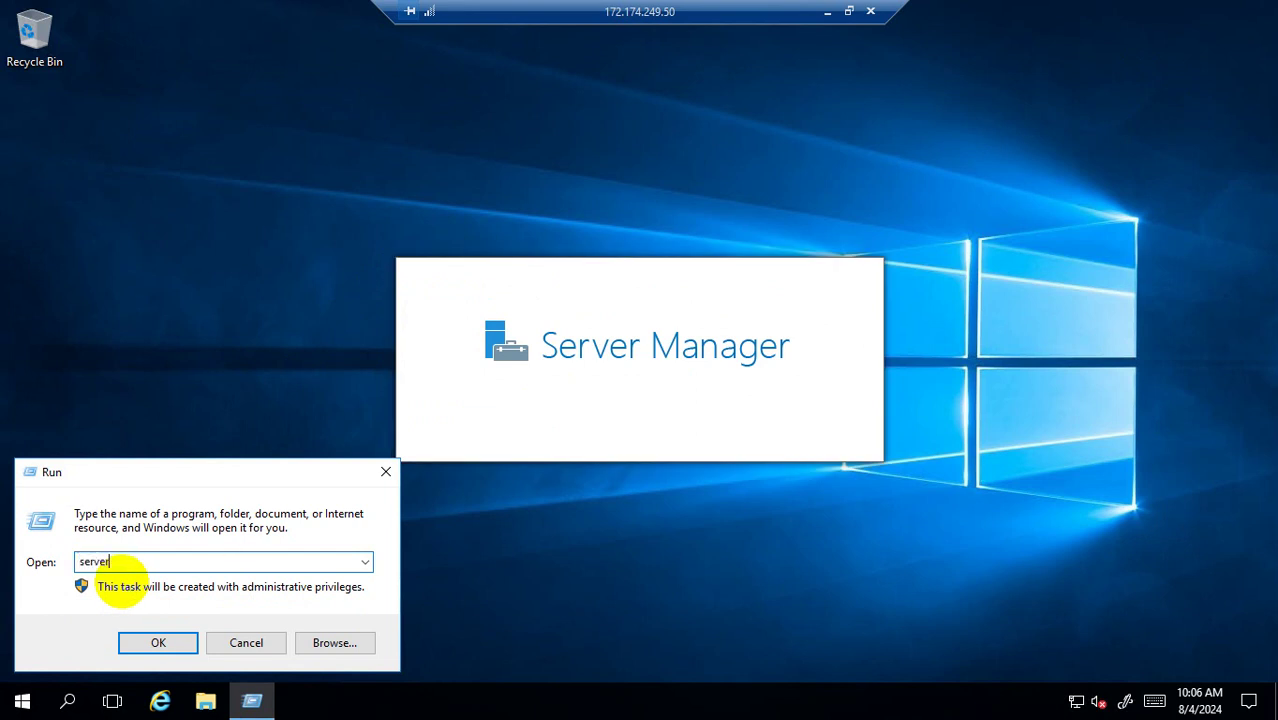
pyautogui.write('manager')
pyautogui.press('Return')
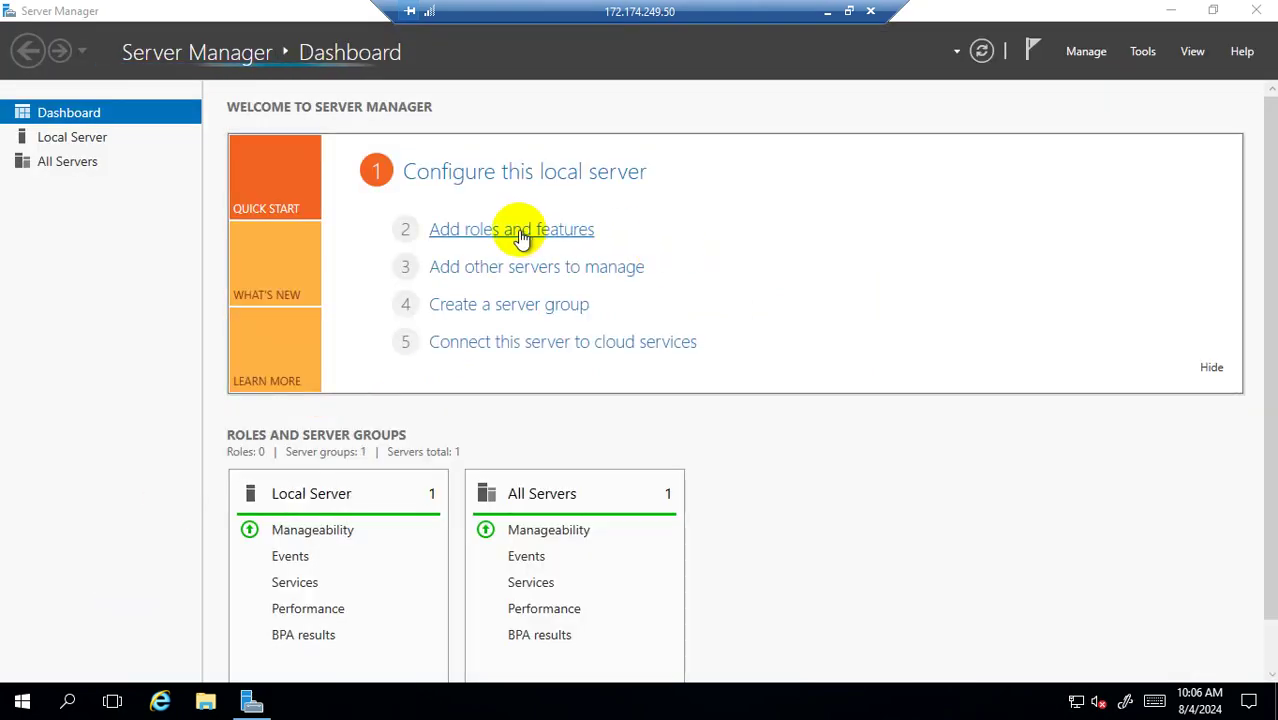
# Refresh the inventory data until collection finishes, then start the Add Roles and Features wizard.
pyautogui.click(520, 236)
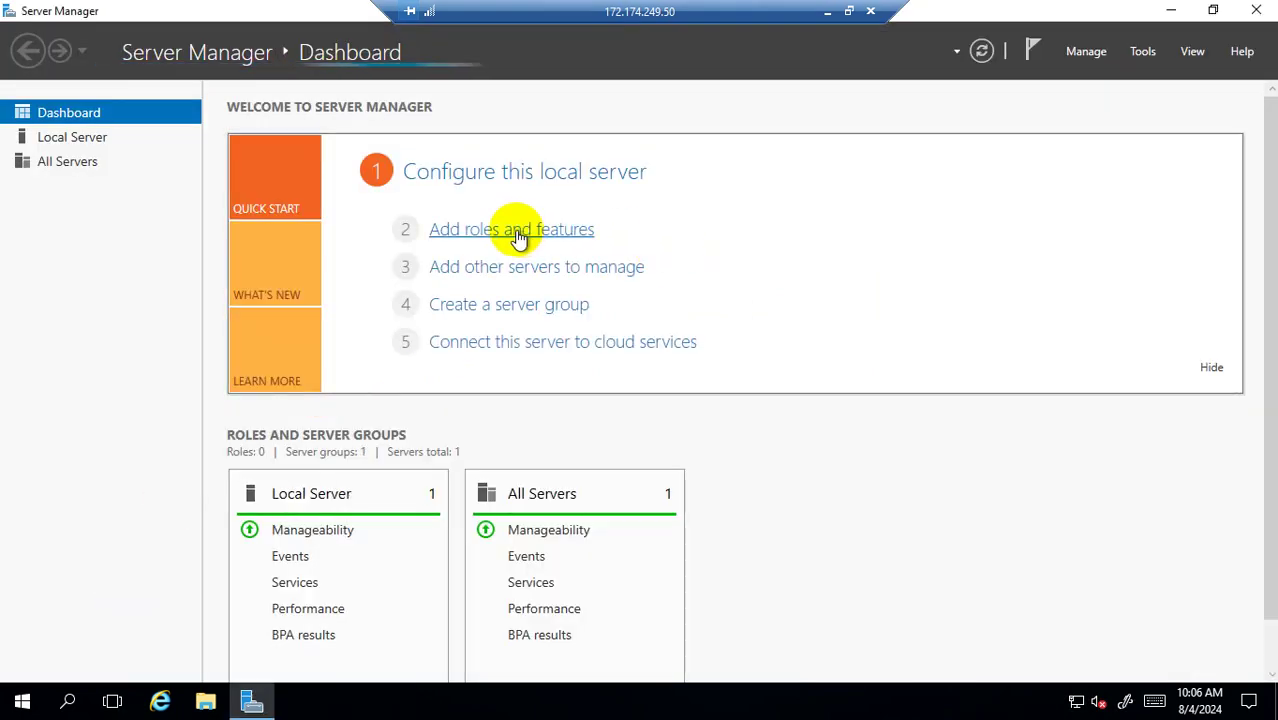
pyautogui.click(853, 301)
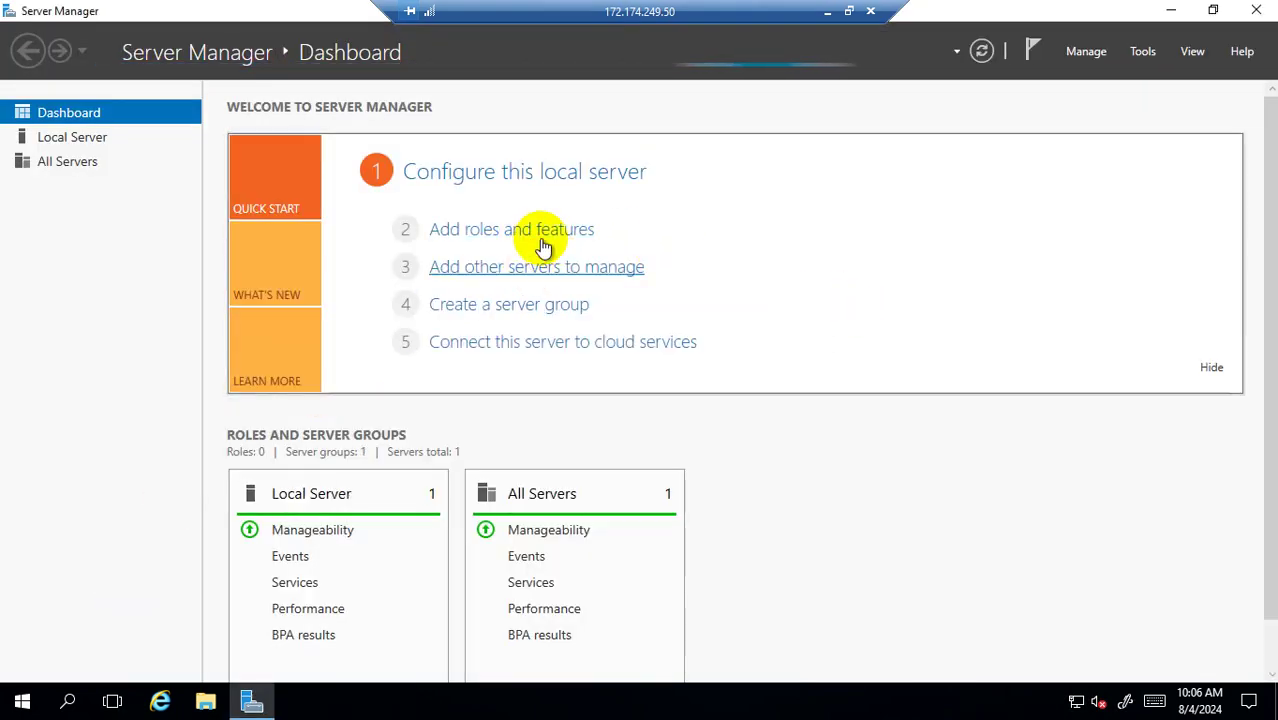
pyautogui.click(528, 234)
pyautogui.click(851, 301)
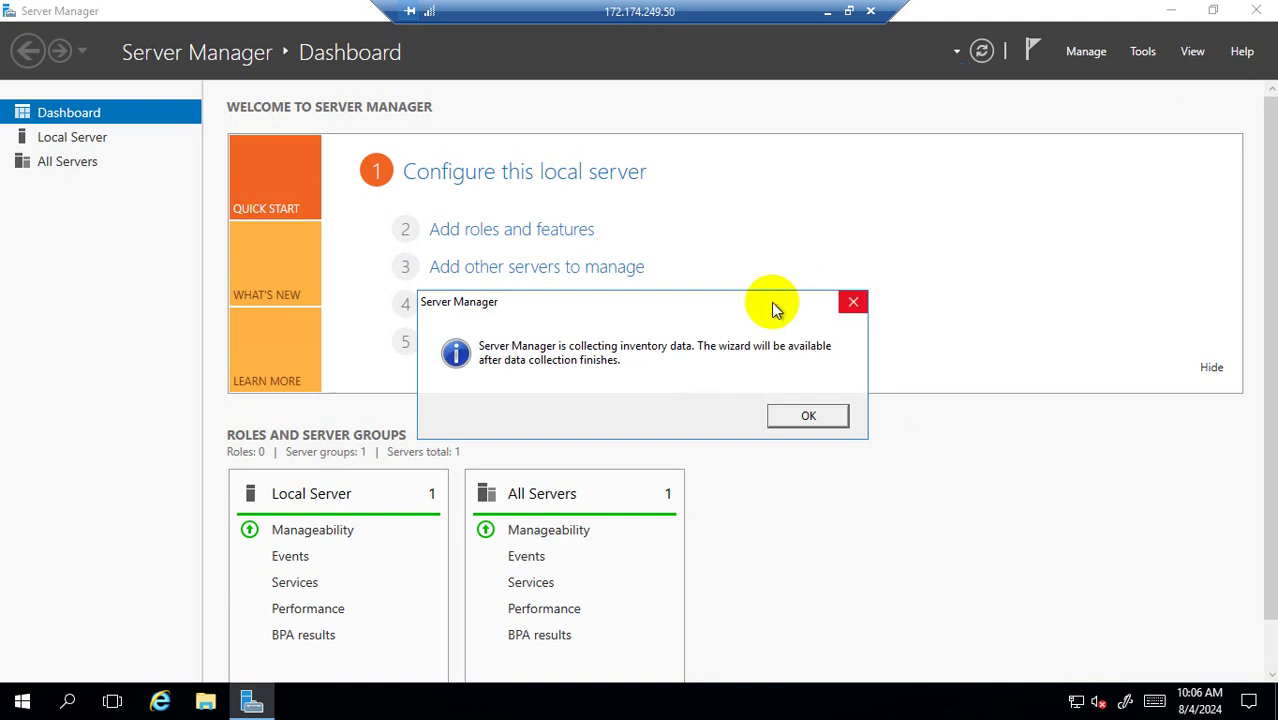
pyautogui.click(490, 232)
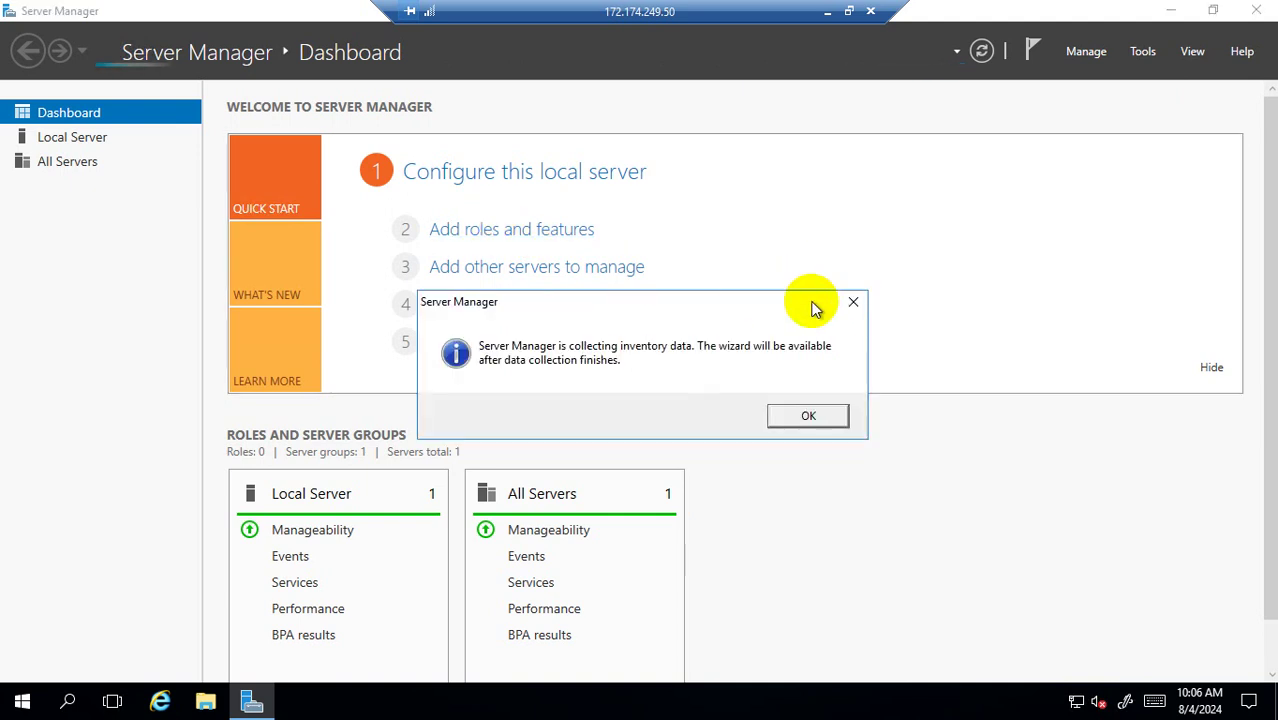
pyautogui.click(853, 301)
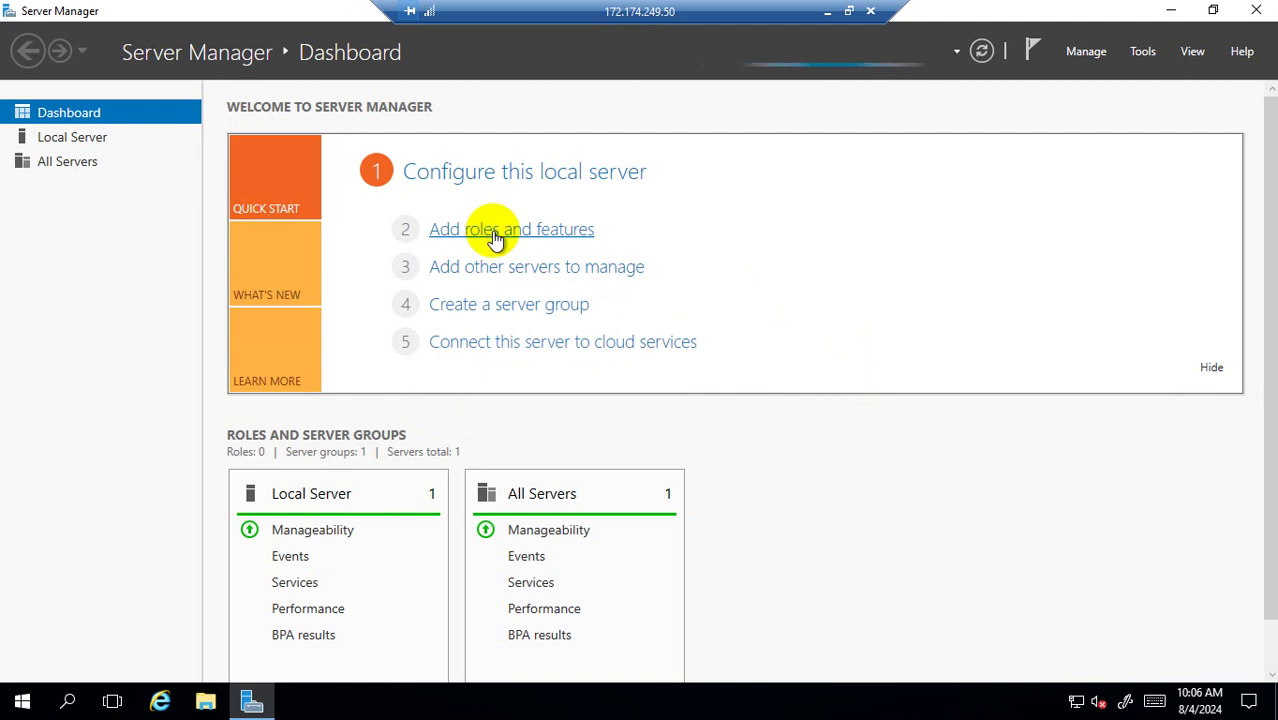
pyautogui.click(495, 232)
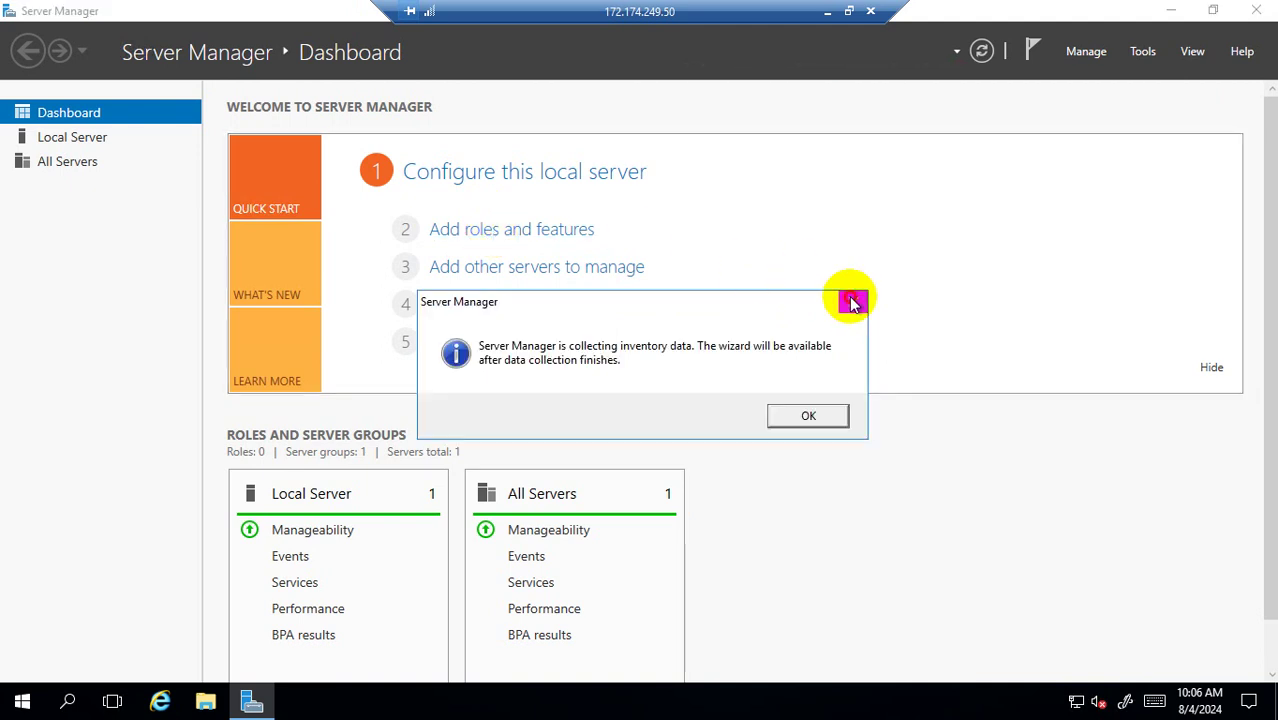
pyautogui.click(853, 302)
pyautogui.click(517, 235)
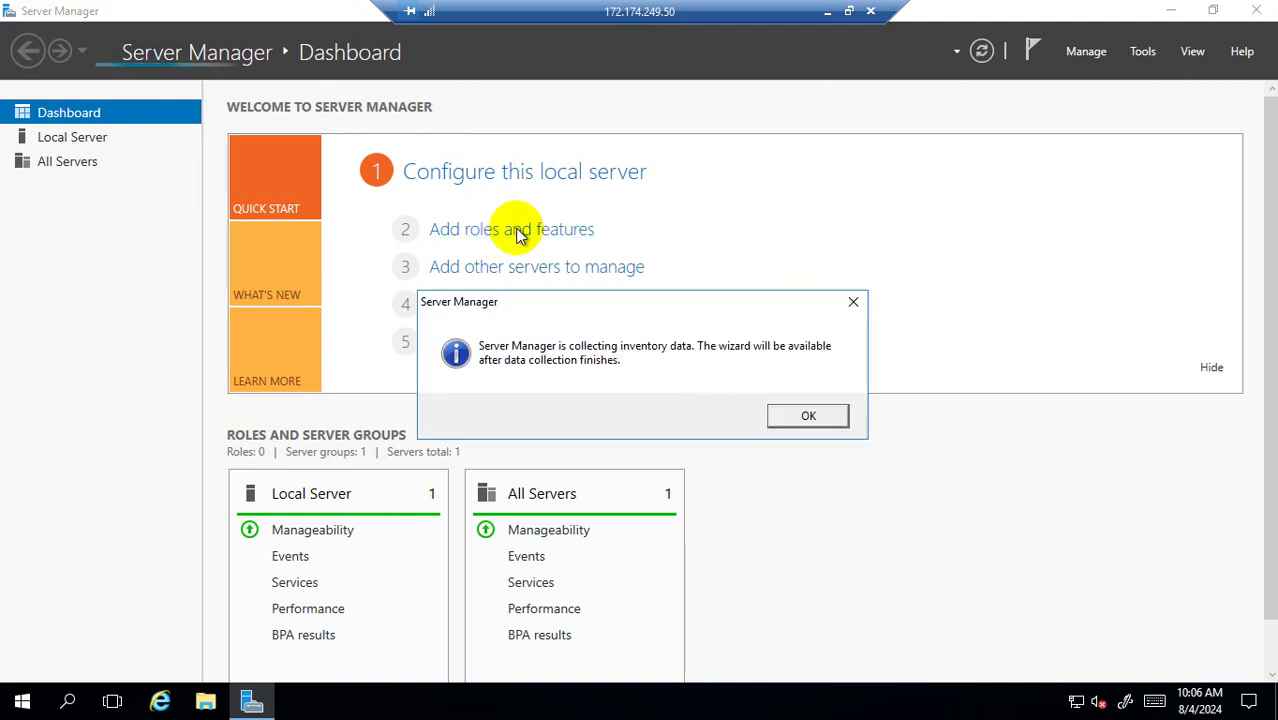
pyautogui.click(856, 303)
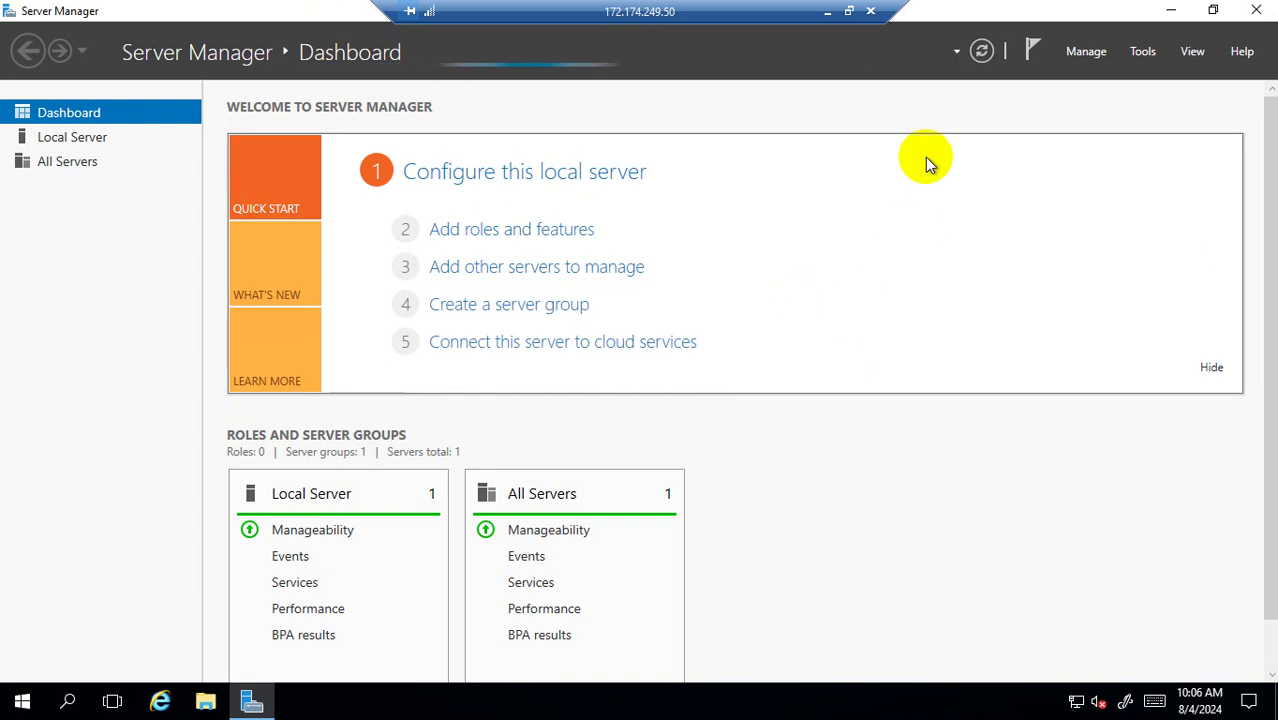
pyautogui.click(982, 54)
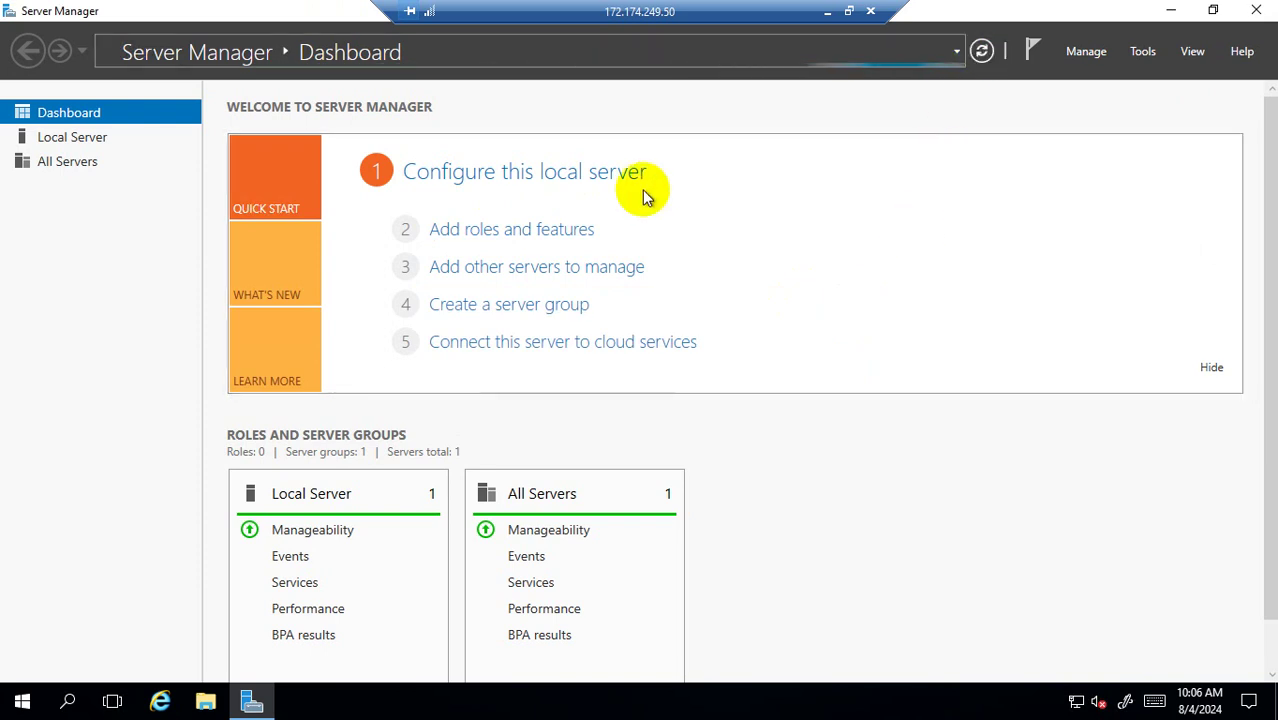
pyautogui.click(515, 235)
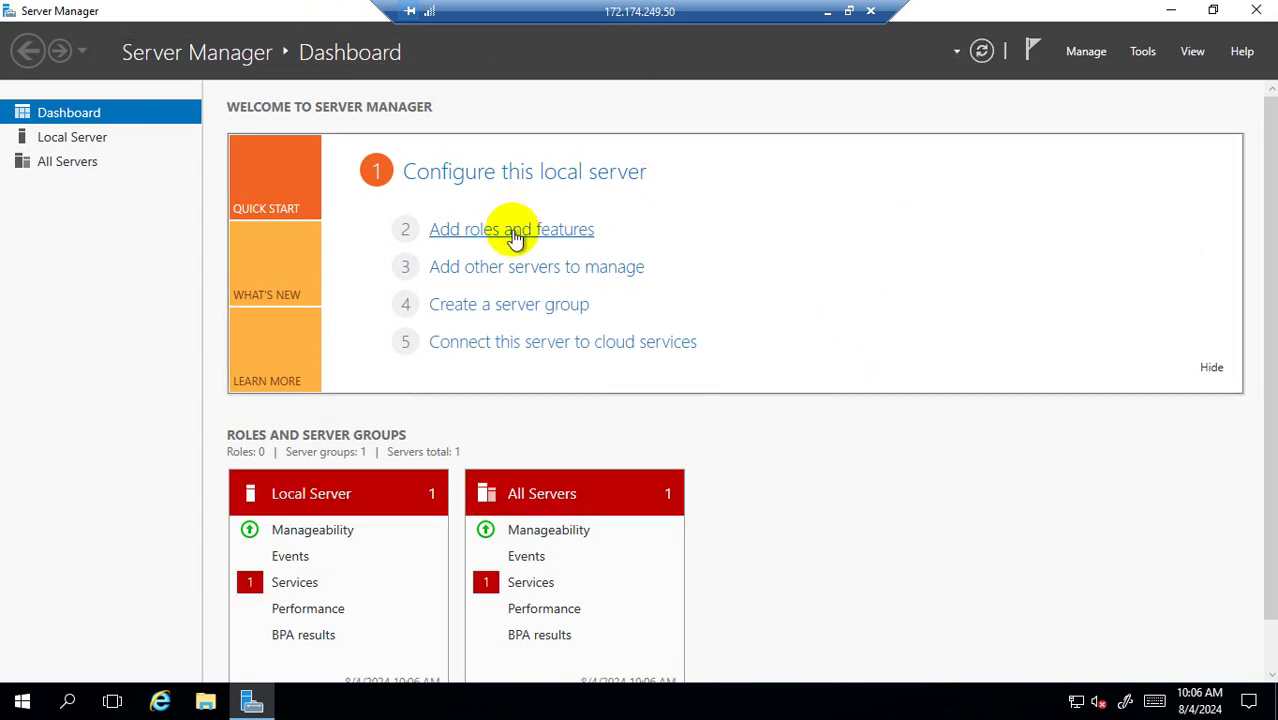
# Choose role-based installation on videosvr and select Web Server (IIS) with its management tools.
pyautogui.click(548, 532)
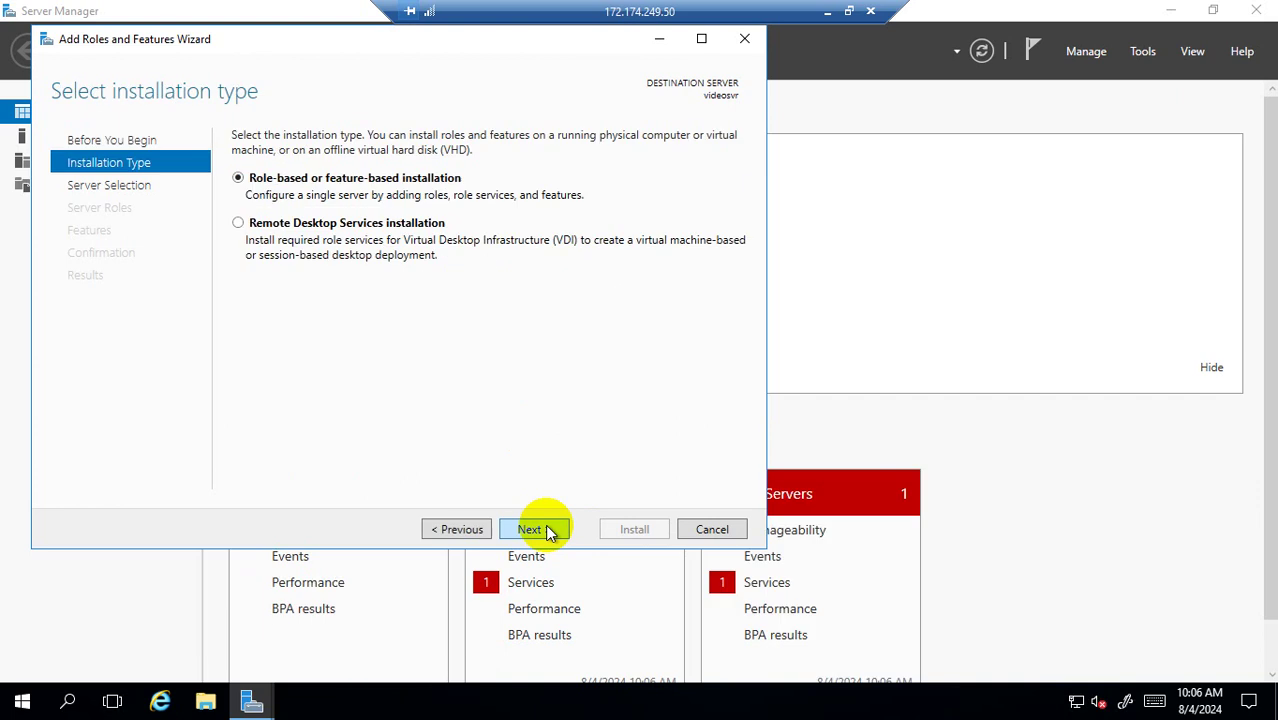
pyautogui.click(548, 532)
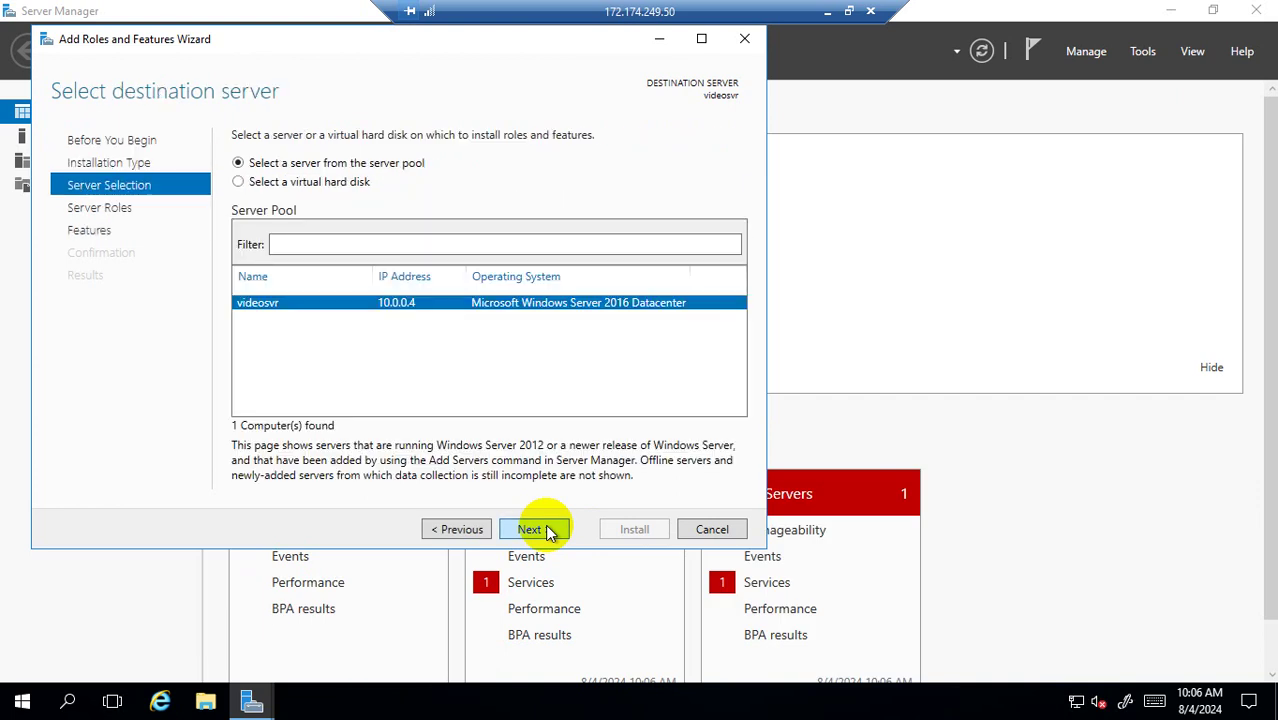
pyautogui.click(548, 532)
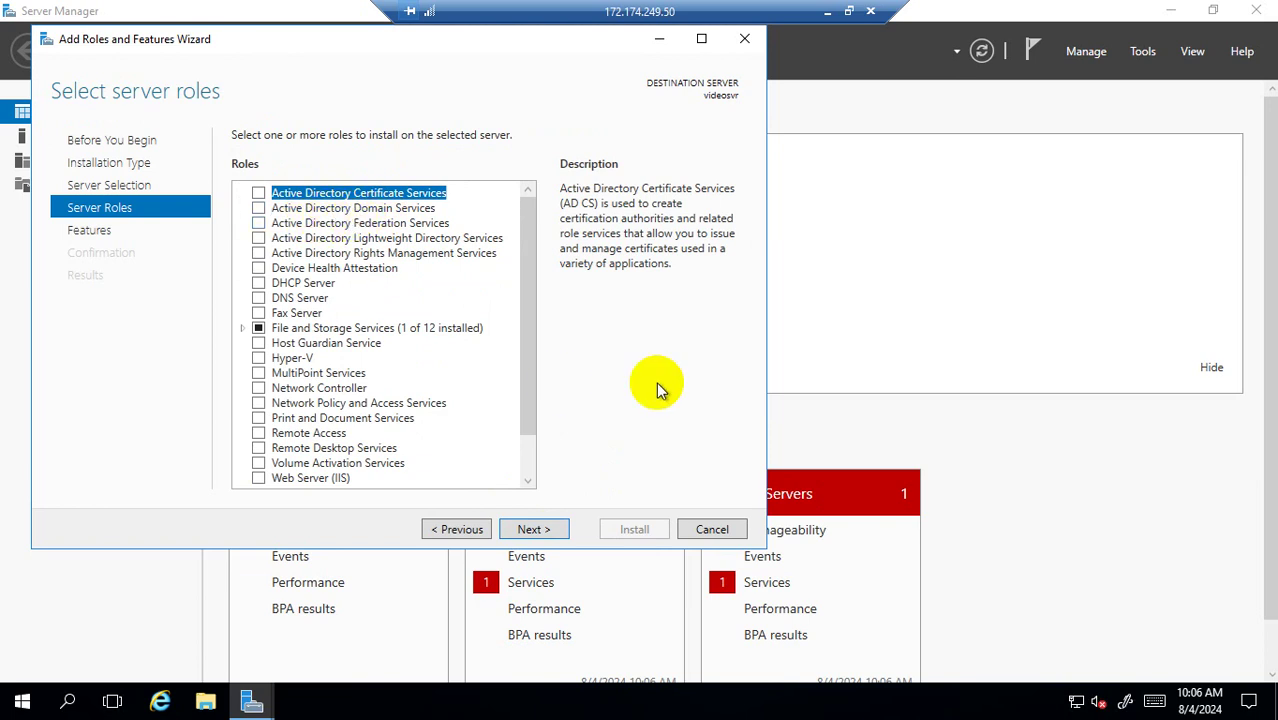
pyautogui.click(537, 405)
pyautogui.scroll(-1, 540, 408)
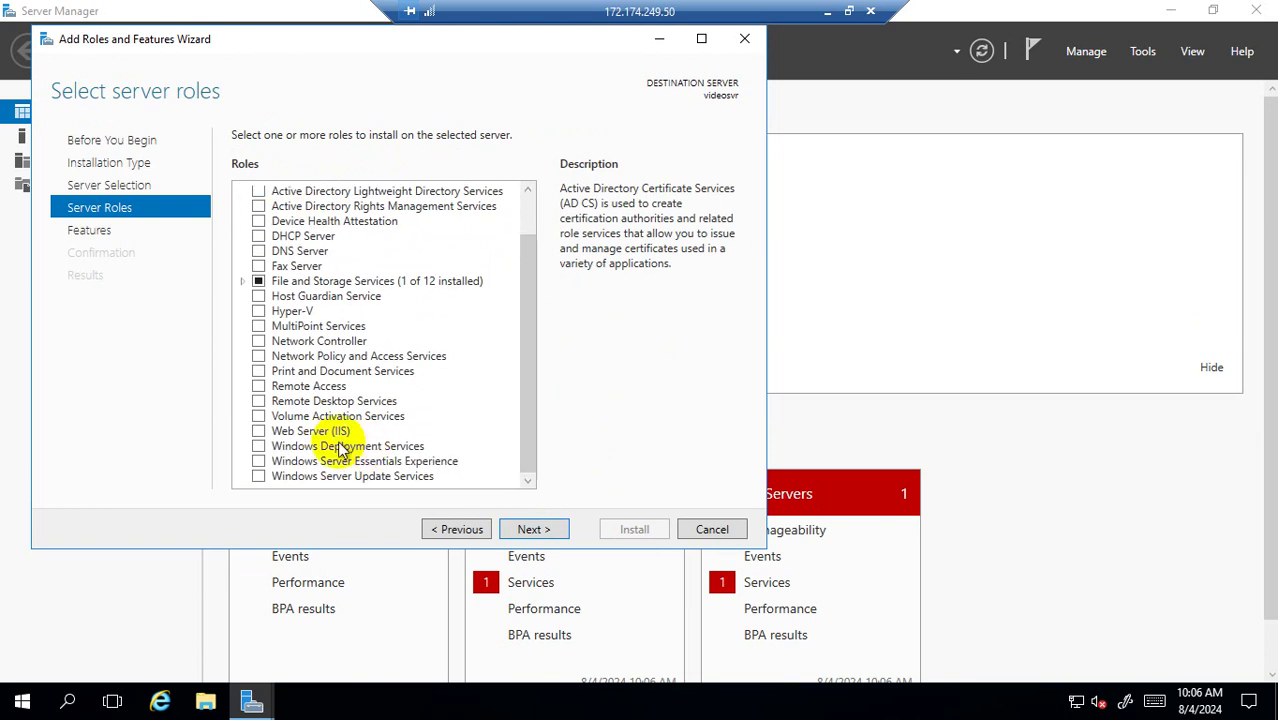
pyautogui.click(258, 431)
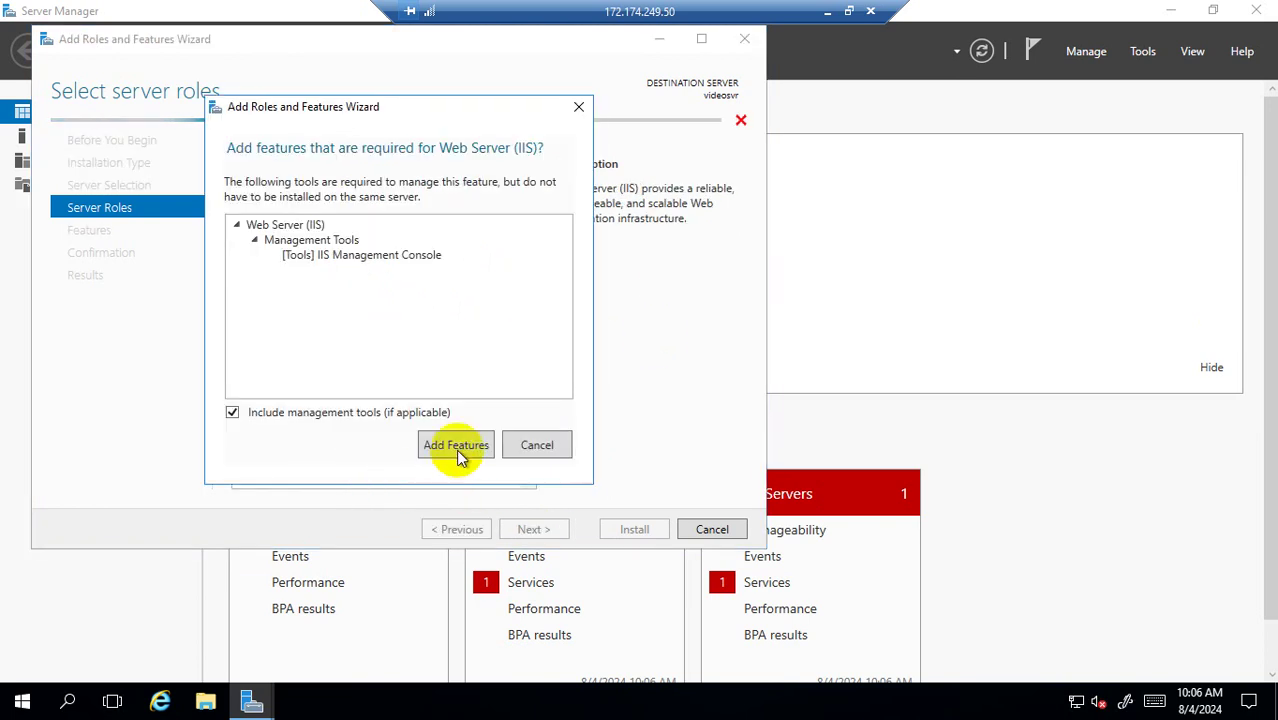
pyautogui.click(454, 443)
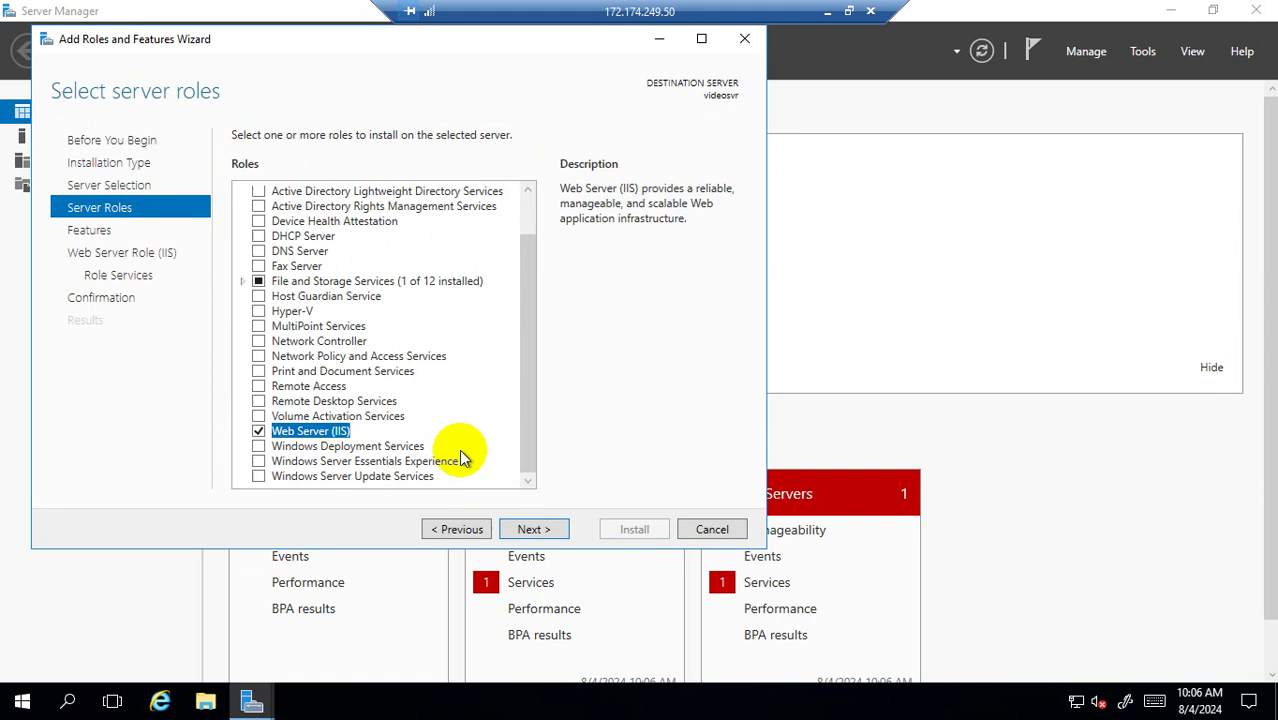
# Accept the default features and IIS role services, then begin the installation.
pyautogui.click(542, 528)
pyautogui.click(459, 530)
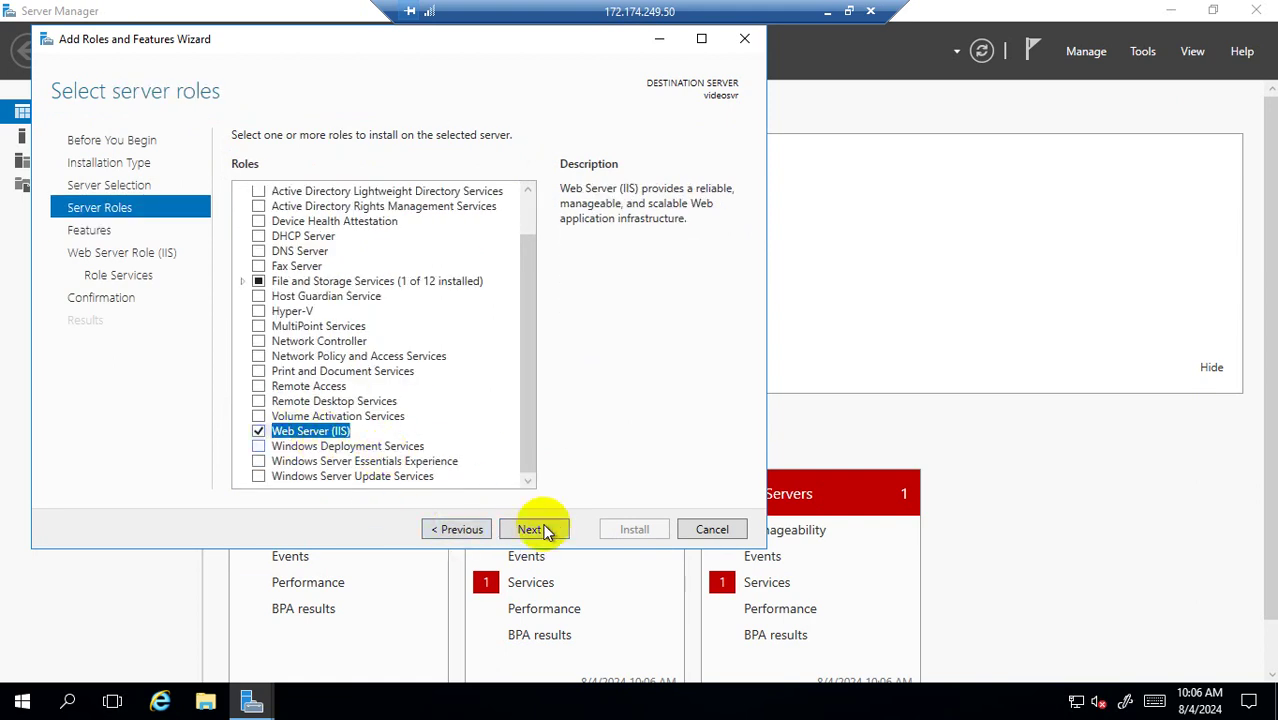
pyautogui.click(547, 529)
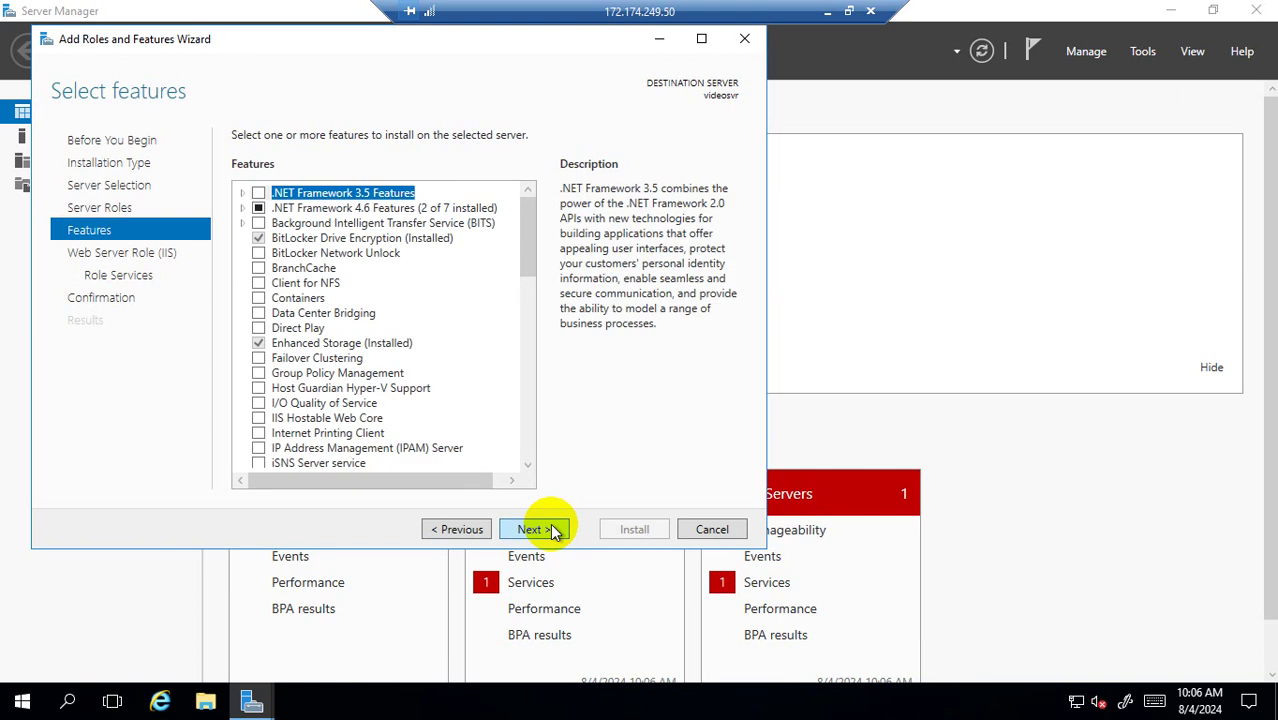
pyautogui.click(553, 530)
pyautogui.click(553, 530)
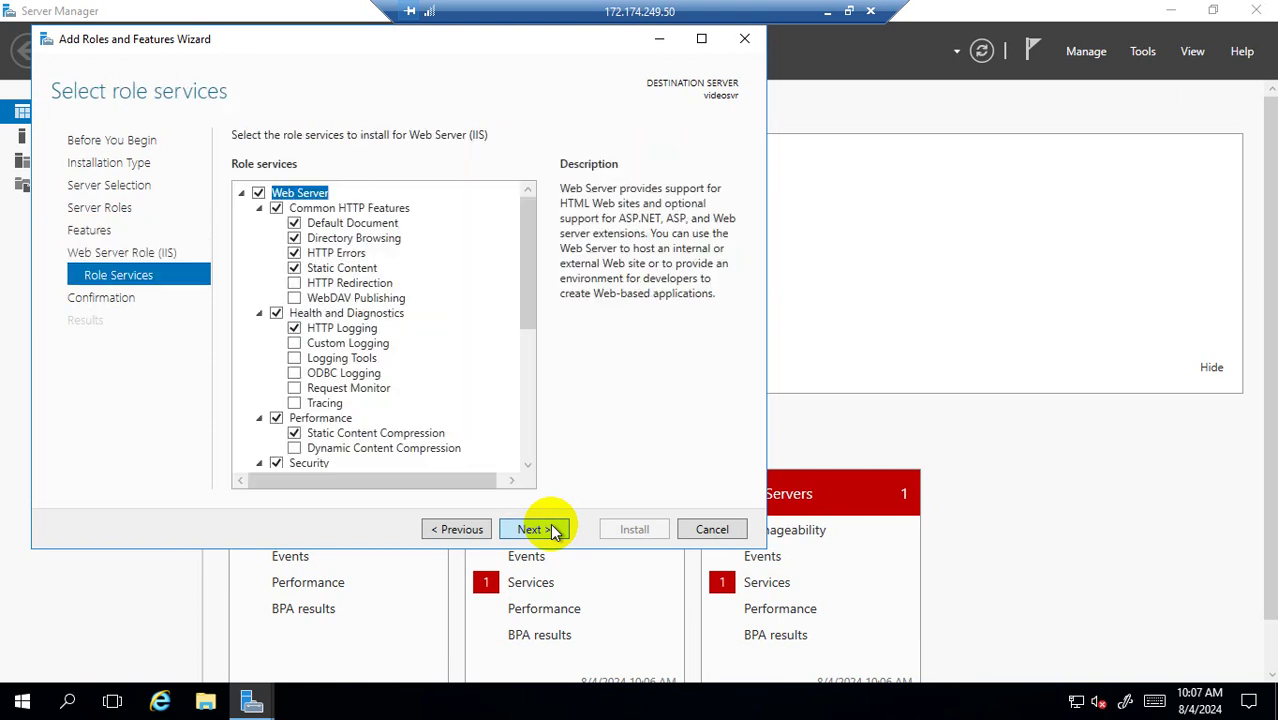
pyautogui.click(553, 530)
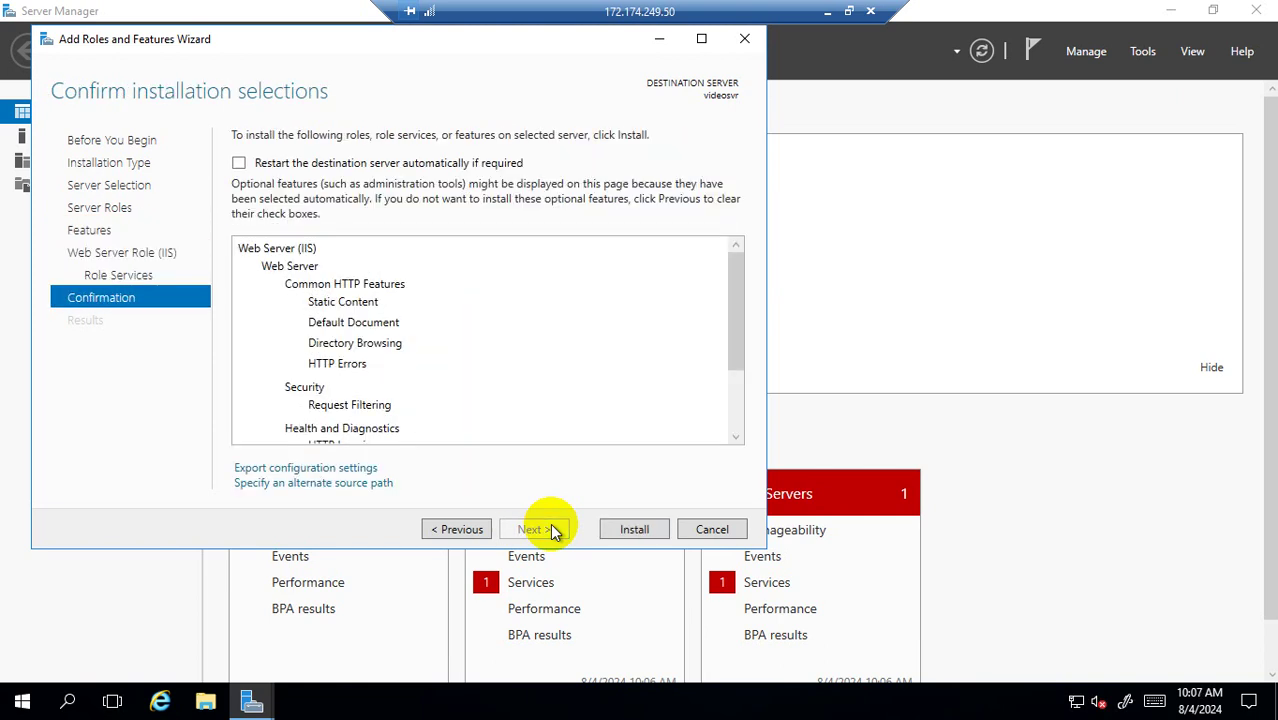
pyautogui.click(636, 530)
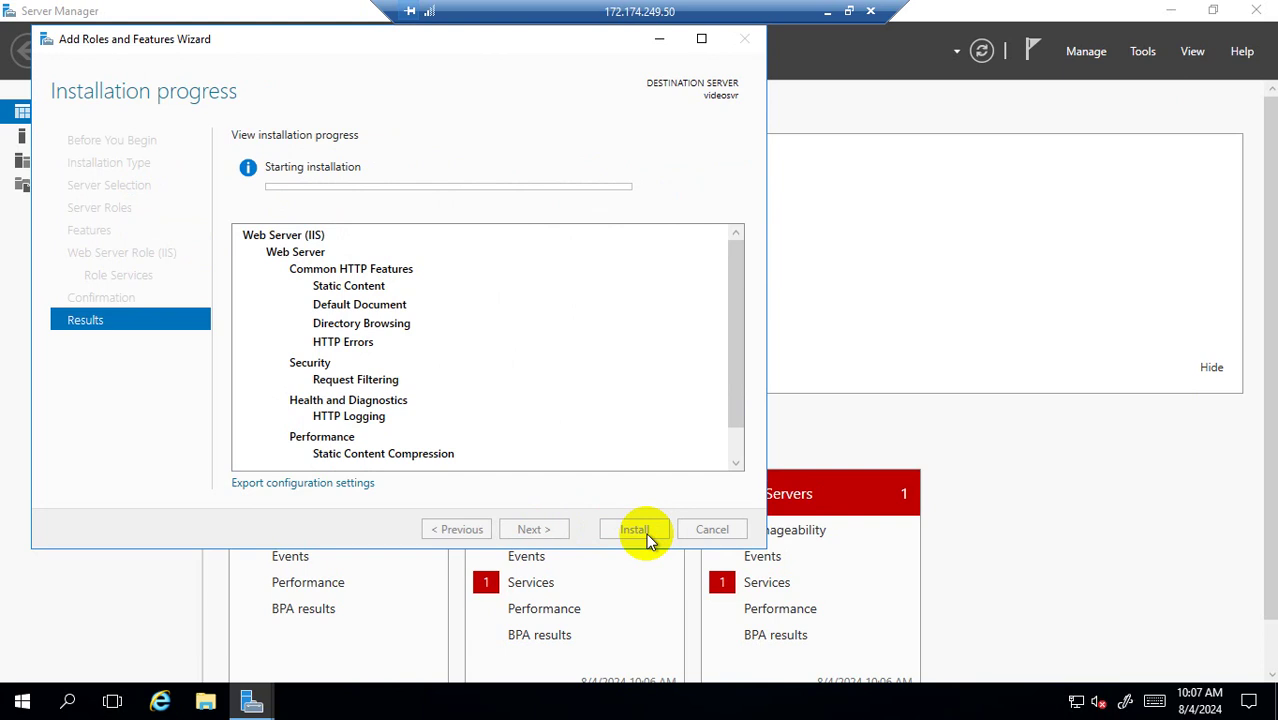
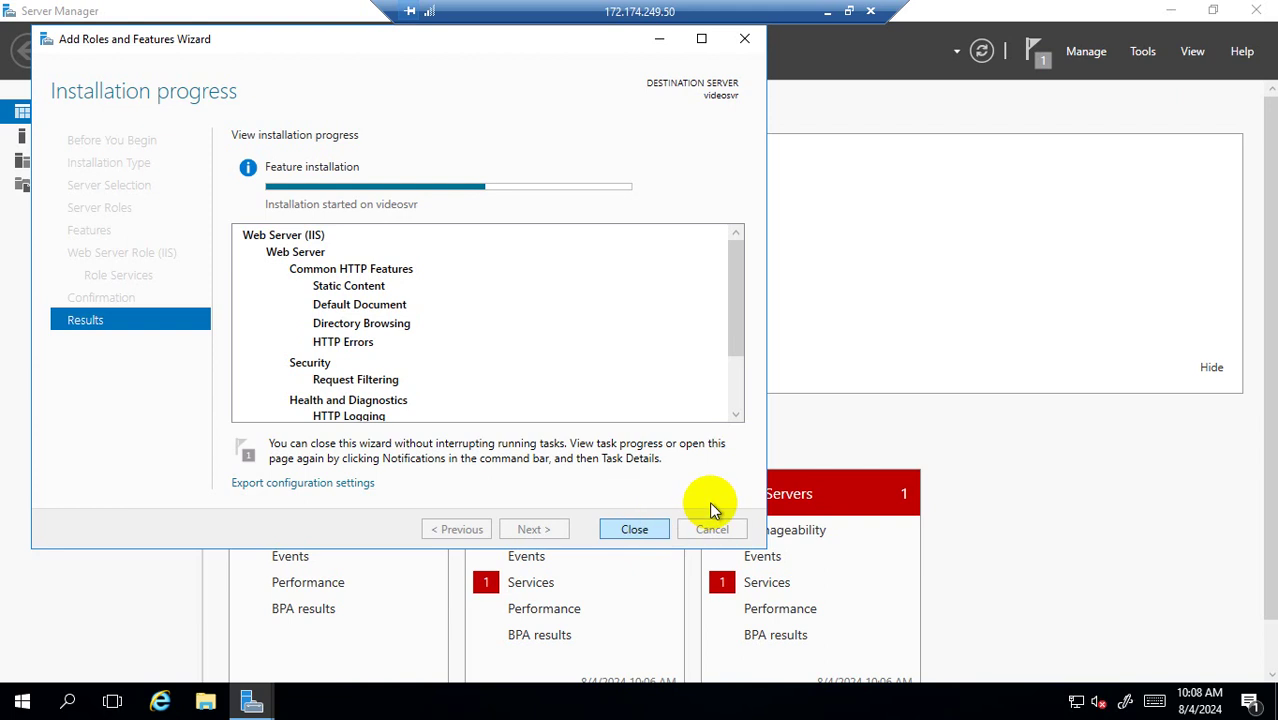
# Minimize the Remote Desktop window to bring back videosvr's Connect page in the Azure portal.
pyautogui.click(827, 12)
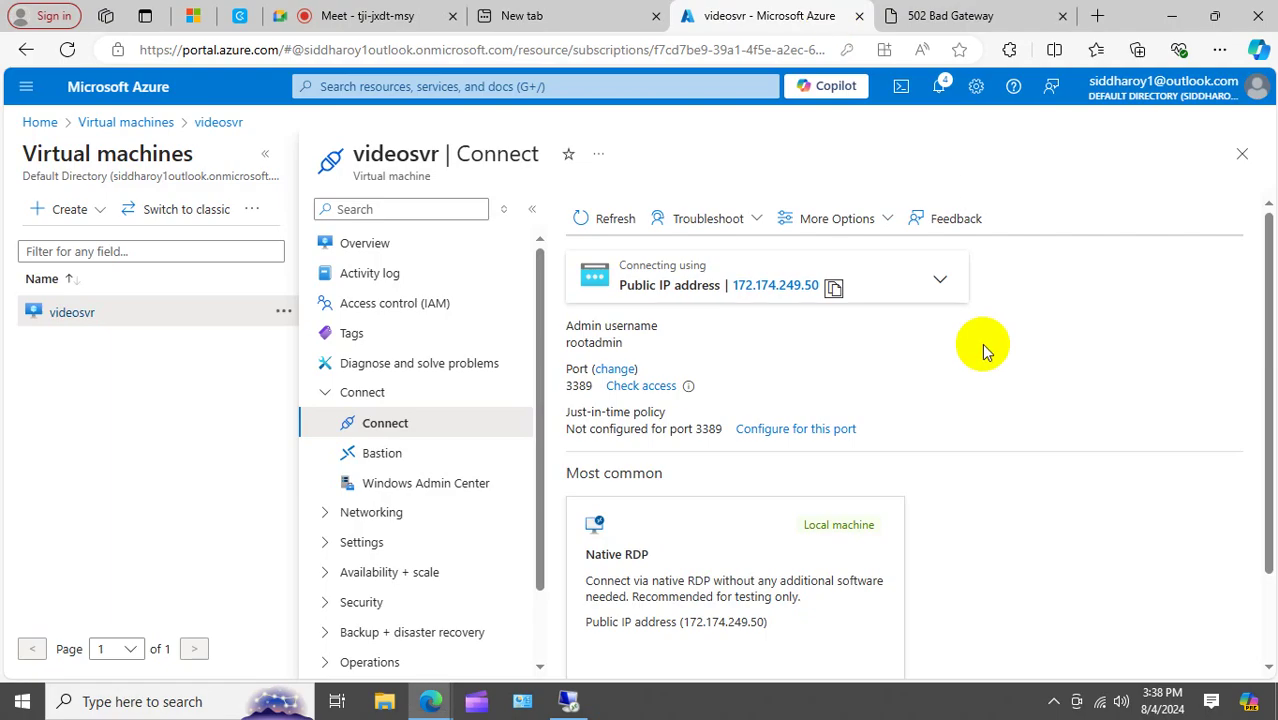
# From the Virtual machines list, start a new virtual machine and choose resource group RG1.
pyautogui.click(126, 122)
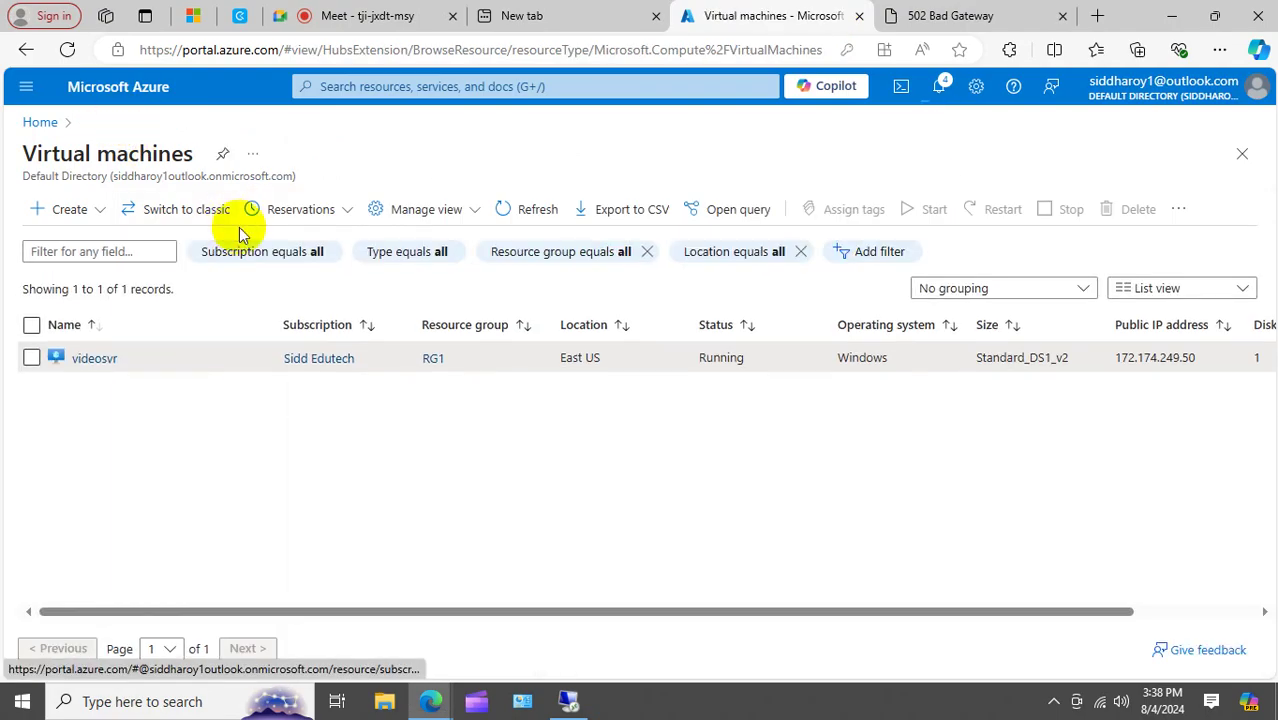
pyautogui.click(76, 214)
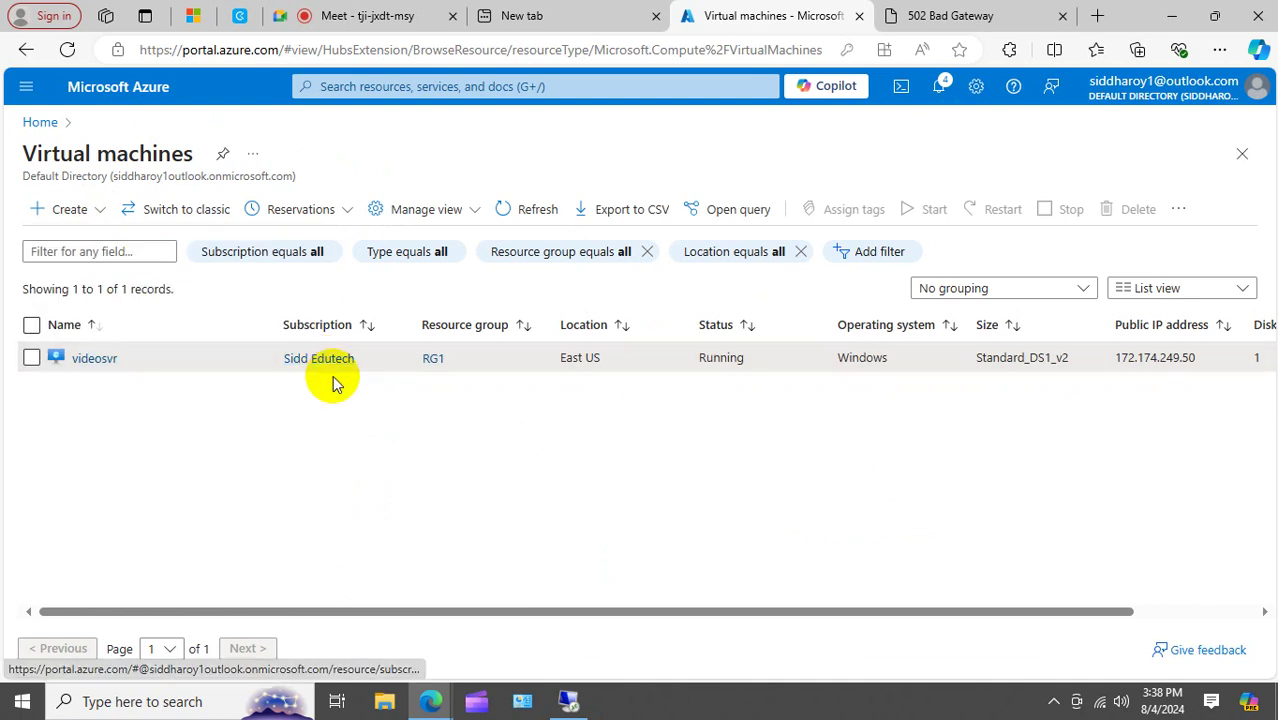
pyautogui.scroll(-2, 343, 495)
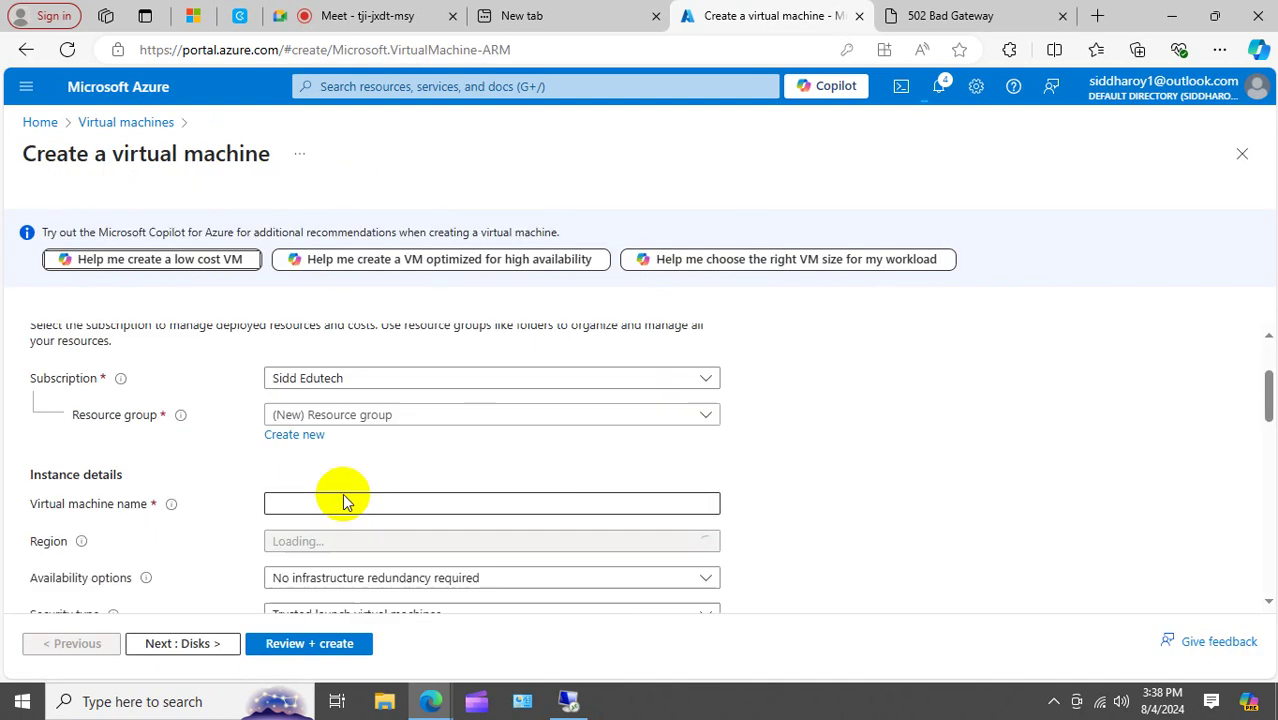
pyautogui.click(378, 384)
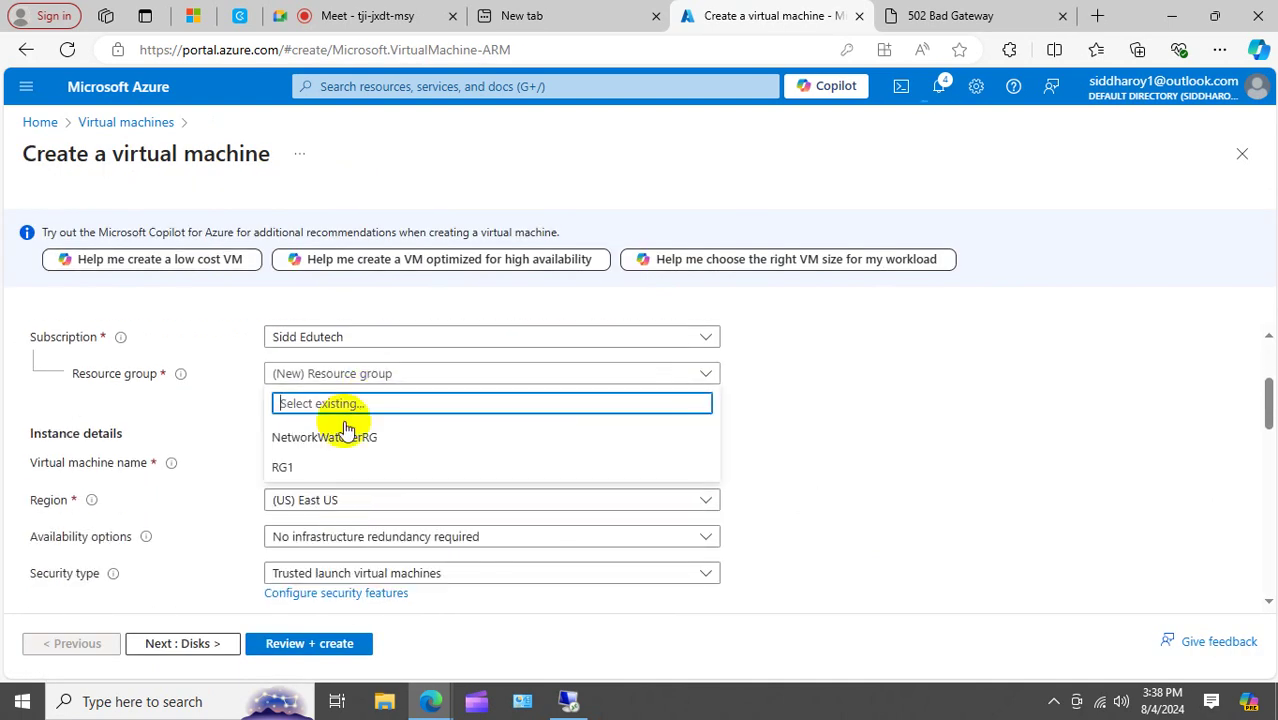
pyautogui.click(305, 465)
# Name the new virtual machine 'Image', with a capital I.
pyautogui.click(335, 462)
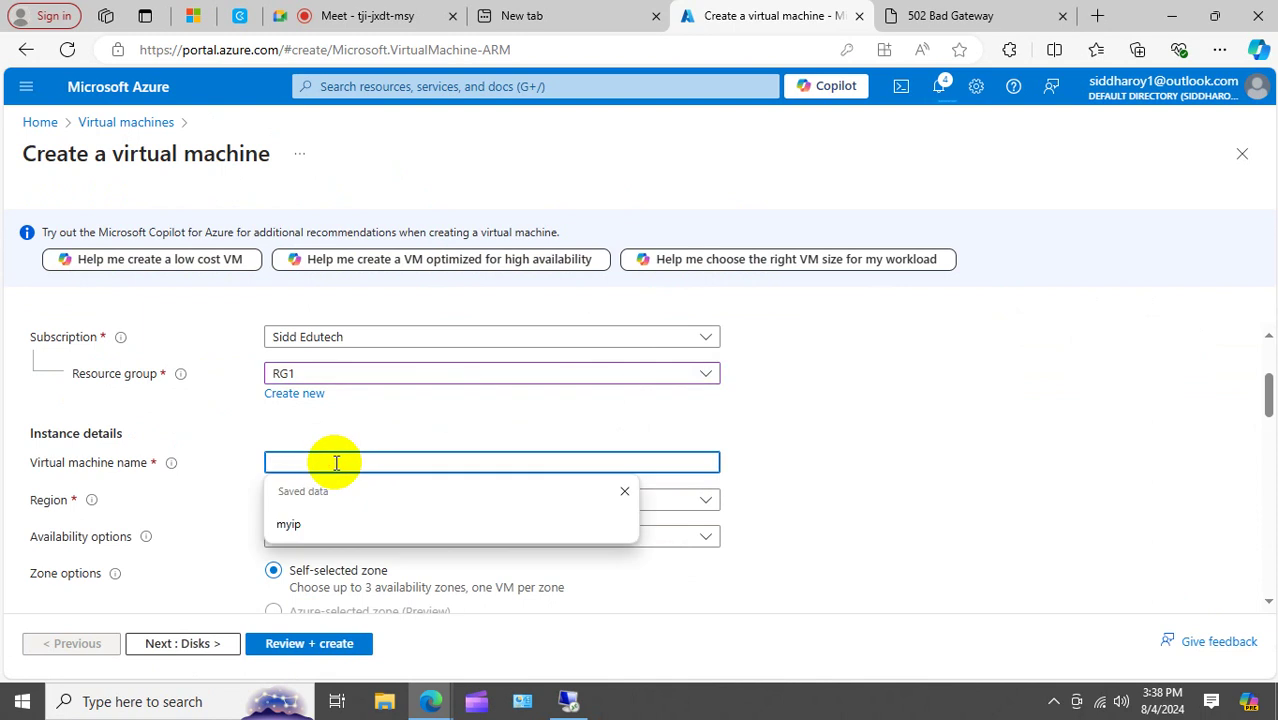
pyautogui.write('i')
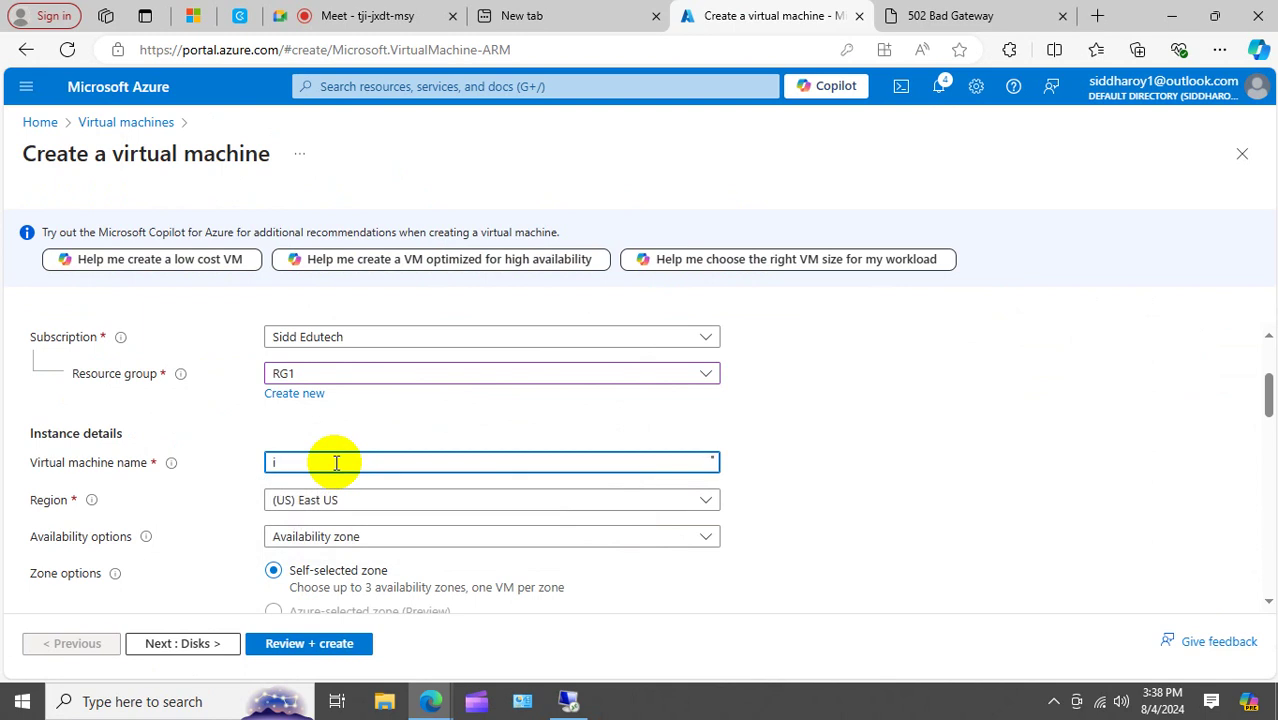
pyautogui.press('BackSpace')
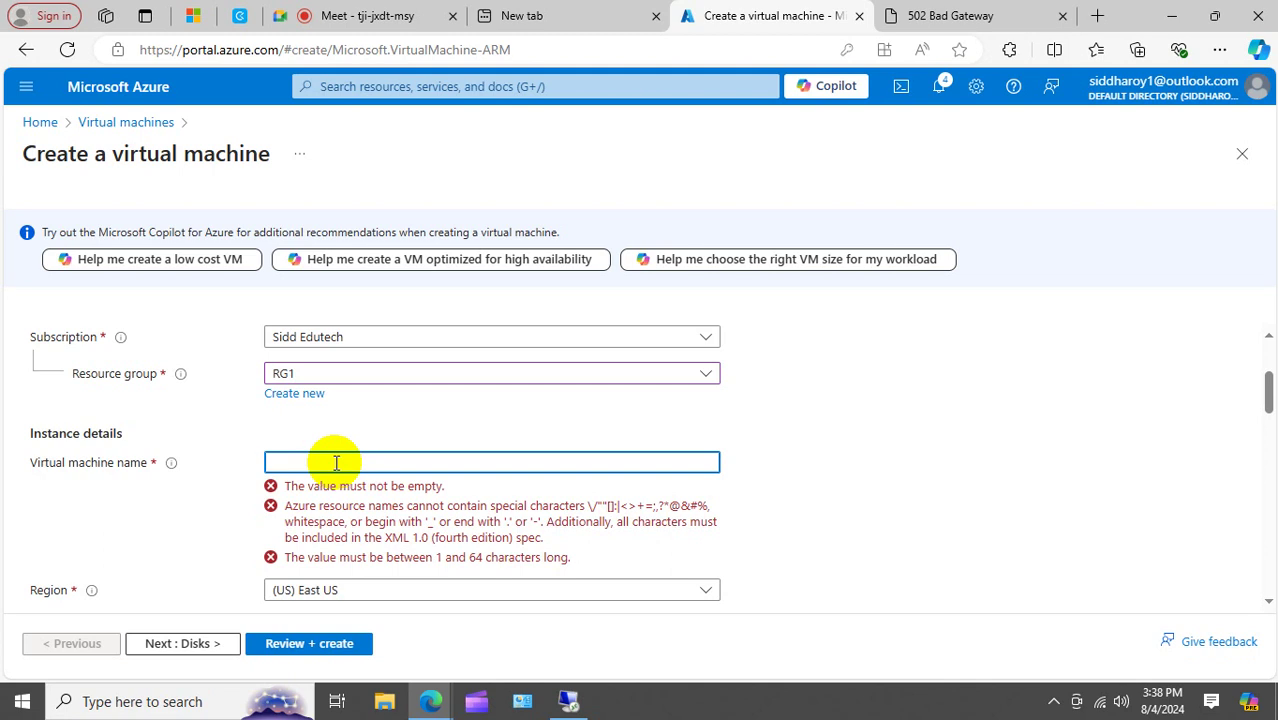
pyautogui.write('i')
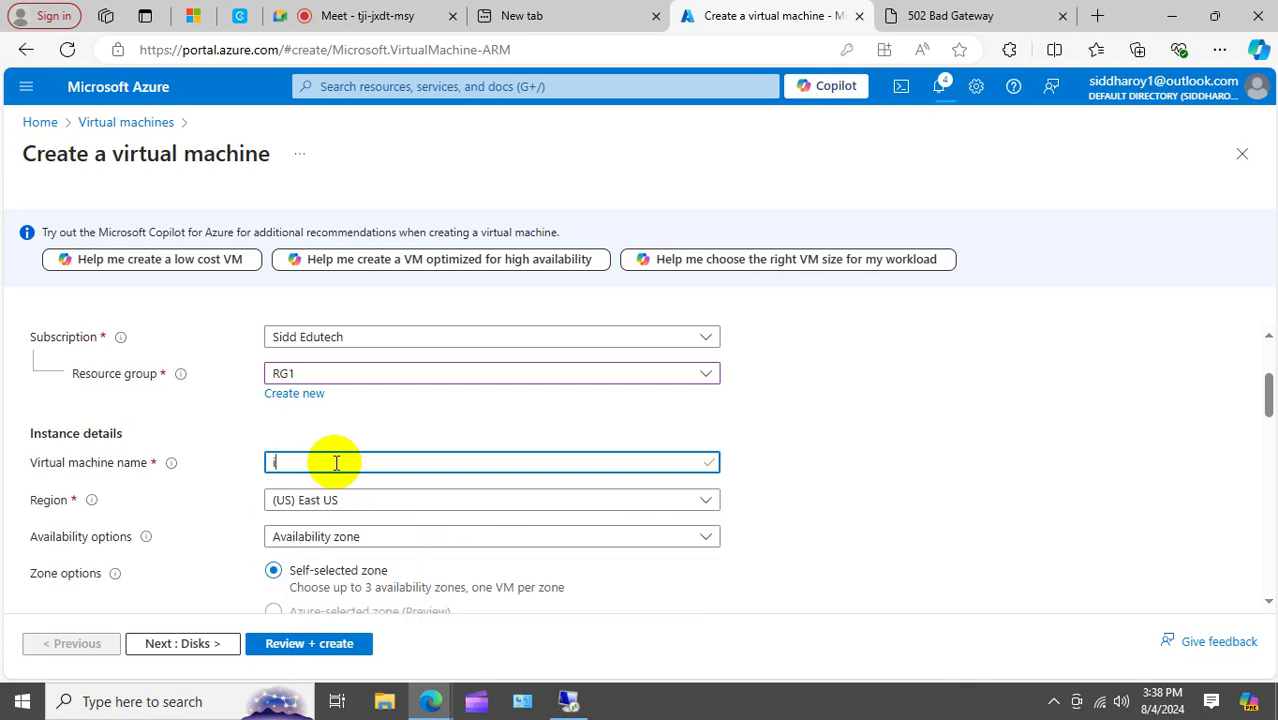
pyautogui.write('mage')
pyautogui.scroll(-1, 687, 443)
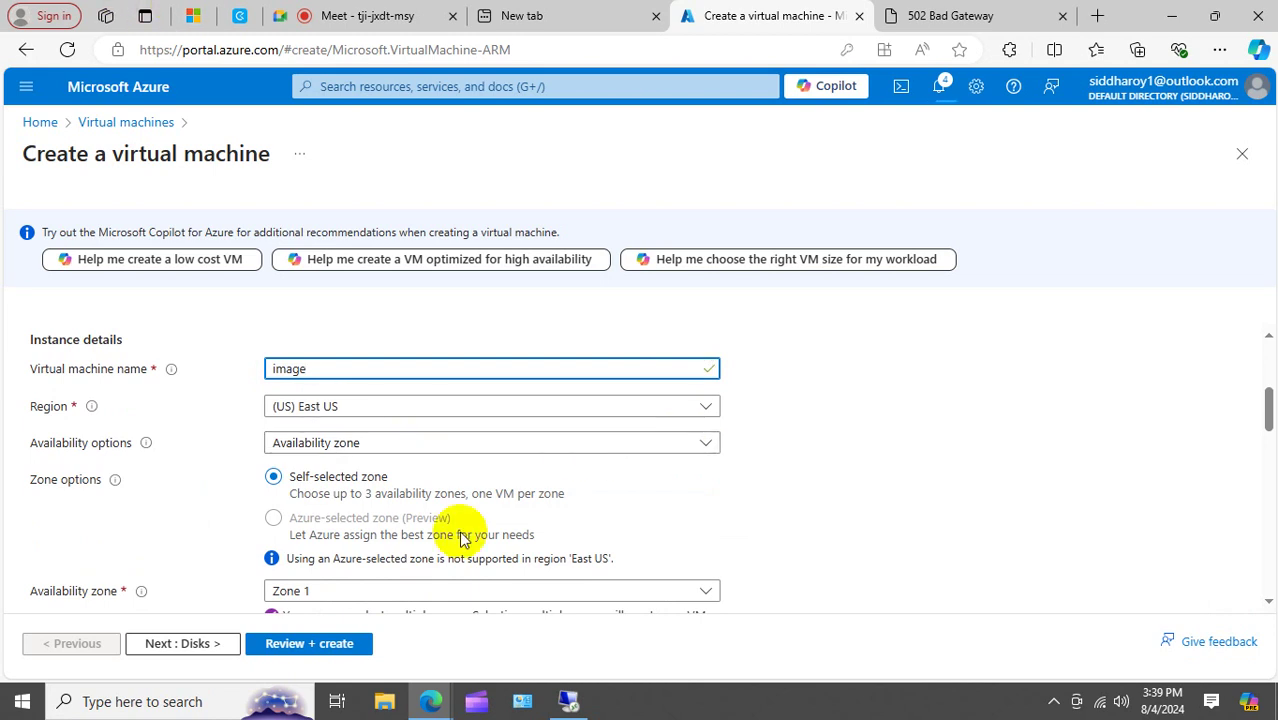
pyautogui.click(375, 16)
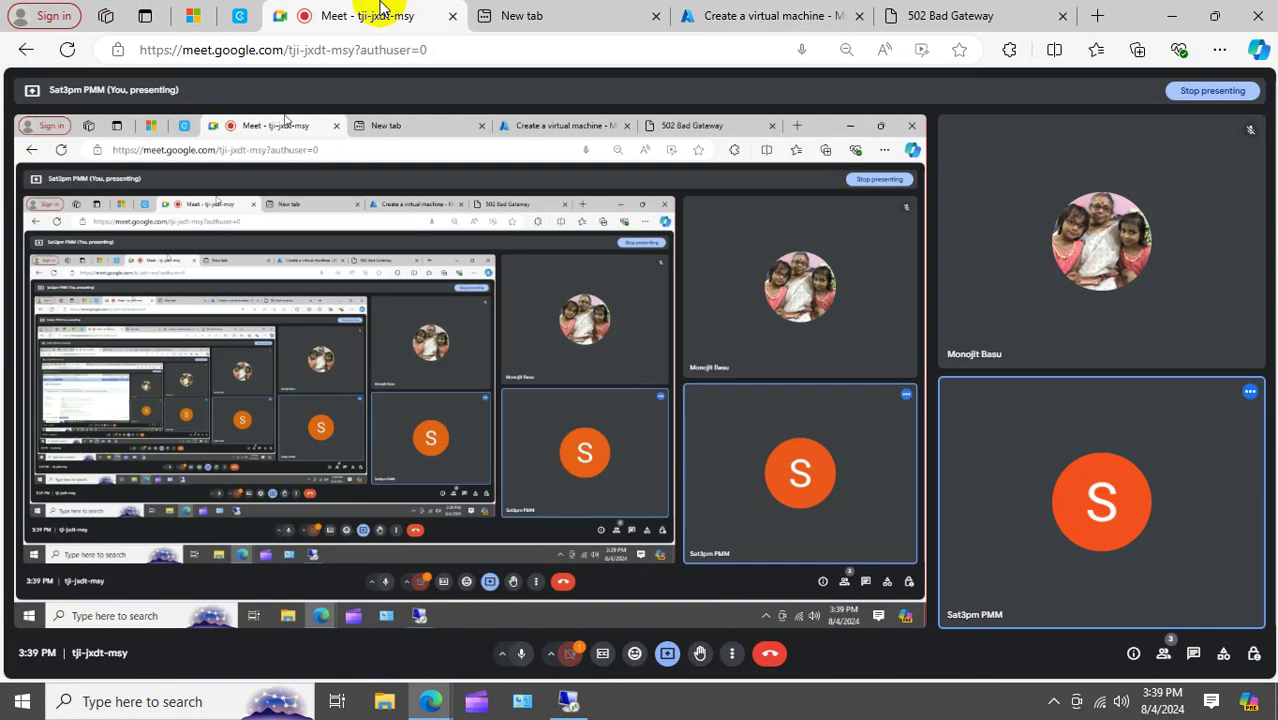
pyautogui.click(729, 10)
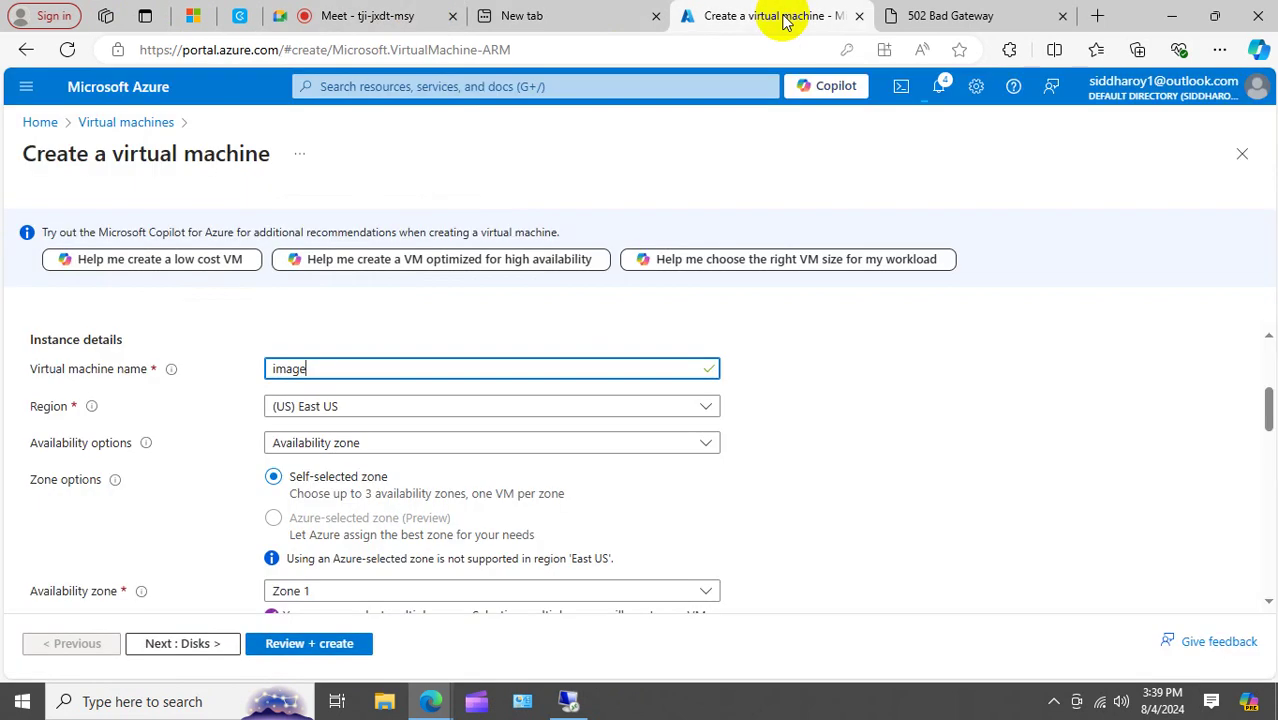
pyautogui.scroll(-2, 610, 405)
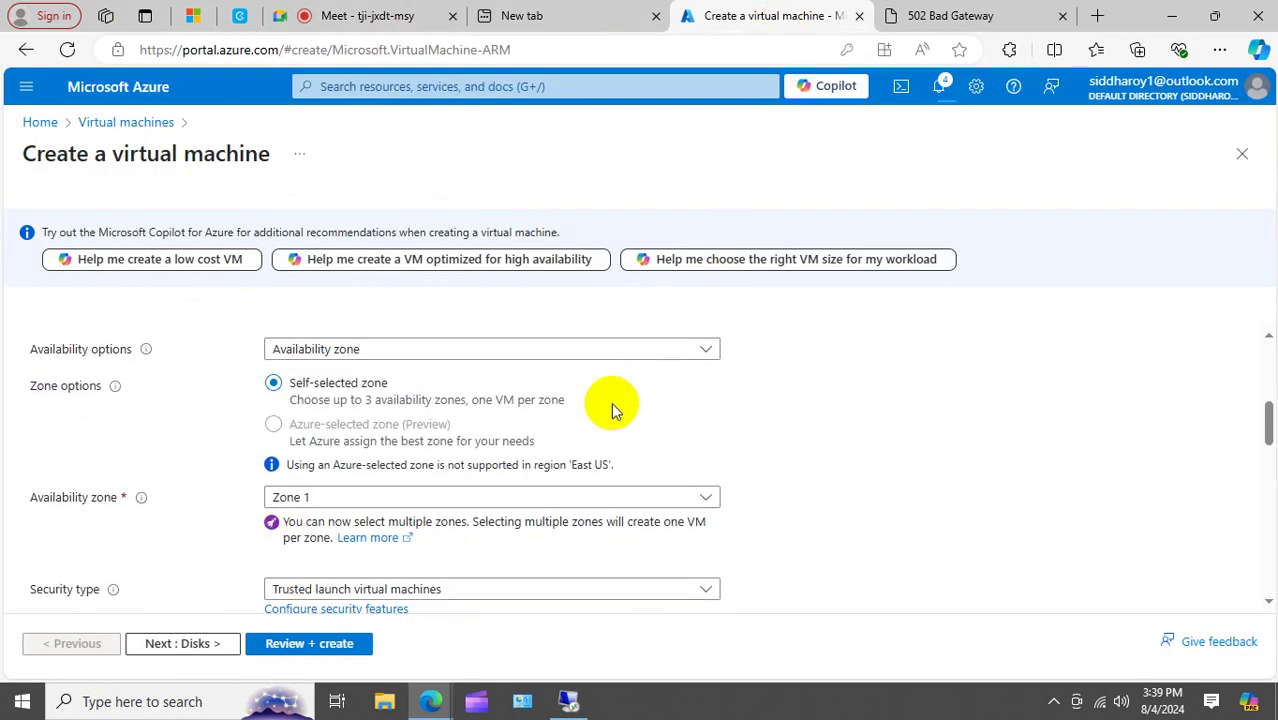
pyautogui.scroll(2, 611, 407)
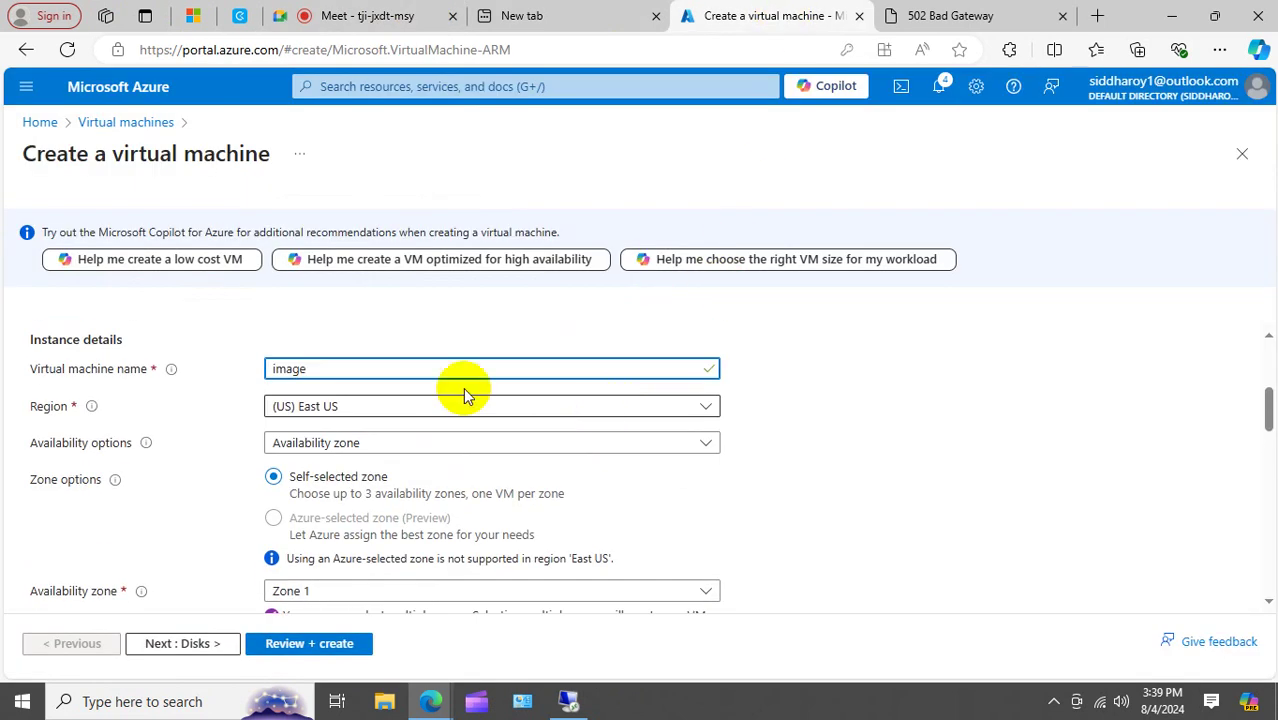
pyautogui.moveTo(337, 368); pyautogui.dragTo(29, 374)
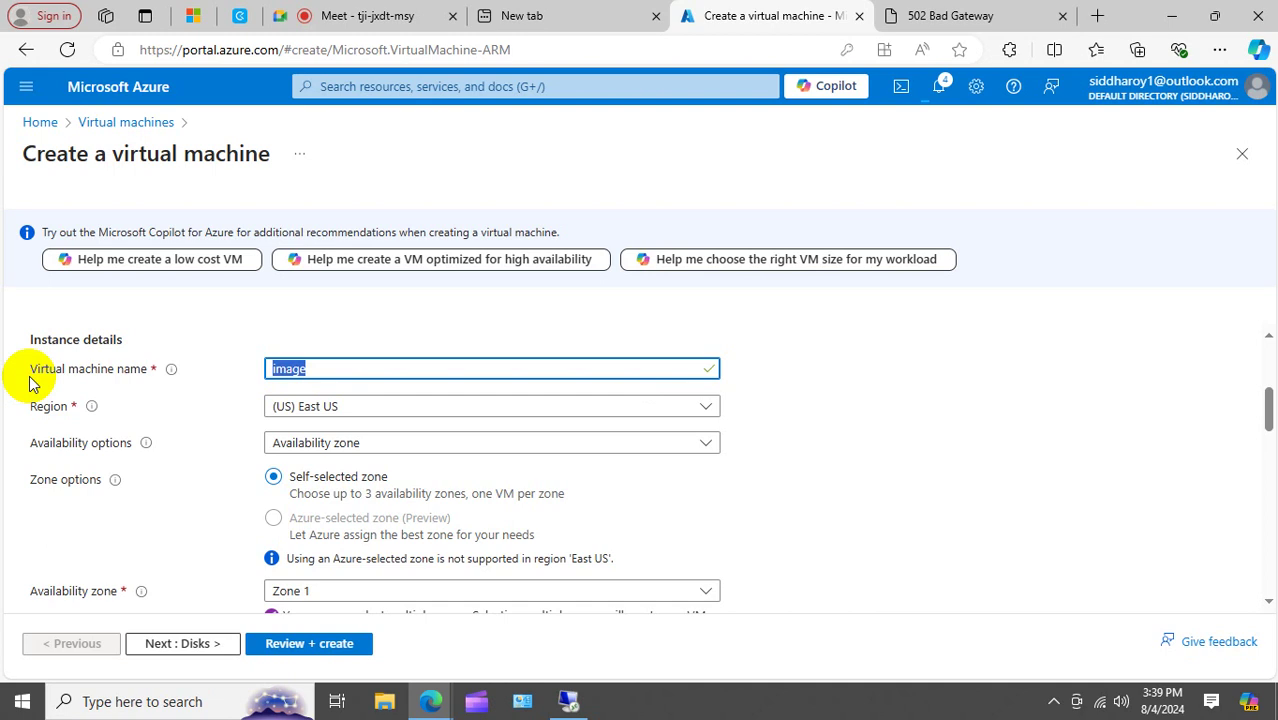
pyautogui.write('image')
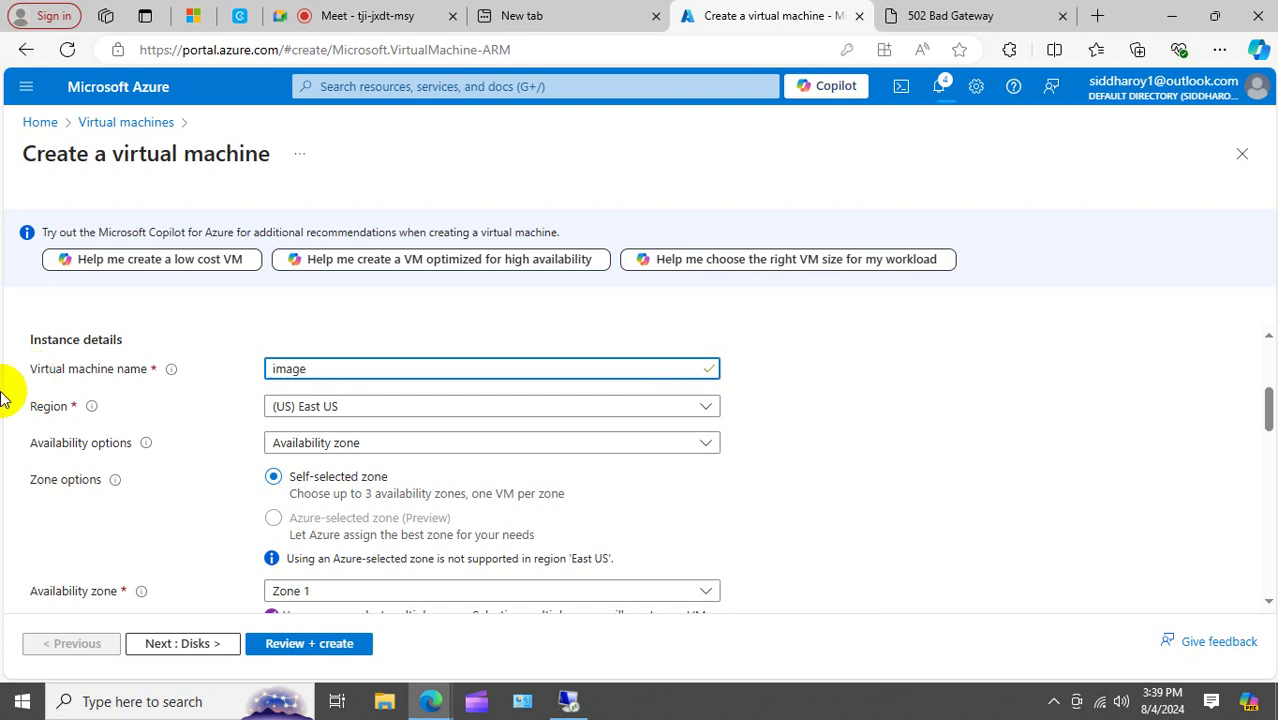
pyautogui.click(277, 367)
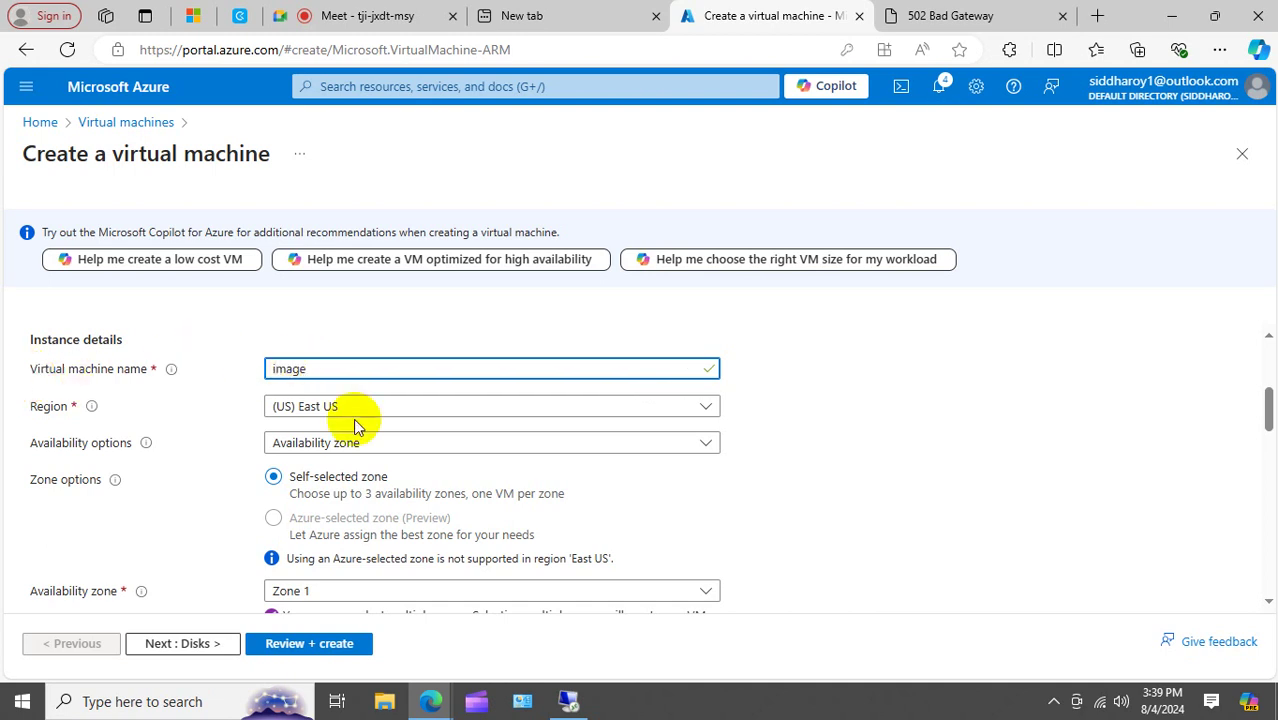
pyautogui.press('Delete')
pyautogui.write('I')
pyautogui.scroll(-2, 577, 435)
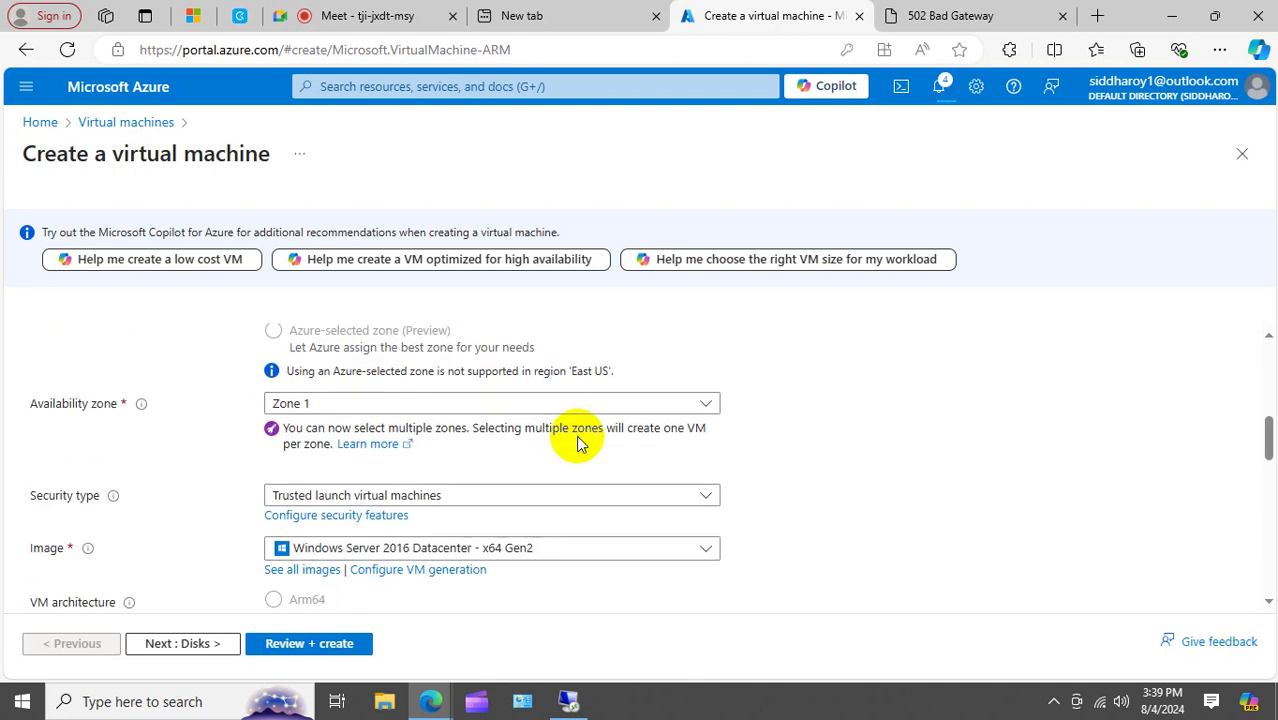
# Set the administrator username to rootadm and enter and confirm the account password.
pyautogui.scroll(-5, 577, 440)
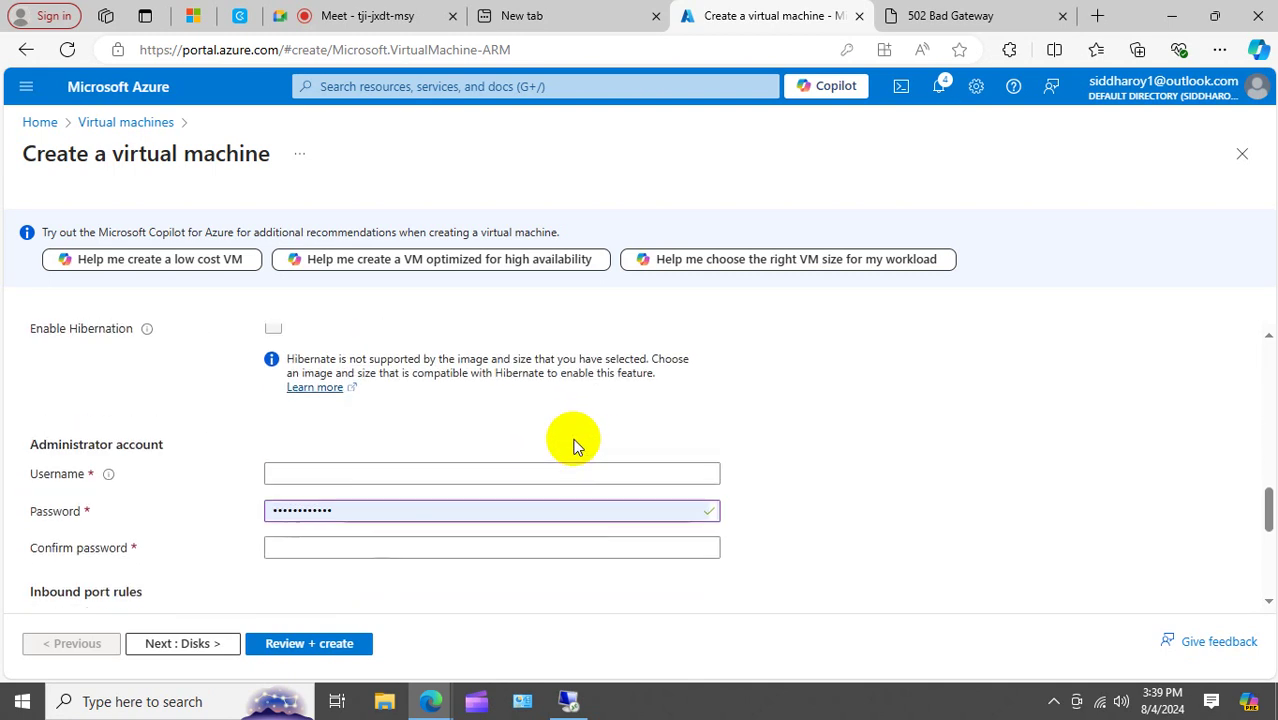
pyautogui.click(296, 474)
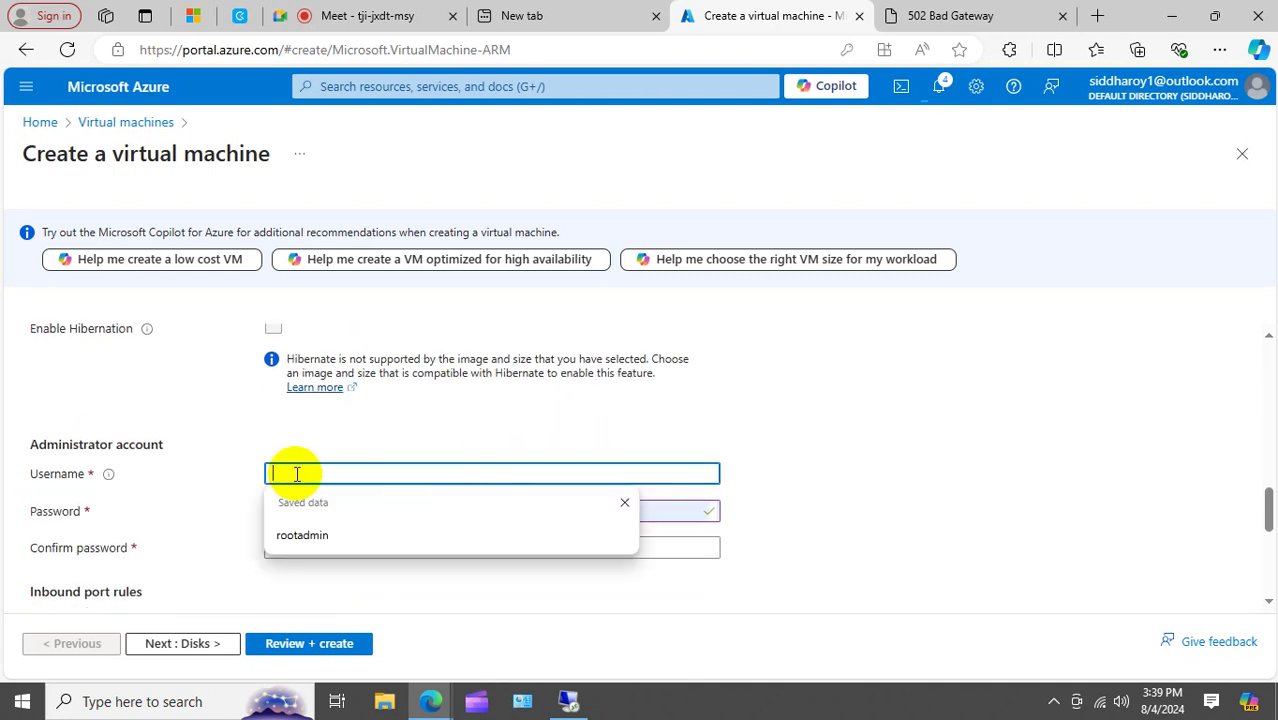
pyautogui.write('rootadm')
pyautogui.press('Tab')
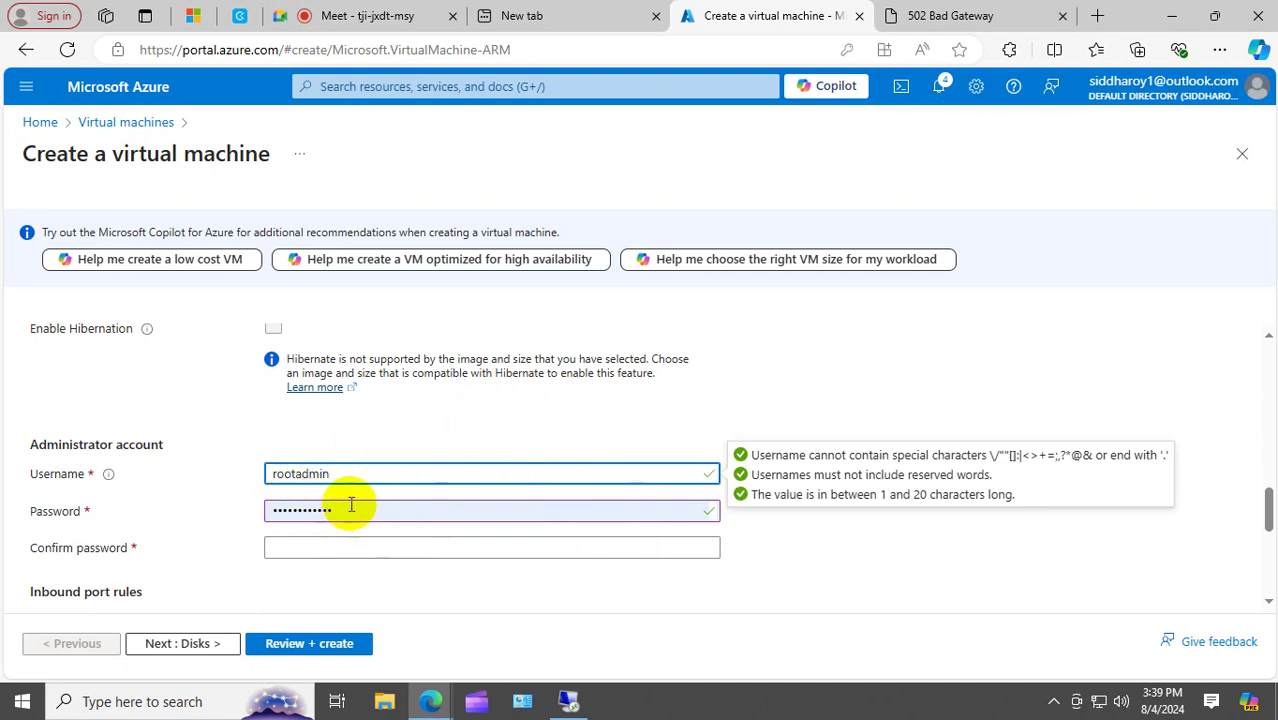
pyautogui.doubleClick(351, 504)
pyautogui.write('***')
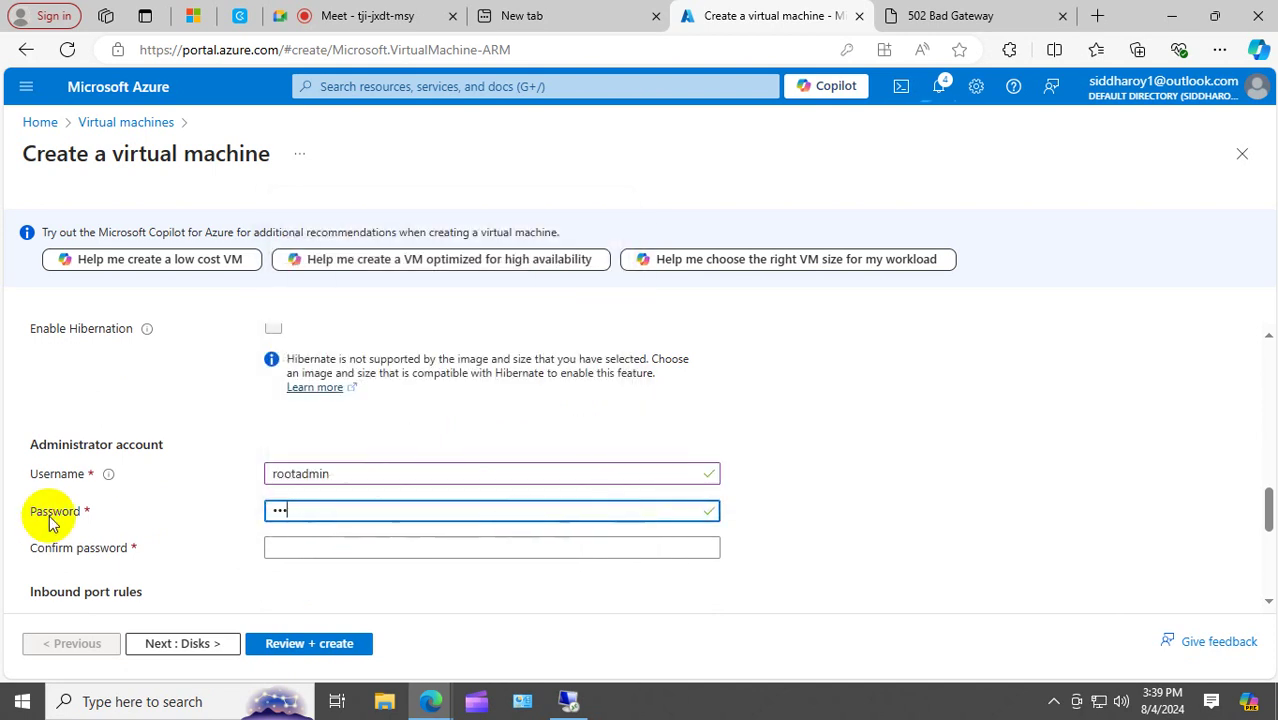
pyautogui.write('*********')
pyautogui.click(293, 553)
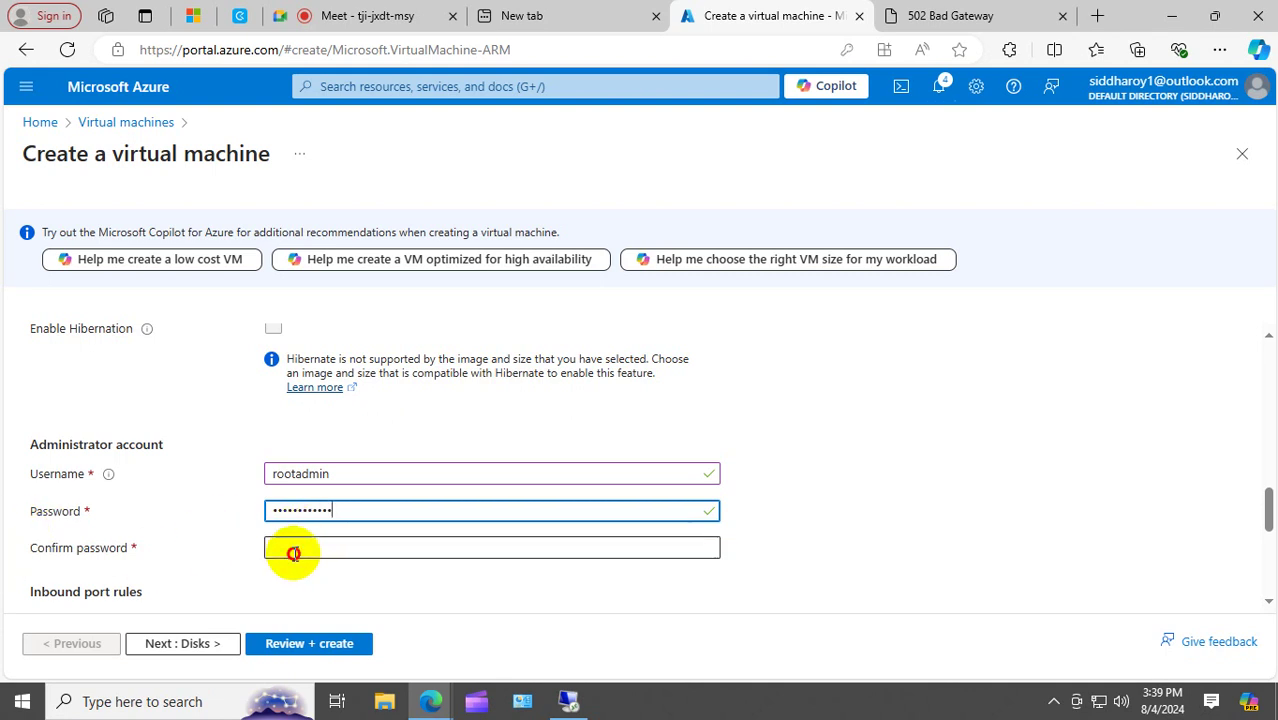
pyautogui.write('******')
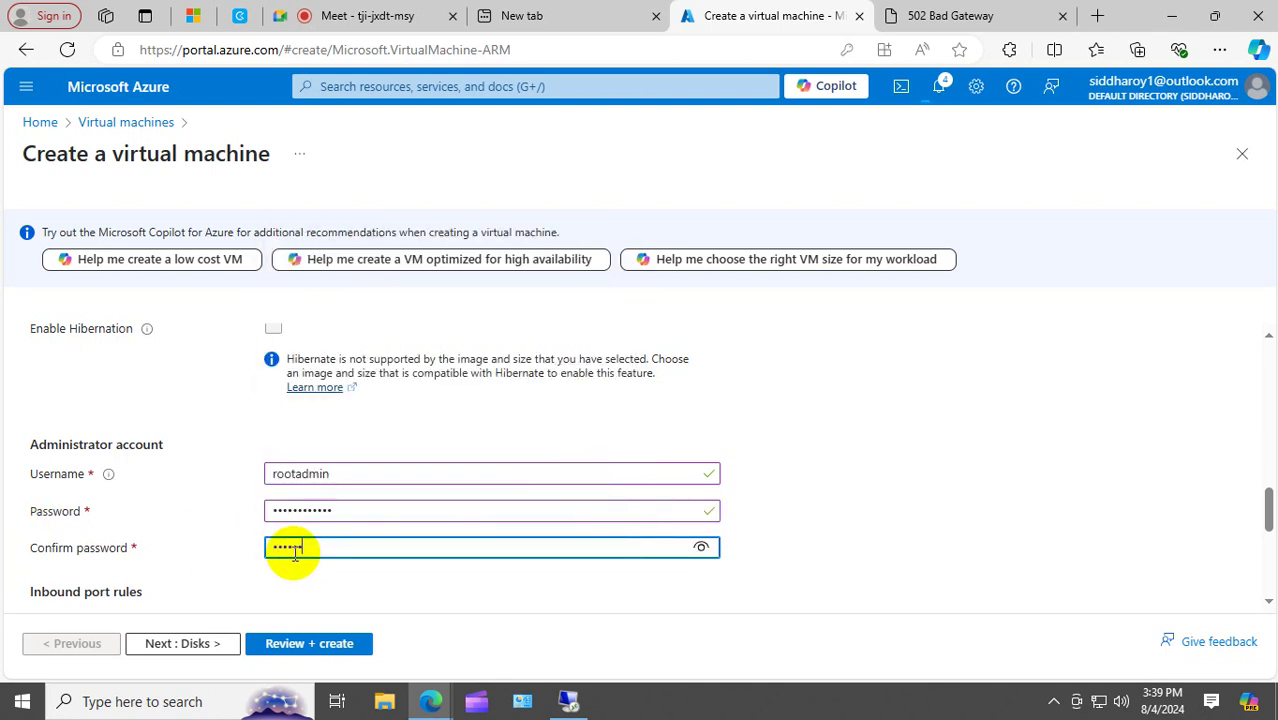
pyautogui.write('******')
# Add HTTP (80) and HTTPS (443) to the allowed inbound ports.
pyautogui.scroll(-3, 699, 485)
pyautogui.scroll(-1, 662, 513)
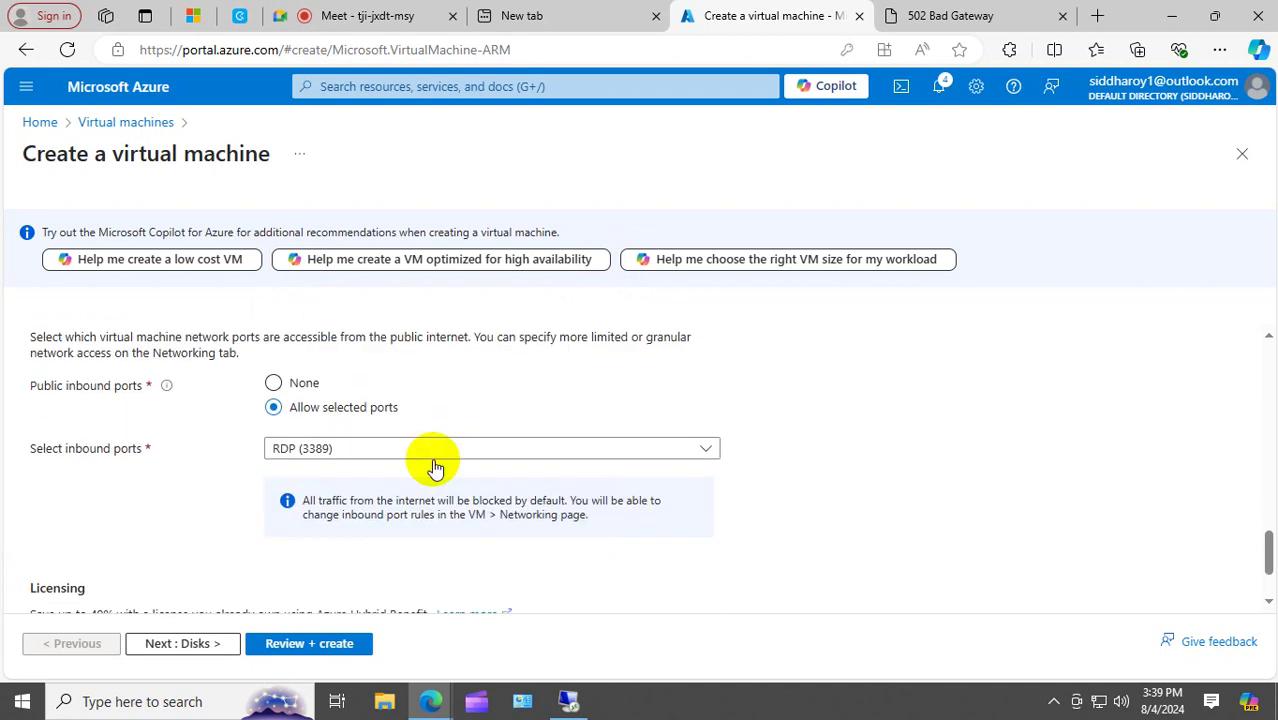
pyautogui.click(357, 451)
pyautogui.click(281, 474)
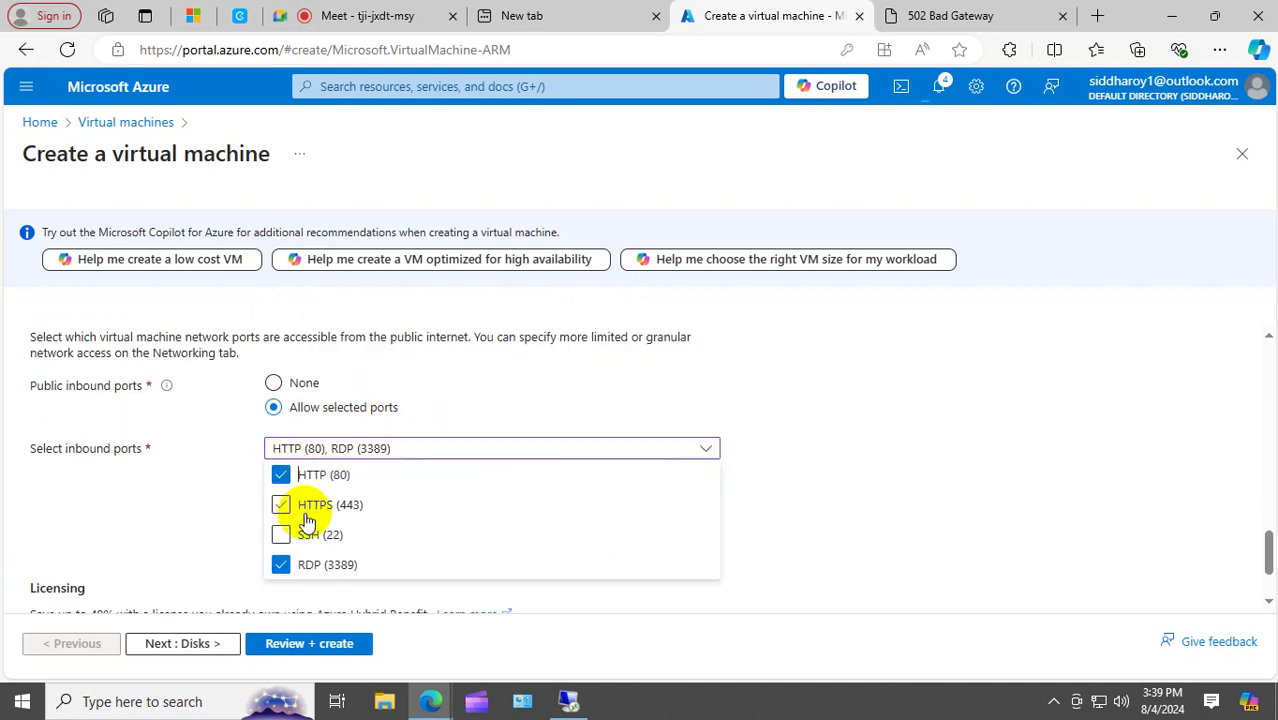
pyautogui.click(305, 512)
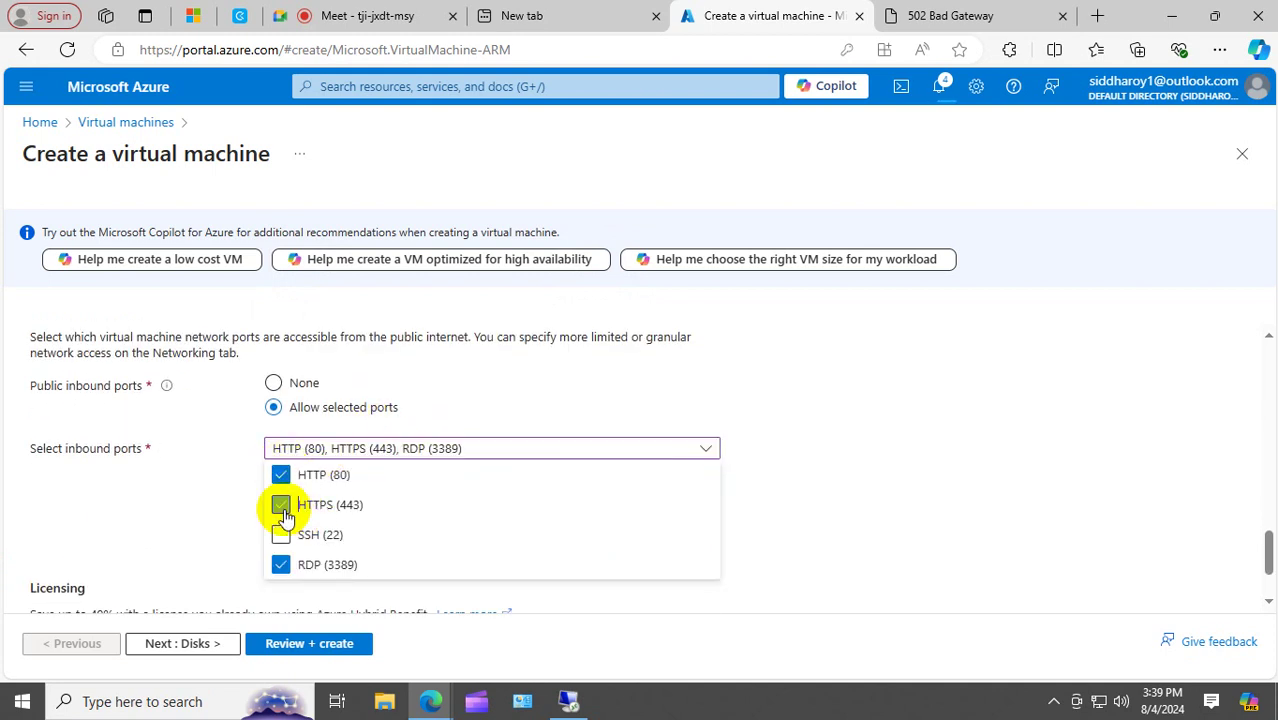
pyautogui.click(745, 511)
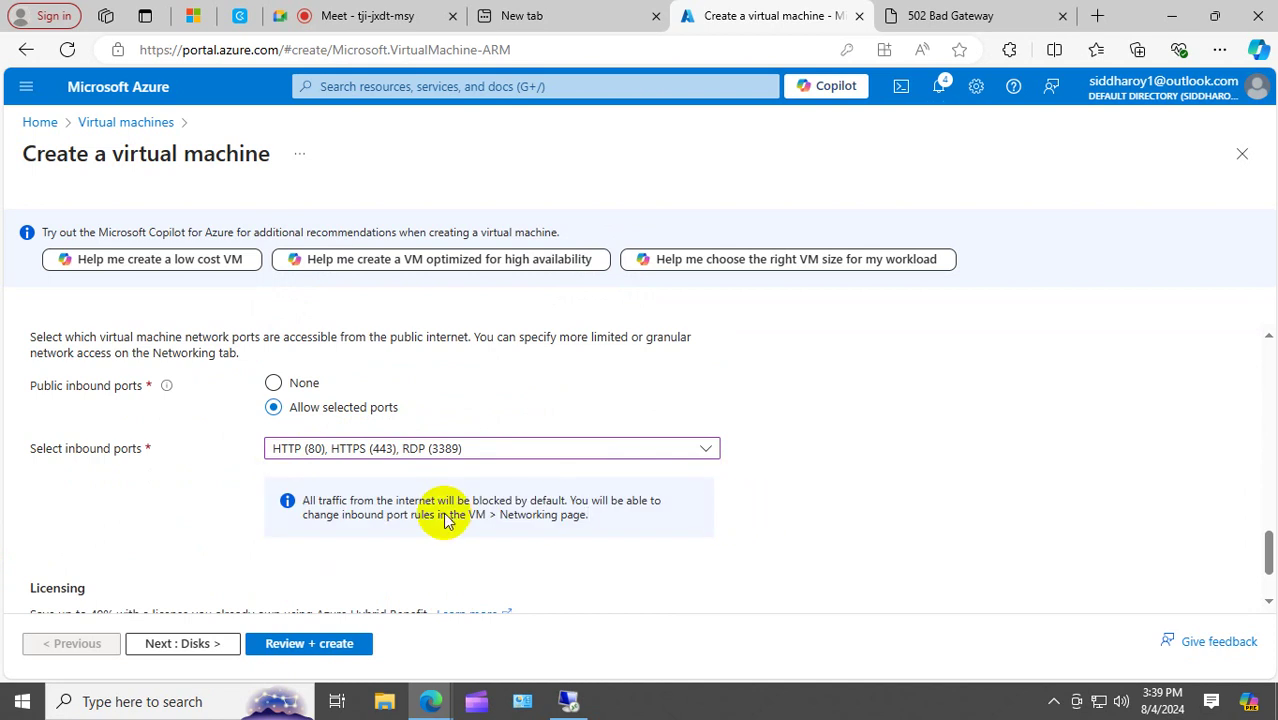
# Move on to Networking and keep the APGN virtual network's default subnet.
pyautogui.click(183, 647)
pyautogui.click(188, 646)
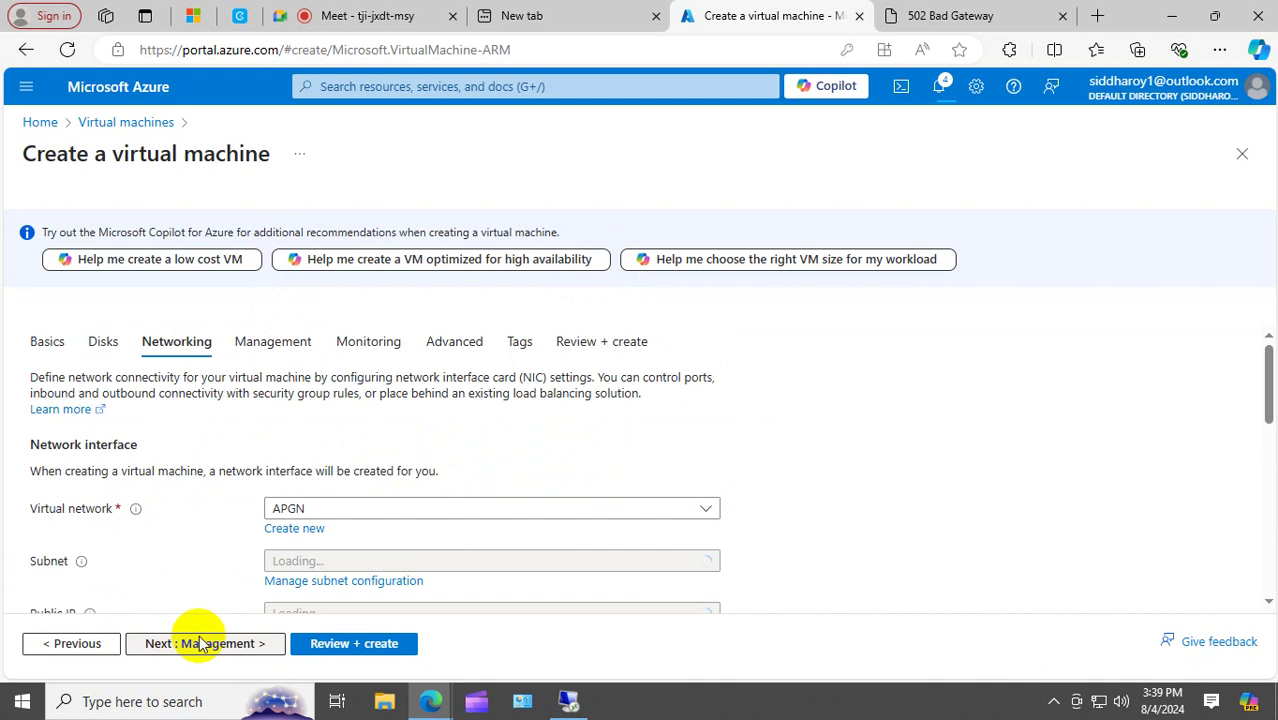
pyautogui.scroll(-1, 443, 498)
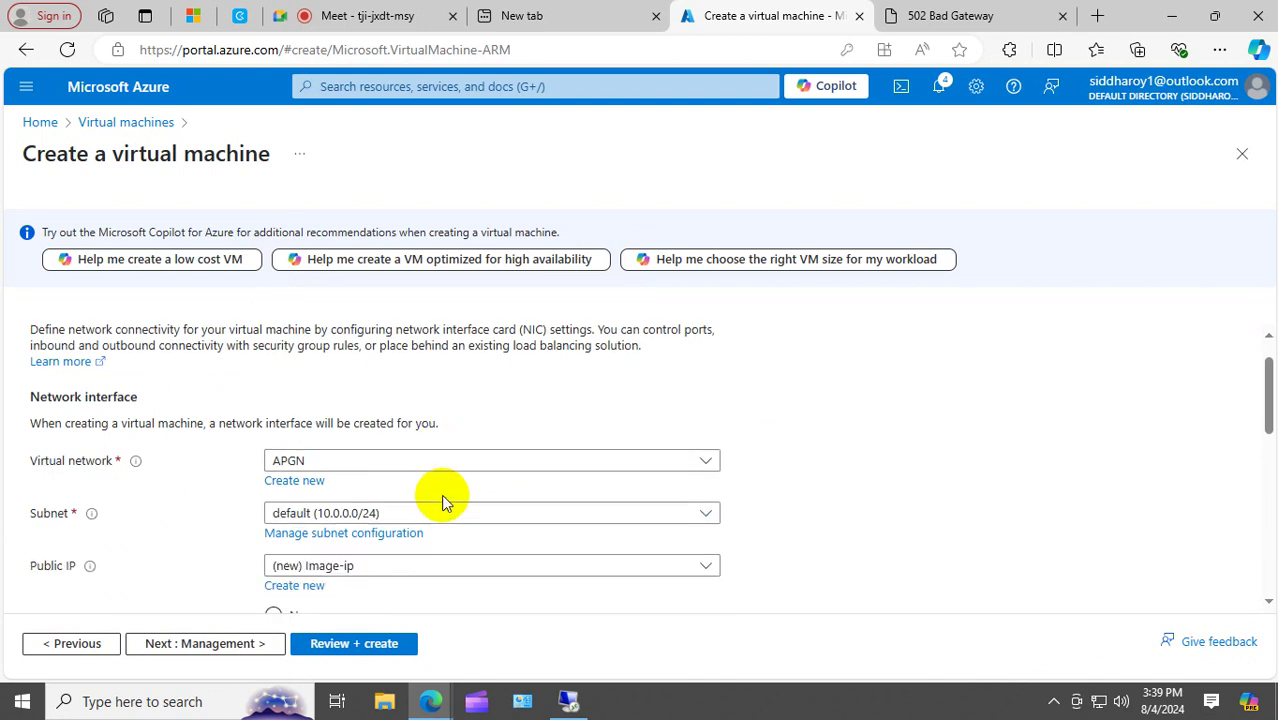
pyautogui.scroll(-1, 441, 494)
pyautogui.click(704, 466)
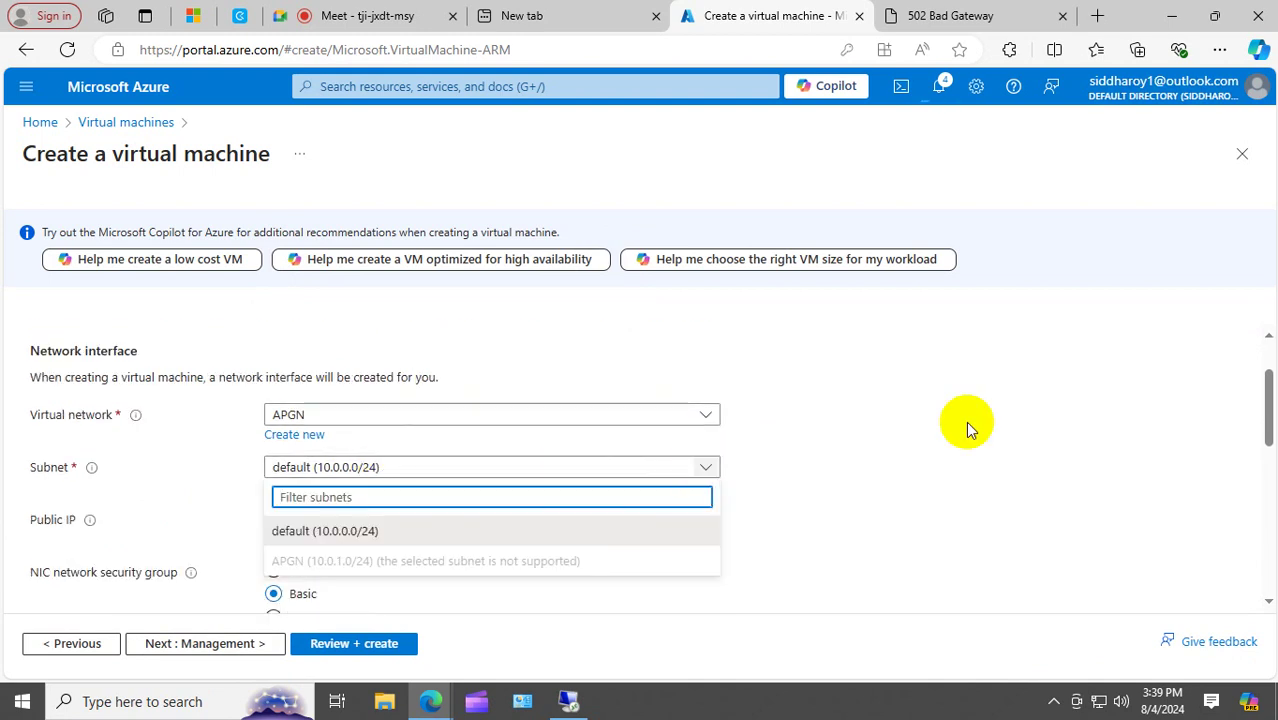
pyautogui.click(983, 418)
# Pass Review + create validation, create the Image VM, and return to the remote session.
pyautogui.scroll(-4, 983, 418)
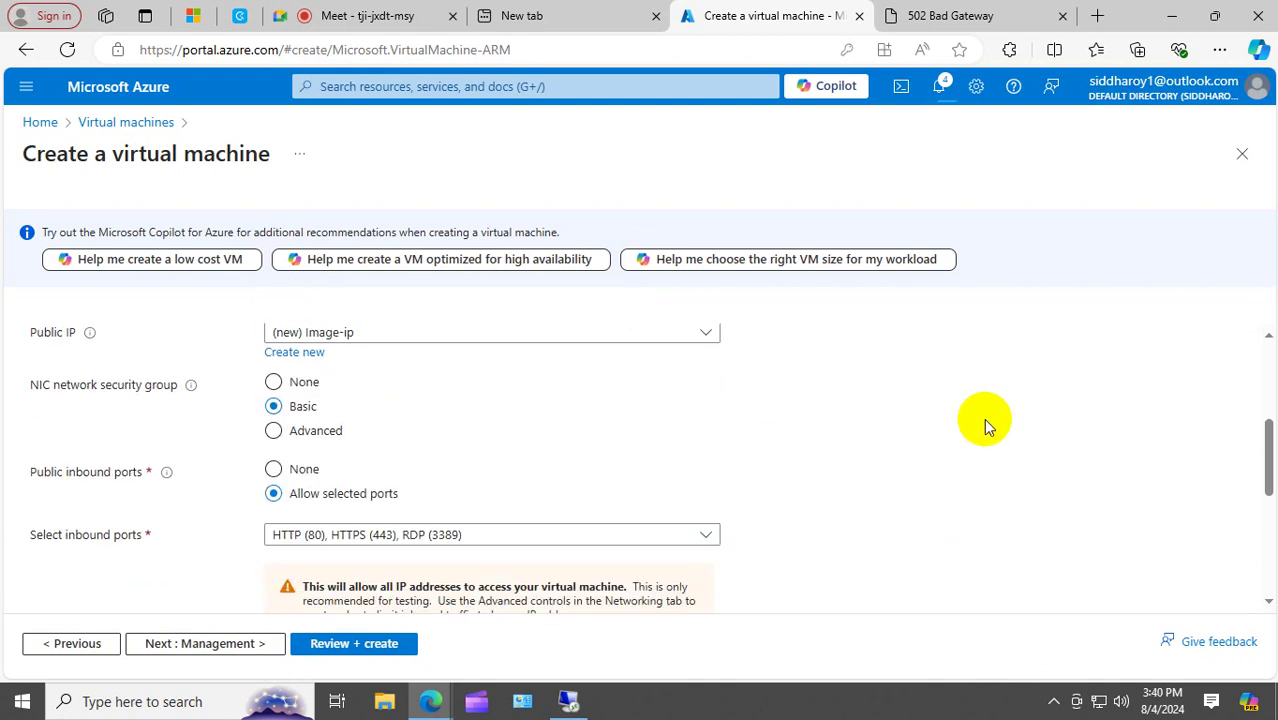
pyautogui.scroll(-4, 960, 422)
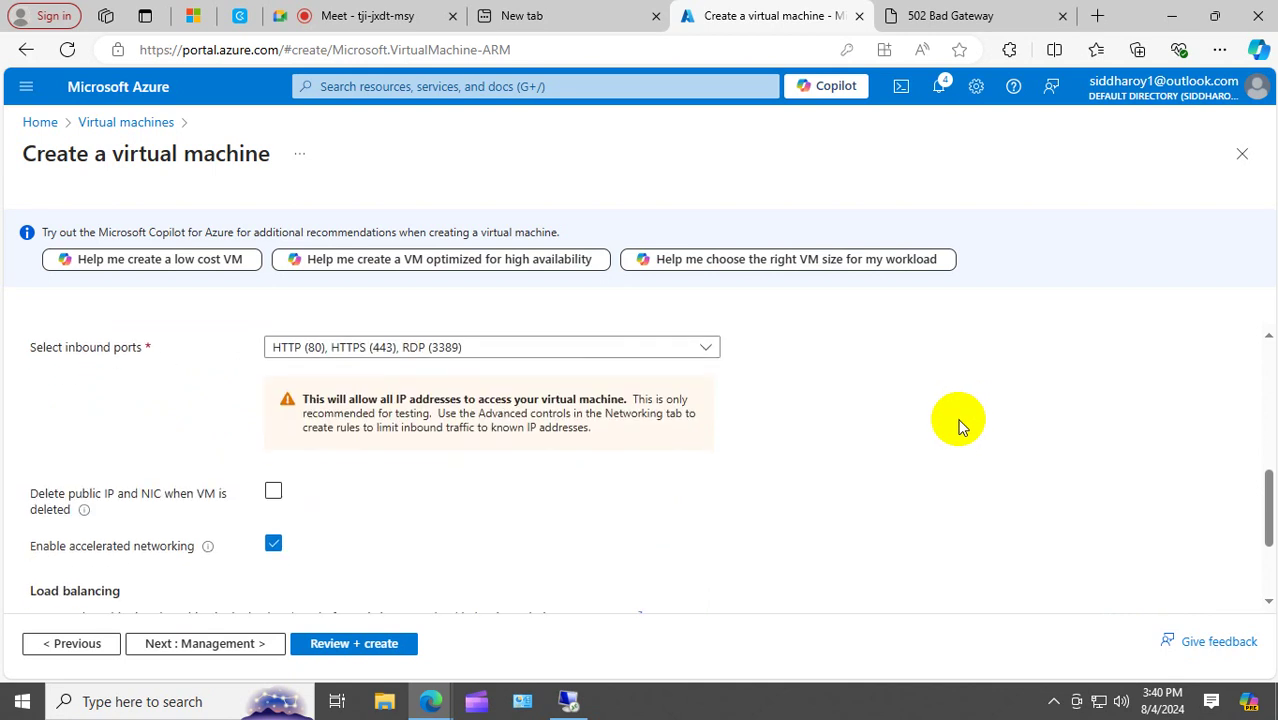
pyautogui.click(371, 650)
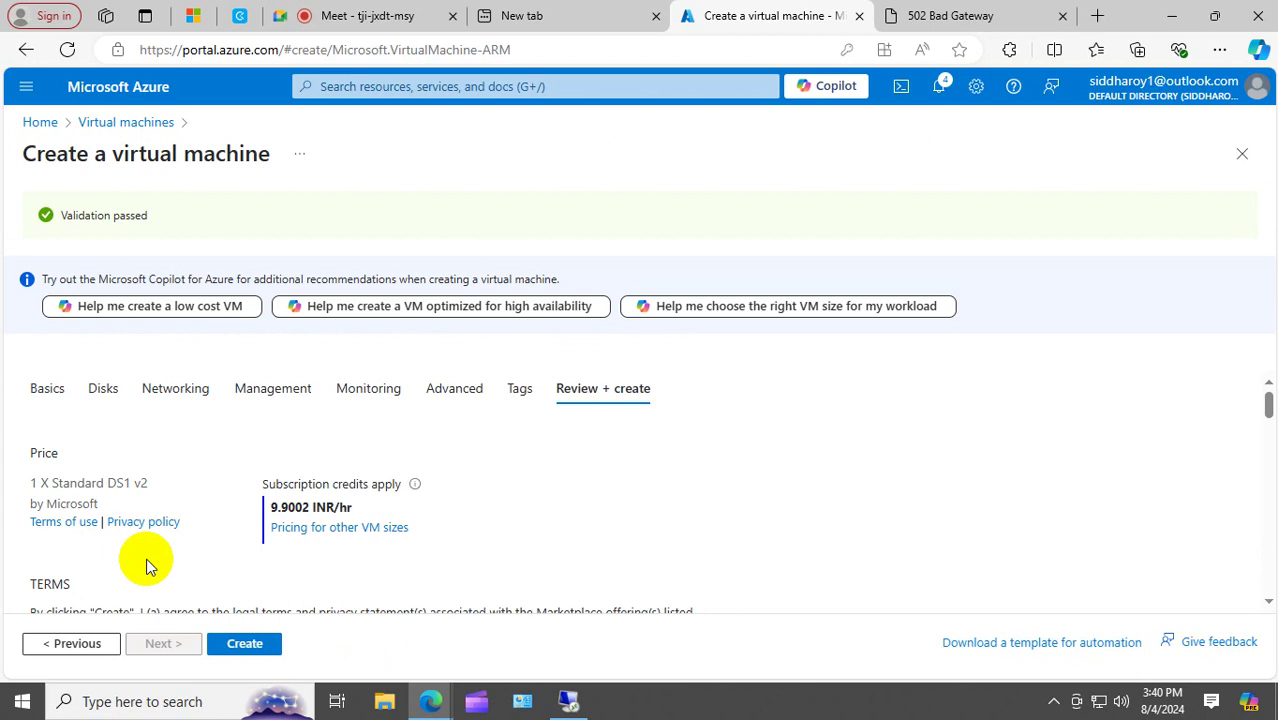
pyautogui.click(244, 651)
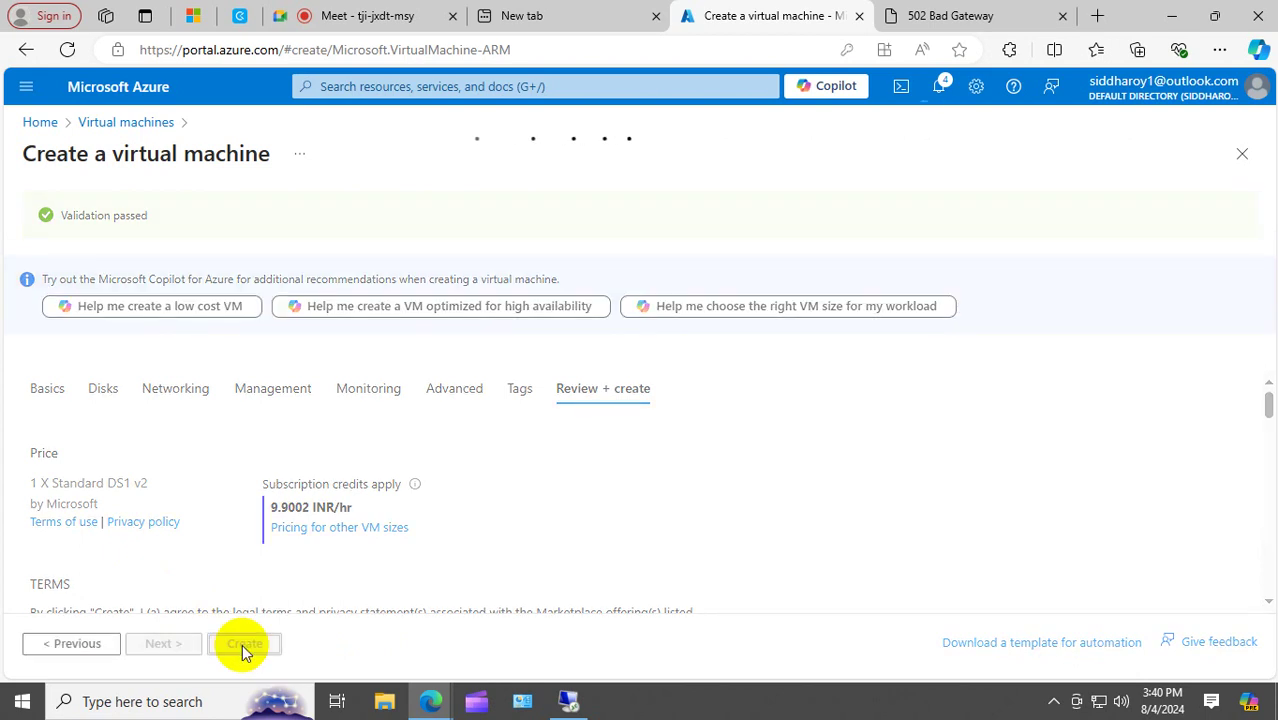
pyautogui.click(578, 699)
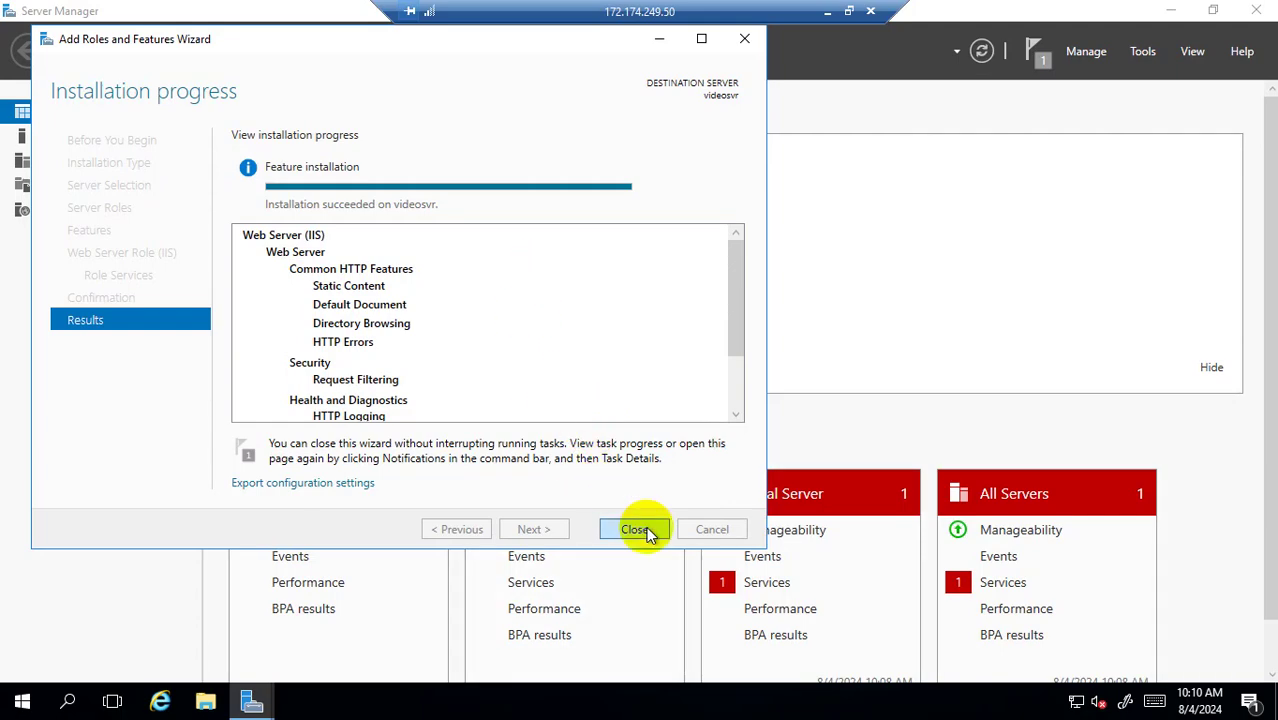
# Close the finished IIS installation wizard and Server Manager, then launch File Explorer.
pyautogui.click(636, 530)
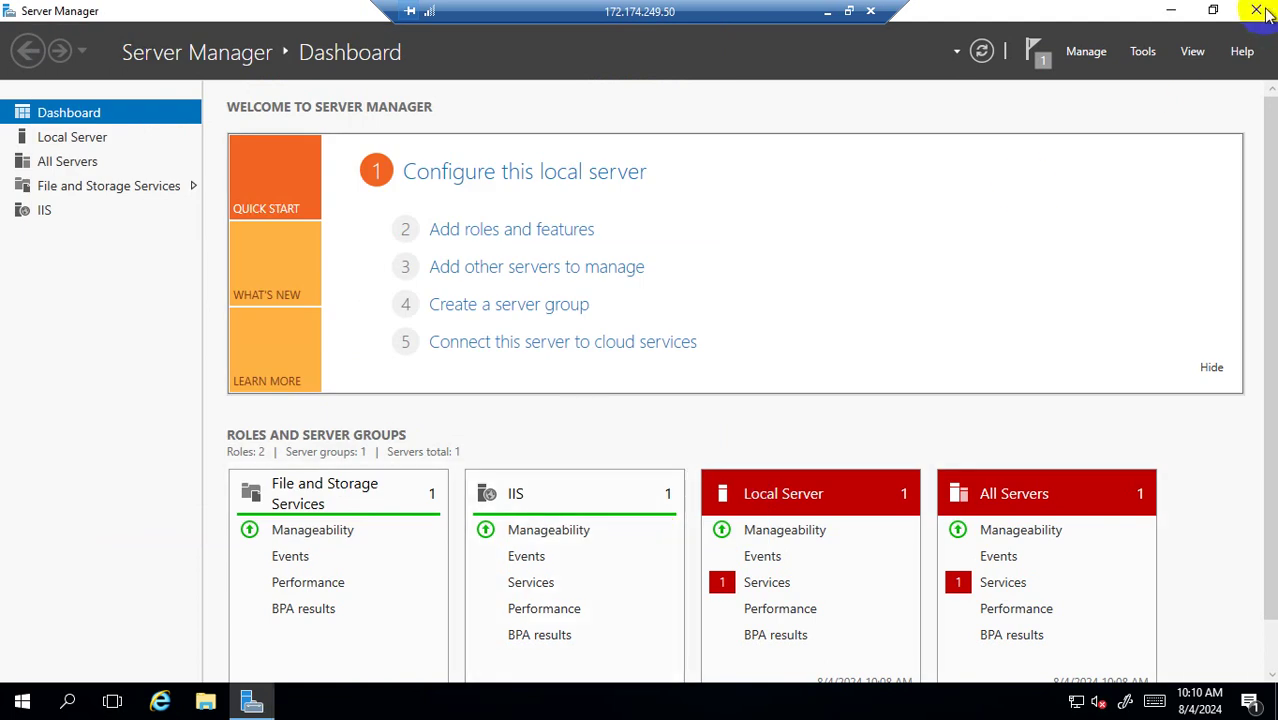
pyautogui.click(1258, 10)
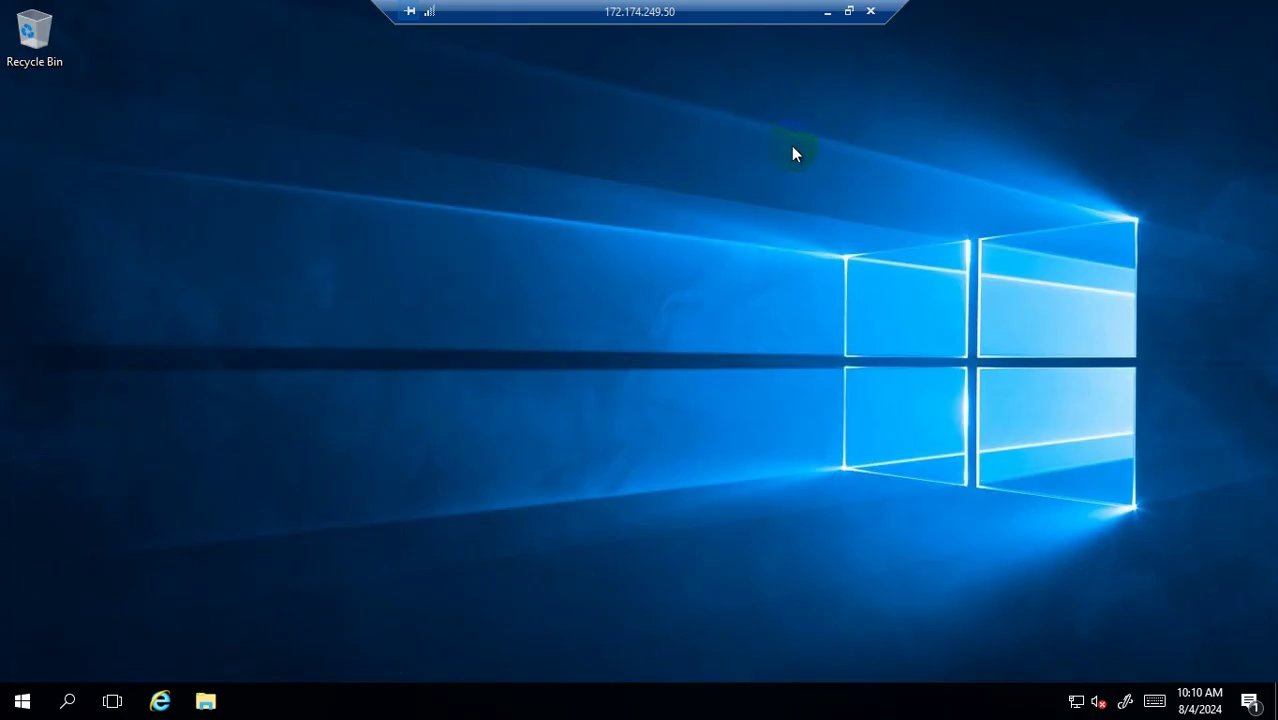
pyautogui.click(243, 380)
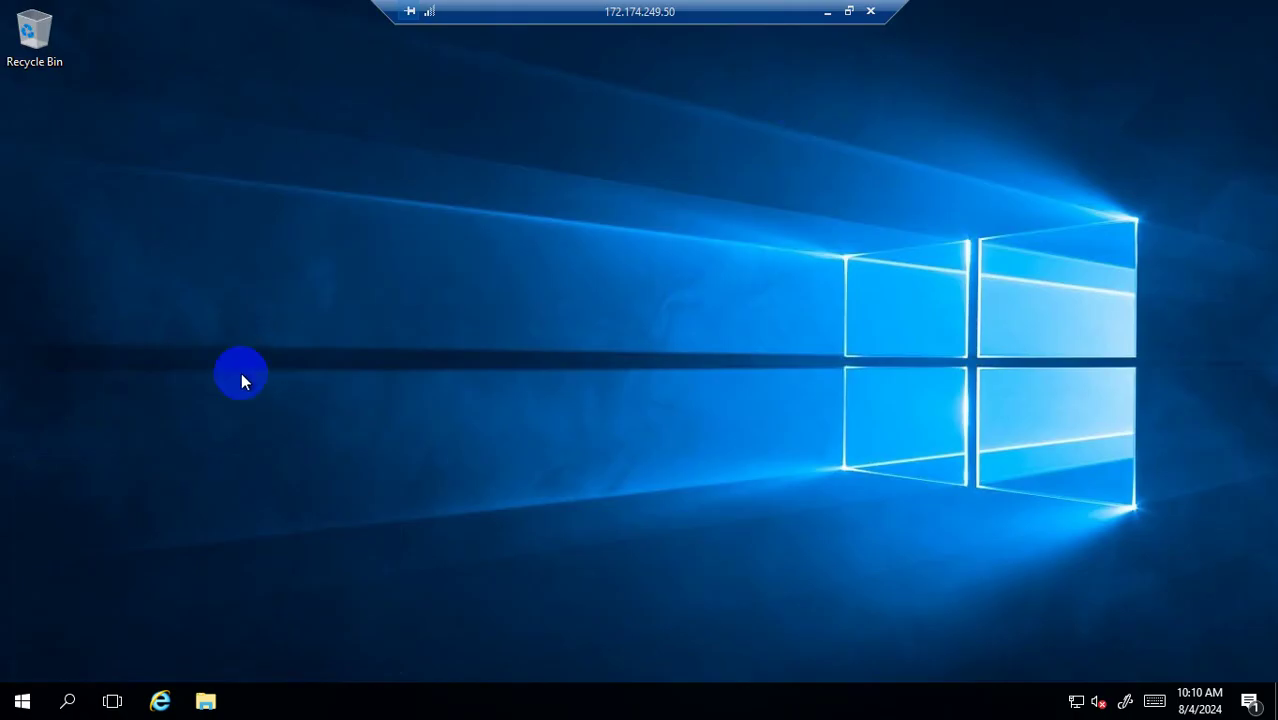
pyautogui.click(205, 697)
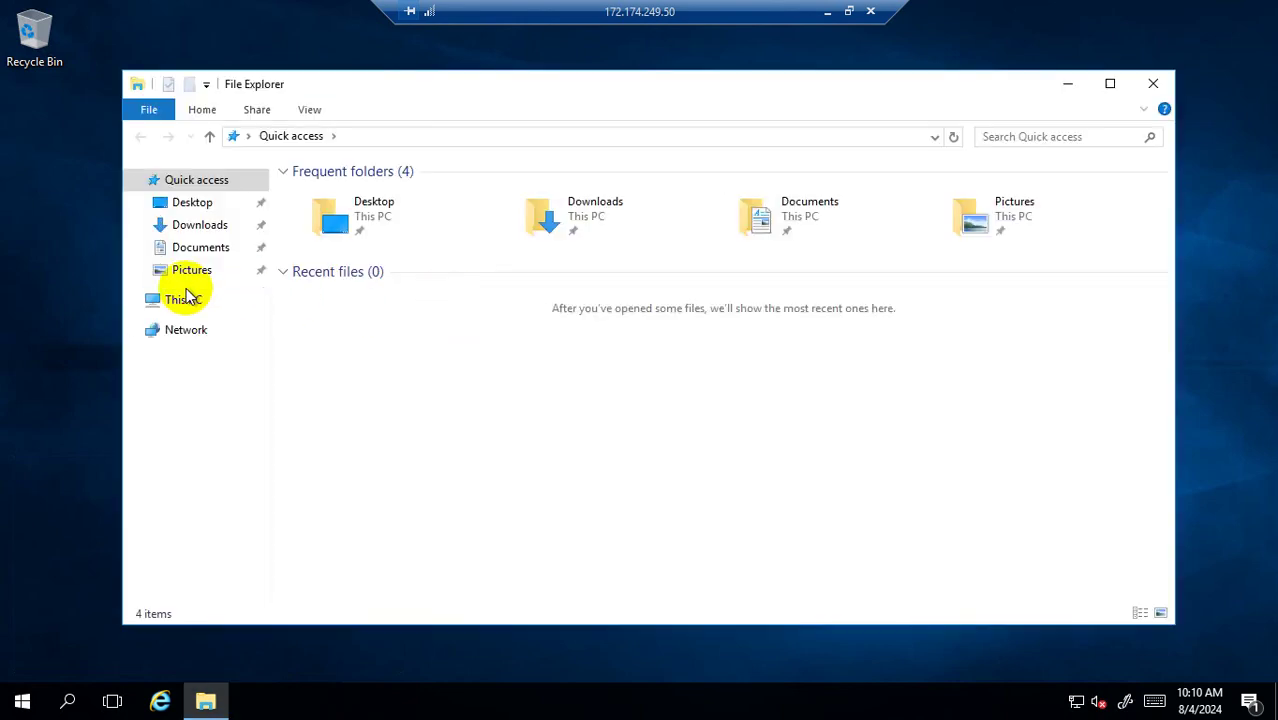
# Browse to the C:\inetpub\wwwroot folder.
pyautogui.click(186, 300)
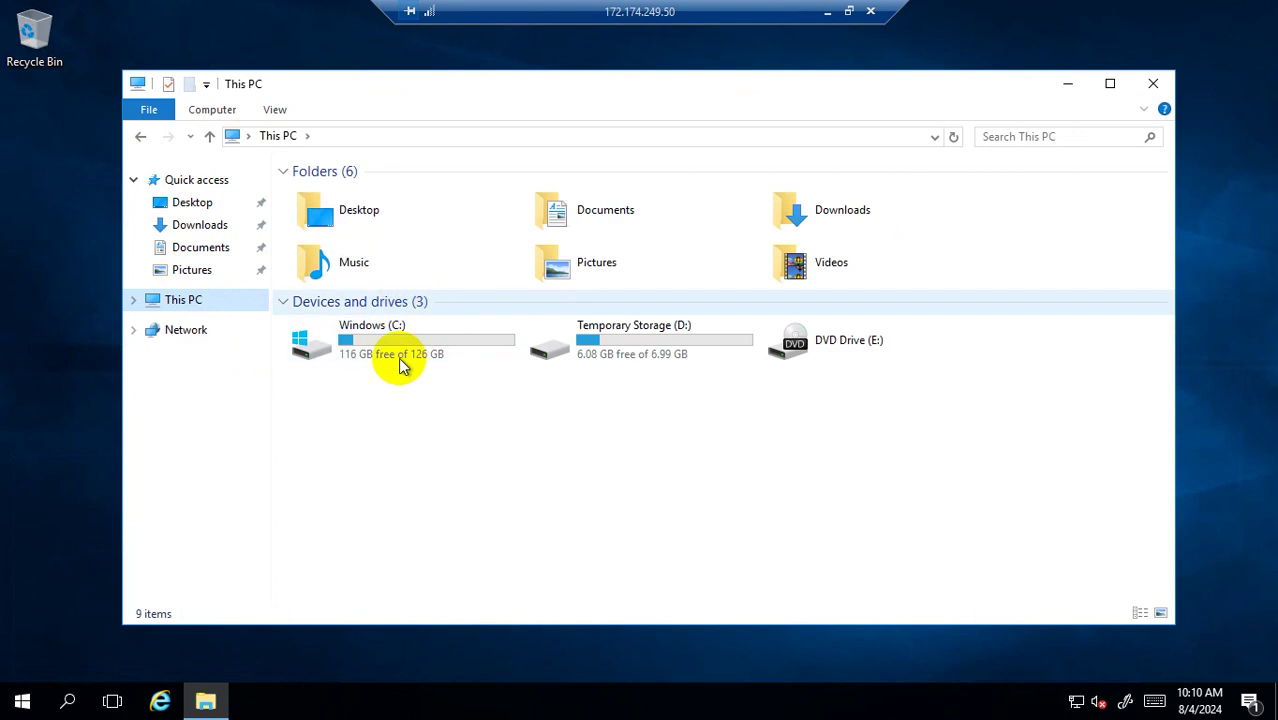
pyautogui.doubleClick(400, 360)
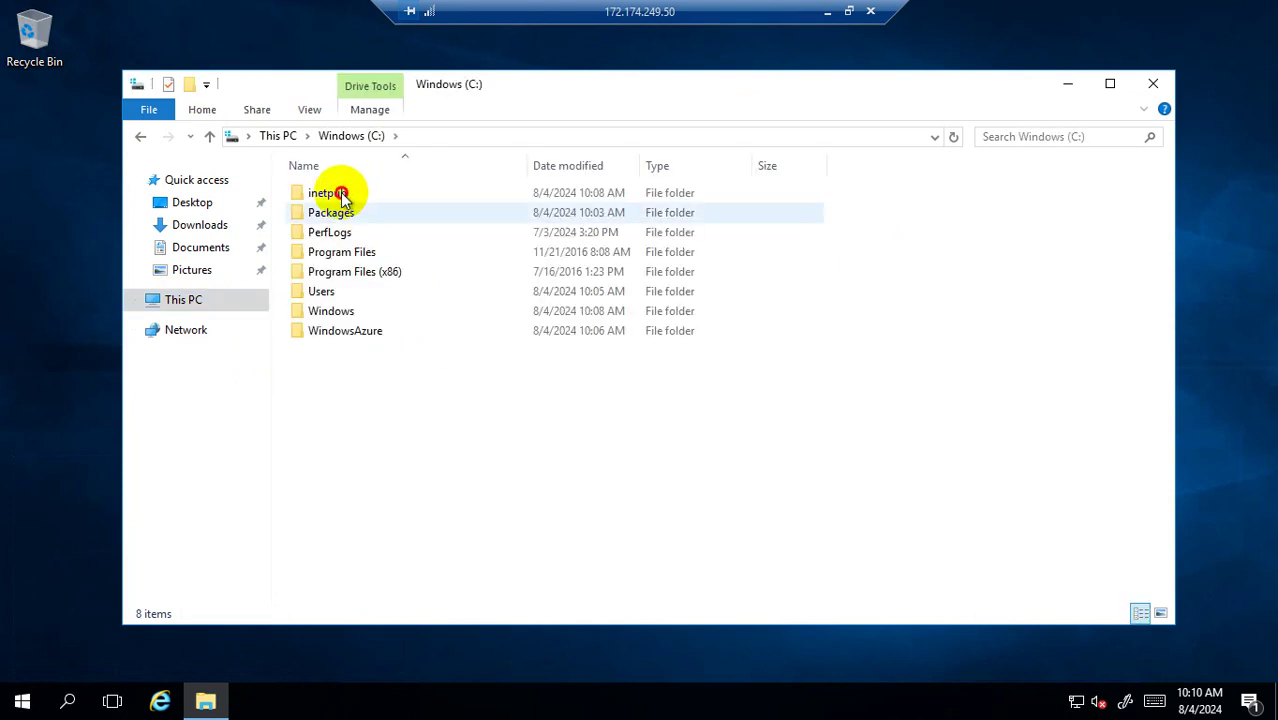
pyautogui.doubleClick(341, 195)
pyautogui.click(340, 274)
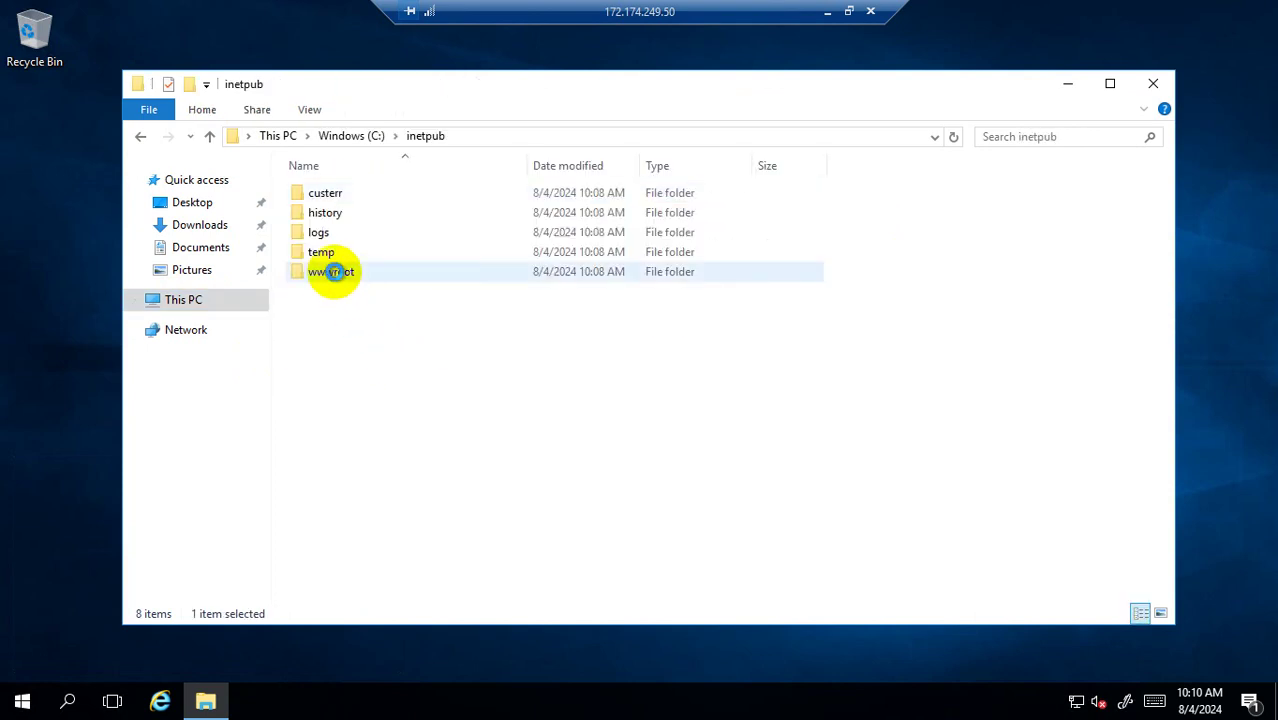
pyautogui.doubleClick(322, 274)
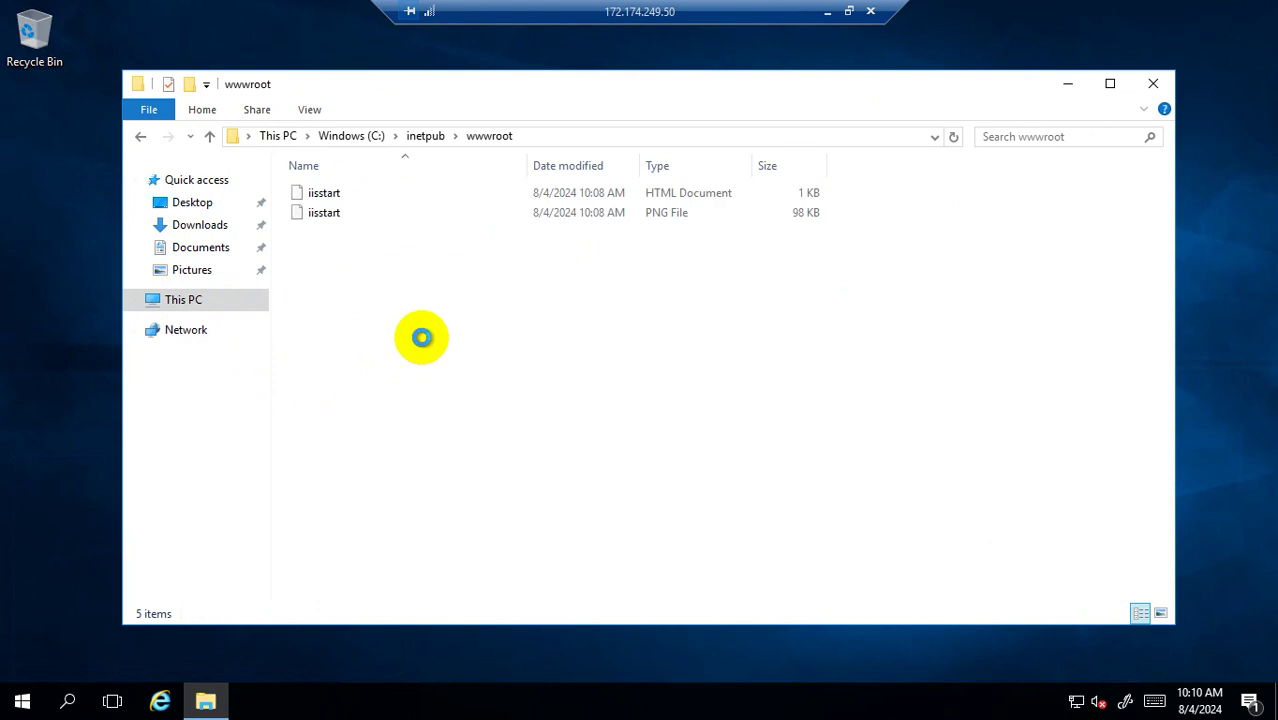
pyautogui.click(356, 219)
pyautogui.click(371, 268)
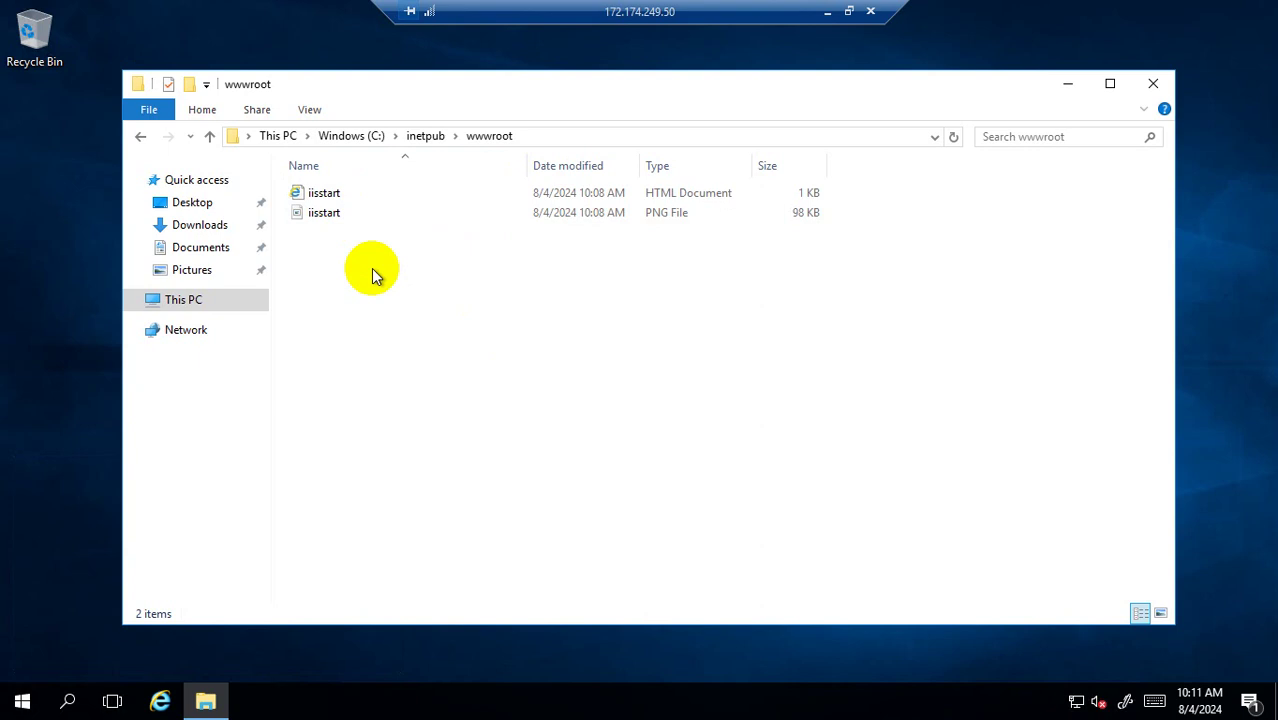
# Create a new folder named 'video' inside wwwroot.
pyautogui.rightClick(295, 258)
pyautogui.click(656, 337)
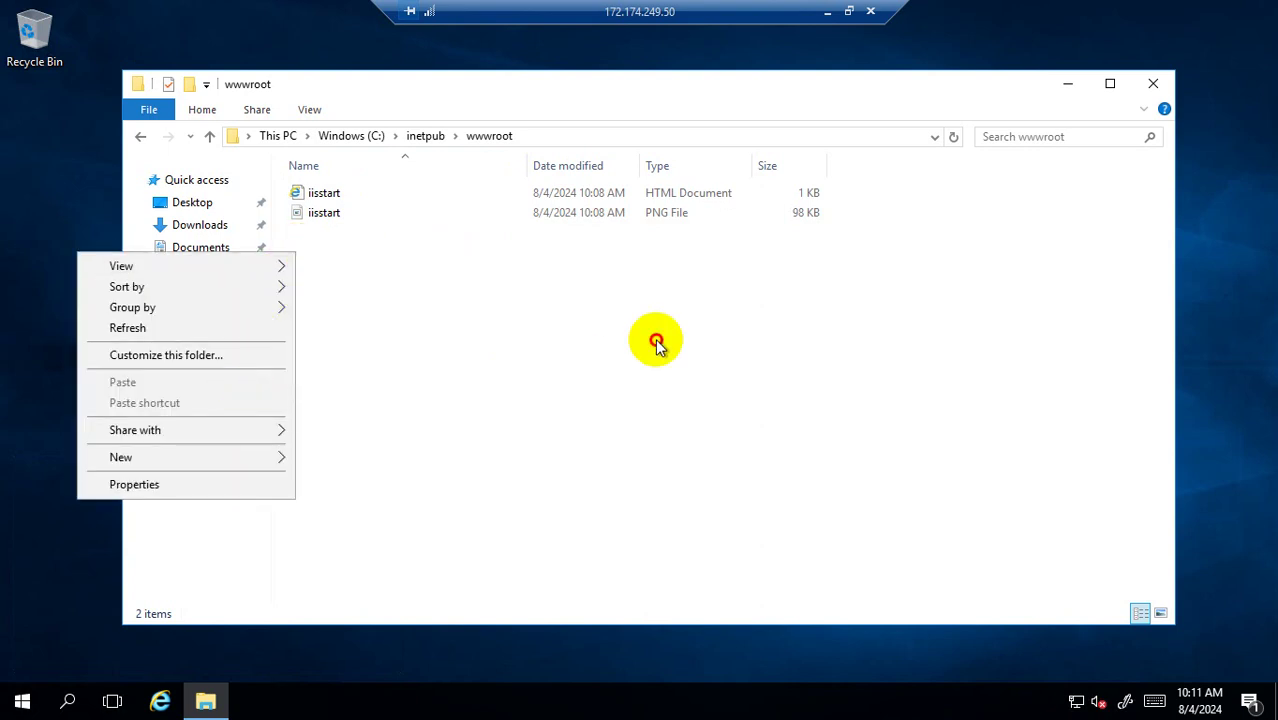
pyautogui.rightClick(340, 276)
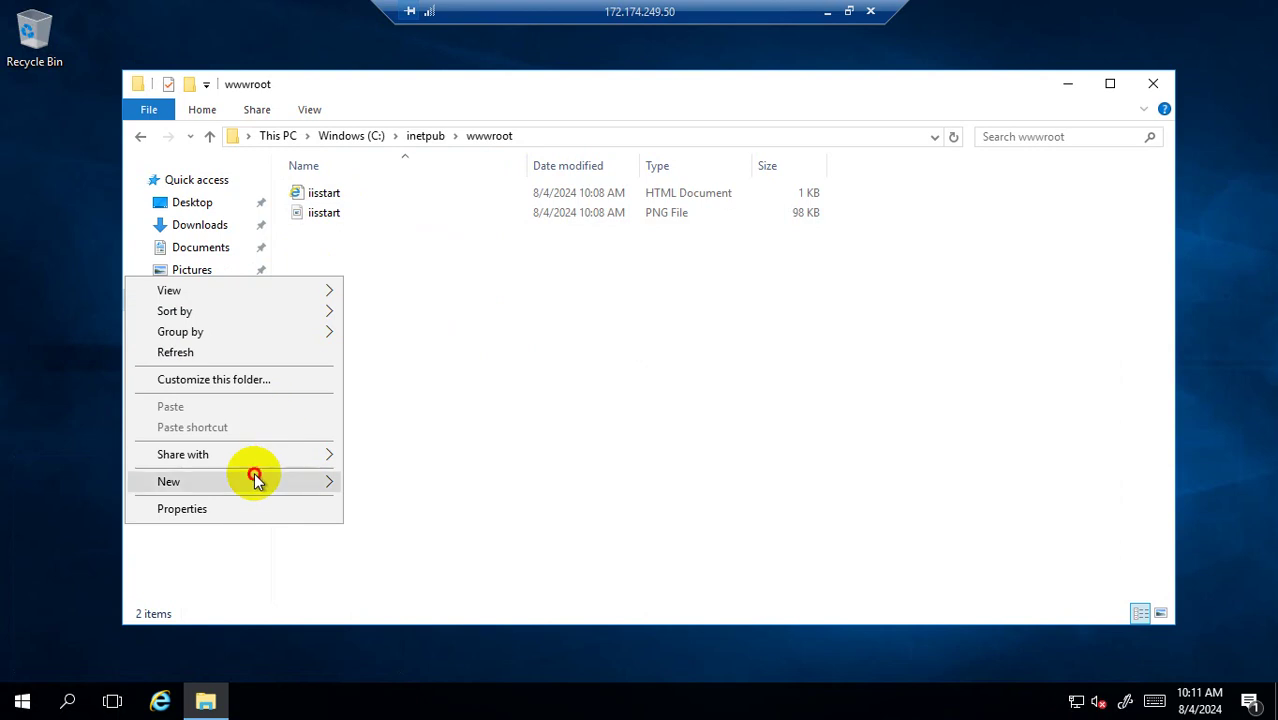
pyautogui.moveTo(257, 481)
pyautogui.click(386, 484)
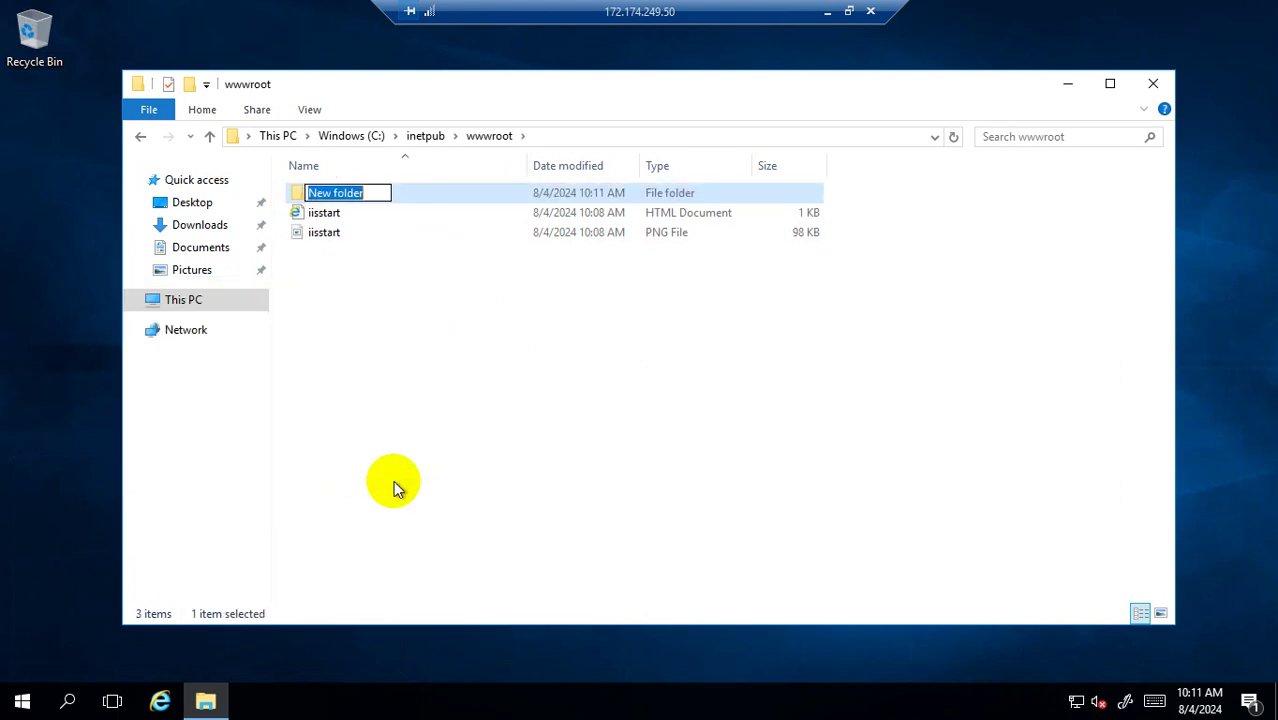
pyautogui.write('video')
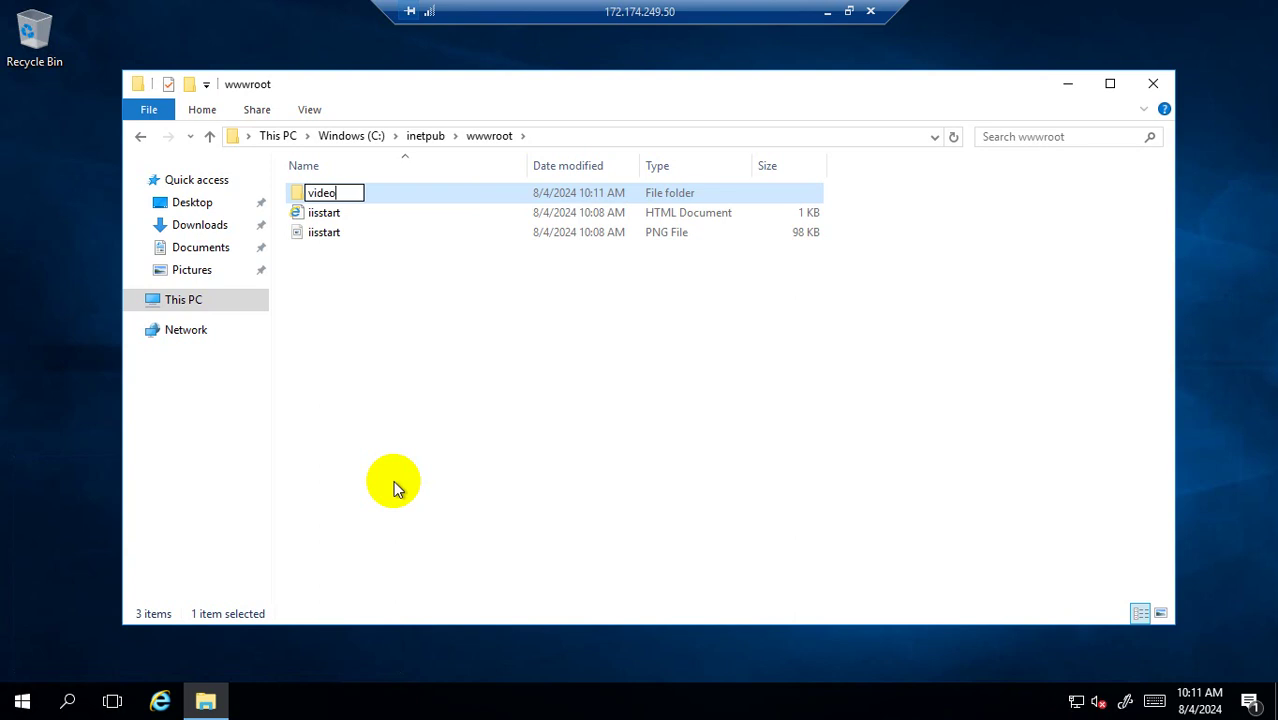
pyautogui.press('Return')
pyautogui.click(423, 409)
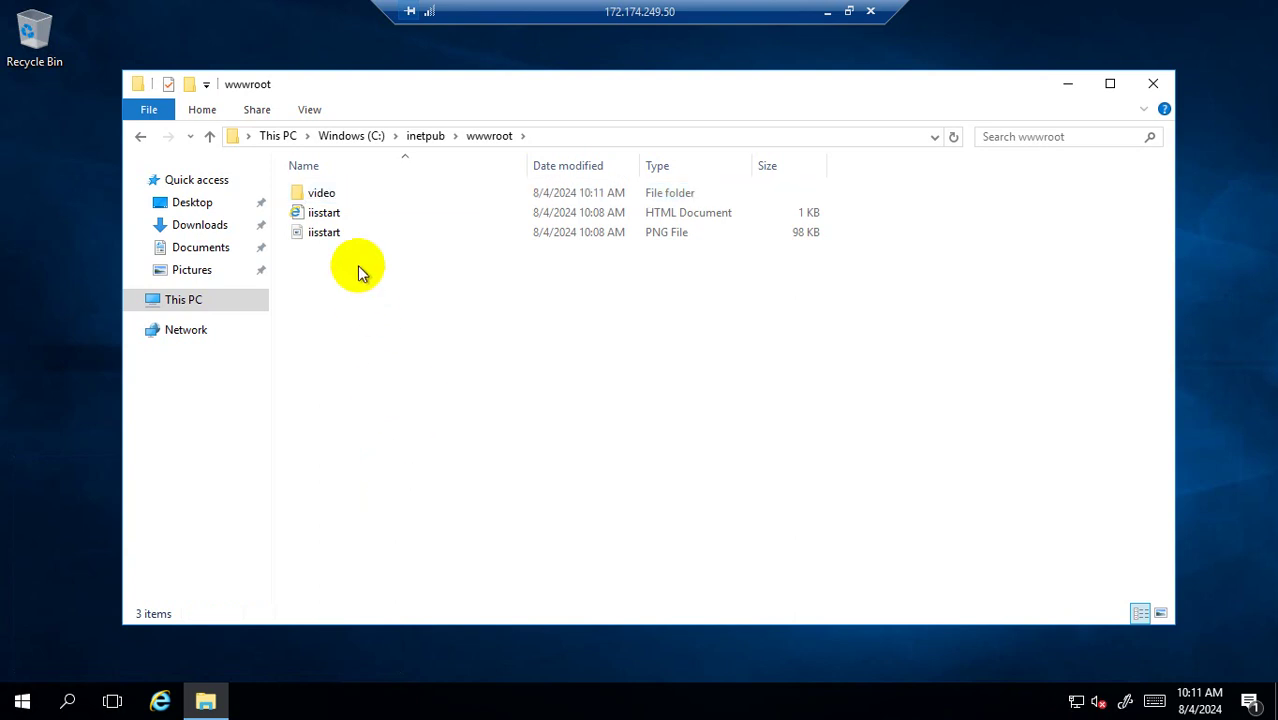
# Copy the iisstart HTML page into the video folder.
pyautogui.rightClick(328, 214)
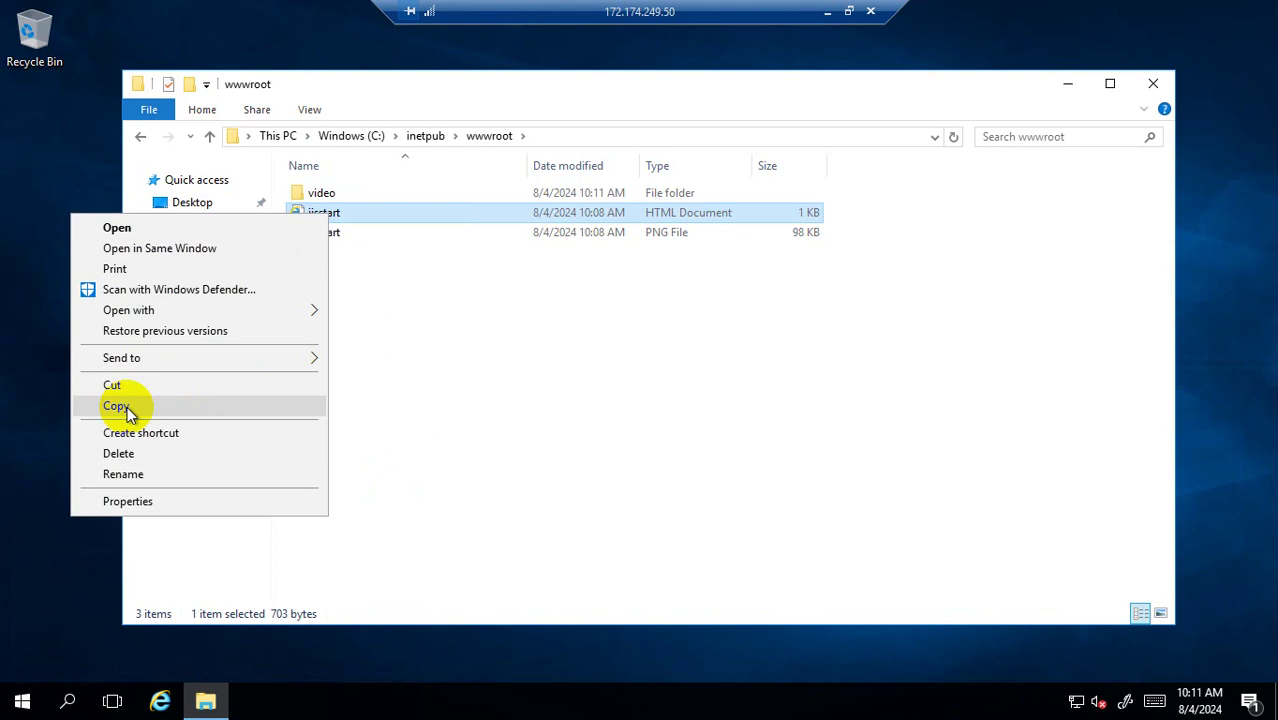
pyautogui.click(122, 406)
pyautogui.doubleClick(334, 194)
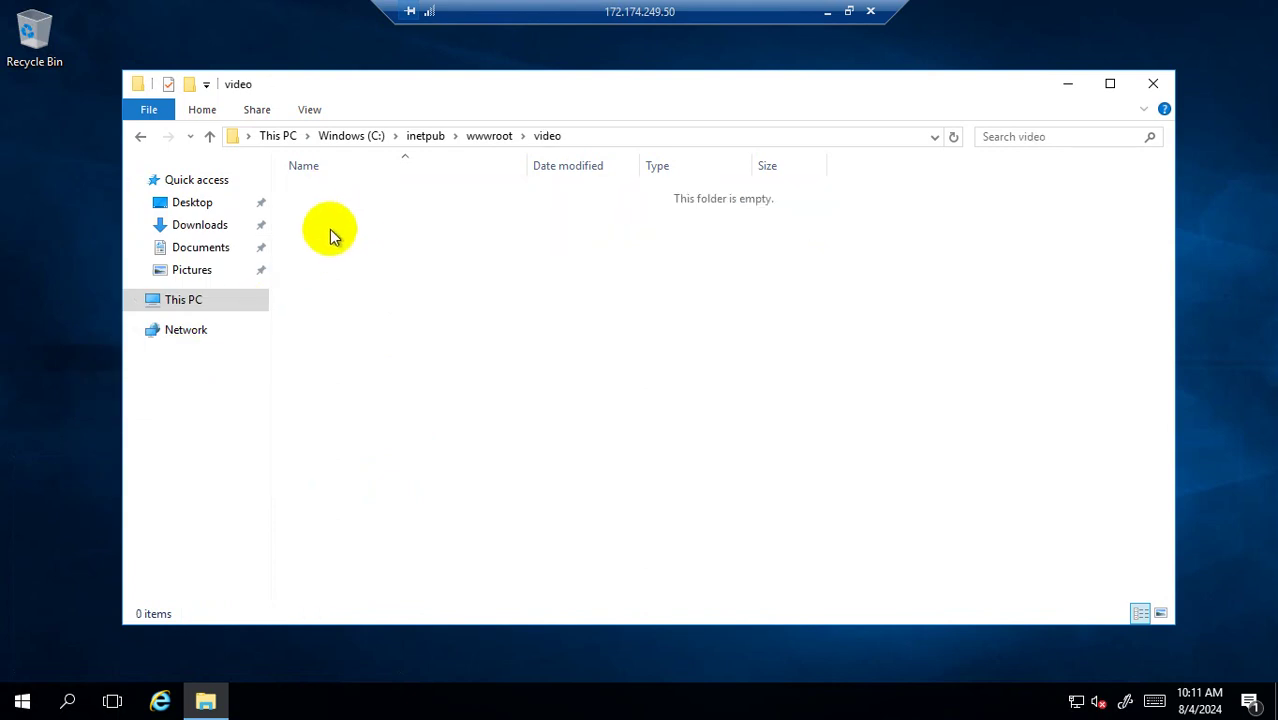
pyautogui.rightClick(332, 238)
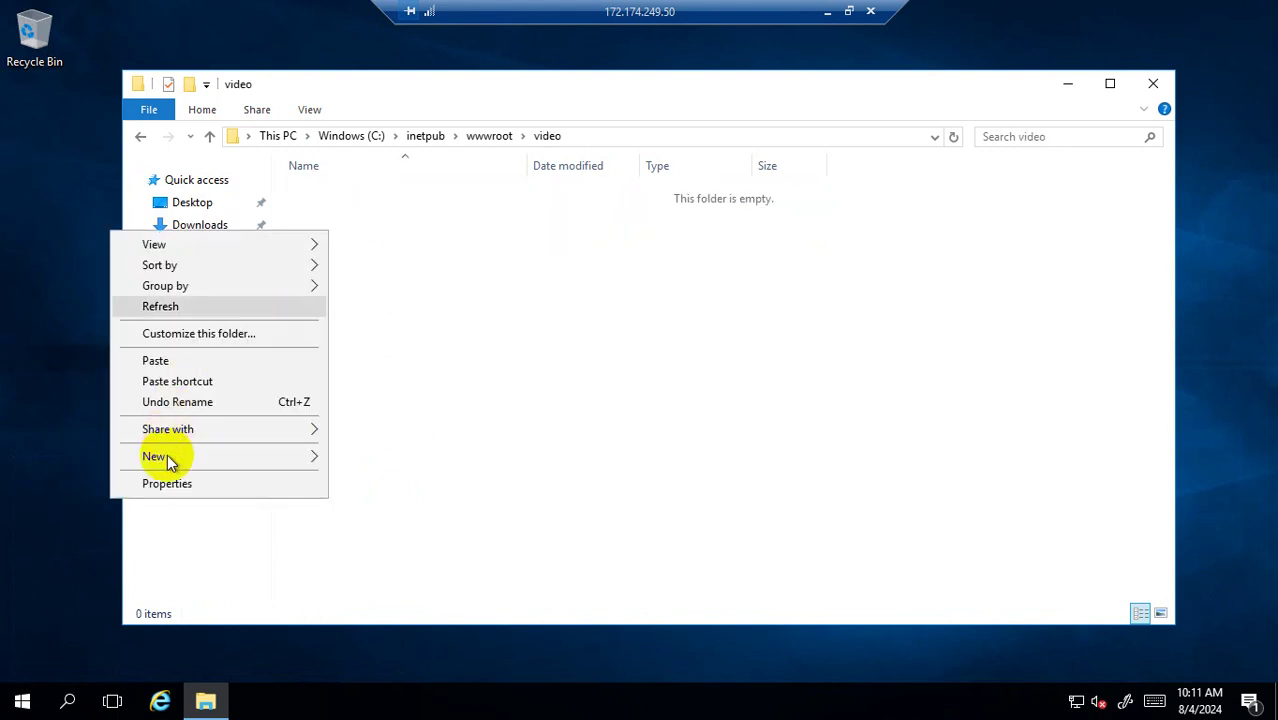
pyautogui.click(178, 363)
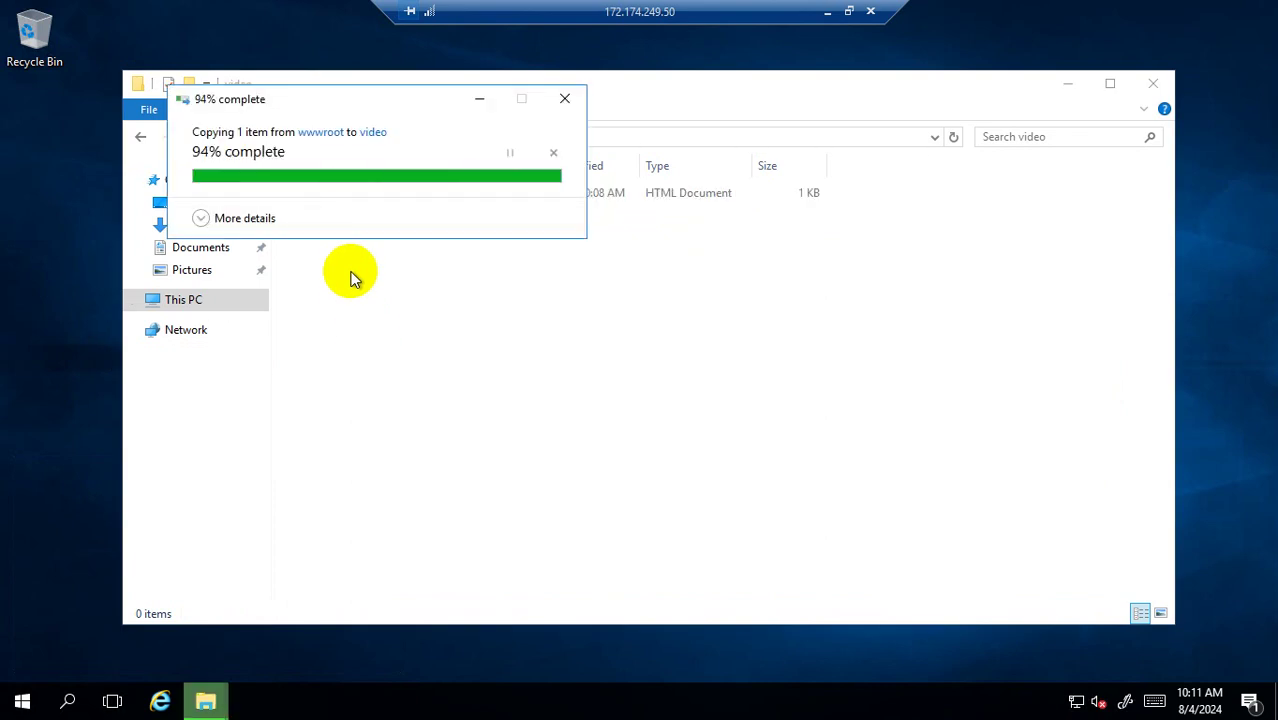
# Rename the copied page to 'video' and bring up its context menu.
pyautogui.rightClick(330, 194)
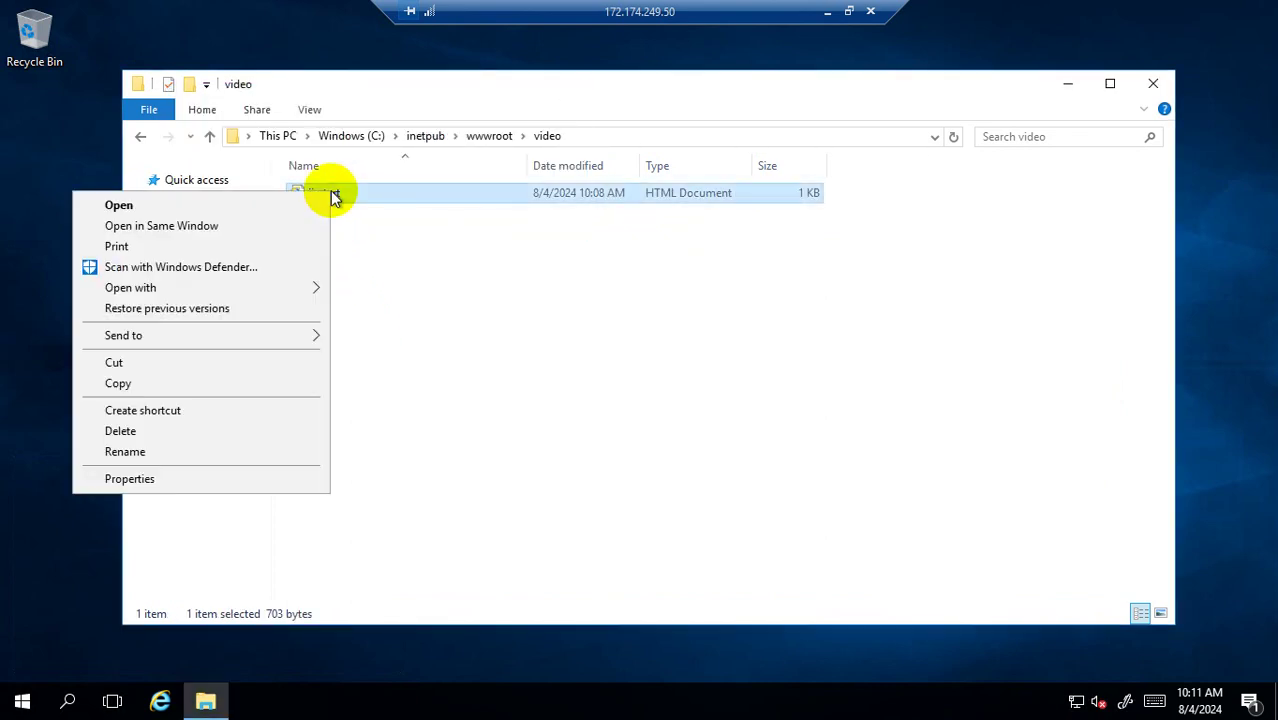
pyautogui.click(310, 455)
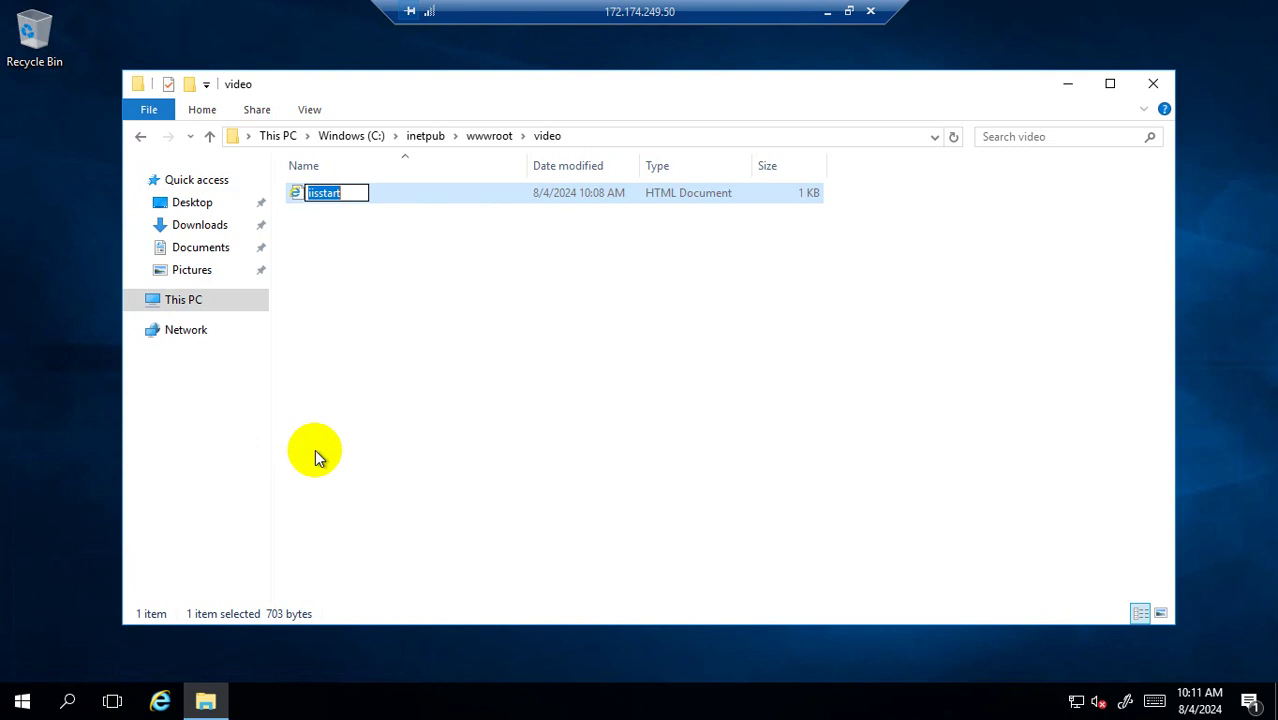
pyautogui.write('video')
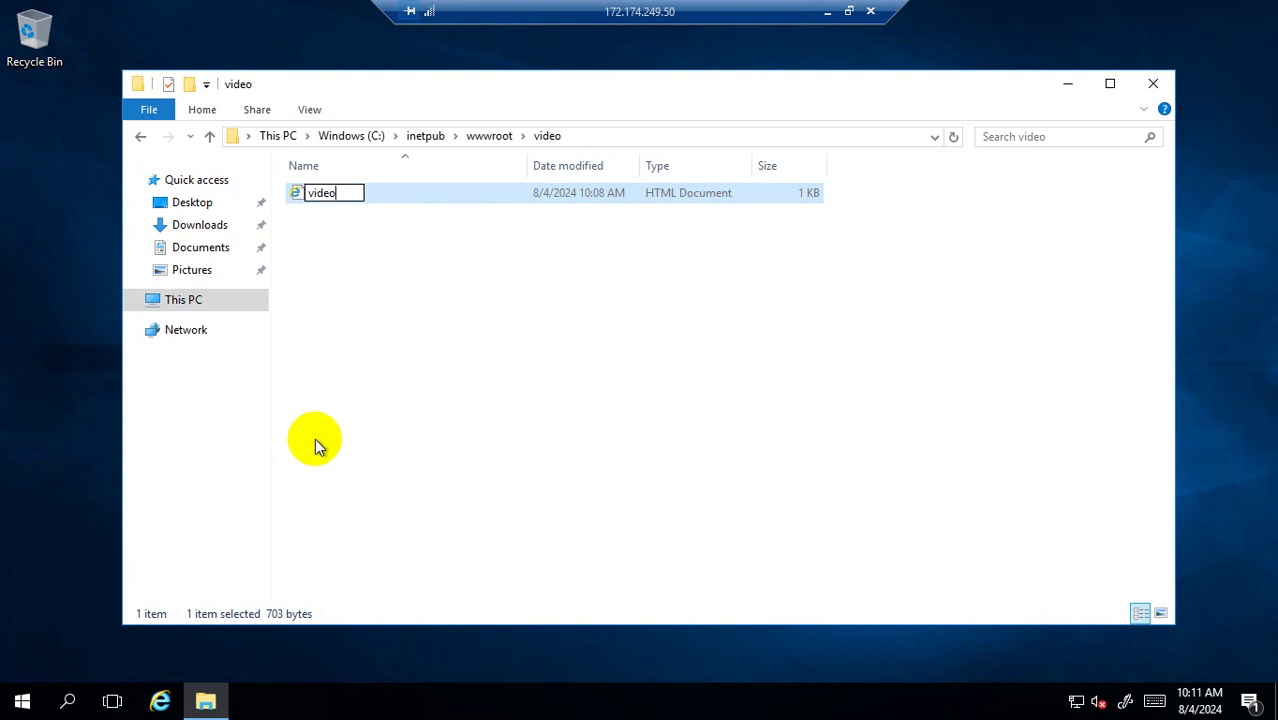
pyautogui.click(352, 321)
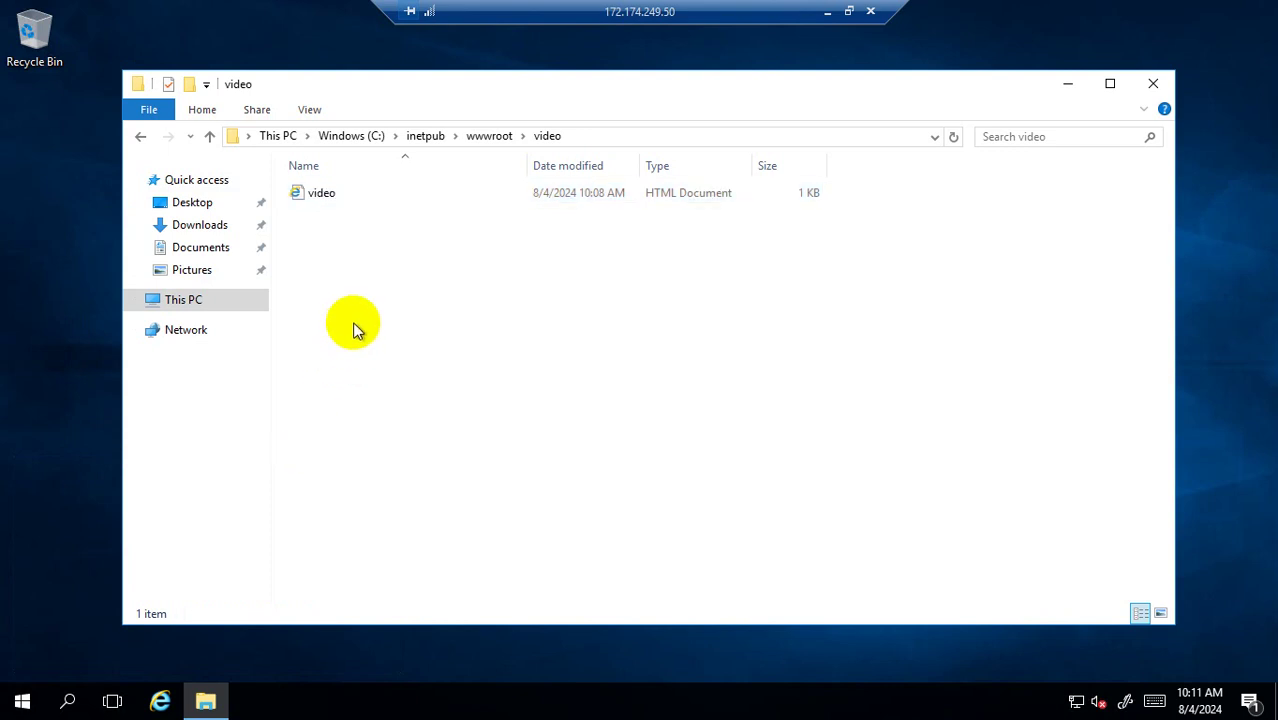
pyautogui.click(321, 199)
pyautogui.doubleClick(321, 196)
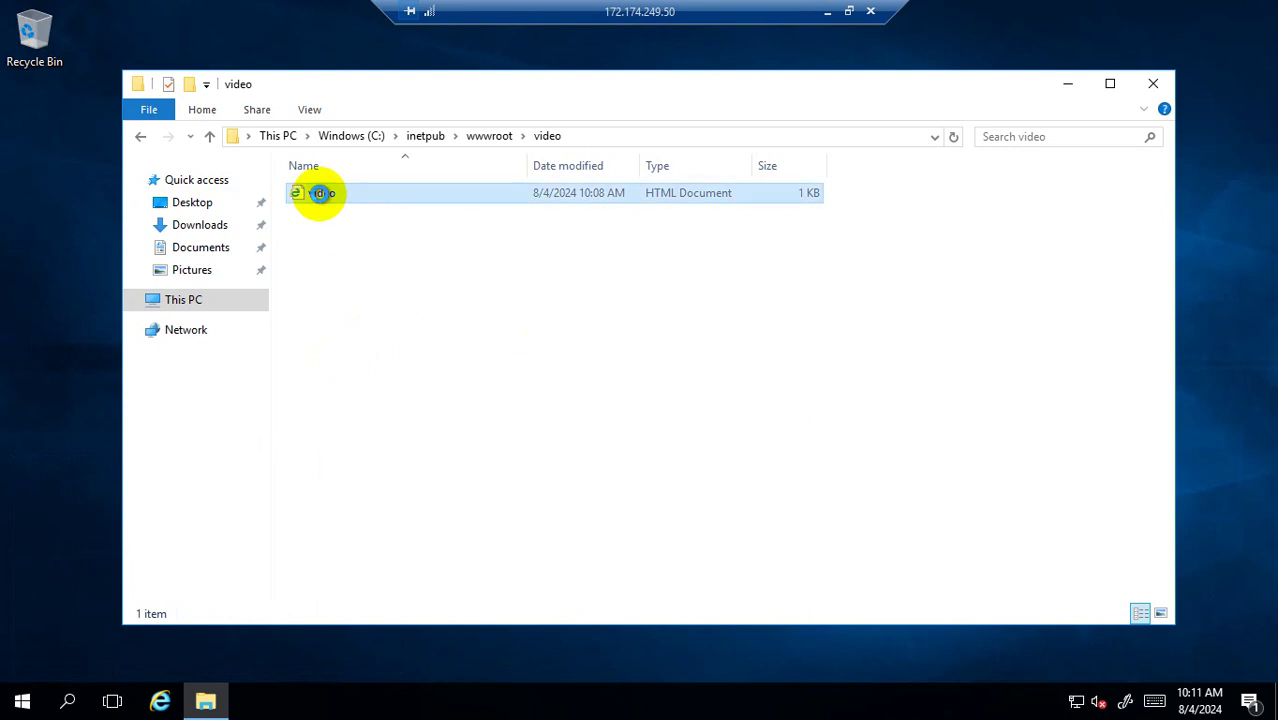
pyautogui.rightClick(321, 194)
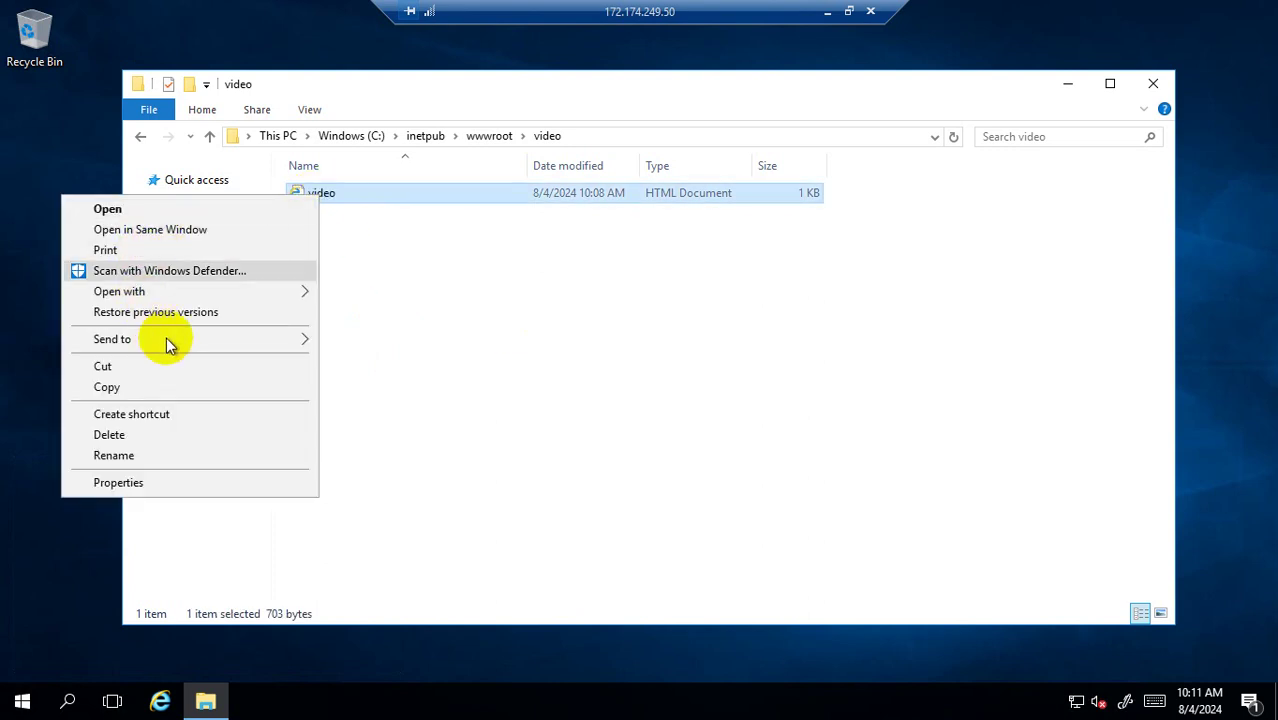
# Open video.htm in Notepad, replace its content with 'Welcome to my Video Server', and save.
pyautogui.moveTo(298, 298)
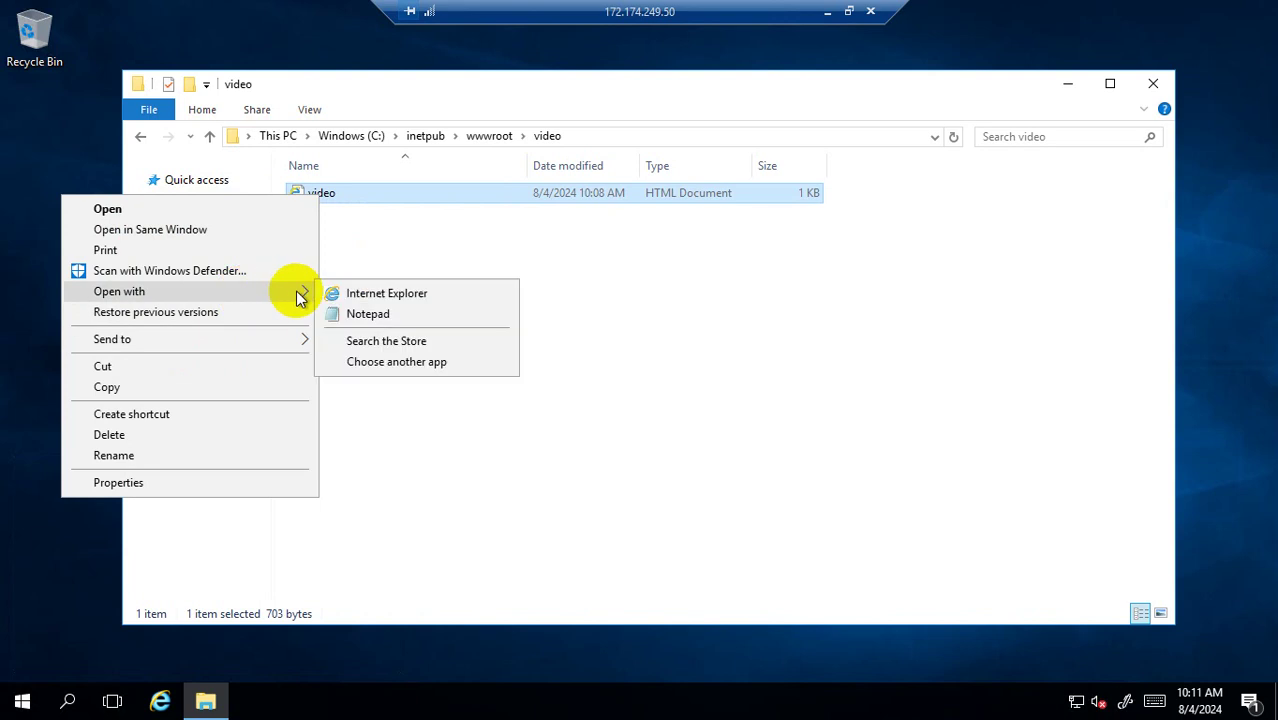
pyautogui.click(378, 315)
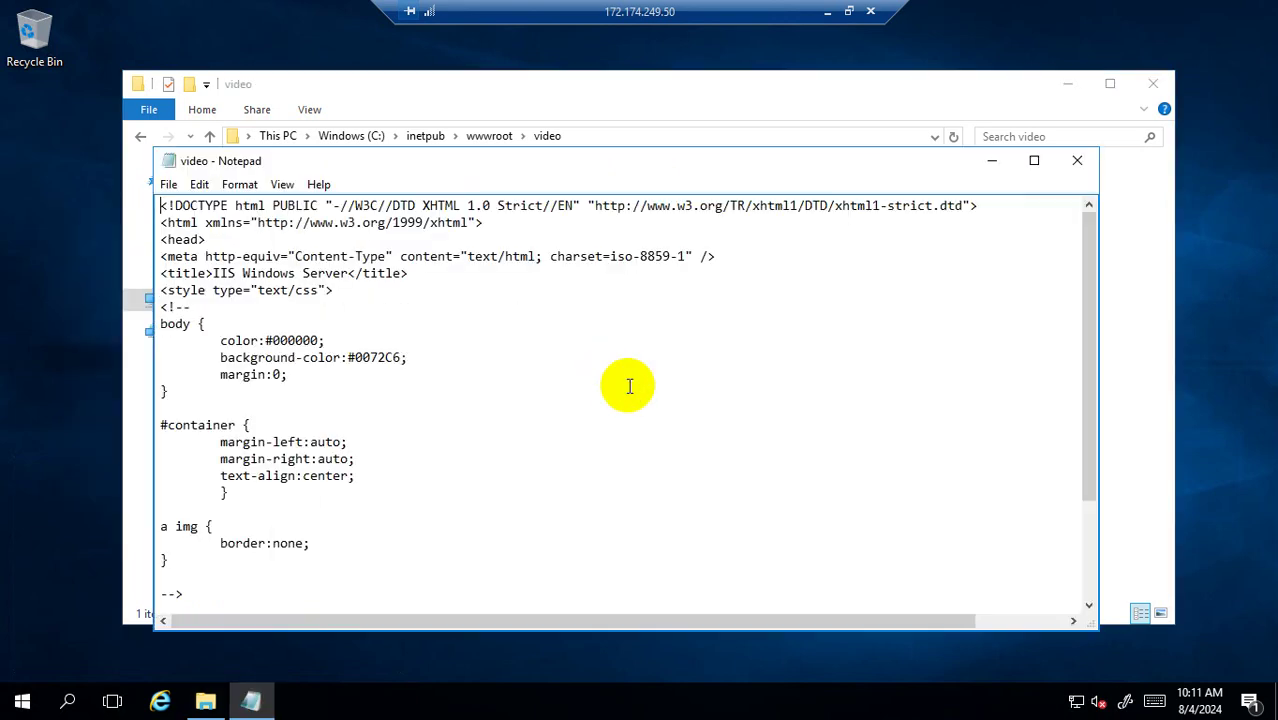
pyautogui.hotkey('ctrl', 'a')
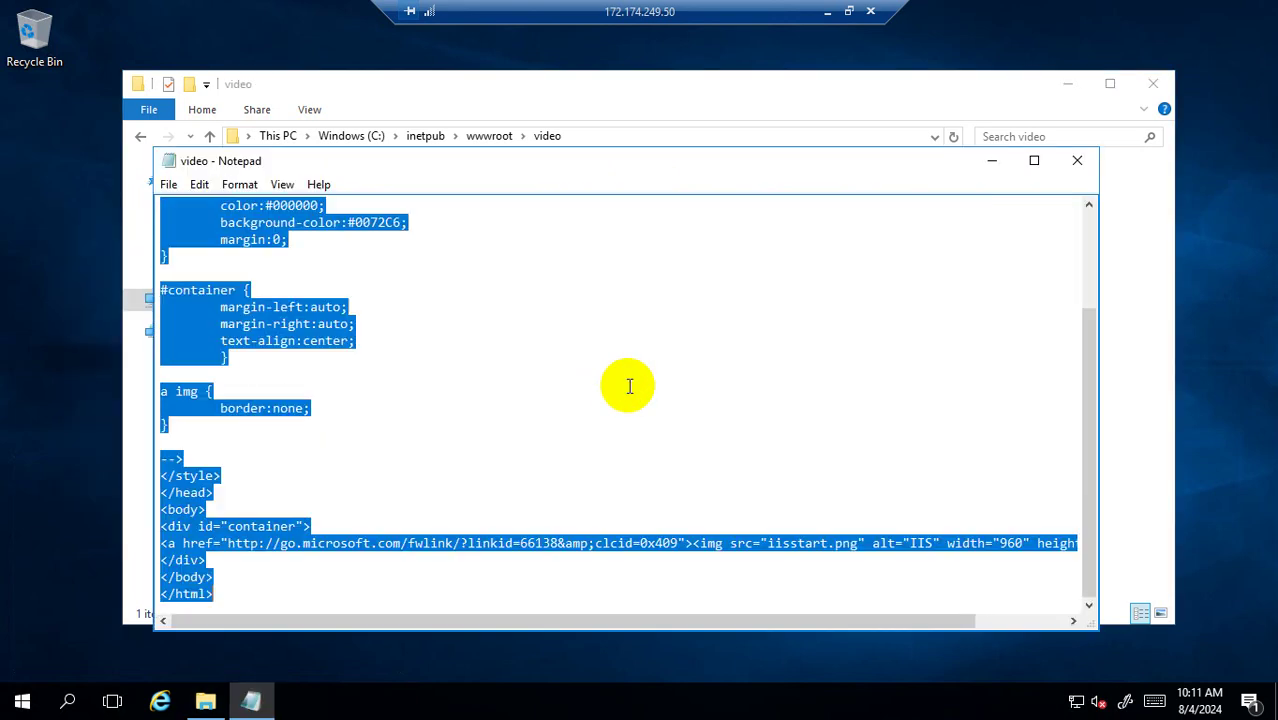
pyautogui.press('Delete')
pyautogui.write('We')
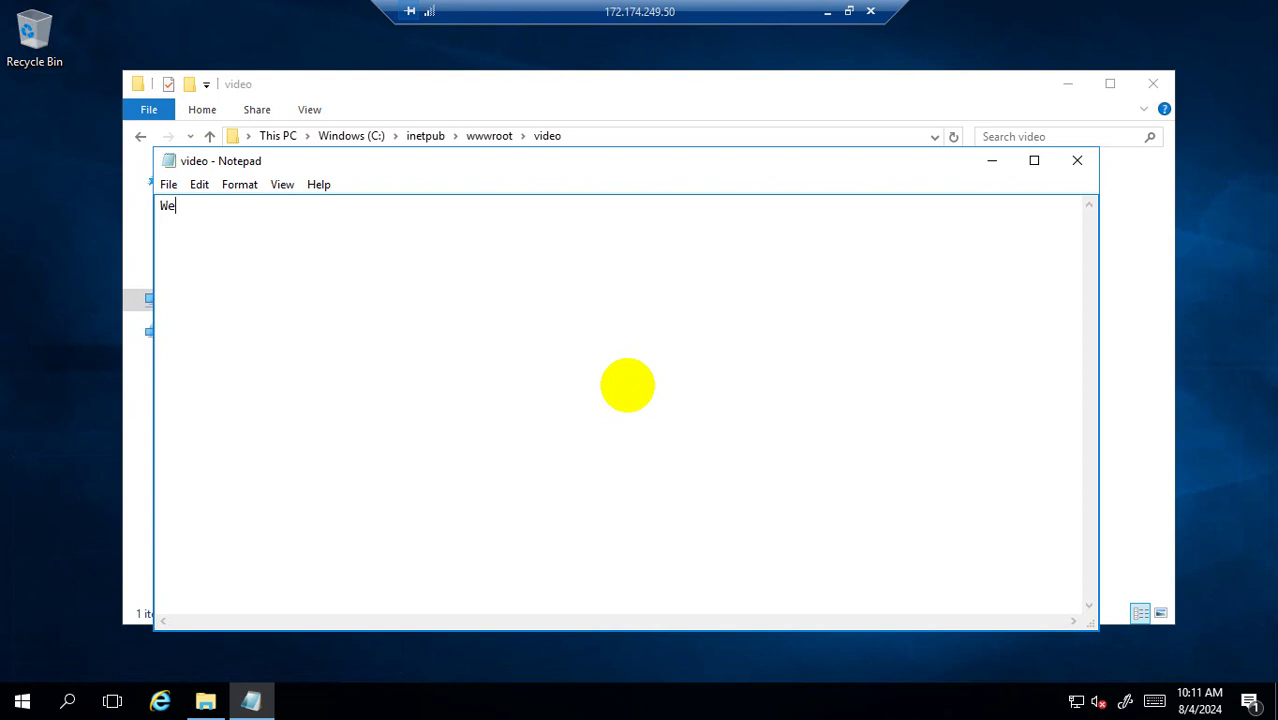
pyautogui.write('lcome to my Video ')
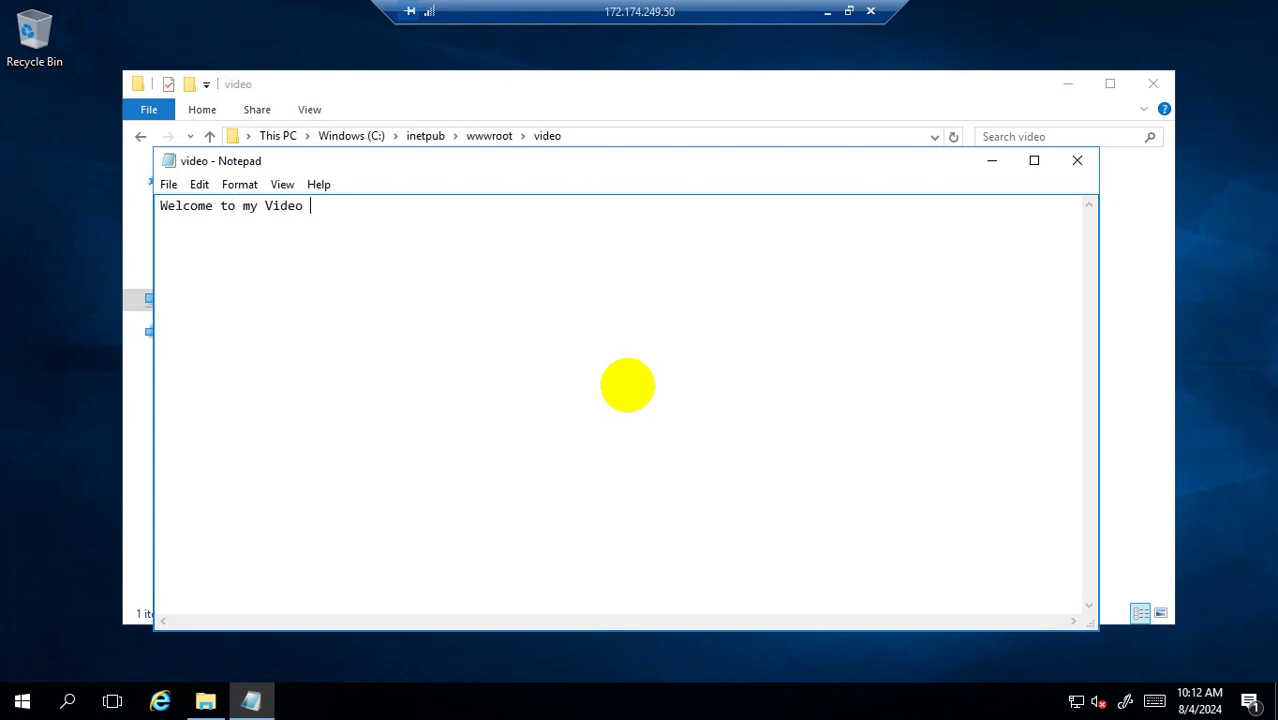
pyautogui.write('Server')
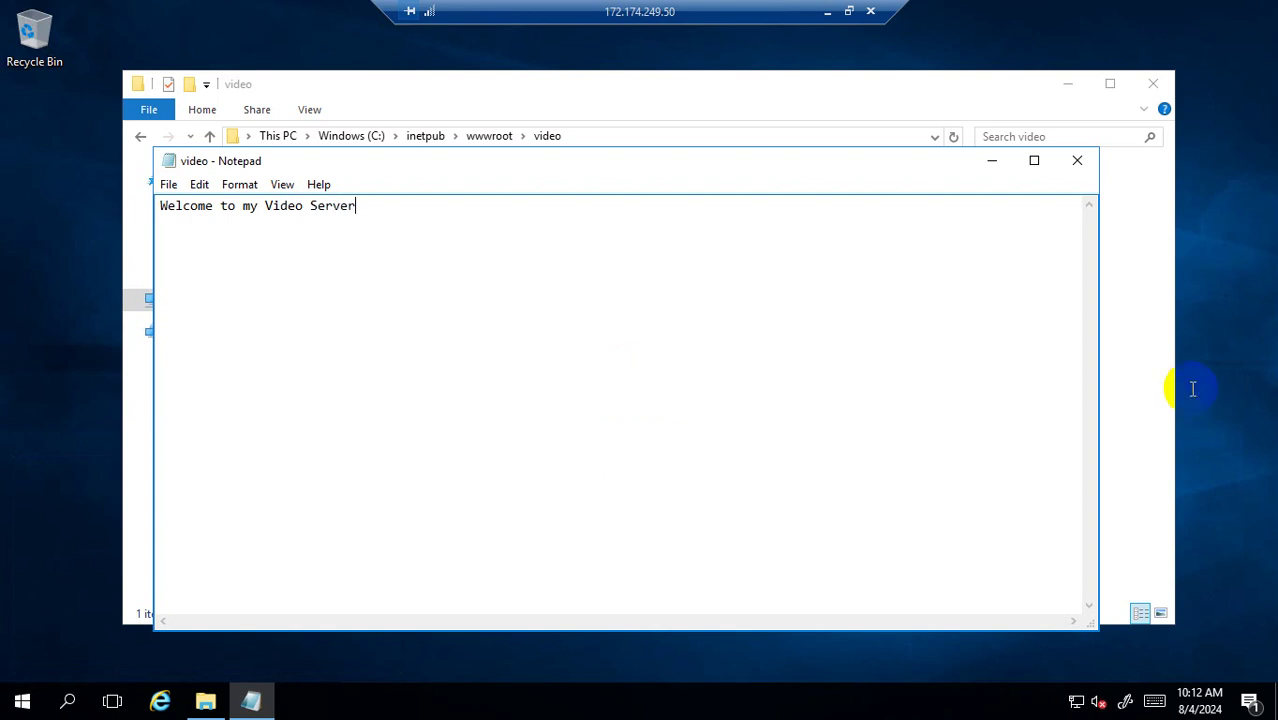
pyautogui.click(1077, 163)
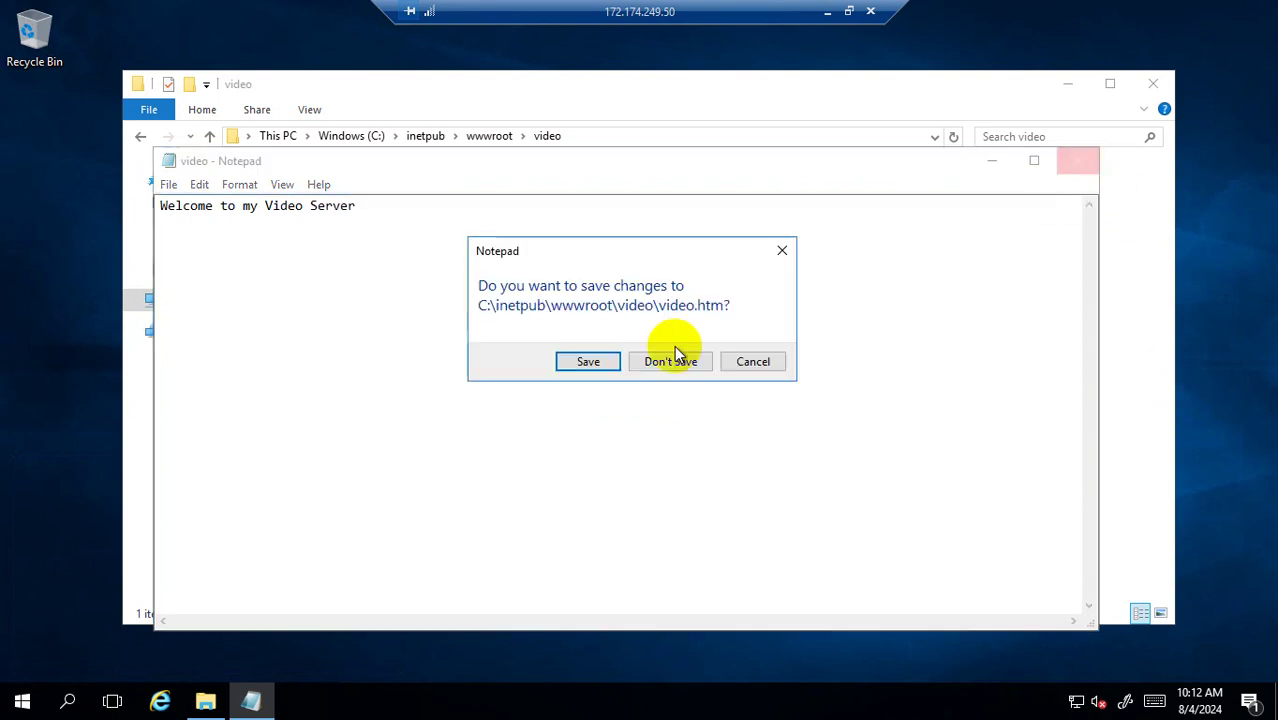
pyautogui.click(582, 362)
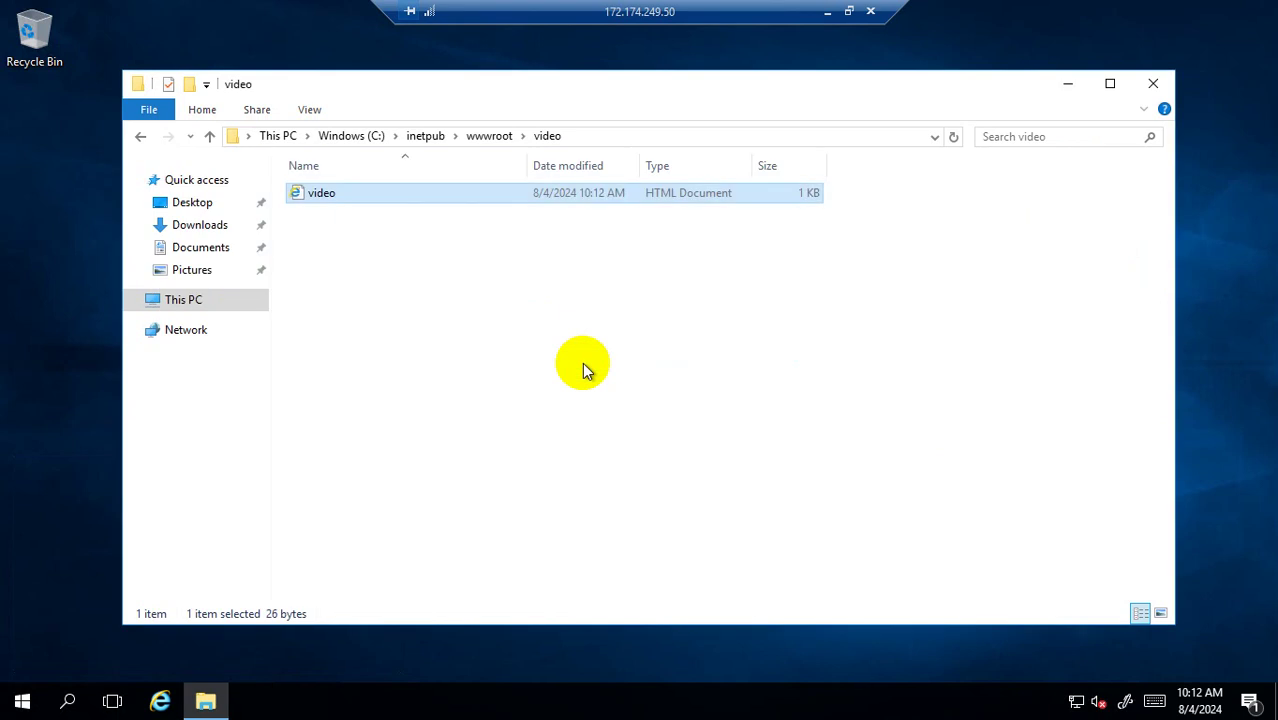
# Open the Run dialog and enter the path up to c:\inetpub\wwwroot using autocomplete.
pyautogui.rightClick(17, 702)
pyautogui.click(92, 622)
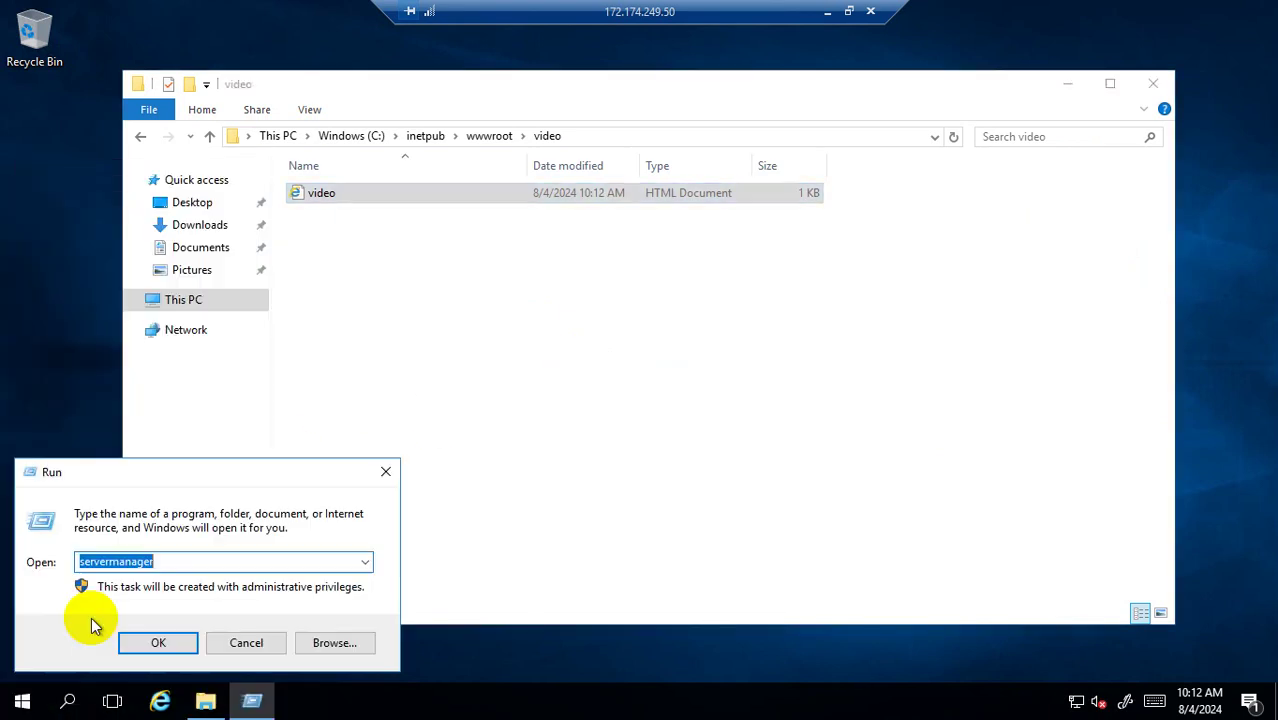
pyautogui.write('c')
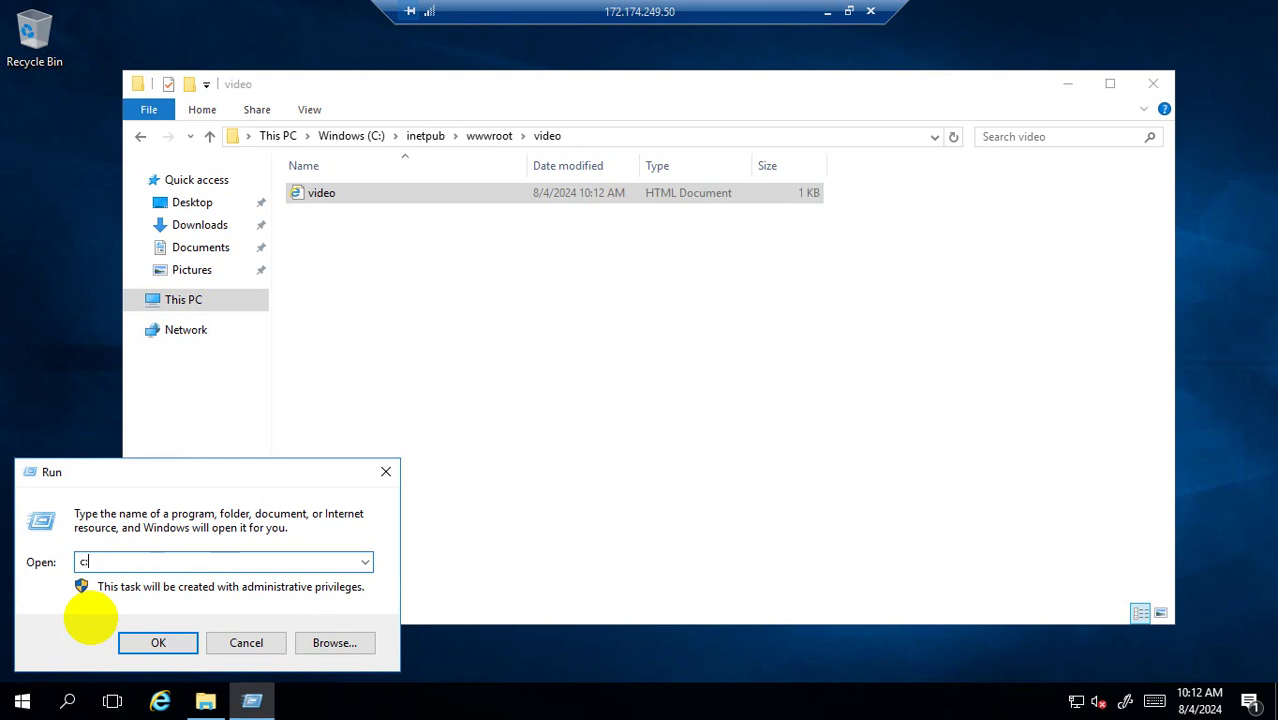
pyautogui.write(':\\inte')
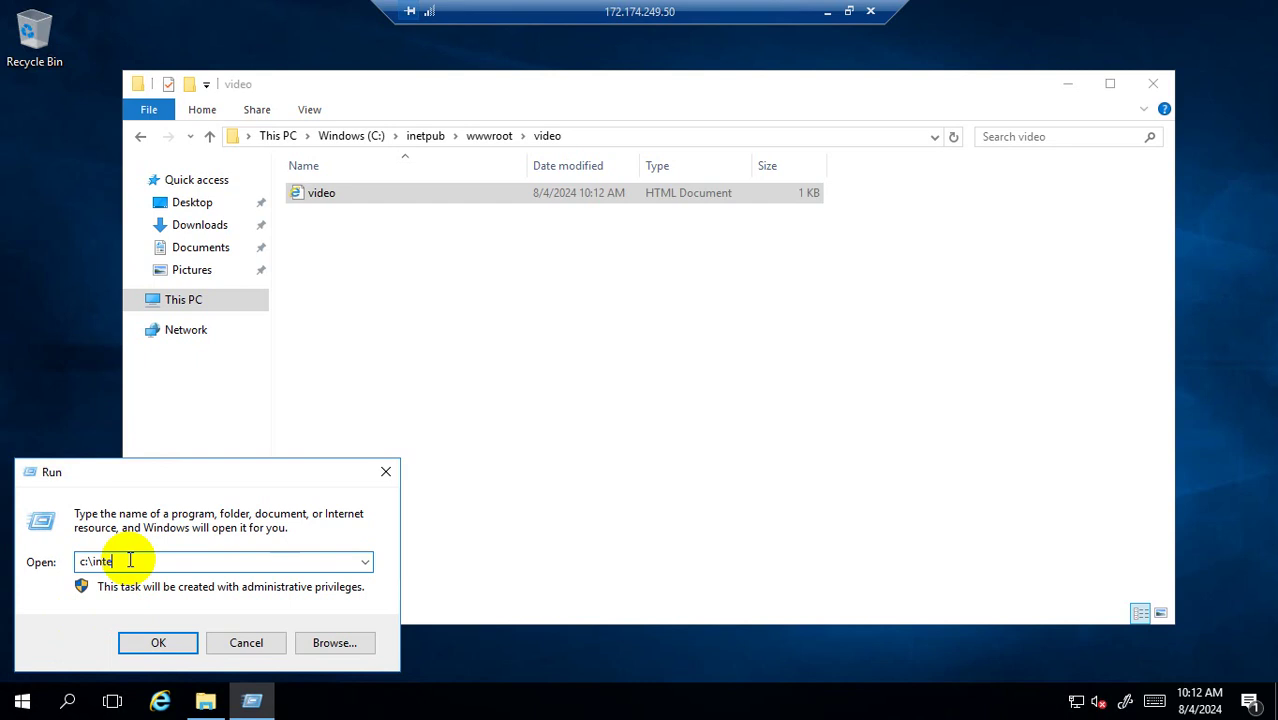
pyautogui.press('BackSpace')
pyautogui.press('BackSpace')
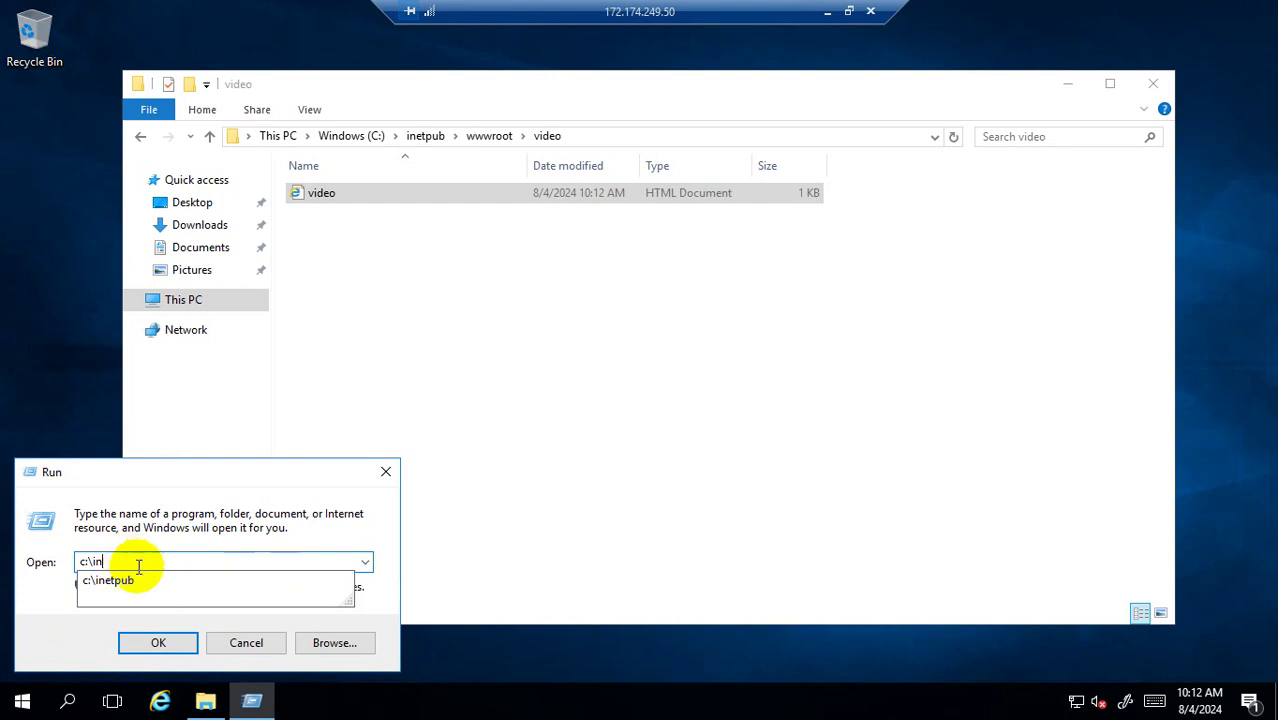
pyautogui.click(170, 580)
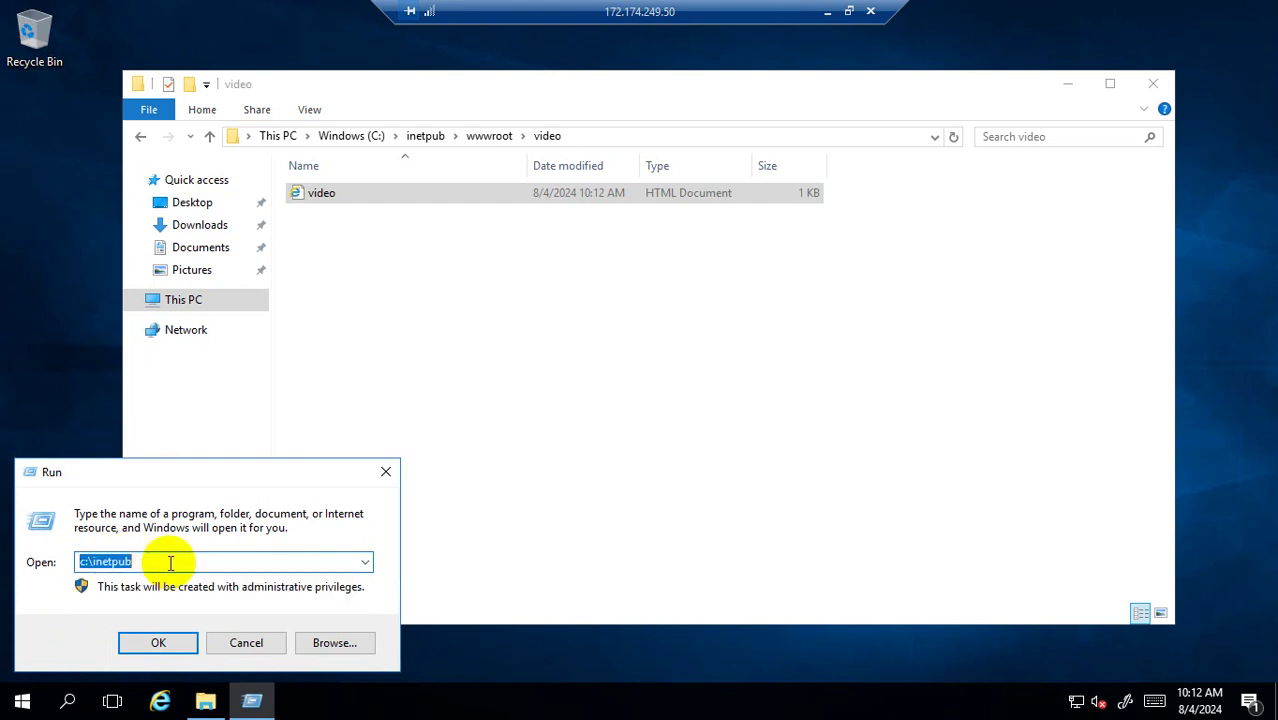
pyautogui.click(170, 563)
pyautogui.write('\\ww')
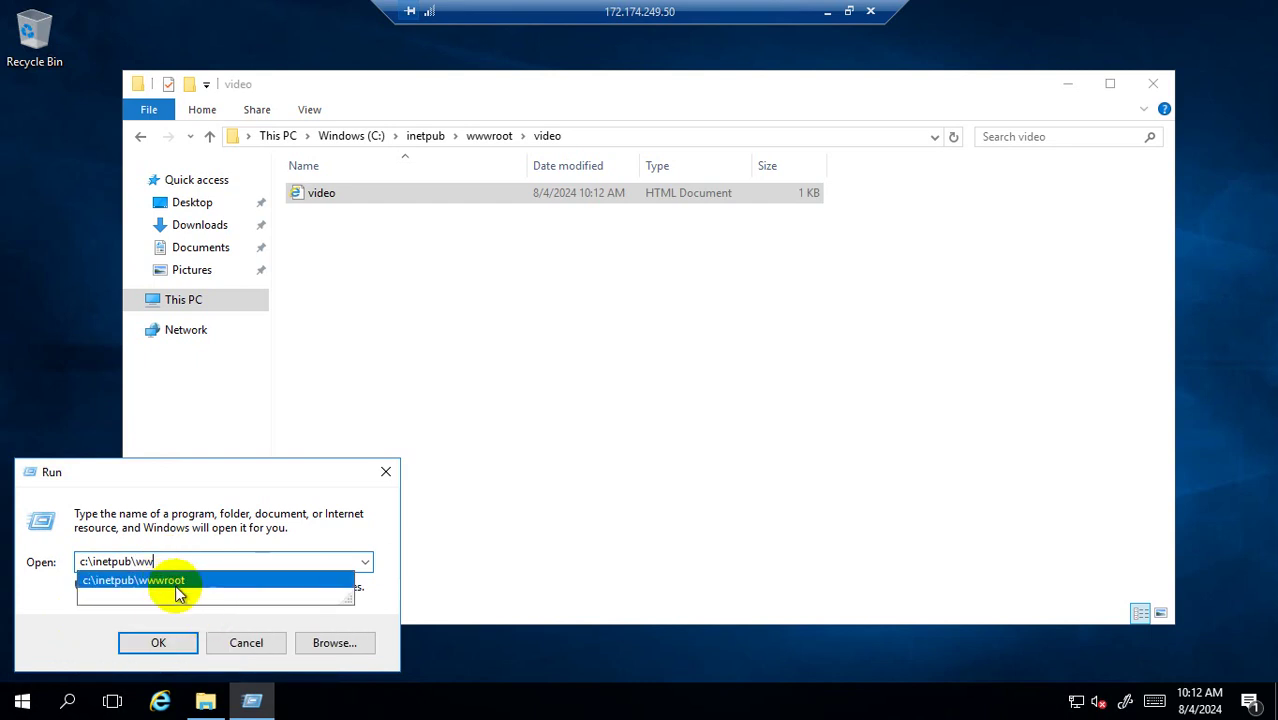
pyautogui.click(205, 577)
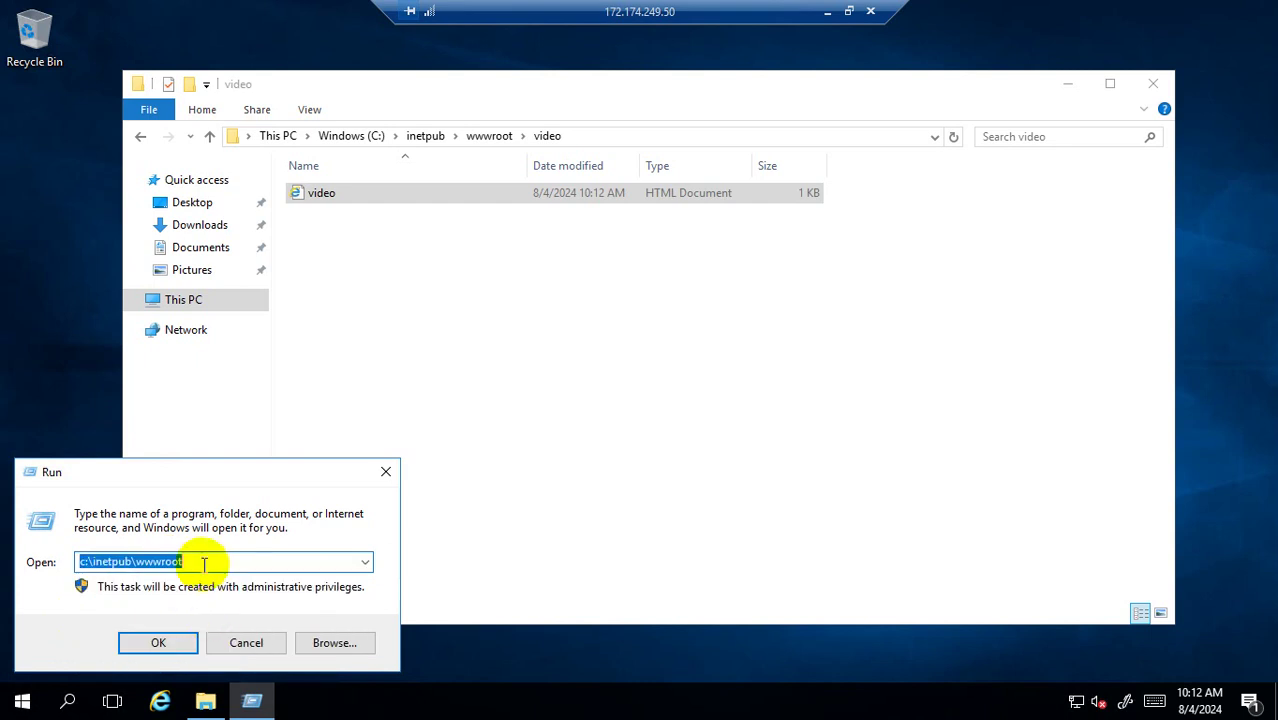
pyautogui.click(204, 564)
# Complete the path to c:\inetpub\wwwroot\video\video.htm and open it.
pyautogui.write('\\v')
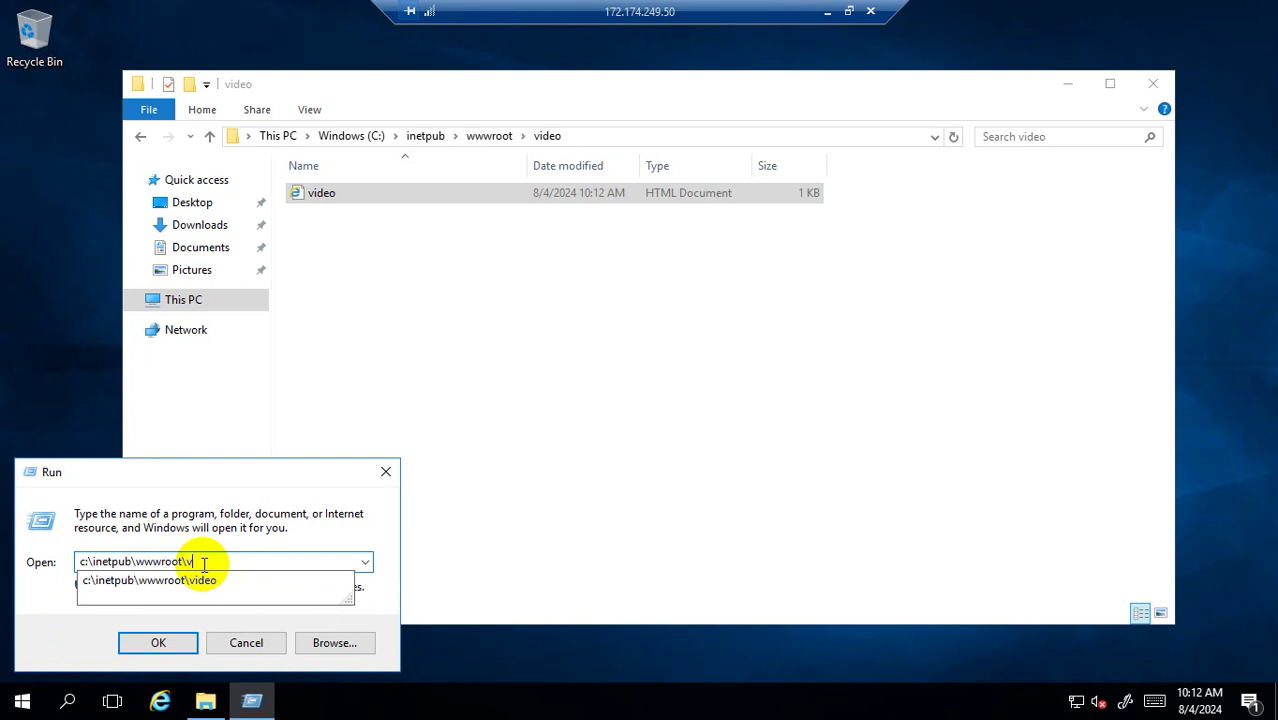
pyautogui.click(205, 580)
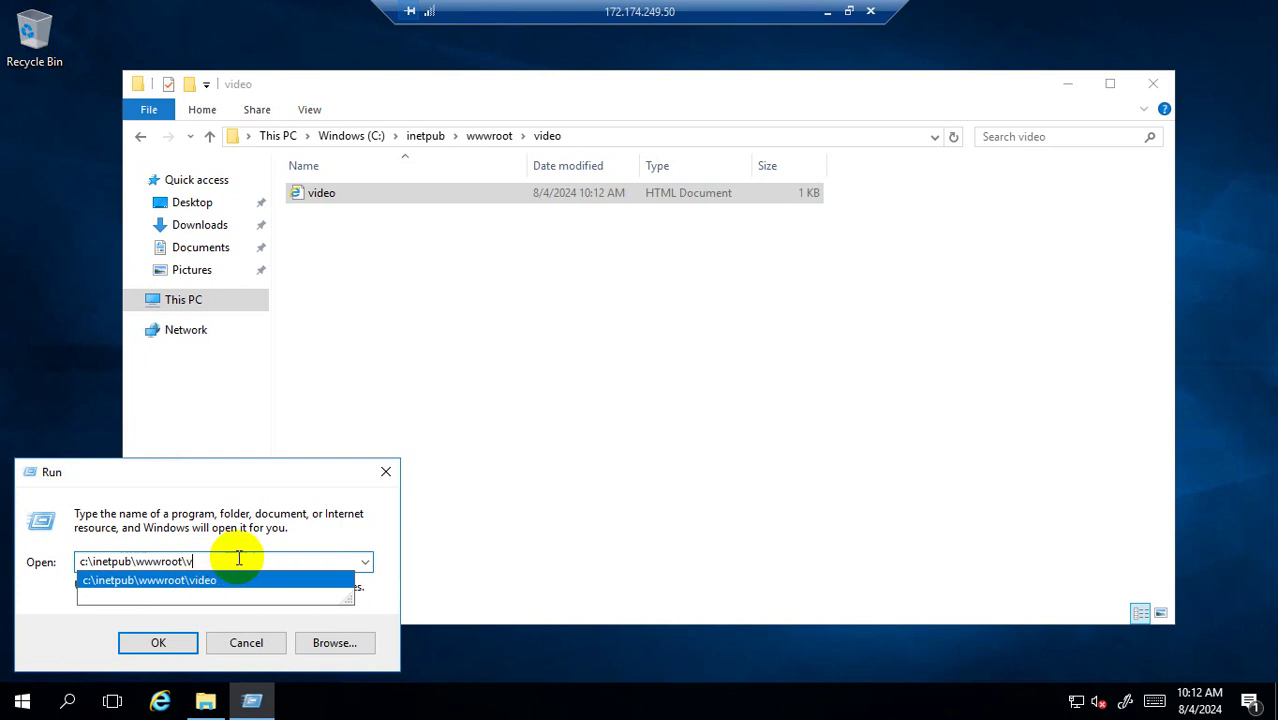
pyautogui.click(241, 563)
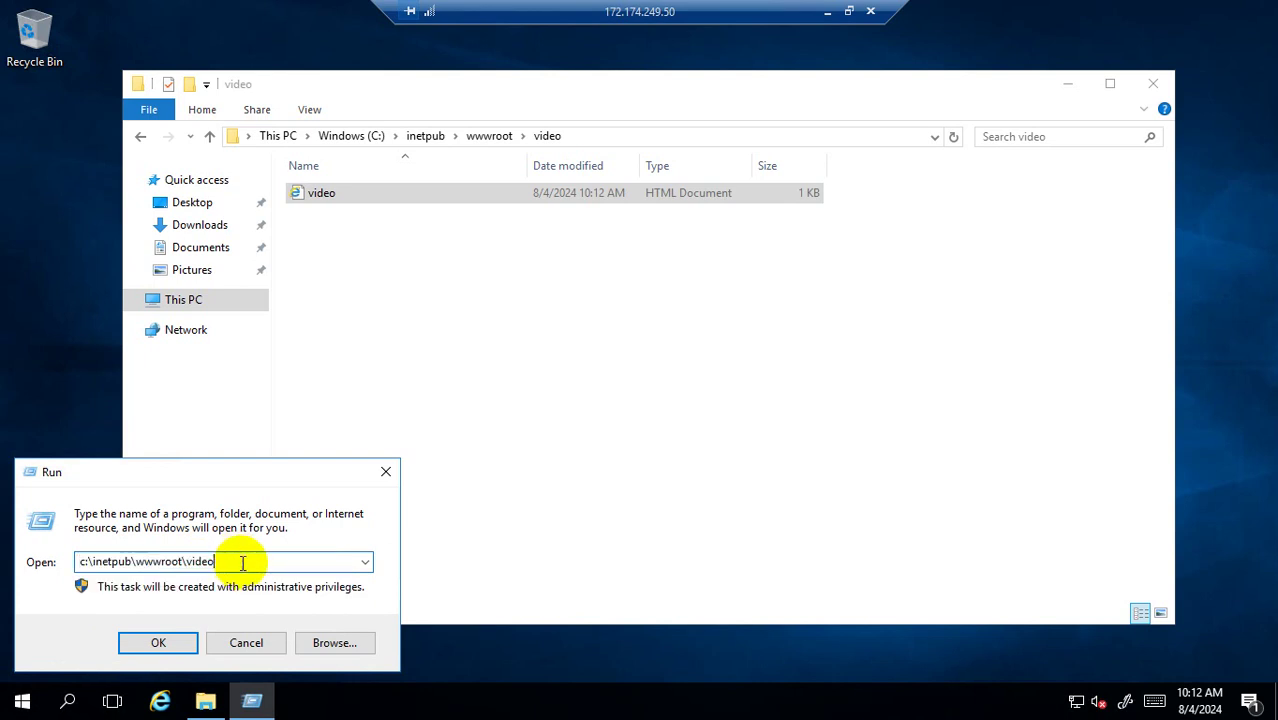
pyautogui.write('\\')
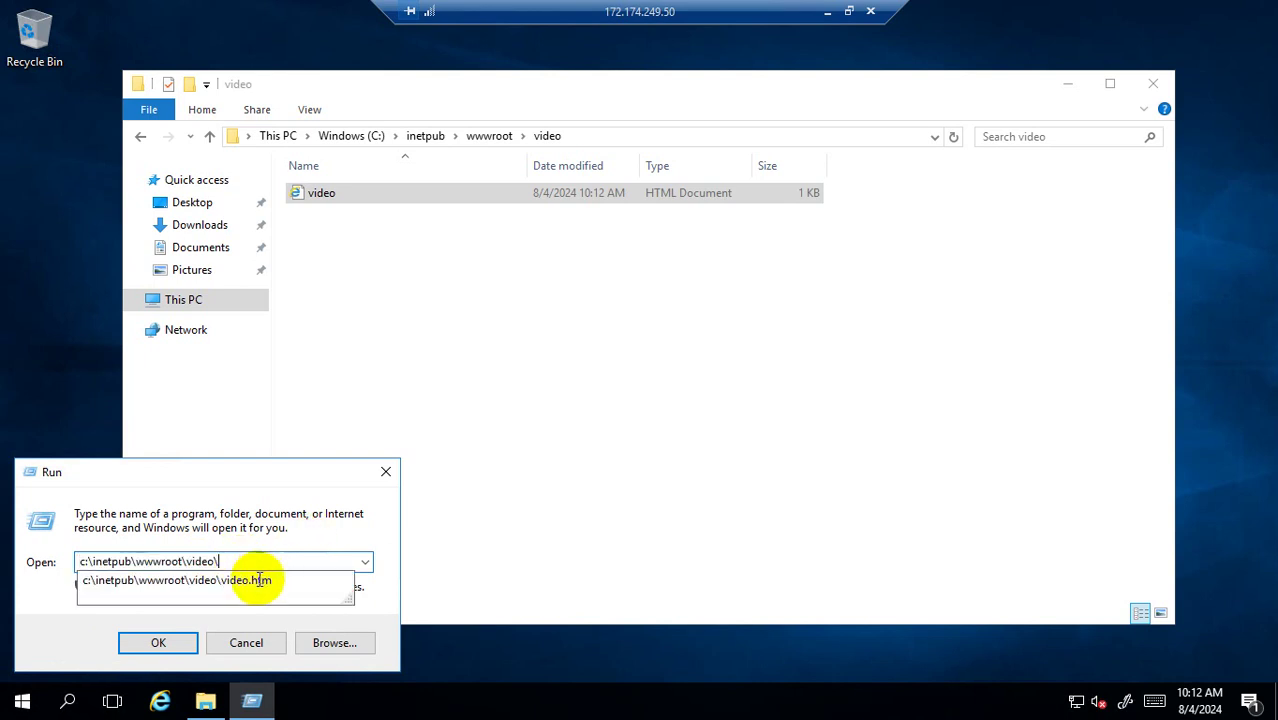
pyautogui.click(262, 584)
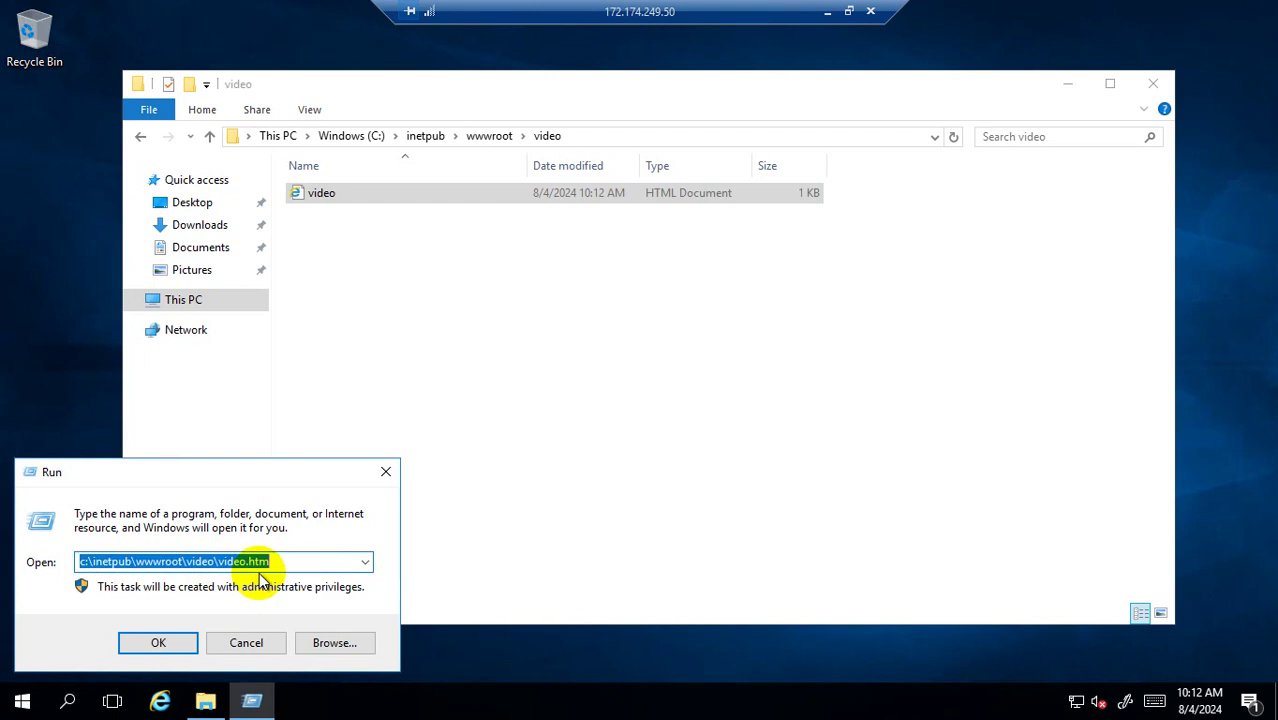
pyautogui.click(160, 644)
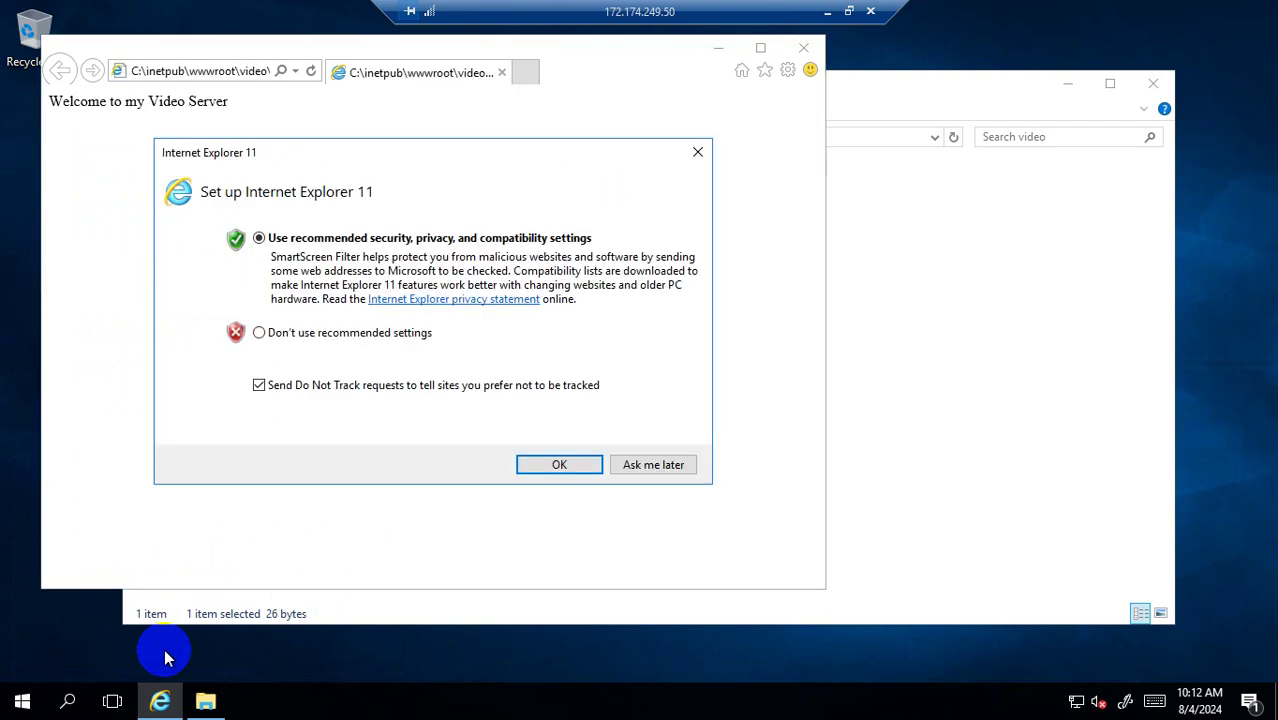
# Dismiss Internet Explorer's first-run setup, reload video.htm, and clear the security warning.
pyautogui.click(697, 157)
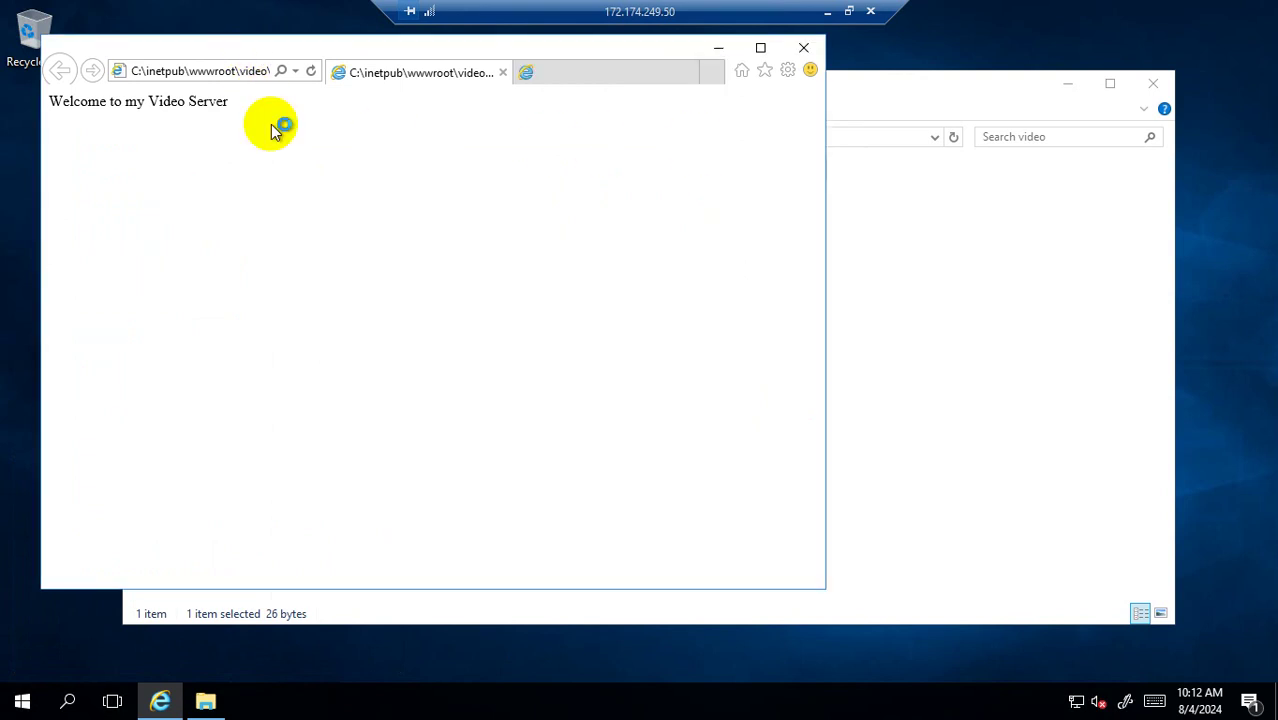
pyautogui.click(218, 75)
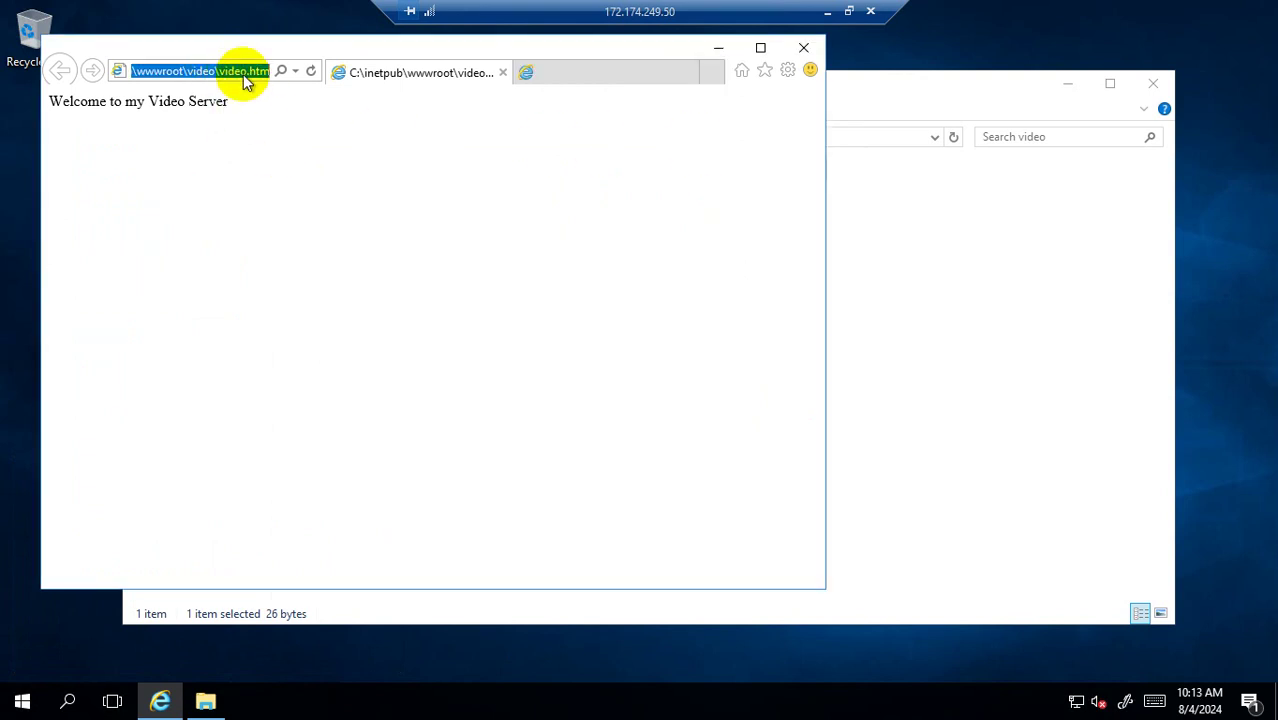
pyautogui.click(243, 74)
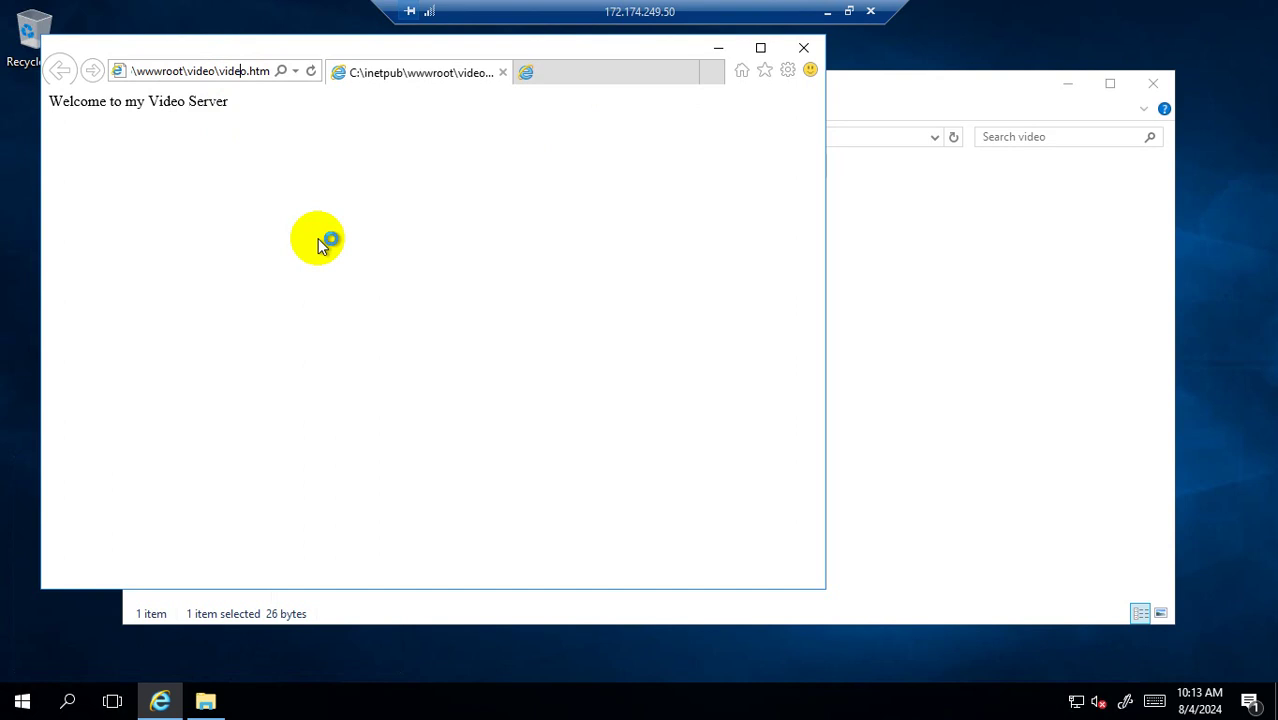
pyautogui.press('Return')
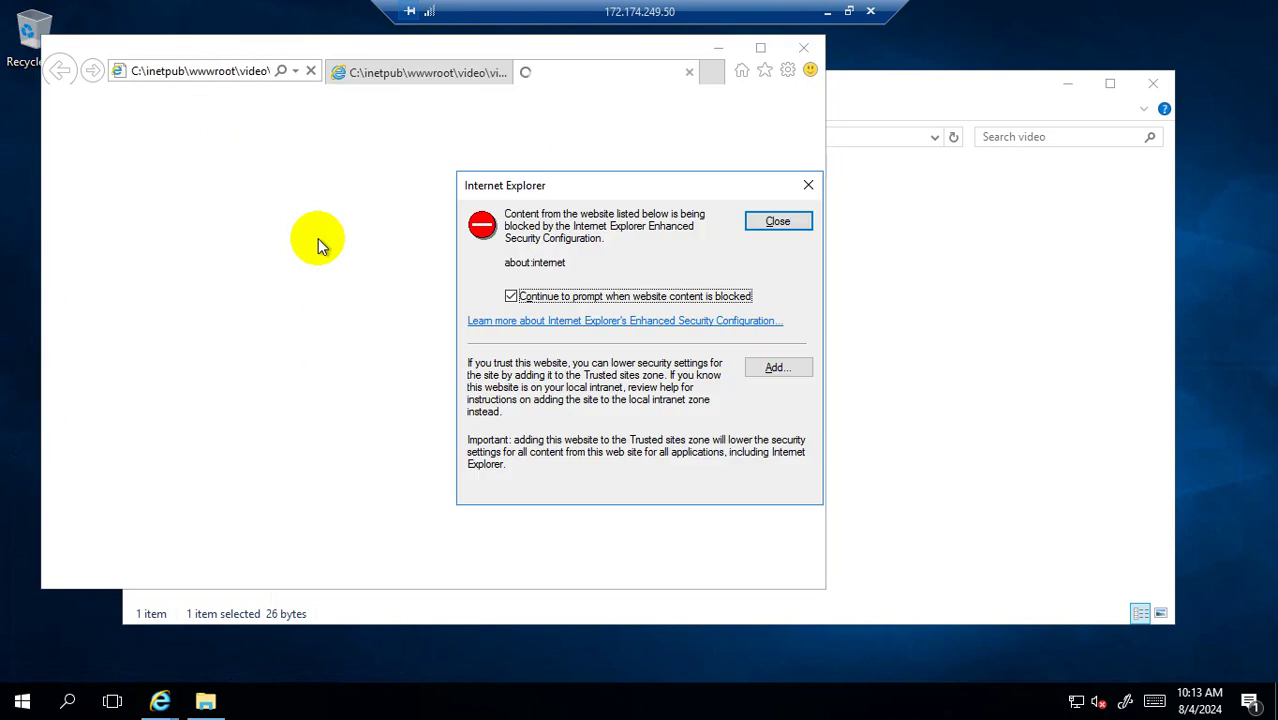
pyautogui.click(777, 221)
# Close Internet Explorer with all tabs and begin disconnecting the remote session.
pyautogui.click(805, 48)
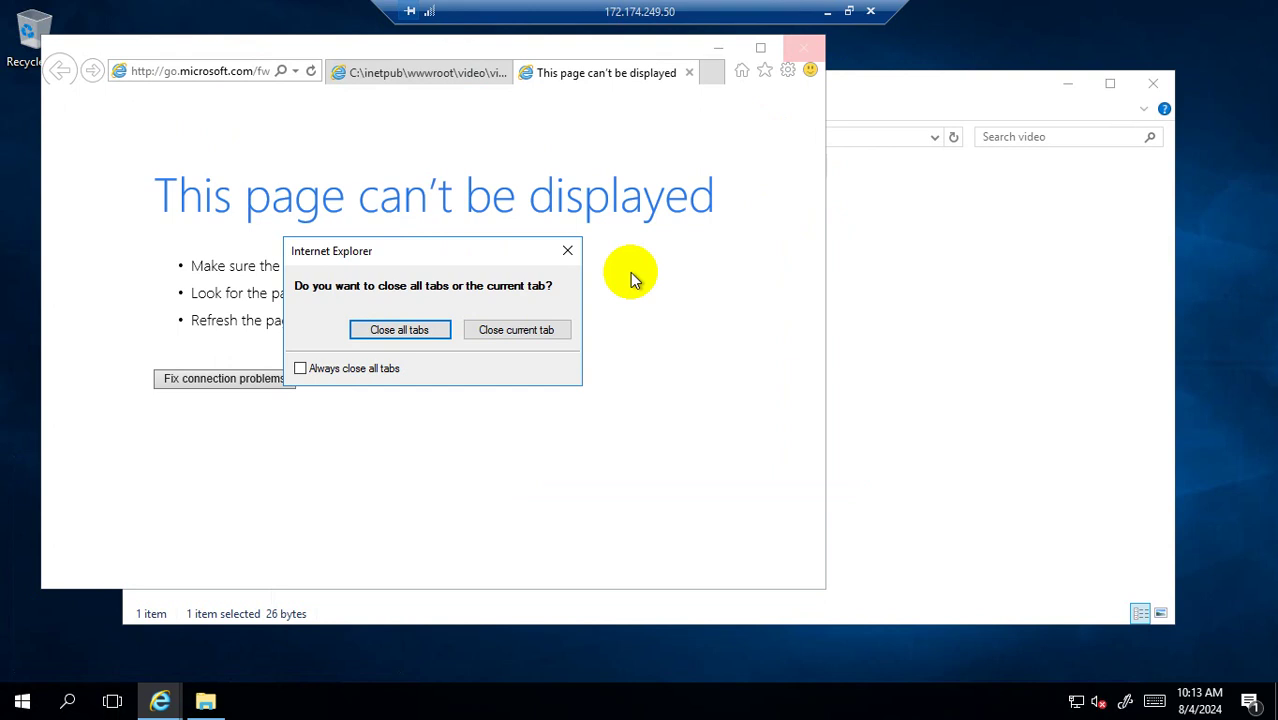
pyautogui.click(414, 331)
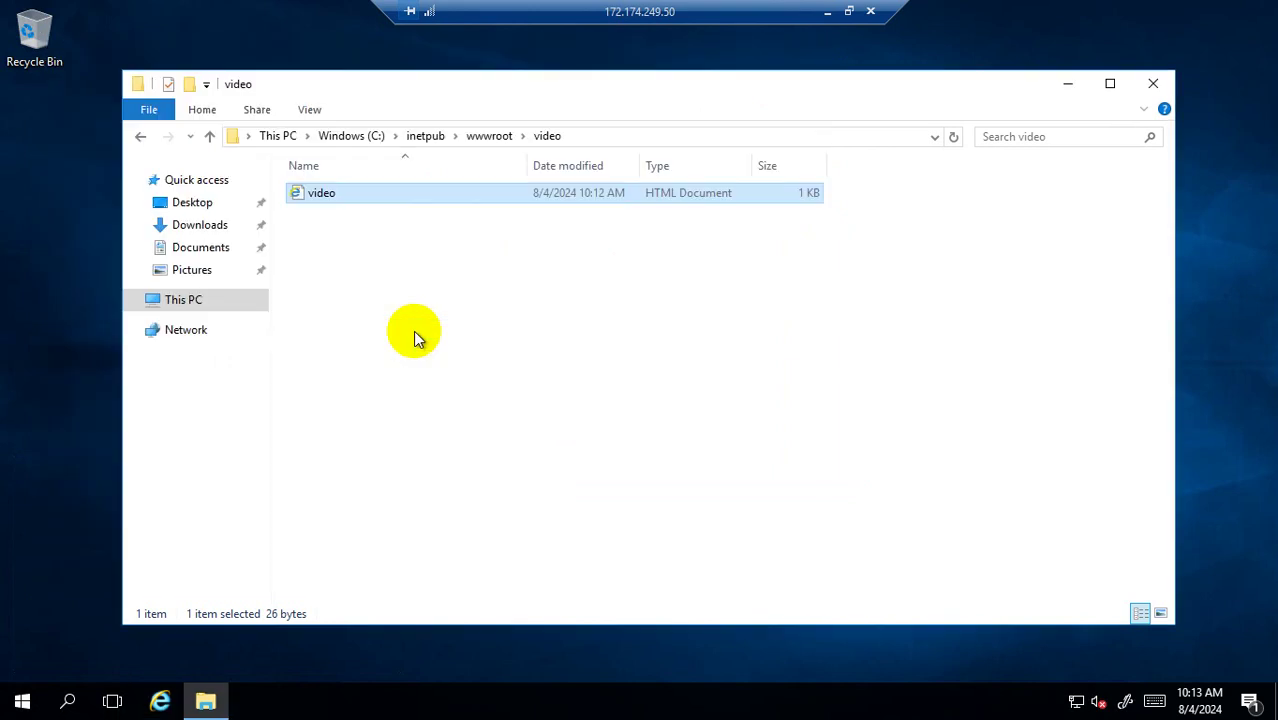
pyautogui.click(870, 11)
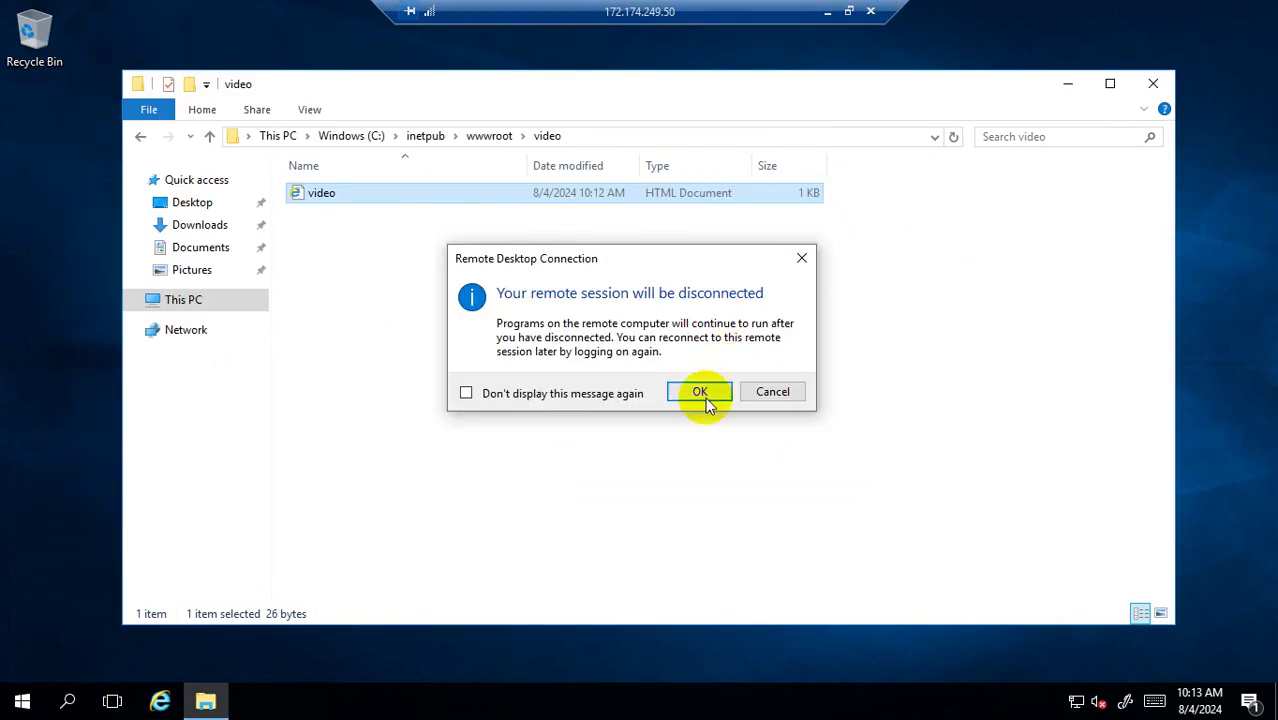
# Cancel the disconnect, minimize Remote Desktop, and open videosvr's Connect page (172.174.249.50, port 3389).
pyautogui.click(790, 391)
pyautogui.click(827, 11)
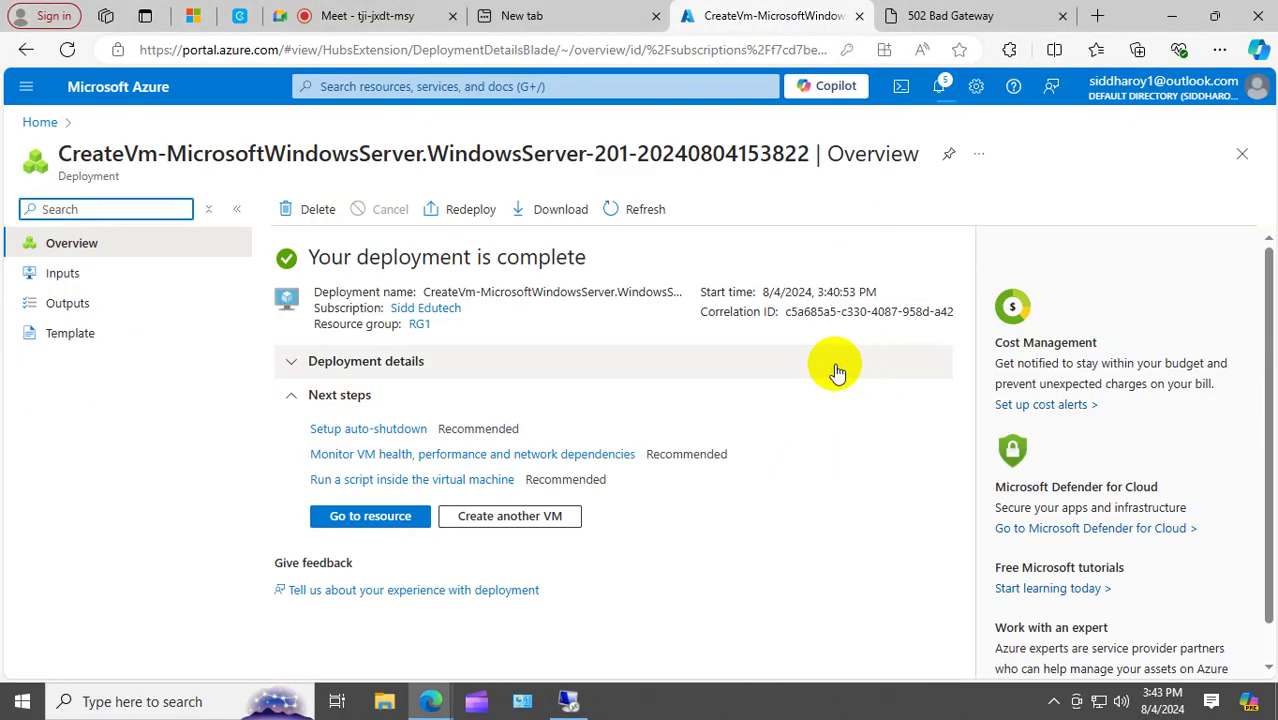
pyautogui.click(39, 122)
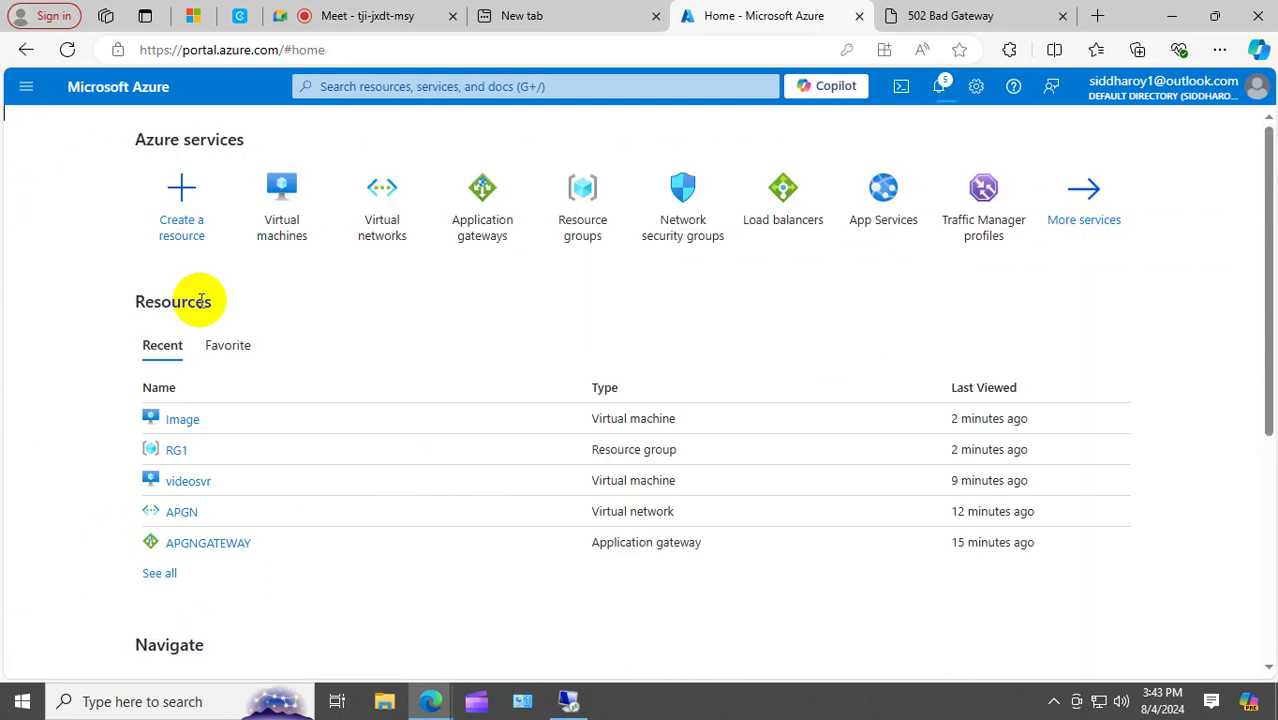
pyautogui.click(265, 228)
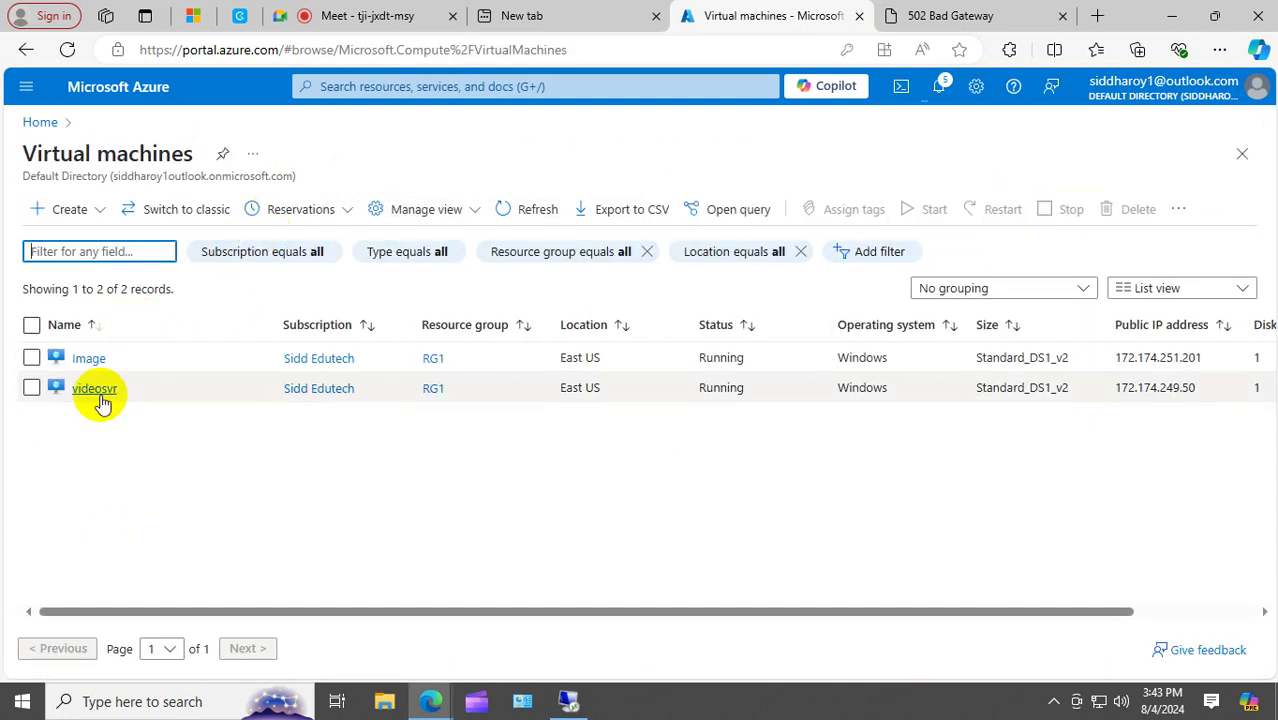
pyautogui.click(95, 389)
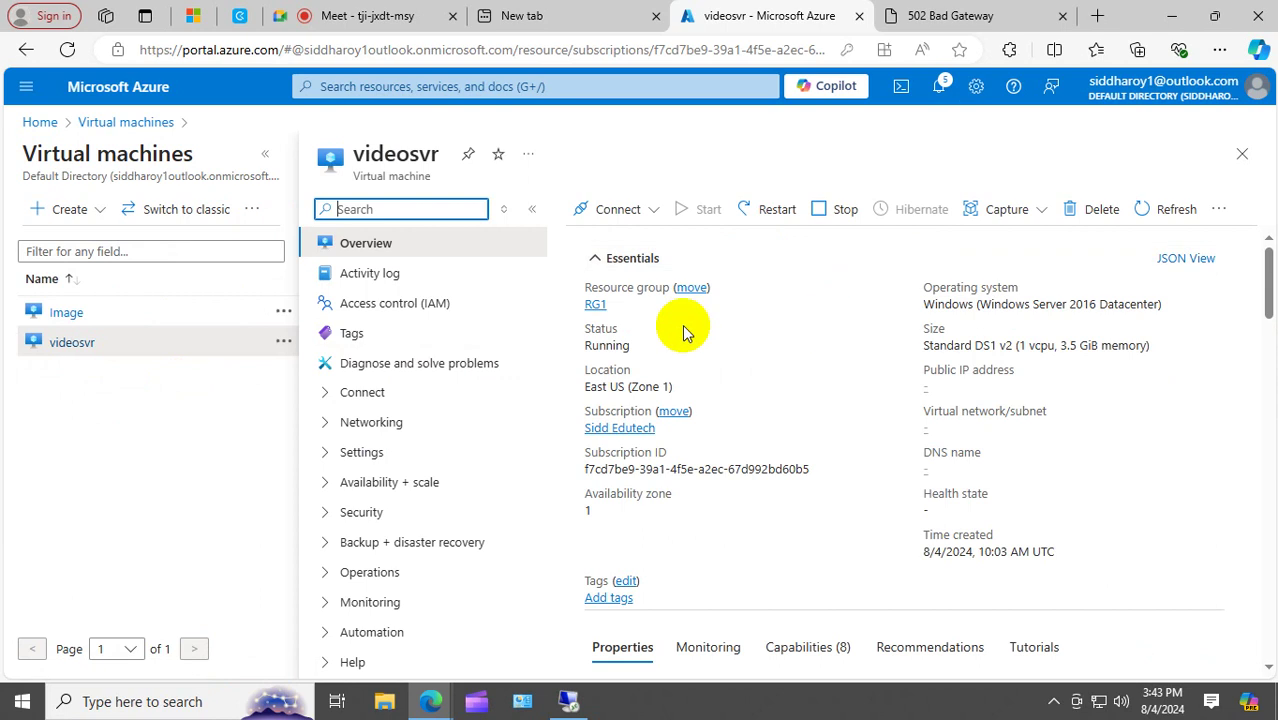
pyautogui.click(648, 209)
pyautogui.click(612, 250)
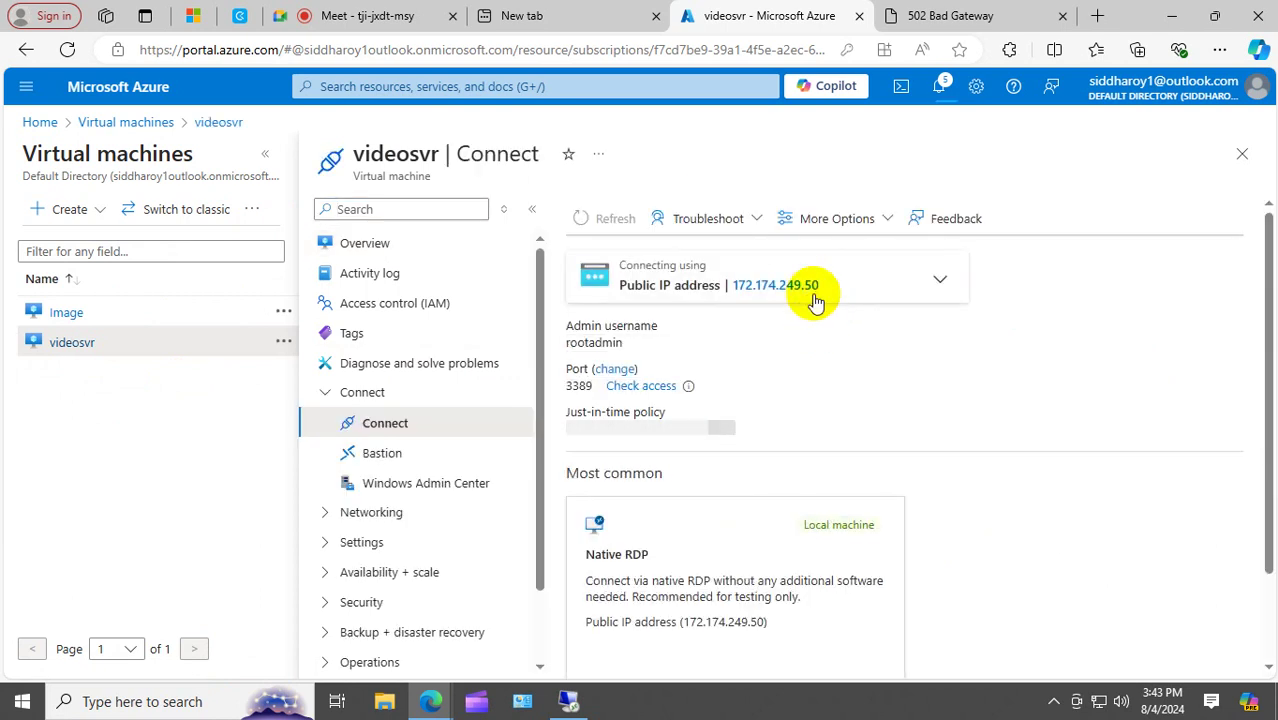
# In the 502 Bad Gateway tab, load videosvr's public IP 172.174.249.50.
pyautogui.click(970, 15)
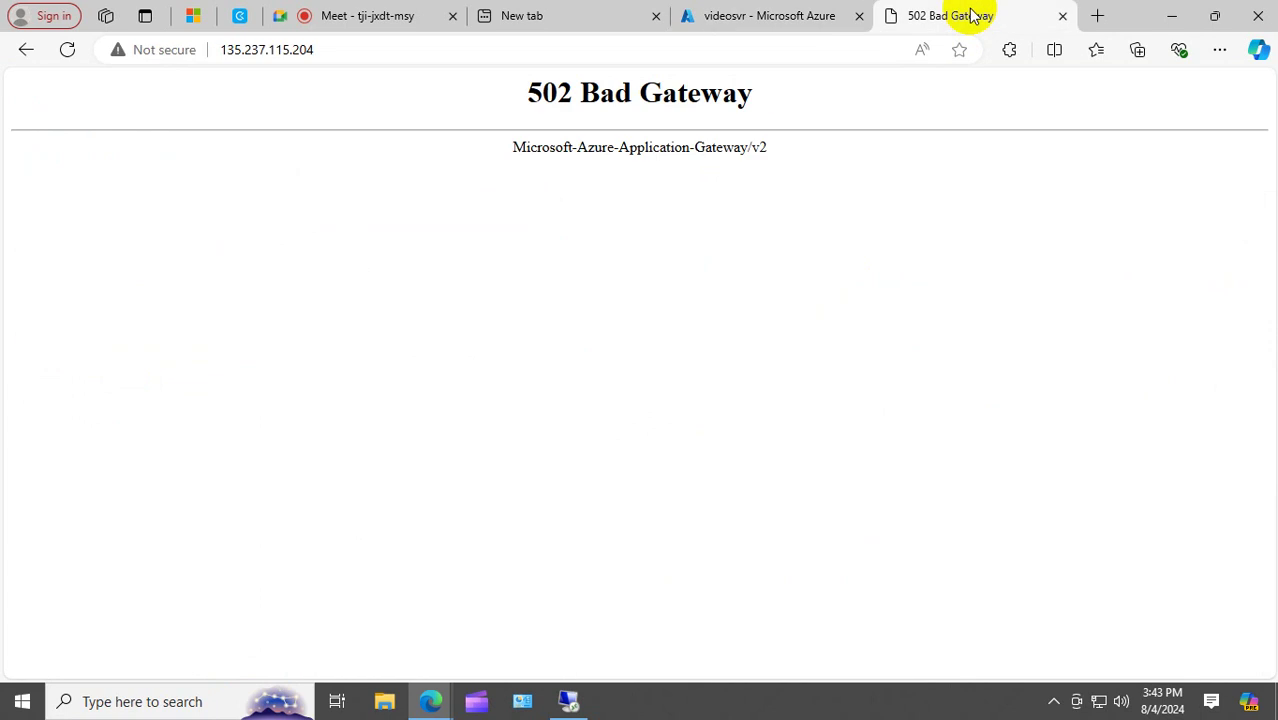
pyautogui.click(466, 52)
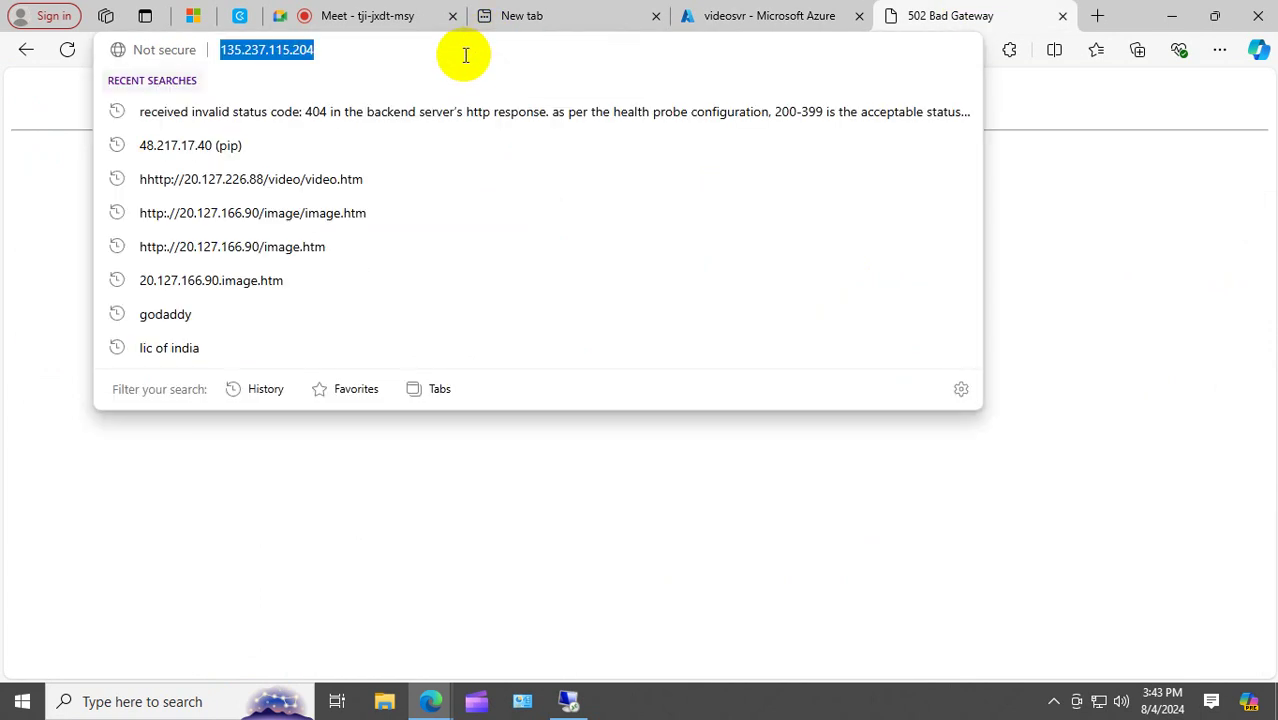
pyautogui.write('172.174.249.50')
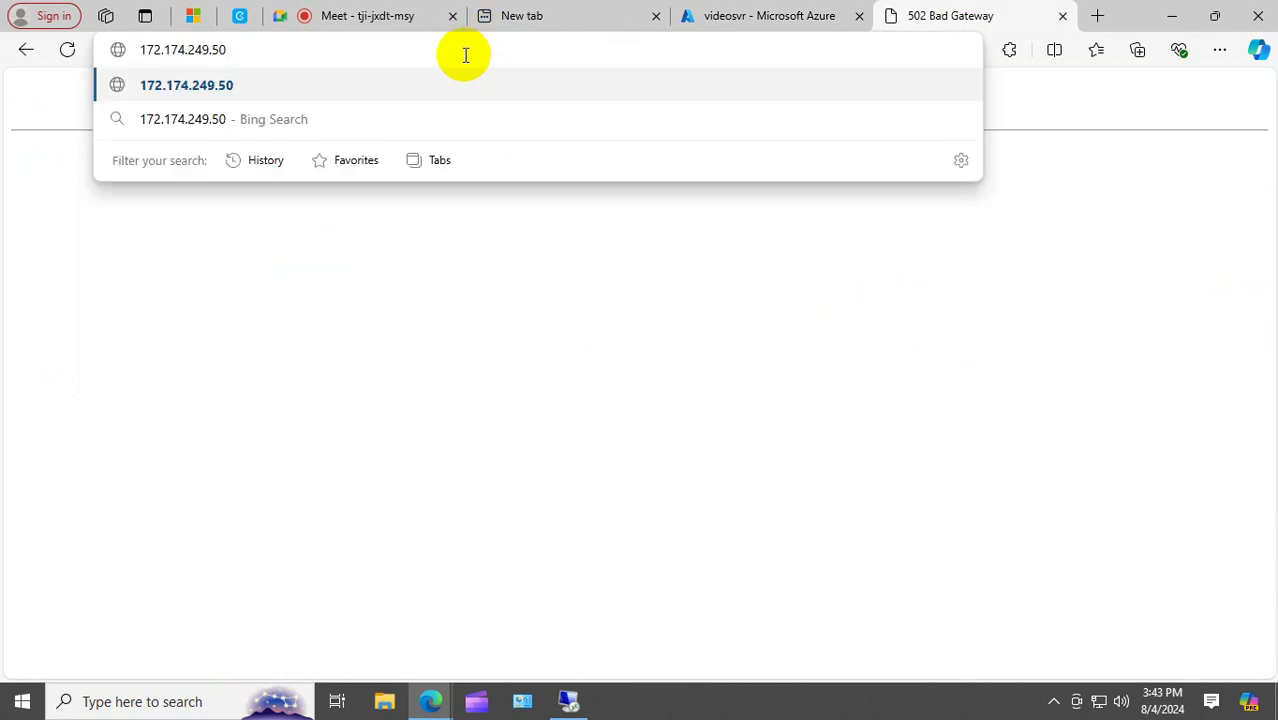
pyautogui.press('Return')
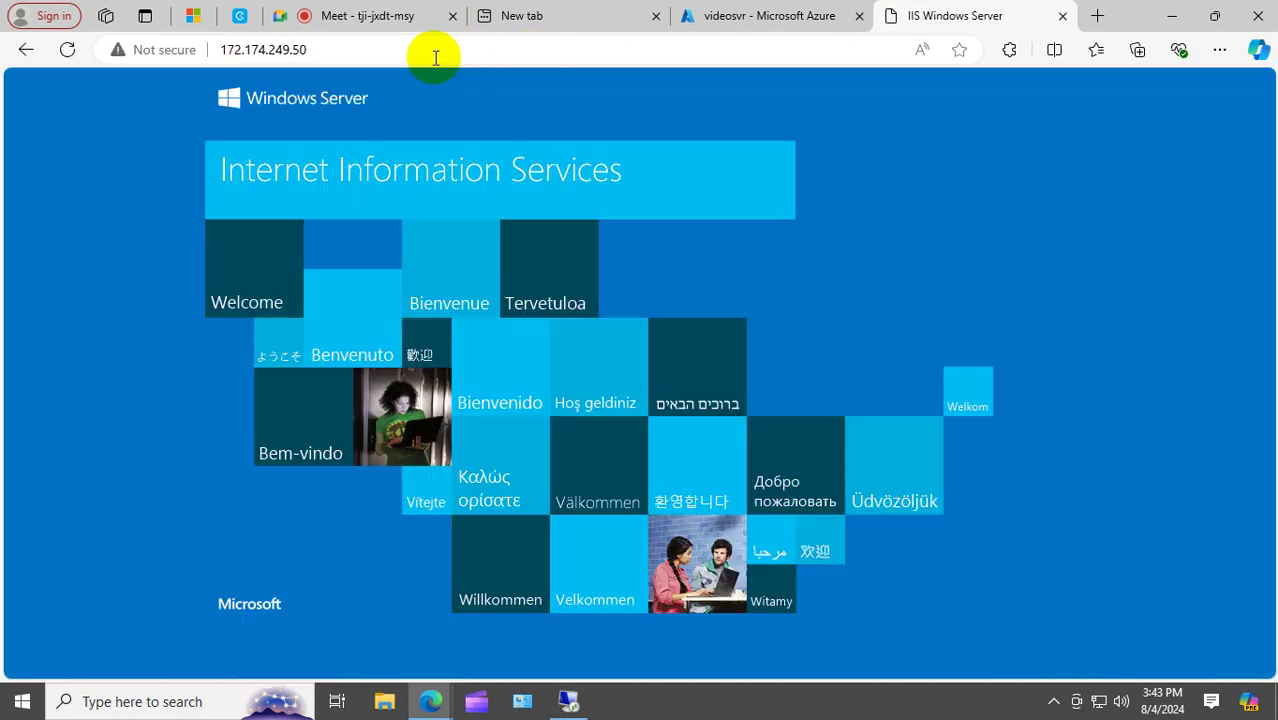
# Load 172.174.249.50\video\video.htm to see the welcome text, then return to the Azure tab.
pyautogui.click(405, 53)
pyautogui.click(400, 53)
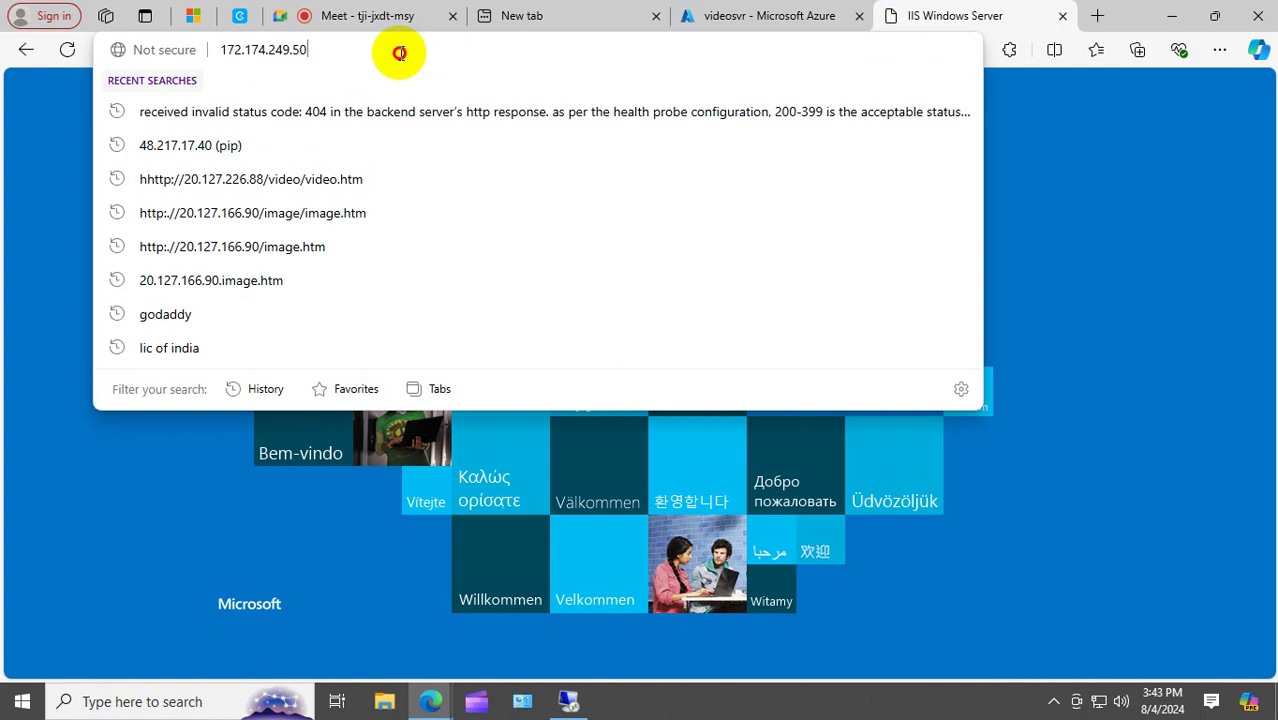
pyautogui.write('\\v')
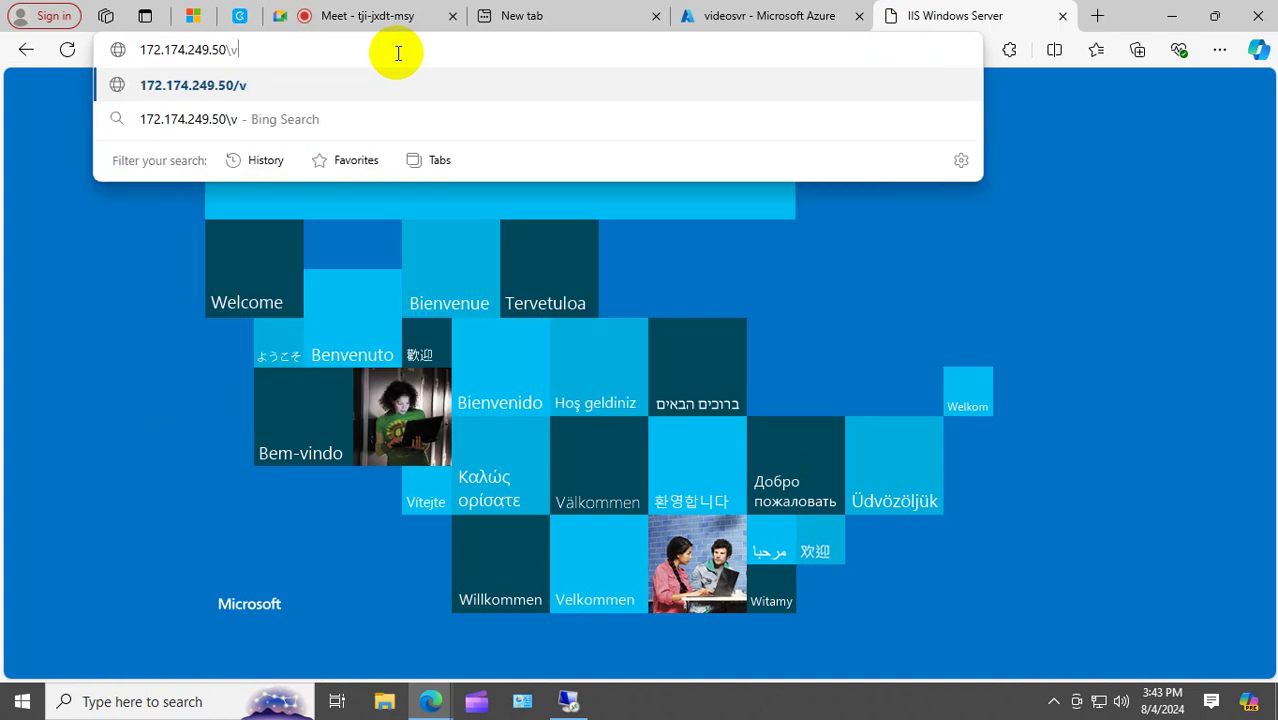
pyautogui.write('ideo\\')
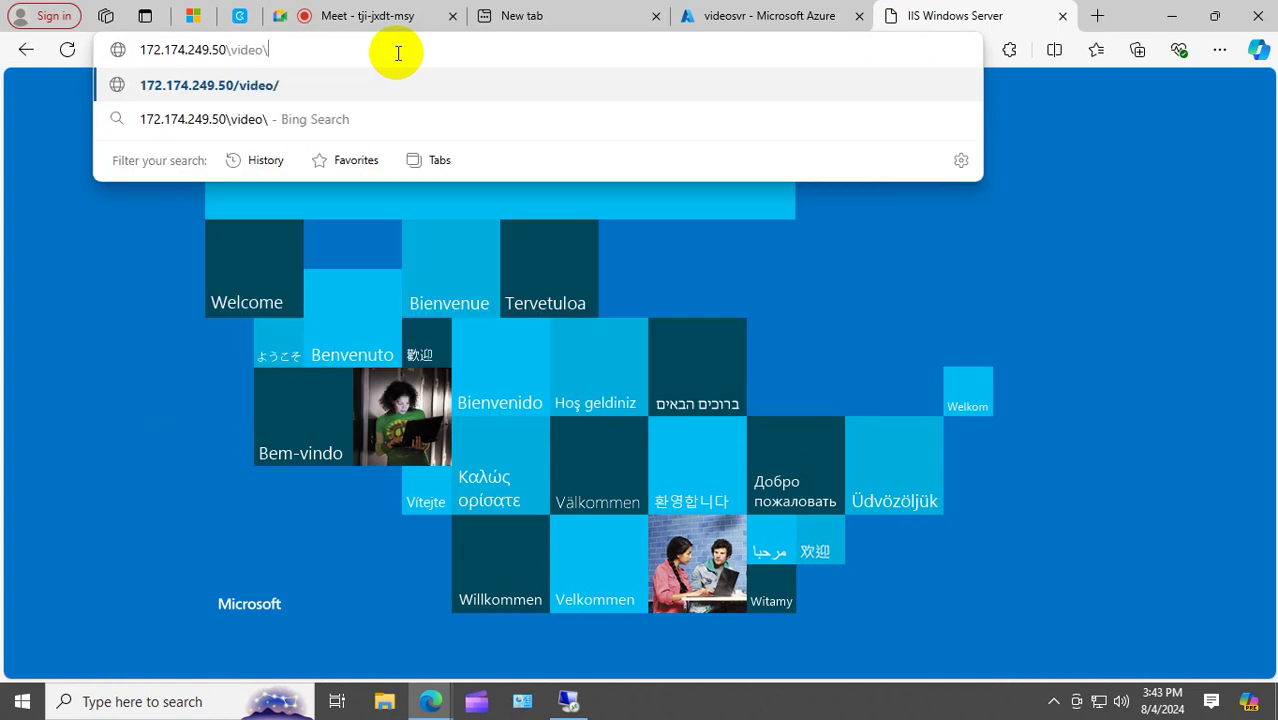
pyautogui.write('video')
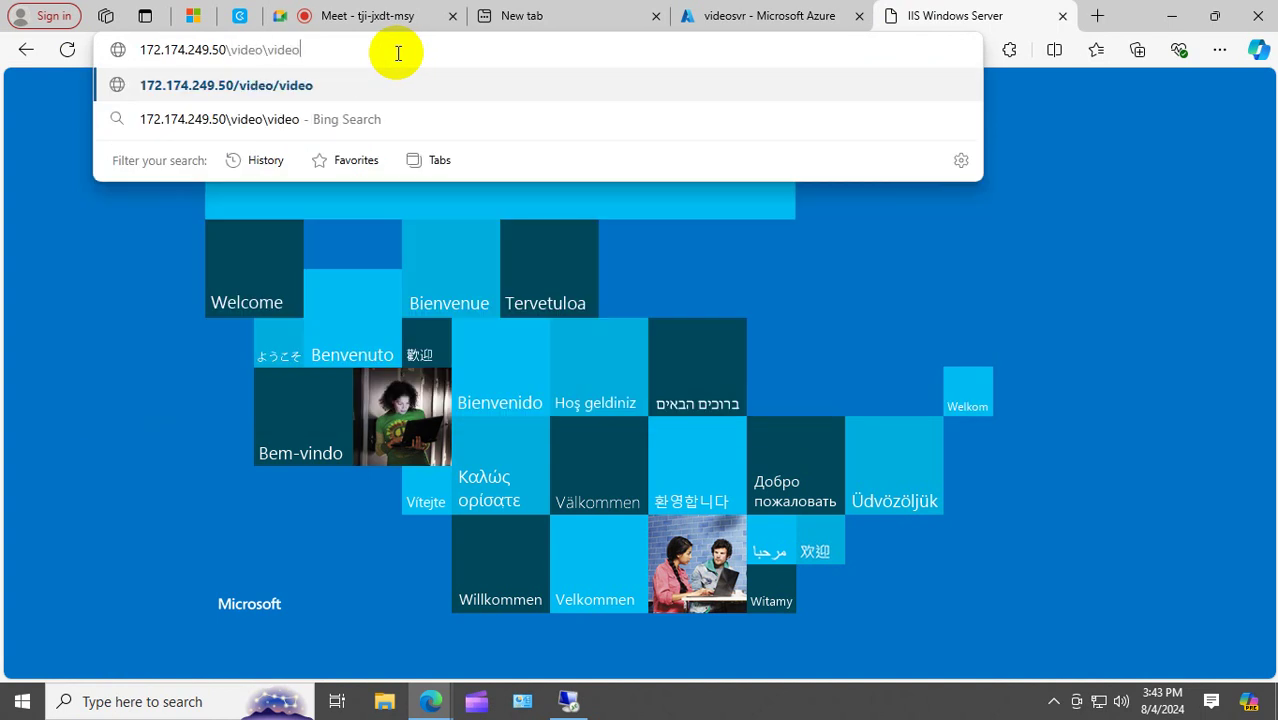
pyautogui.write('.htm')
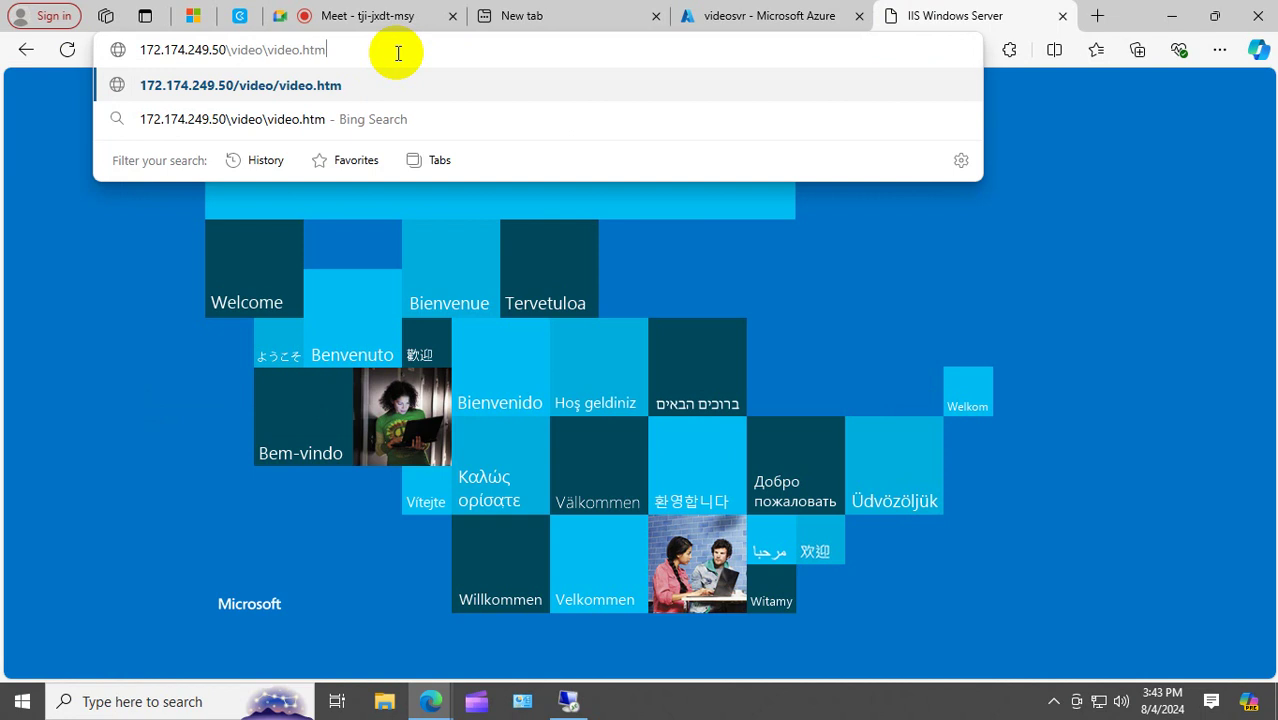
pyautogui.press('Return')
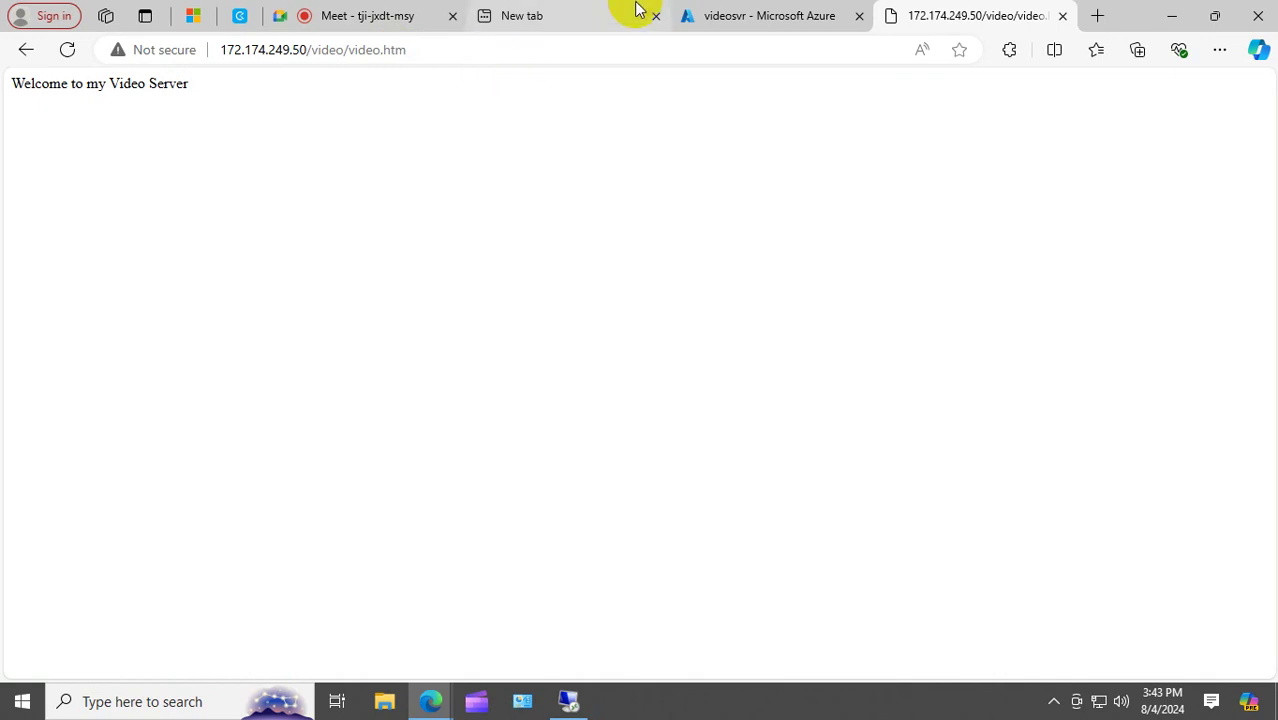
pyautogui.click(725, 12)
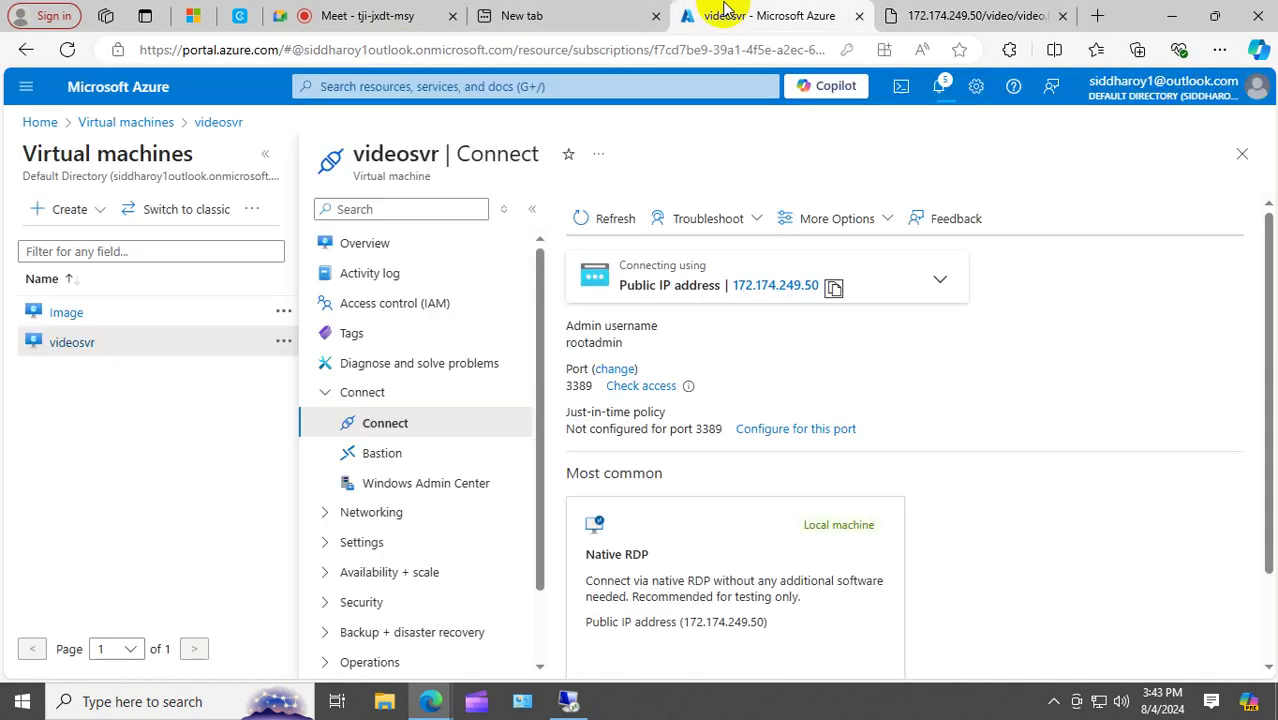
# Return to the Virtual machines list and review the Image VM's overview and networking details.
pyautogui.click(127, 122)
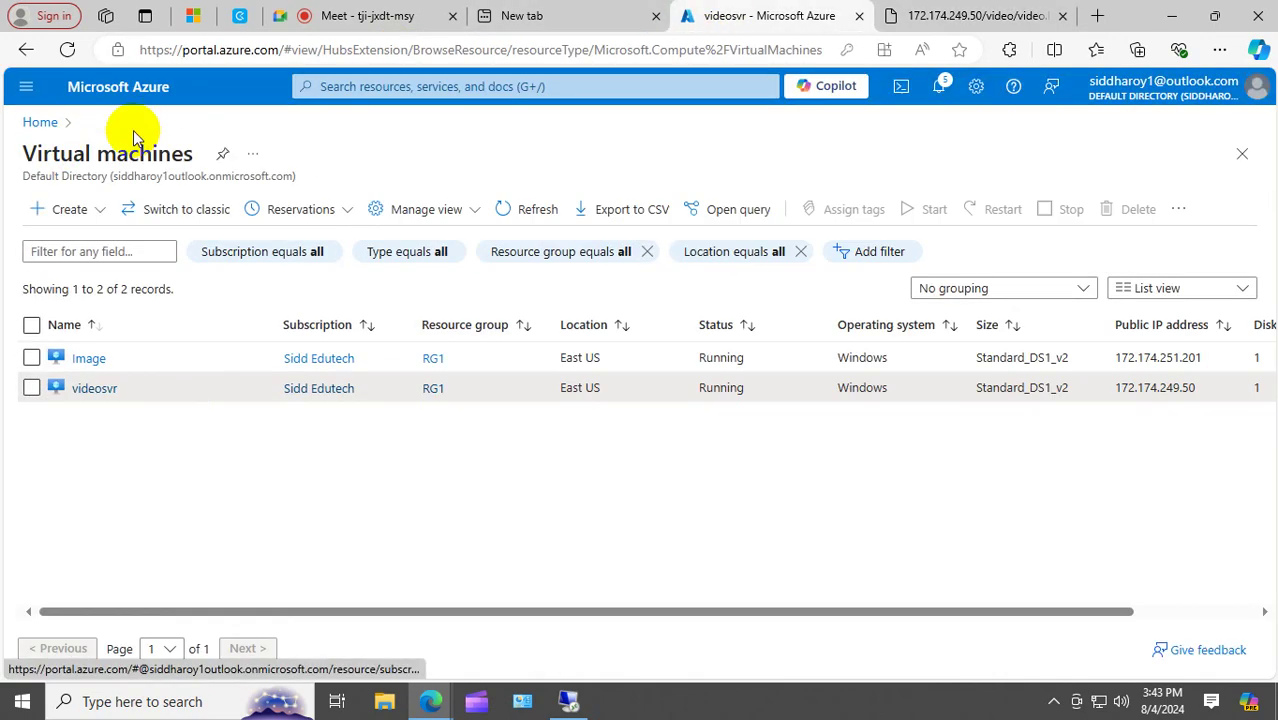
pyautogui.click(88, 358)
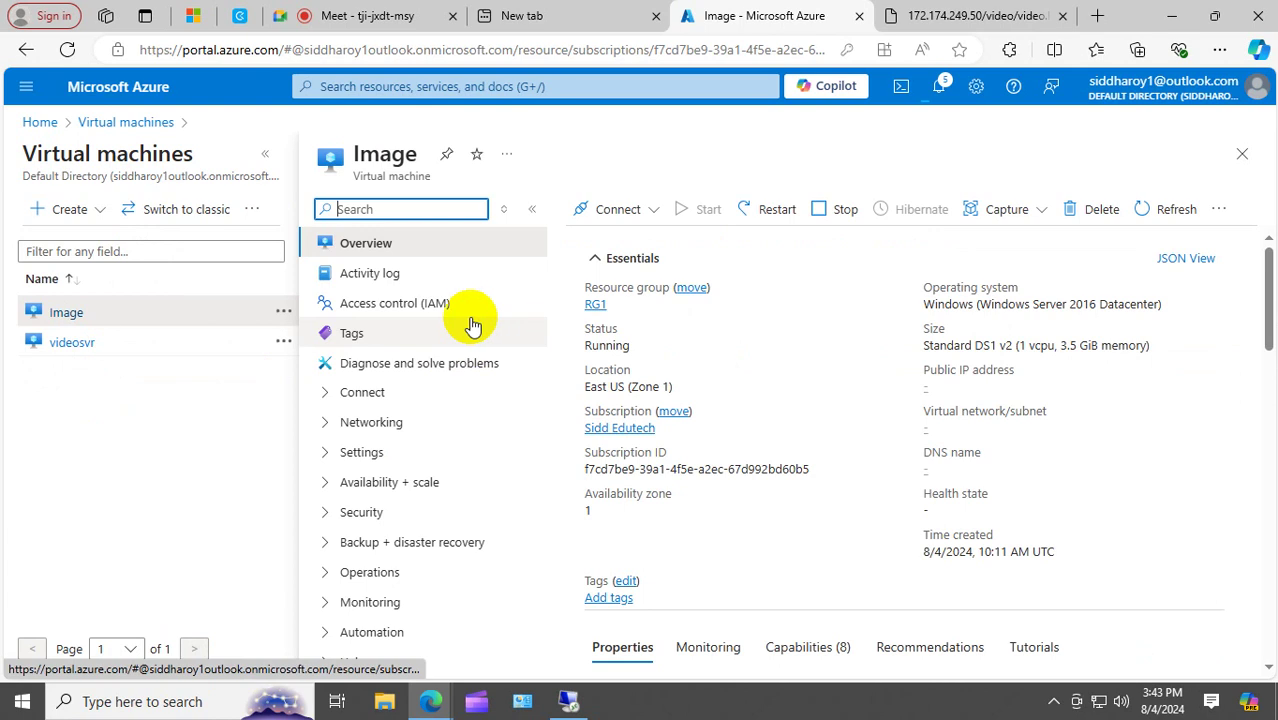
pyautogui.scroll(-10, 902, 427)
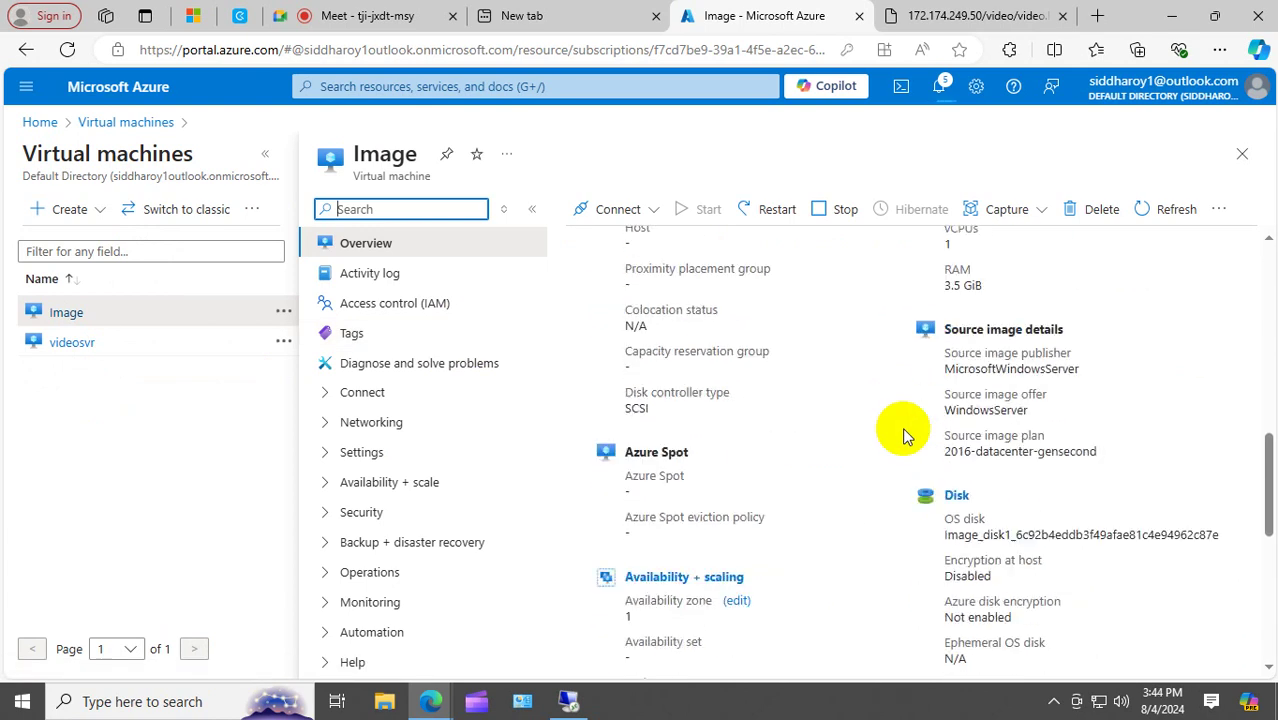
pyautogui.scroll(-3, 902, 430)
pyautogui.scroll(-3, 903, 432)
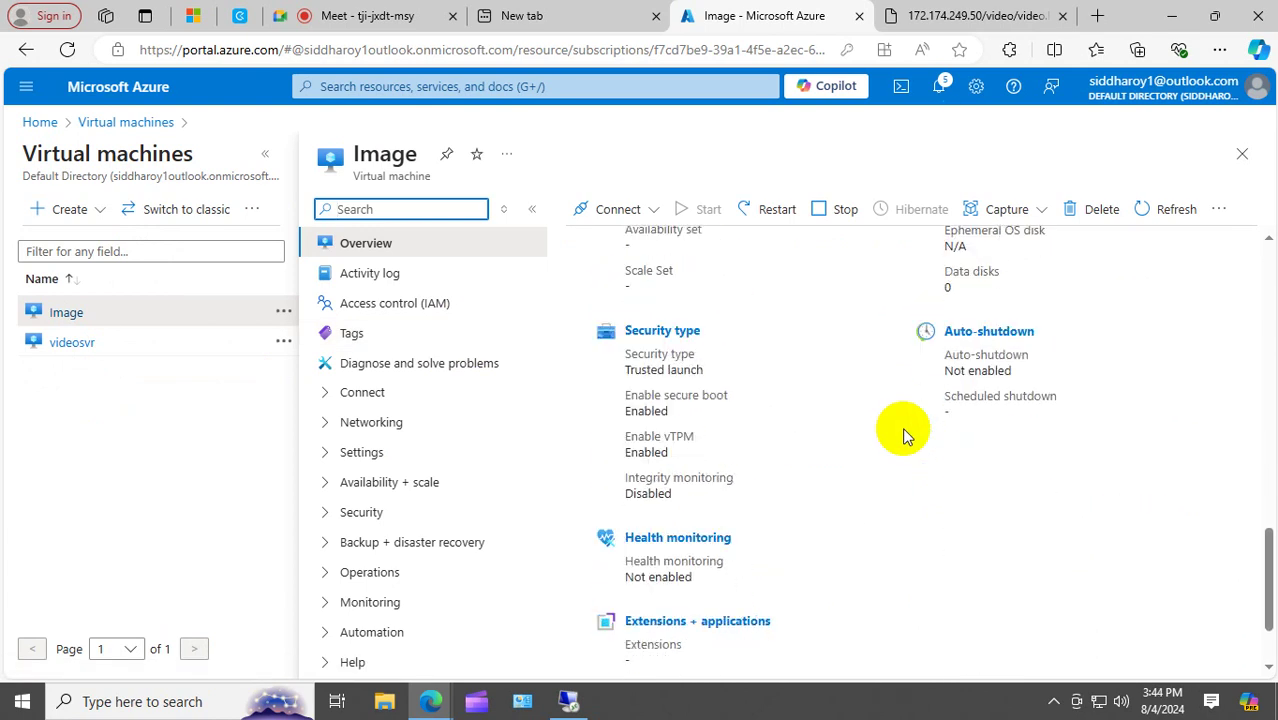
pyautogui.scroll(5, 903, 432)
pyautogui.scroll(5, 902, 427)
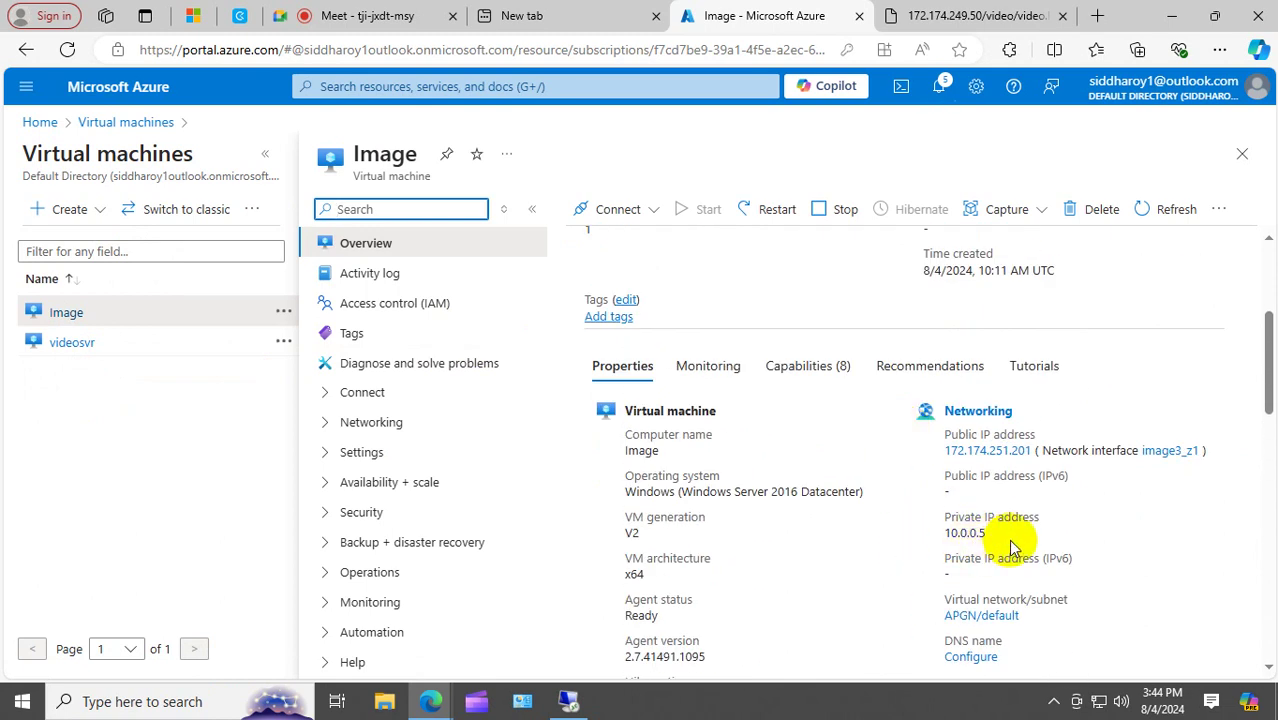
# Review the videosvr VM's overview and networking details for comparison.
pyautogui.click(92, 343)
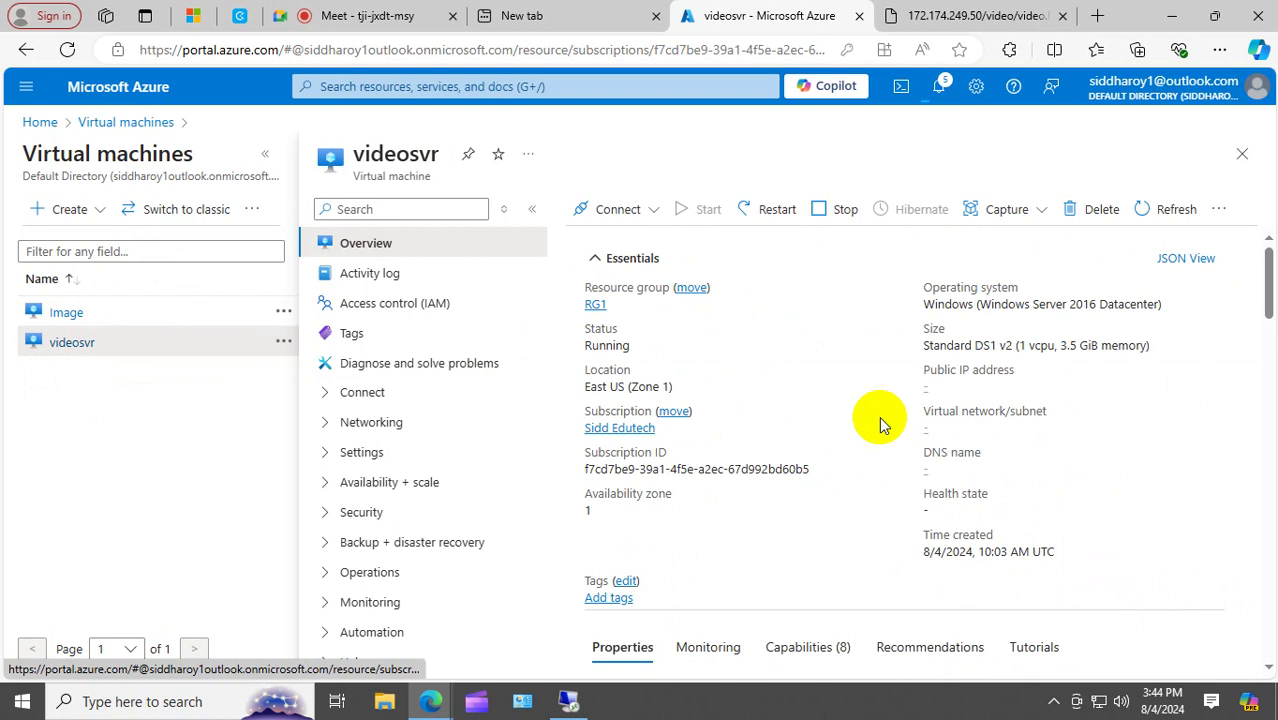
pyautogui.scroll(-10, 879, 416)
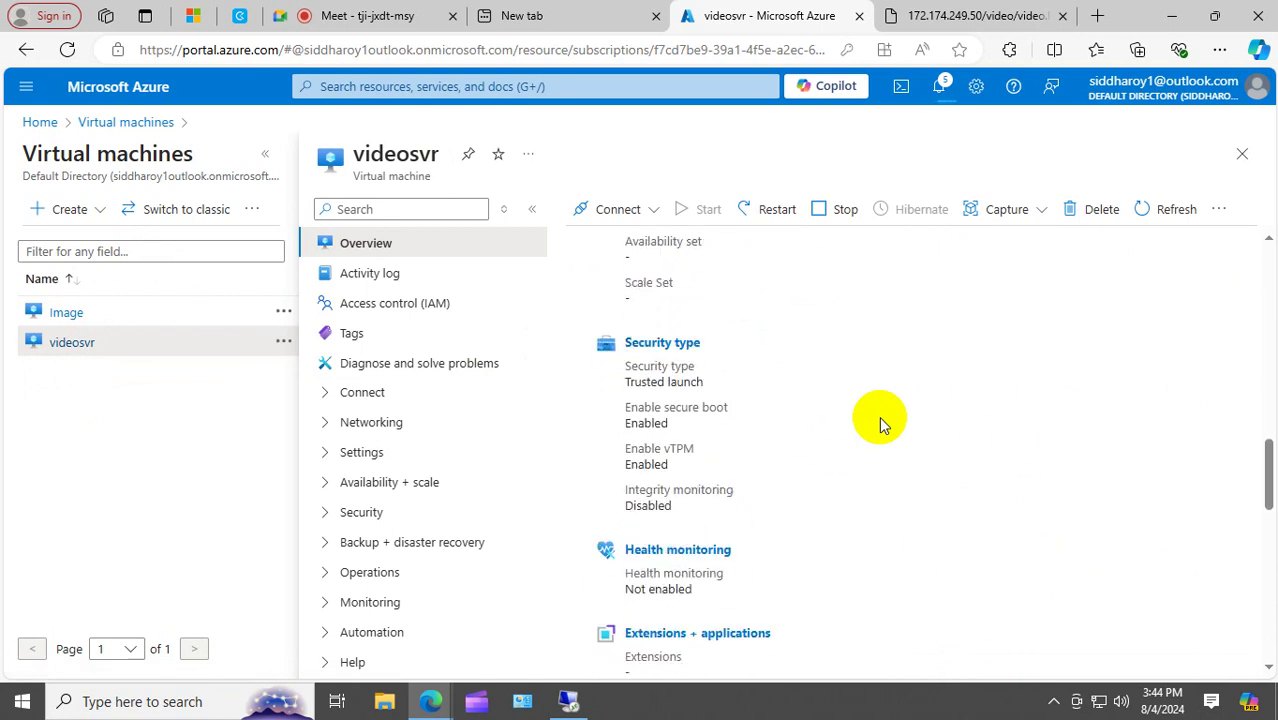
pyautogui.scroll(-3, 879, 421)
pyautogui.scroll(12, 879, 421)
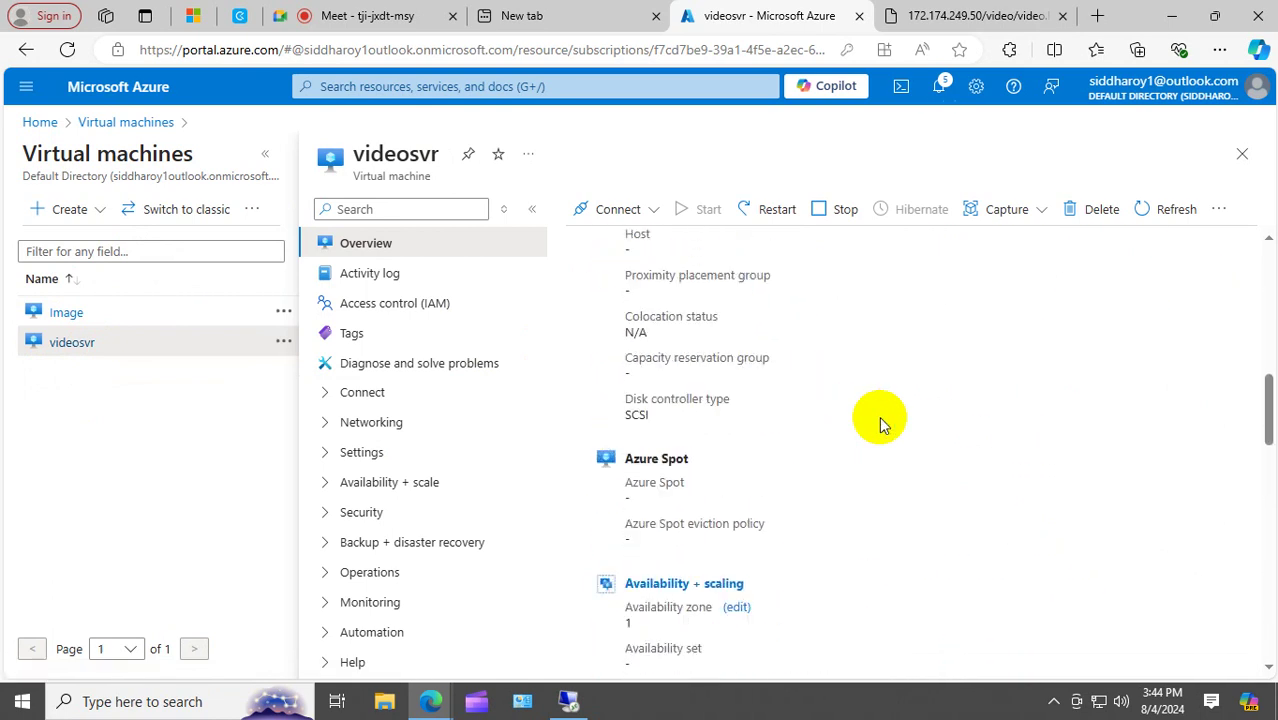
pyautogui.scroll(-8, 879, 421)
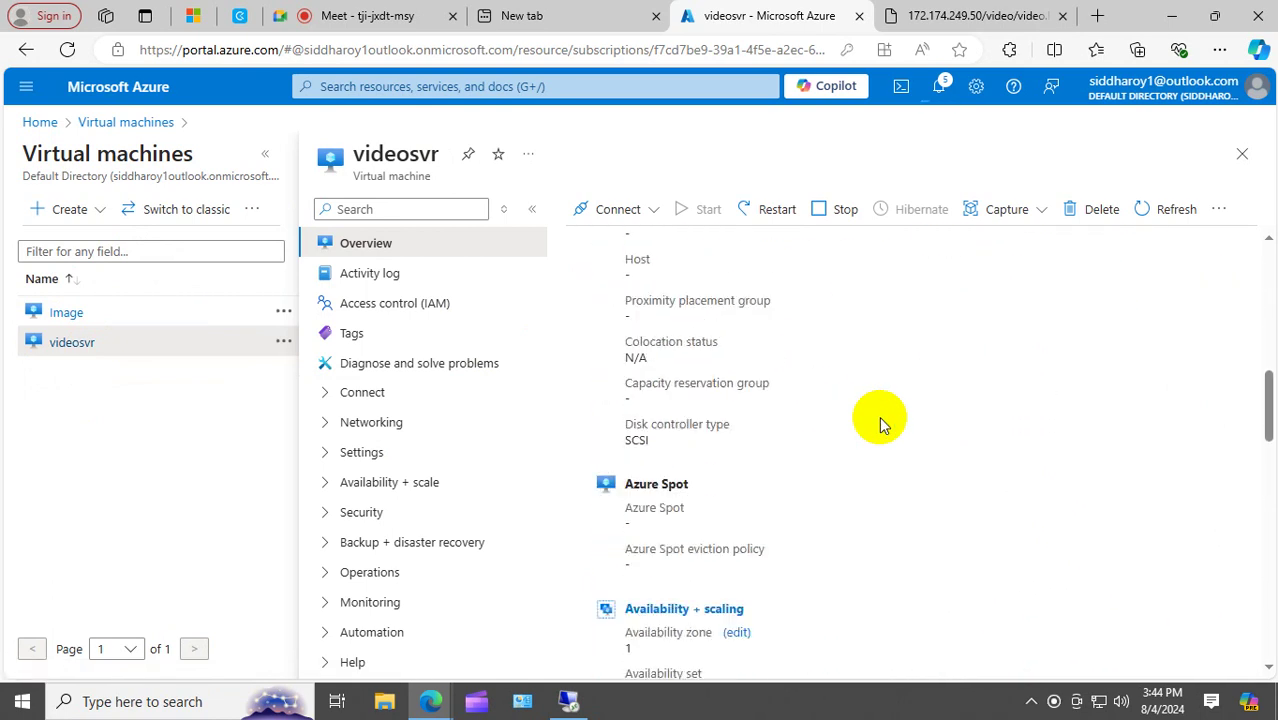
pyautogui.scroll(-6, 879, 422)
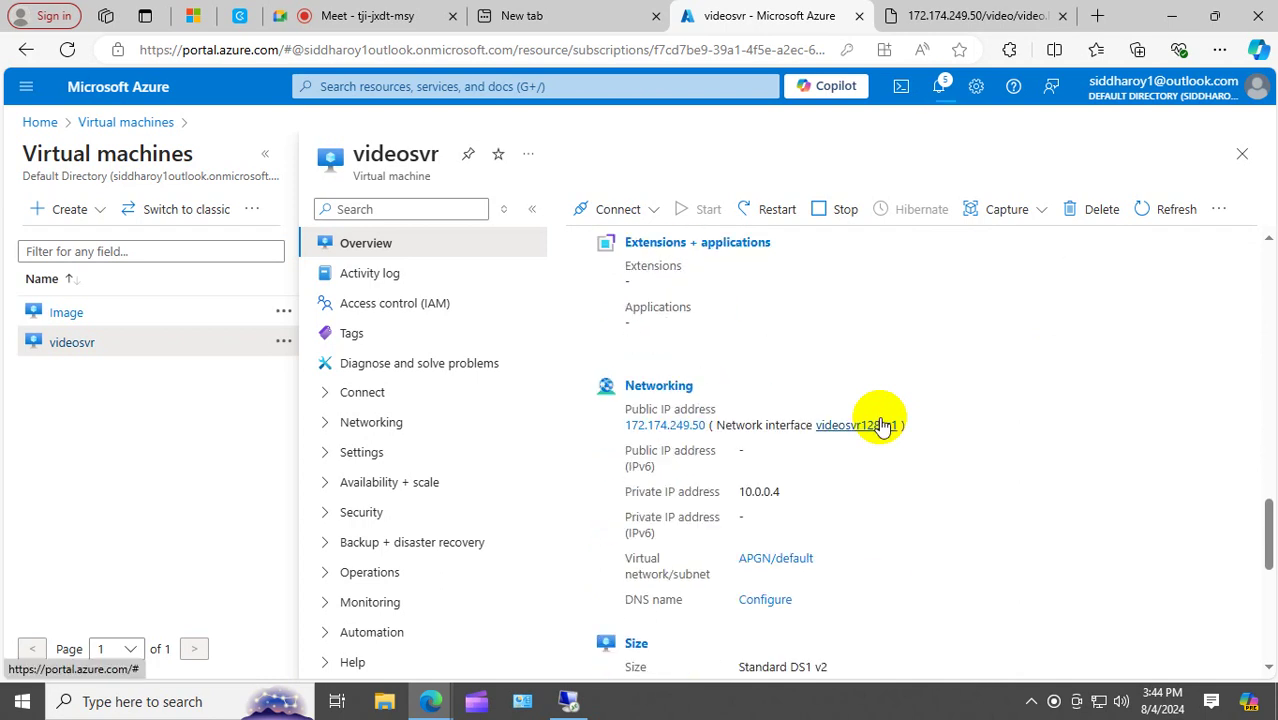
# Show the Image VM's Connect page with public IP 172.174.251.201 on port 3389.
pyautogui.click(66, 313)
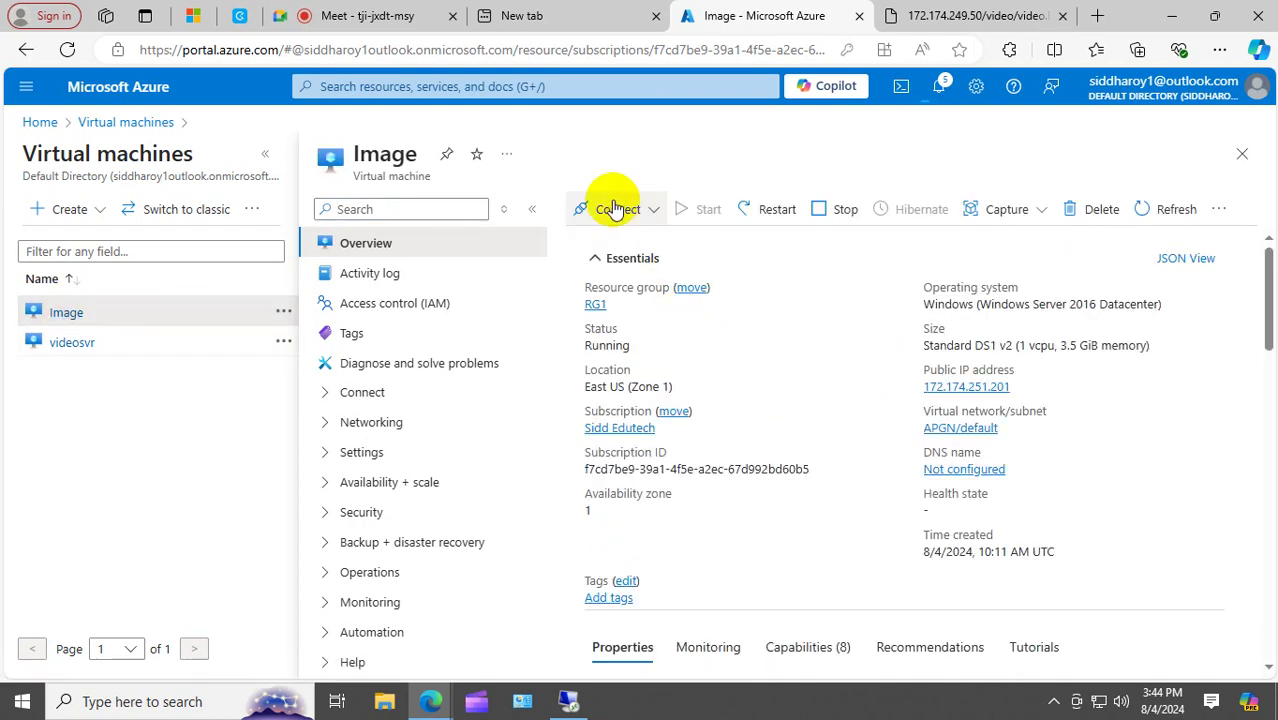
pyautogui.click(614, 208)
pyautogui.click(598, 241)
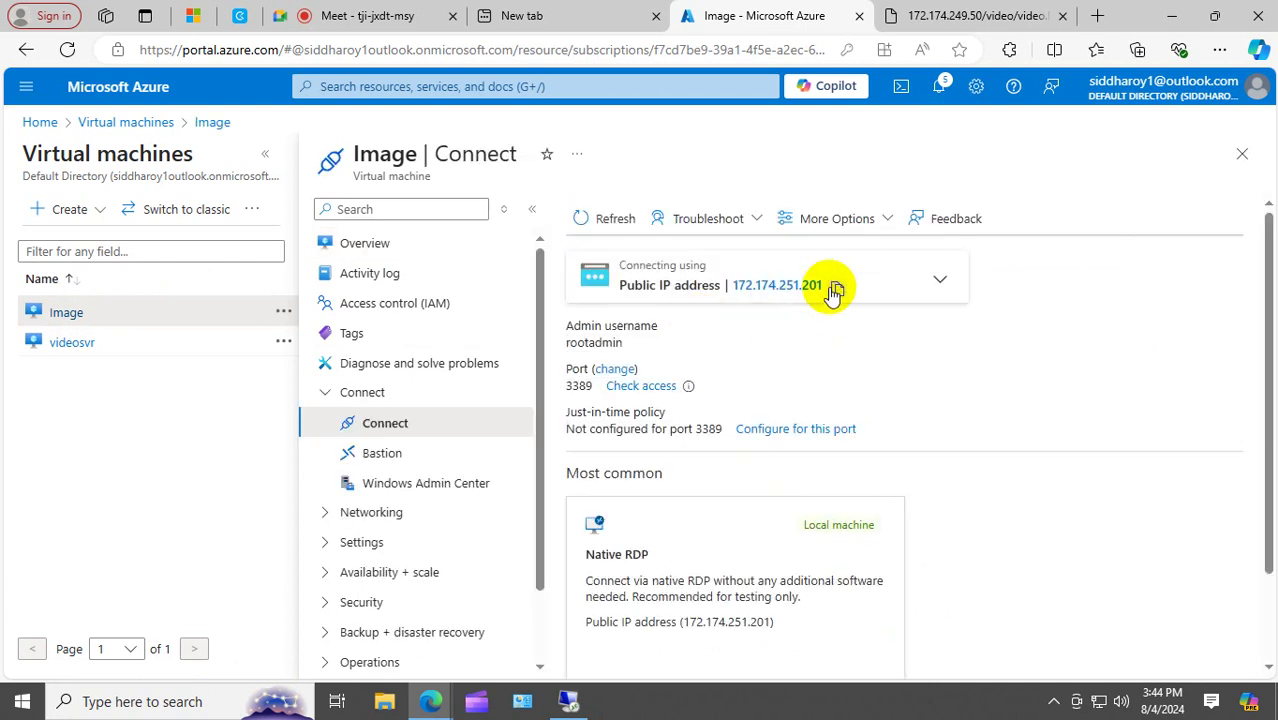
pyautogui.rightClick(22, 700)
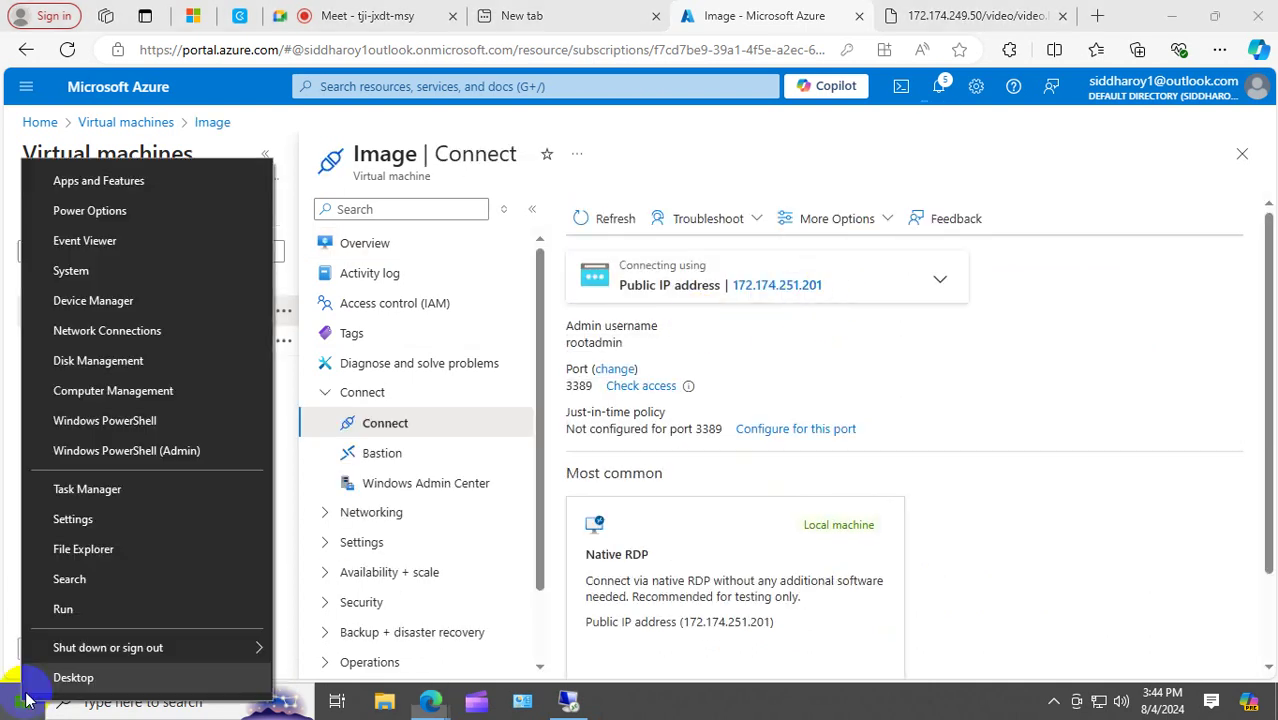
# Launch Remote Desktop Connection via mstsc and connect to 172.174.251.201.
pyautogui.click(115, 615)
pyautogui.press('Return')
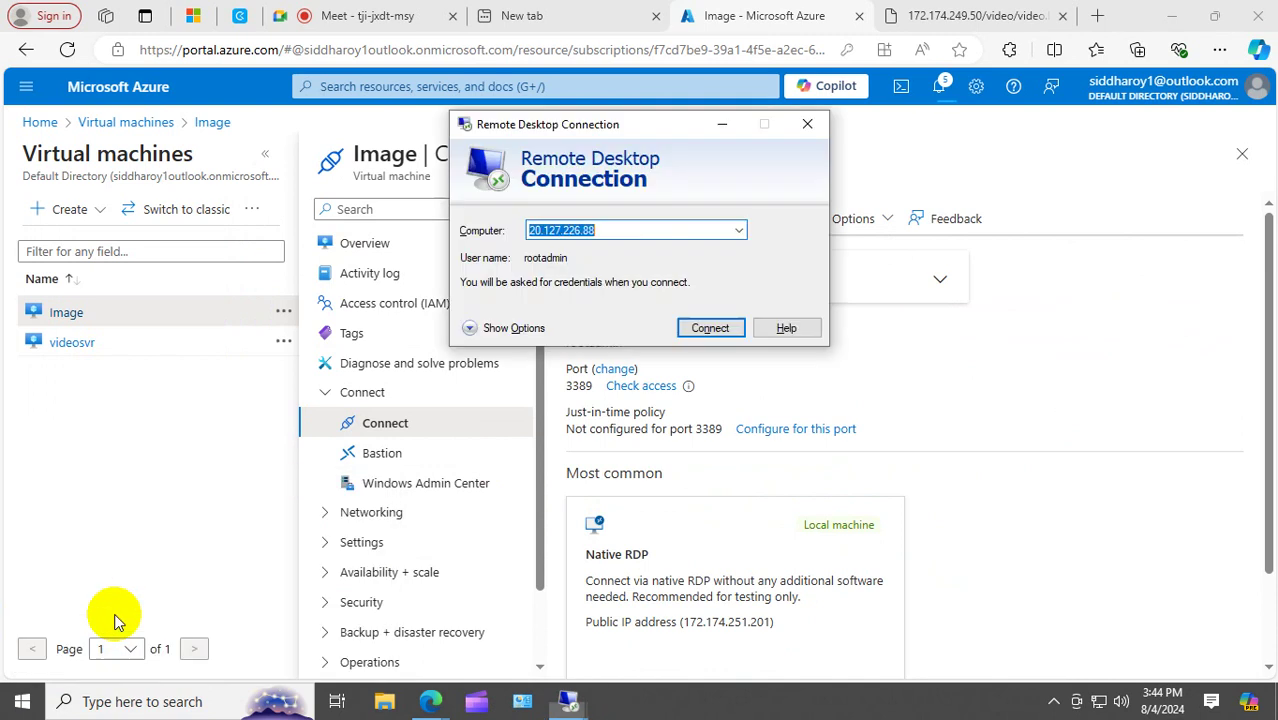
pyautogui.write('172.174.251.201')
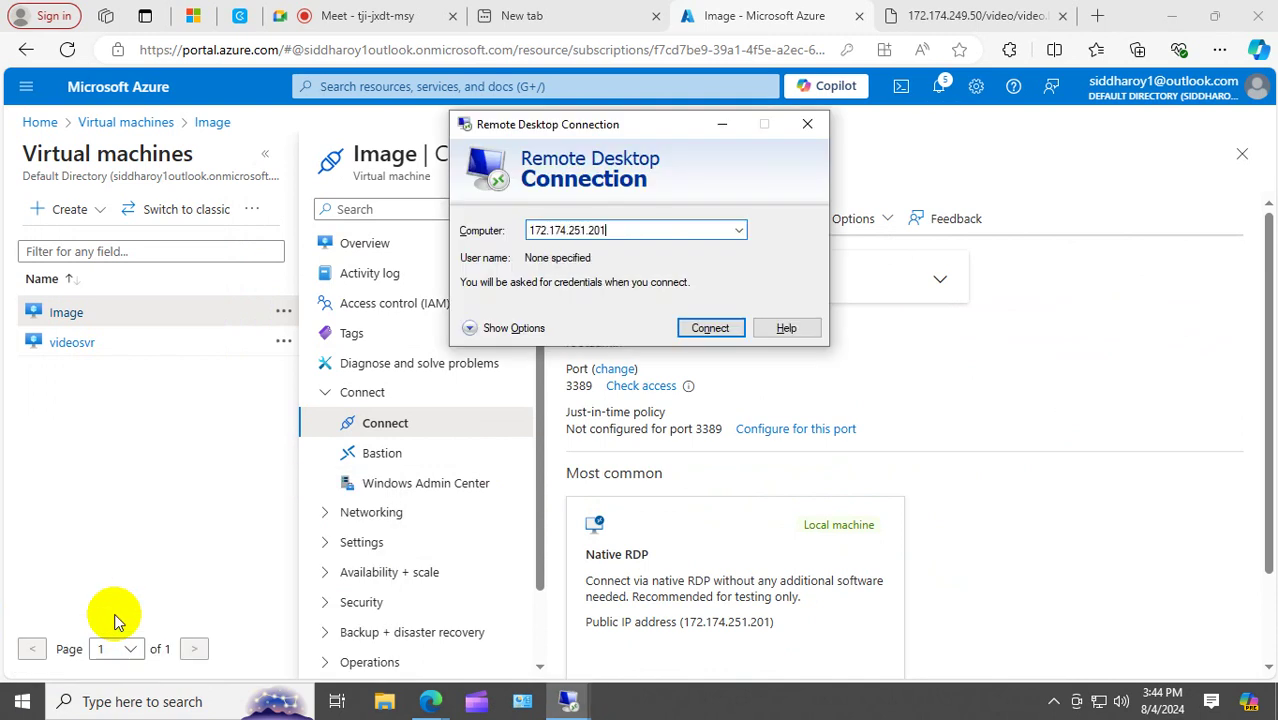
pyautogui.click(702, 328)
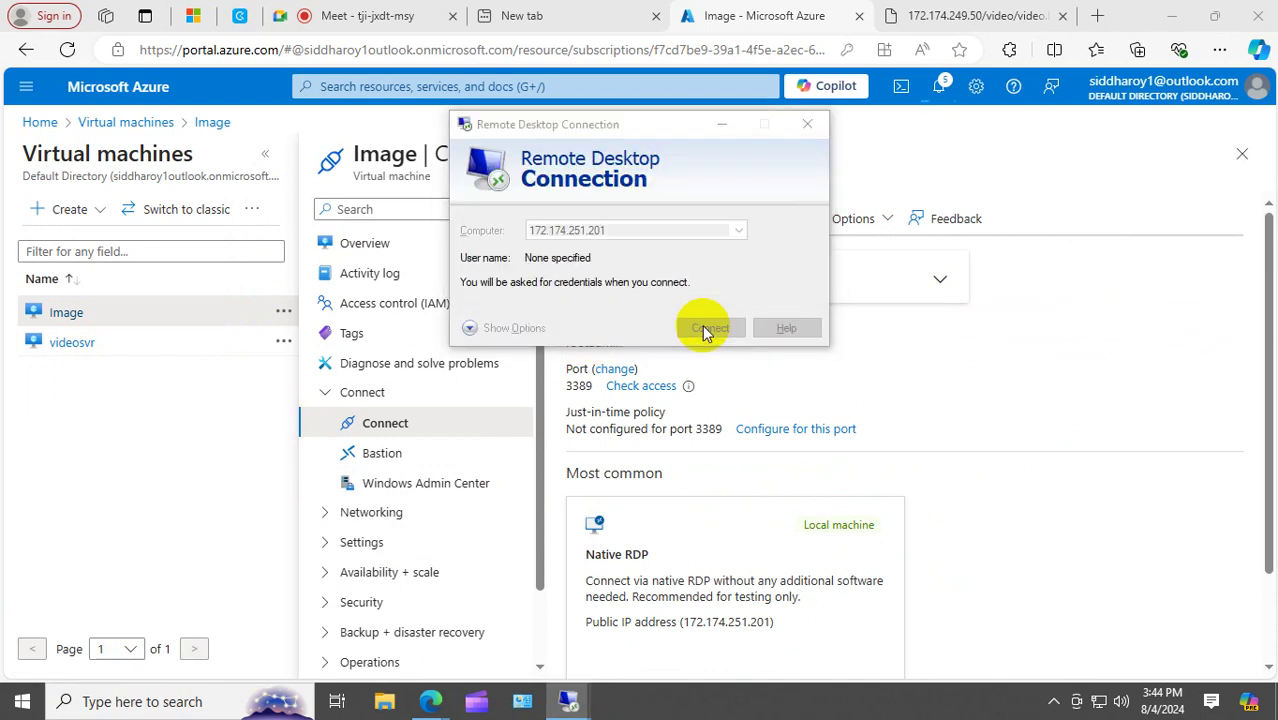
# Sign in with the admin username and password, and accept the certificate warning.
pyautogui.write('ro')
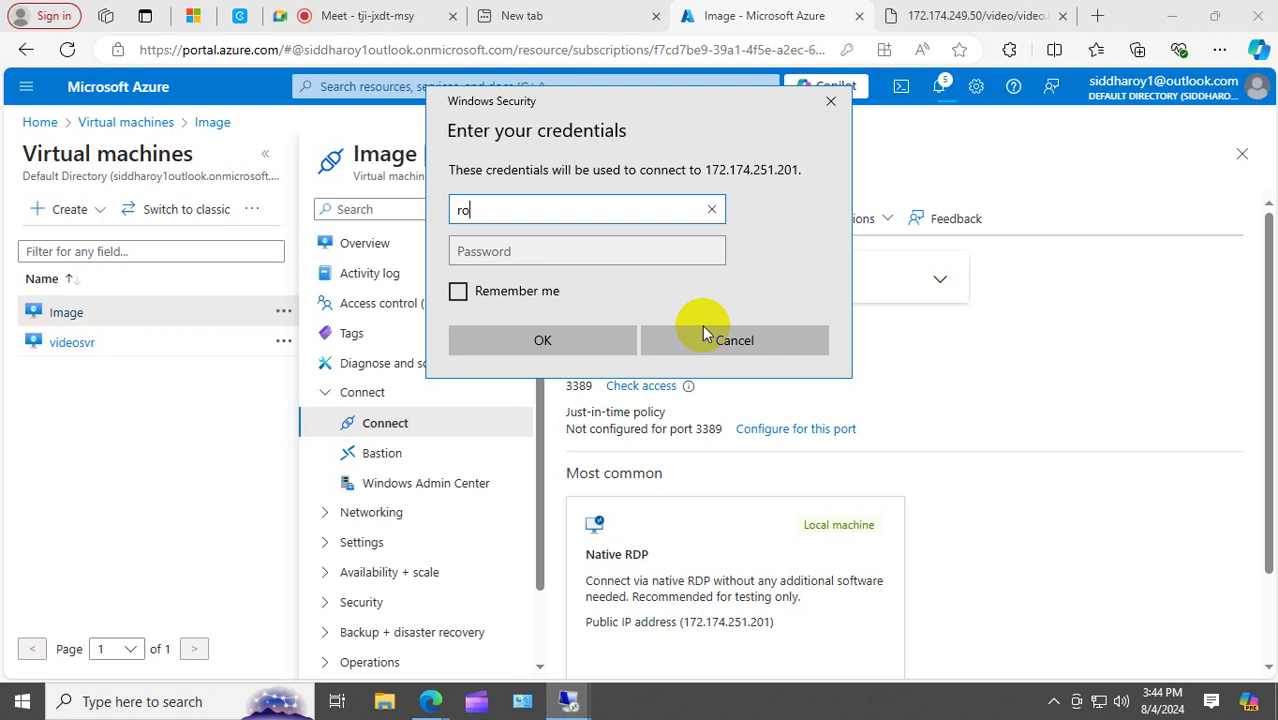
pyautogui.write('otadmin')
pyautogui.press('Tab')
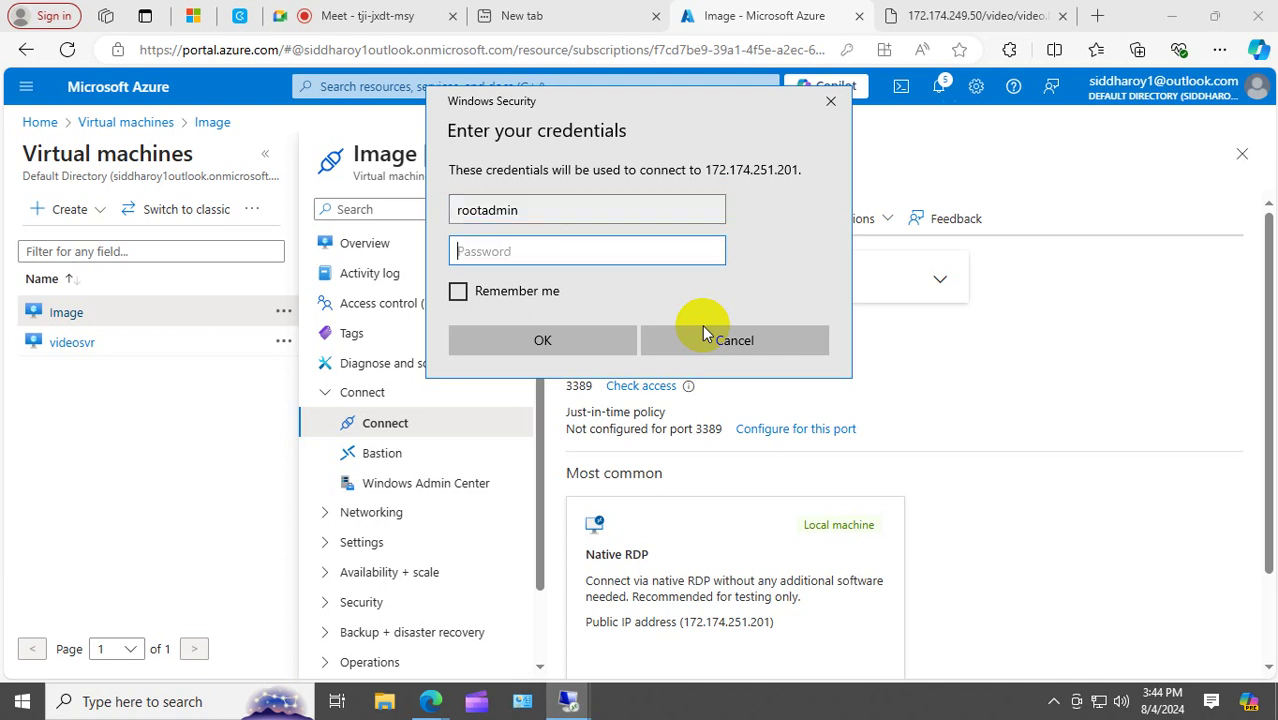
pyautogui.write('••••••••••••')
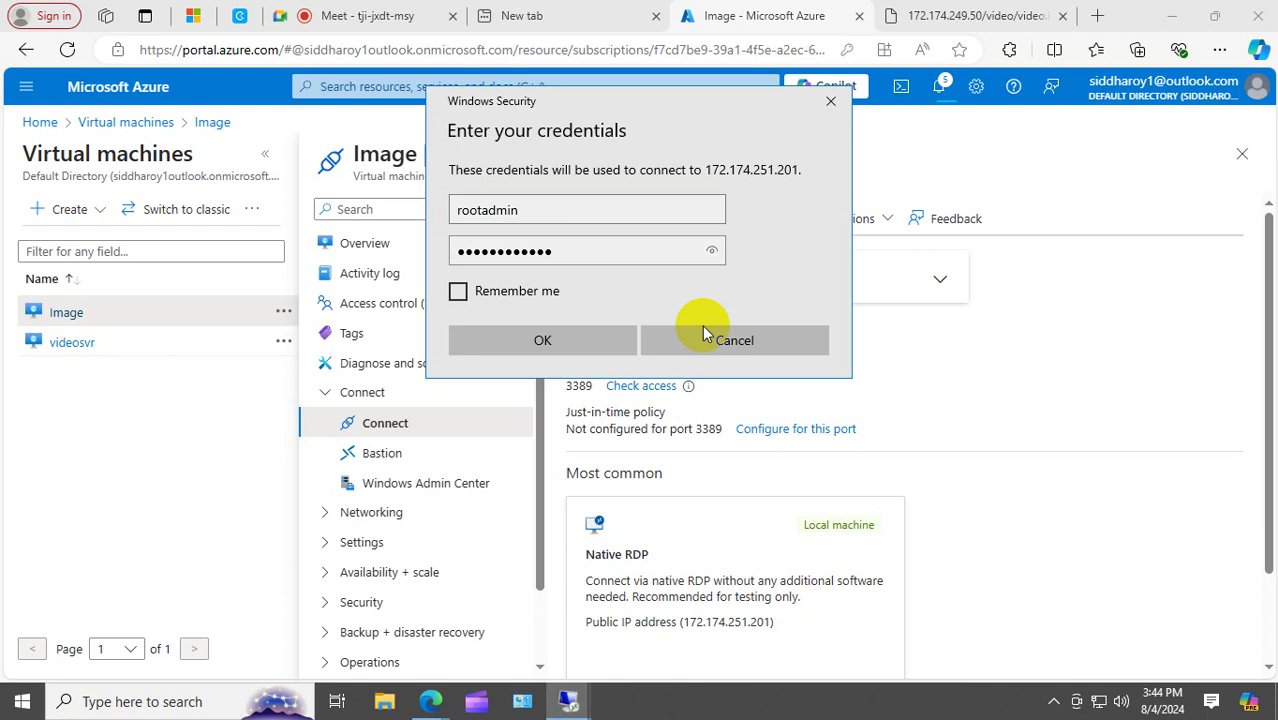
pyautogui.press('Return')
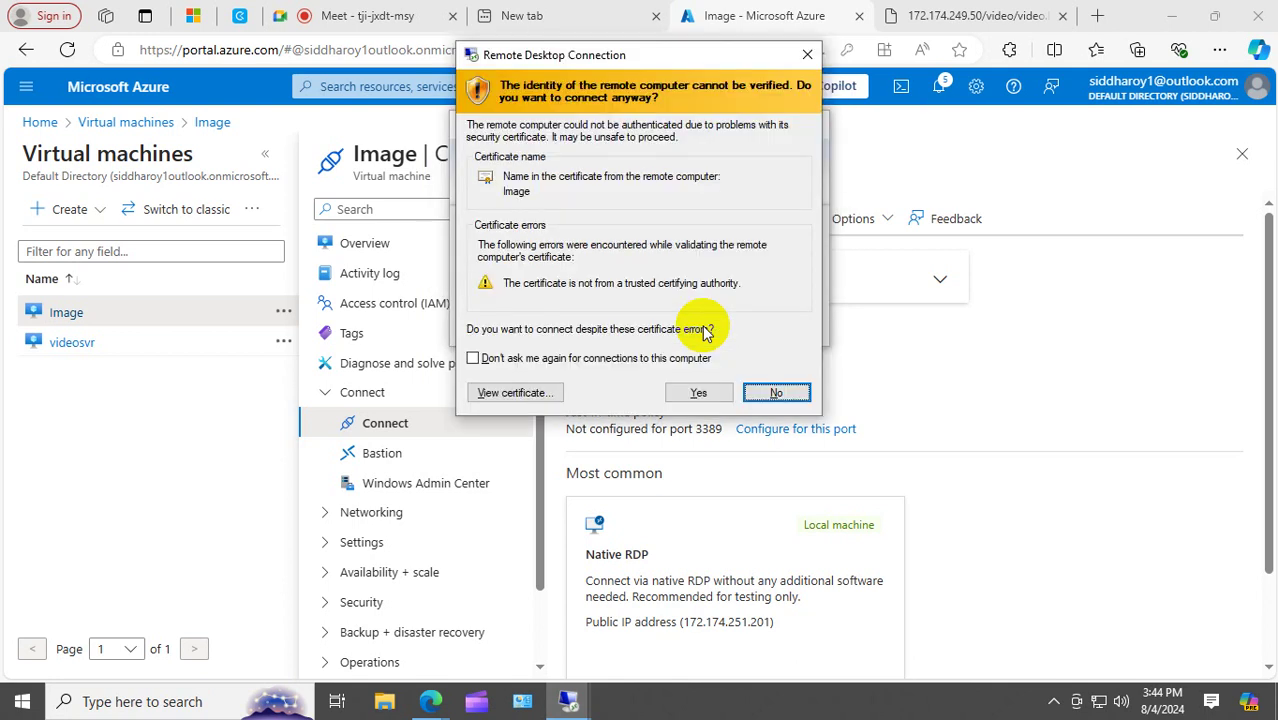
pyautogui.click(697, 393)
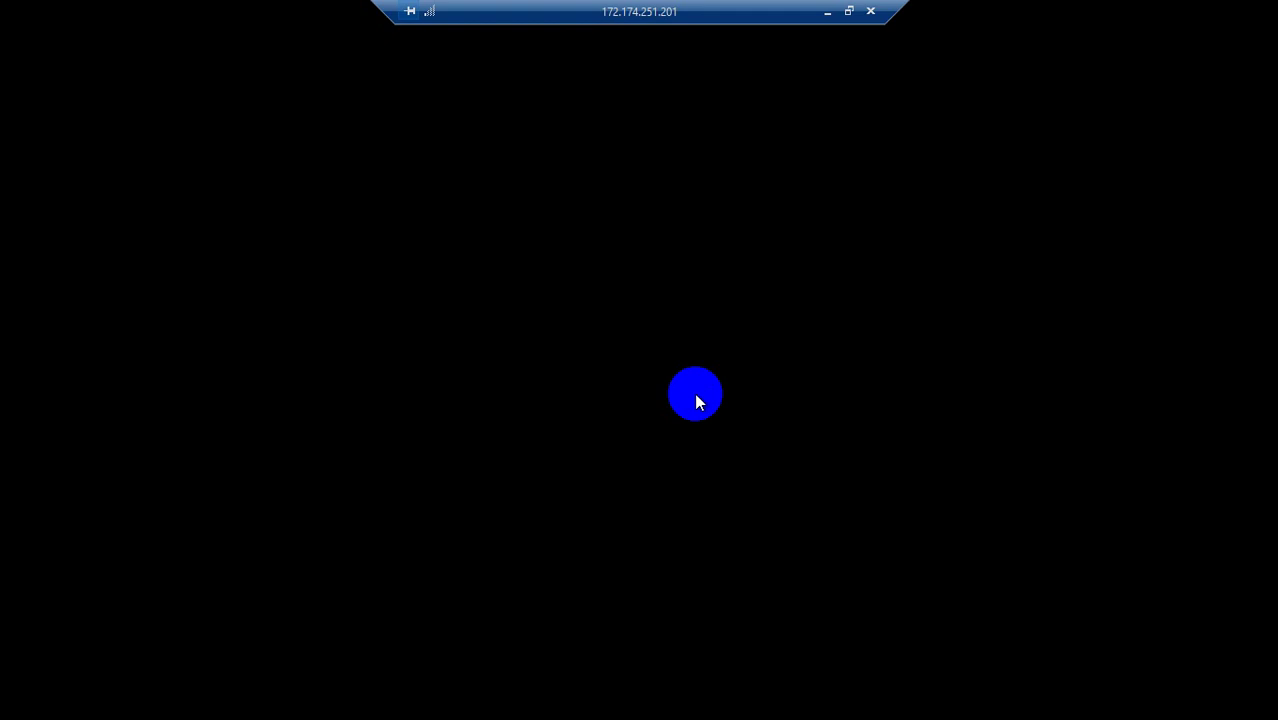
# Dismiss the Networks discovery prompt and enter firewall.cpl in the Run dialog.
pyautogui.click(697, 401)
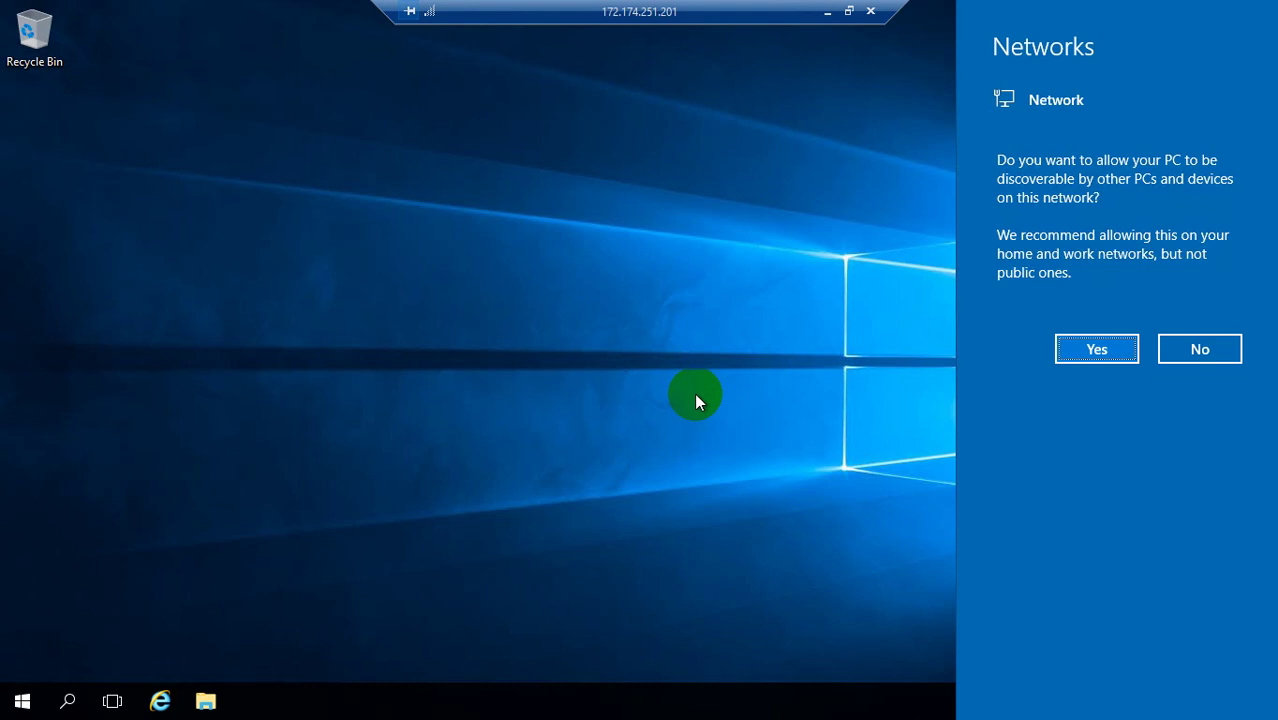
pyautogui.click(94, 562)
pyautogui.rightClick(16, 700)
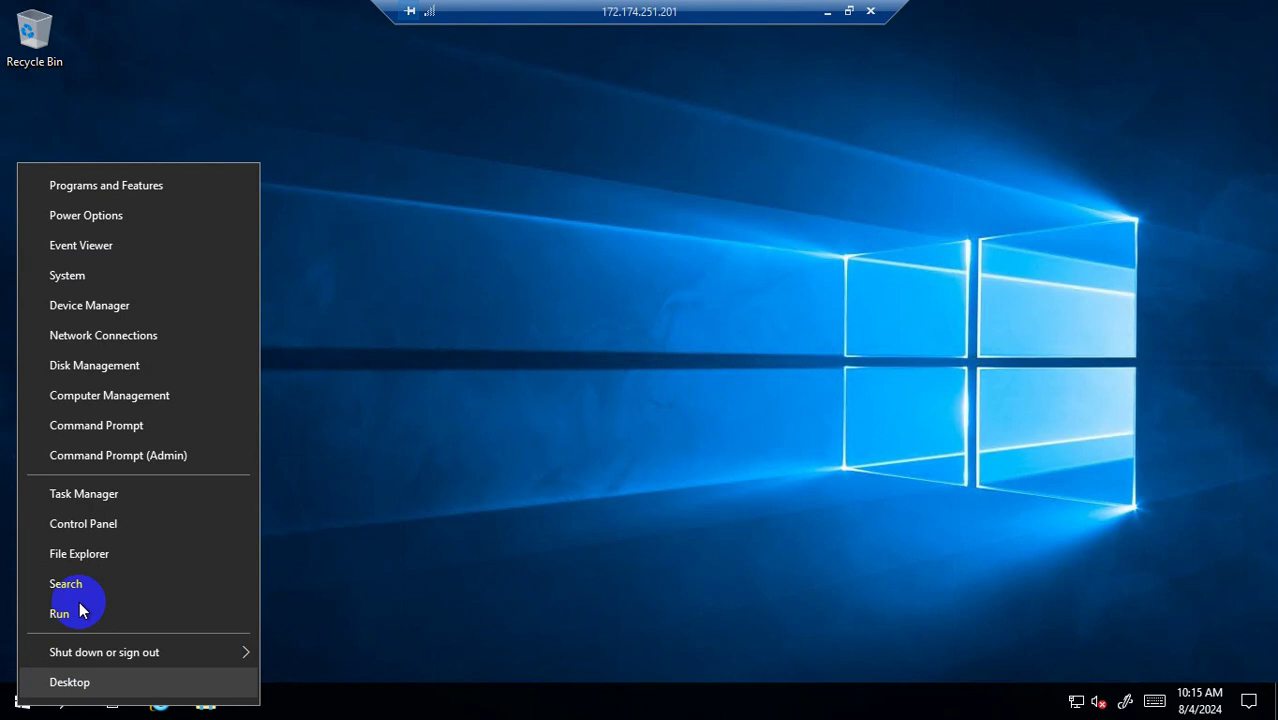
pyautogui.click(60, 613)
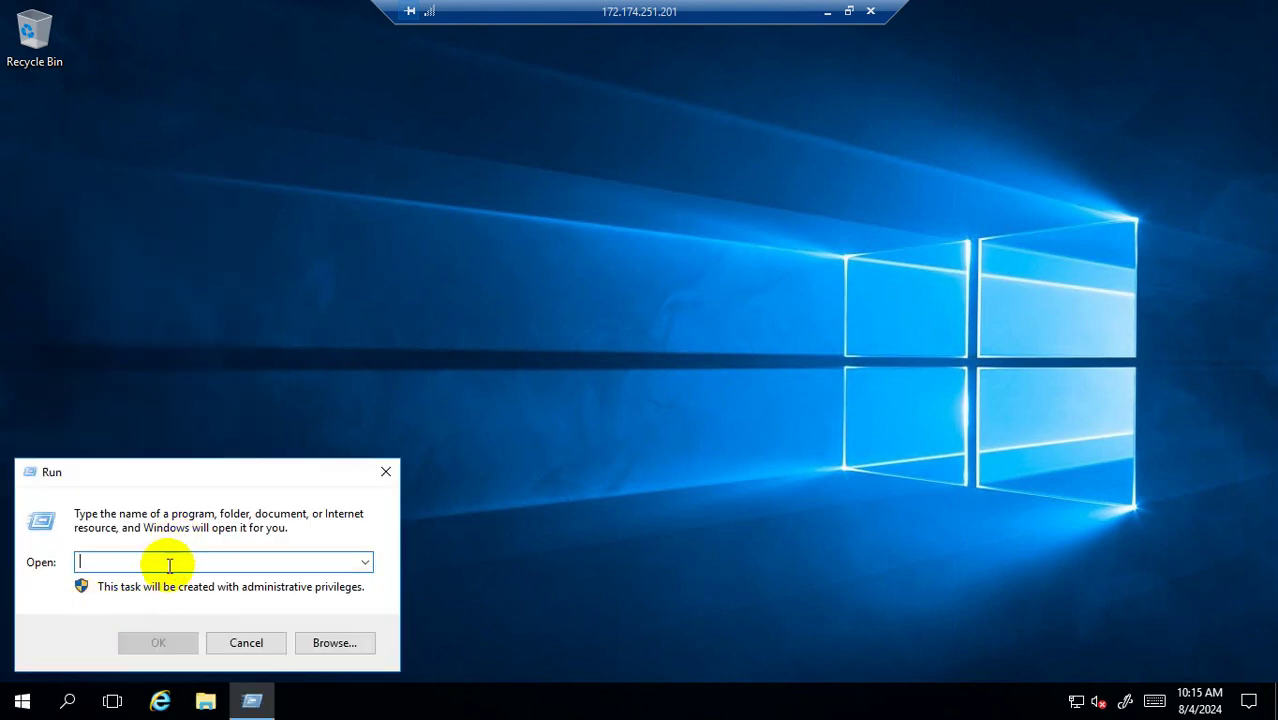
pyautogui.write('nc')
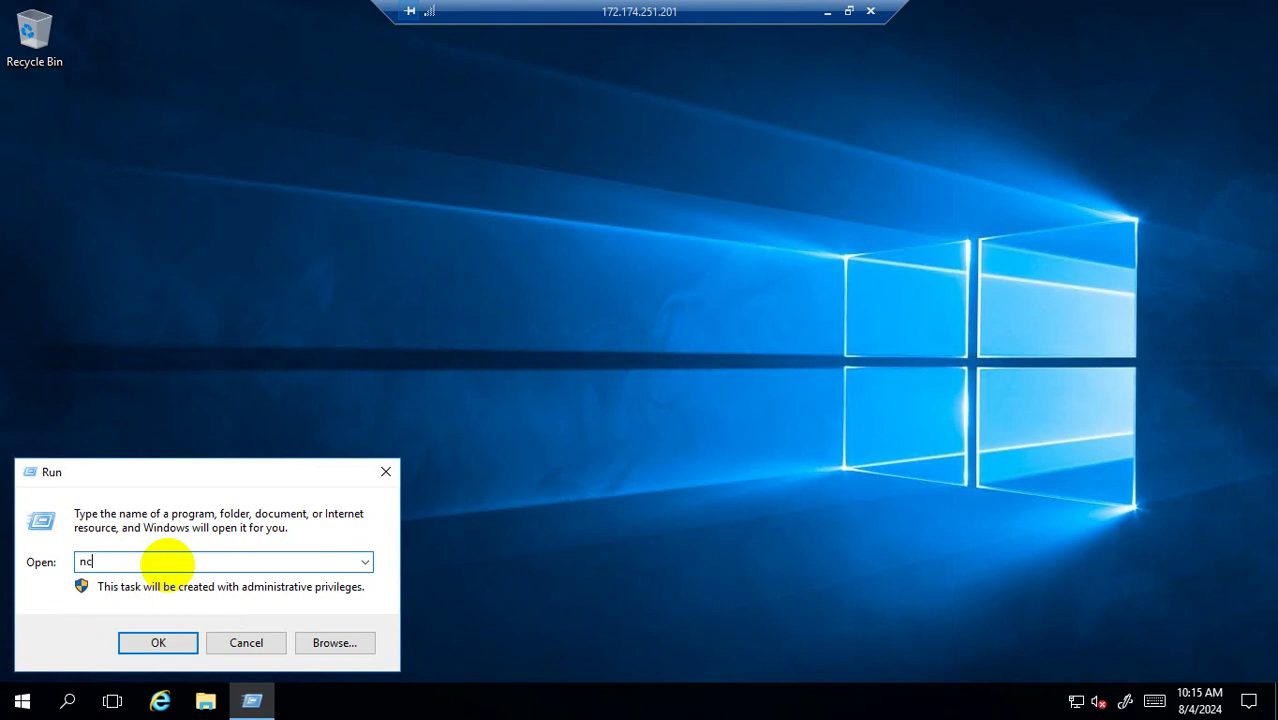
pyautogui.write('pa.')
pyautogui.press('BackSpace')
pyautogui.press('BackSpace')
pyautogui.press('BackSpace')
pyautogui.press('BackSpace')
pyautogui.press('BackSpace')
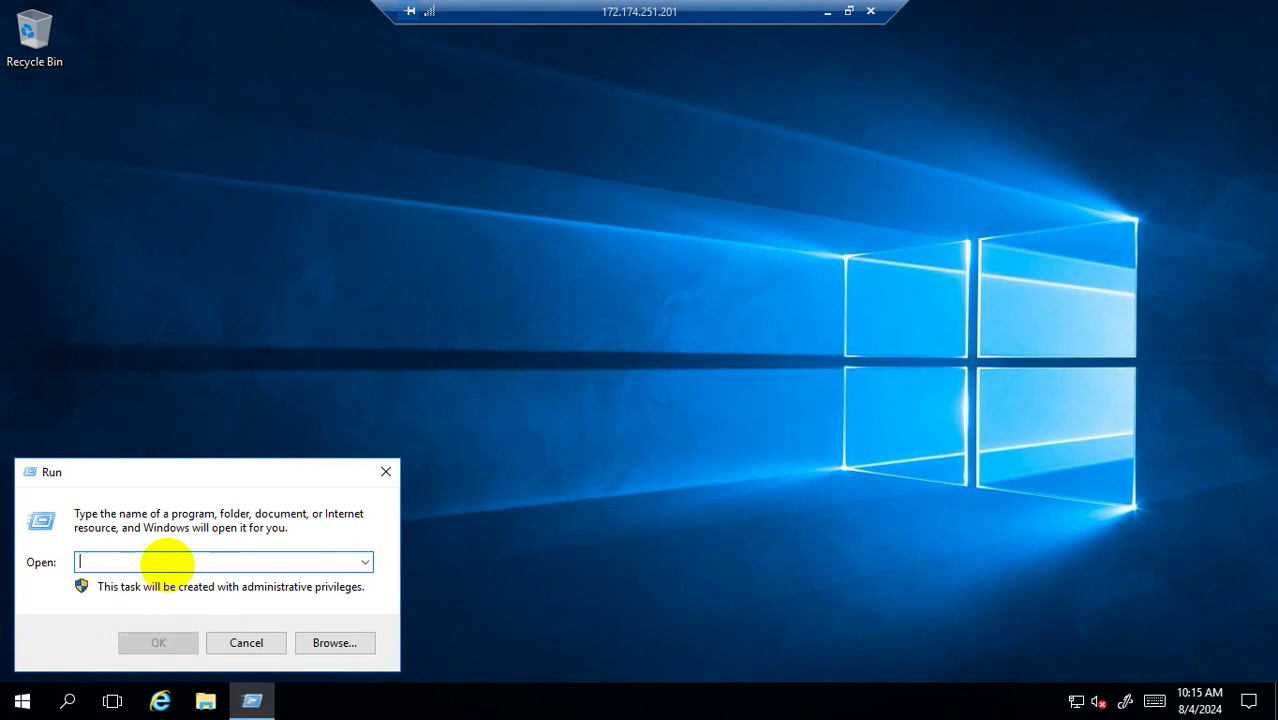
pyautogui.write('firewall')
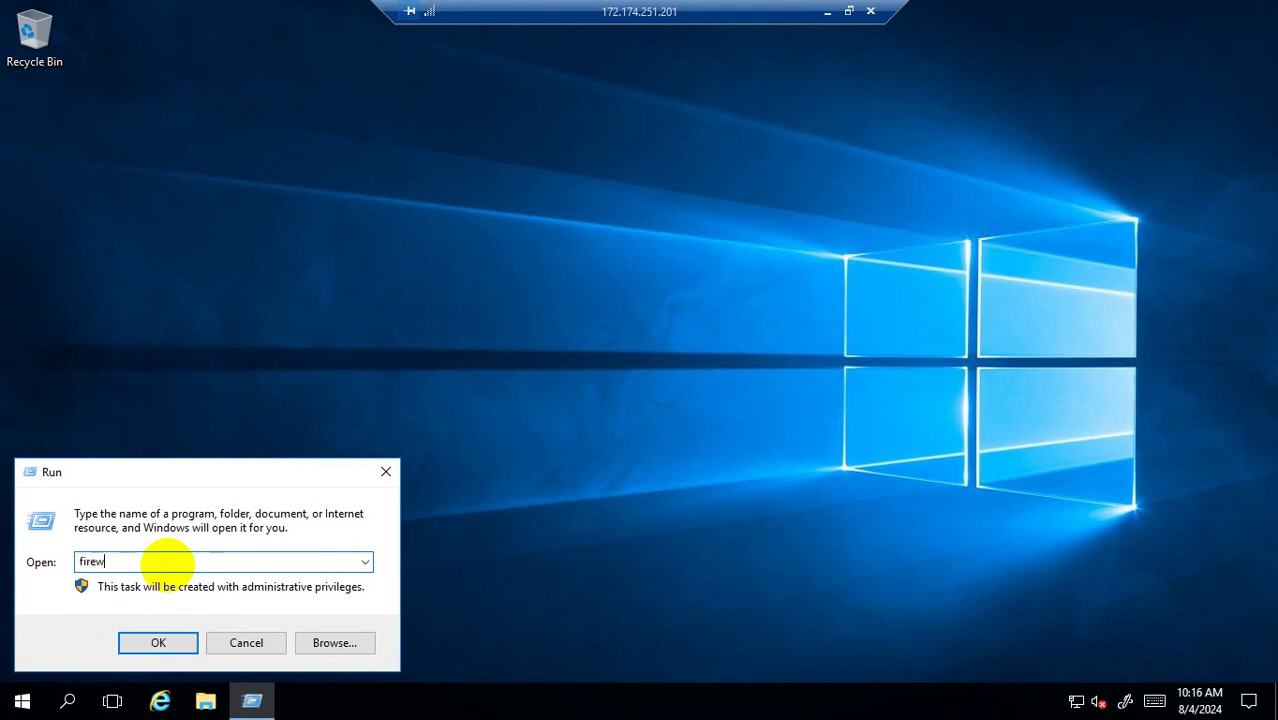
pyautogui.write('.cpl')
# Turn Windows Firewall off for both private and public networks.
pyautogui.press('Return')
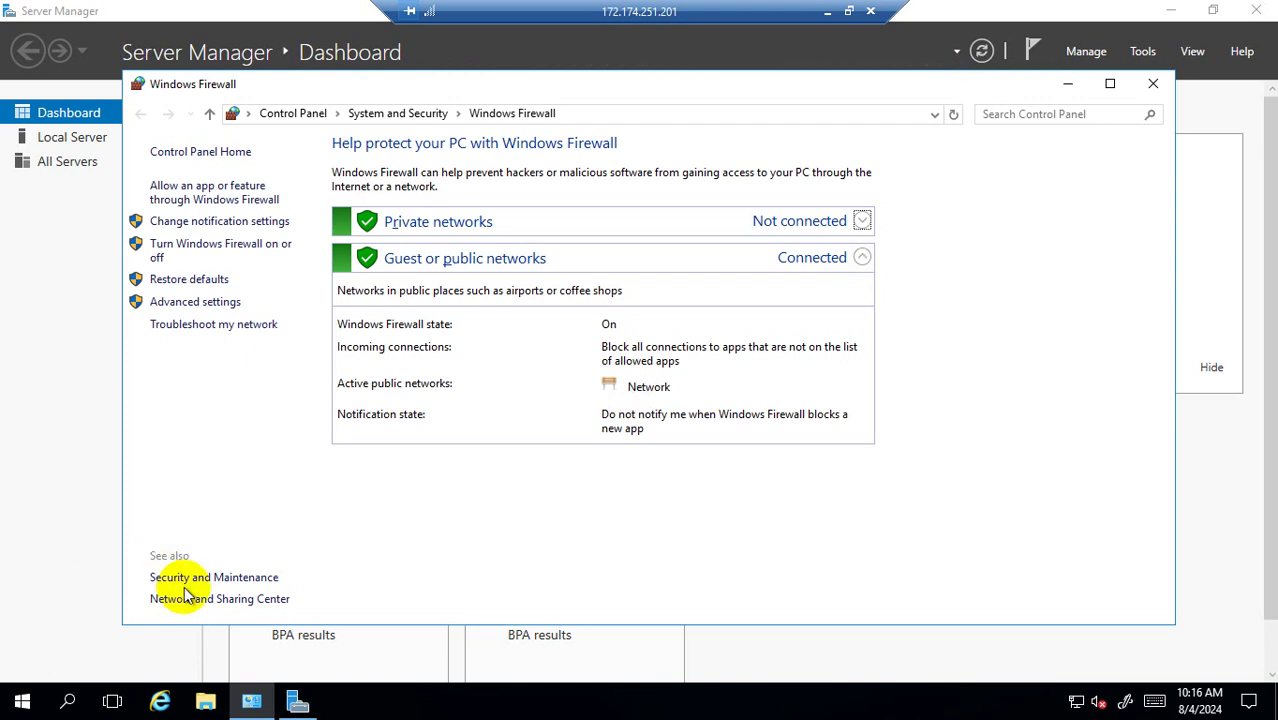
pyautogui.click(212, 250)
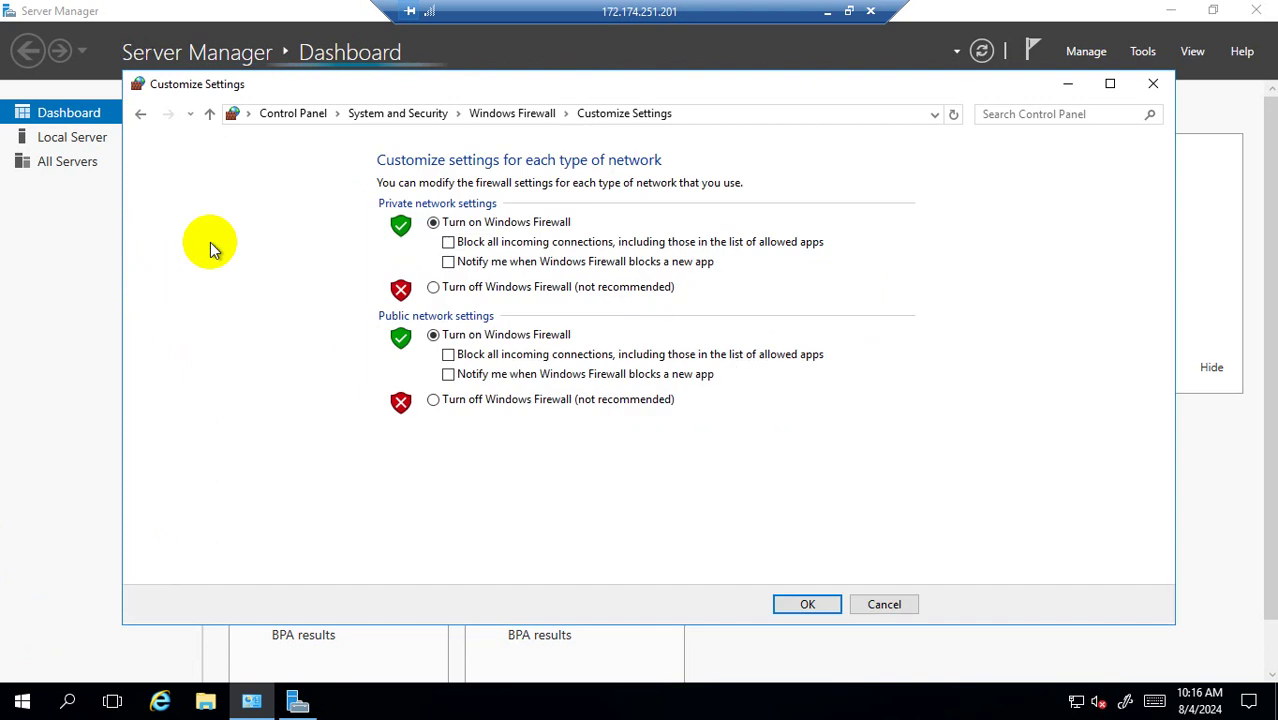
pyautogui.click(433, 287)
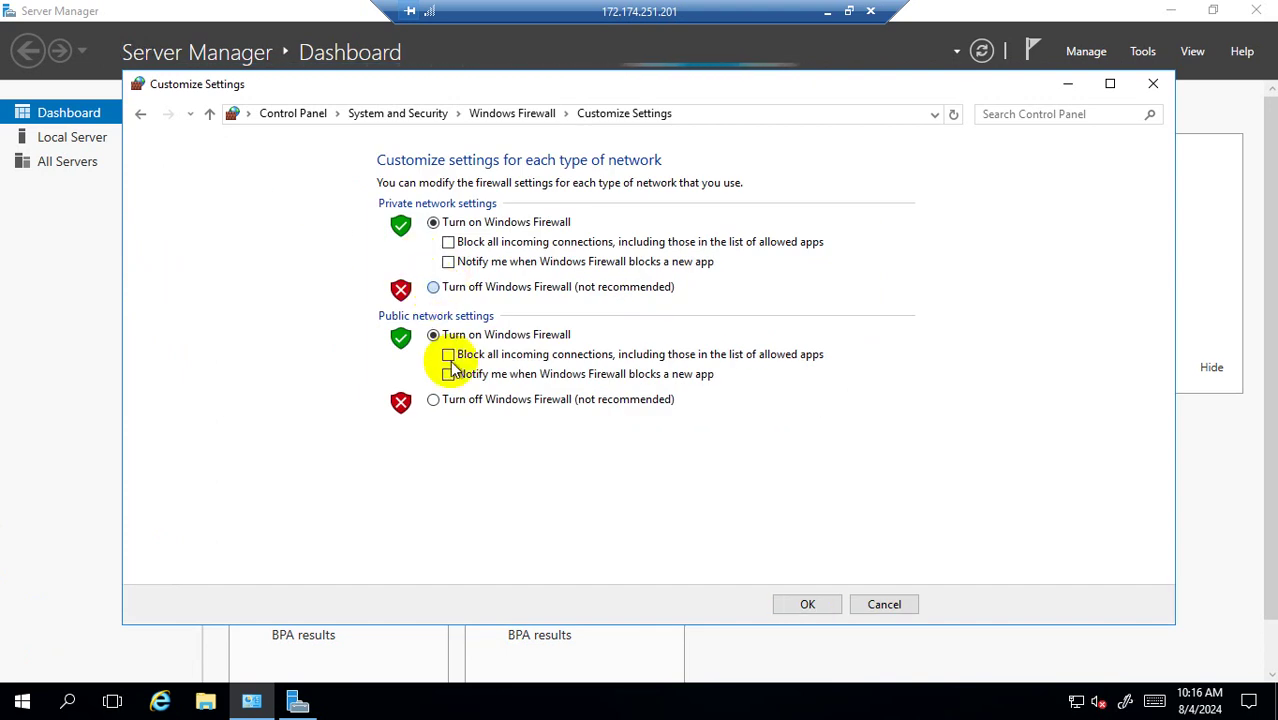
pyautogui.click(436, 399)
pyautogui.click(820, 604)
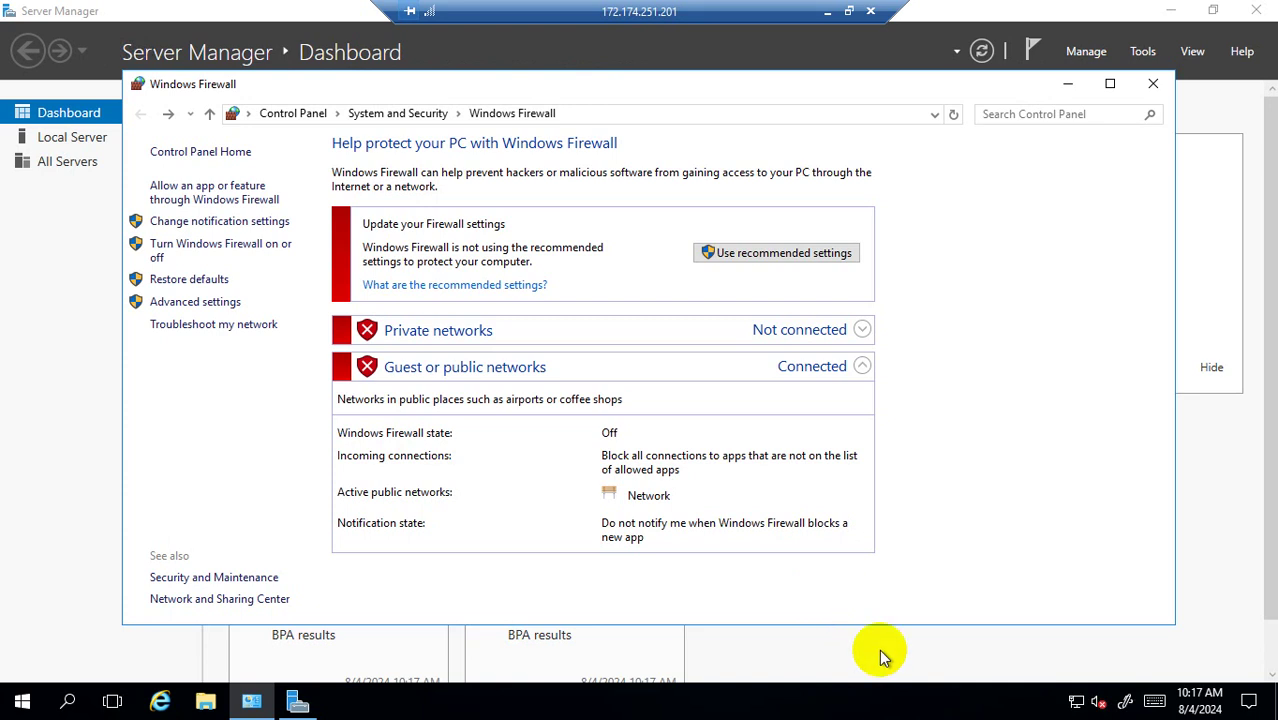
# Reopen Windows Firewall to confirm it shows Off, then open File Explorer.
pyautogui.click(1153, 84)
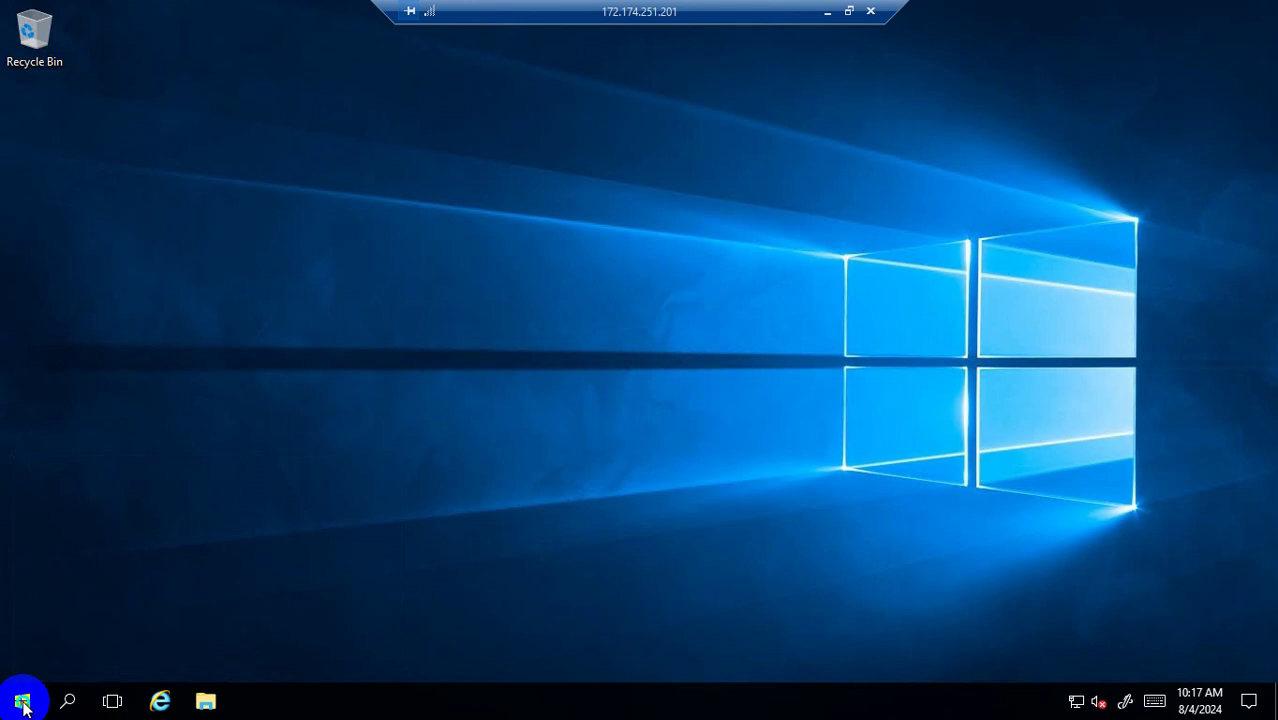
pyautogui.rightClick(23, 698)
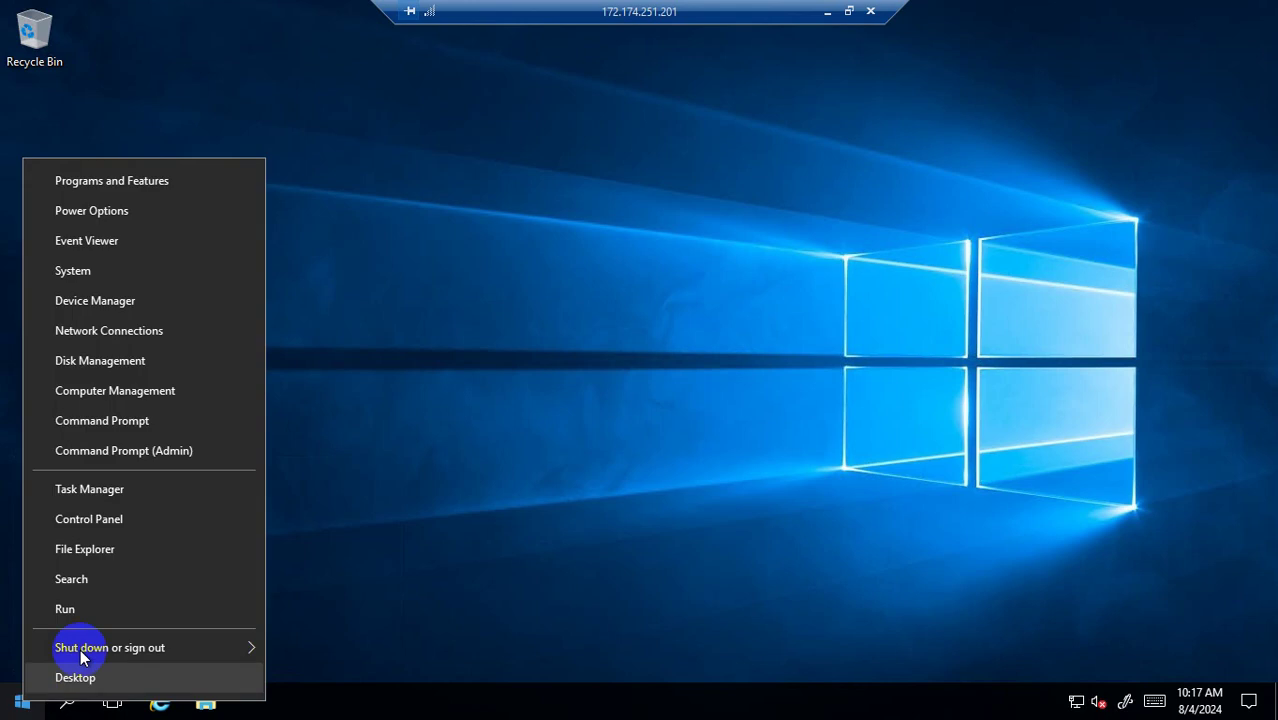
pyautogui.click(112, 605)
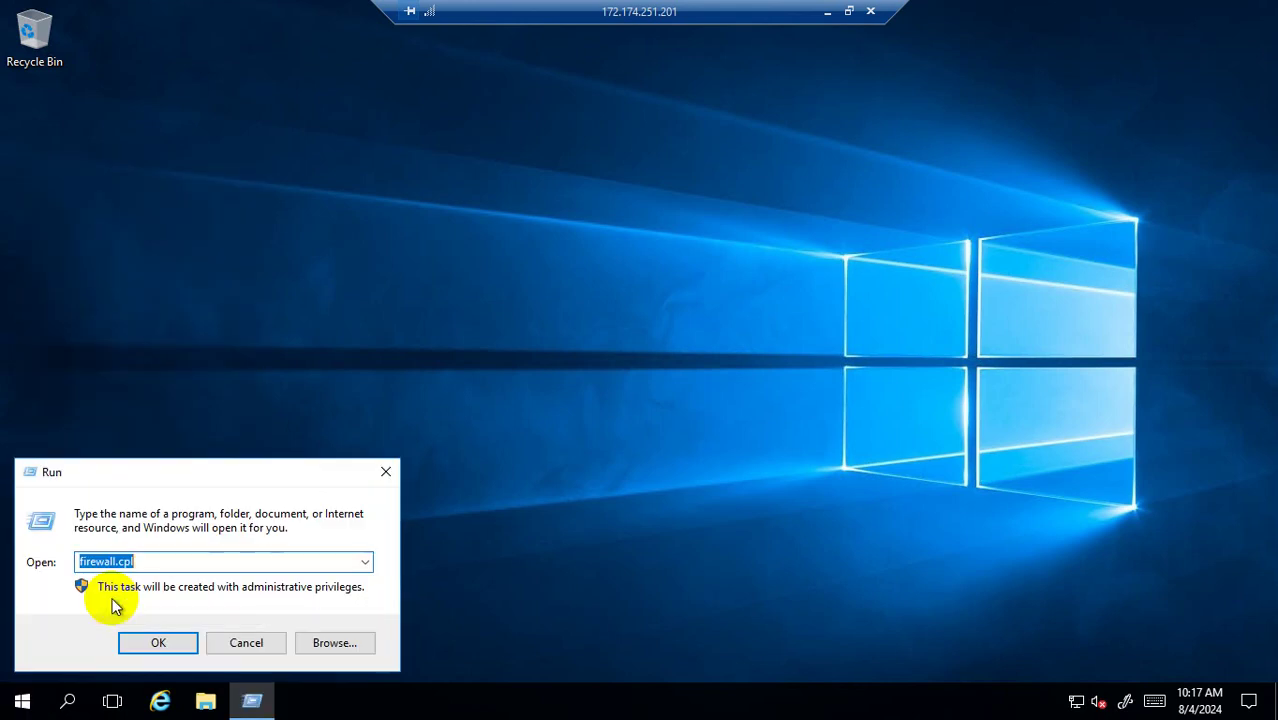
pyautogui.press('Return')
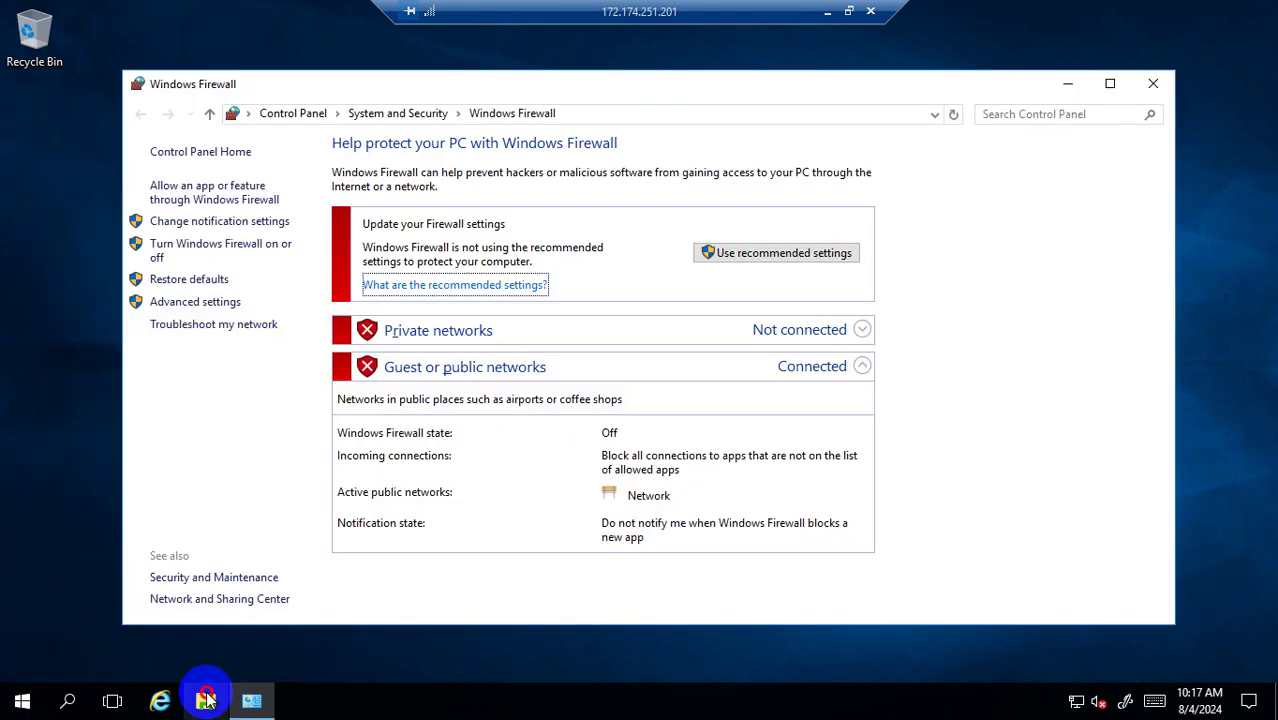
pyautogui.click(205, 699)
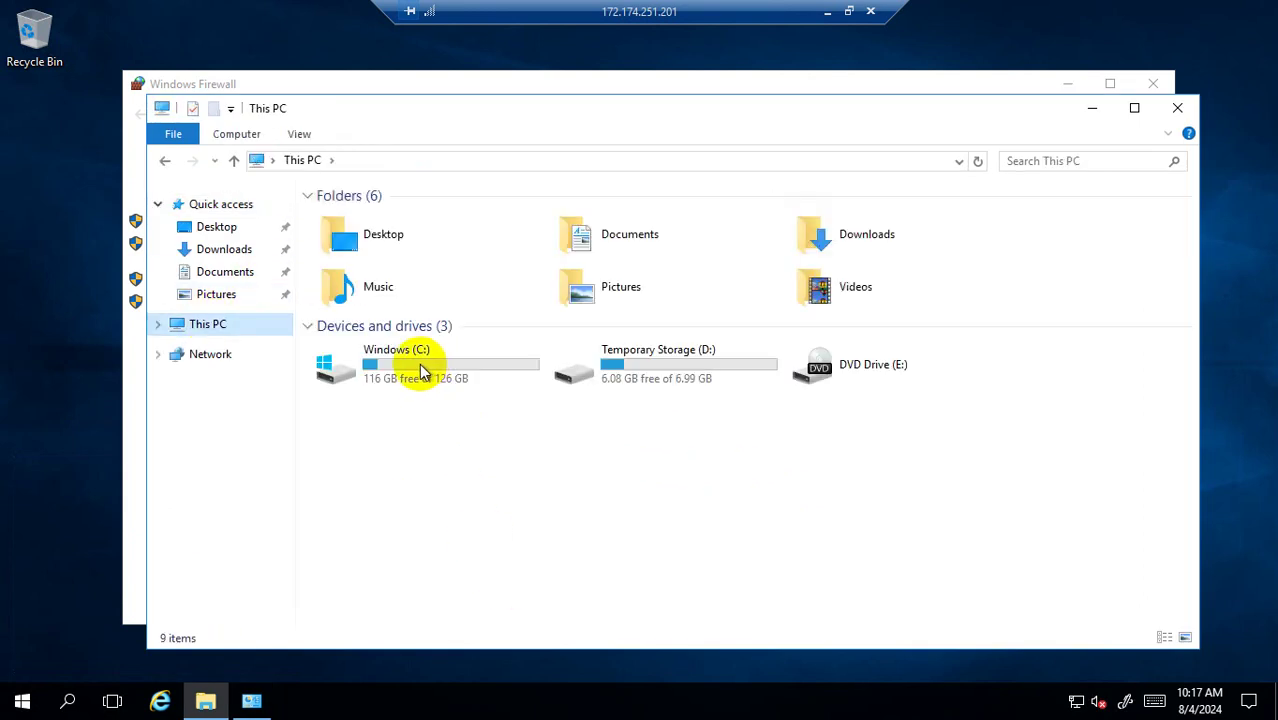
# Launch Server Manager by running servermanager from the Run dialog.
pyautogui.rightClick(20, 706)
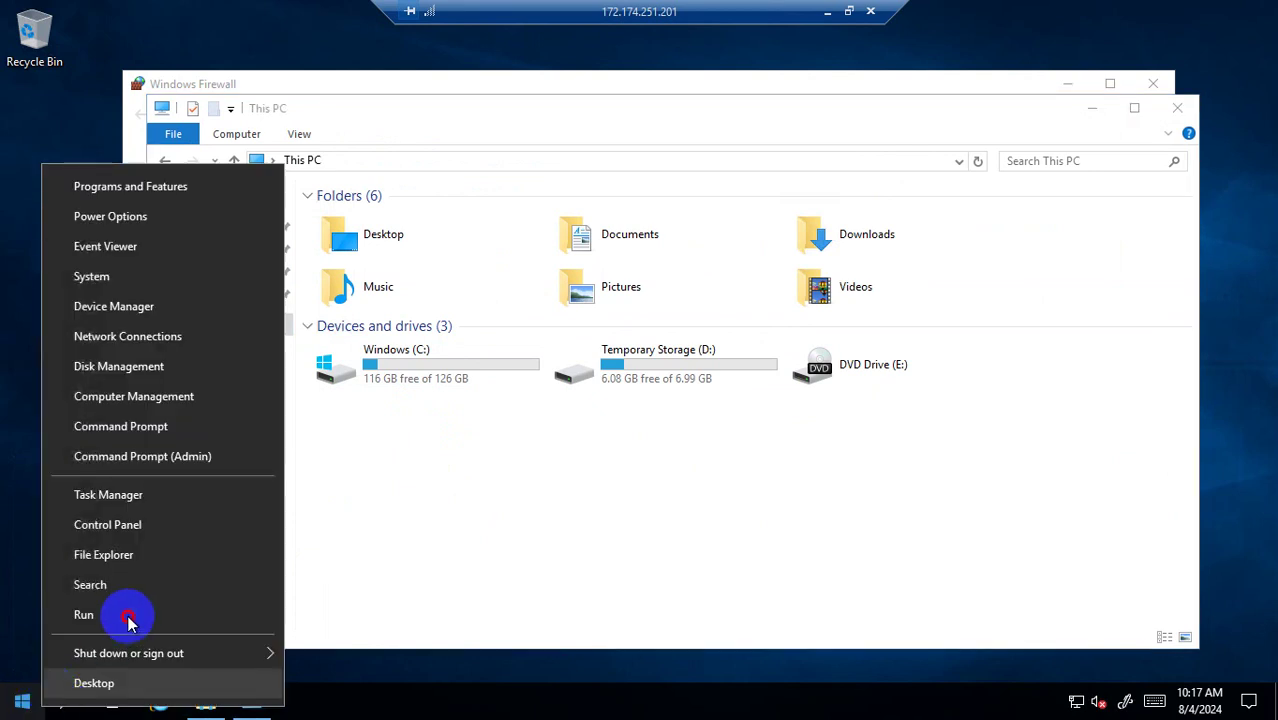
pyautogui.click(128, 618)
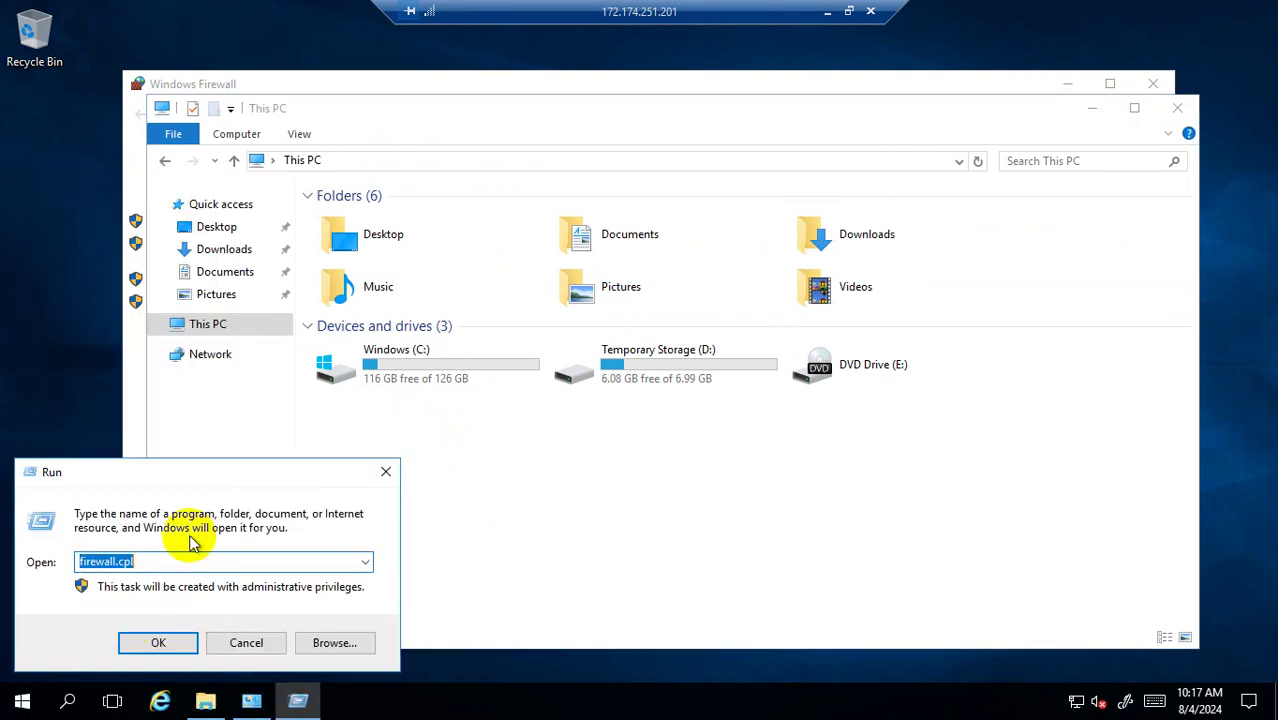
pyautogui.write('serverm')
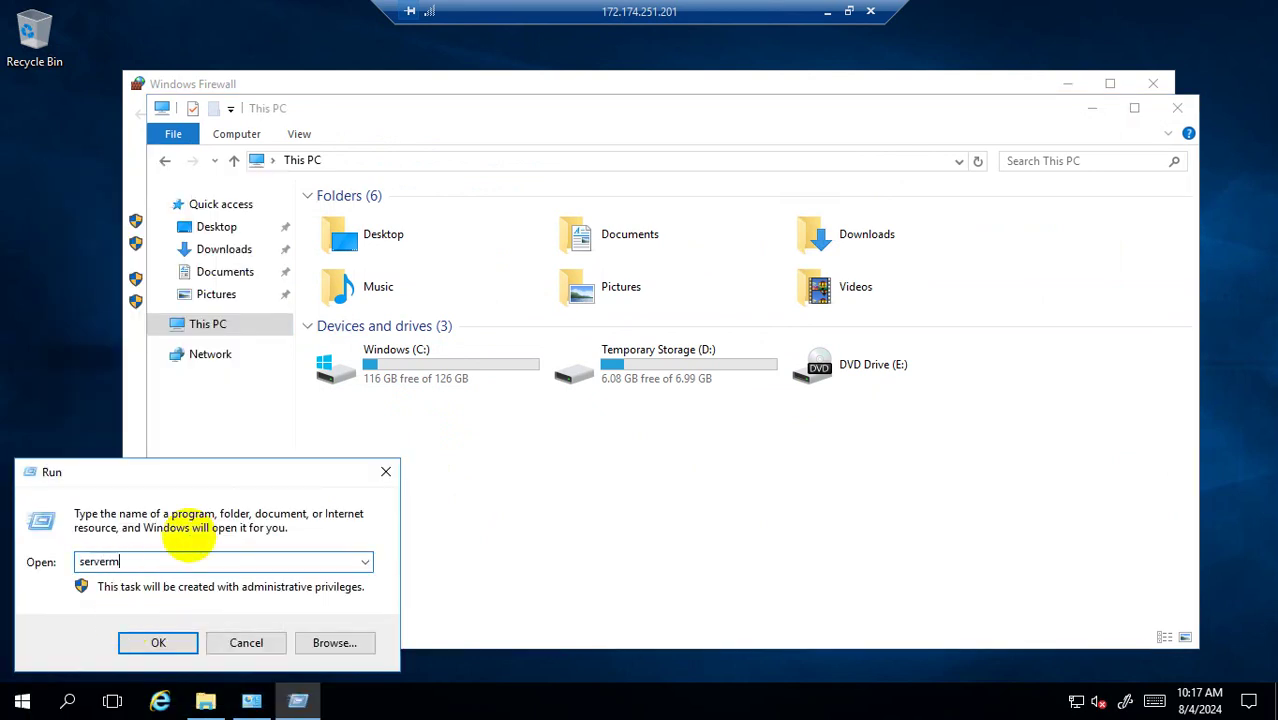
pyautogui.write('anager')
pyautogui.press('Return')
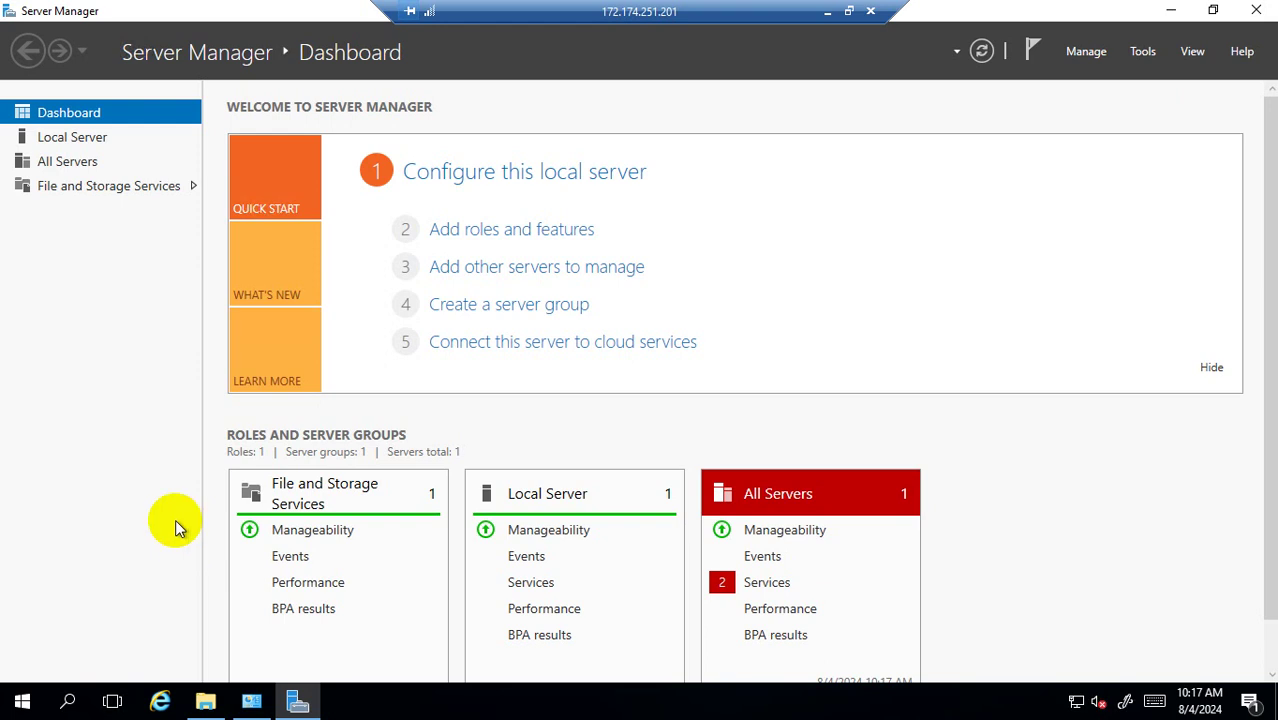
# Start the Add Roles and Features Wizard with role-based installation on the Image server.
pyautogui.click(540, 230)
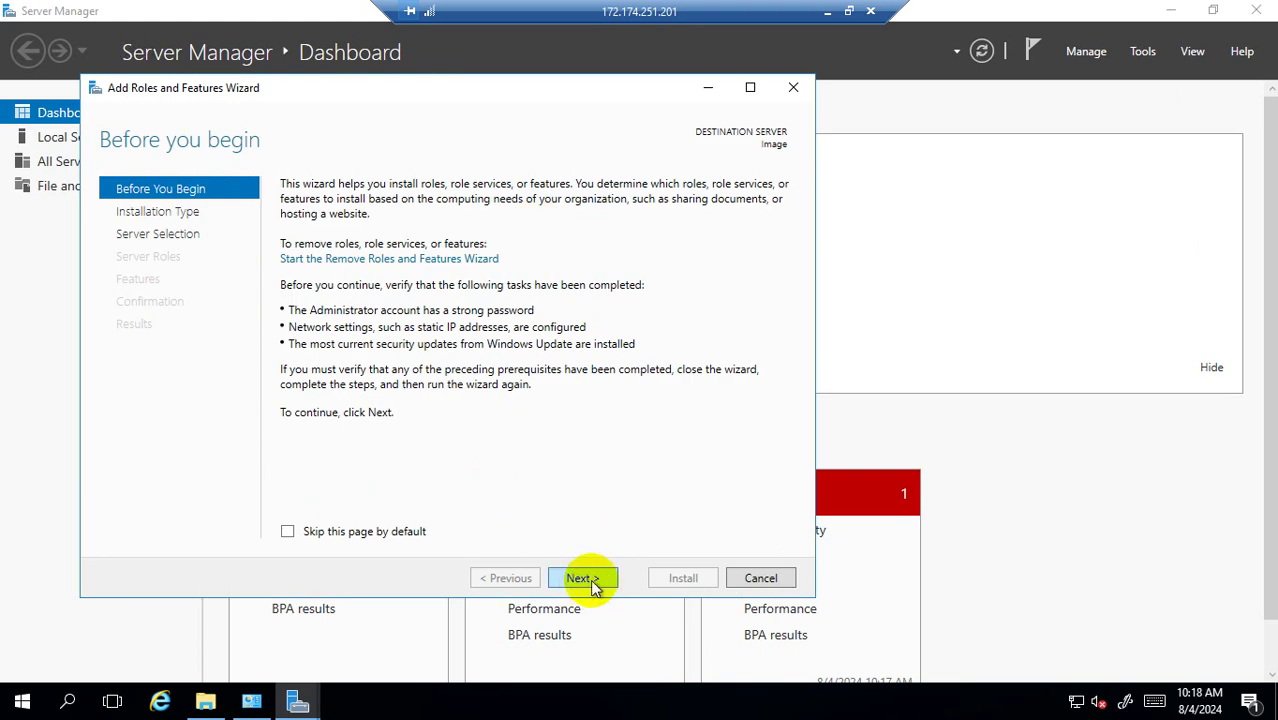
pyautogui.click(594, 588)
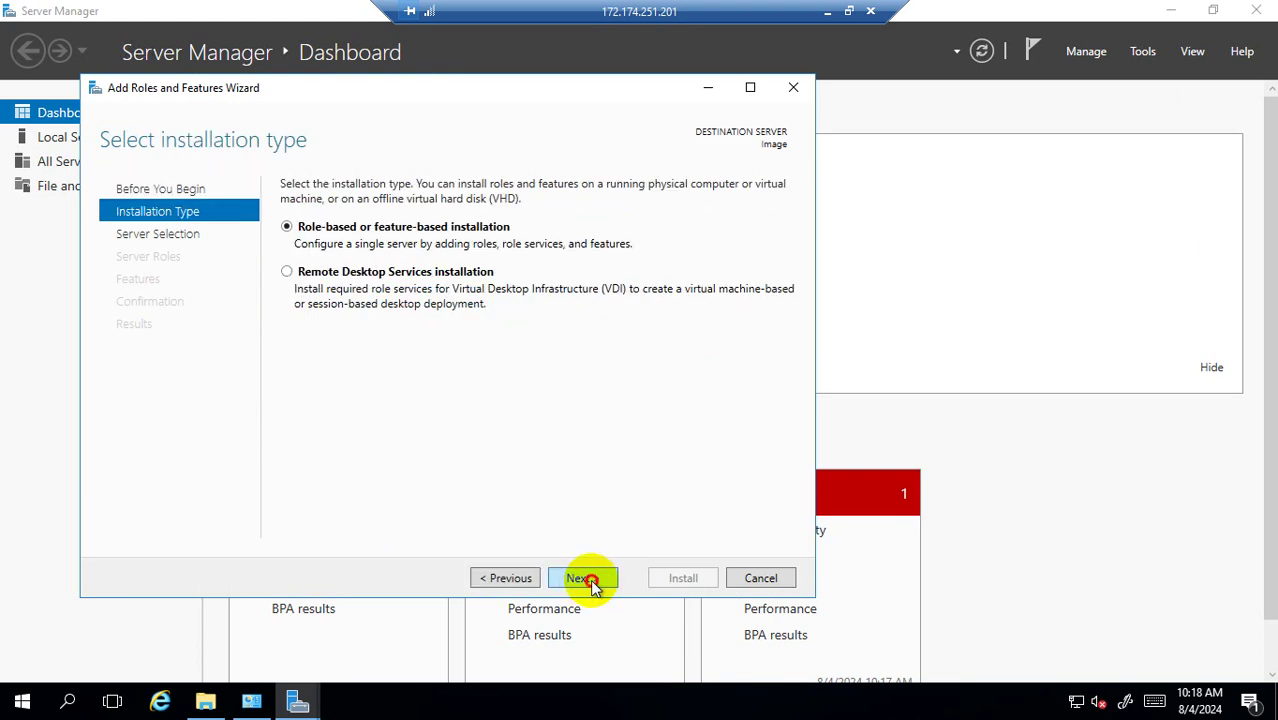
pyautogui.click(594, 588)
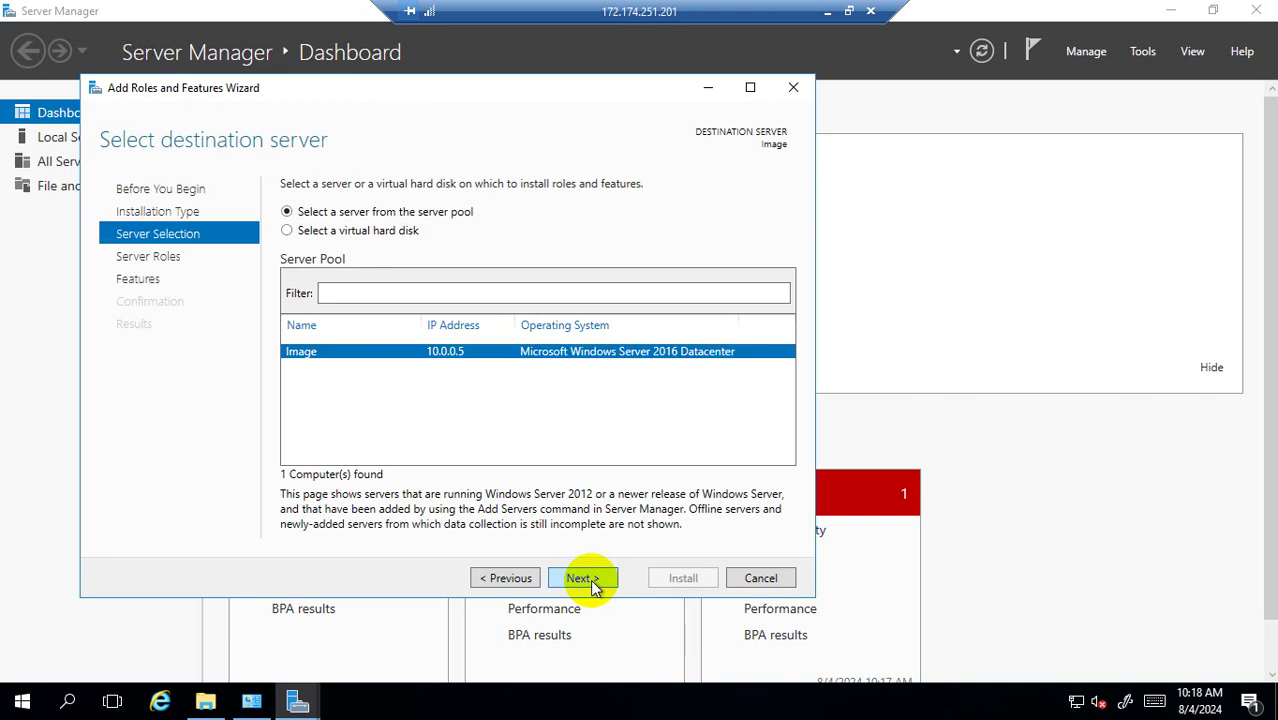
pyautogui.click(594, 588)
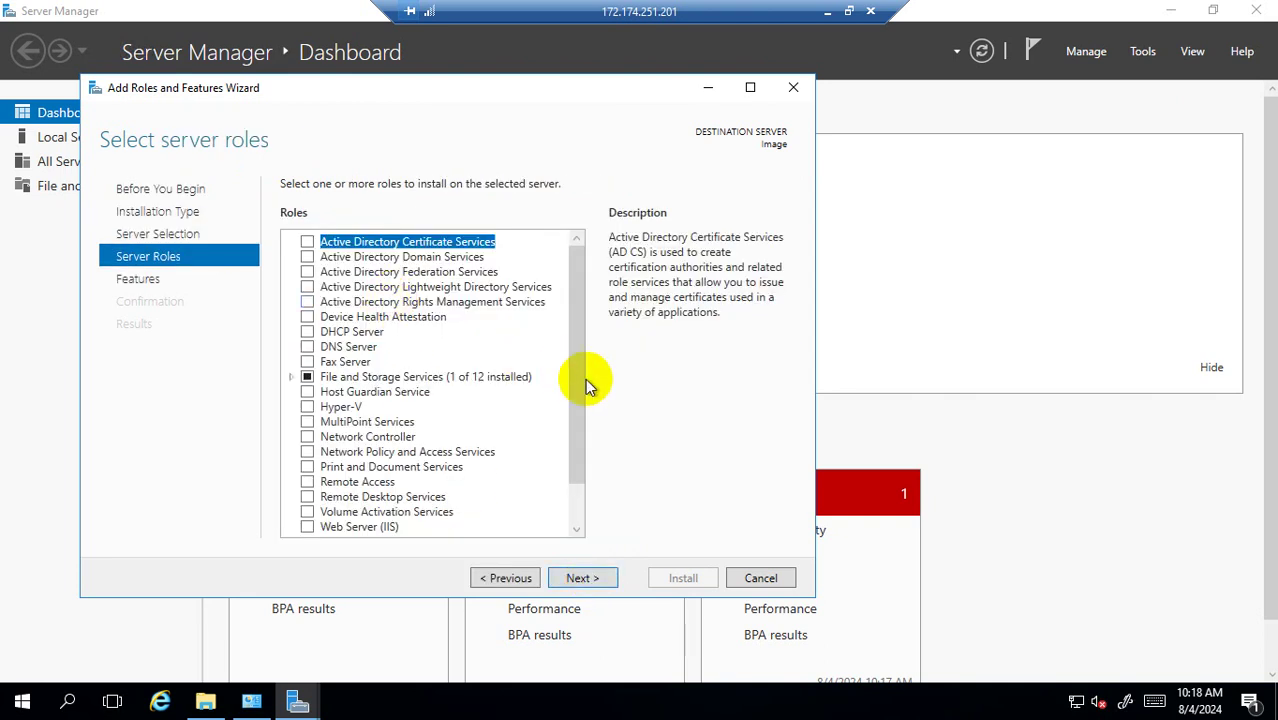
# Select Web Server (IIS) with its management tools, keep default features and role services, and install.
pyautogui.moveTo(578, 377); pyautogui.dragTo(553, 463)
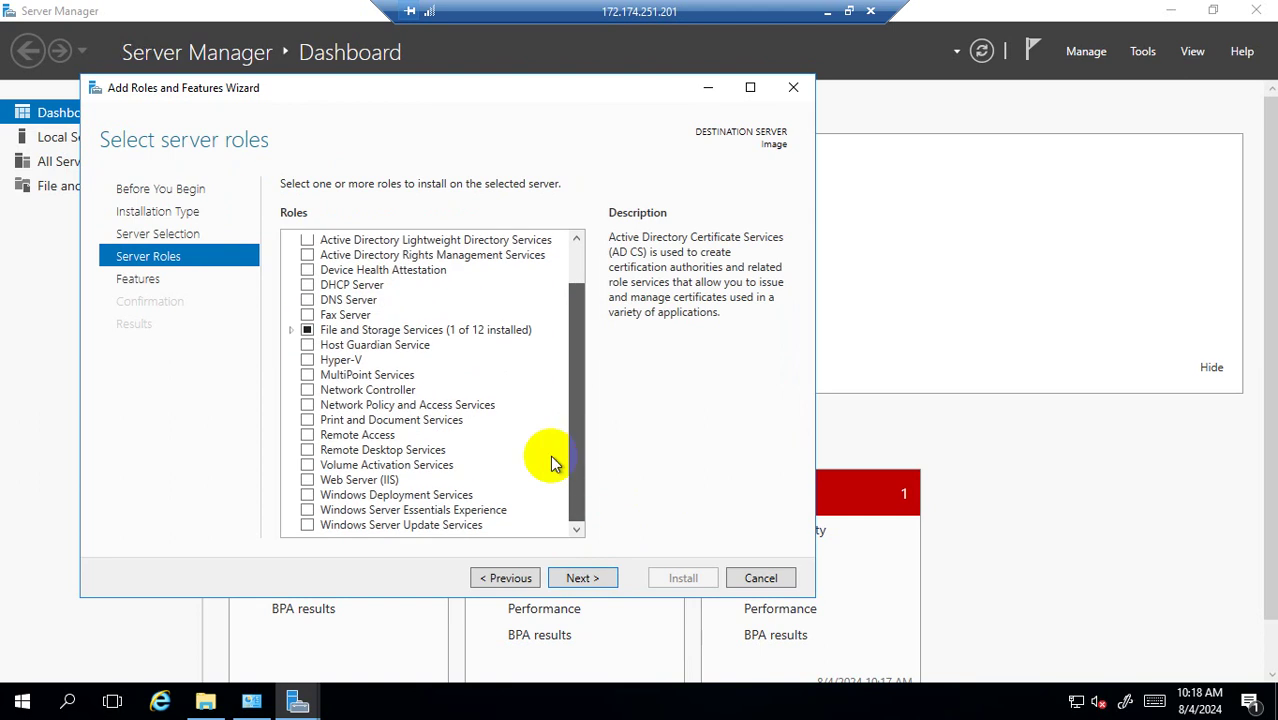
pyautogui.click(306, 479)
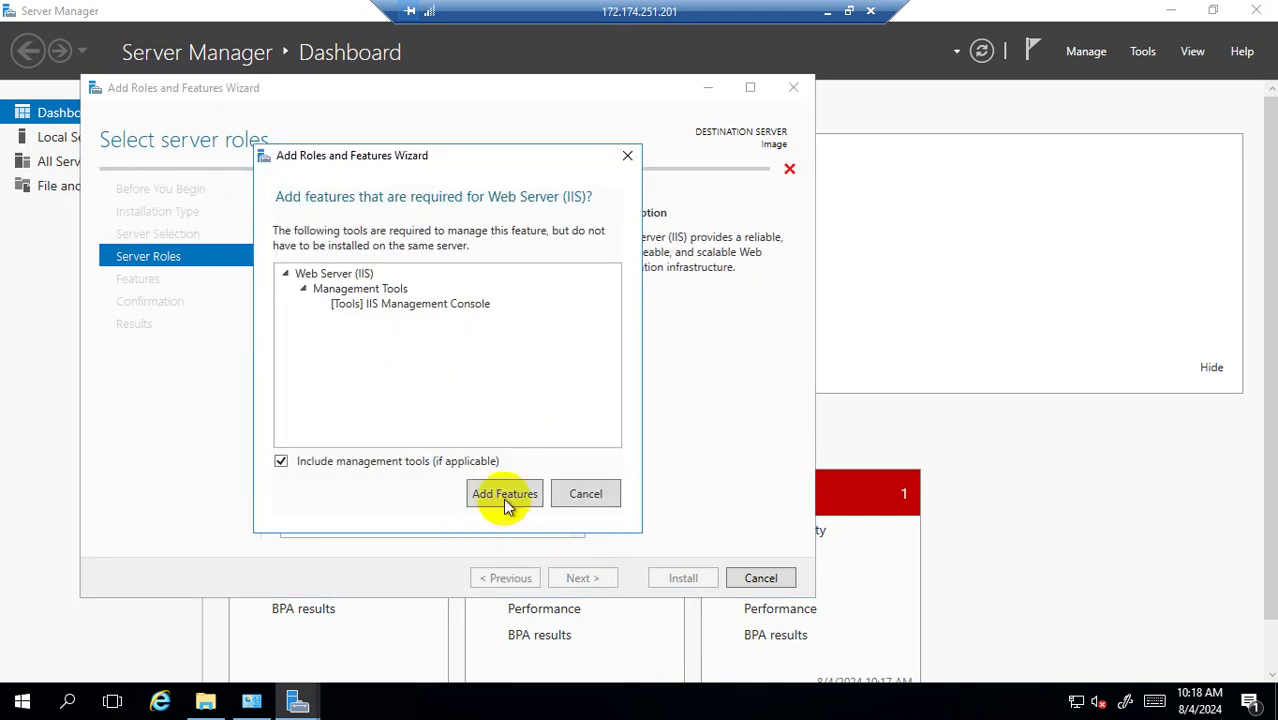
pyautogui.click(505, 494)
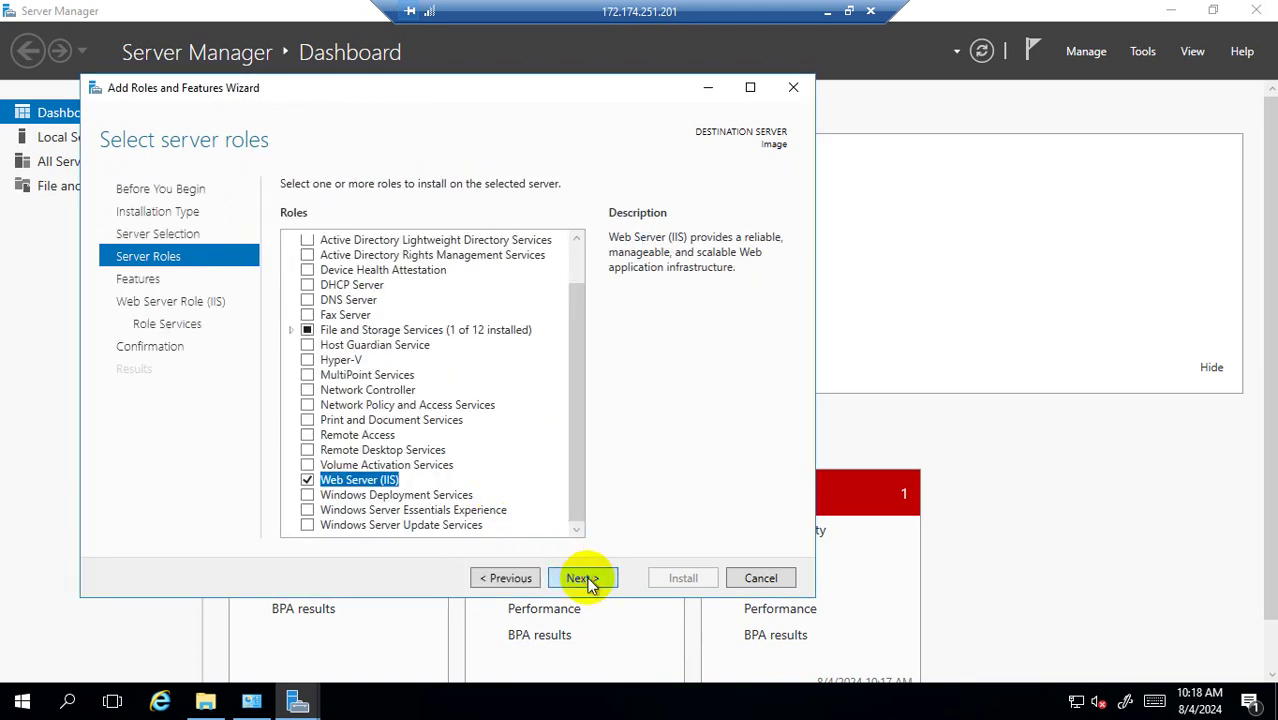
pyautogui.click(588, 580)
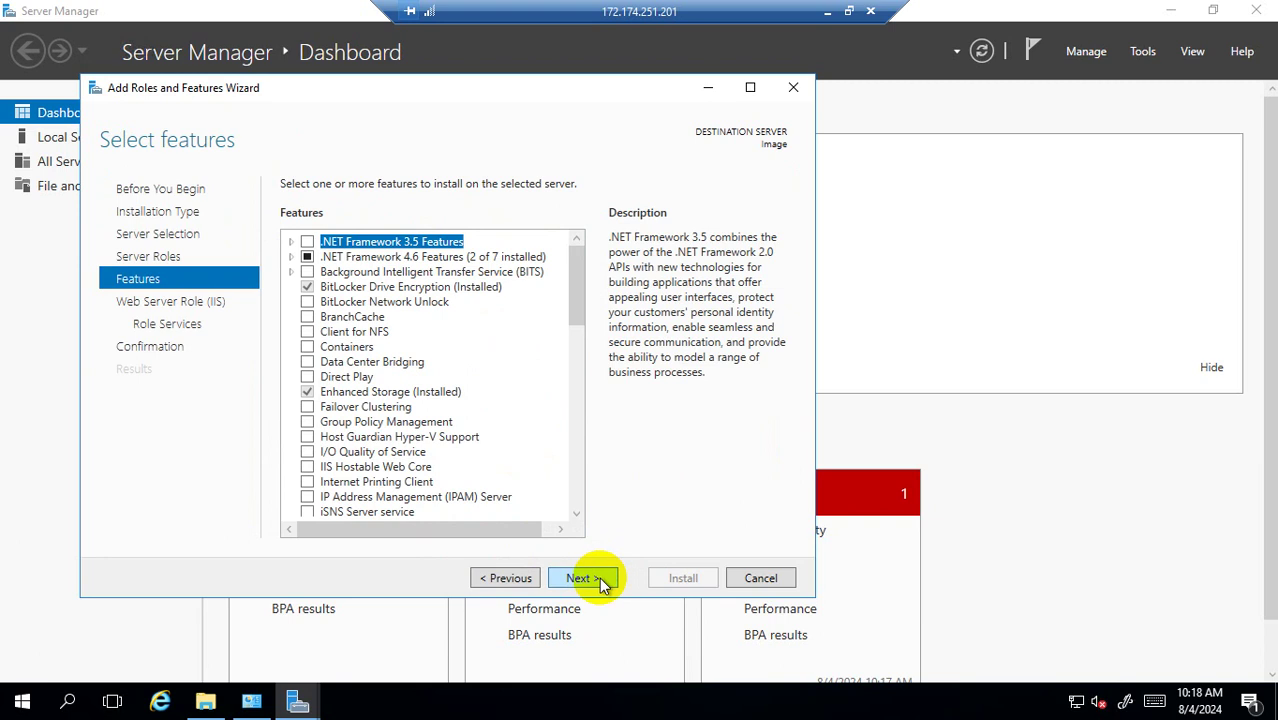
pyautogui.click(600, 580)
pyautogui.click(600, 580)
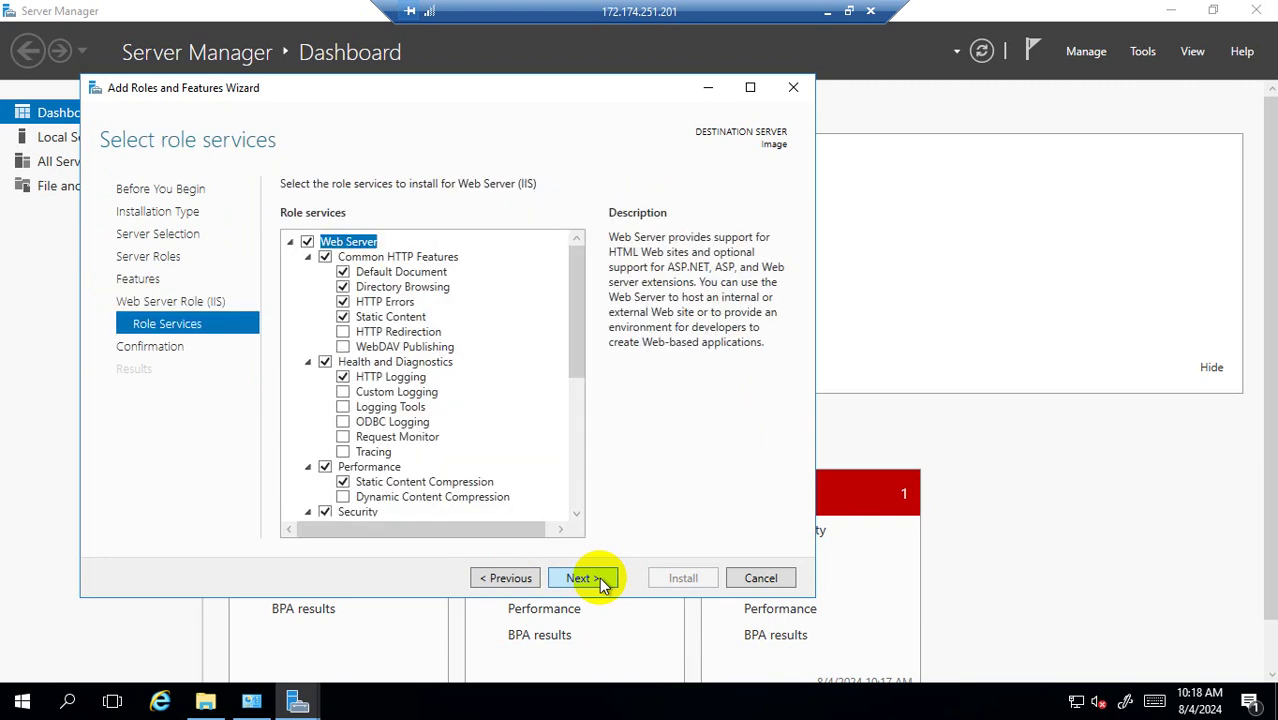
pyautogui.click(600, 580)
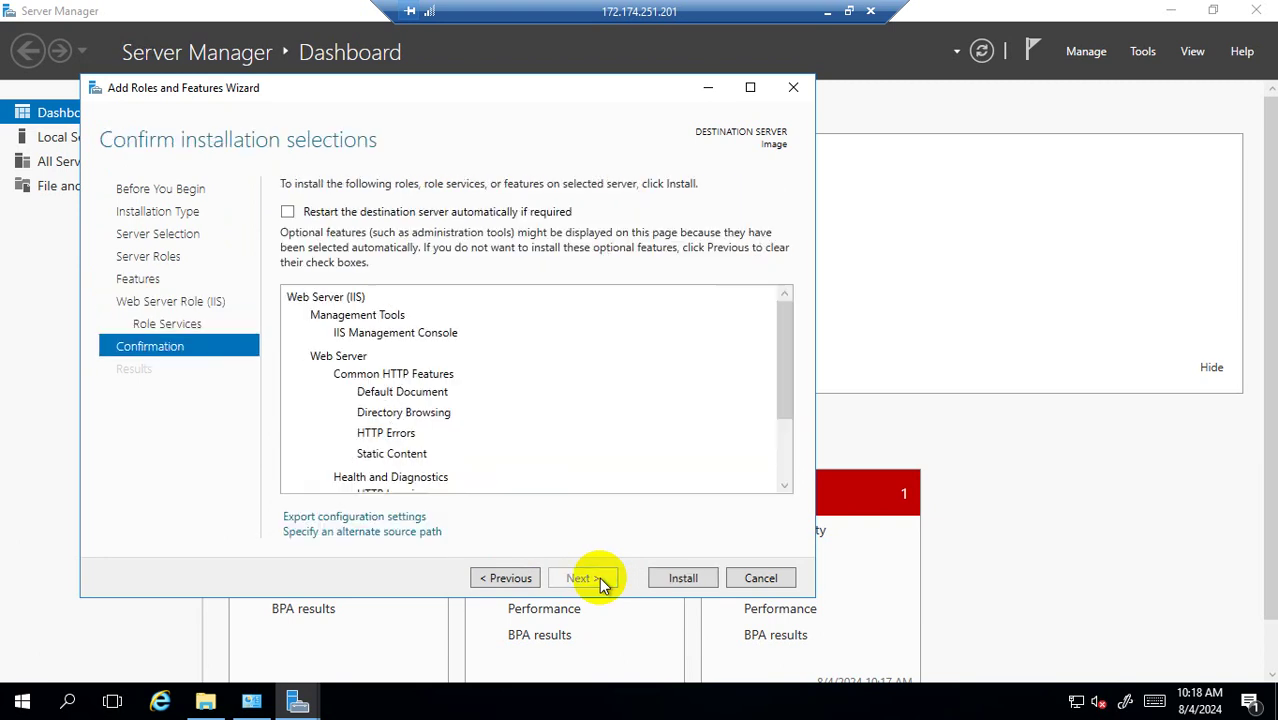
pyautogui.click(680, 578)
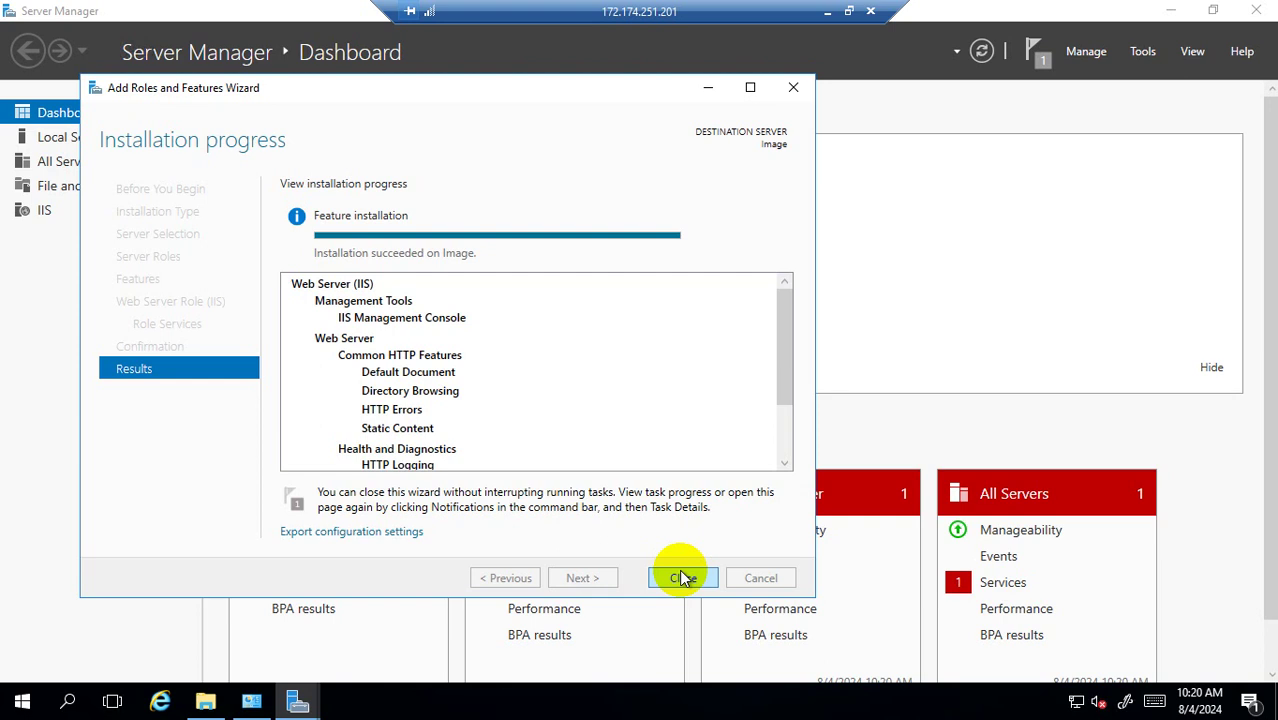
# Close the wizard after 'Installation succeeded on Image' appears.
pyautogui.click(693, 579)
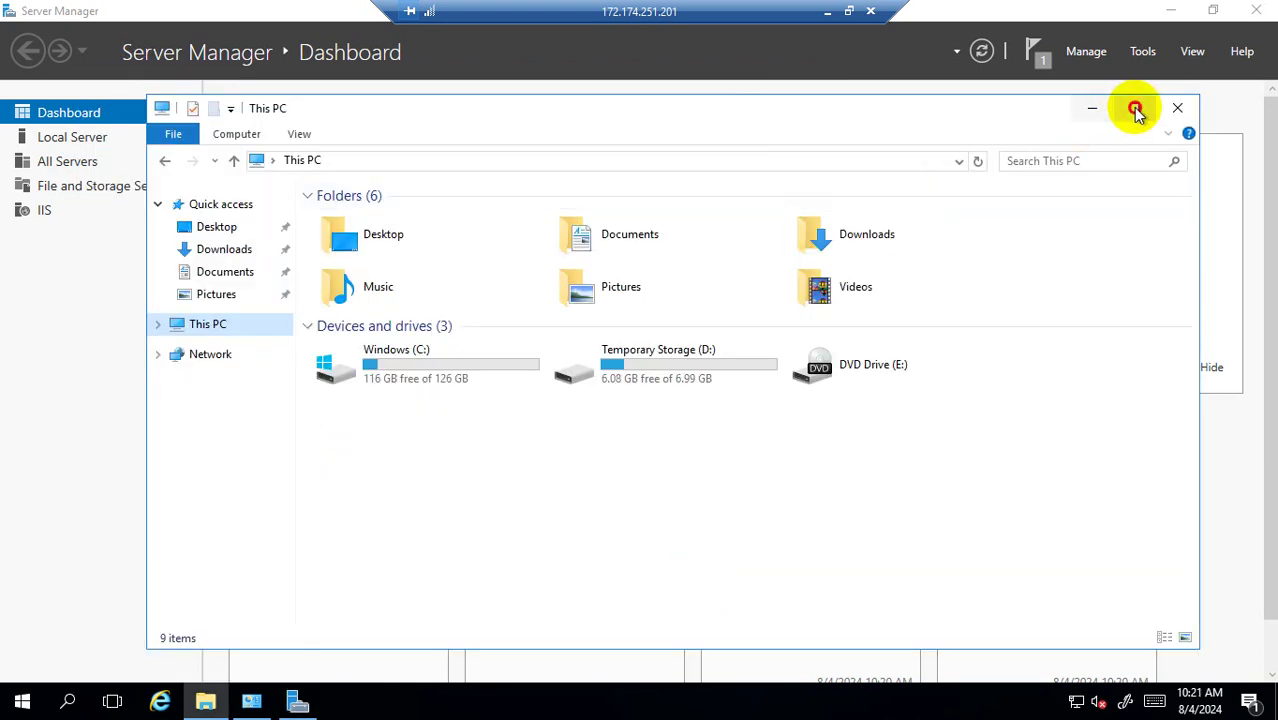
# Maximize File Explorer and browse to C:\inetpub\wwwroot.
pyautogui.click(1134, 108)
pyautogui.doubleClick(306, 257)
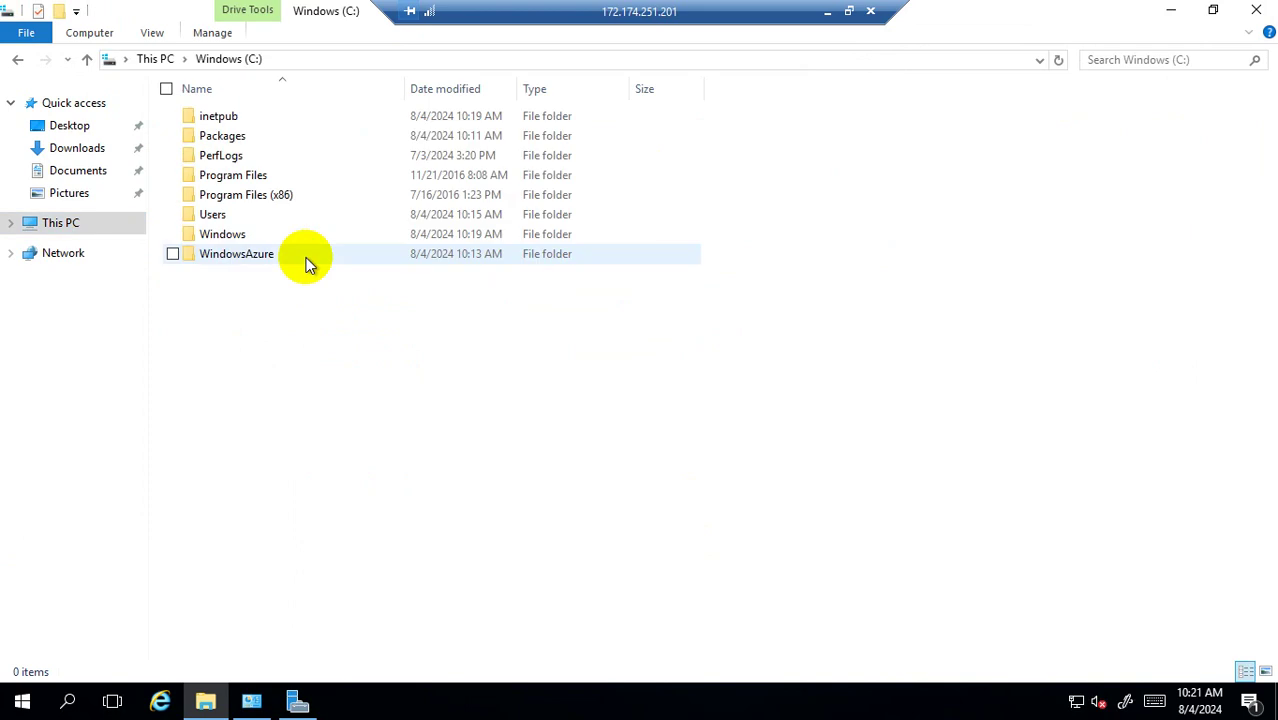
pyautogui.doubleClick(242, 116)
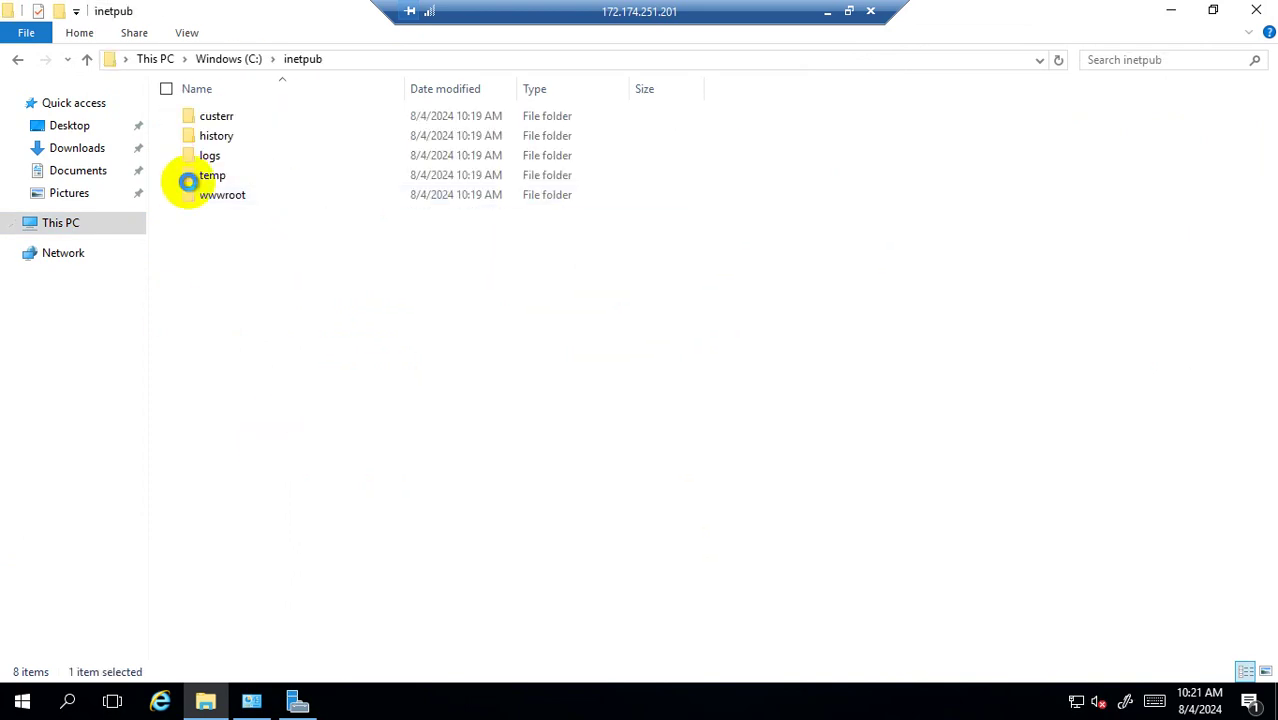
pyautogui.doubleClick(222, 197)
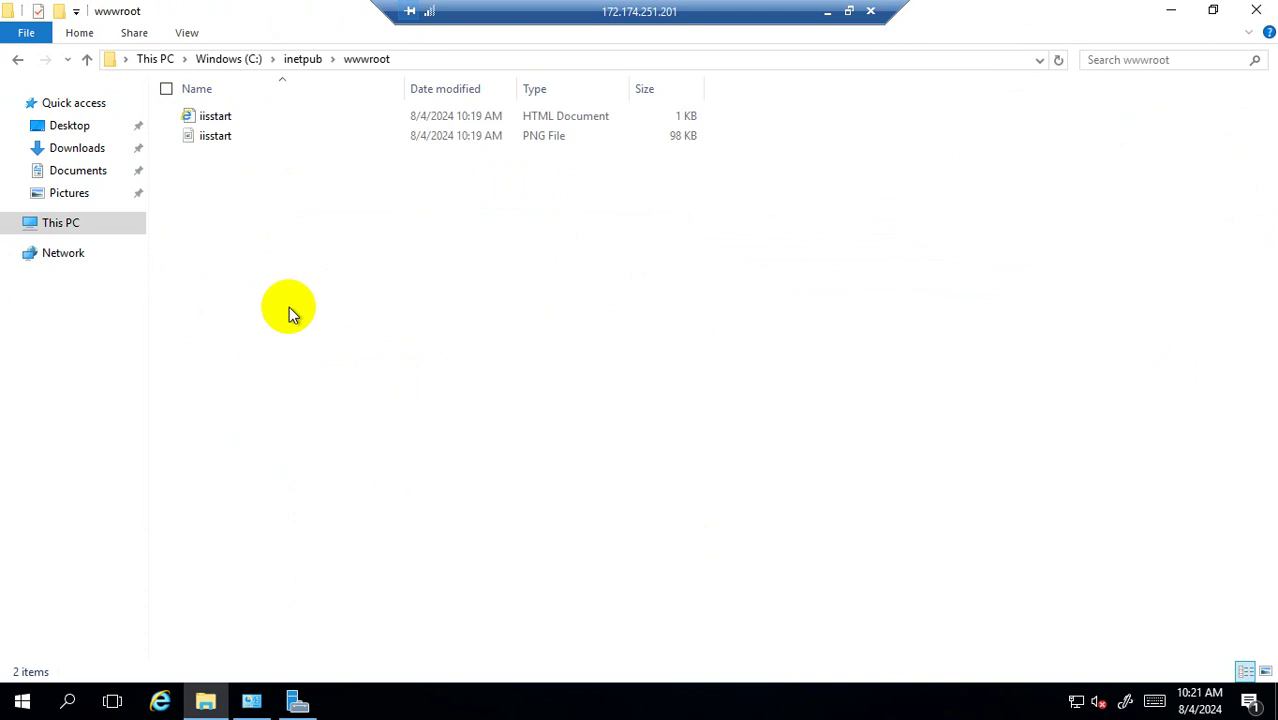
# Create a new folder named 'image' in wwwroot.
pyautogui.rightClick(222, 218)
pyautogui.moveTo(145, 417)
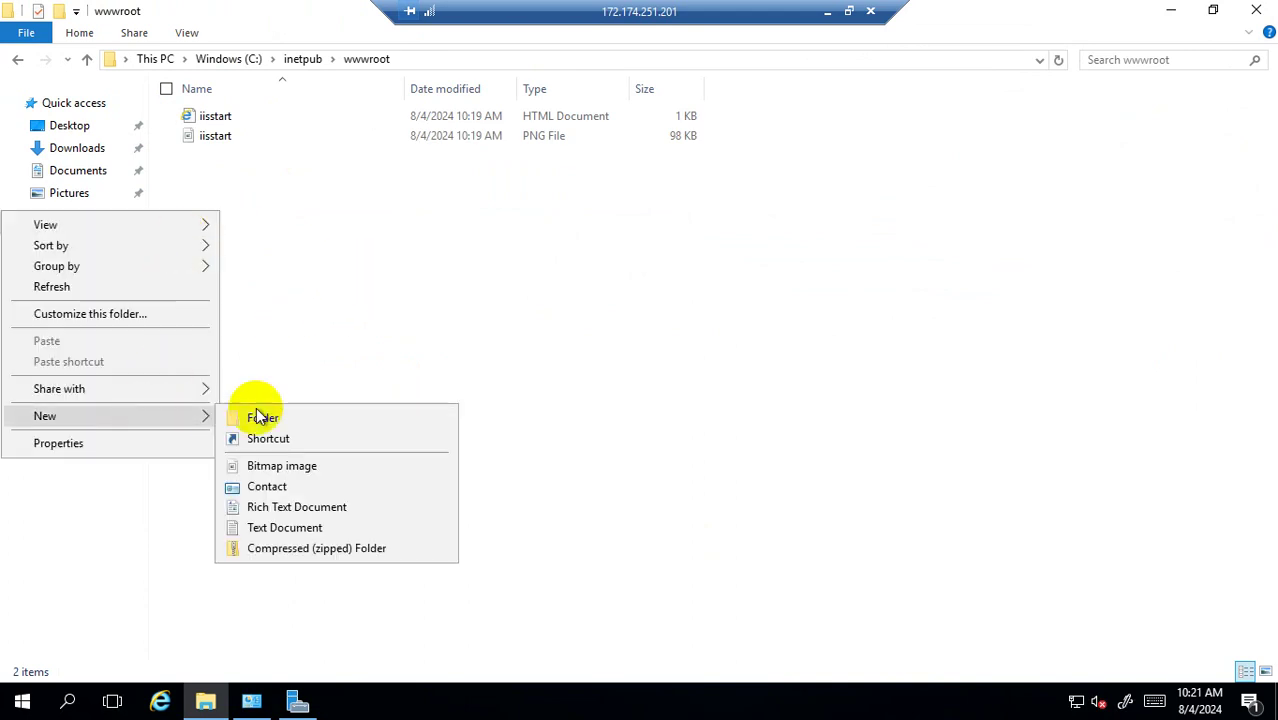
pyautogui.click(277, 416)
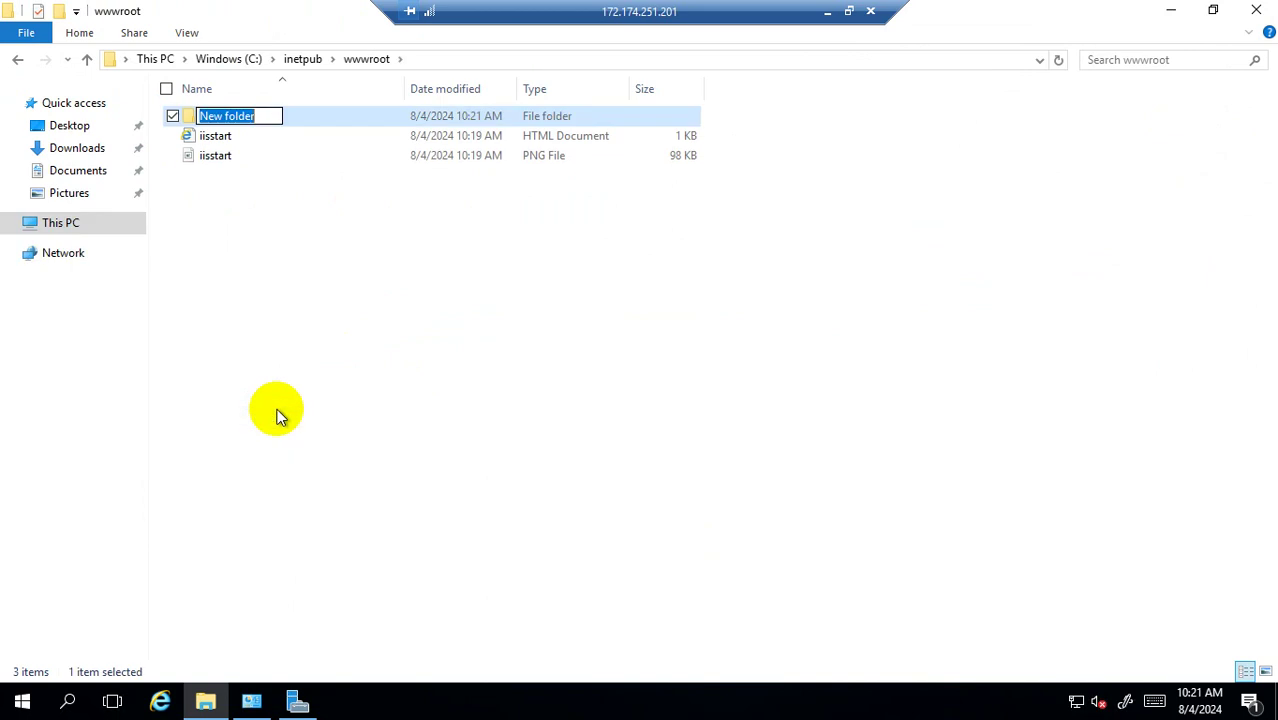
pyautogui.write('image')
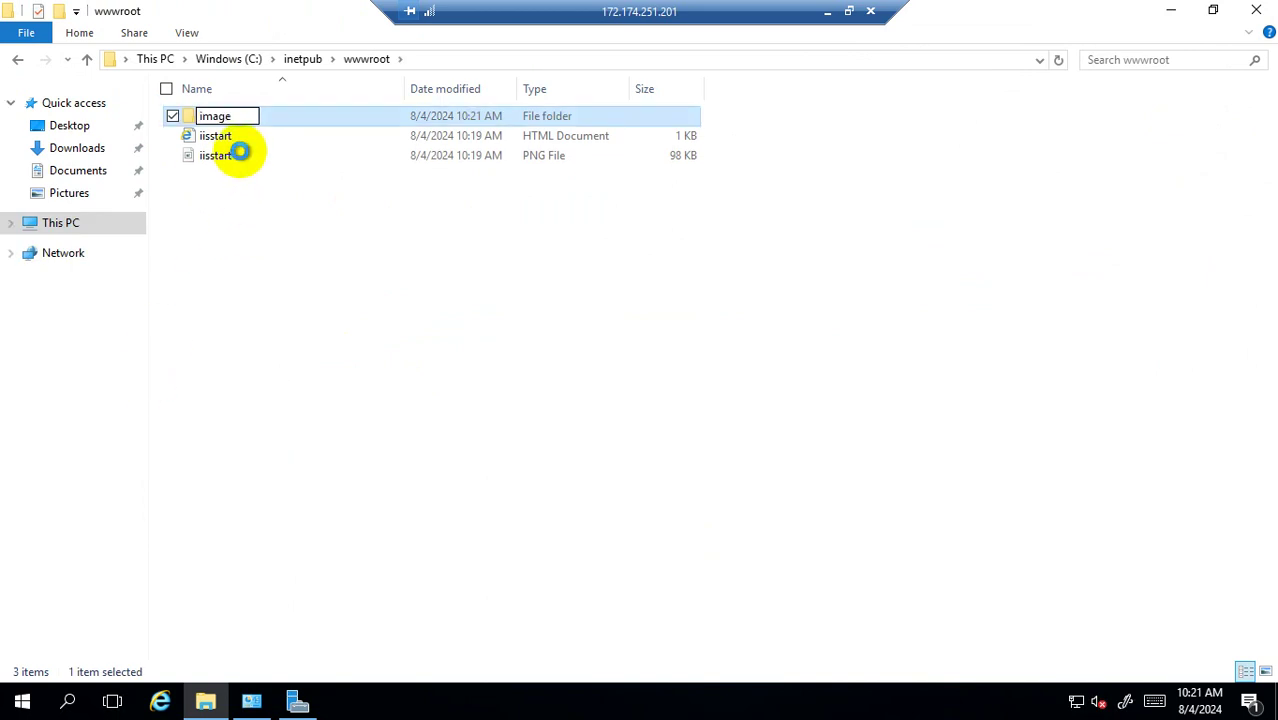
pyautogui.press('Return')
pyautogui.click(265, 242)
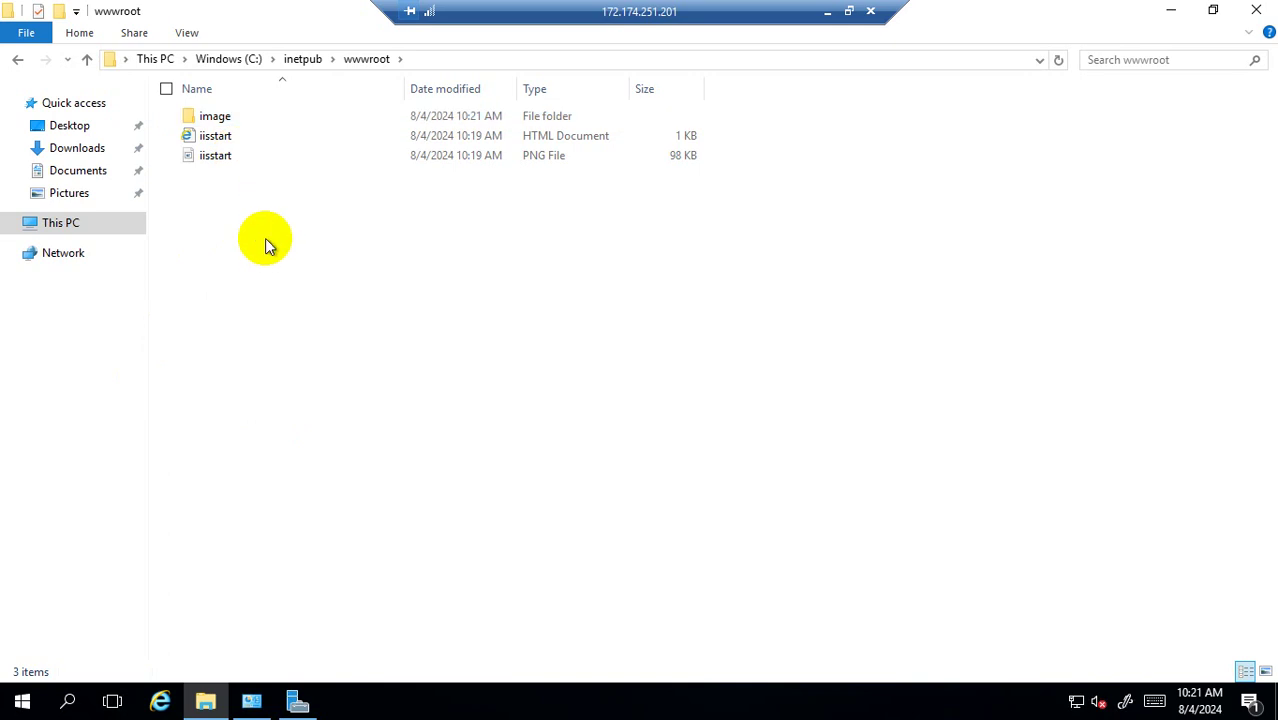
# Copy iisstart.htm into the image folder.
pyautogui.rightClick(210, 140)
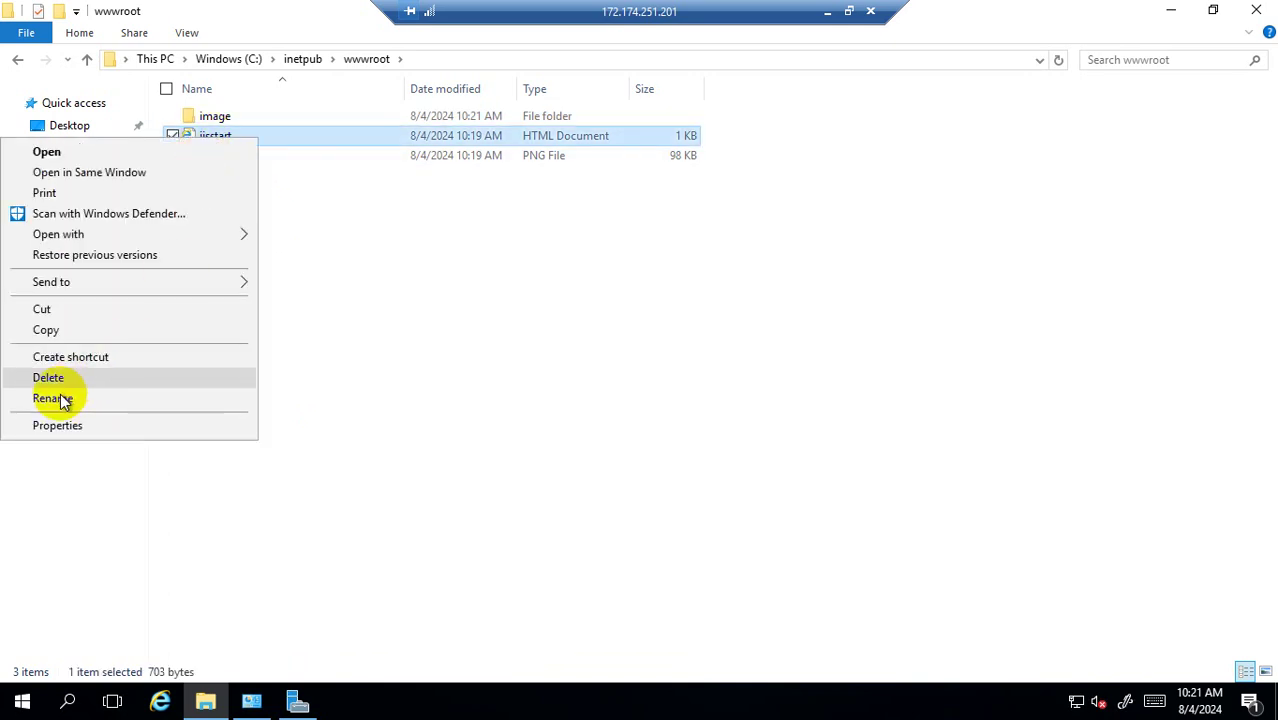
pyautogui.click(69, 332)
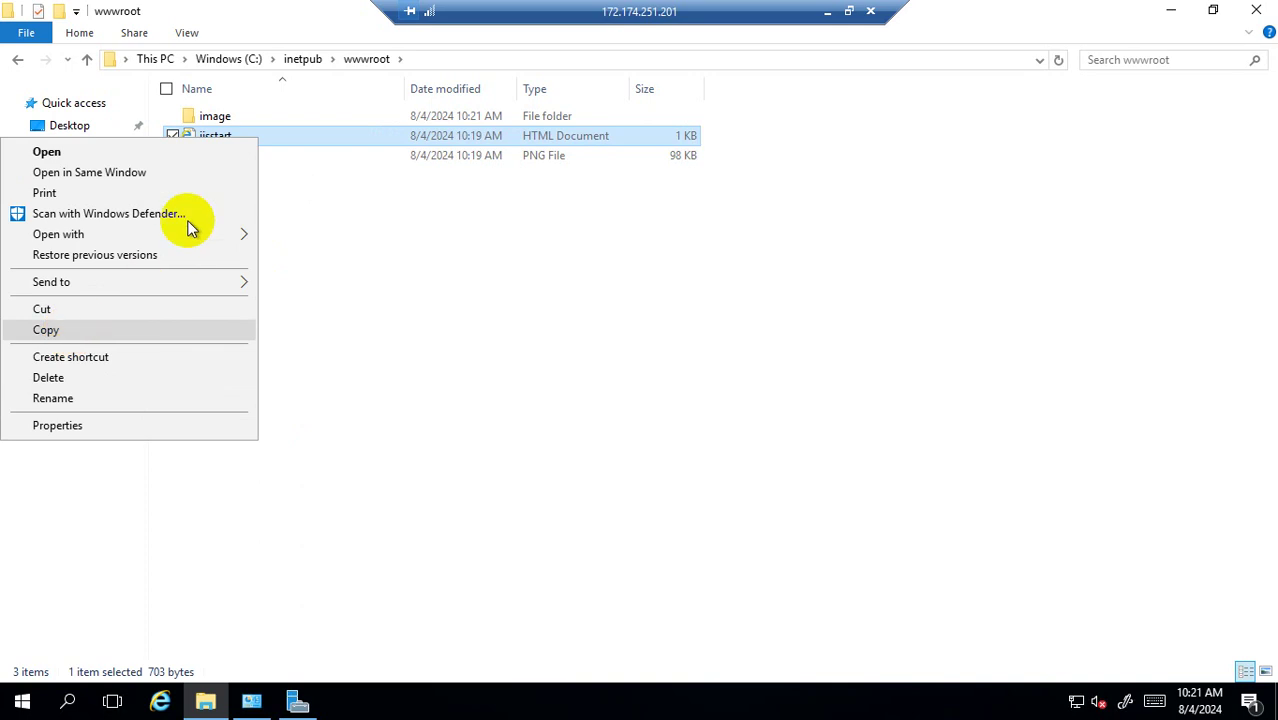
pyautogui.doubleClick(217, 117)
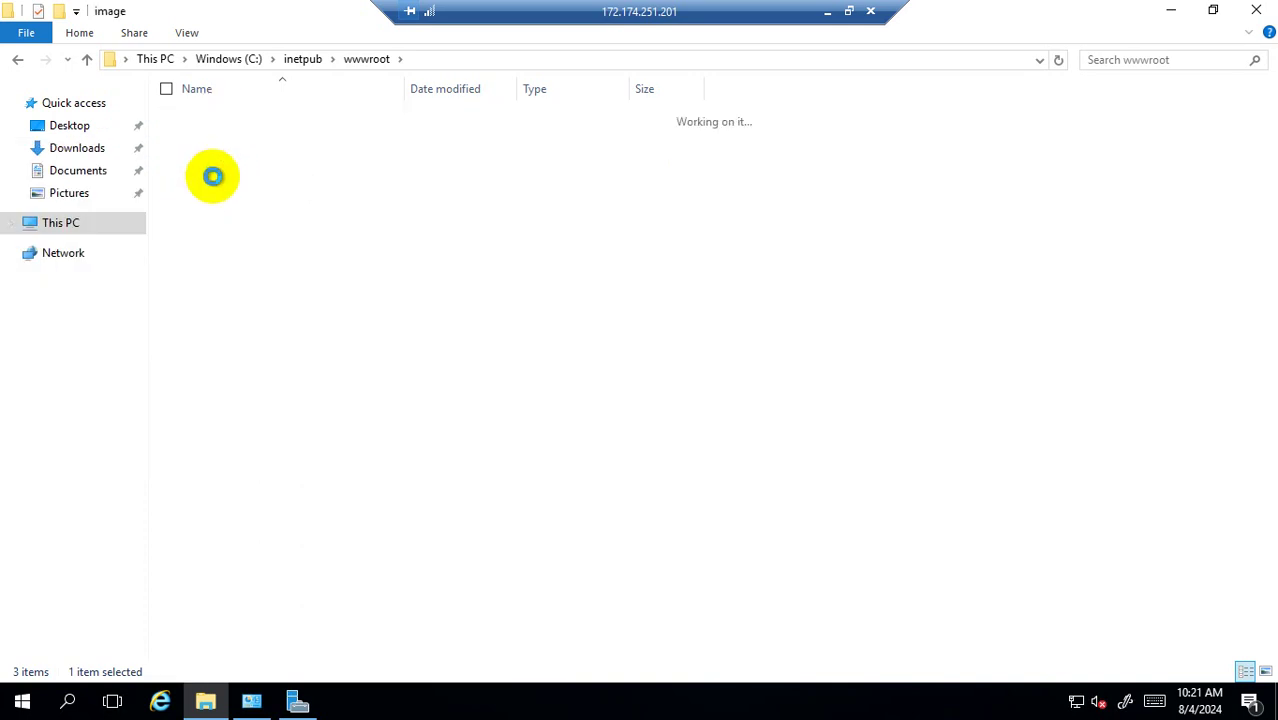
pyautogui.rightClick(213, 182)
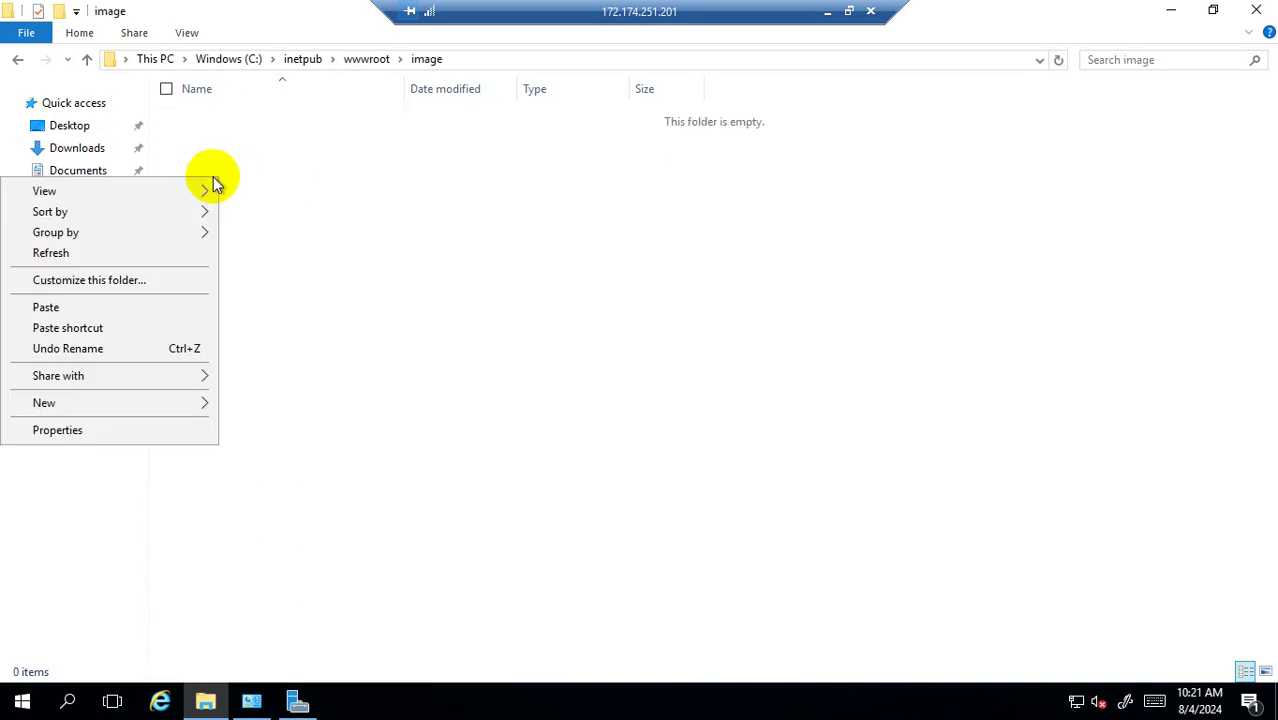
pyautogui.click(96, 310)
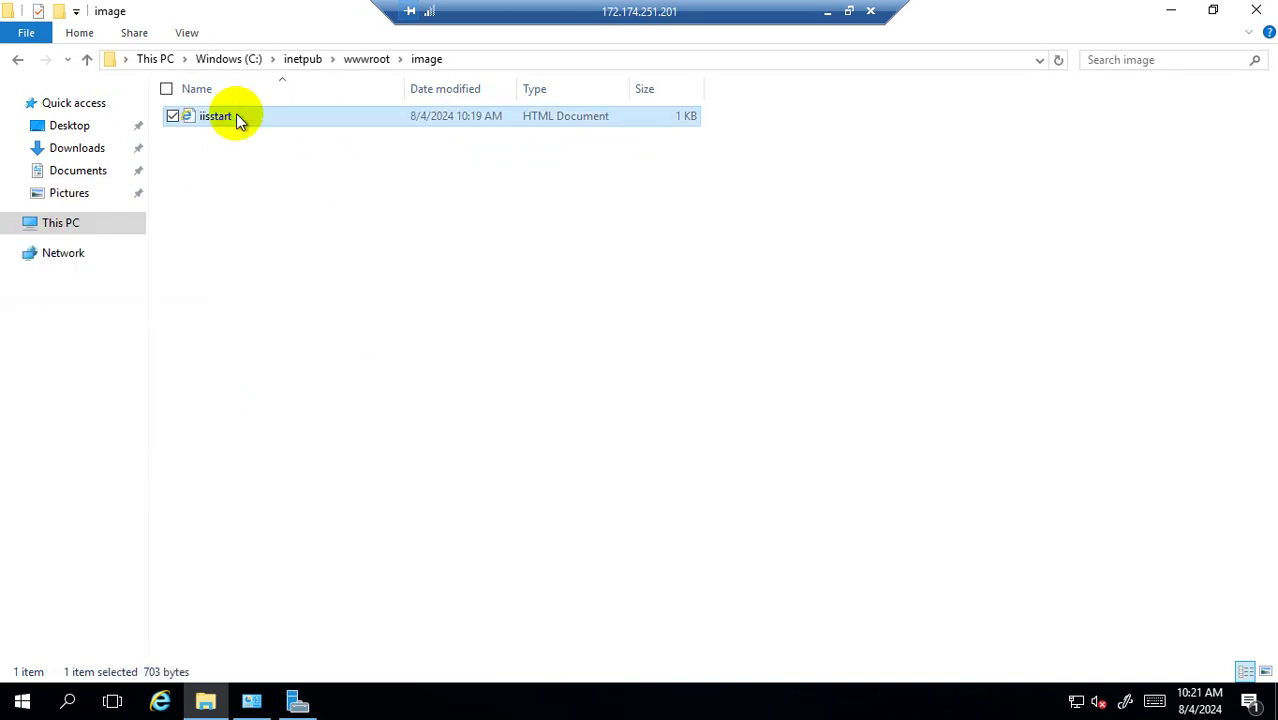
# Rename the copied iisstart file to image and open it in Notepad.
pyautogui.rightClick(237, 116)
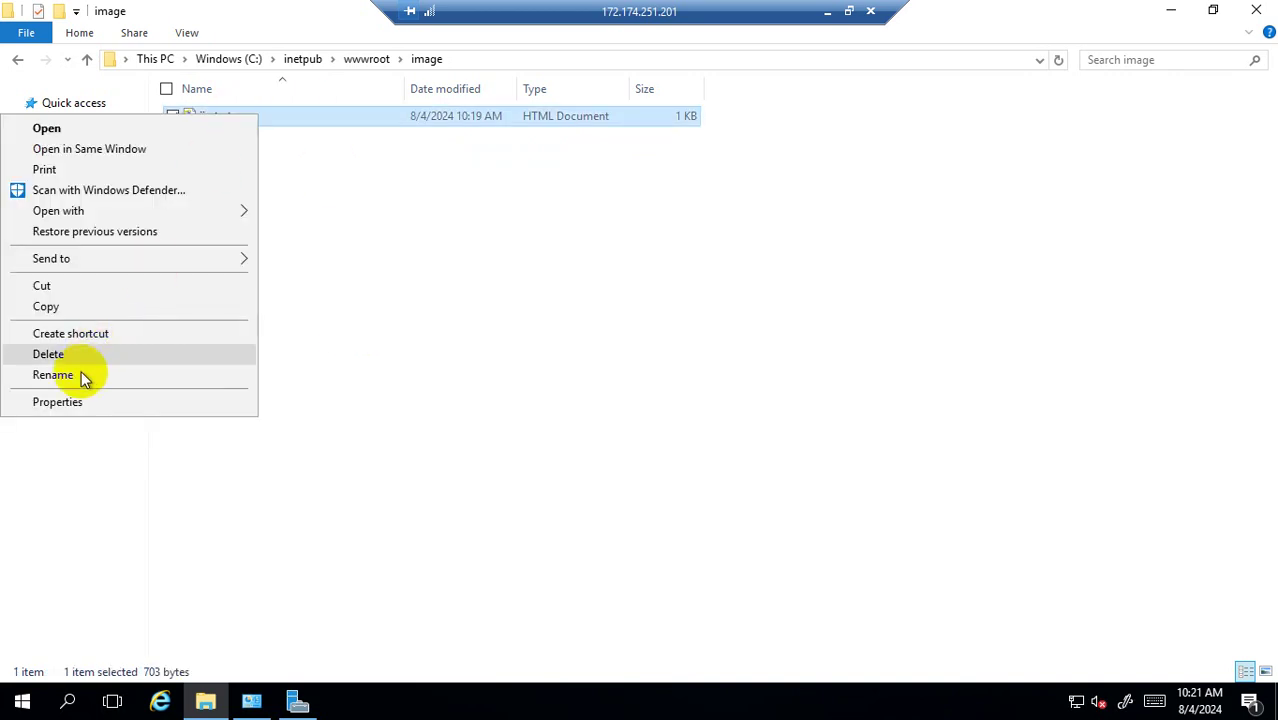
pyautogui.click(111, 374)
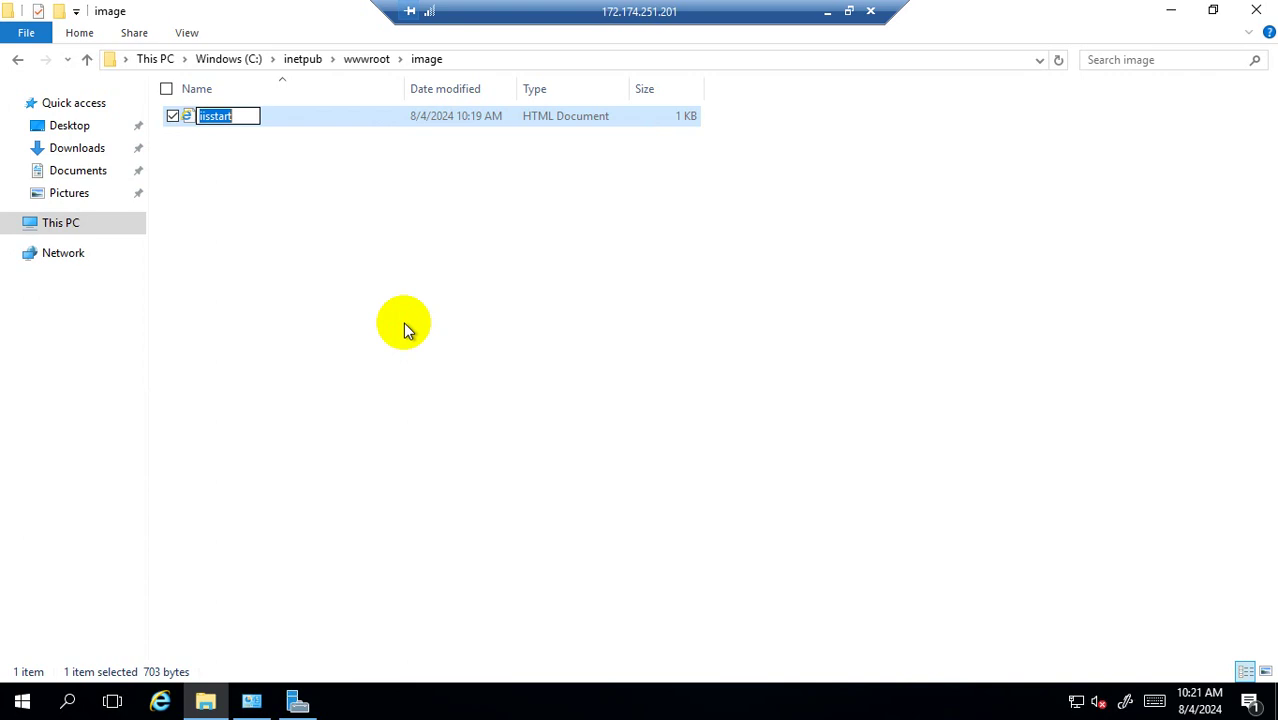
pyautogui.write('image')
pyautogui.click(355, 265)
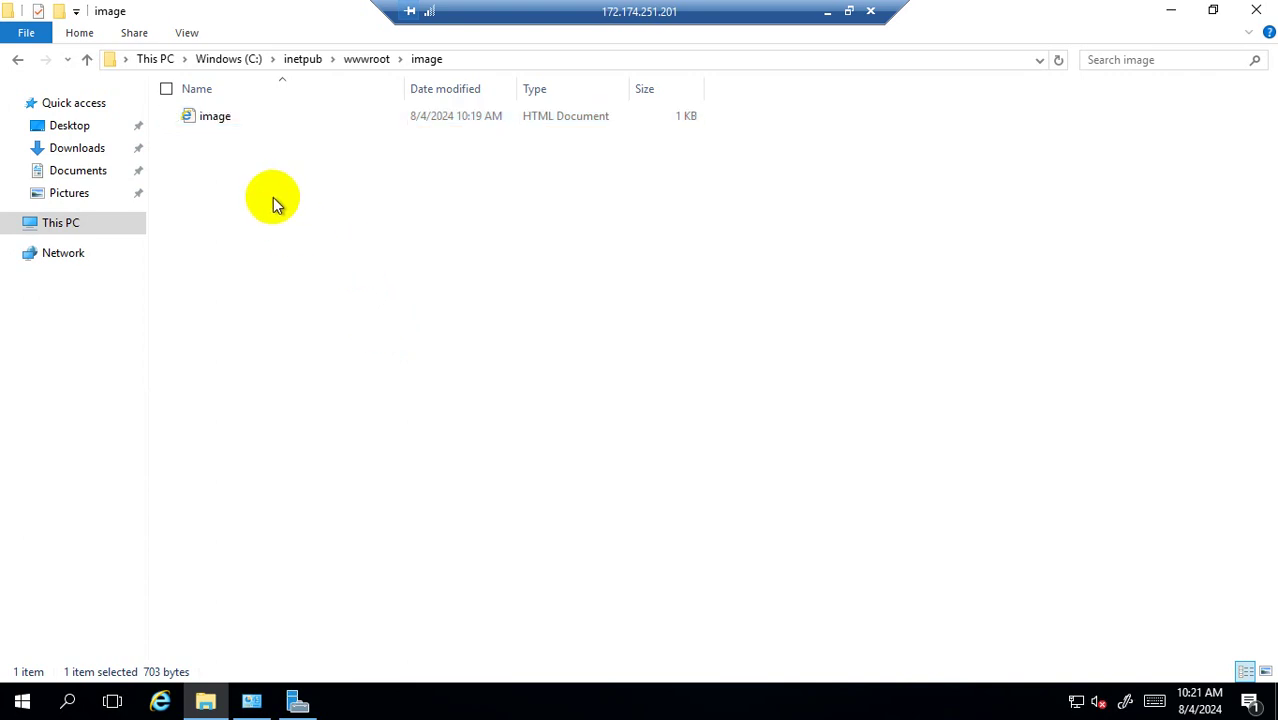
pyautogui.rightClick(220, 118)
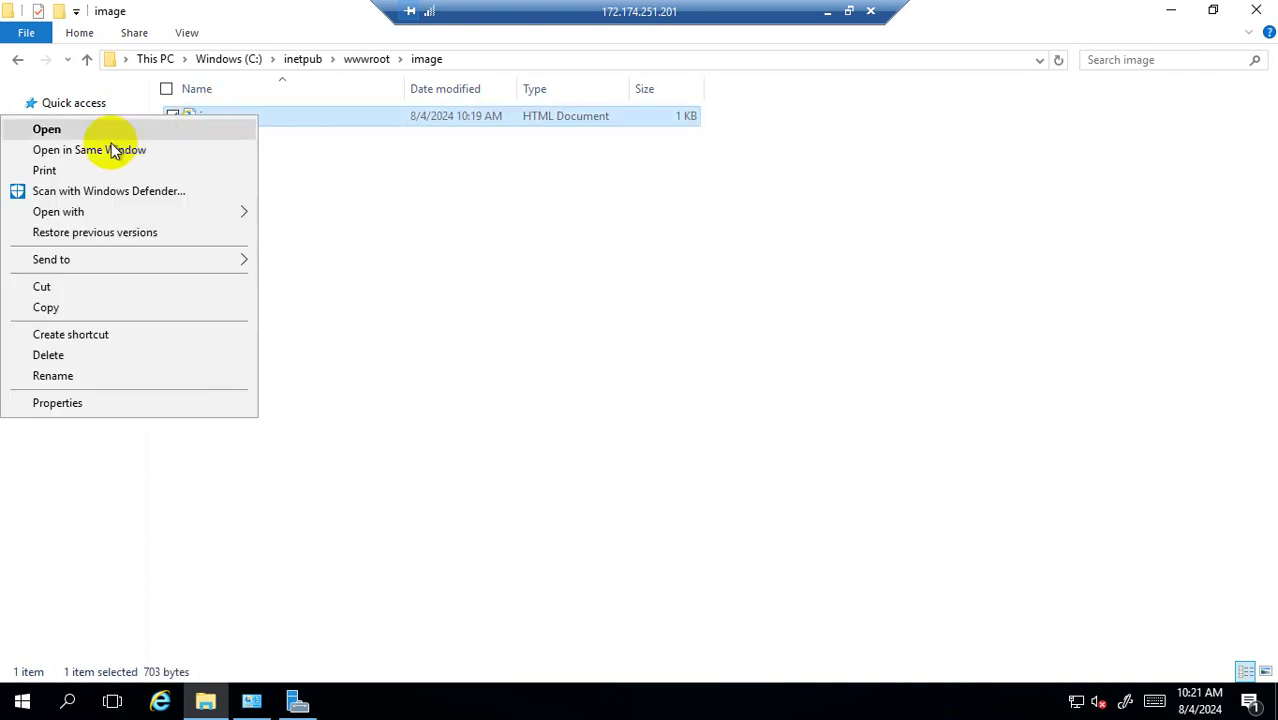
pyautogui.moveTo(114, 212)
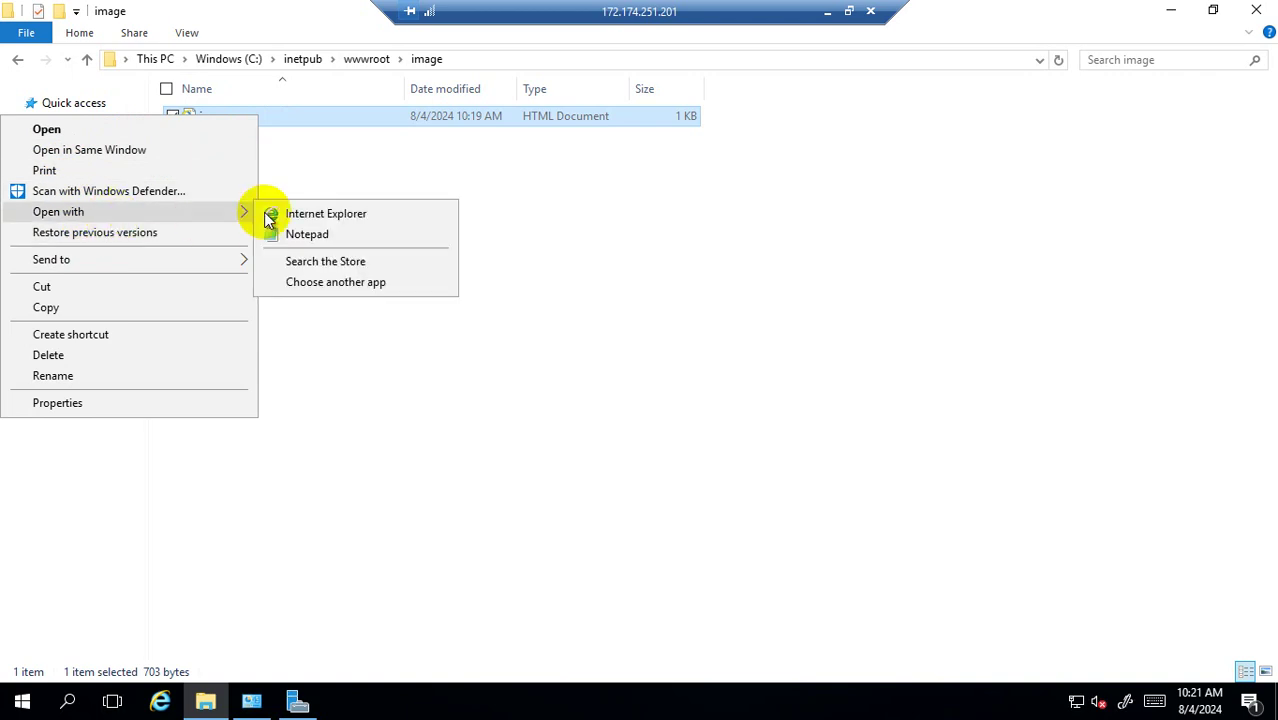
pyautogui.click(326, 236)
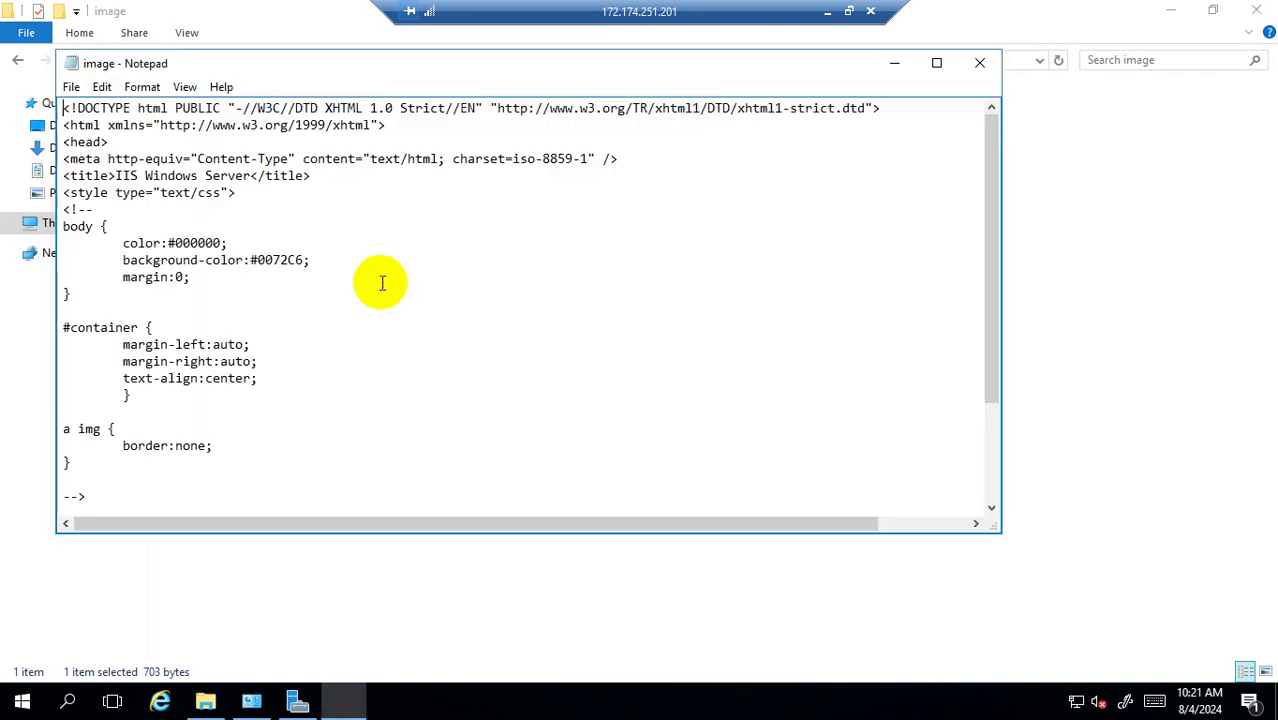
# Replace the HTML with 'Welcome to my Image Server', save it, and minimize the remote session.
pyautogui.click(383, 283)
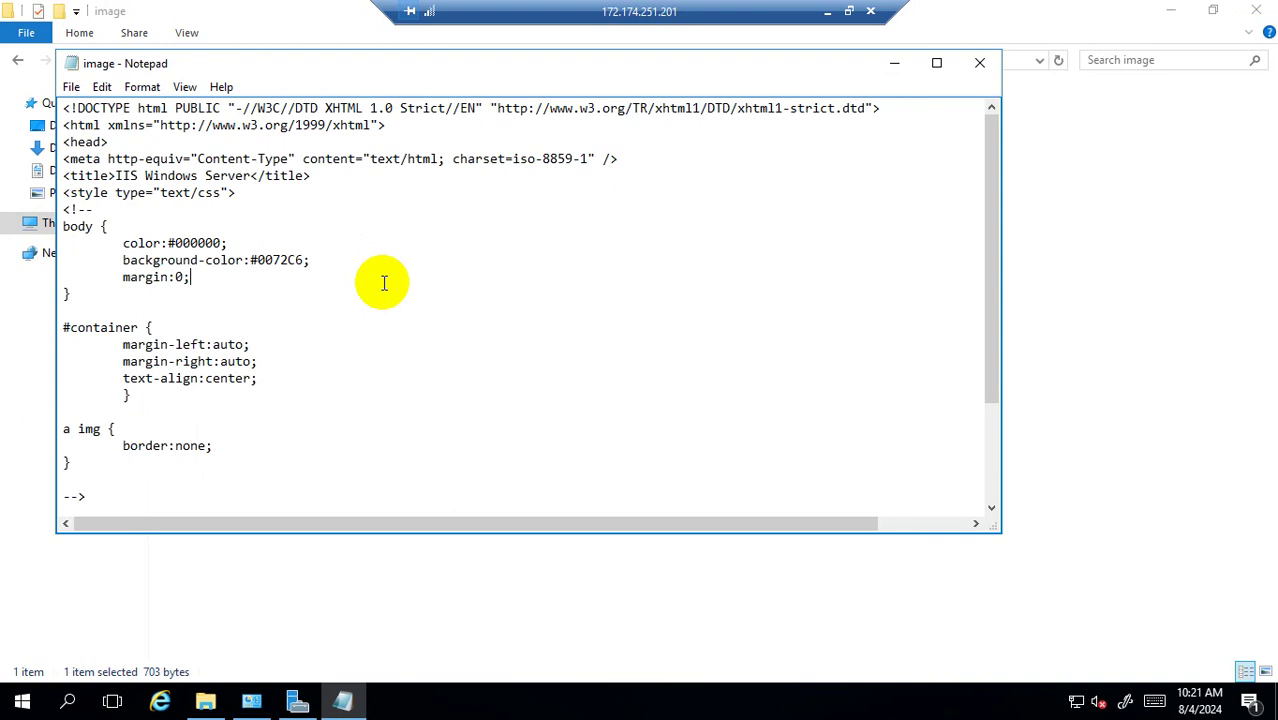
pyautogui.hotkey('ctrl', 'a')
pyautogui.press('Delete')
pyautogui.write('W')
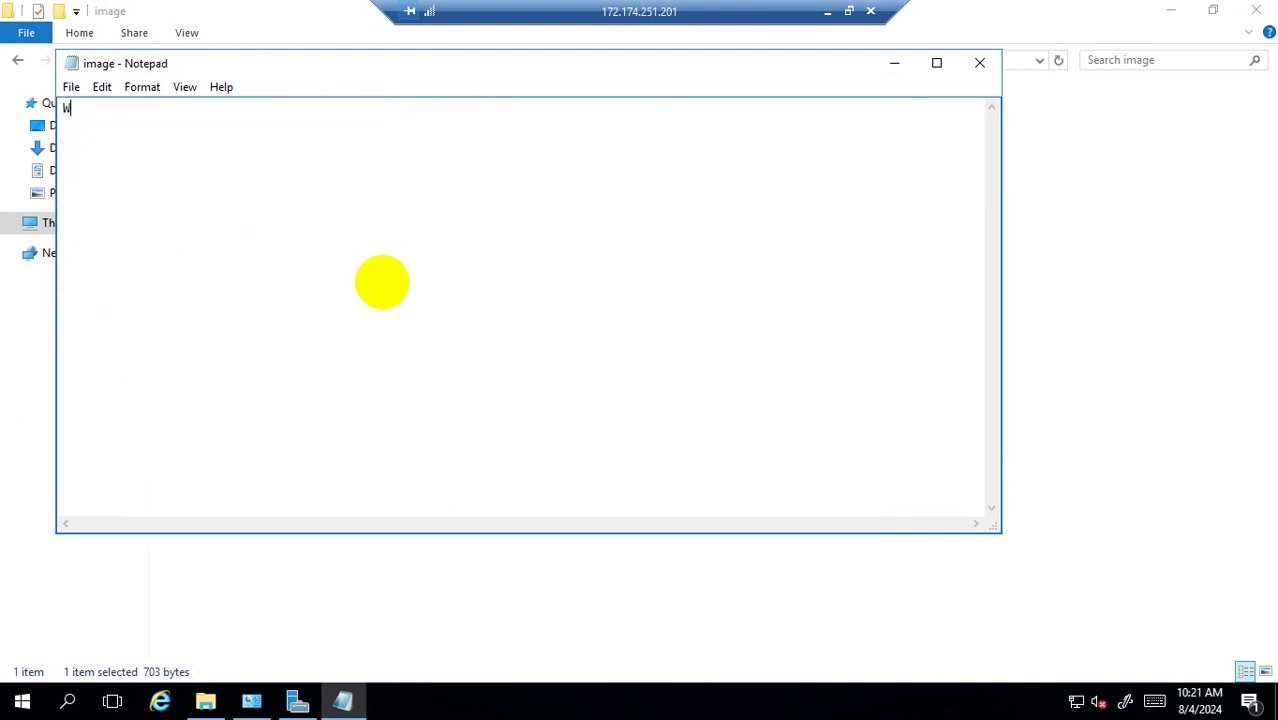
pyautogui.write('elcome to my Image Server')
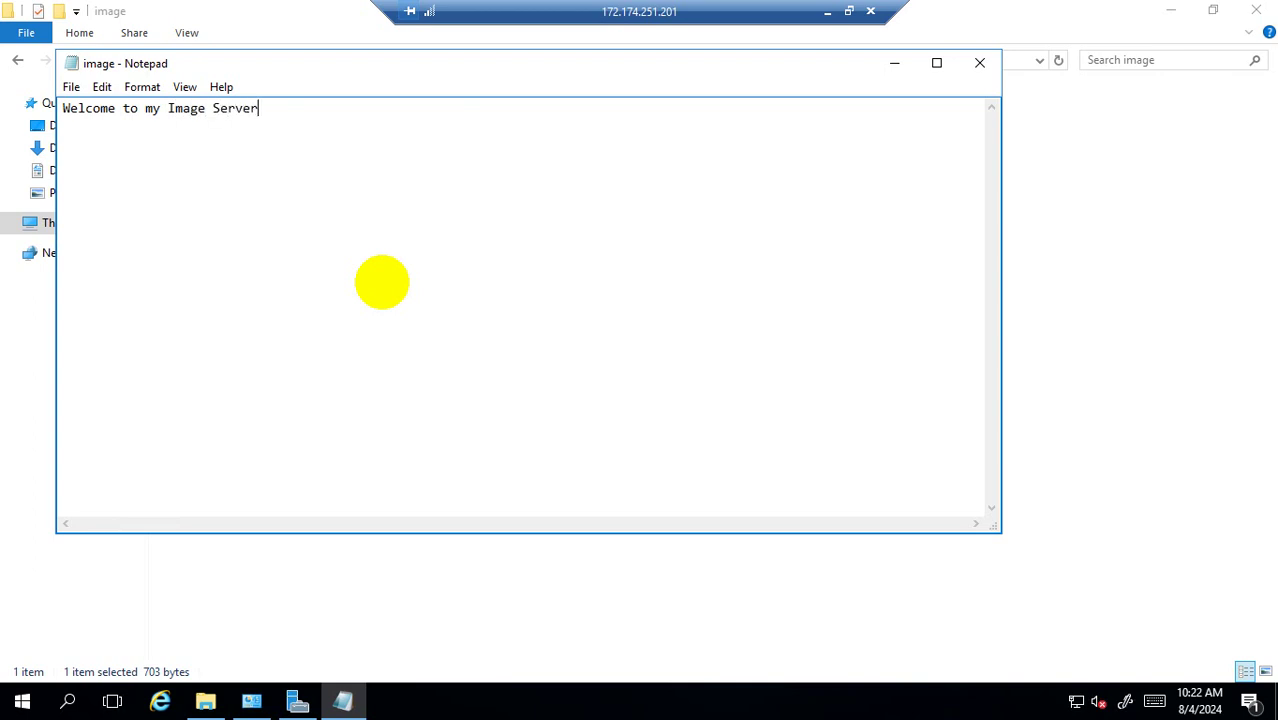
pyautogui.click(980, 66)
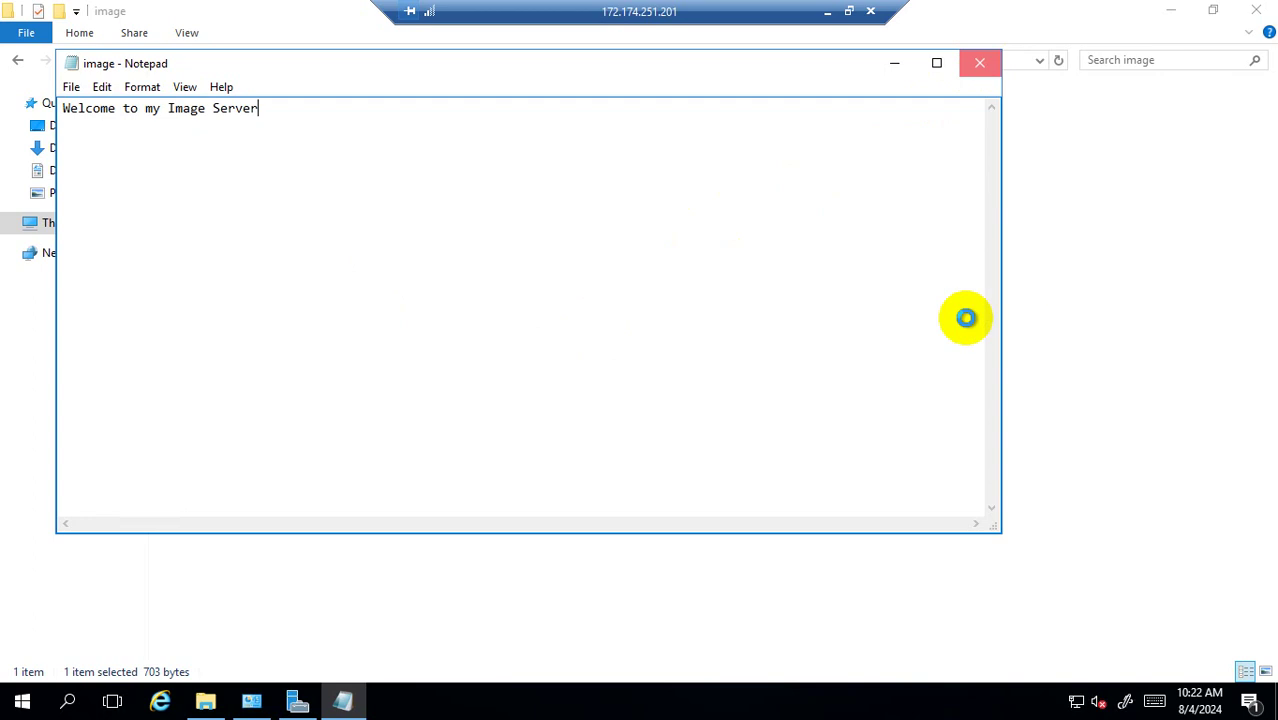
pyautogui.click(595, 365)
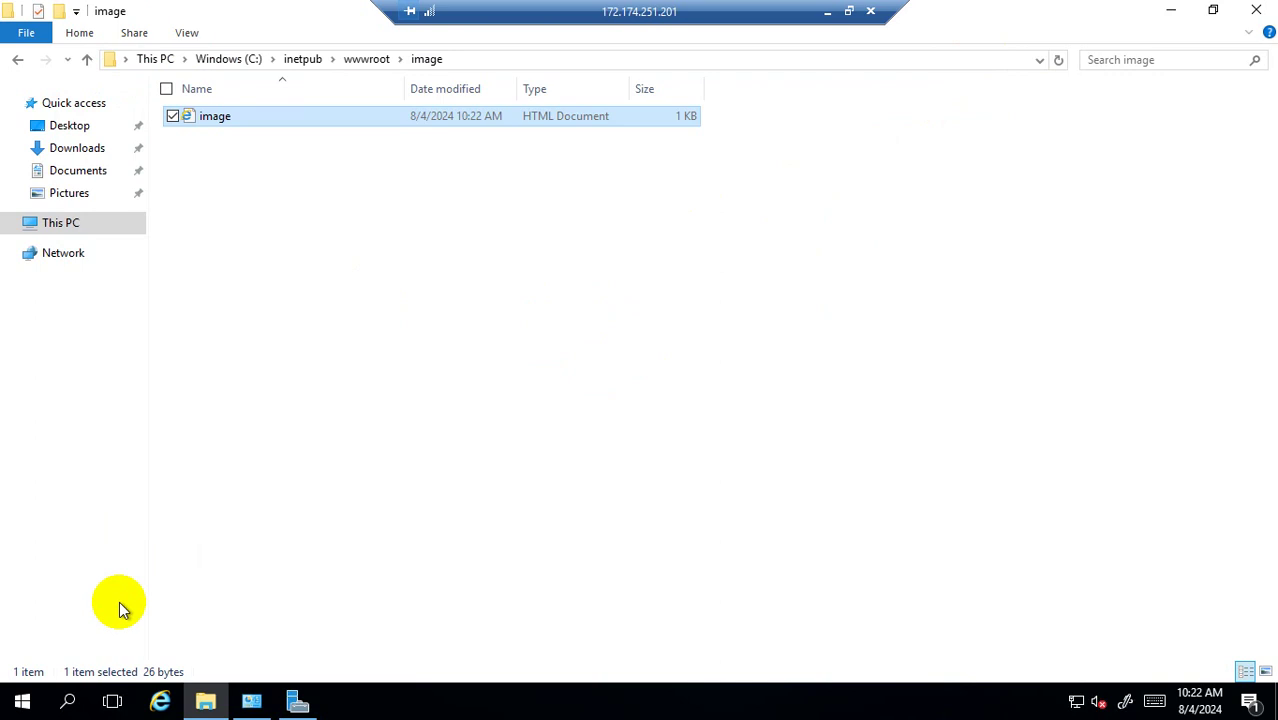
pyautogui.click(827, 12)
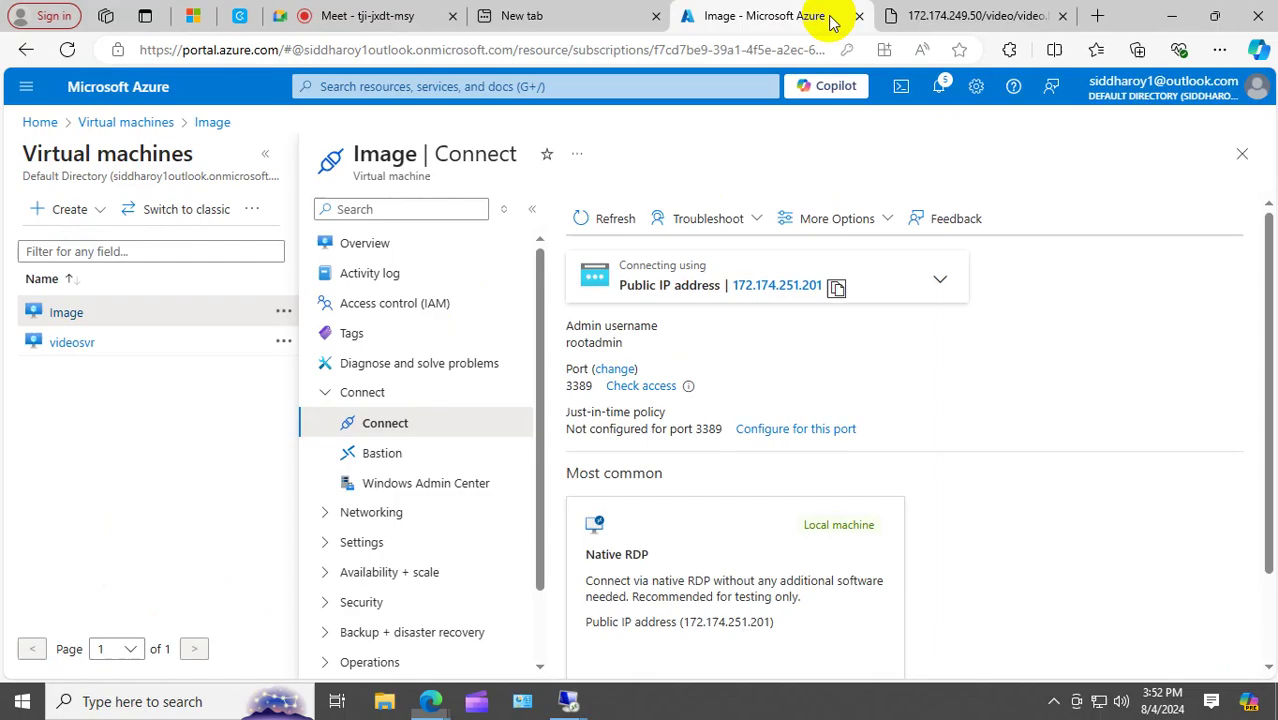
# Load 172.174.251.201 in a new Edge tab to show the default IIS page.
pyautogui.click(837, 289)
pyautogui.click(1097, 15)
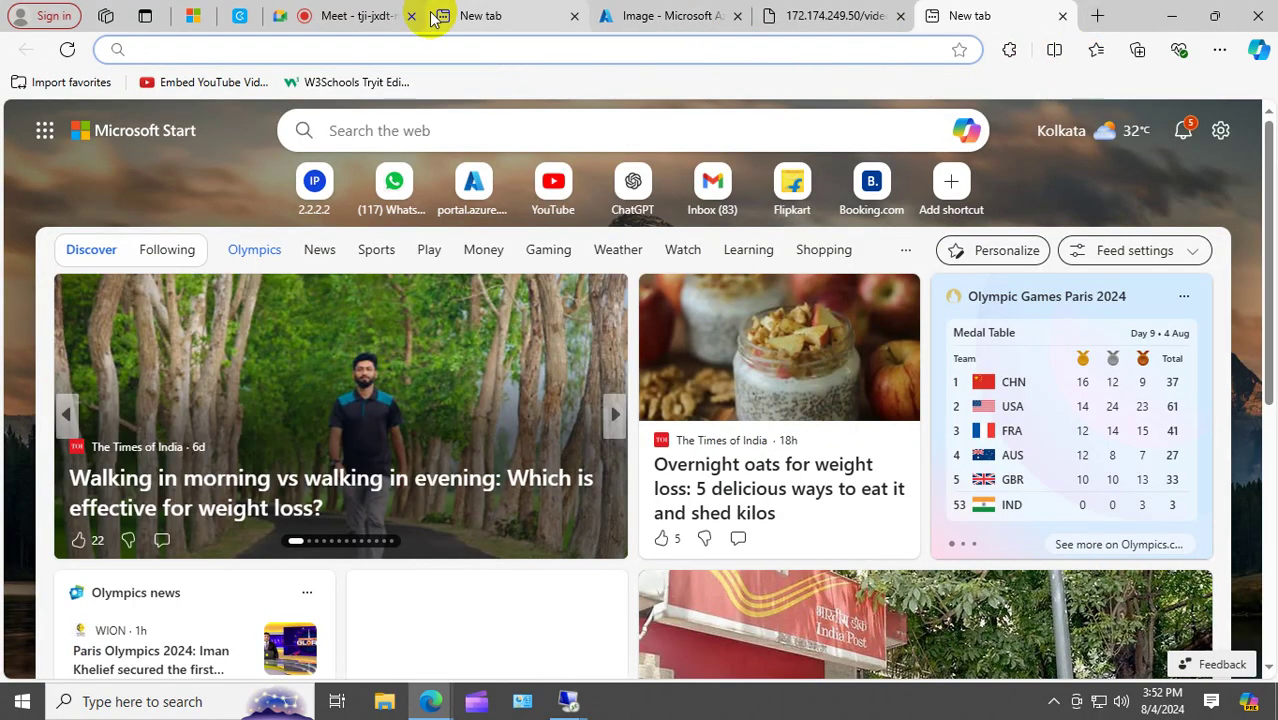
pyautogui.hotkey('ctrl', 'v')
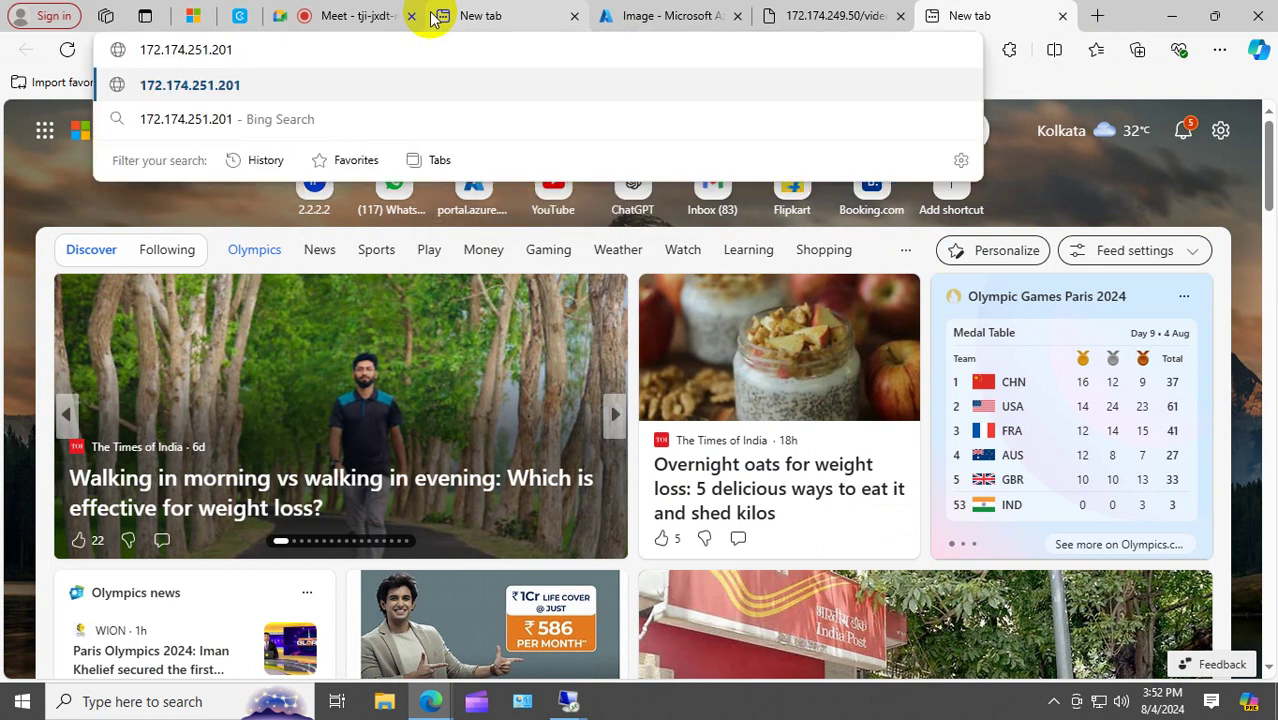
pyautogui.press('Return')
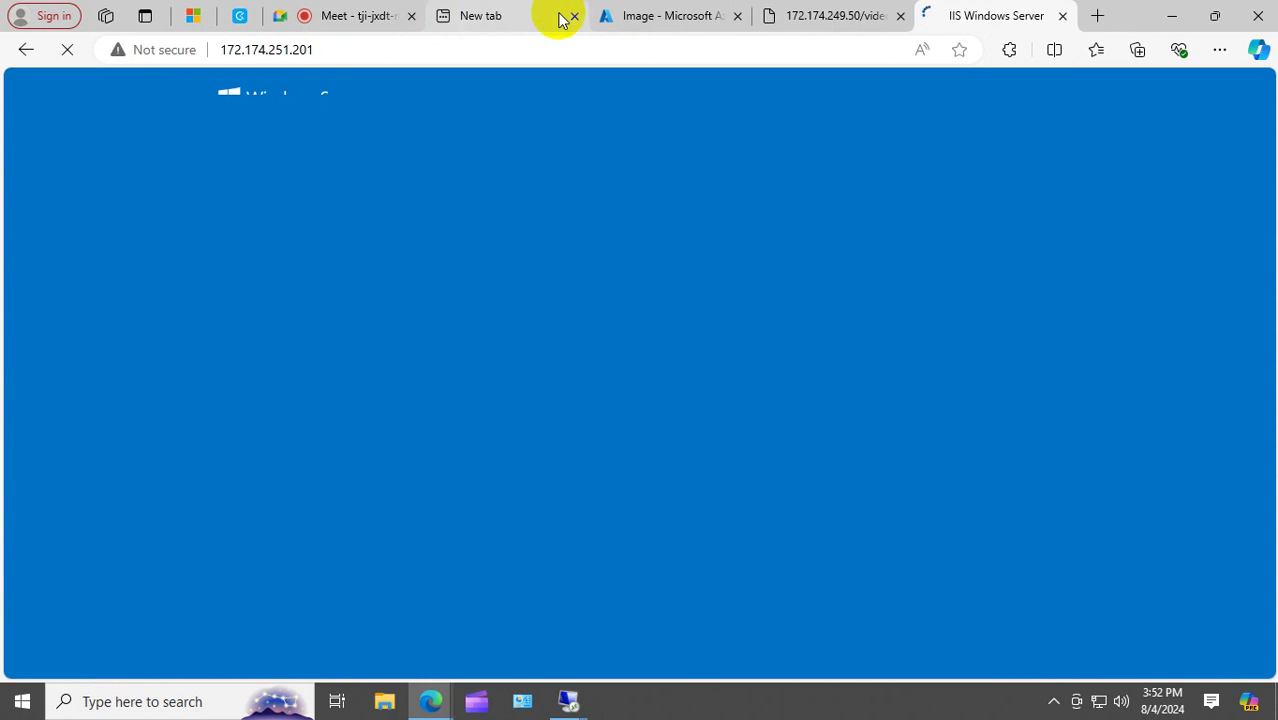
pyautogui.click(357, 52)
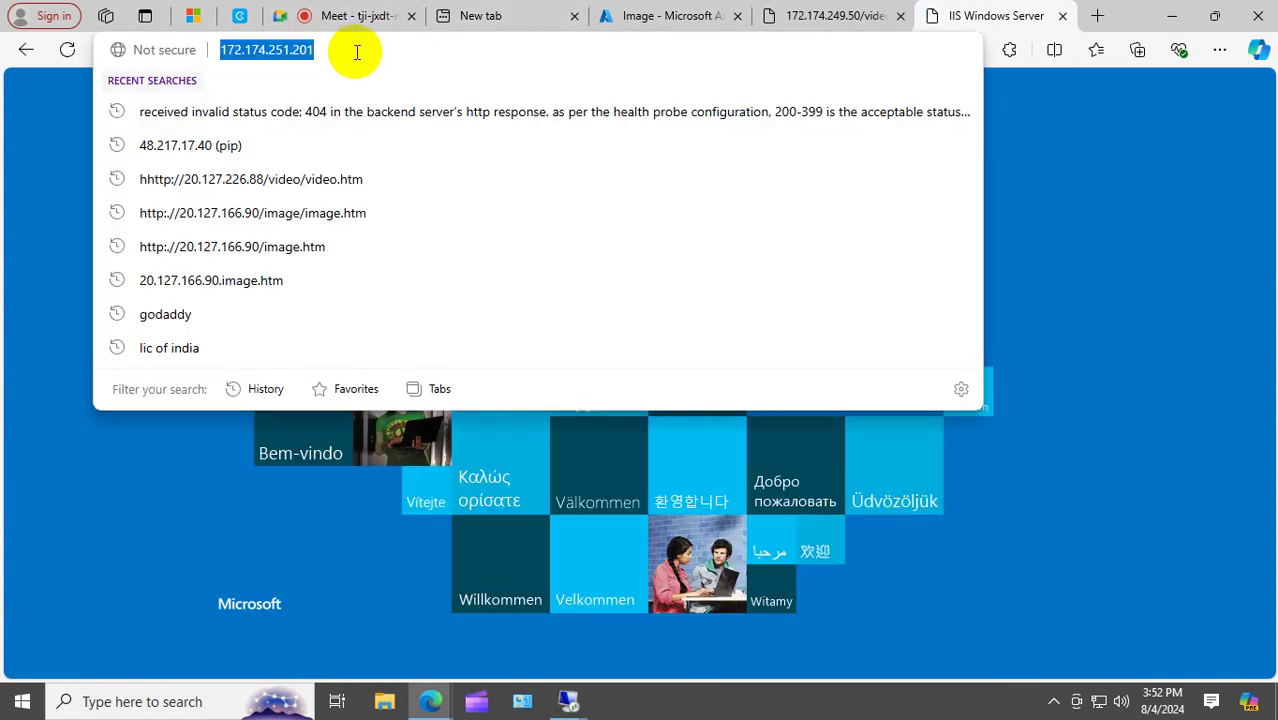
# Load 172.174.251.201/image/image.htm in Edge to confirm the Image Server page, then return to Remote Desktop.
pyautogui.click(357, 52)
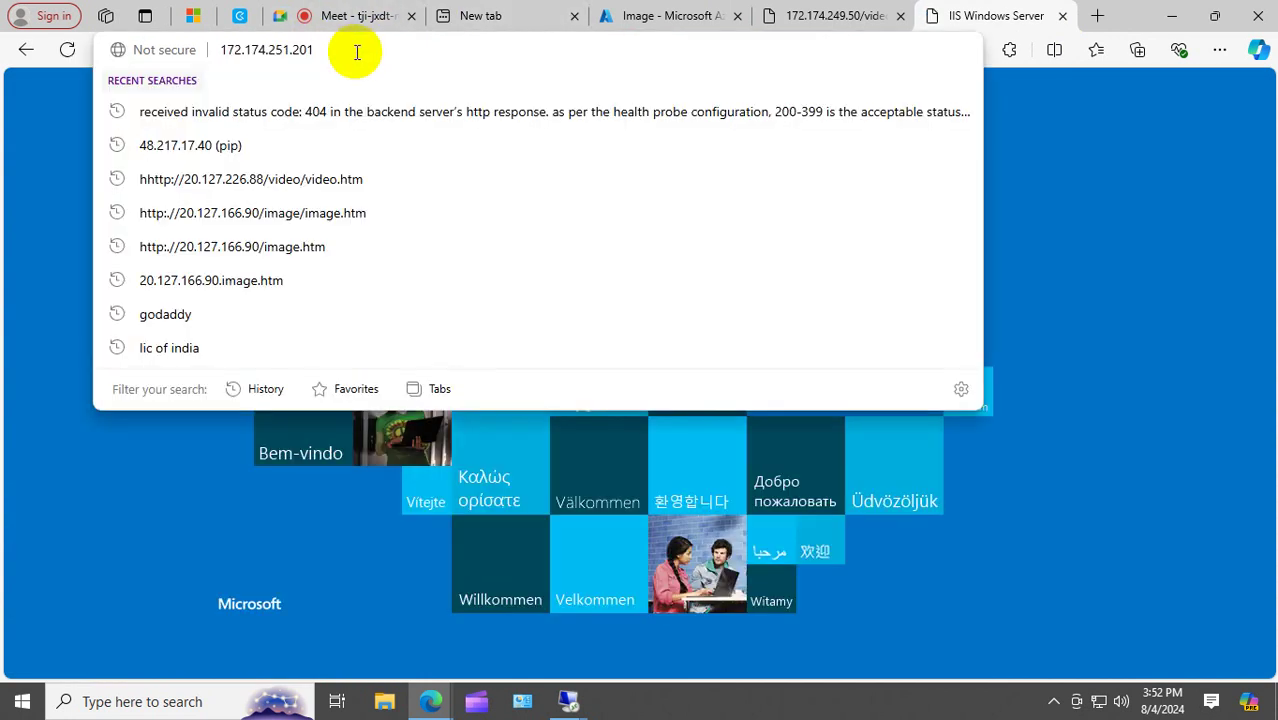
pyautogui.write('/image')
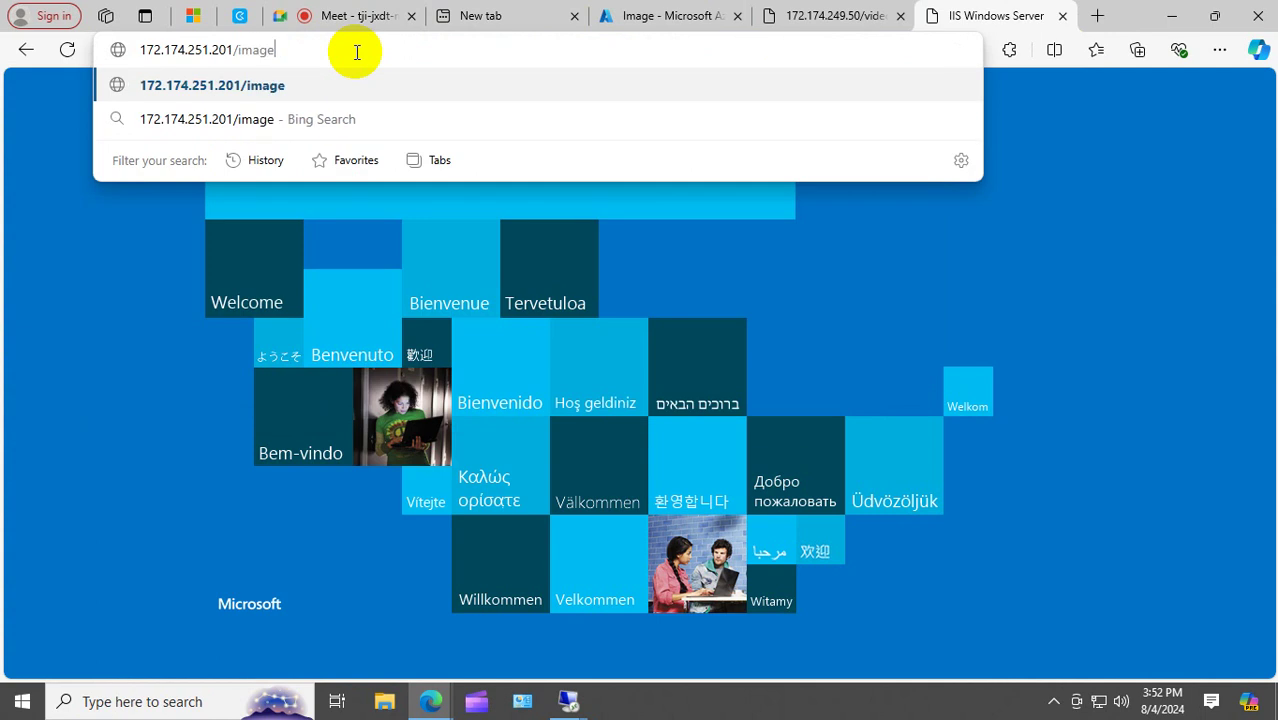
pyautogui.write('.imah')
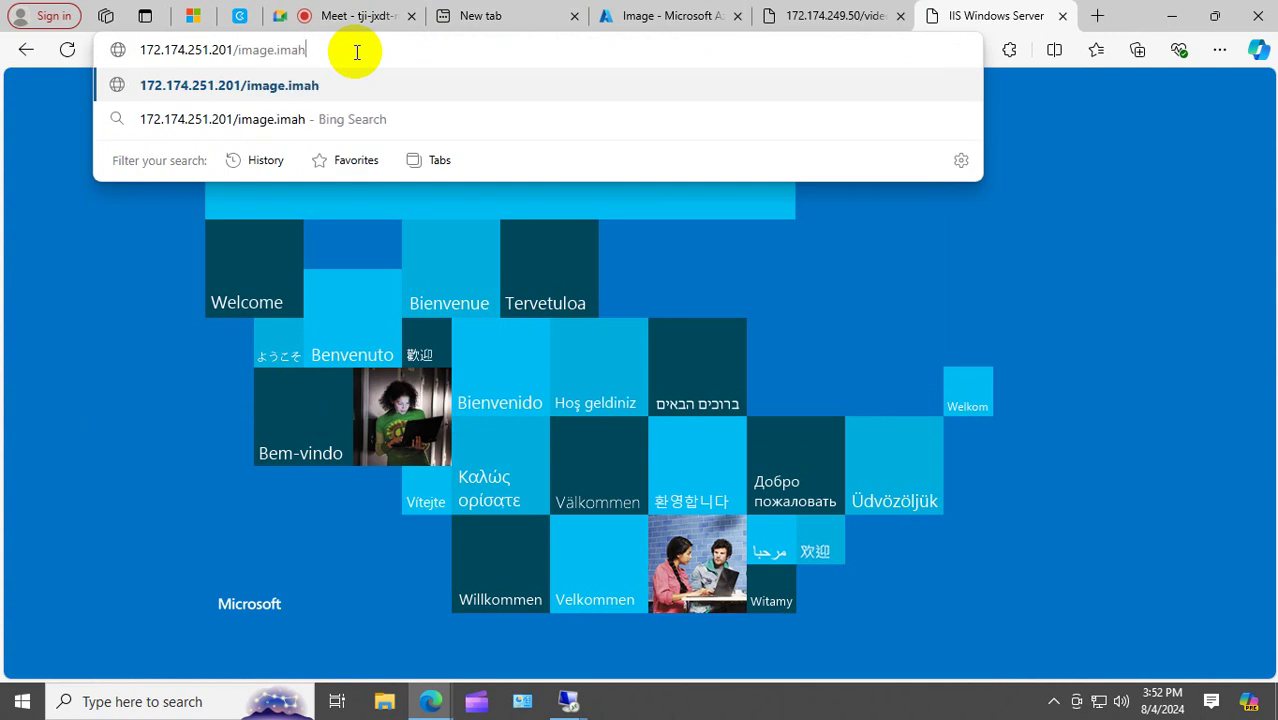
pyautogui.press('BackSpace')
pyautogui.press('BackSpace')
pyautogui.press('BackSpace')
pyautogui.press('BackSpace')
pyautogui.press('BackSpace')
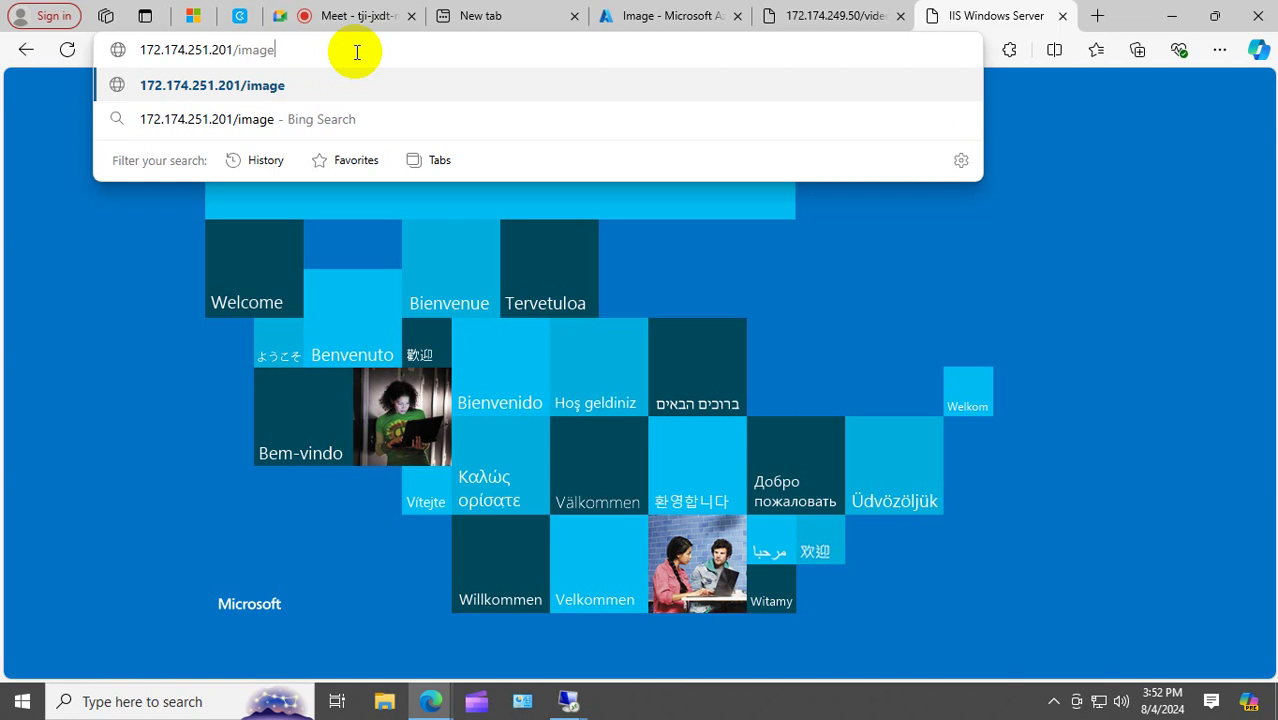
pyautogui.write('/image')
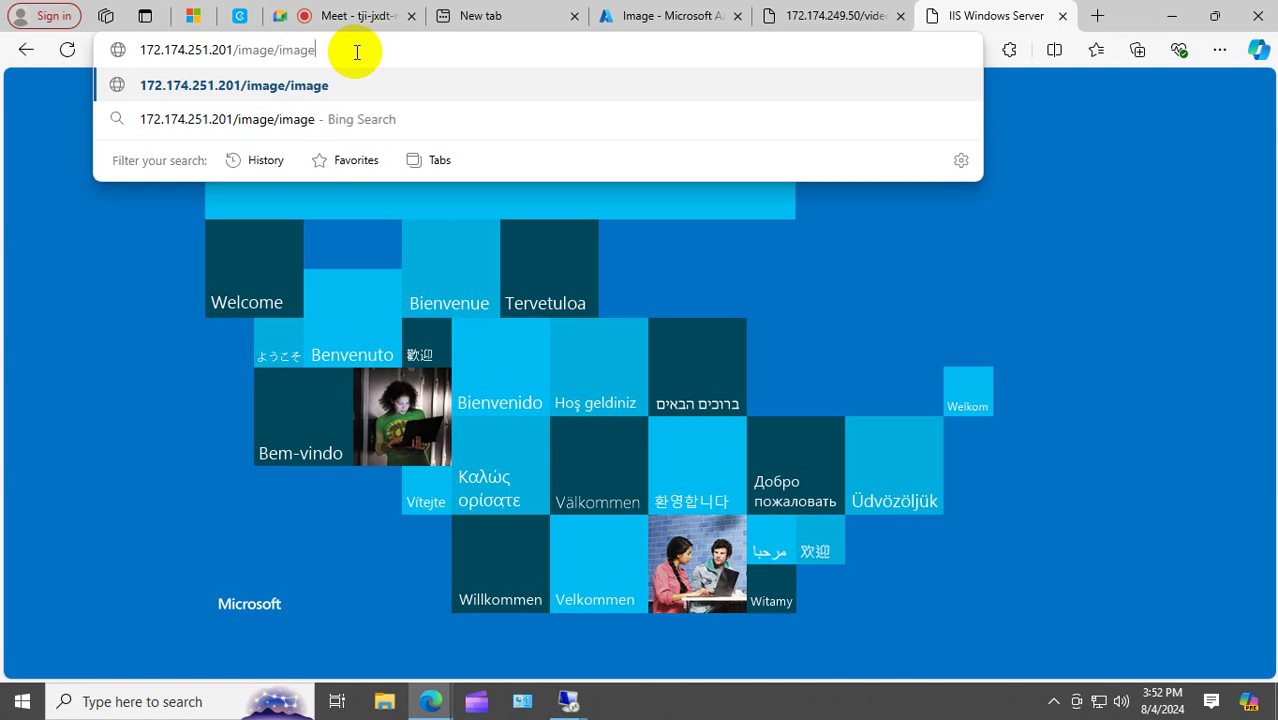
pyautogui.write('.')
pyautogui.write('htm')
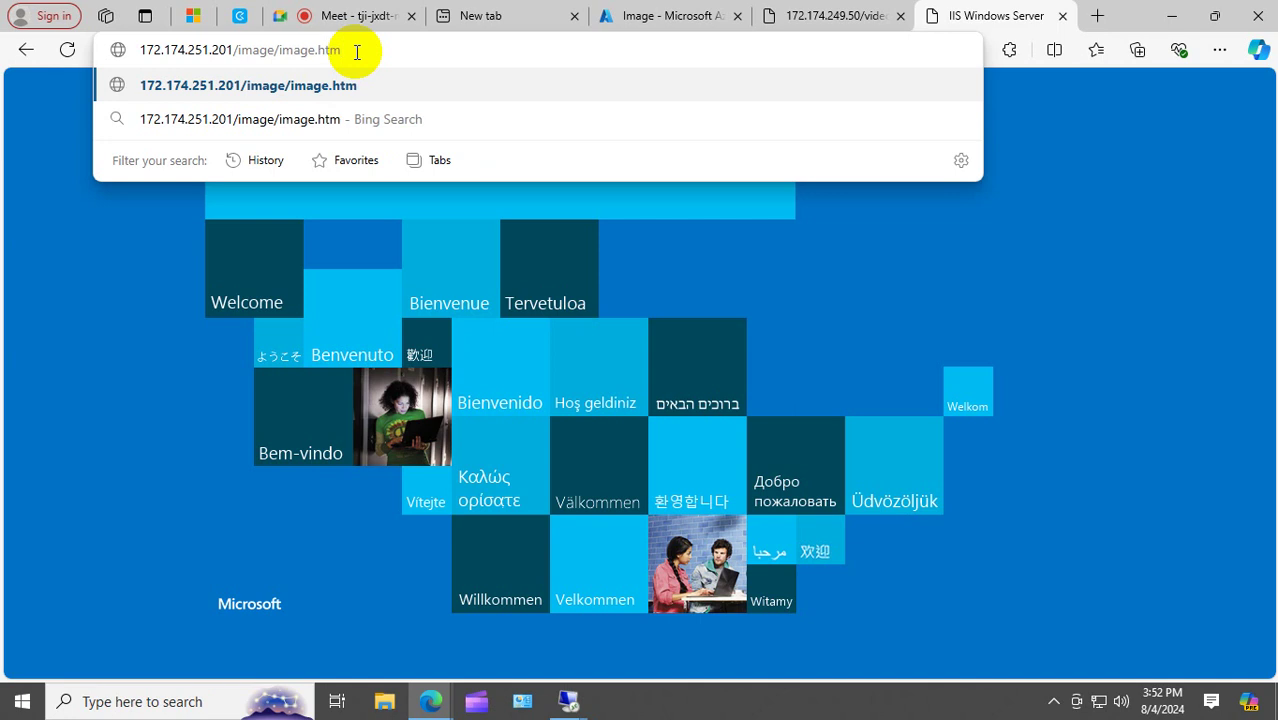
pyautogui.press('Return')
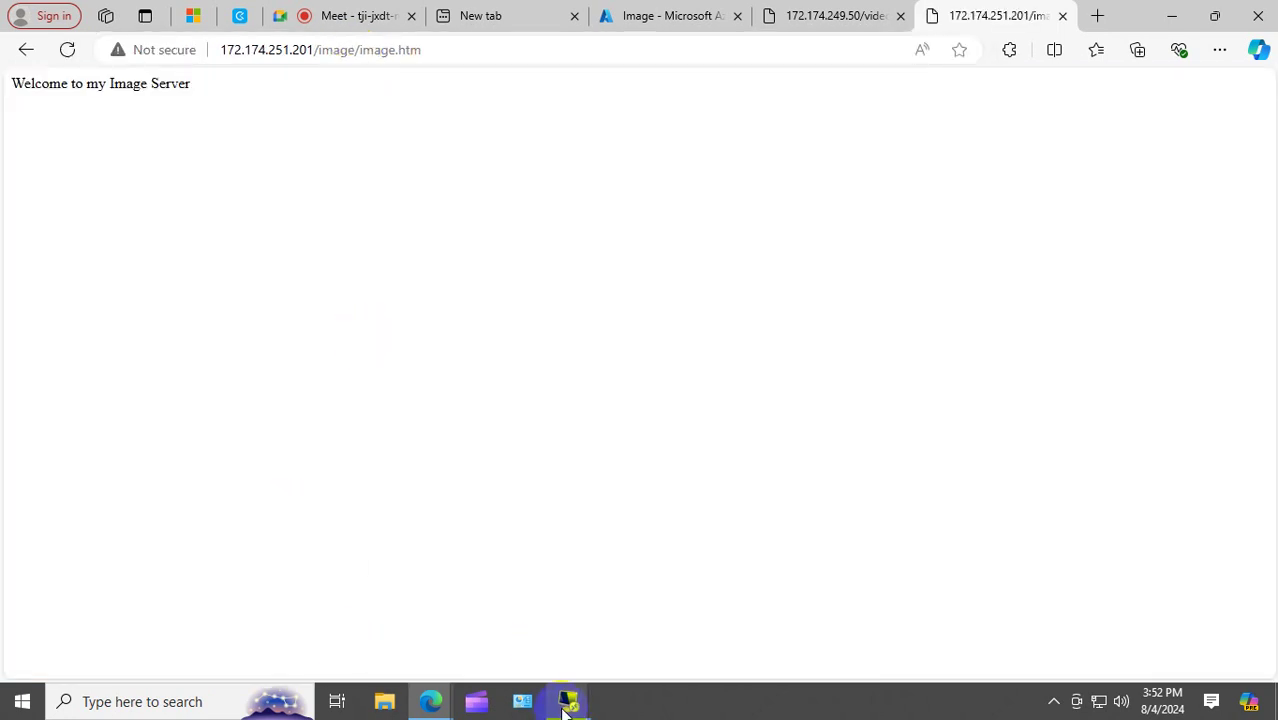
pyautogui.moveTo(568, 702)
pyautogui.click(662, 633)
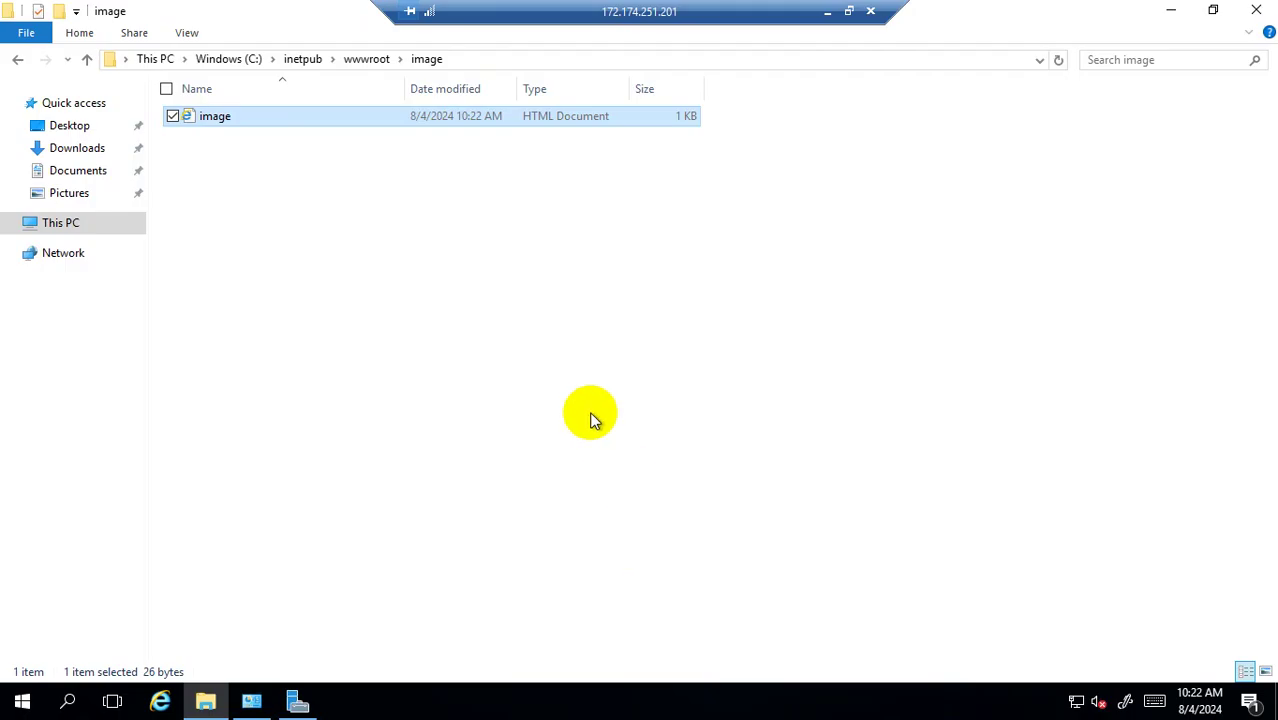
# Run firewall.cpl to confirm Windows Firewall is off, then close it and minimize the remote session.
pyautogui.rightClick(22, 701)
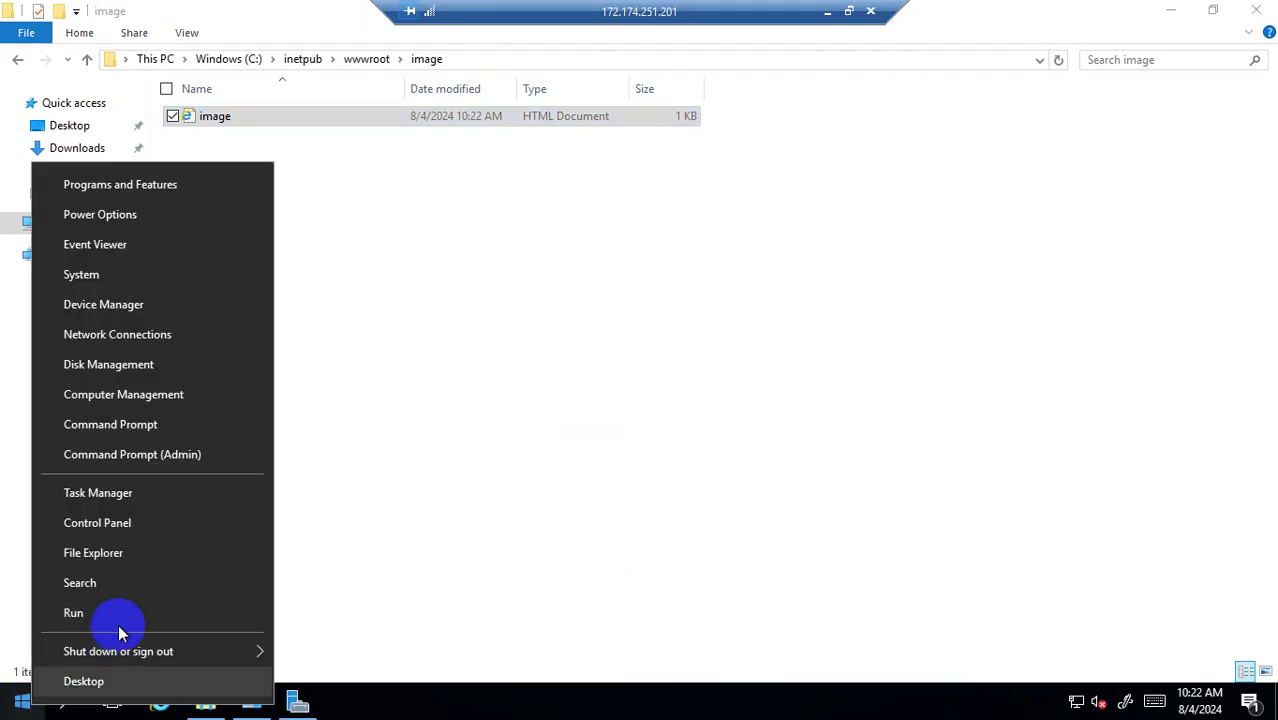
pyautogui.click(114, 612)
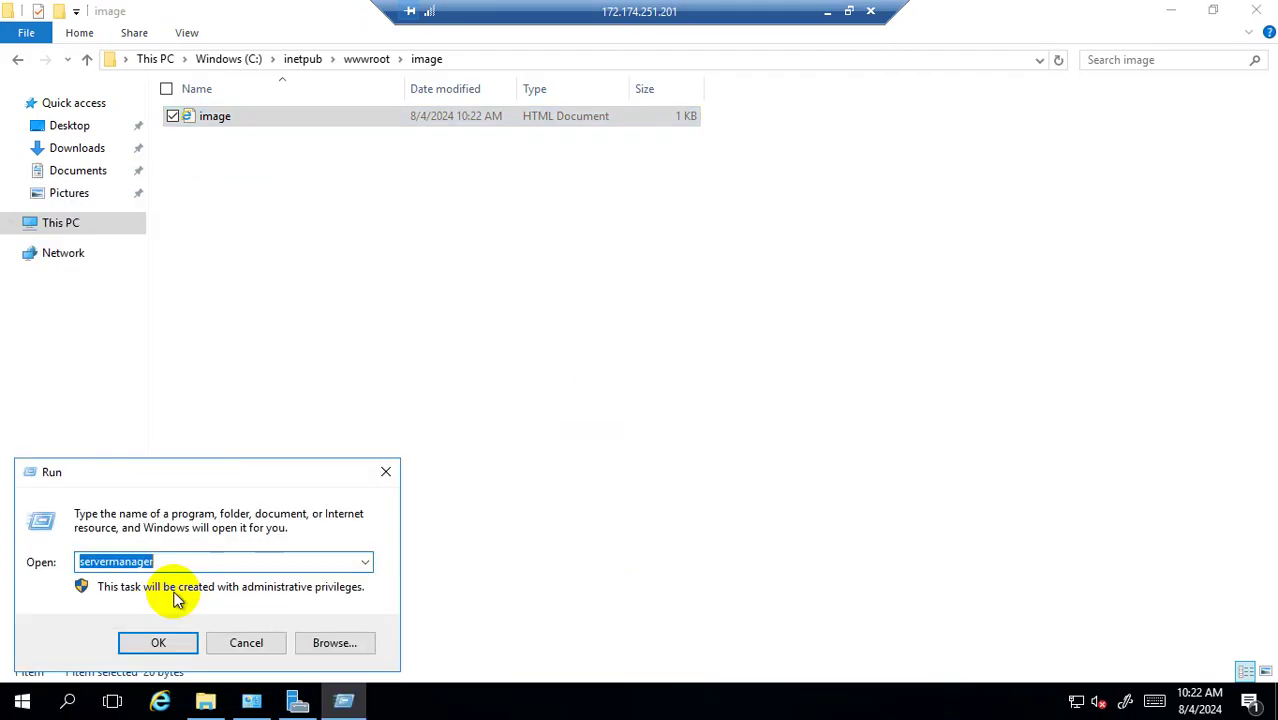
pyautogui.write('firewa')
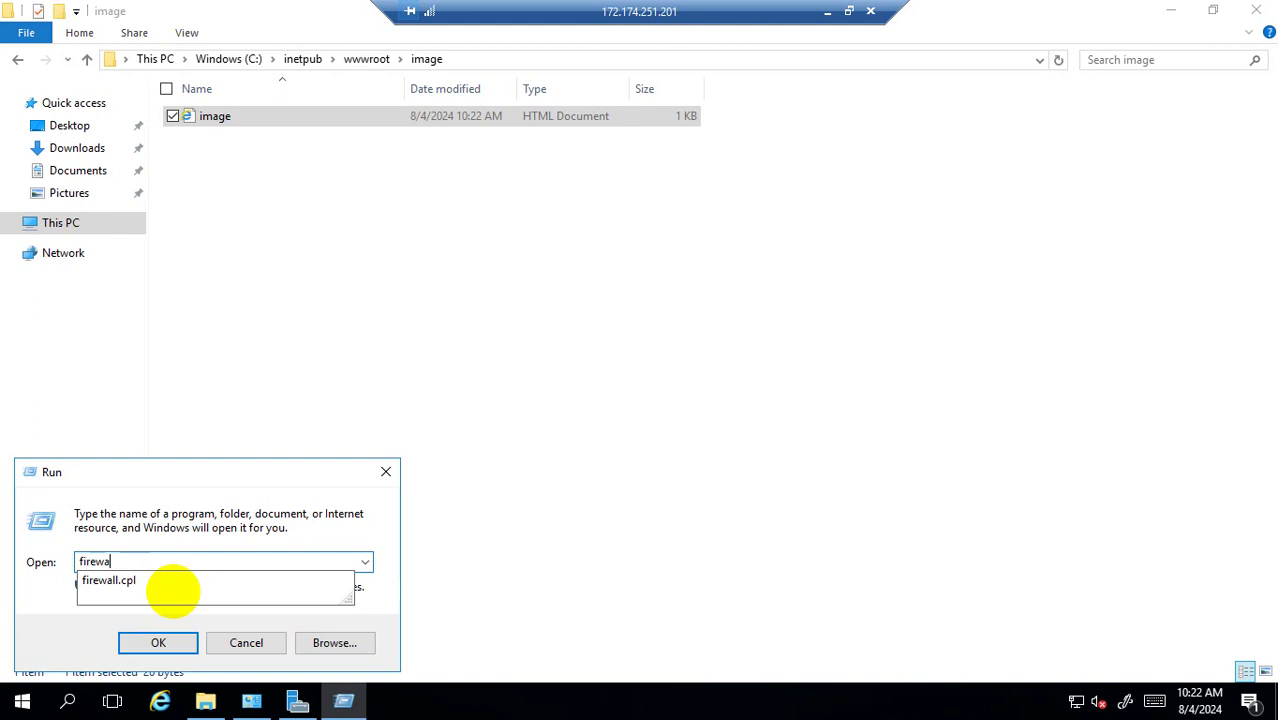
pyautogui.write('ll.cpl')
pyautogui.press('Return')
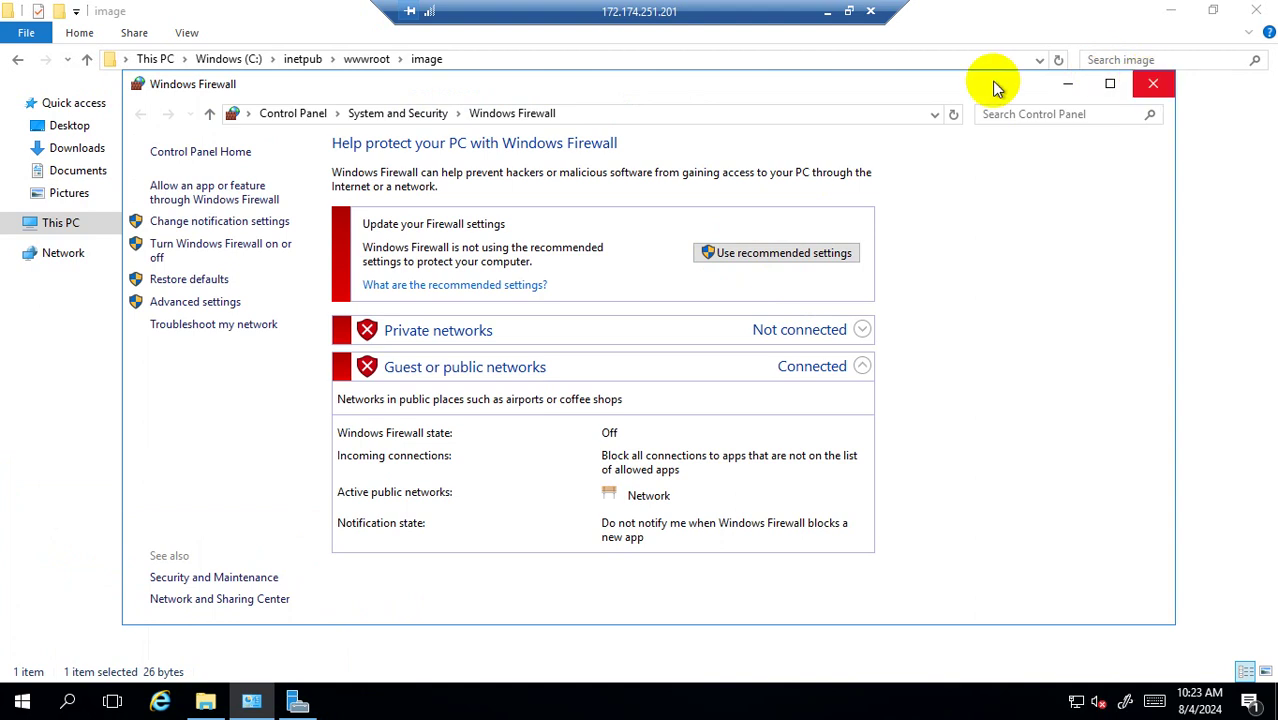
pyautogui.click(1153, 84)
pyautogui.click(828, 12)
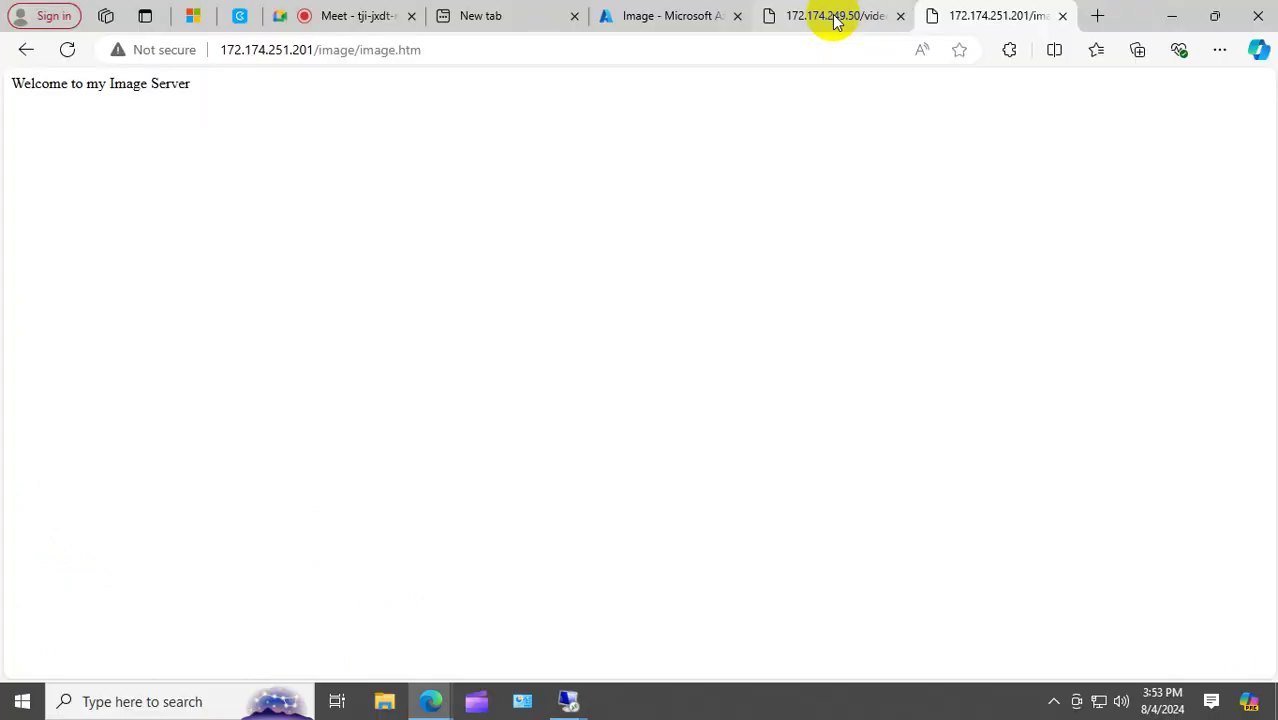
# Go from Azure Home through Application gateways to APGNGATEWAY's Backend pools and open mybackend.
pyautogui.click(657, 20)
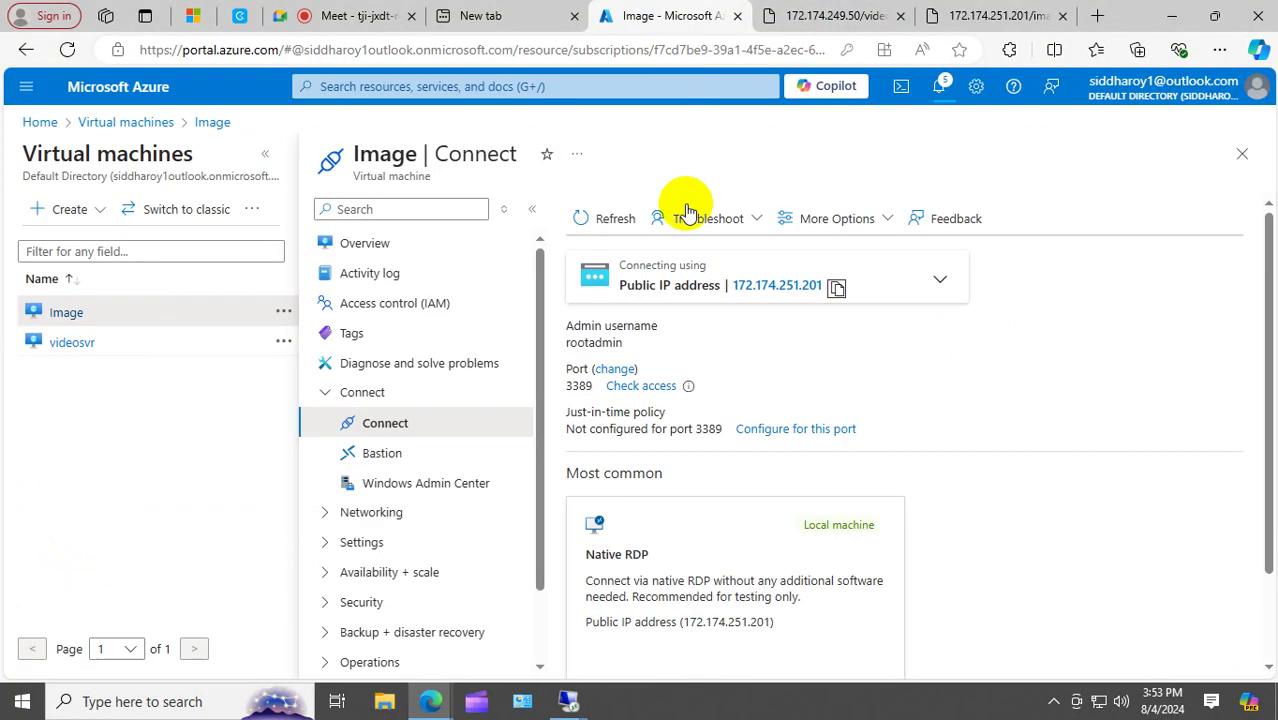
pyautogui.click(41, 123)
pyautogui.click(490, 240)
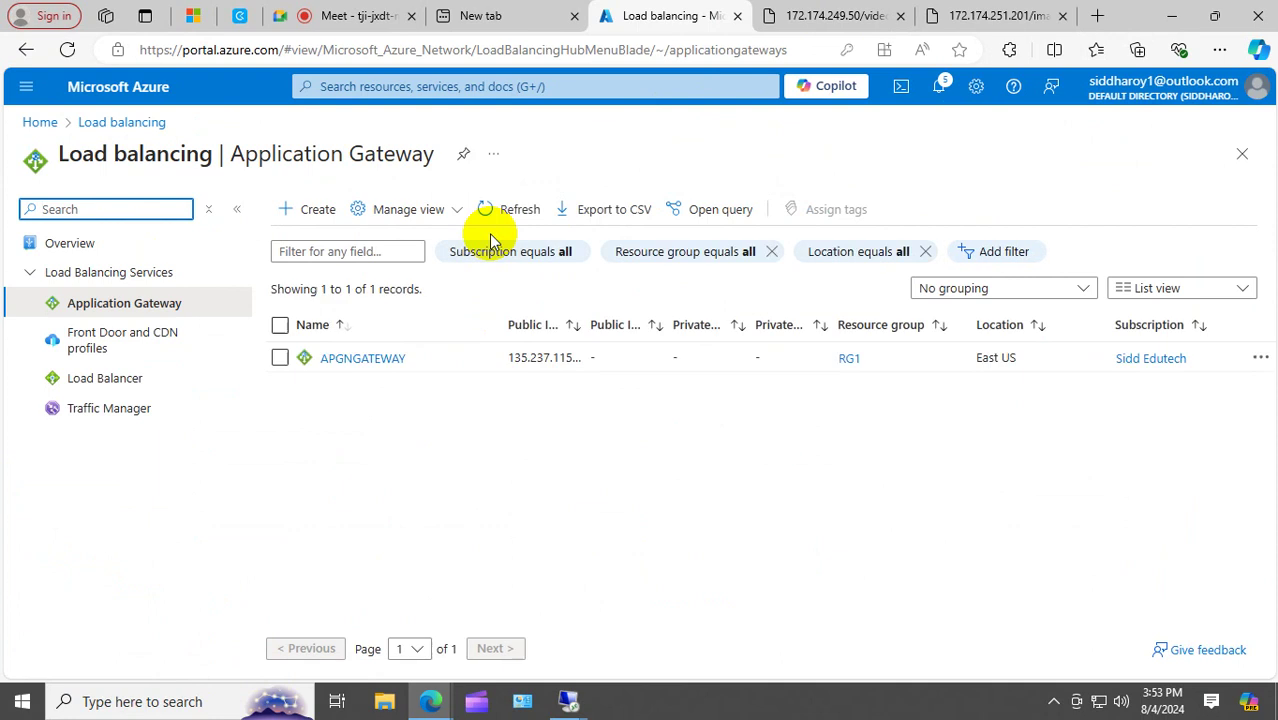
pyautogui.click(378, 357)
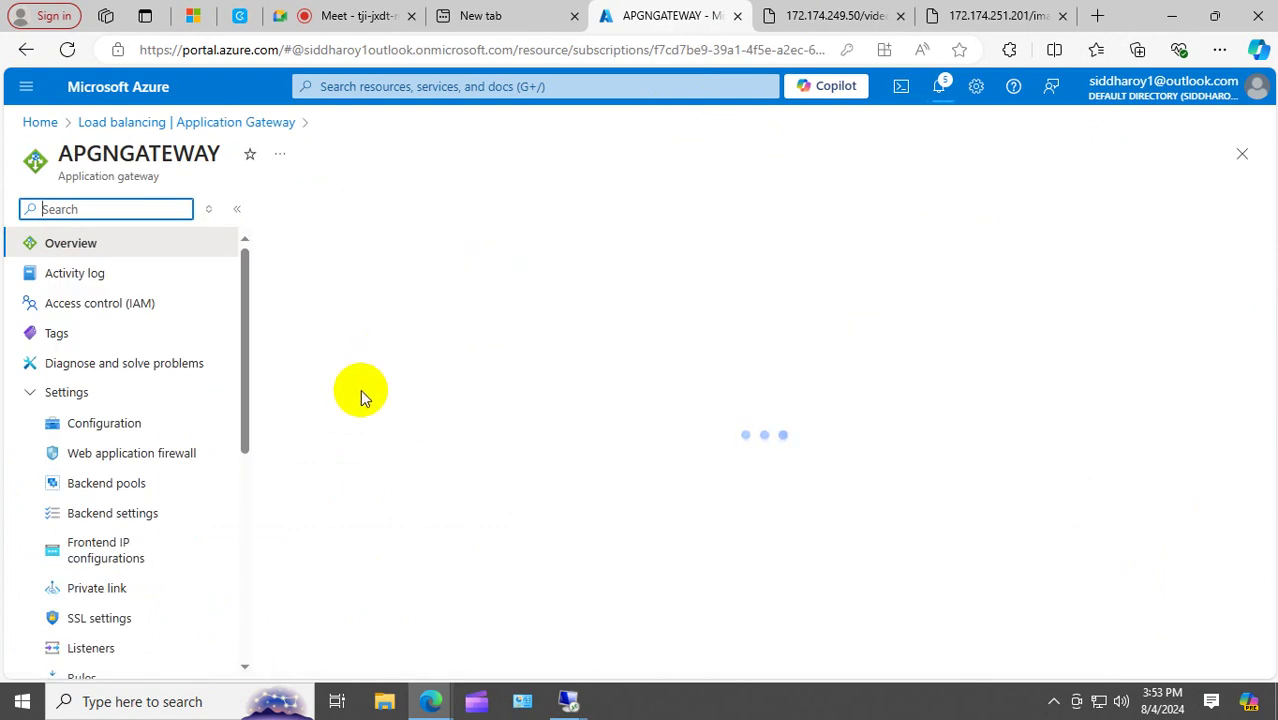
pyautogui.click(100, 483)
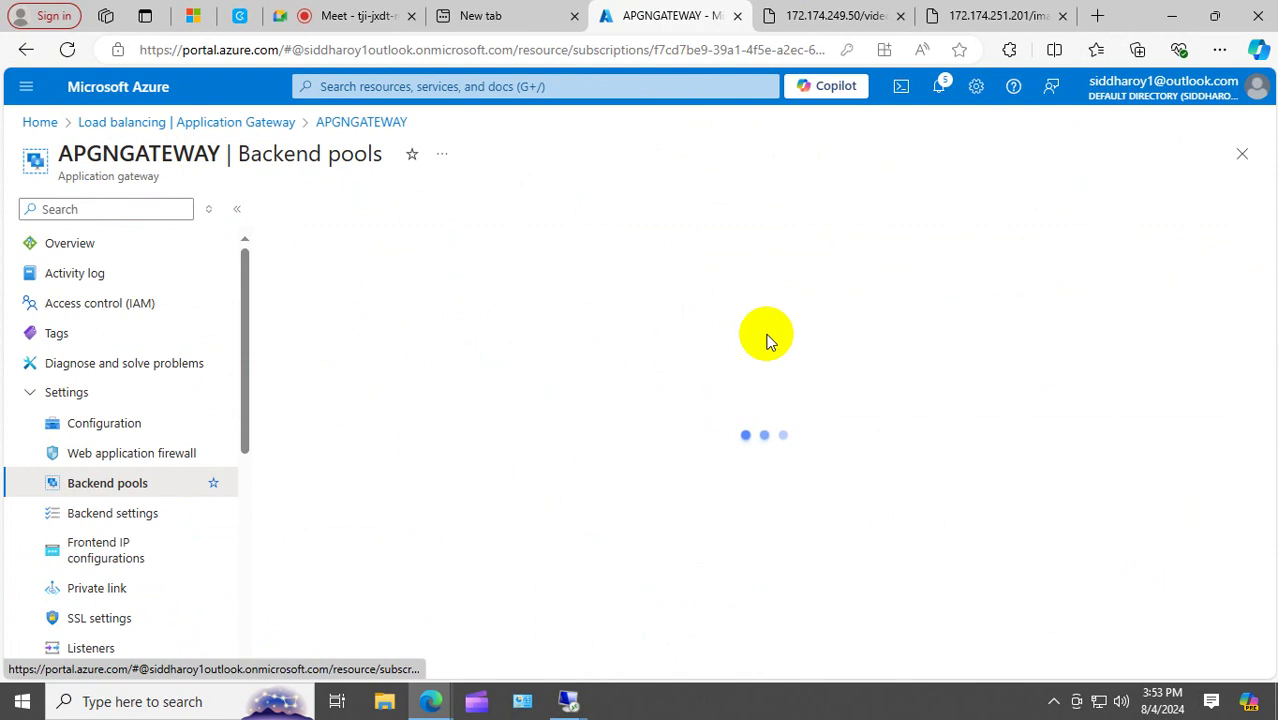
pyautogui.click(345, 310)
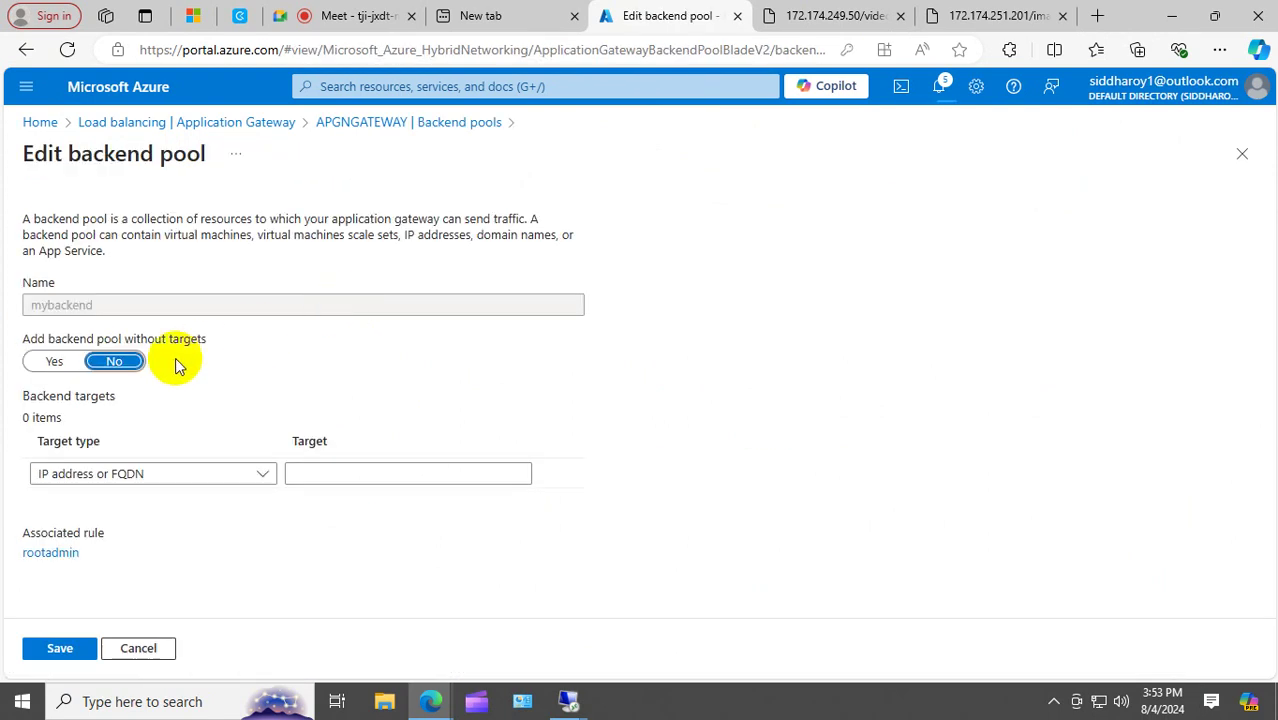
# Add virtual machine image3_z1 as the first backend target of mybackend.
pyautogui.click(266, 476)
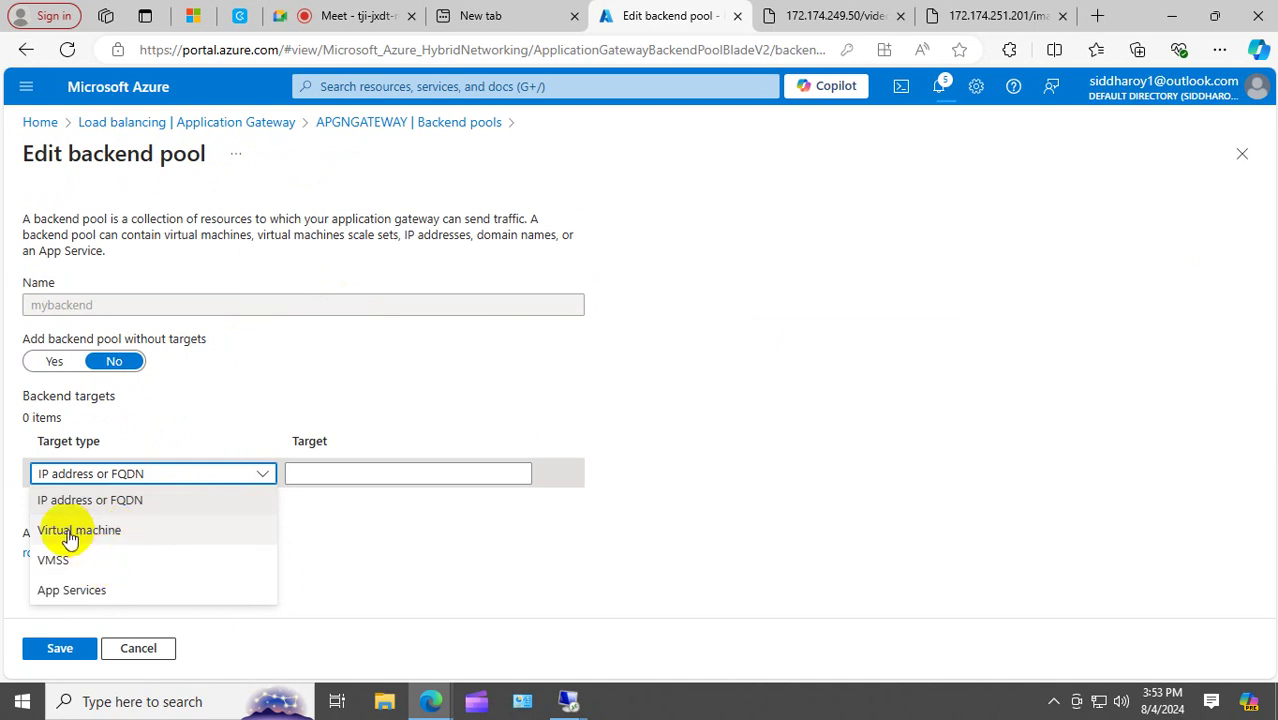
pyautogui.click(110, 539)
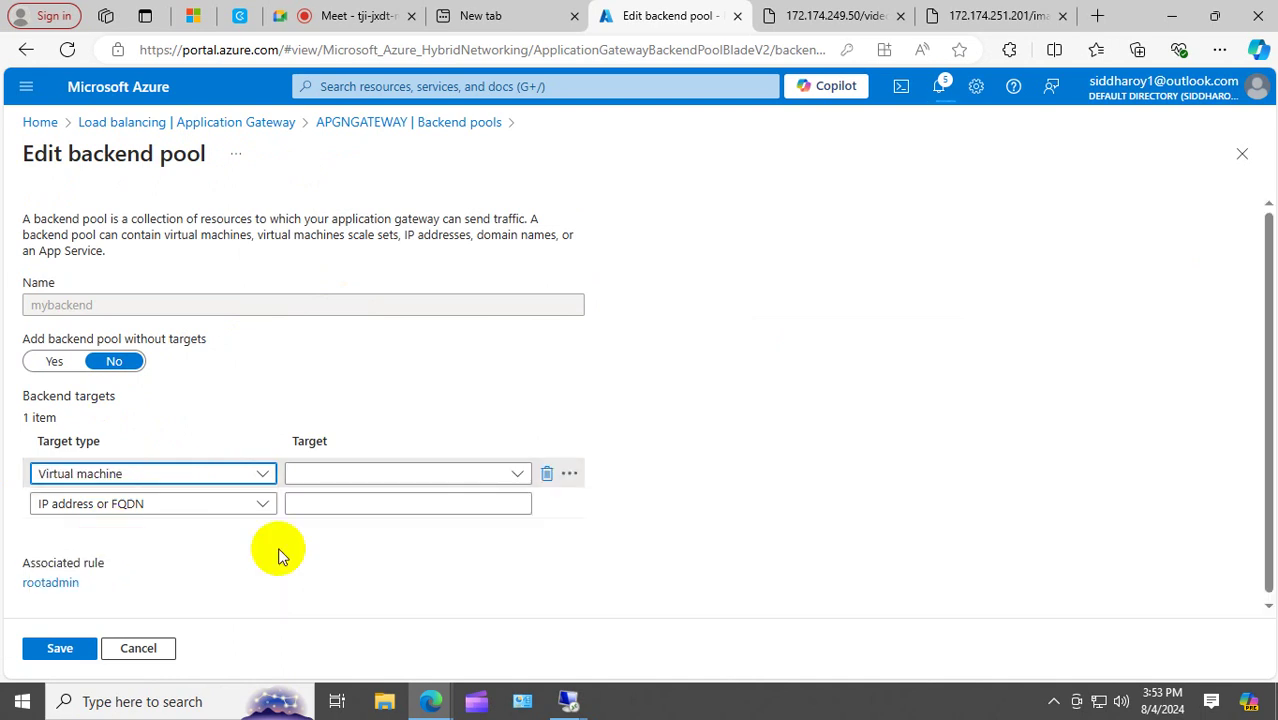
pyautogui.click(513, 470)
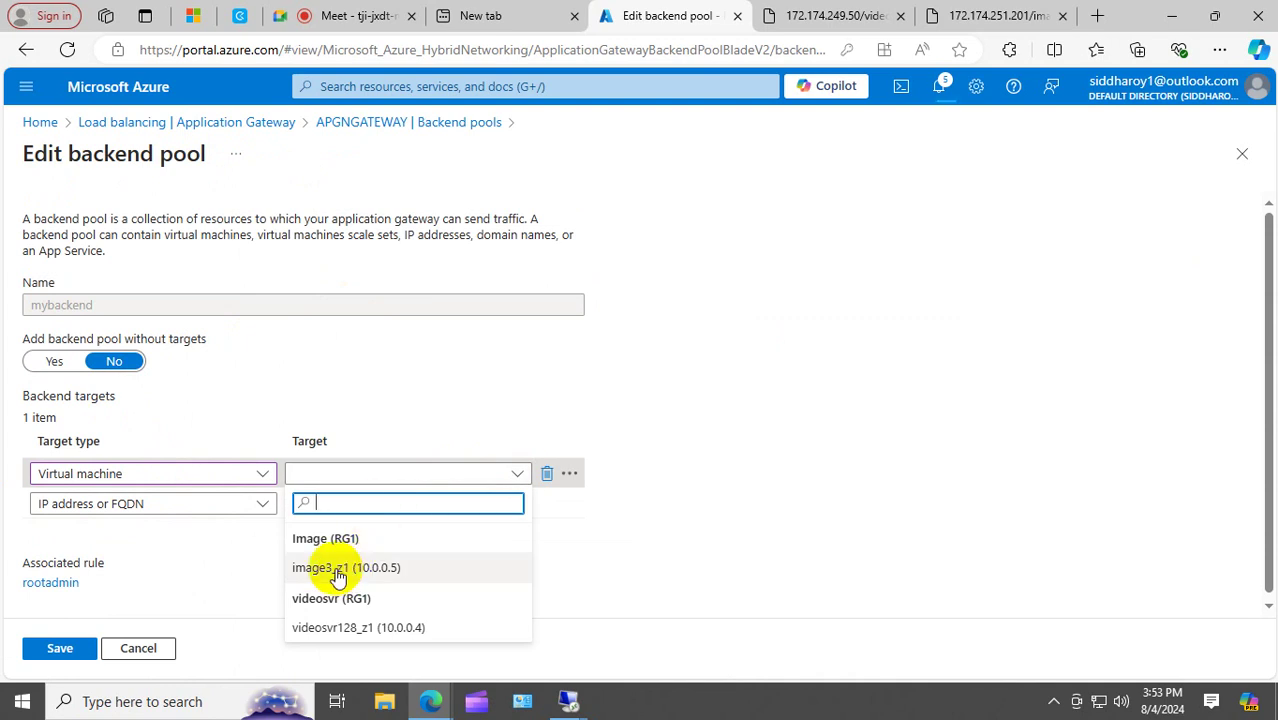
pyautogui.click(340, 572)
# Add virtual machine videosvr128_z1 as the second backend target.
pyautogui.click(257, 505)
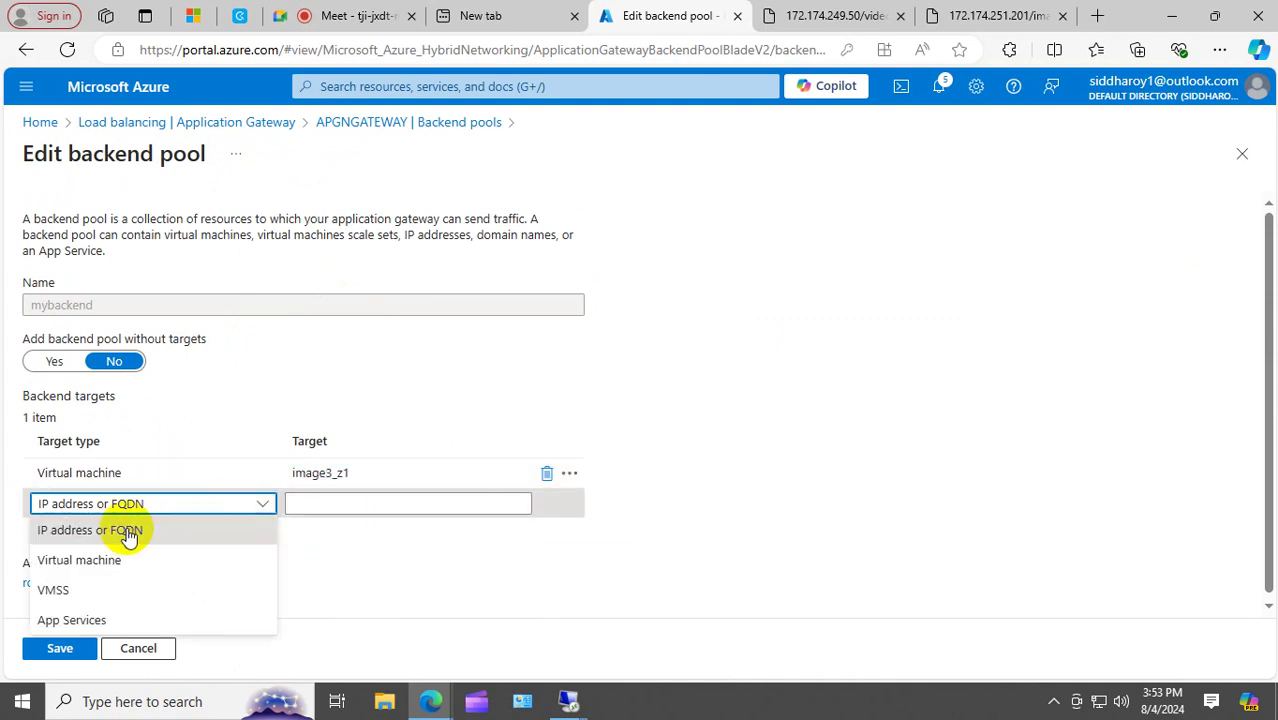
pyautogui.click(71, 563)
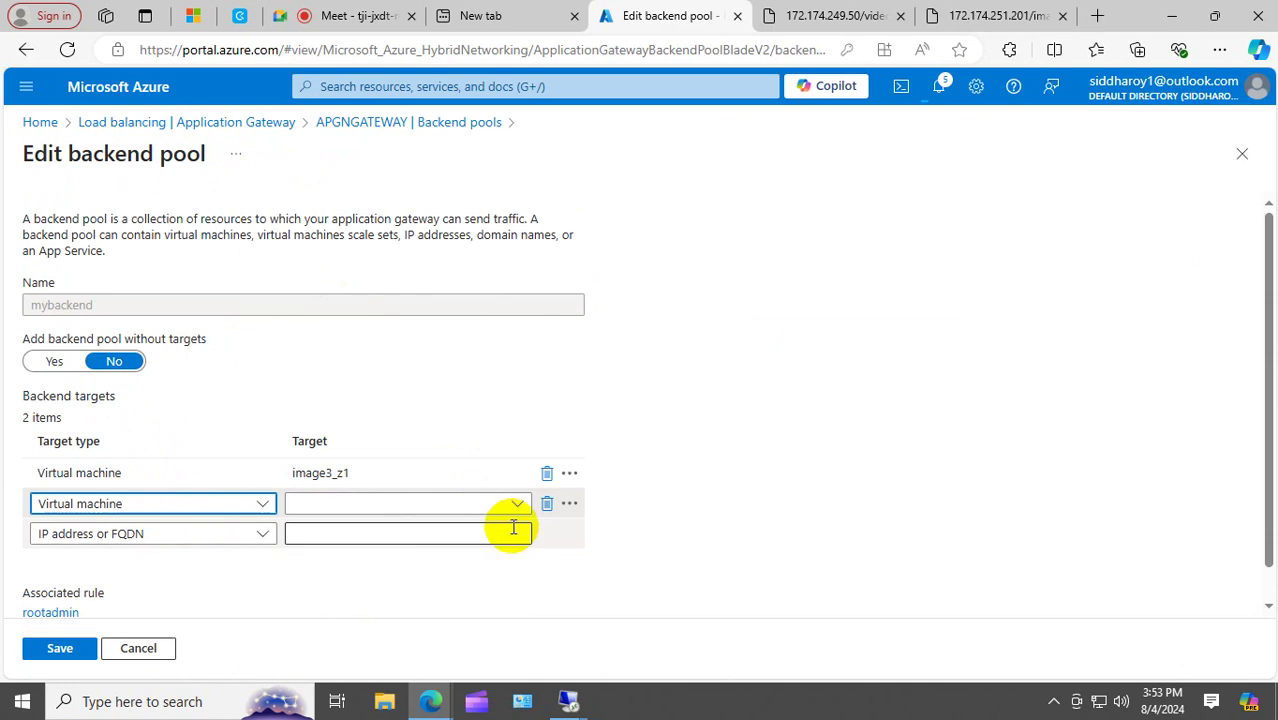
pyautogui.click(519, 504)
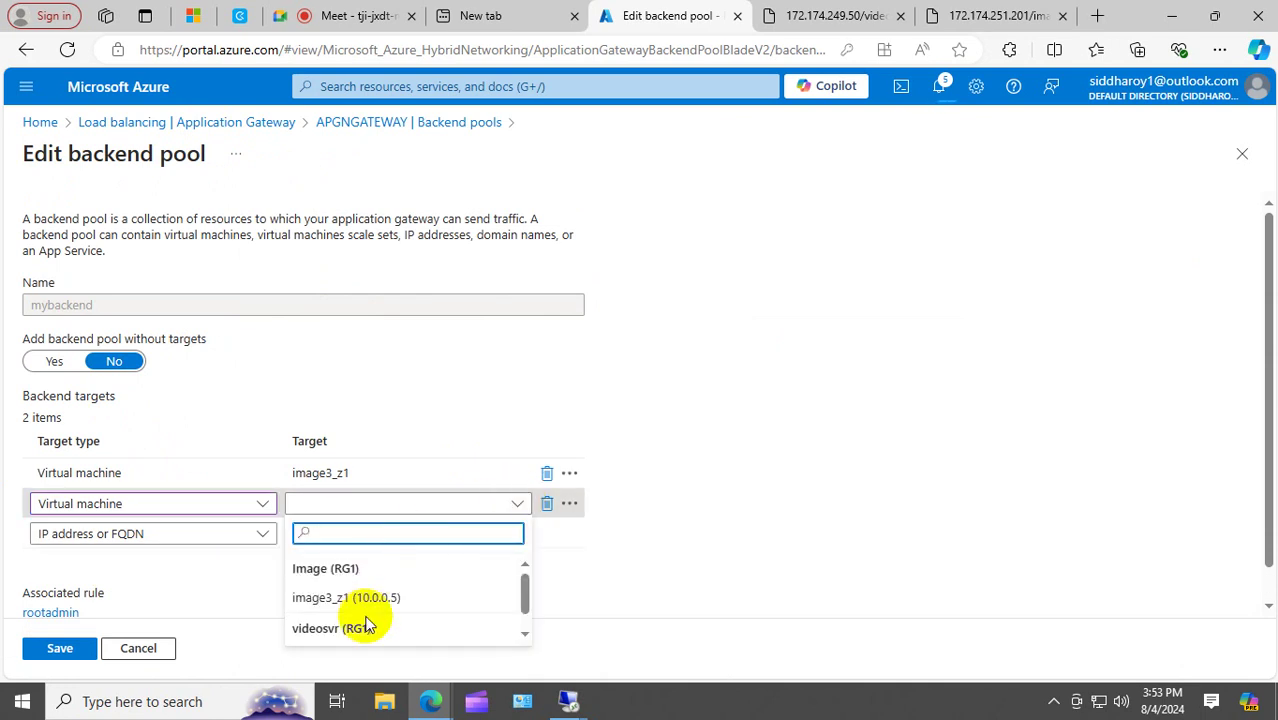
pyautogui.moveTo(525, 586); pyautogui.dragTo(525, 646)
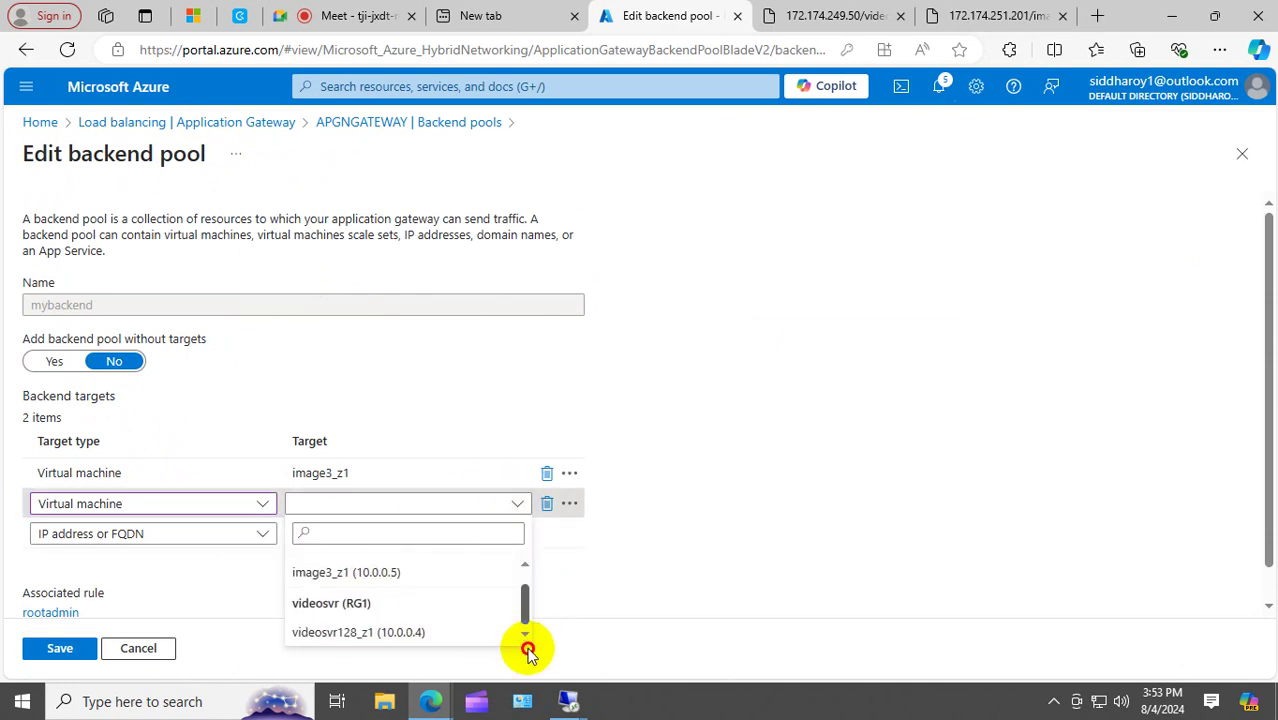
pyautogui.click(379, 631)
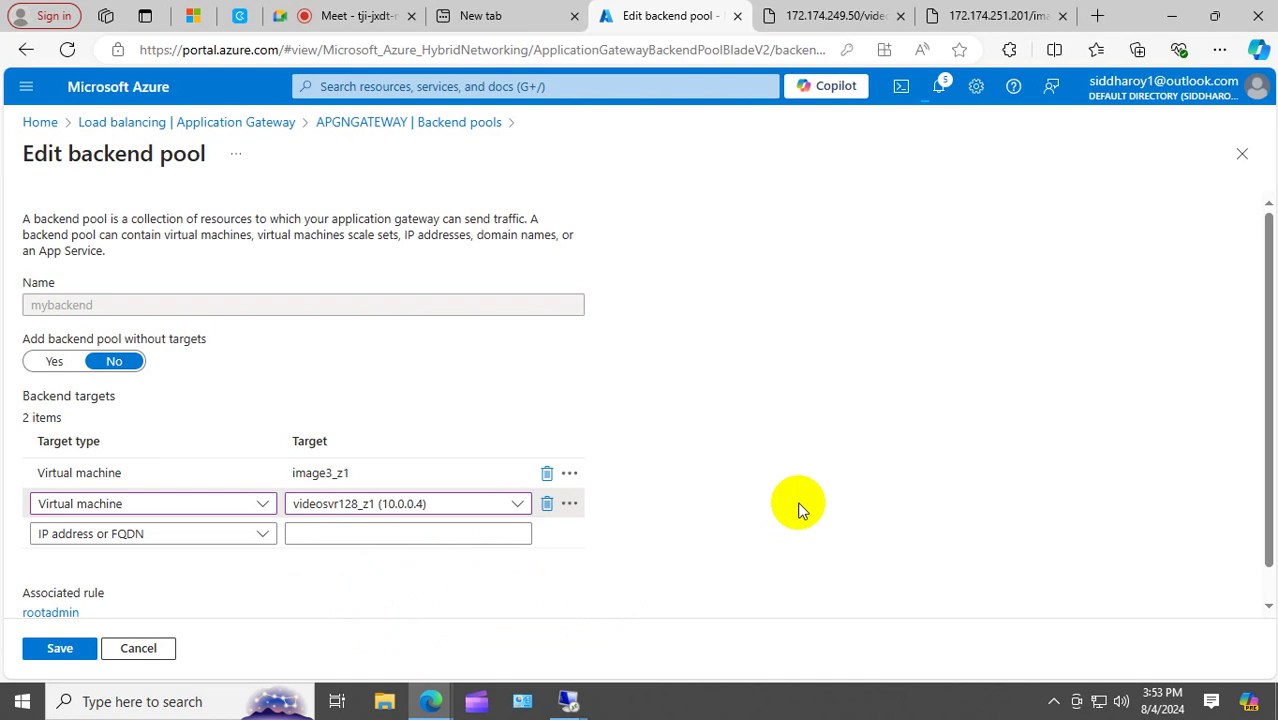
# Leave the empty third row unchanged and save the backend pool.
pyautogui.click(177, 531)
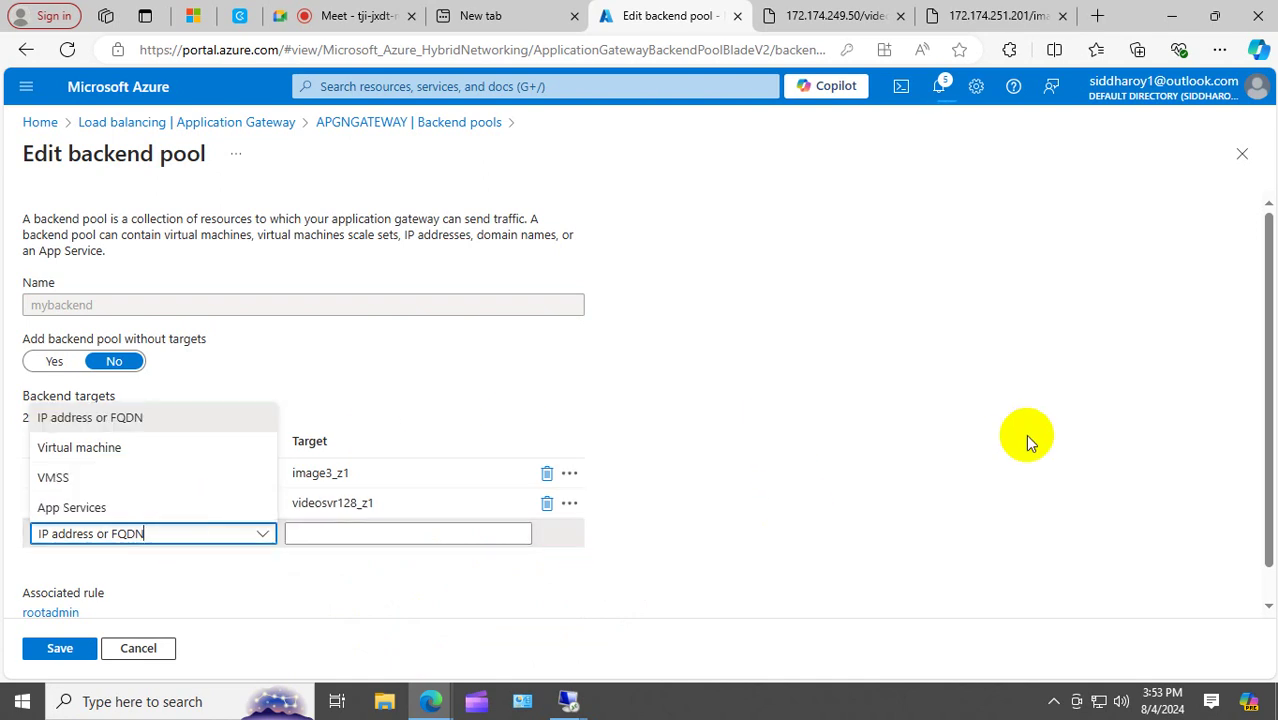
pyautogui.click(1026, 433)
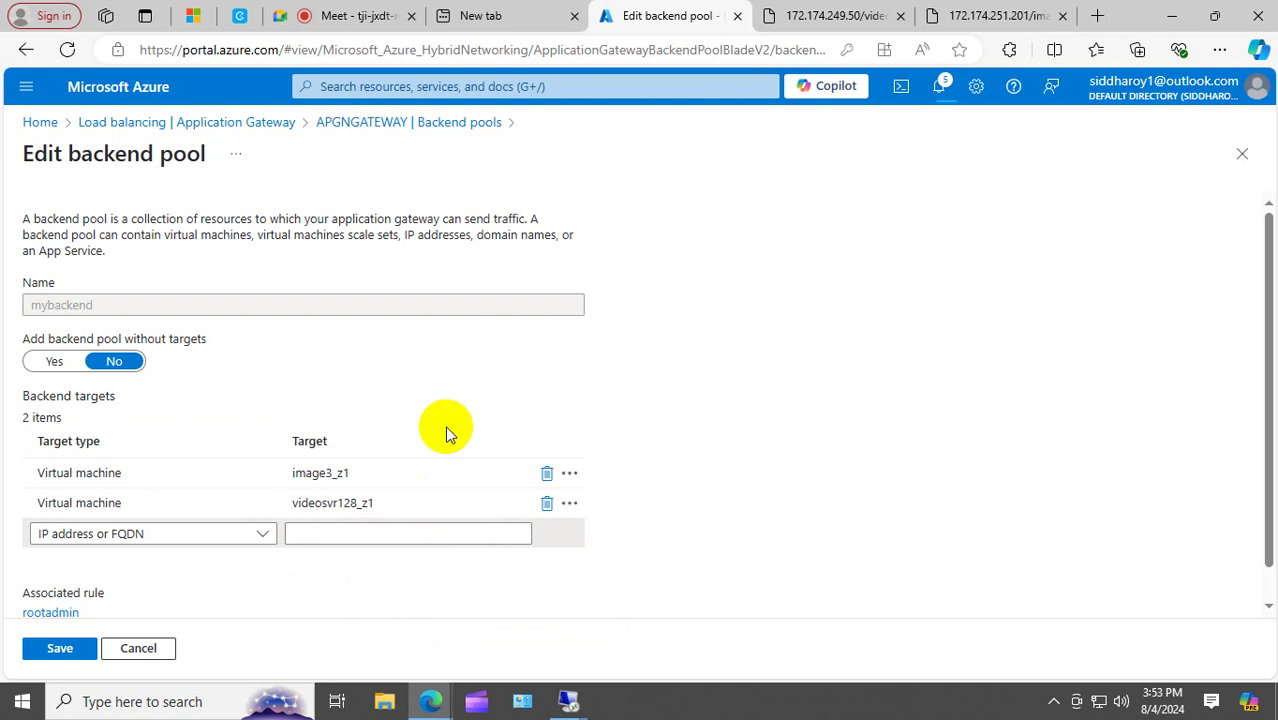
pyautogui.click(66, 652)
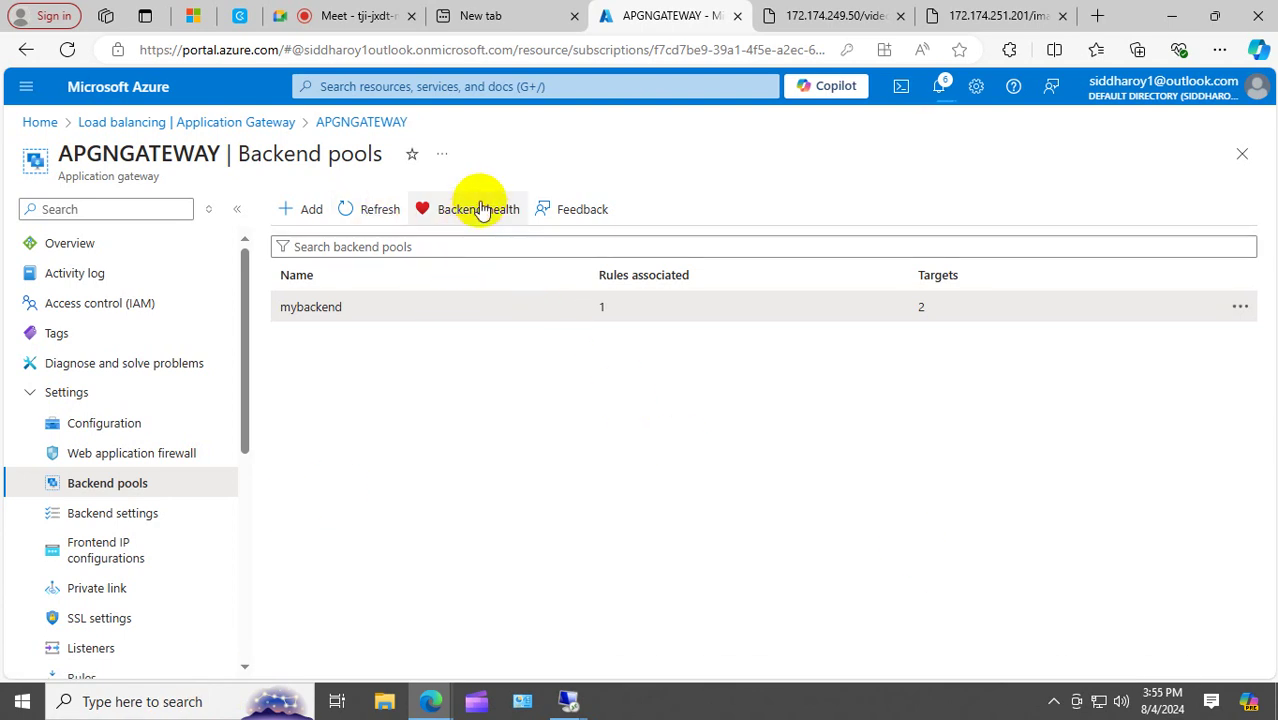
# Go to APGNGATEWAY's Health probes page and start adding a new probe.
pyautogui.moveTo(248, 362)
pyautogui.mouseDown()
pyautogui.moveTo(266, 599)
pyautogui.moveTo(265, 546)
pyautogui.mouseUp()
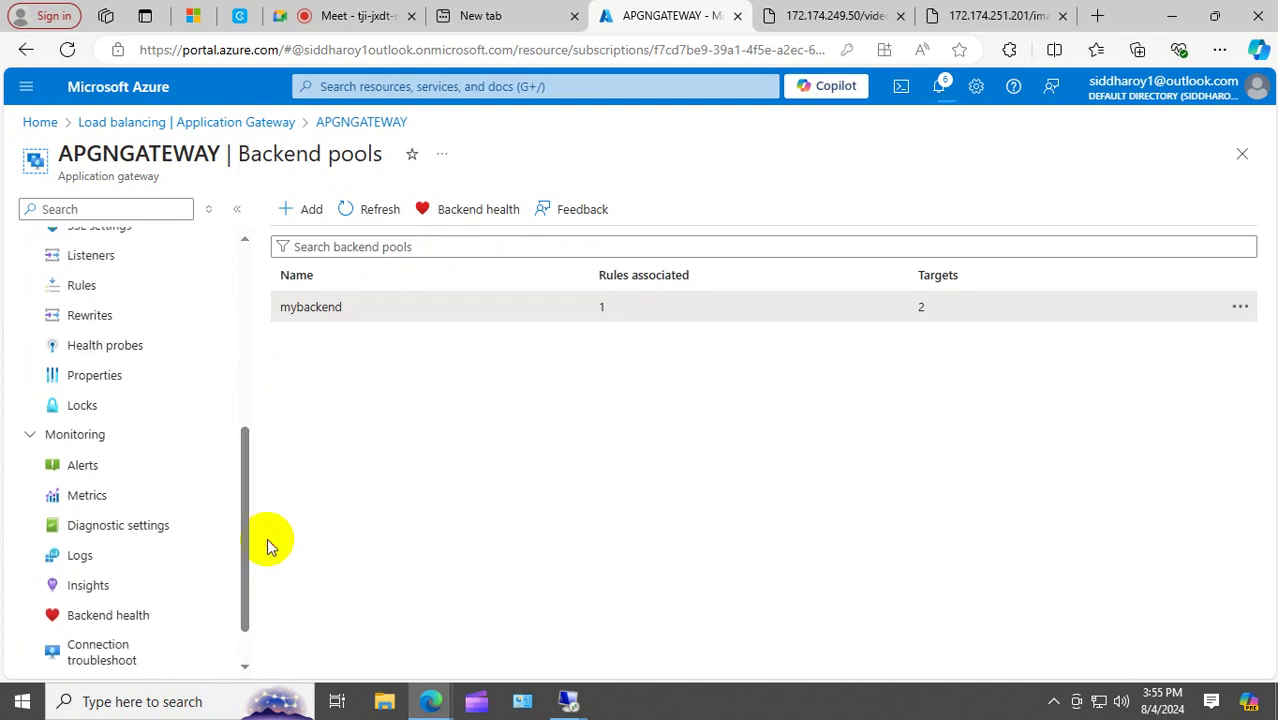
pyautogui.click(118, 347)
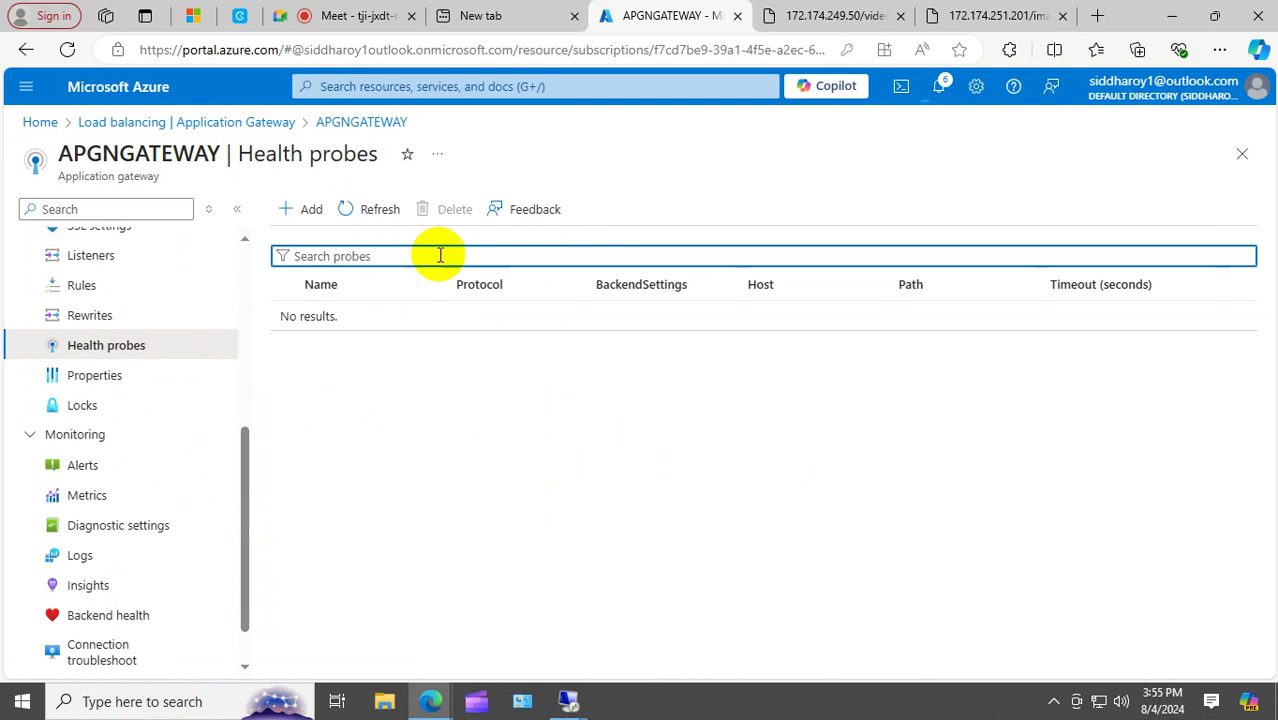
pyautogui.click(302, 209)
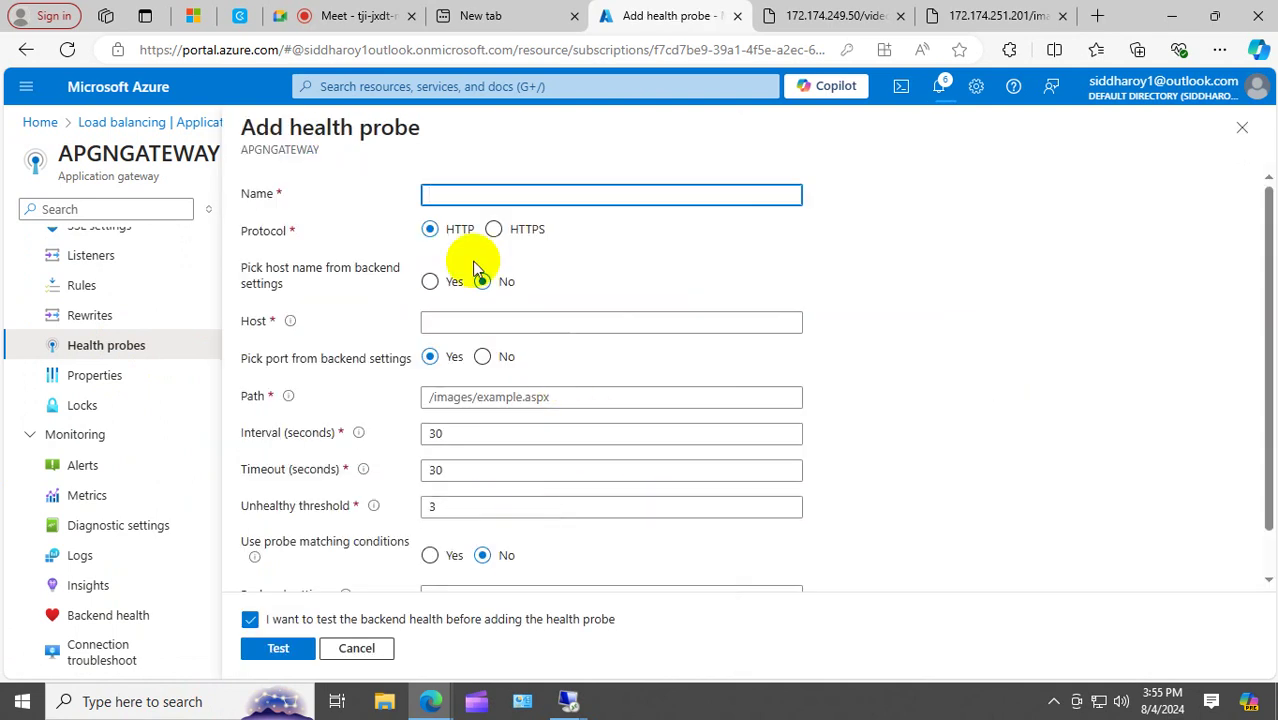
# Name the health probe 'probe' with host 127.0.0.1 and path /.
pyautogui.write('probe')
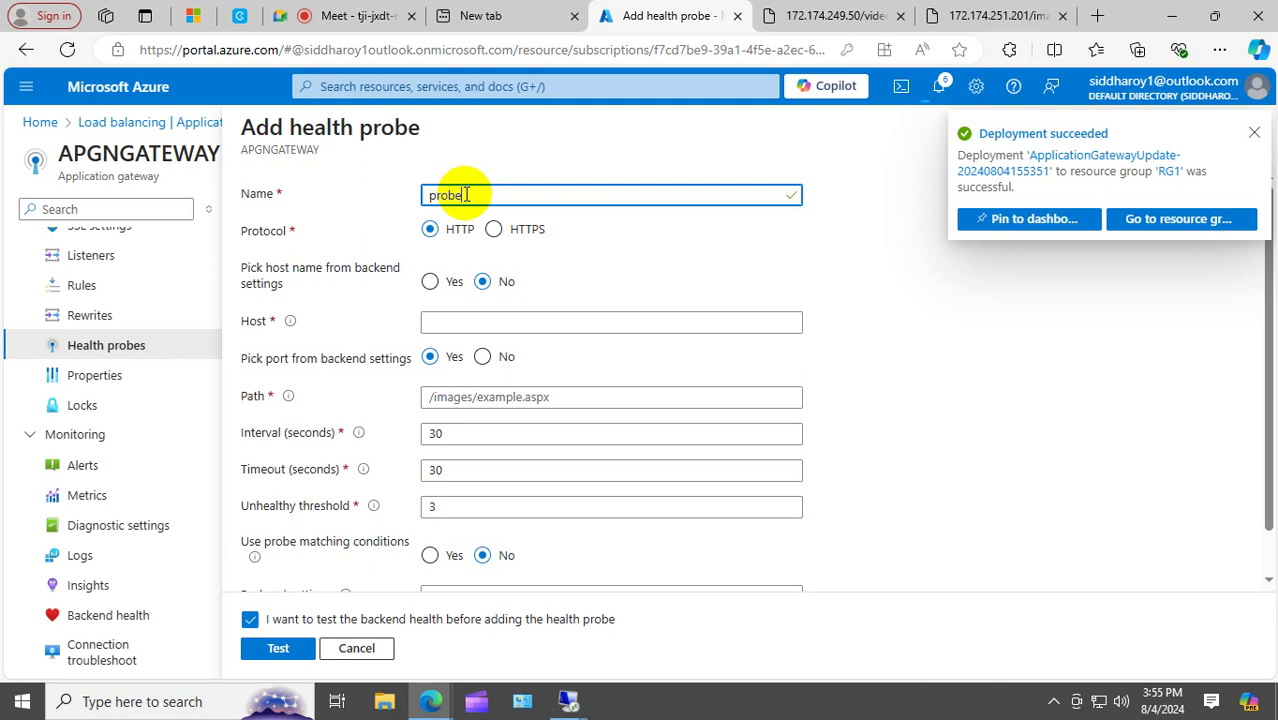
pyautogui.click(1252, 133)
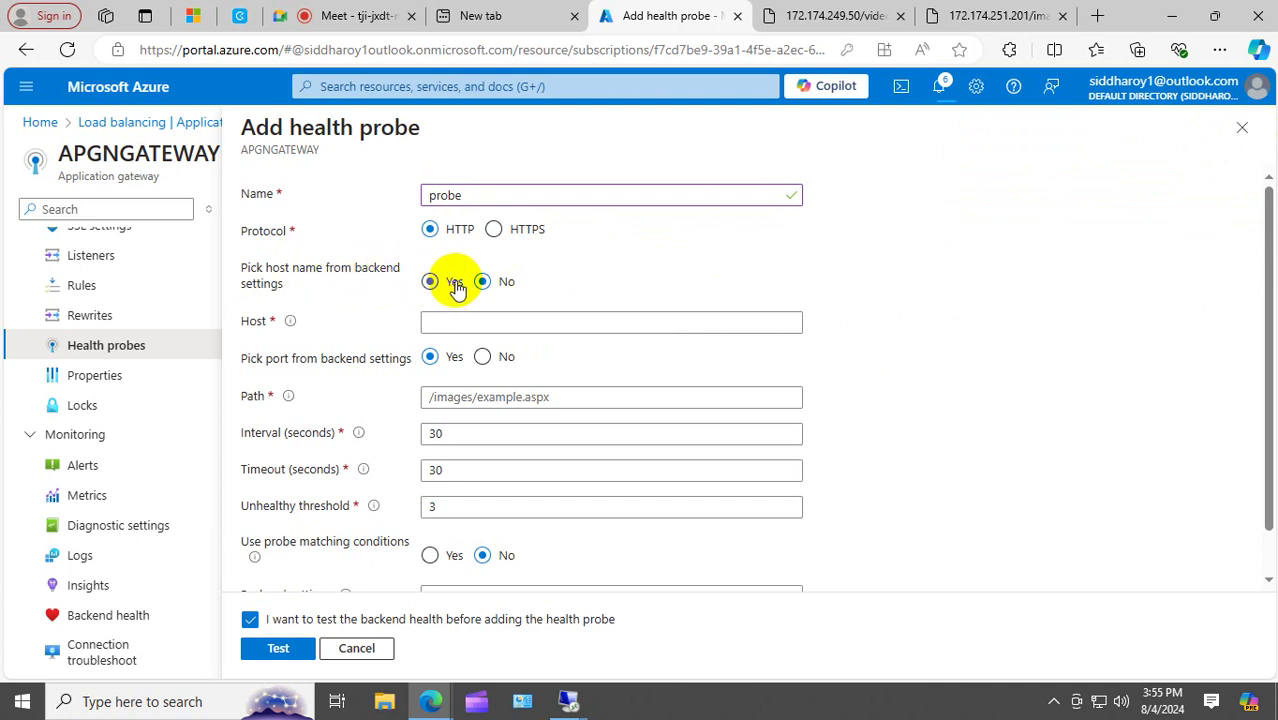
pyautogui.click(497, 320)
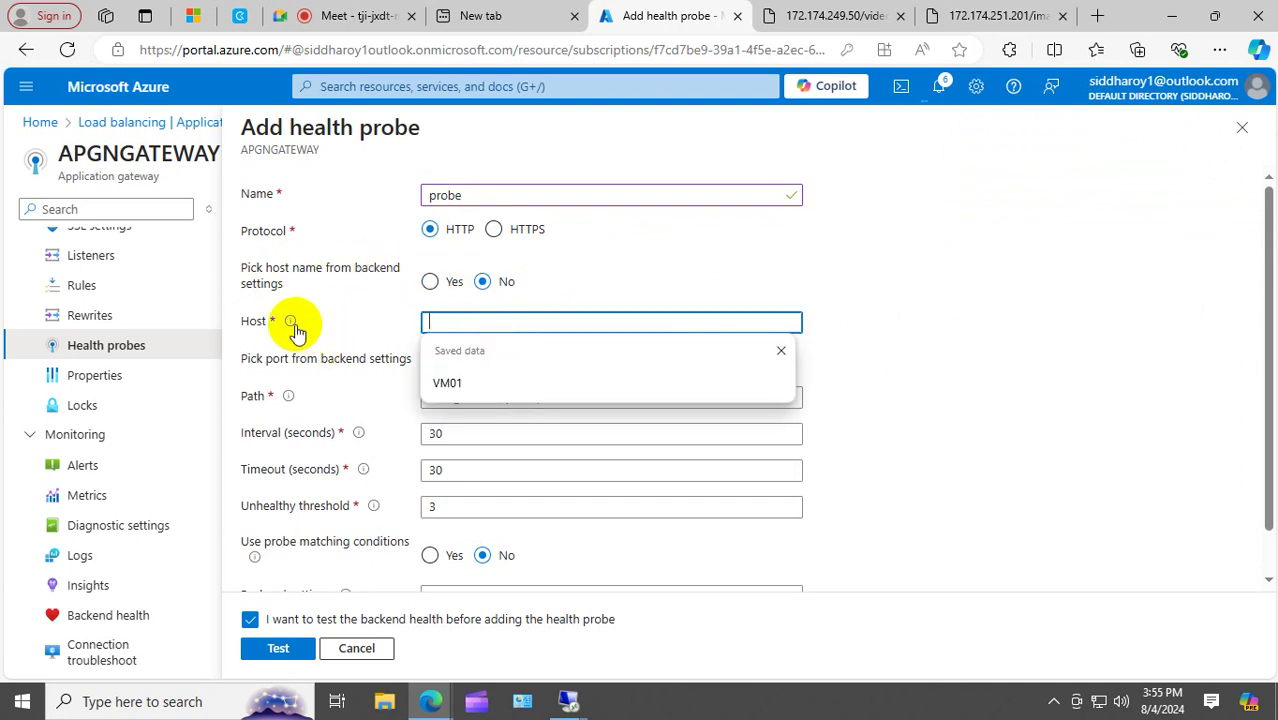
pyautogui.moveTo(290, 321)
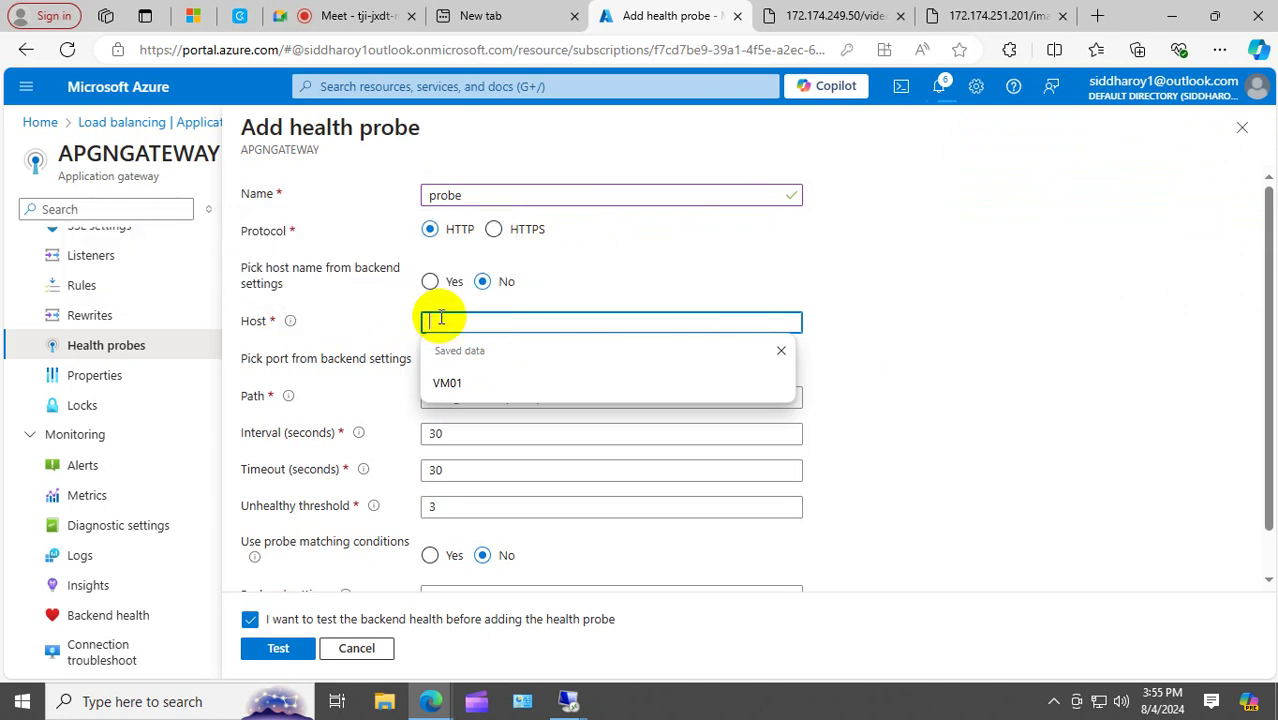
pyautogui.write('12')
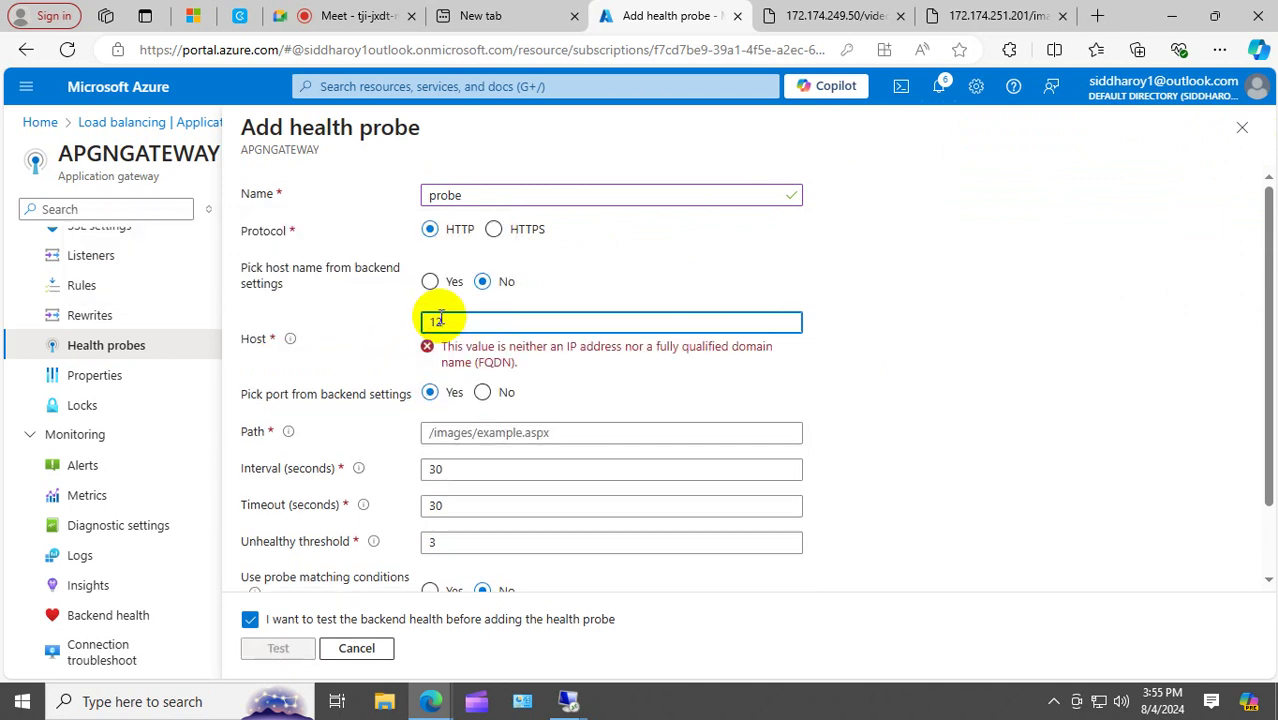
pyautogui.write('7.0.0')
pyautogui.write('.1')
pyautogui.write('1')
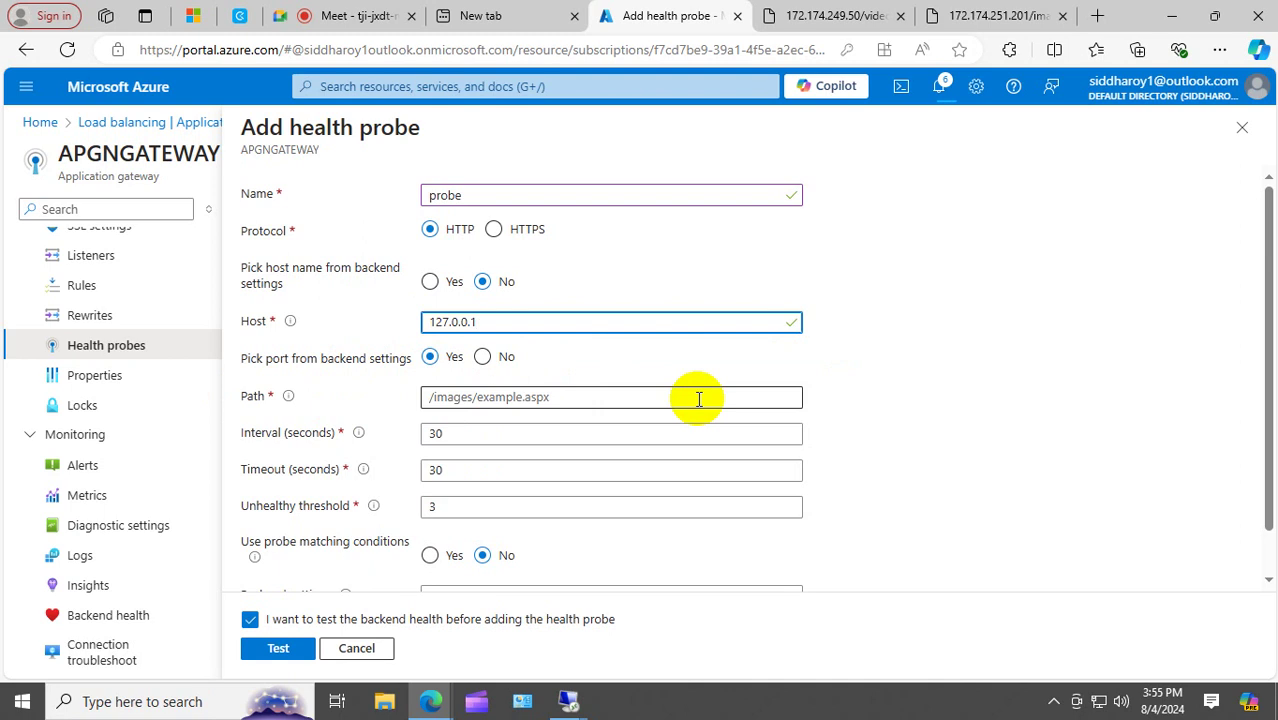
pyautogui.click(428, 398)
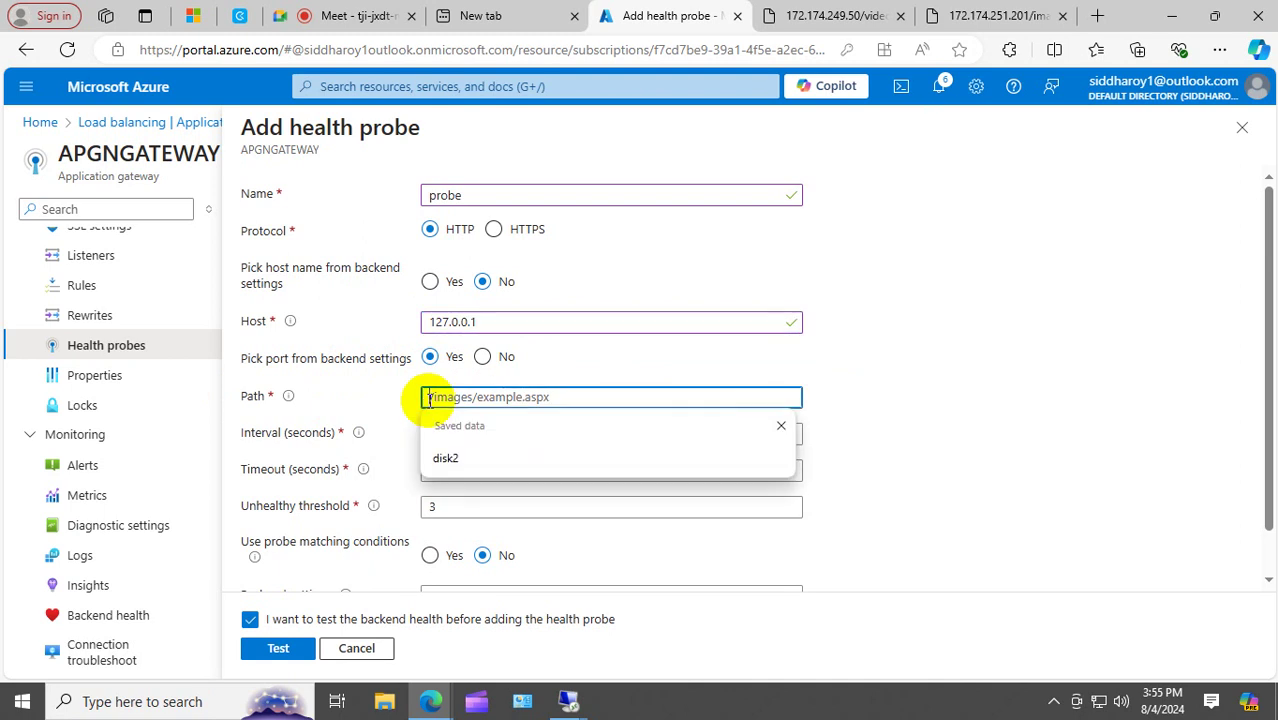
pyautogui.write('/')
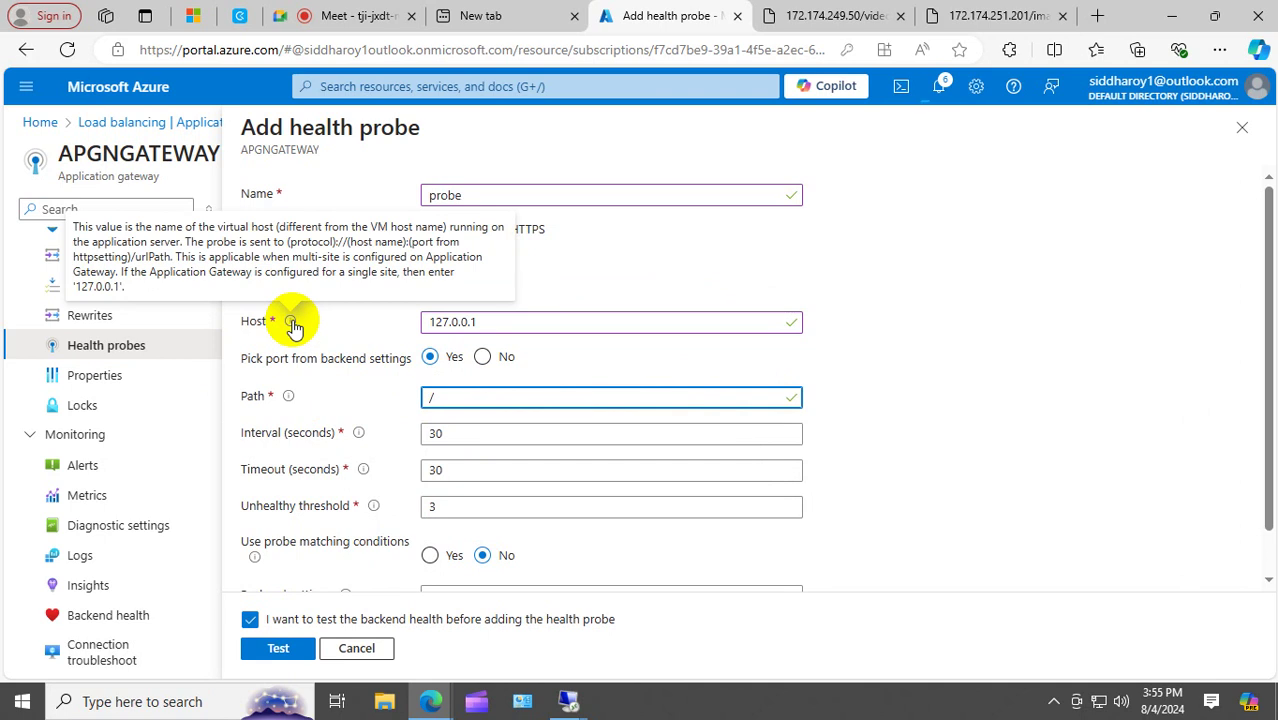
# Link the probe to the baks backend settings, skip the health test, and add it.
pyautogui.scroll(-1, 1050, 310)
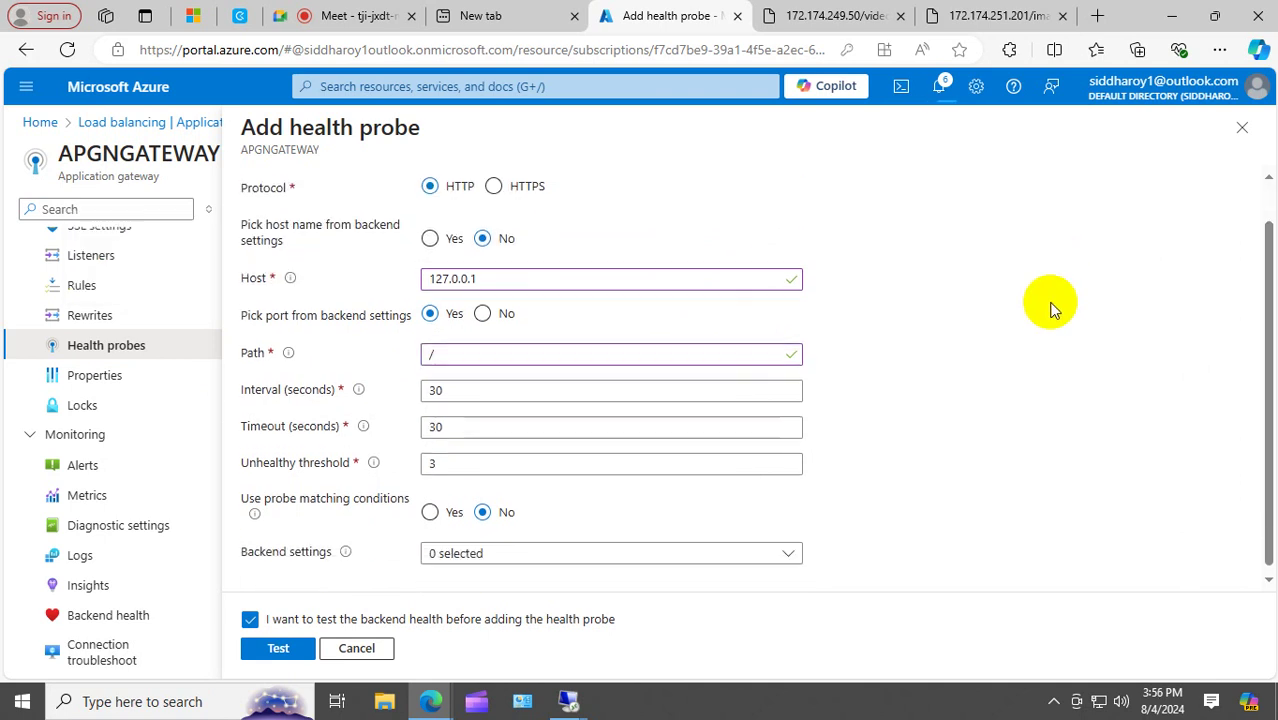
pyautogui.click(537, 550)
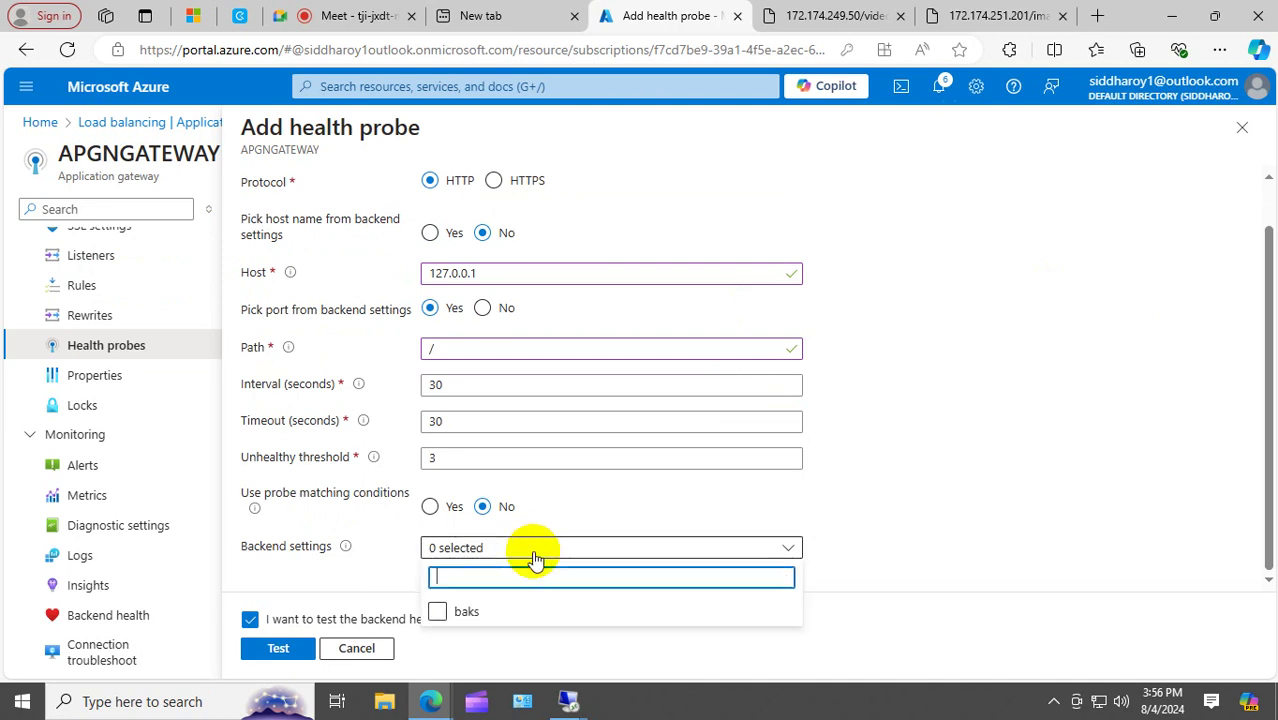
pyautogui.click(437, 611)
pyautogui.click(928, 489)
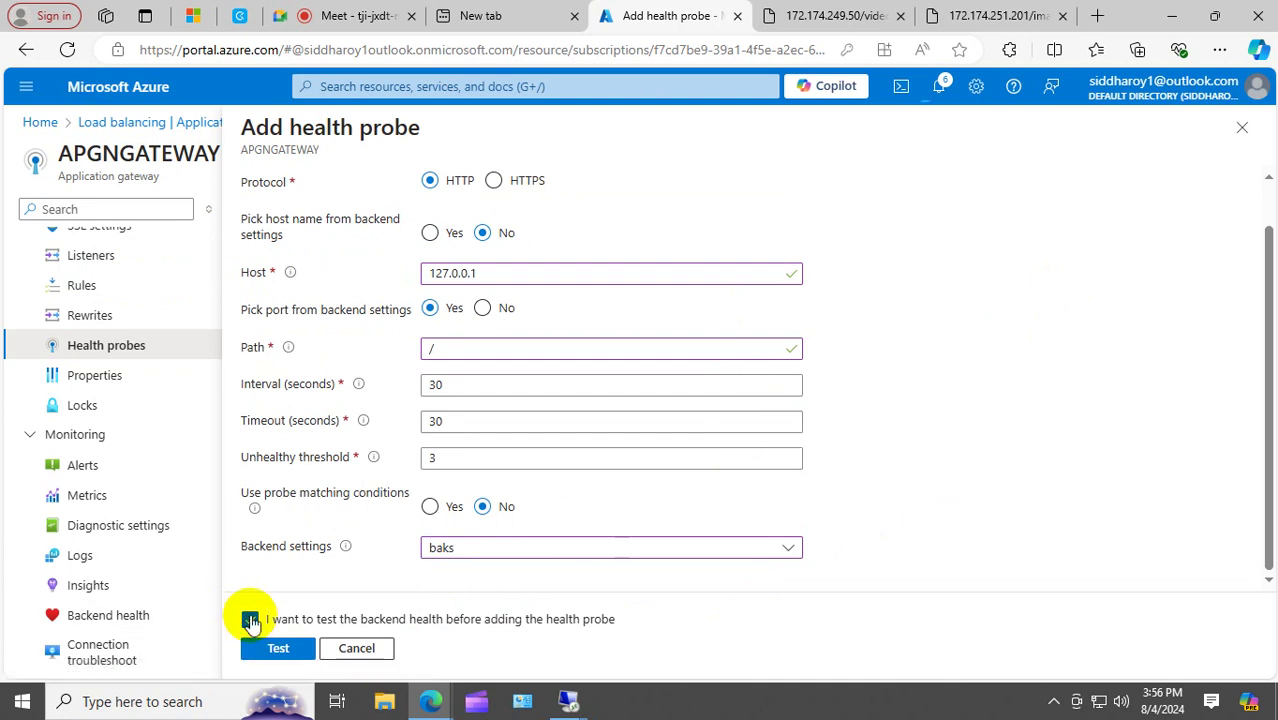
pyautogui.click(250, 620)
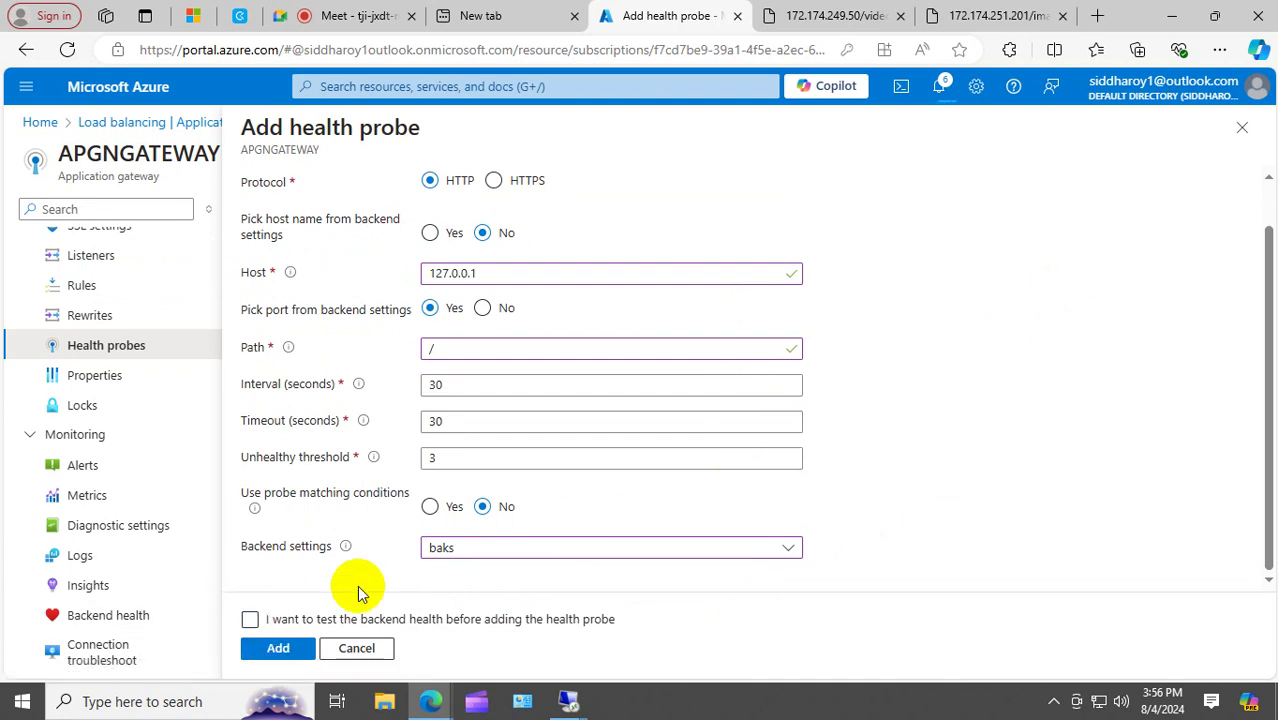
pyautogui.click(280, 649)
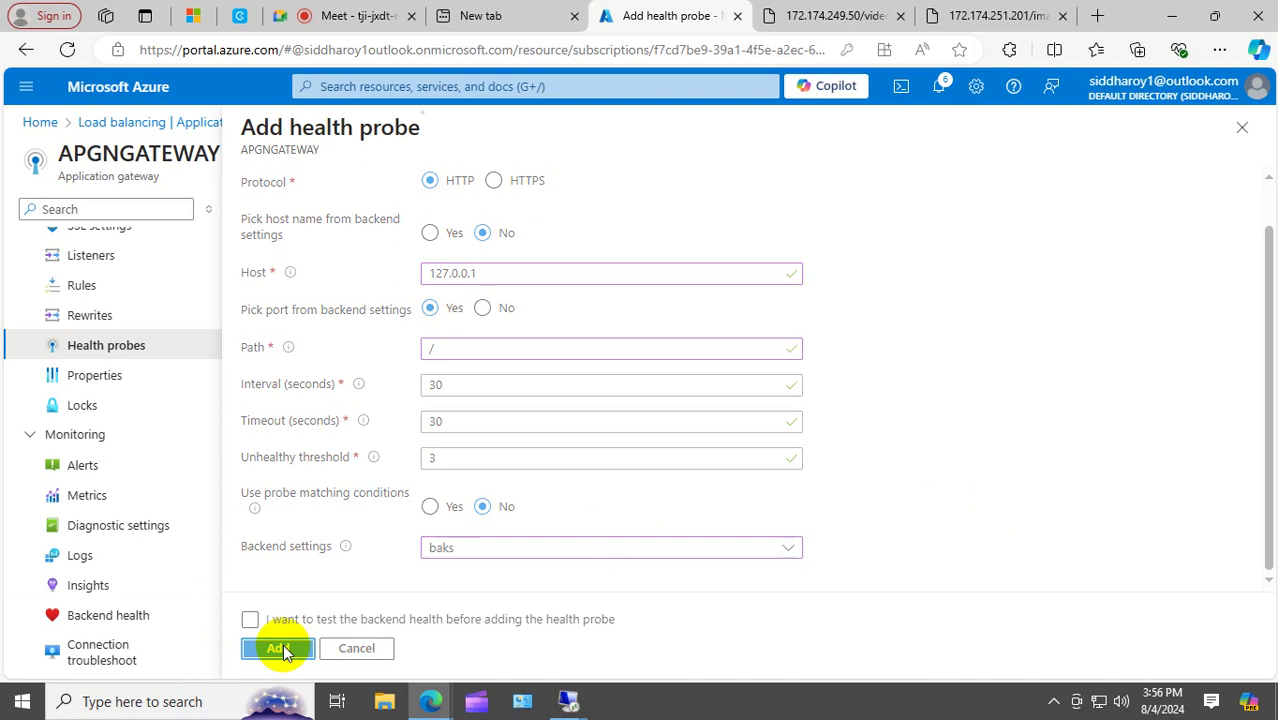
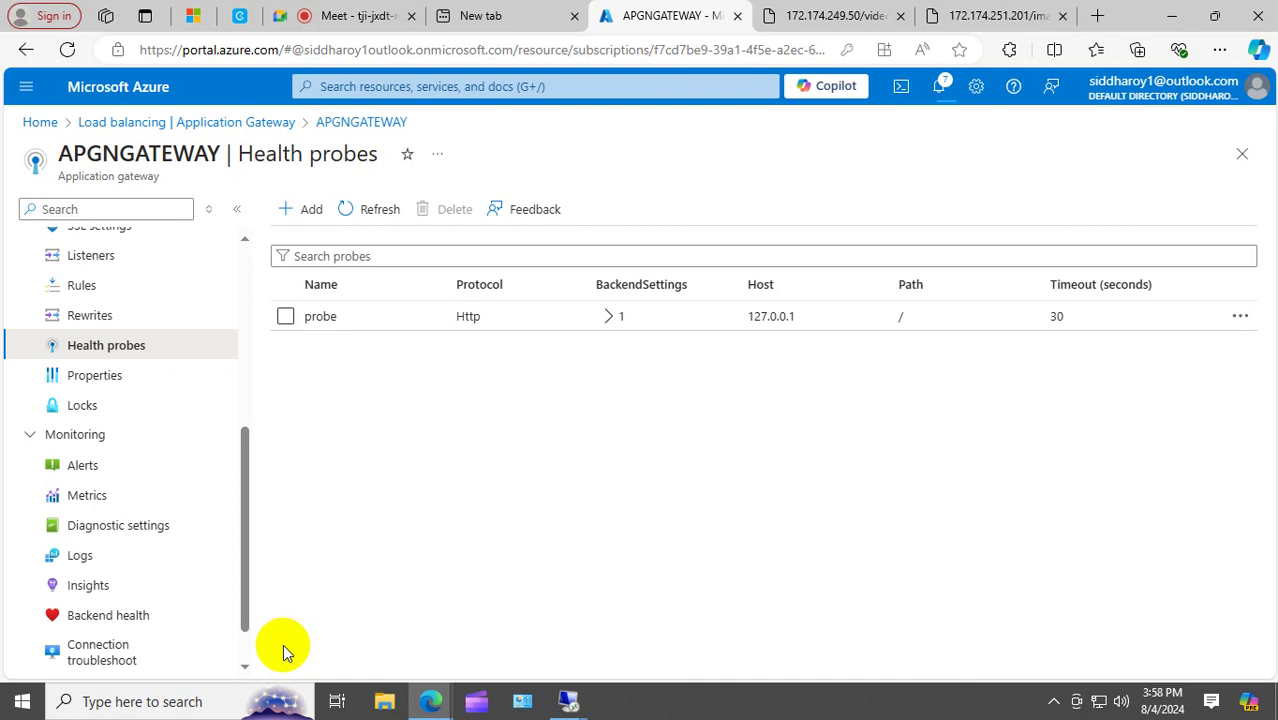
# Check notifications, refresh the Health probes list, then open APGNGATEWAY's Backend health report.
pyautogui.click(940, 88)
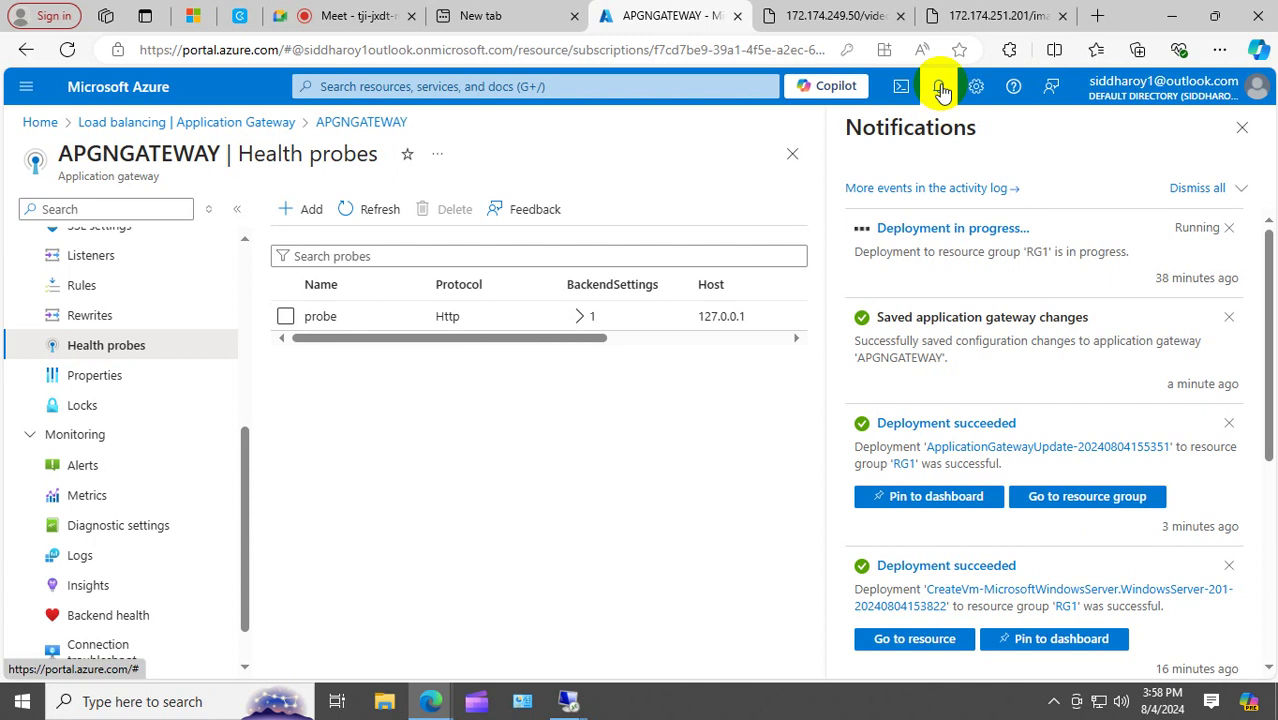
pyautogui.click(384, 213)
pyautogui.click(385, 214)
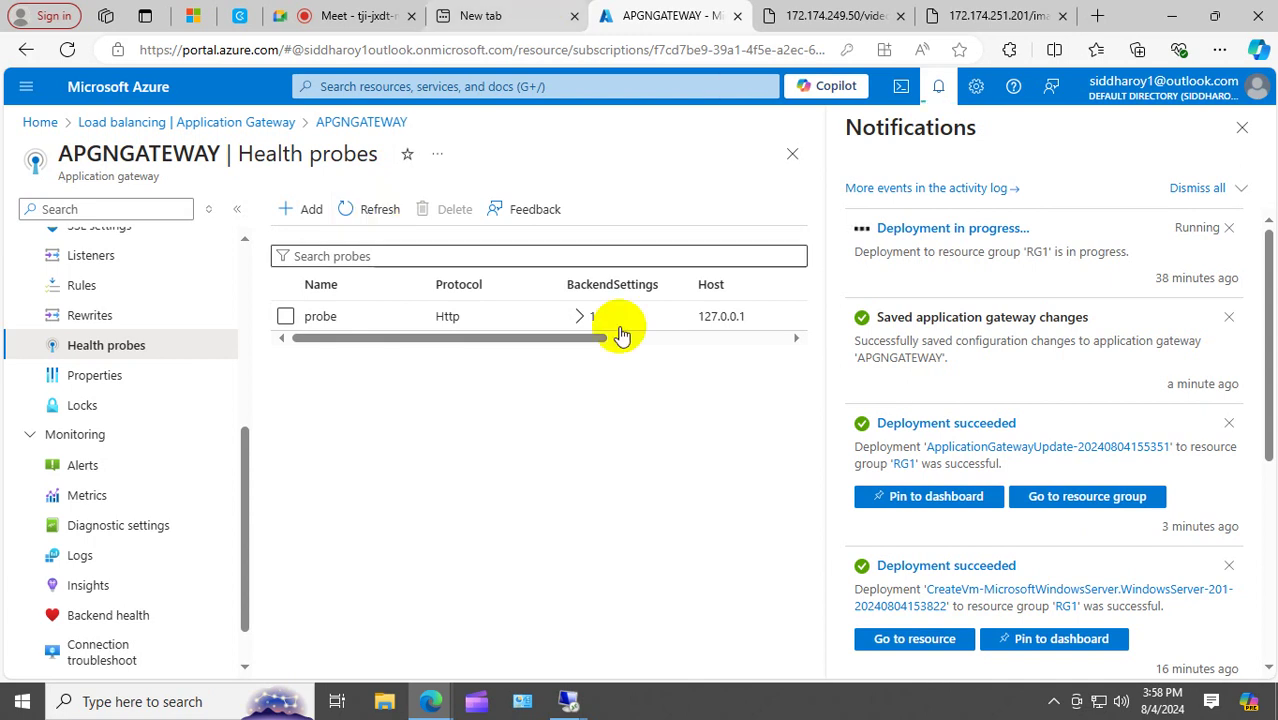
pyautogui.click(128, 616)
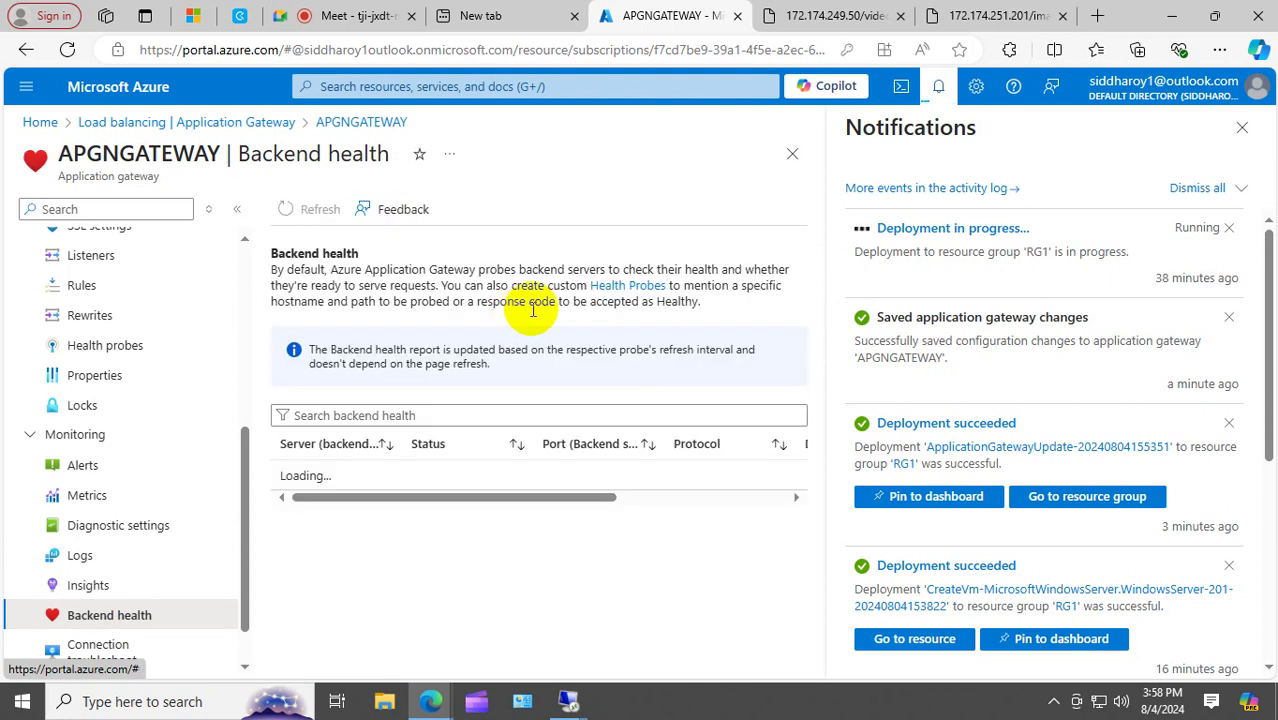
# Copy the gateway's frontend public IP 135.237.115.204 from its Overview page.
pyautogui.click(1241, 128)
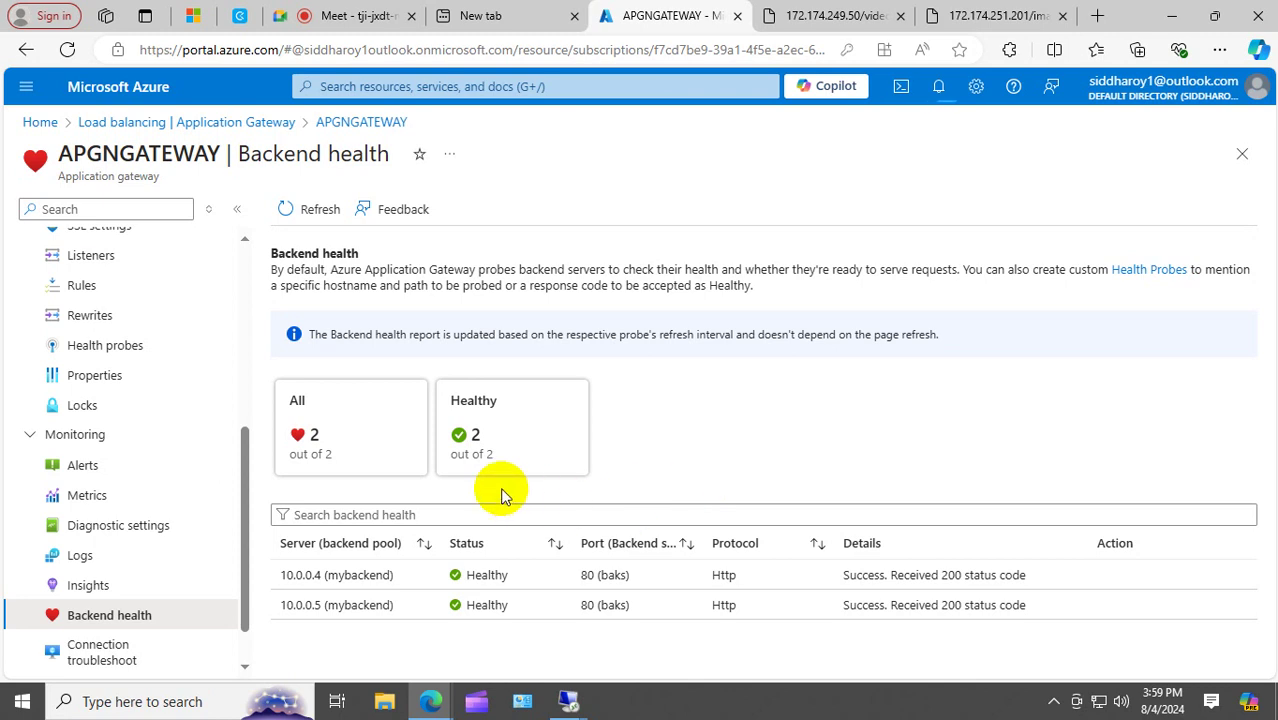
pyautogui.moveTo(244, 552); pyautogui.dragTo(275, 314)
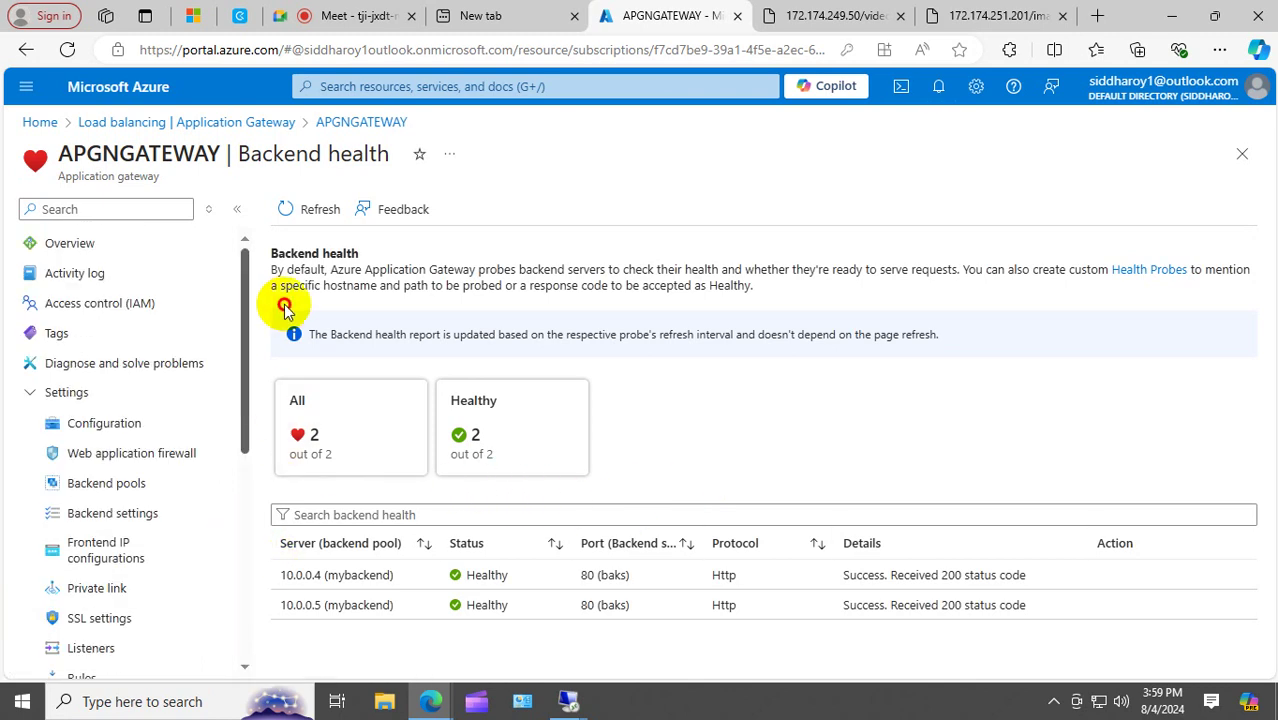
pyautogui.click(80, 246)
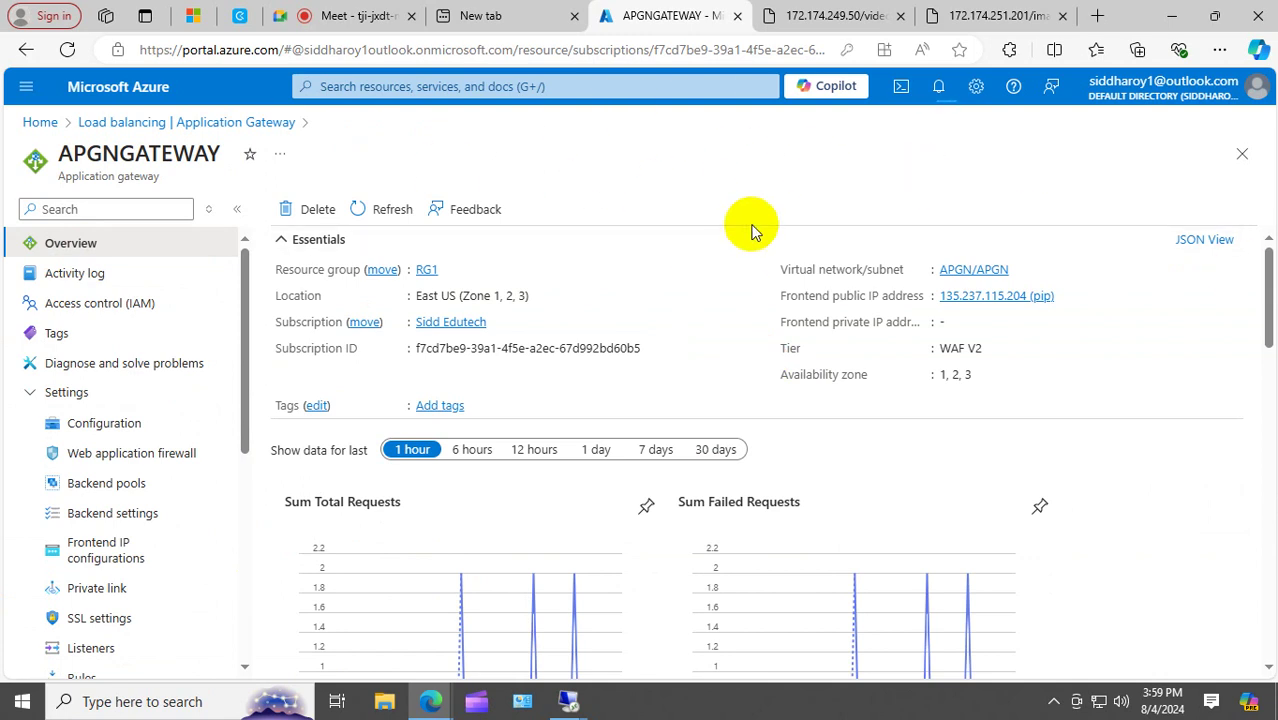
pyautogui.click(1067, 296)
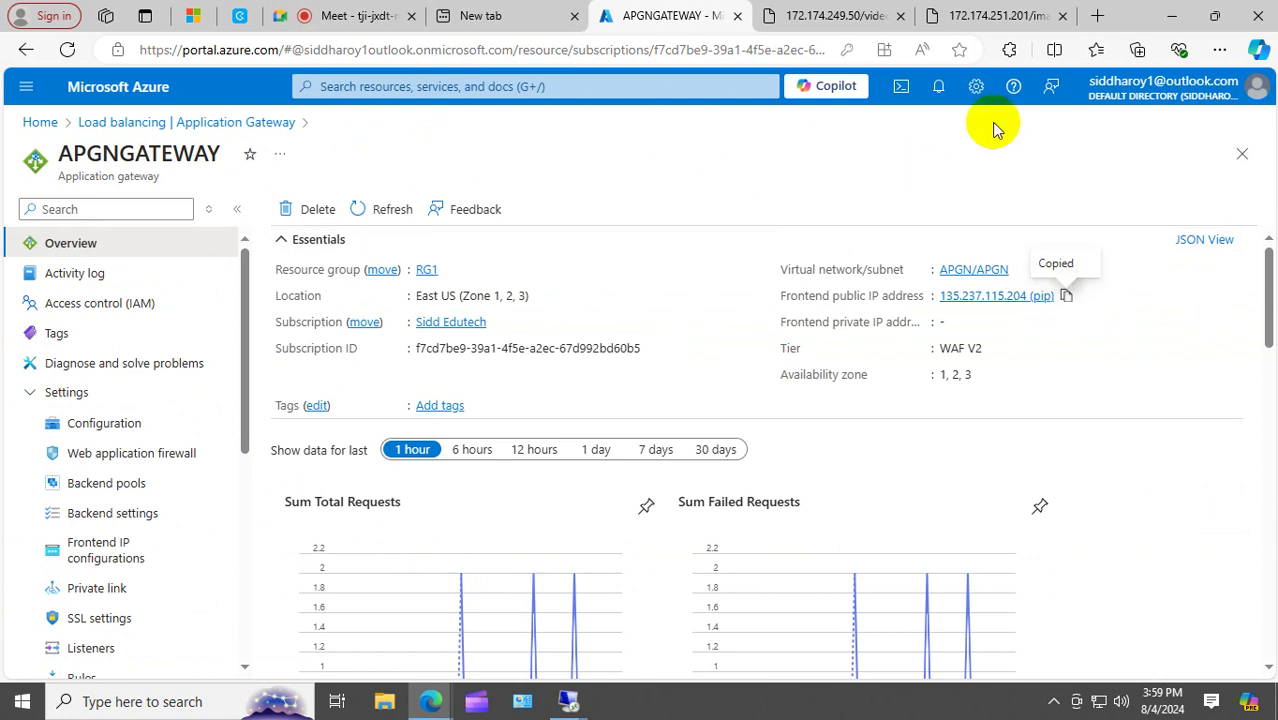
# Close the 172.174.249.50 and 172.174.251.201 tabs and open a new browser tab.
pyautogui.click(899, 16)
pyautogui.click(899, 16)
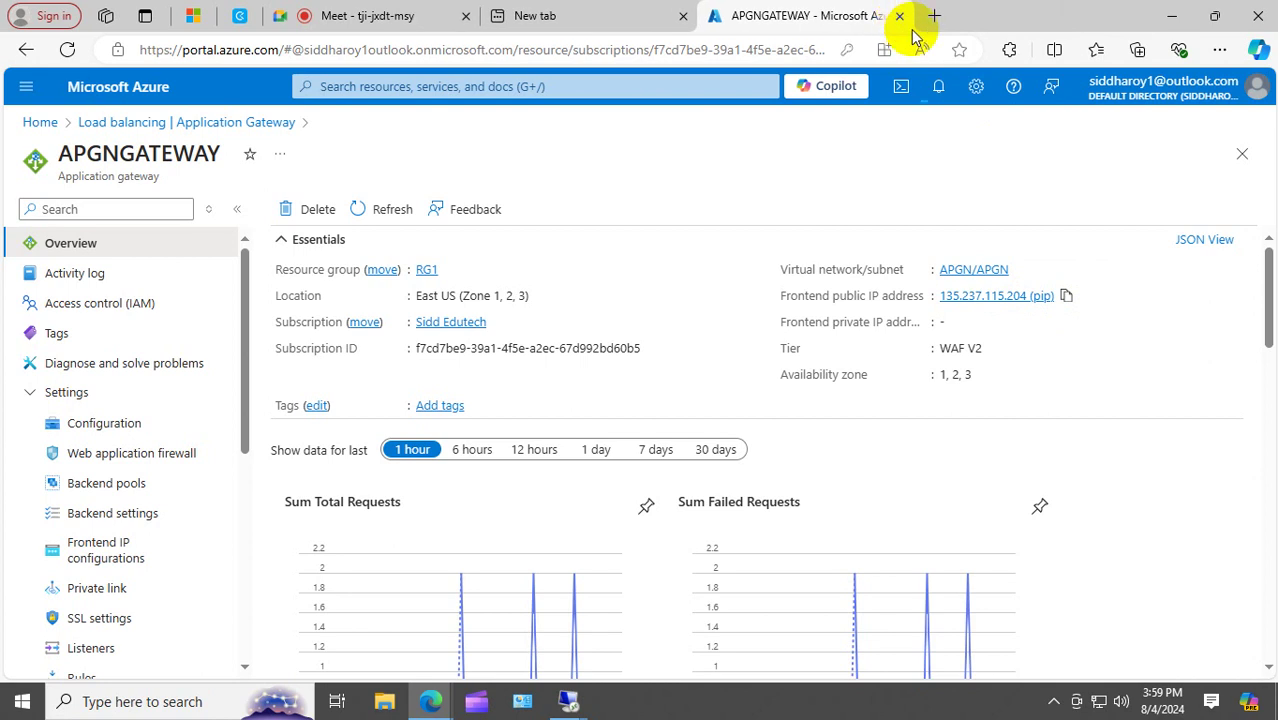
pyautogui.click(934, 16)
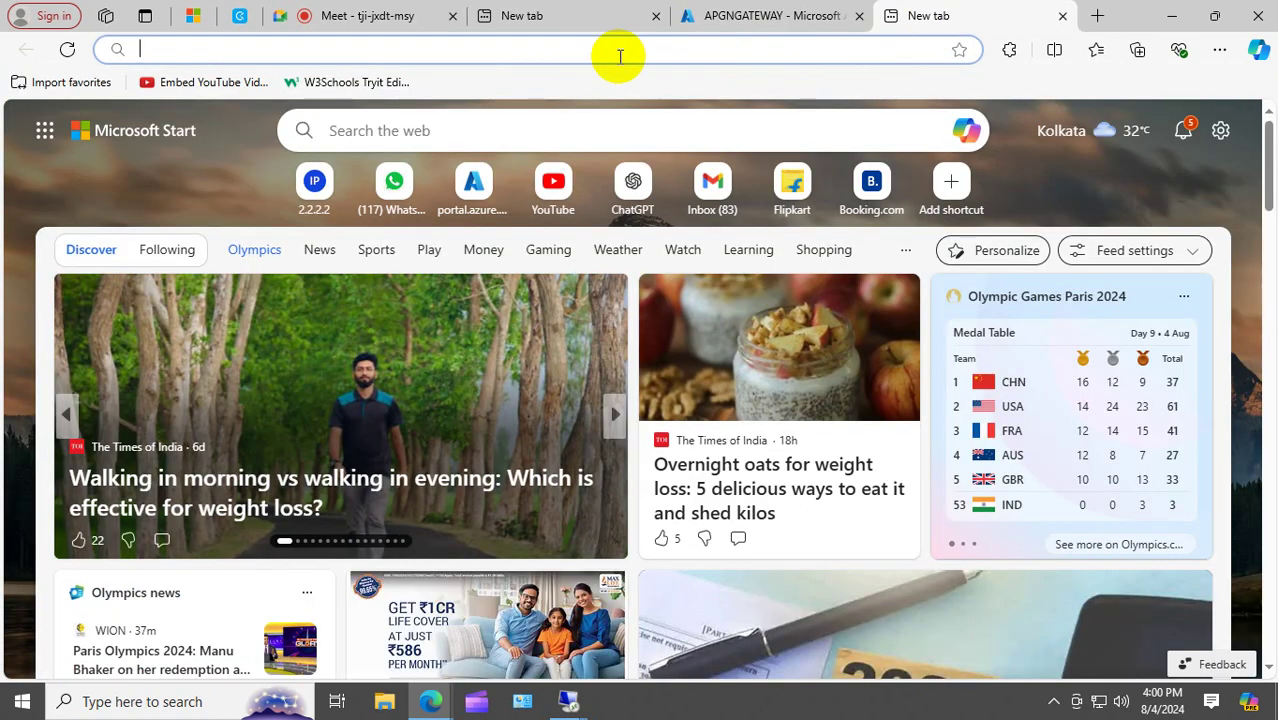
pyautogui.hotkey('ctrl', 'v')
pyautogui.press('BackSpace')
pyautogui.press('BackSpace')
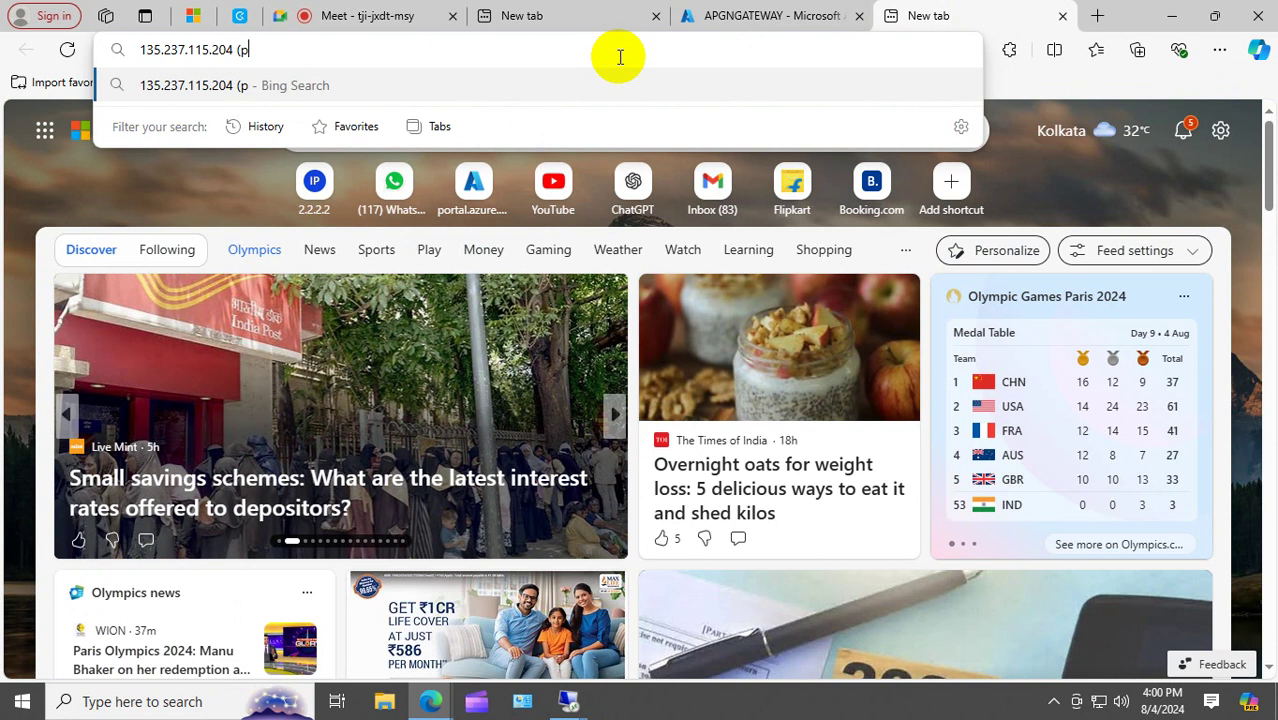
pyautogui.press('BackSpace')
pyautogui.press('BackSpace')
pyautogui.press('BackSpace')
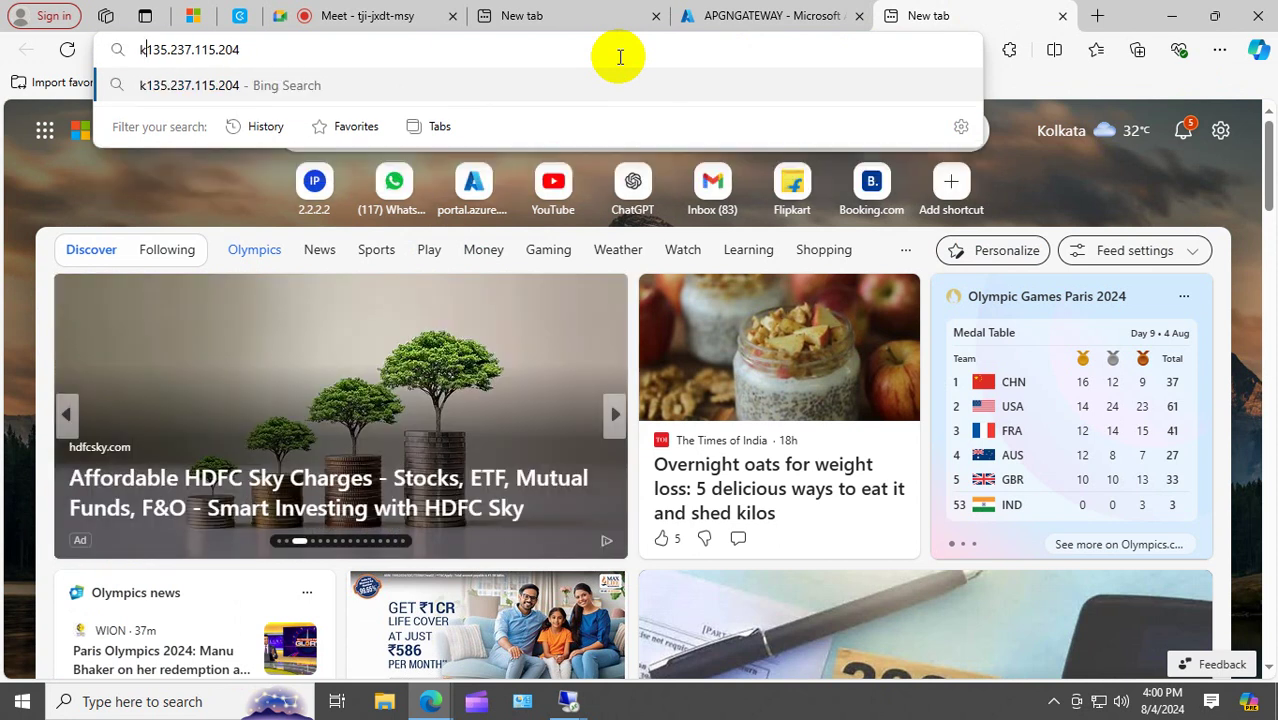
pyautogui.press('Home')
pyautogui.write('http')
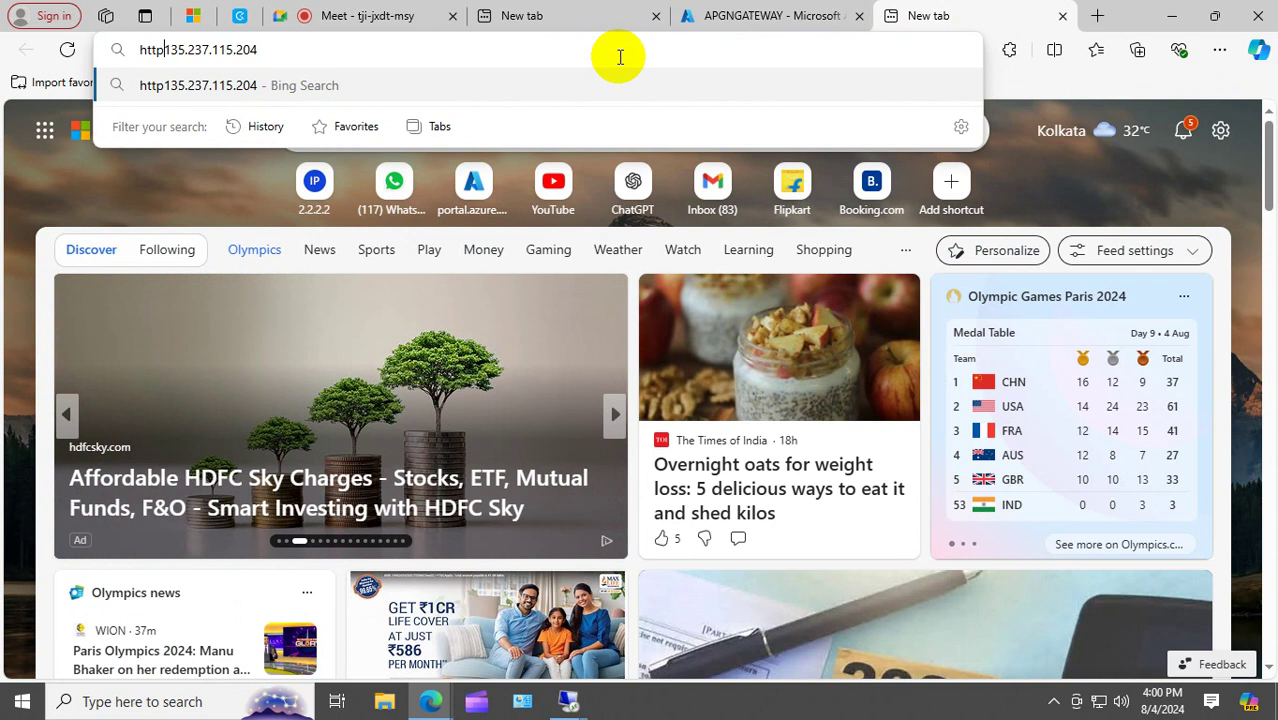
pyautogui.write('://')
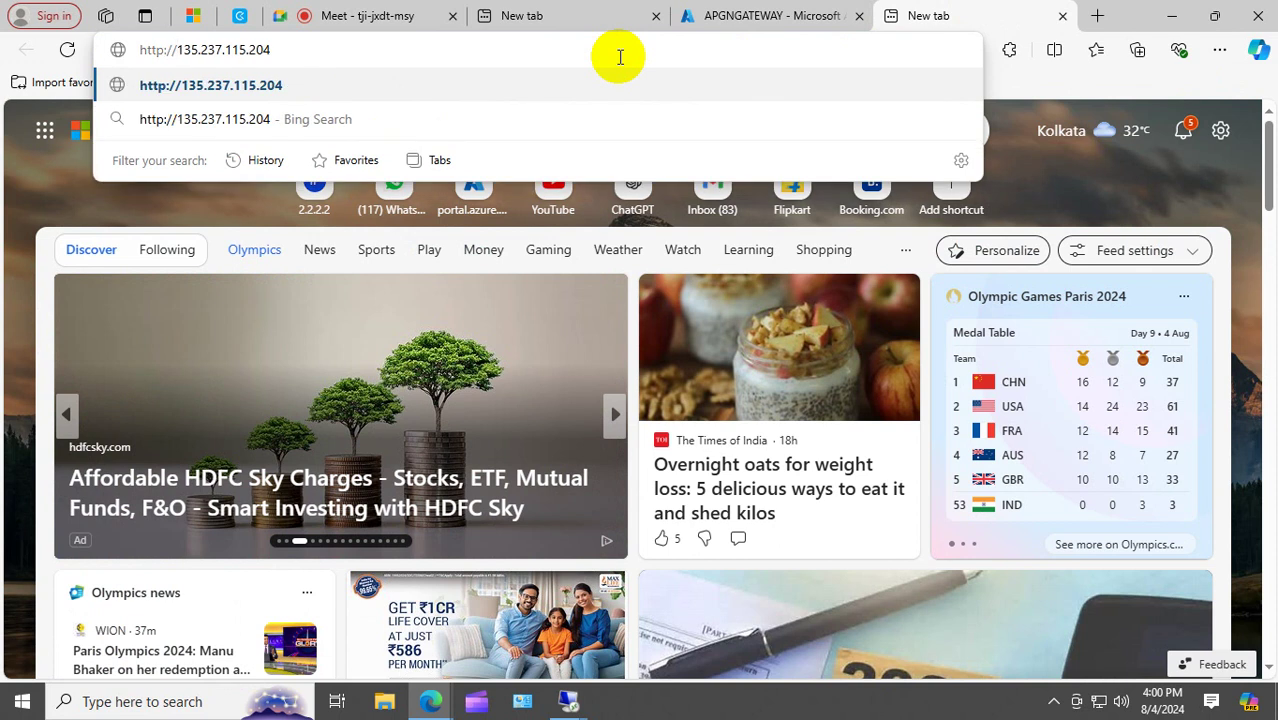
pyautogui.press('Return')
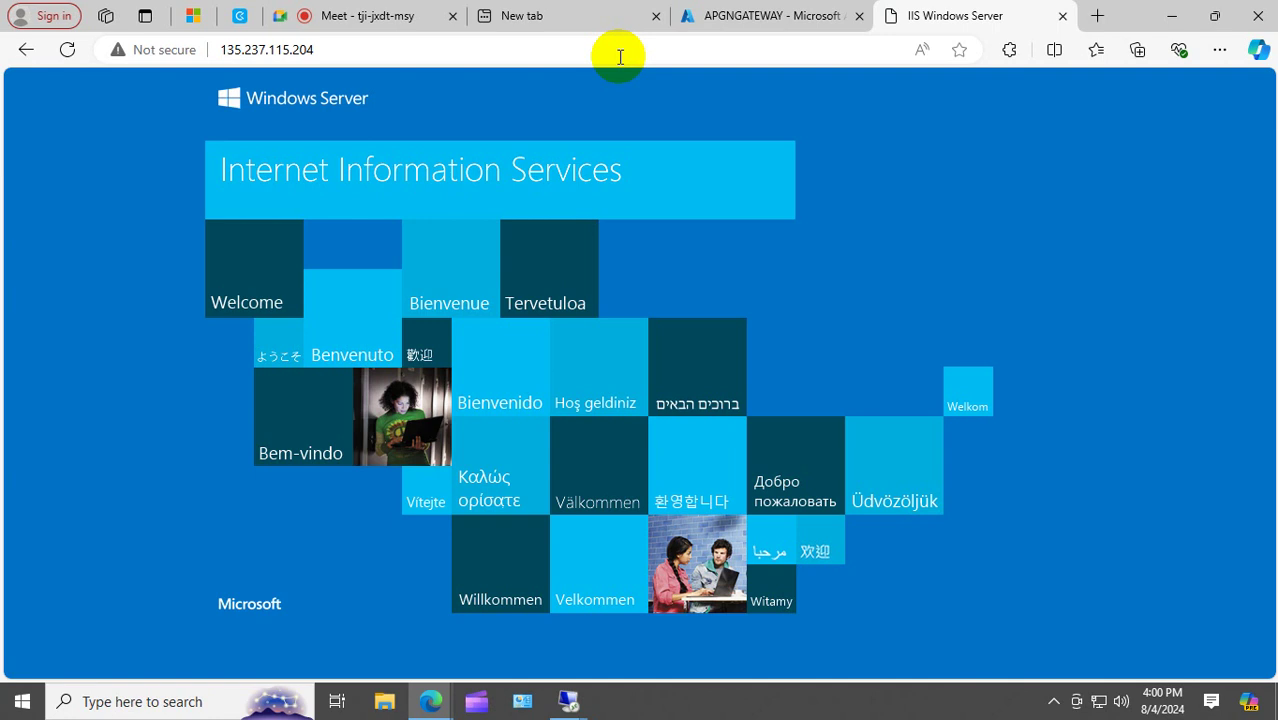
# Try 135.237.115.204/video/video.htm, which returns a 404 error.
pyautogui.click(429, 49)
pyautogui.click(429, 49)
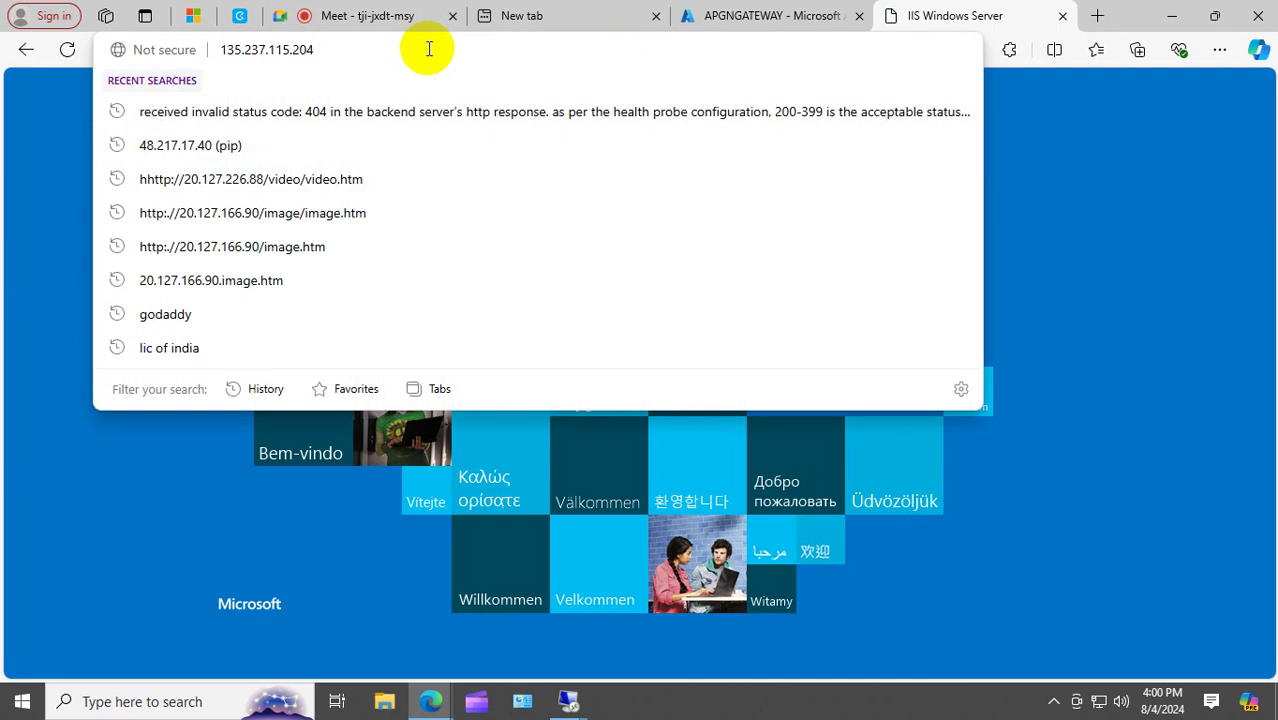
pyautogui.write('/video')
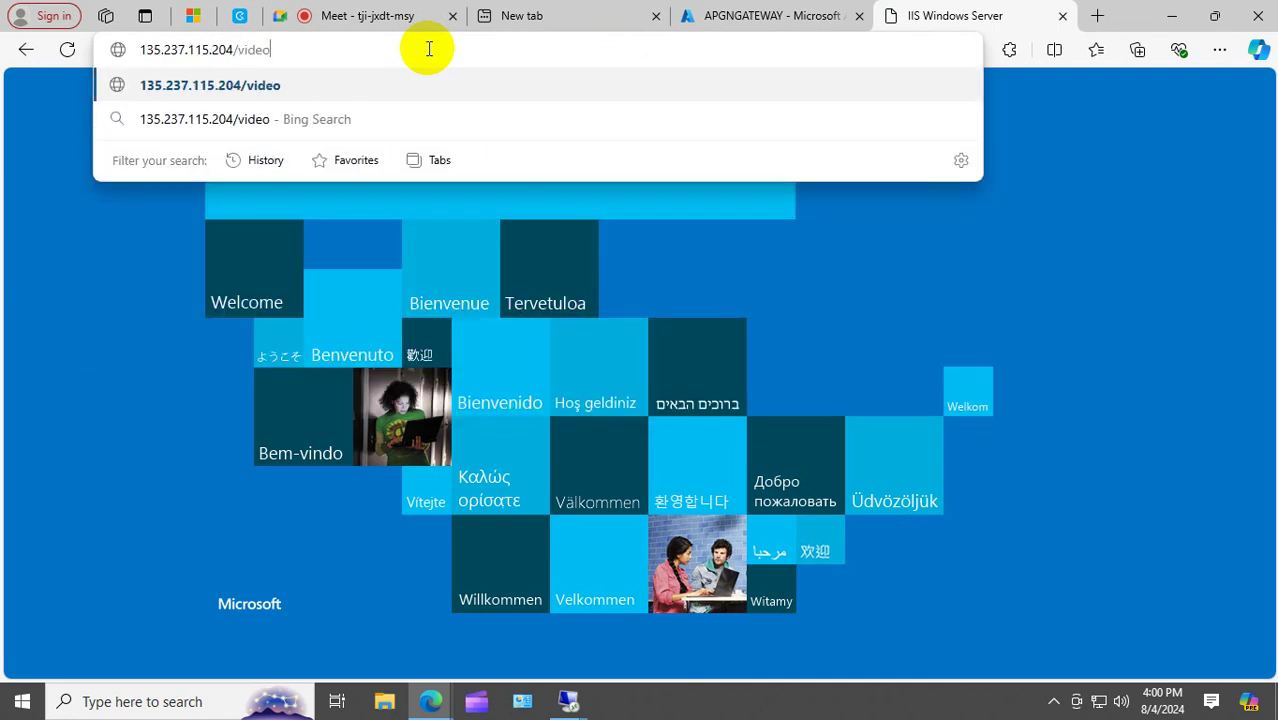
pyautogui.write('.')
pyautogui.press('BackSpace')
pyautogui.write('/')
pyautogui.write('vi')
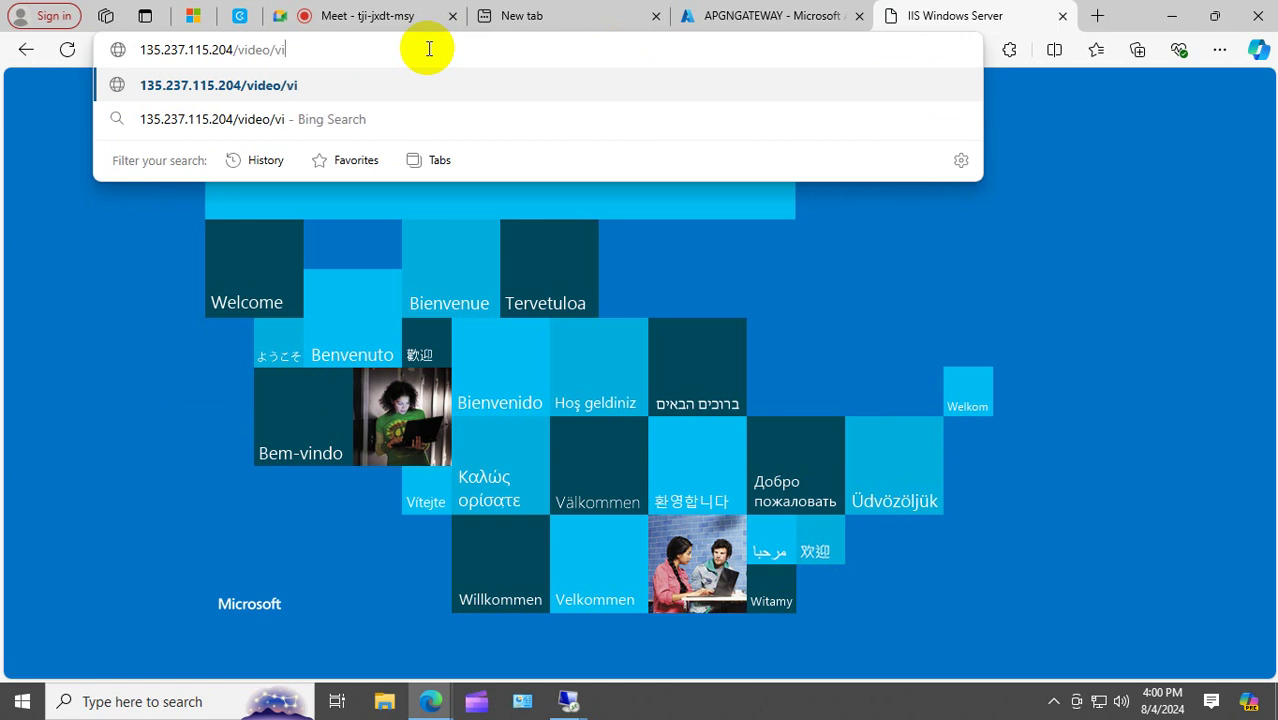
pyautogui.write('deo.htm')
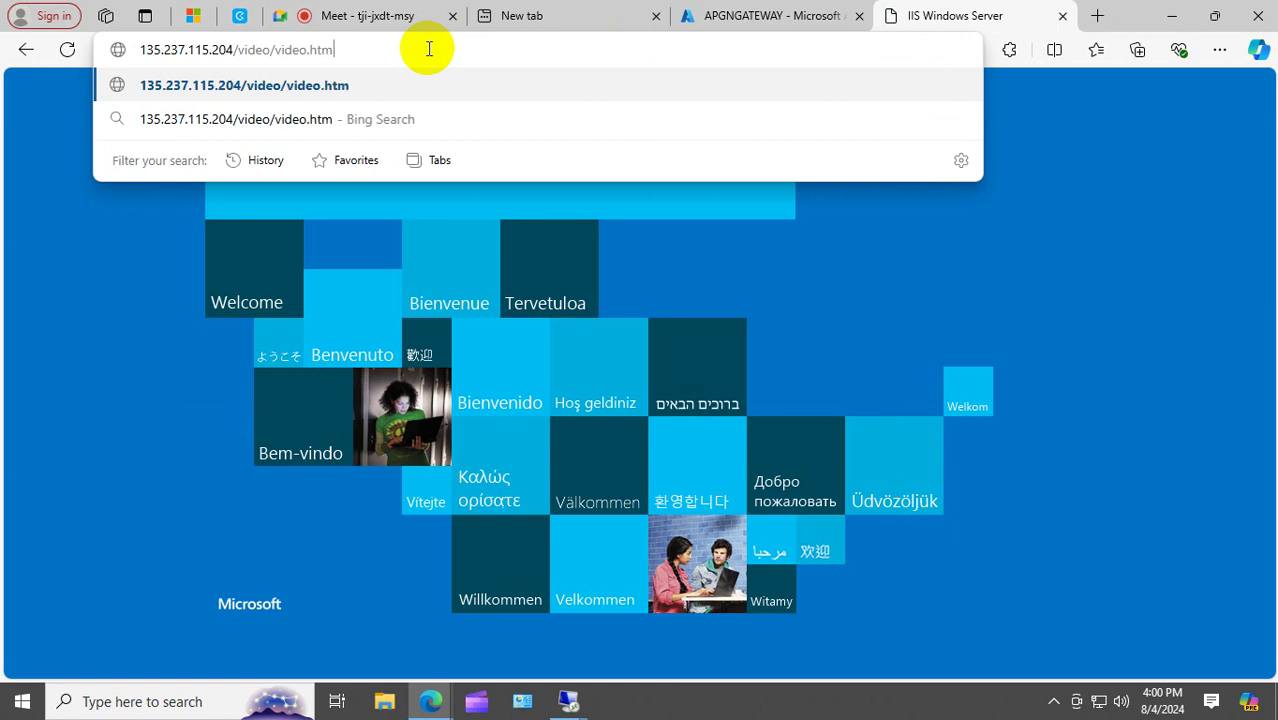
pyautogui.press('Return')
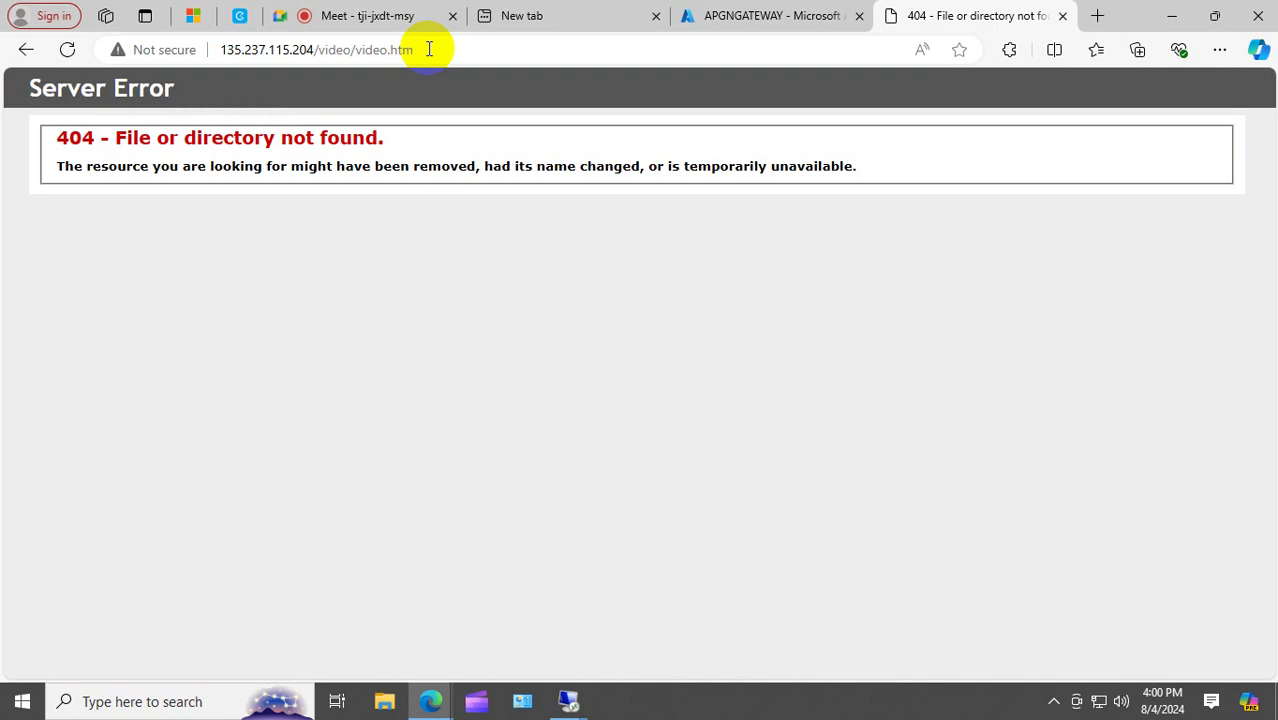
# Try 135.237.115.204/image/image.htm, also a 404, then return to the APGNGATEWAY portal tab.
pyautogui.click(429, 49)
pyautogui.click(390, 49)
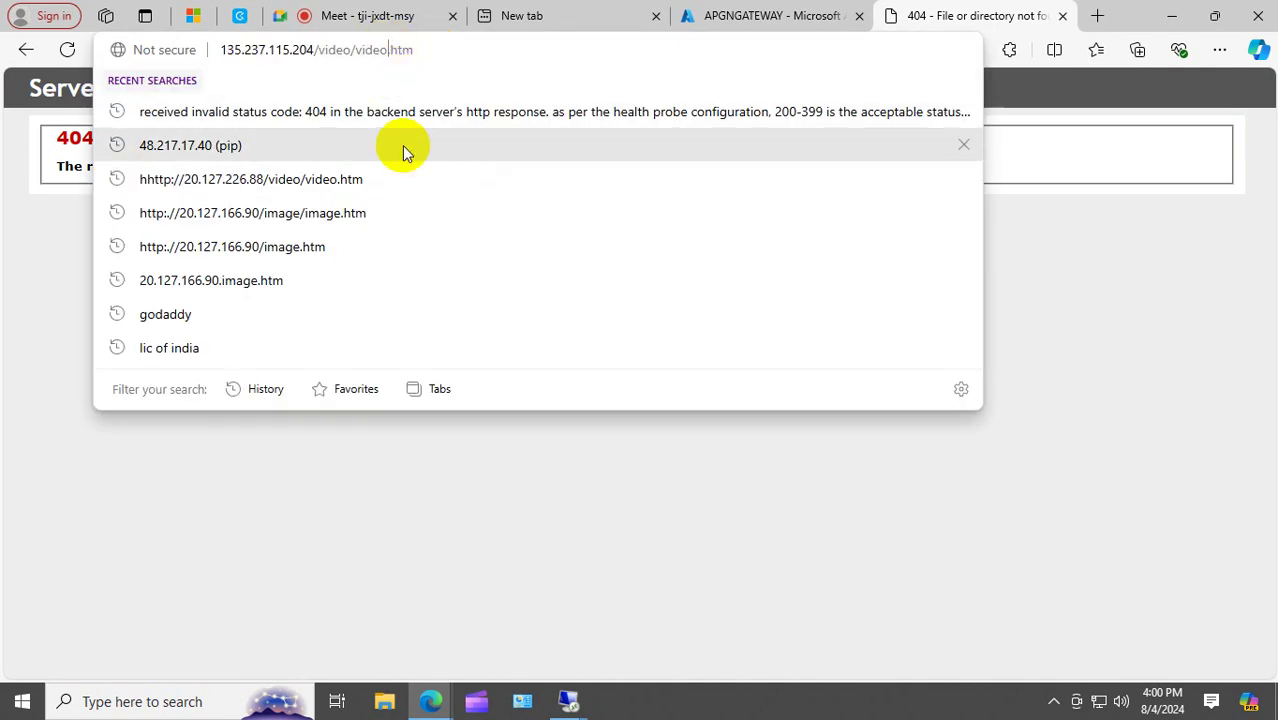
pyautogui.press('BackSpace')
pyautogui.press('BackSpace')
pyautogui.press('BackSpace')
pyautogui.press('BackSpace')
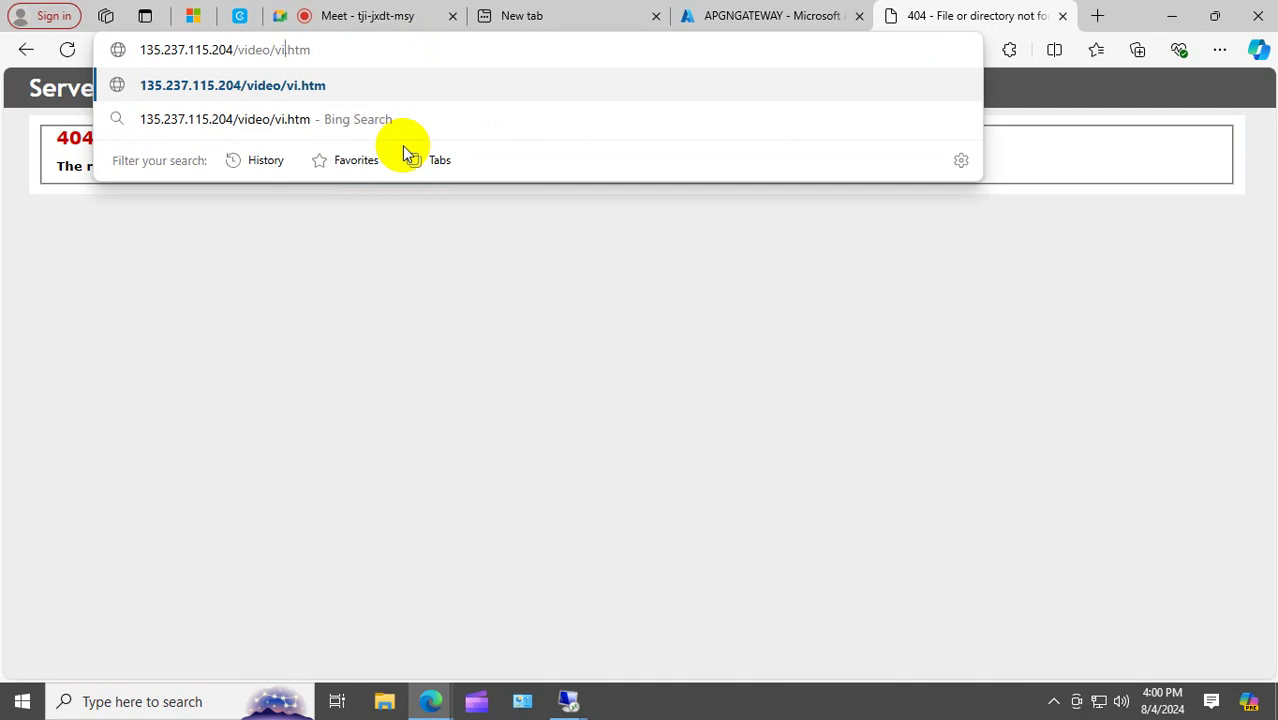
pyautogui.press('BackSpace')
pyautogui.write('image')
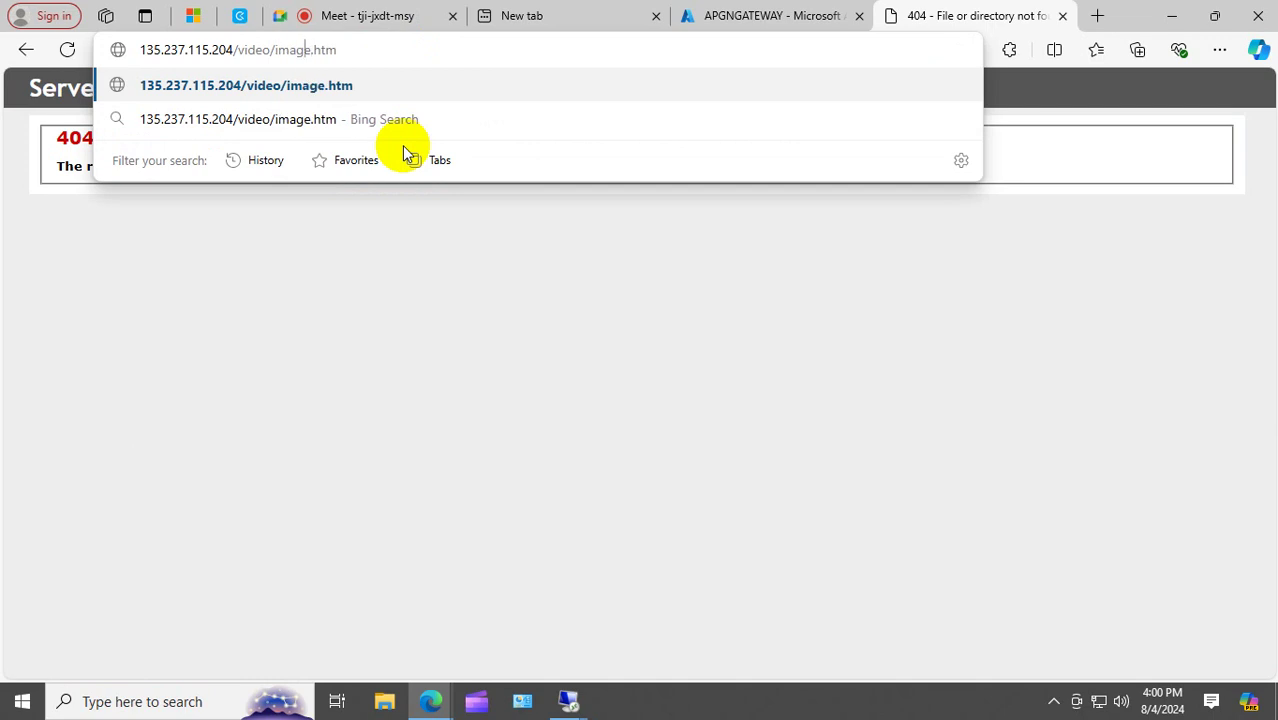
pyautogui.press('Left')
pyautogui.press('Left')
pyautogui.press('BackSpace')
pyautogui.press('BackSpace')
pyautogui.press('BackSpace')
pyautogui.press('BackSpace')
pyautogui.press('BackSpace')
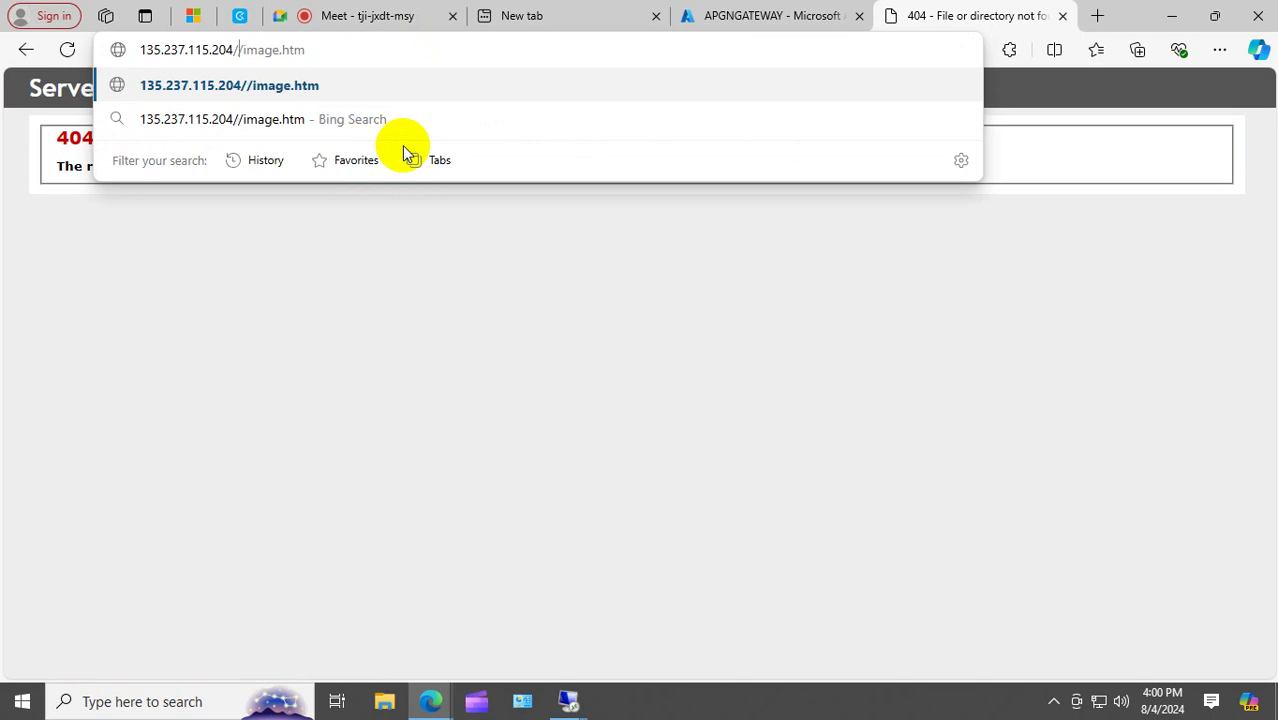
pyautogui.write('image')
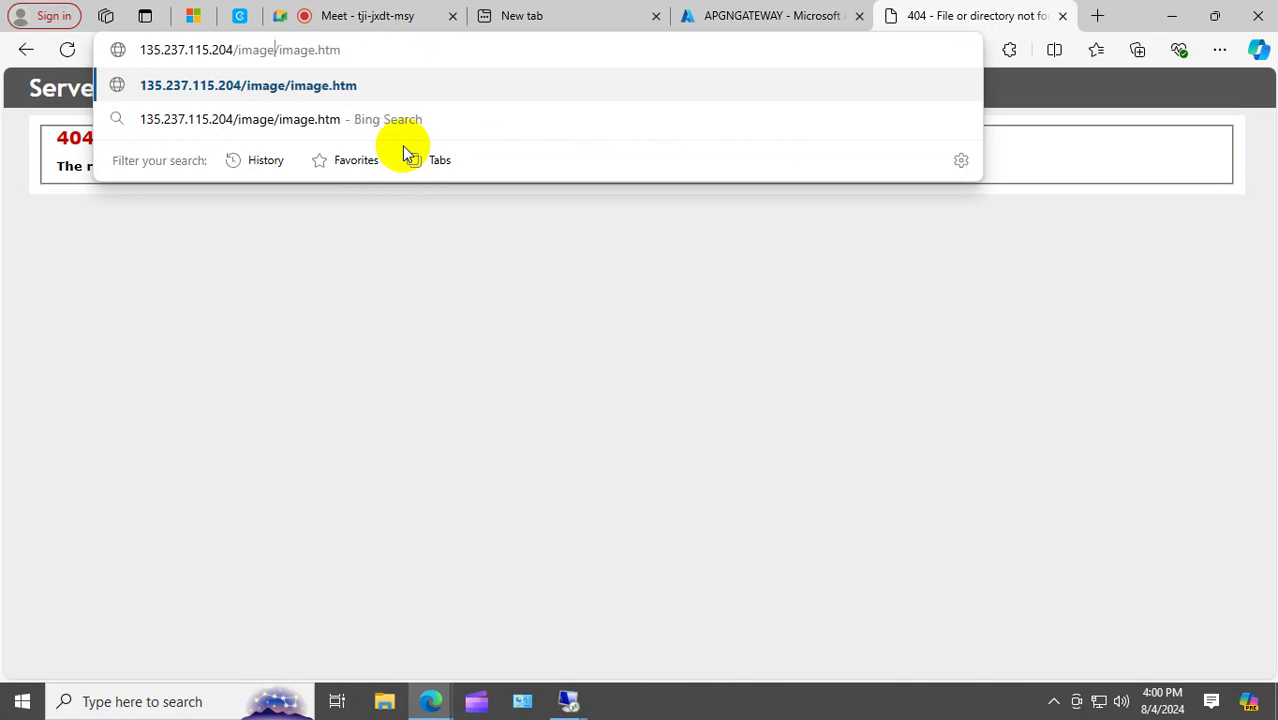
pyautogui.press('Return')
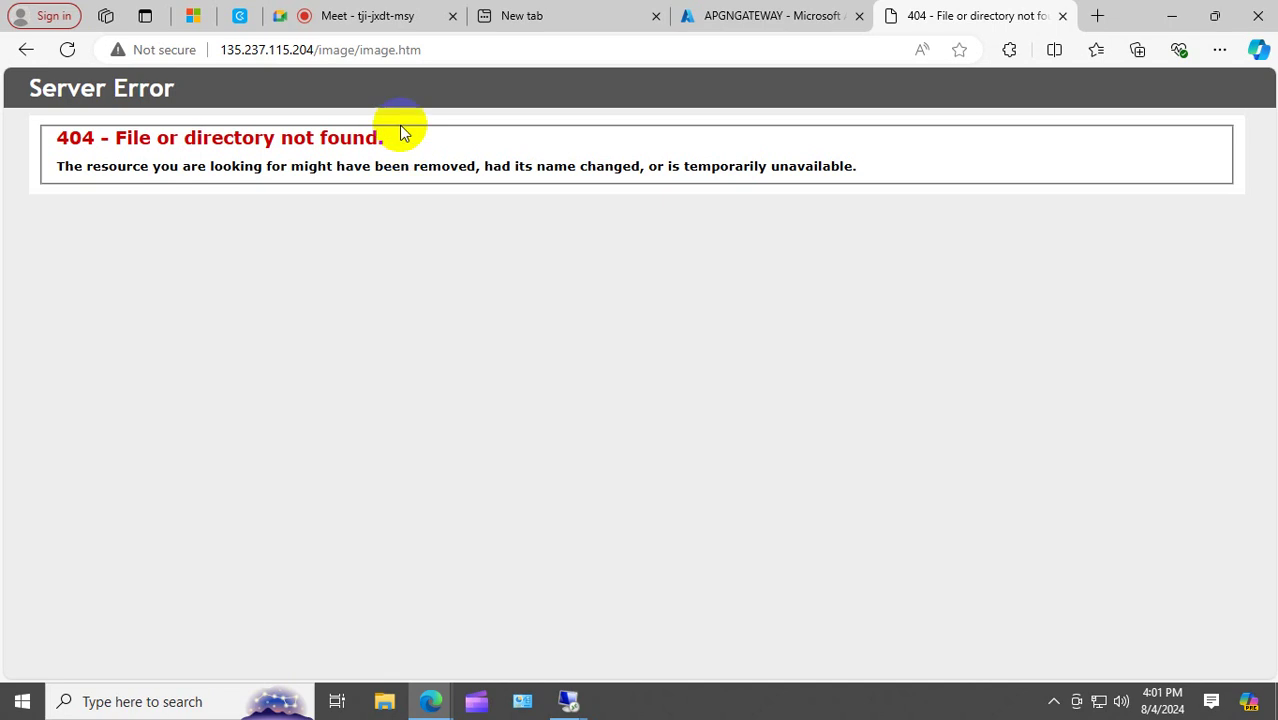
pyautogui.click(815, 17)
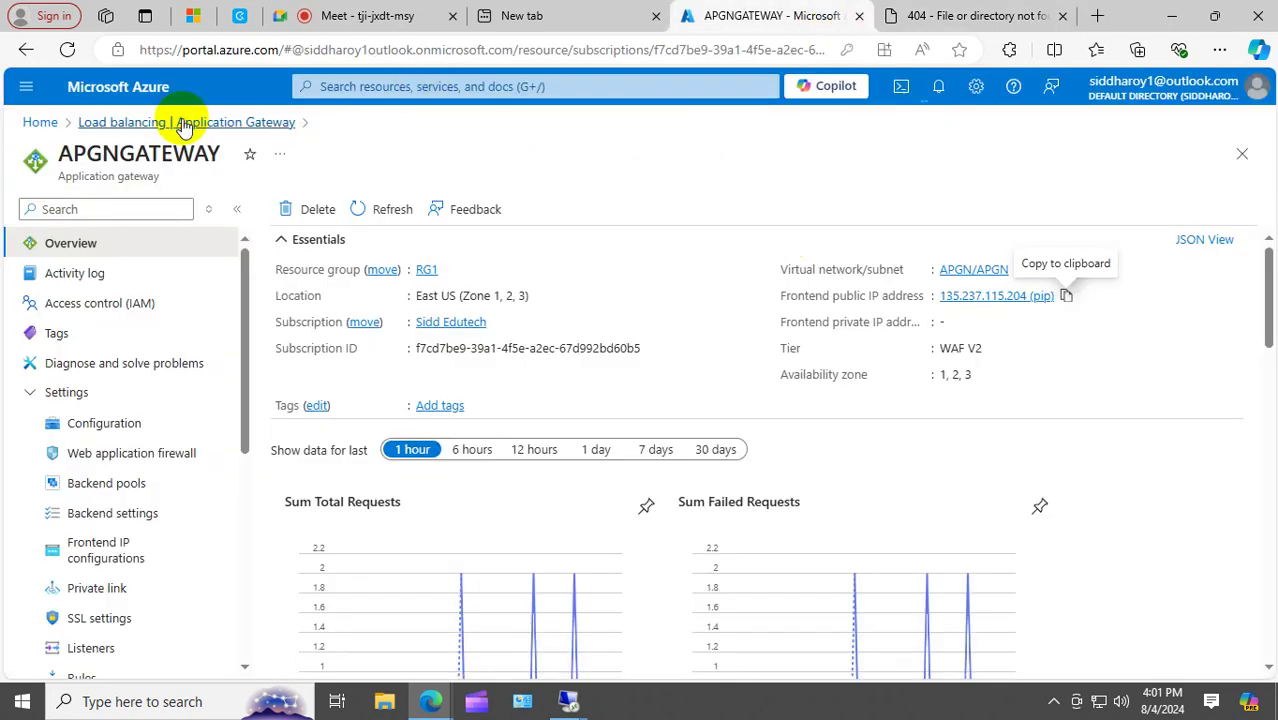
# Change Image-nsg's HTTP inbound rule priority from 320 to 200 and save.
pyautogui.click(40, 122)
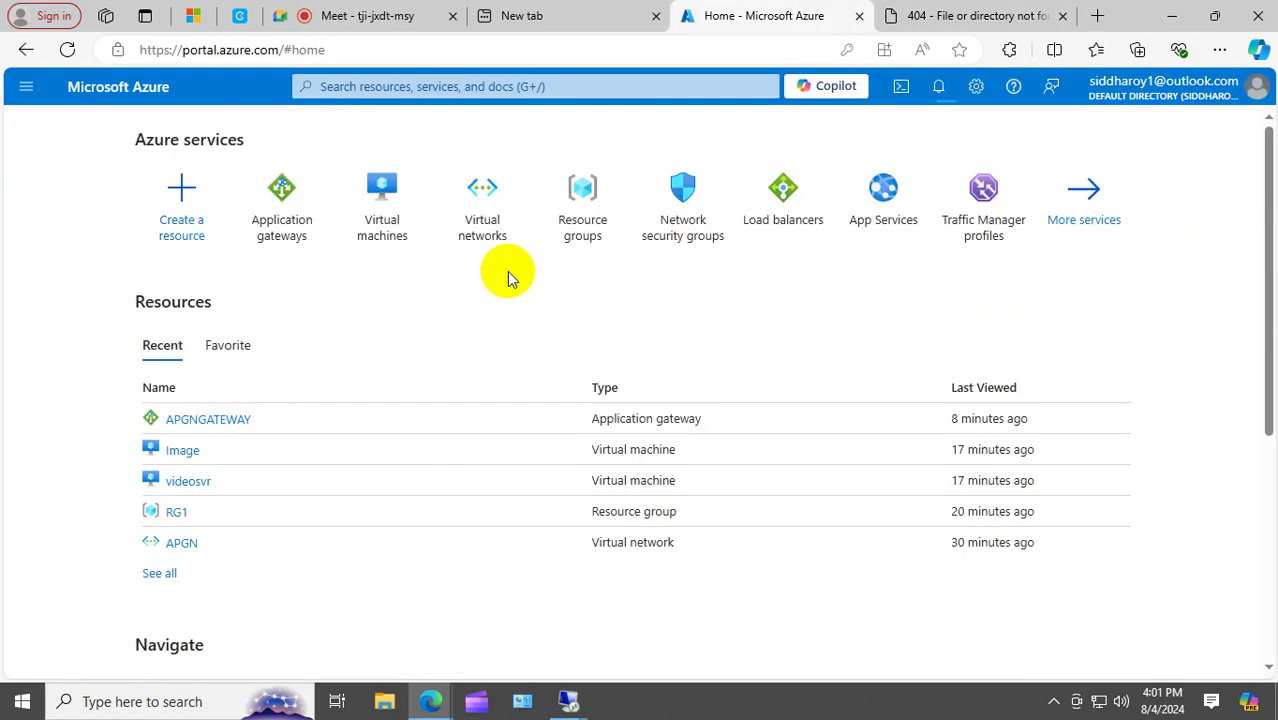
pyautogui.click(684, 232)
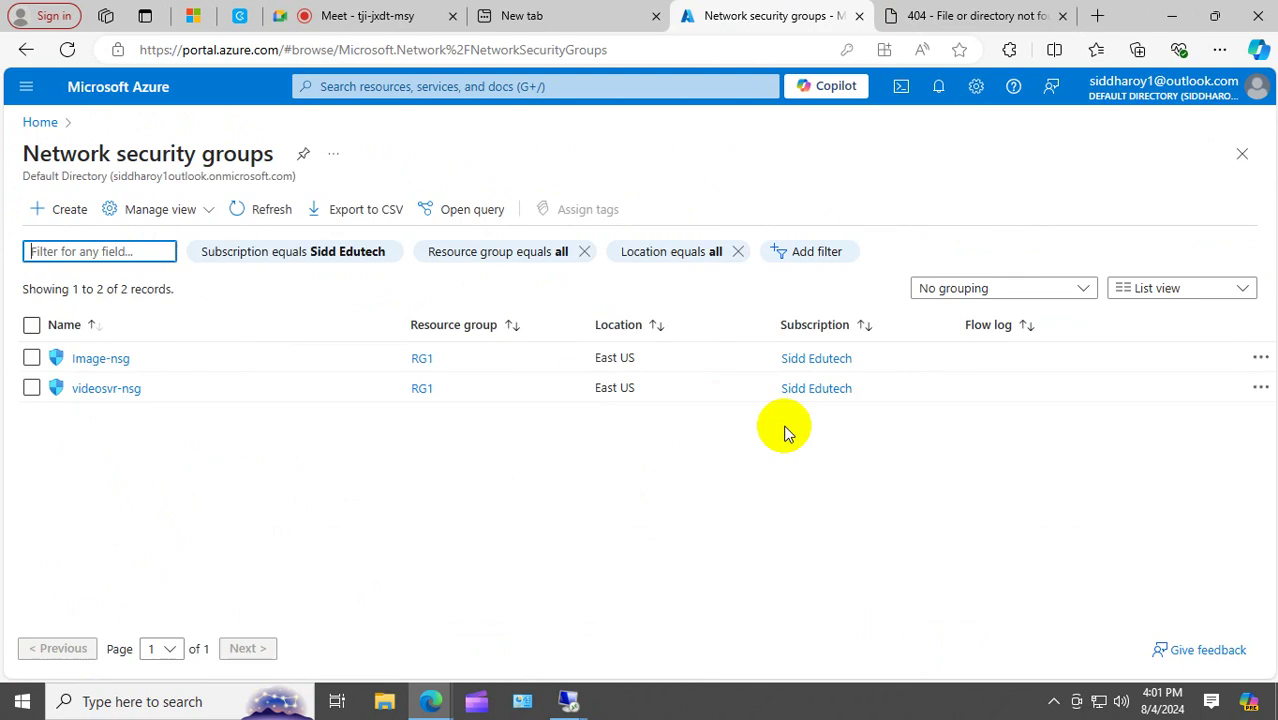
pyautogui.click(121, 360)
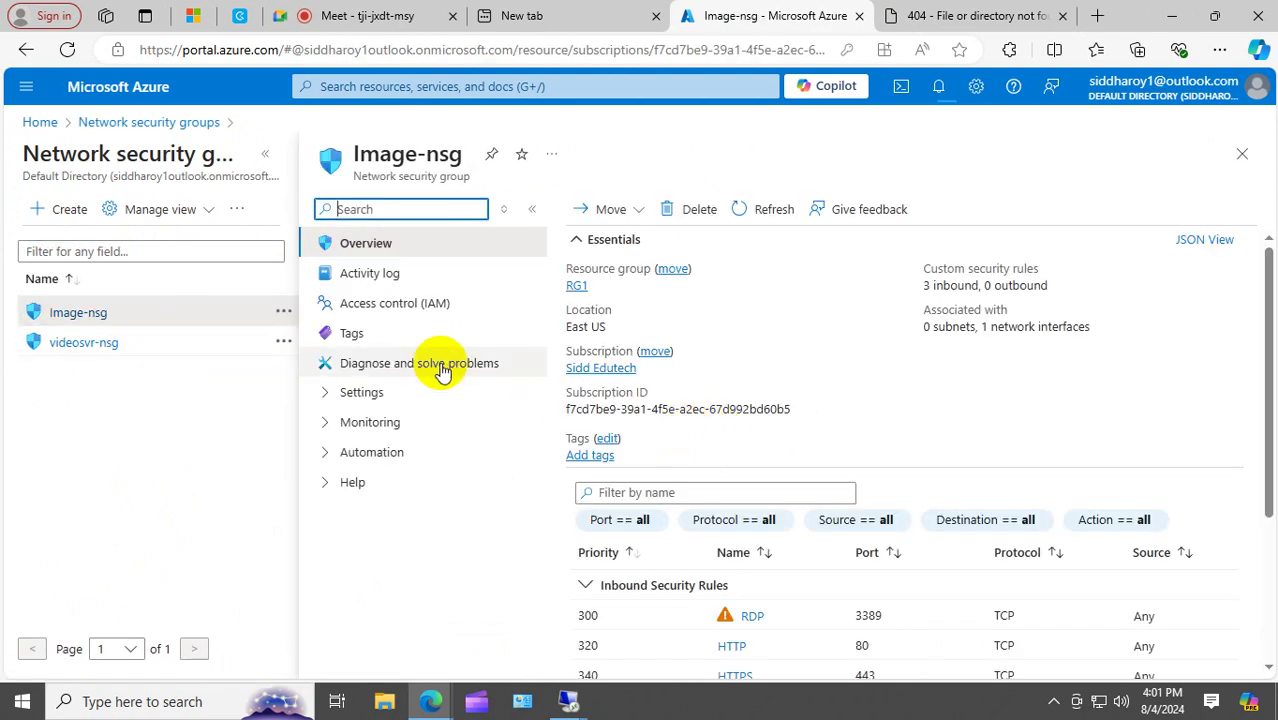
pyautogui.click(330, 424)
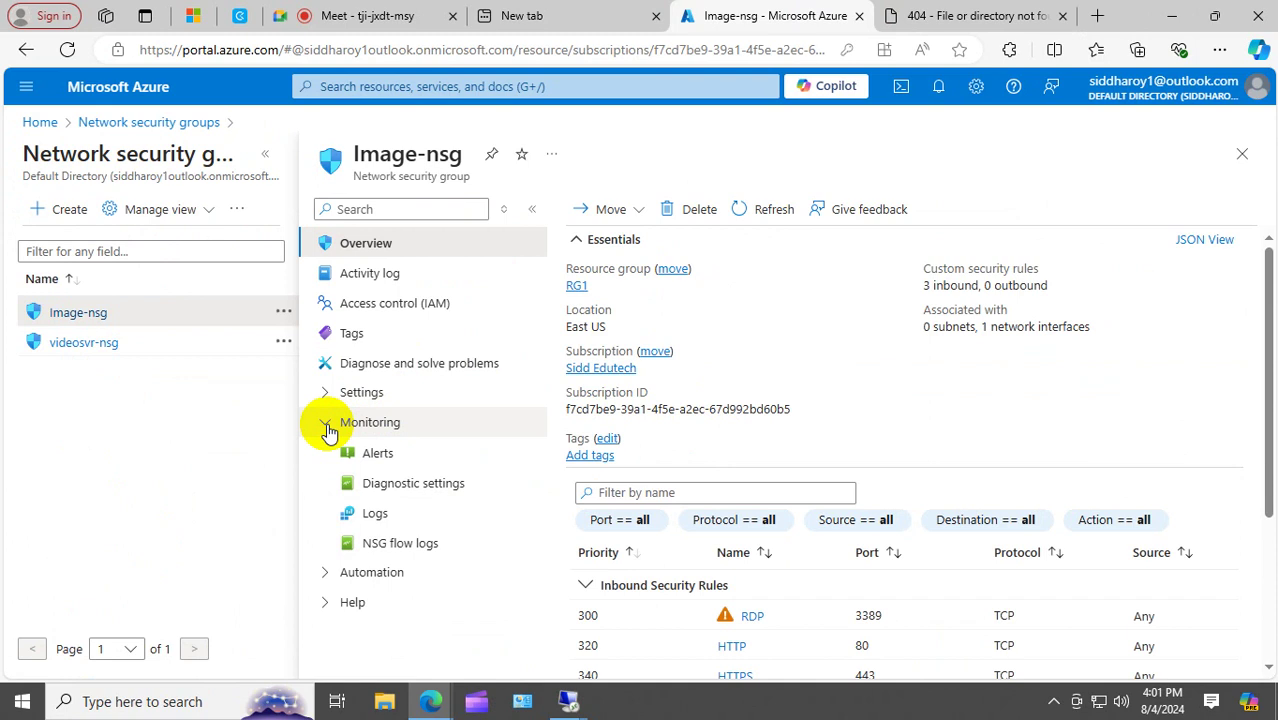
pyautogui.click(337, 392)
pyautogui.click(440, 425)
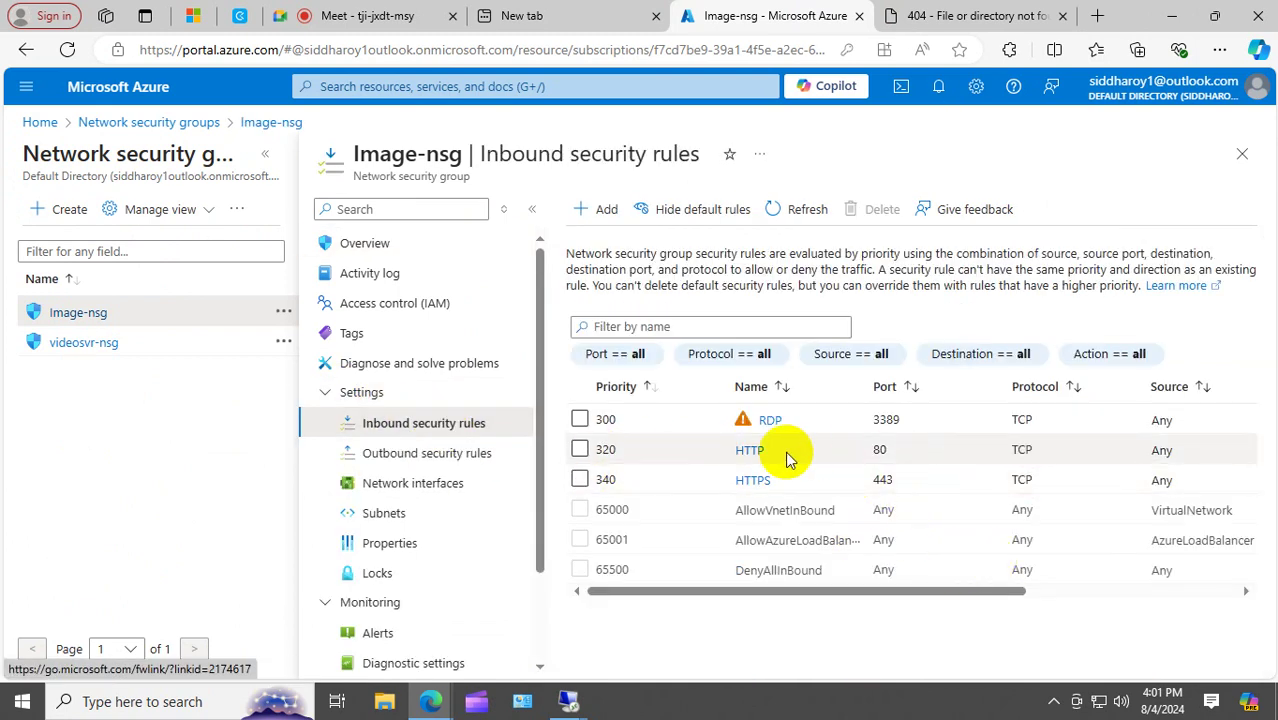
pyautogui.click(748, 452)
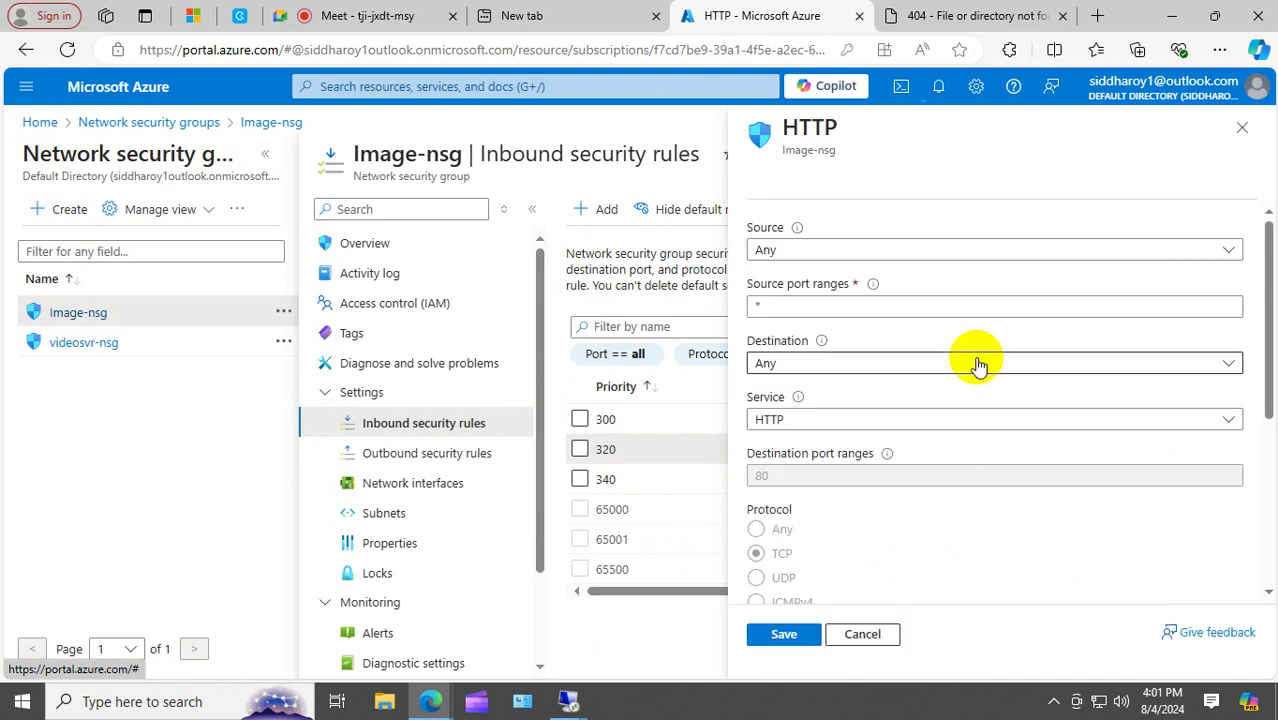
pyautogui.scroll(-5, 882, 406)
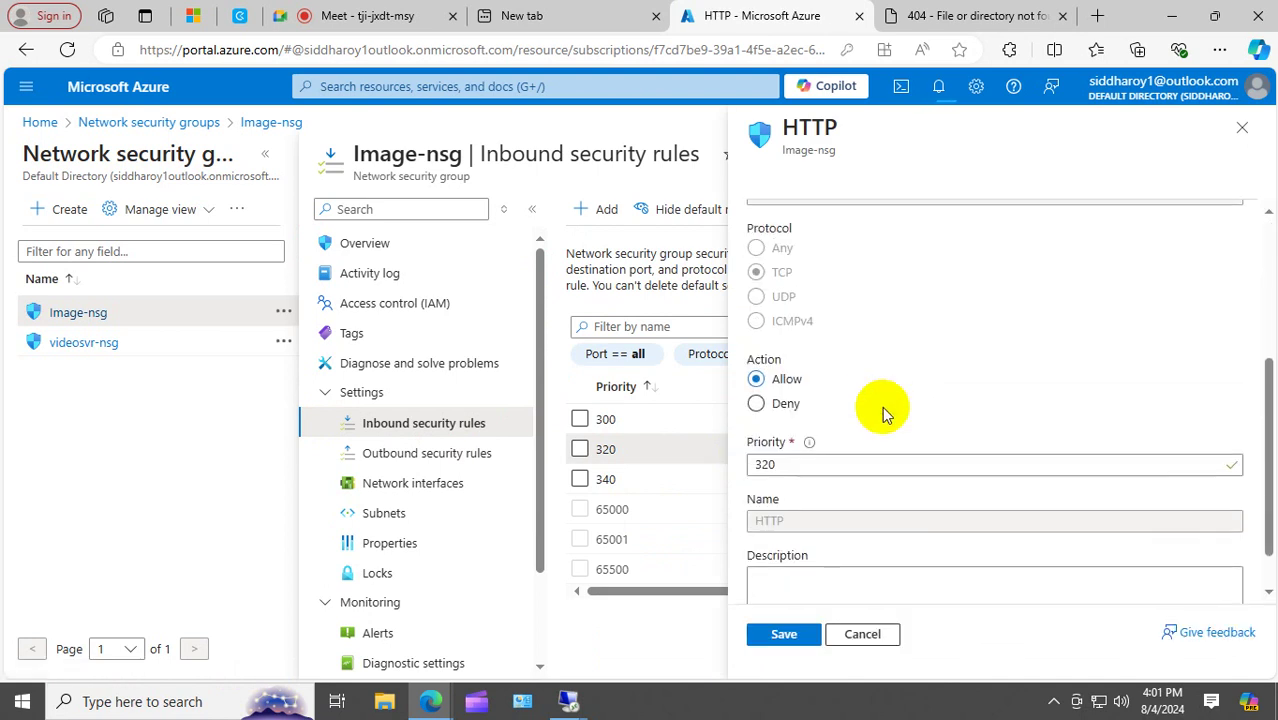
pyautogui.doubleClick(787, 467)
pyautogui.write('200')
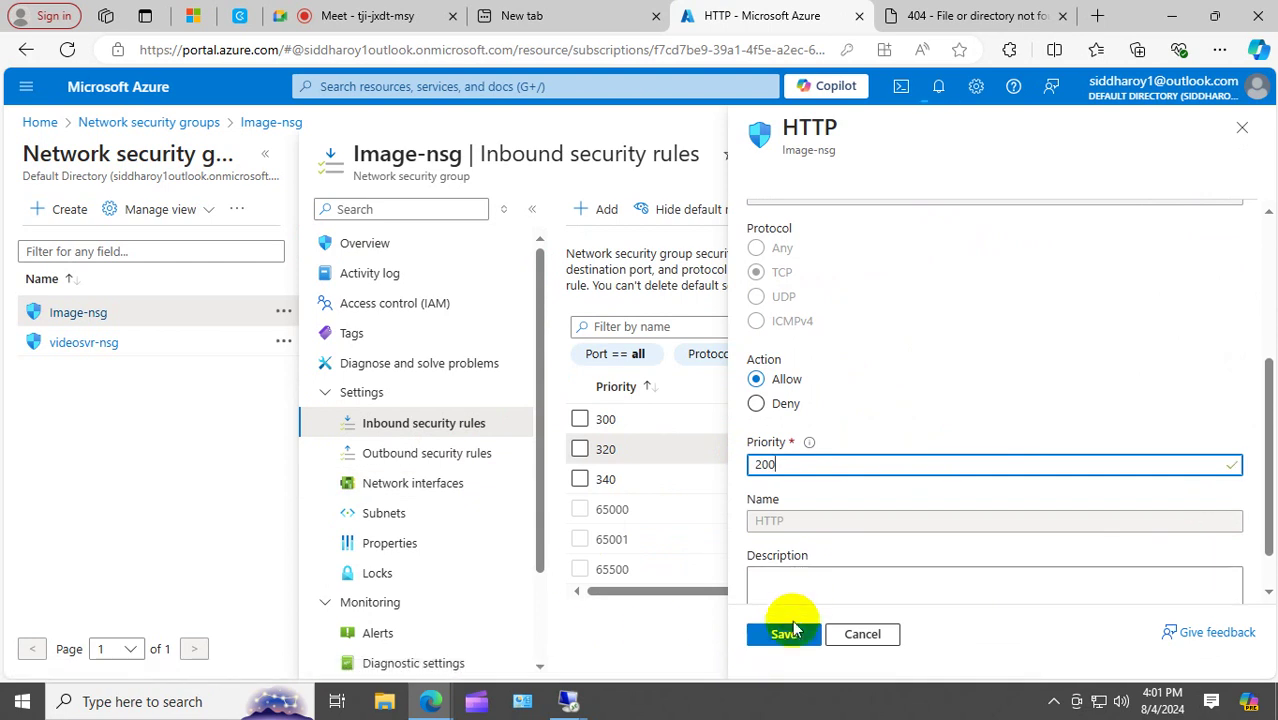
pyautogui.click(784, 636)
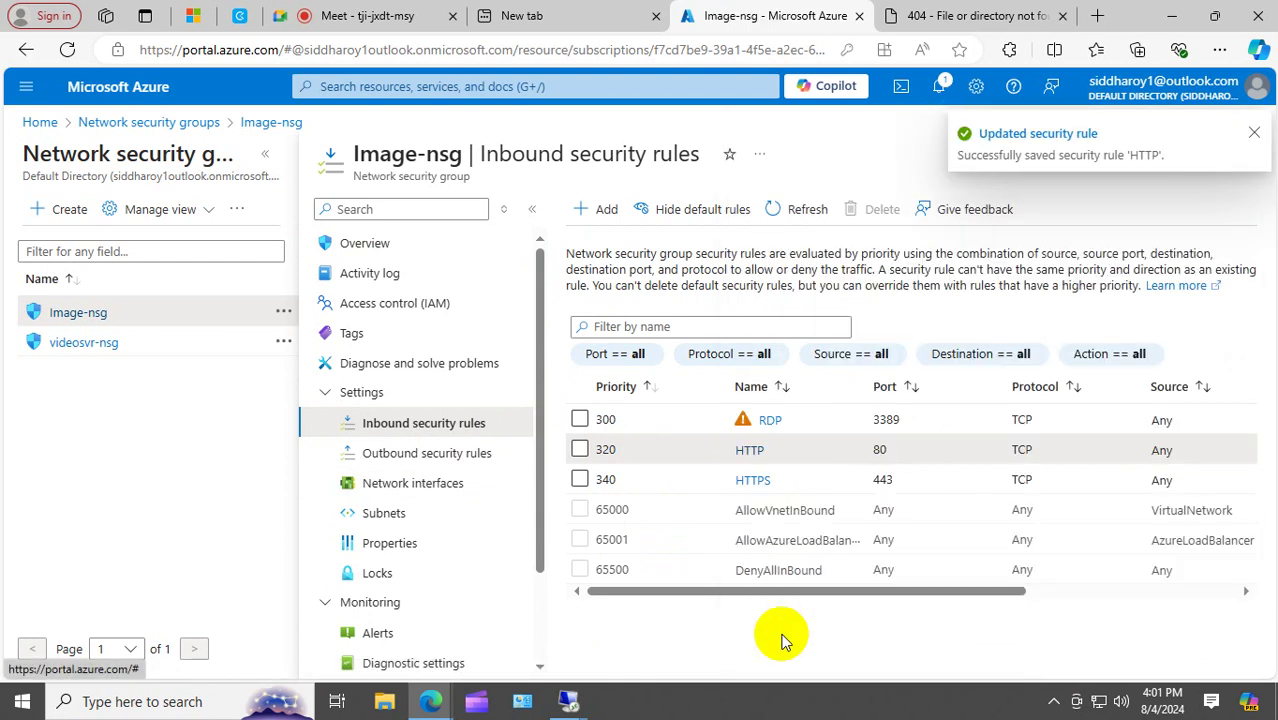
# Change videosvr-nsg's HTTP inbound rule priority from 320 to 200 and save.
pyautogui.click(85, 345)
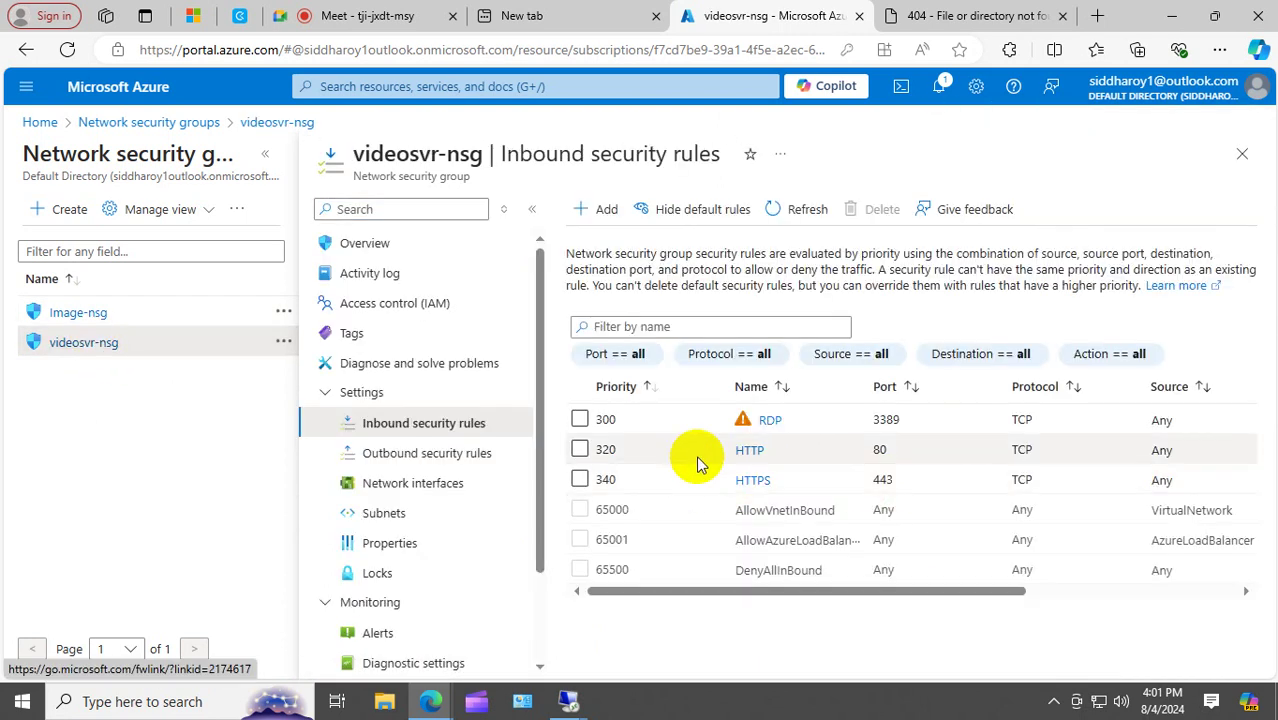
pyautogui.click(747, 450)
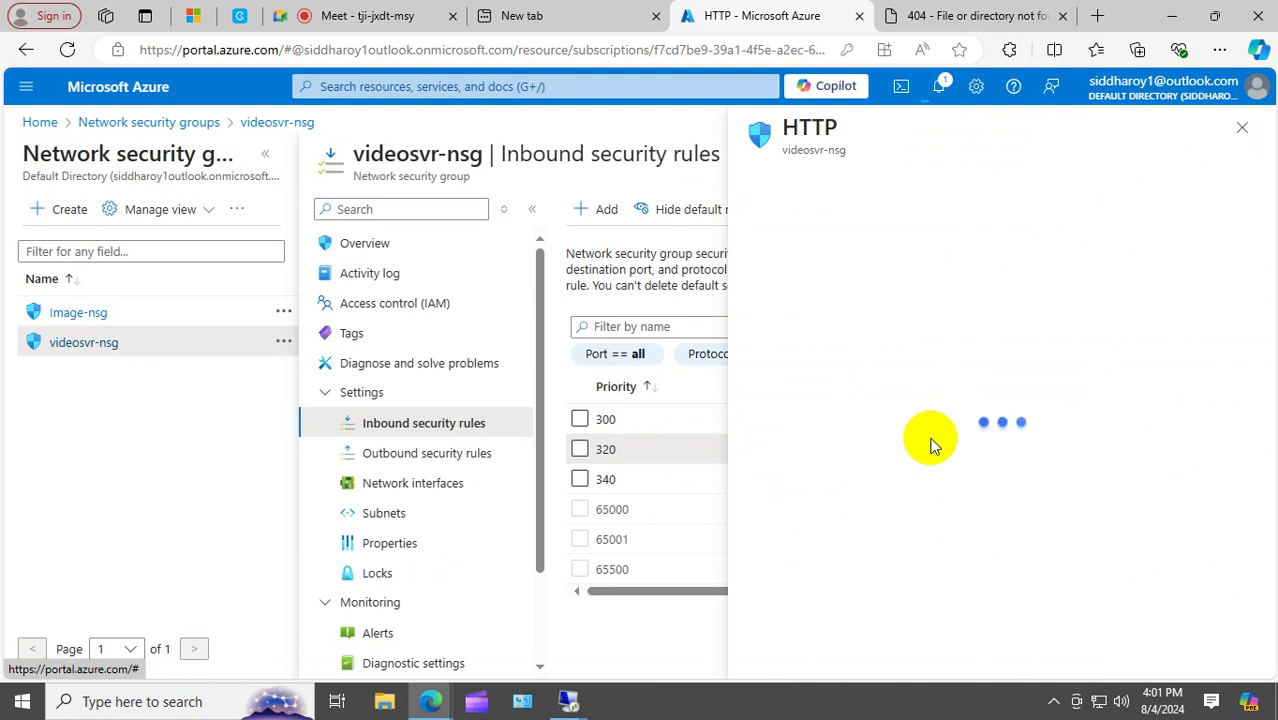
pyautogui.scroll(-3, 829, 478)
pyautogui.scroll(-1, 829, 478)
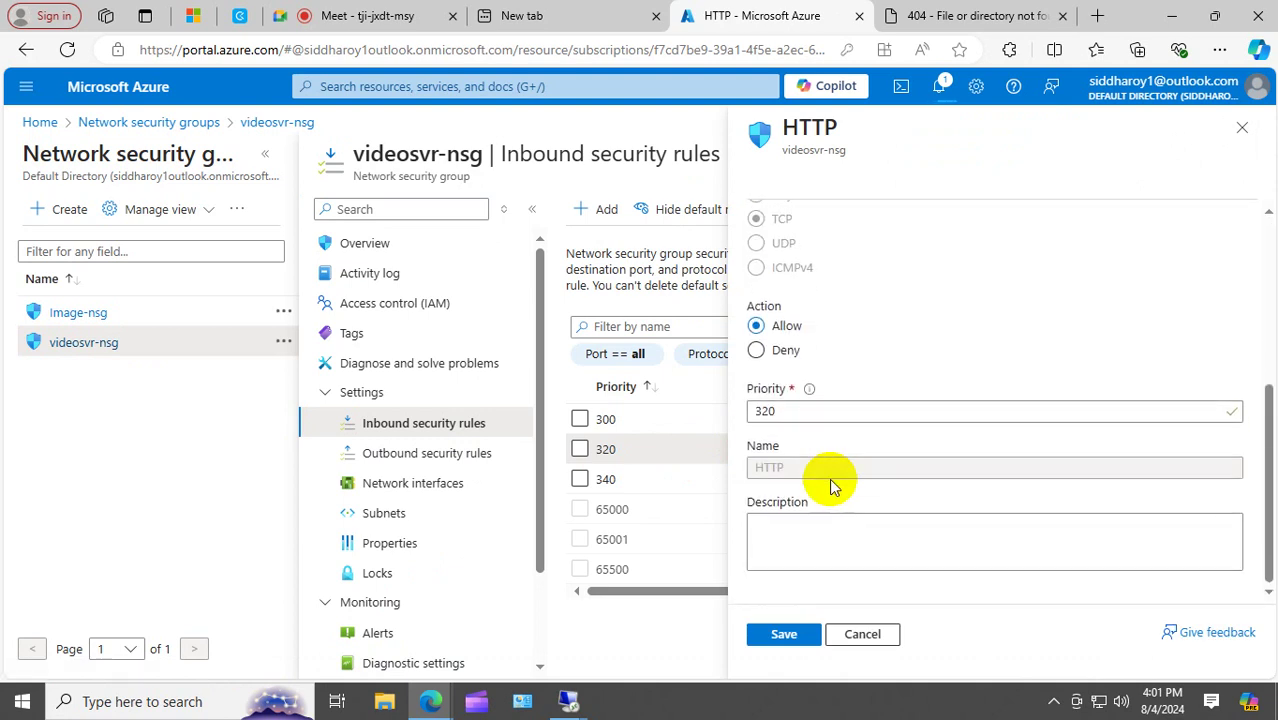
pyautogui.doubleClick(813, 410)
pyautogui.write('200')
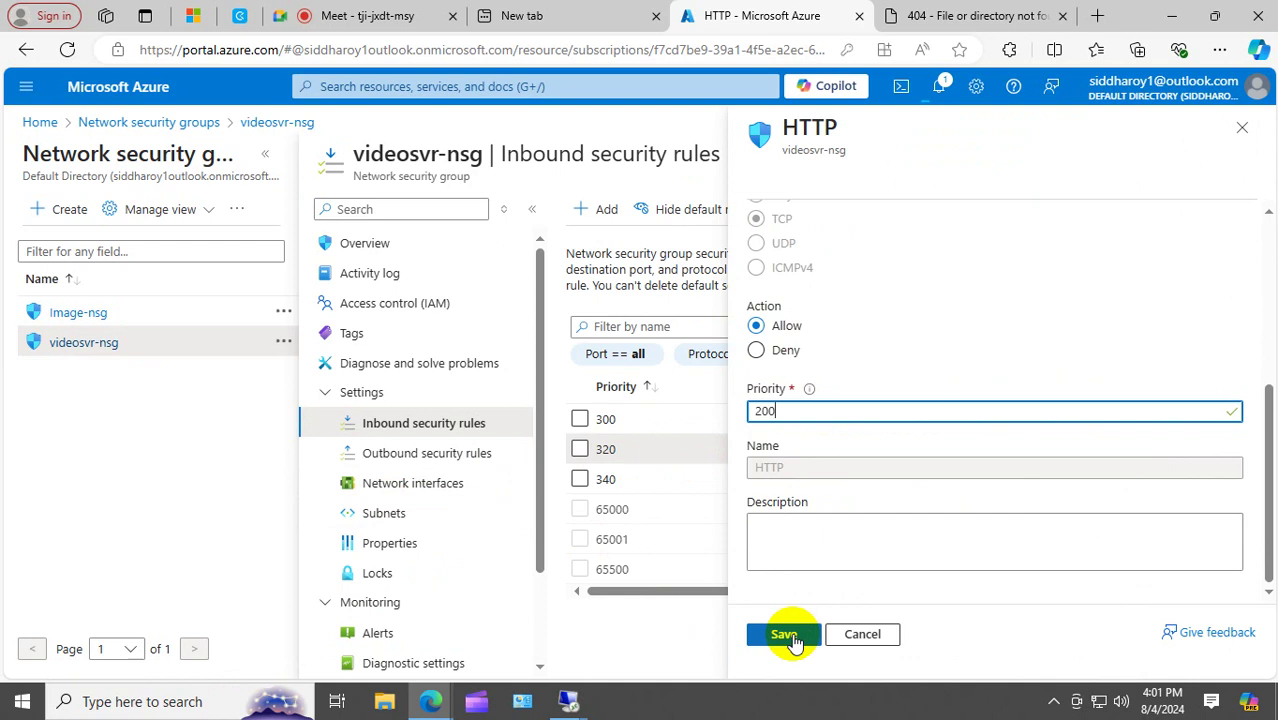
pyautogui.click(792, 638)
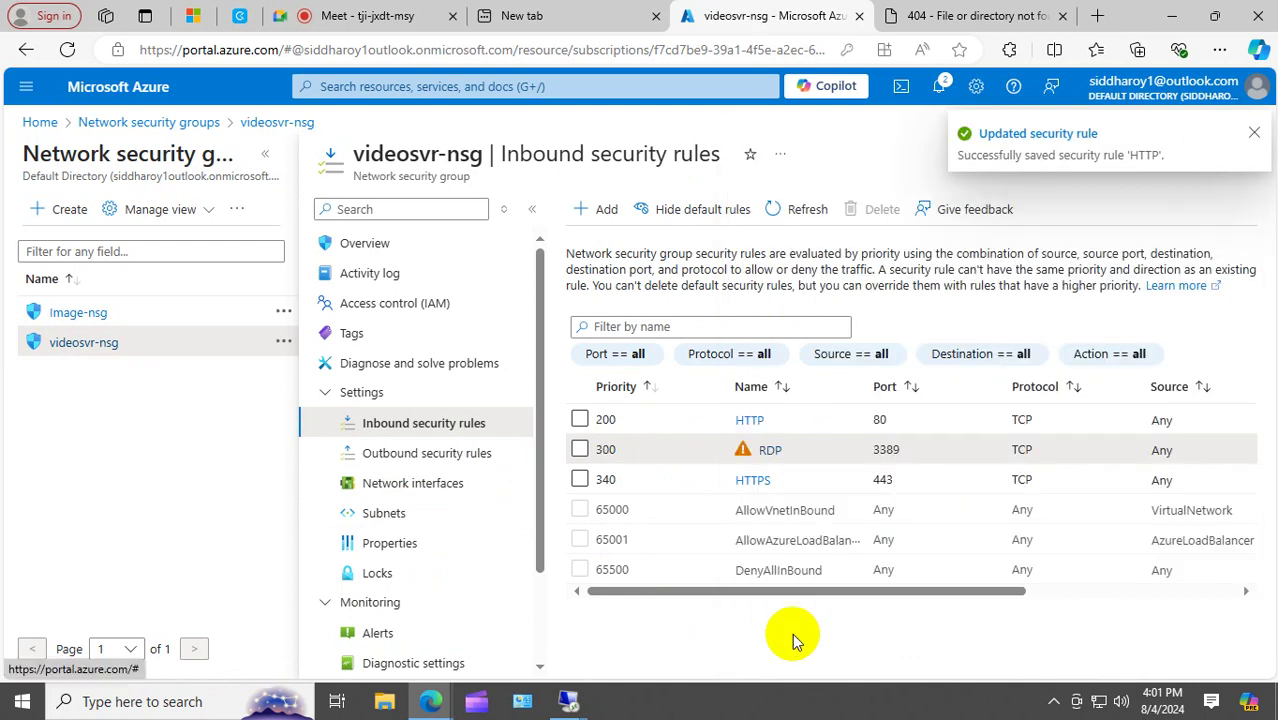
pyautogui.click(984, 16)
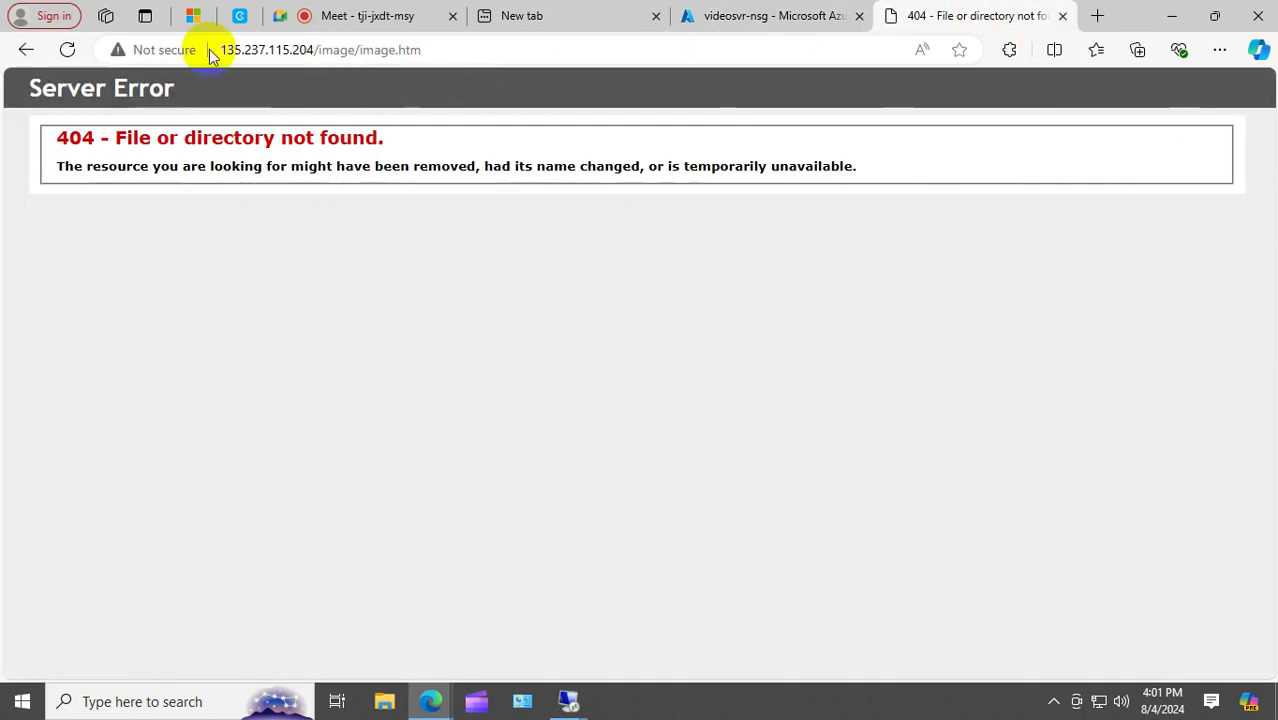
# Reload the image page, then load 135.237.115.204/video/video.htm showing 'Welcome to my Video Server'.
pyautogui.click(60, 57)
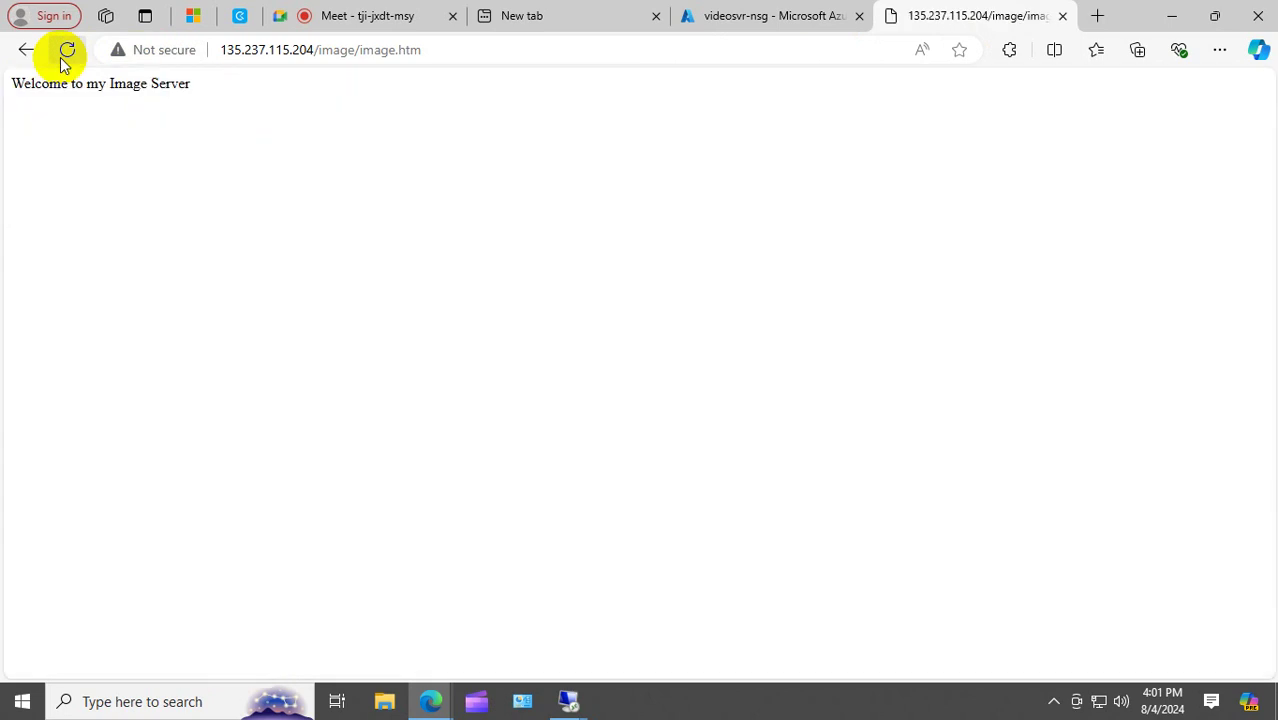
pyautogui.click(420, 50)
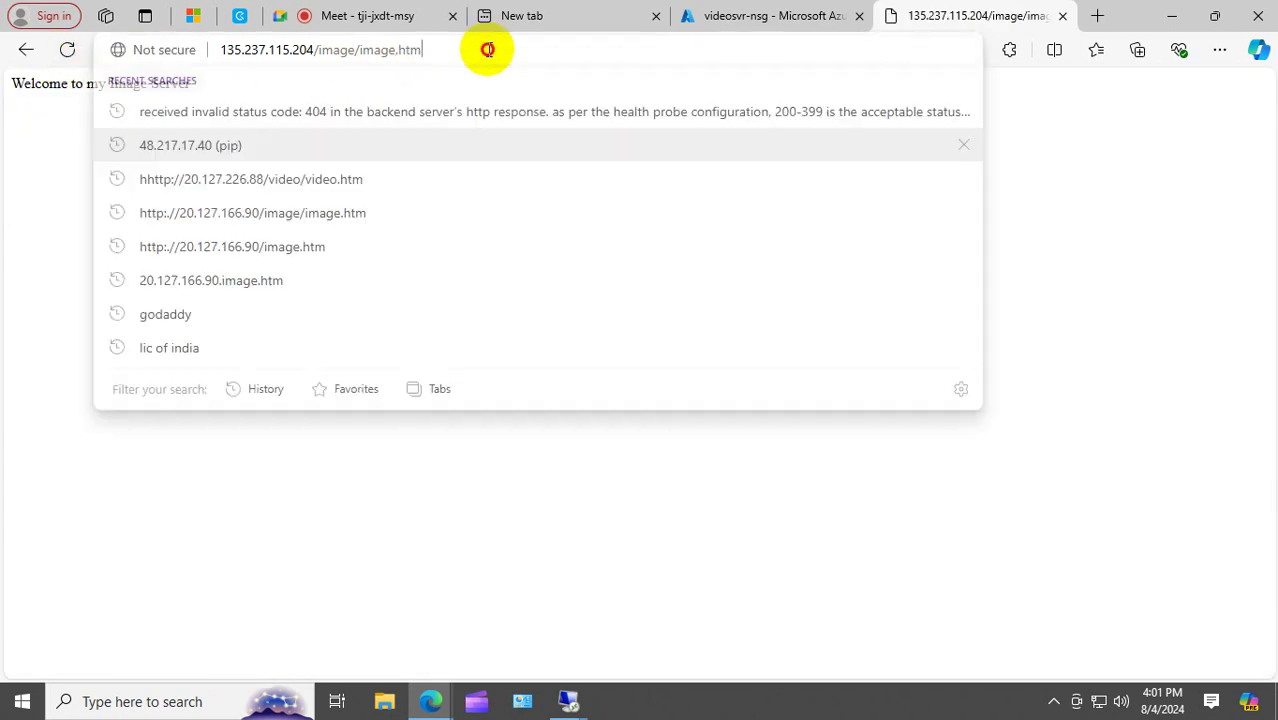
pyautogui.click(362, 50)
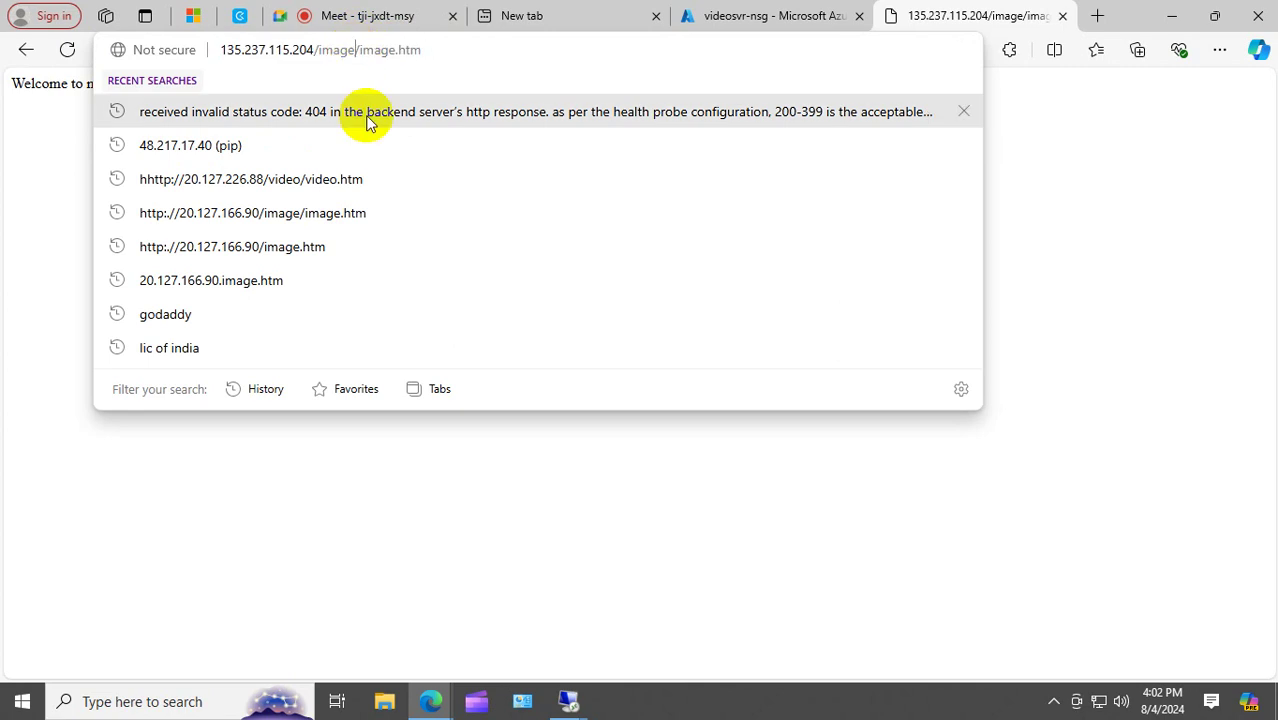
pyautogui.press('BackSpace')
pyautogui.press('BackSpace')
pyautogui.press('BackSpace')
pyautogui.press('BackSpace')
pyautogui.press('BackSpace')
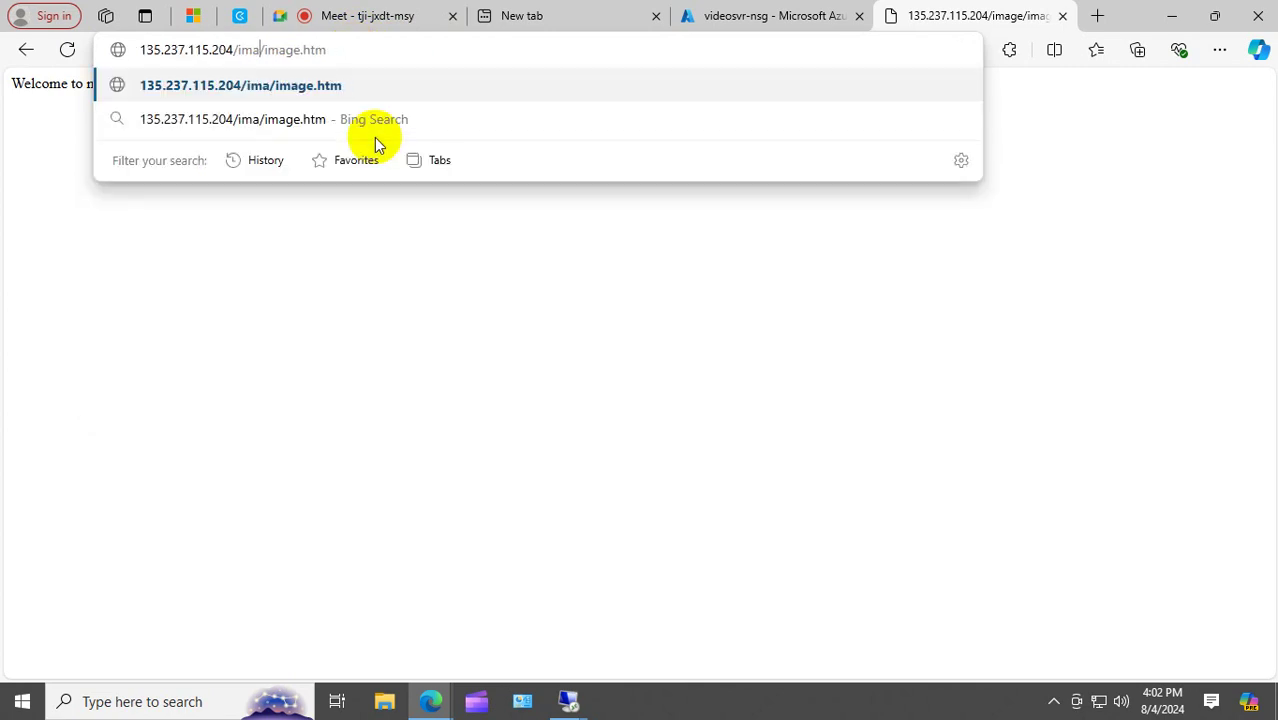
pyautogui.write('v')
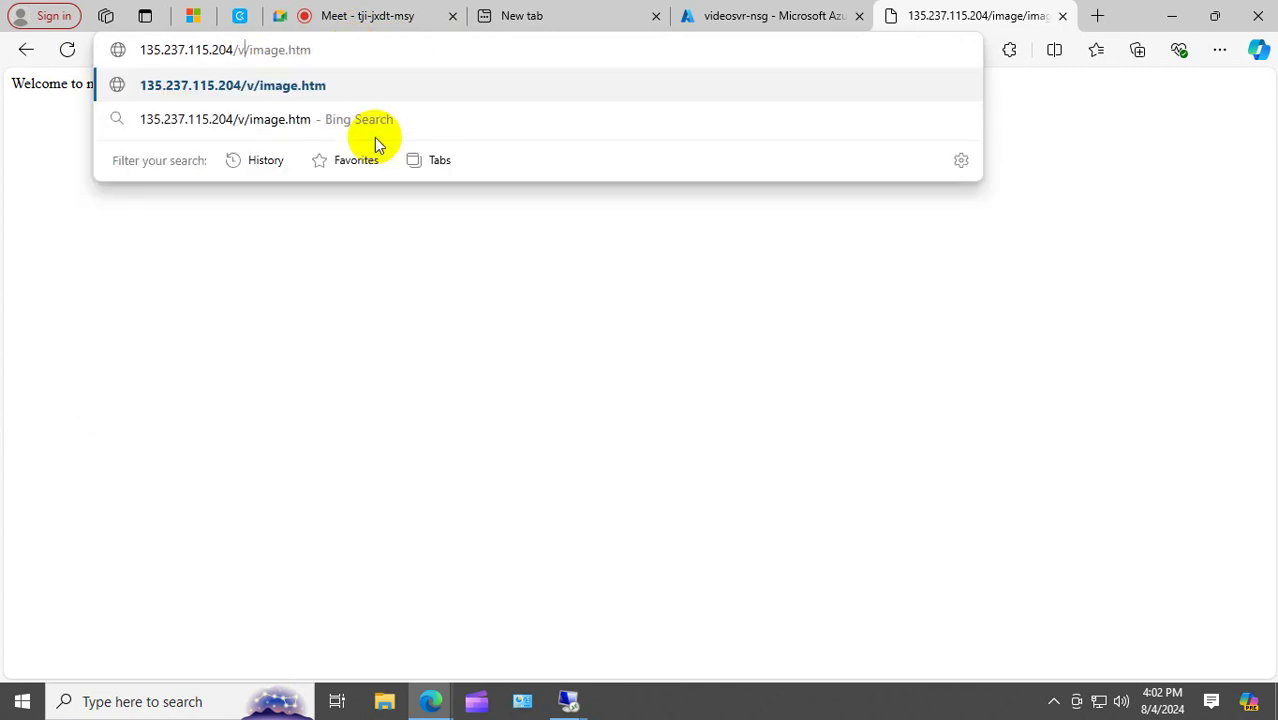
pyautogui.write('ideo')
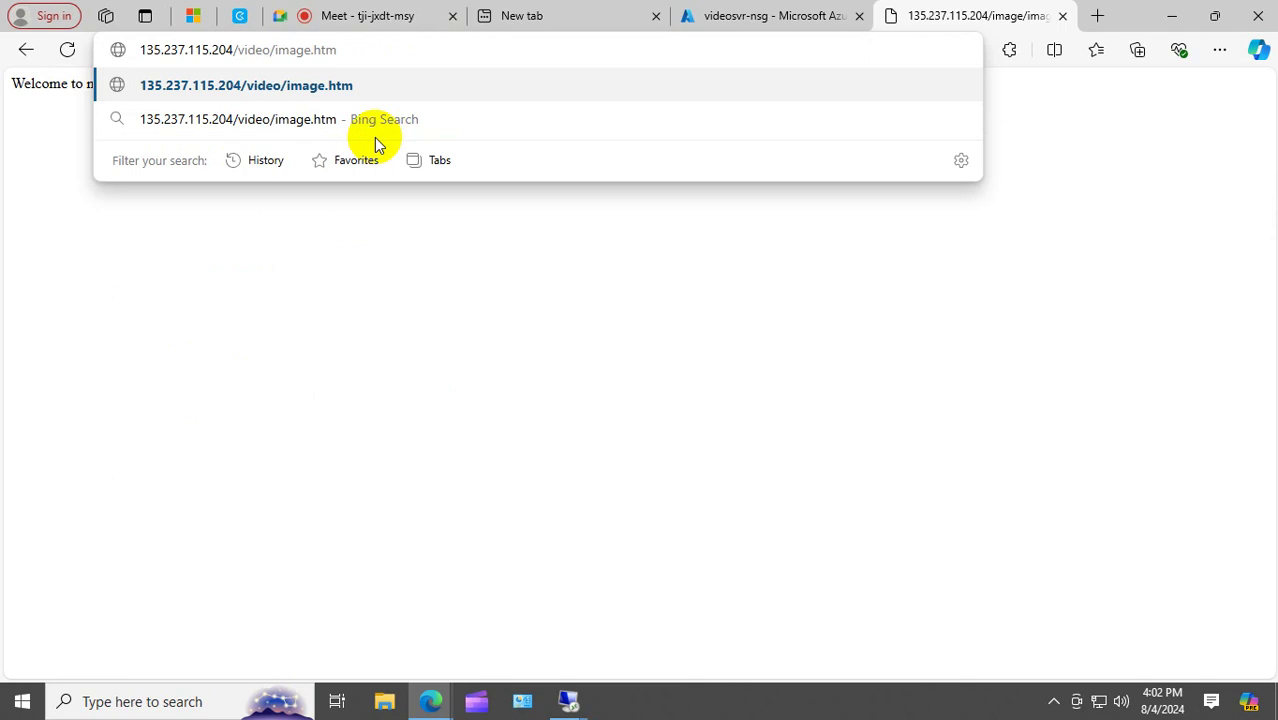
pyautogui.click(376, 49)
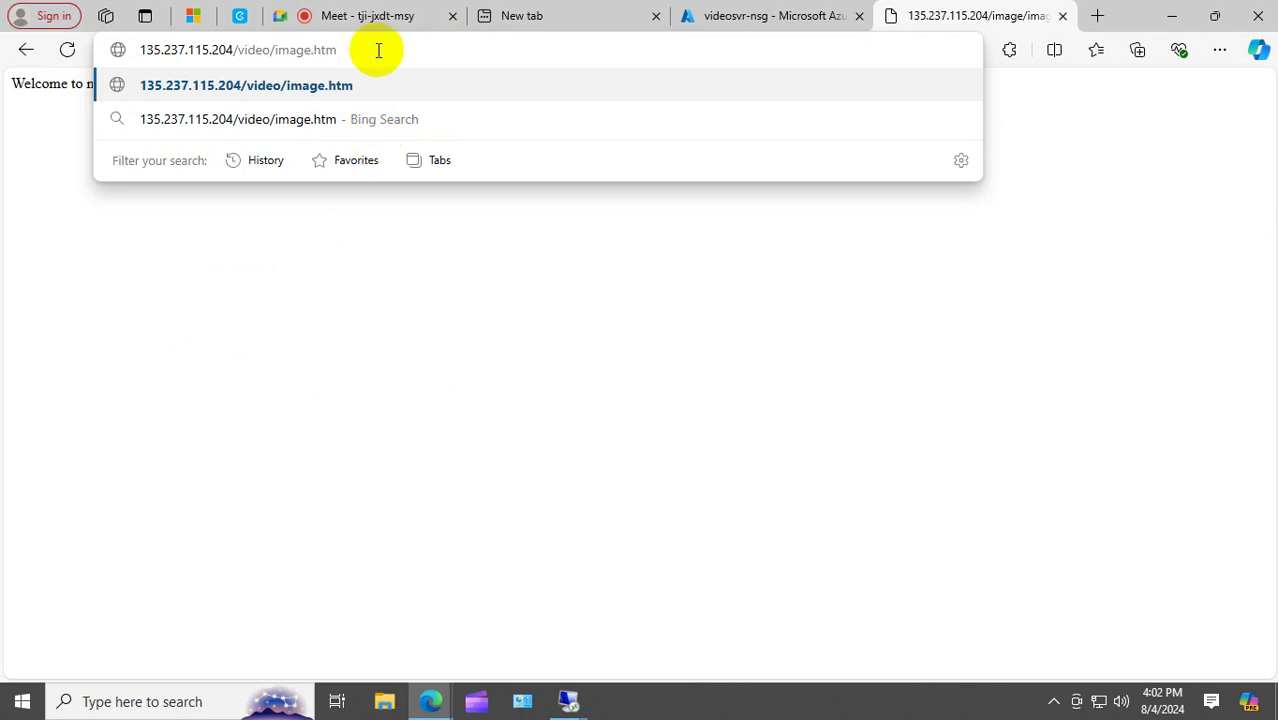
pyautogui.press('BackSpace')
pyautogui.press('BackSpace')
pyautogui.press('BackSpace')
pyautogui.press('BackSpace')
pyautogui.press('BackSpace')
pyautogui.press('BackSpace')
pyautogui.press('BackSpace')
pyautogui.press('BackSpace')
pyautogui.press('BackSpace')
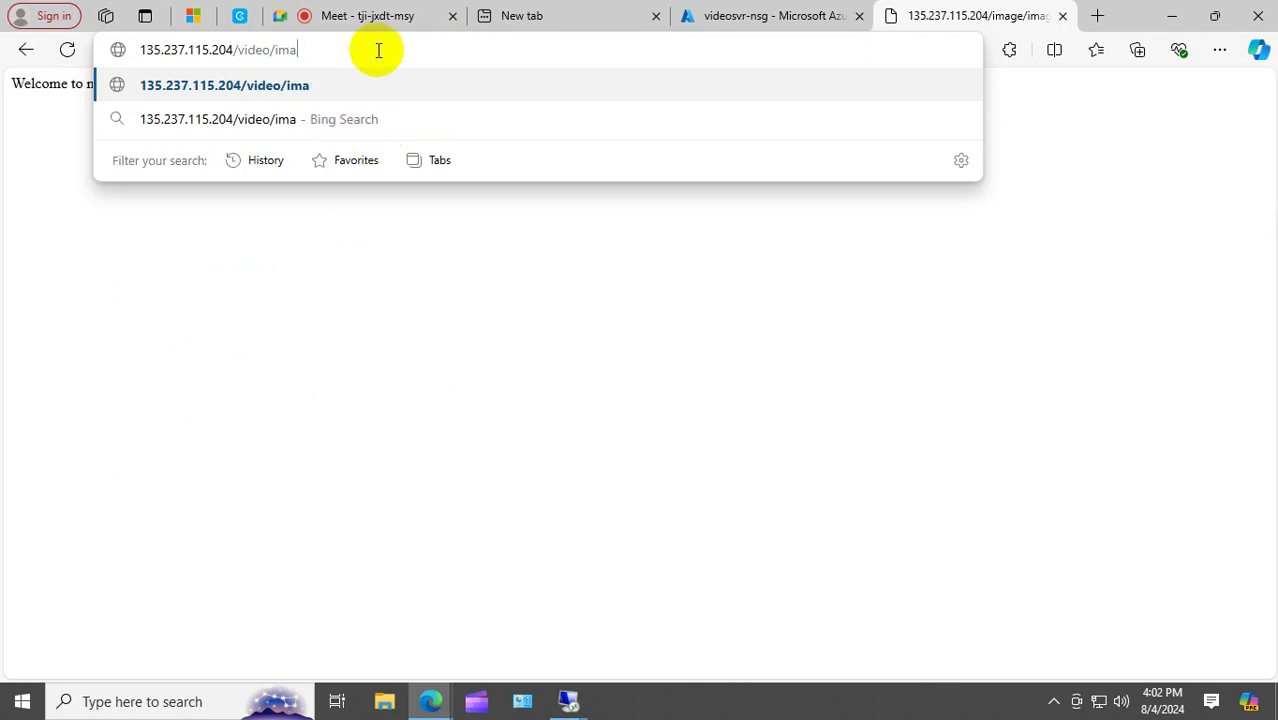
pyautogui.write('video')
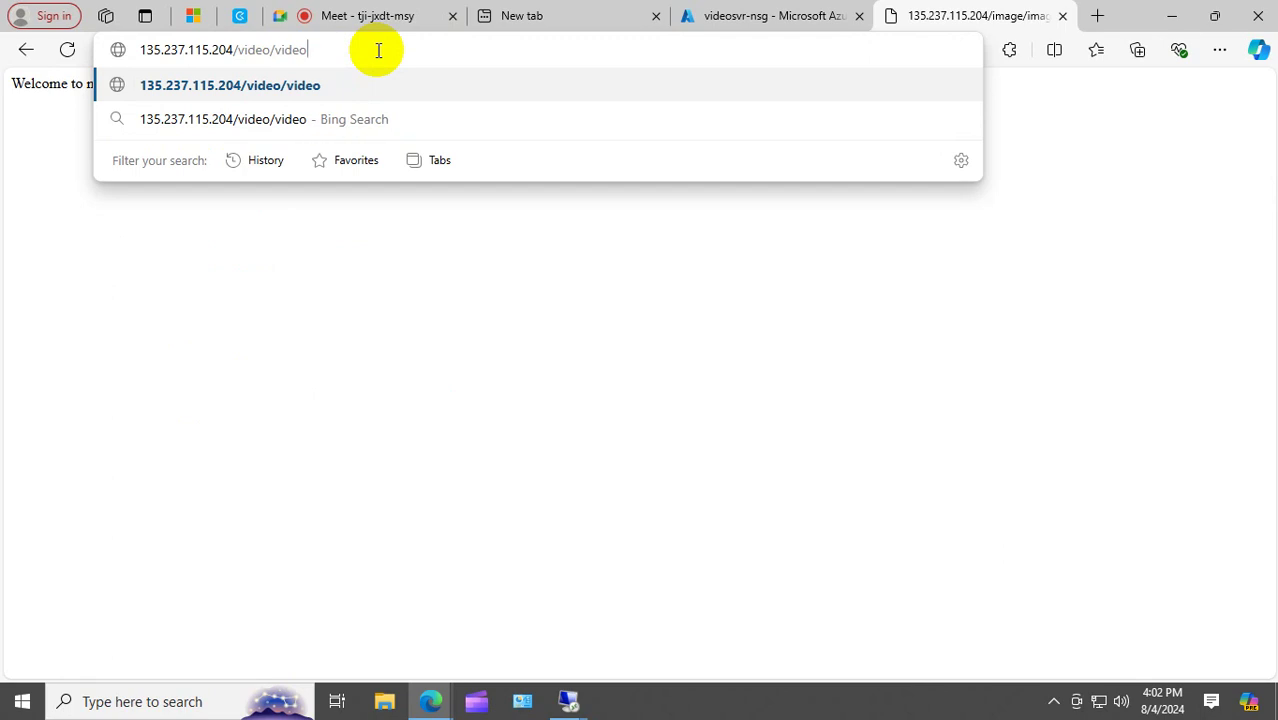
pyautogui.write('.htm')
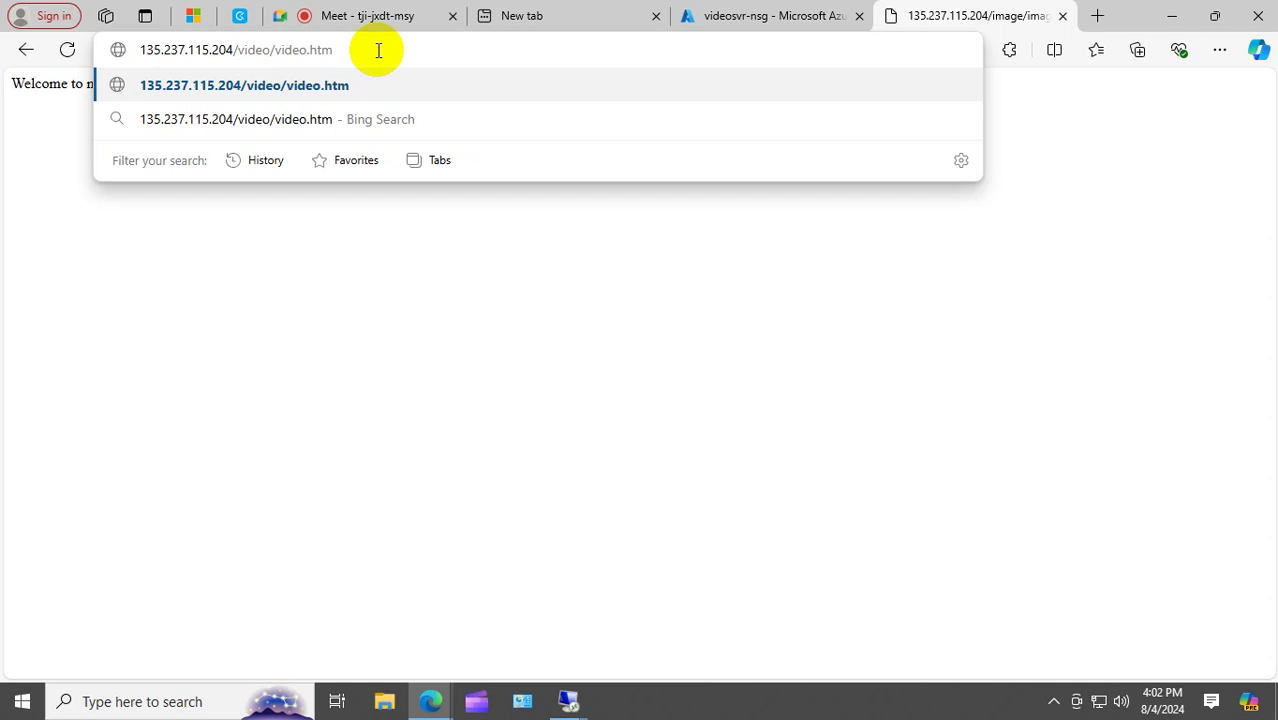
pyautogui.press('Return')
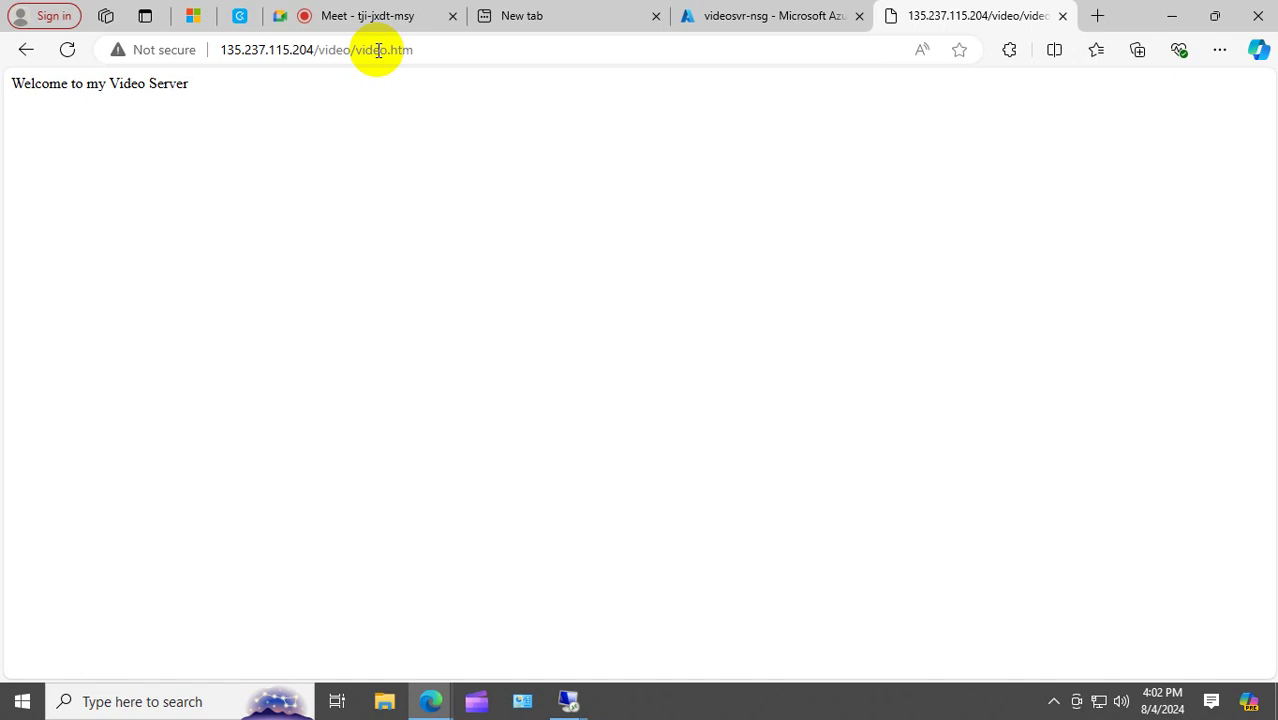
pyautogui.click(765, 15)
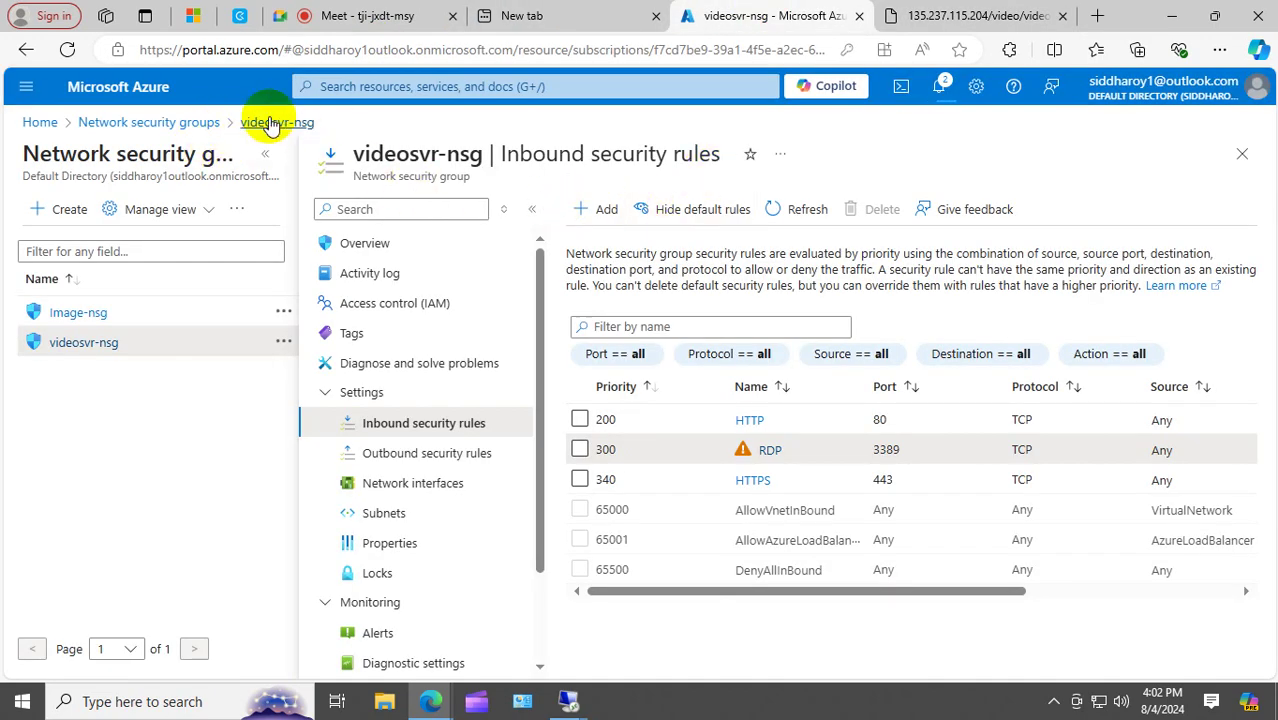
# Open the apgngateway application gateway's overview, then return to the video.htm tab.
pyautogui.click(163, 124)
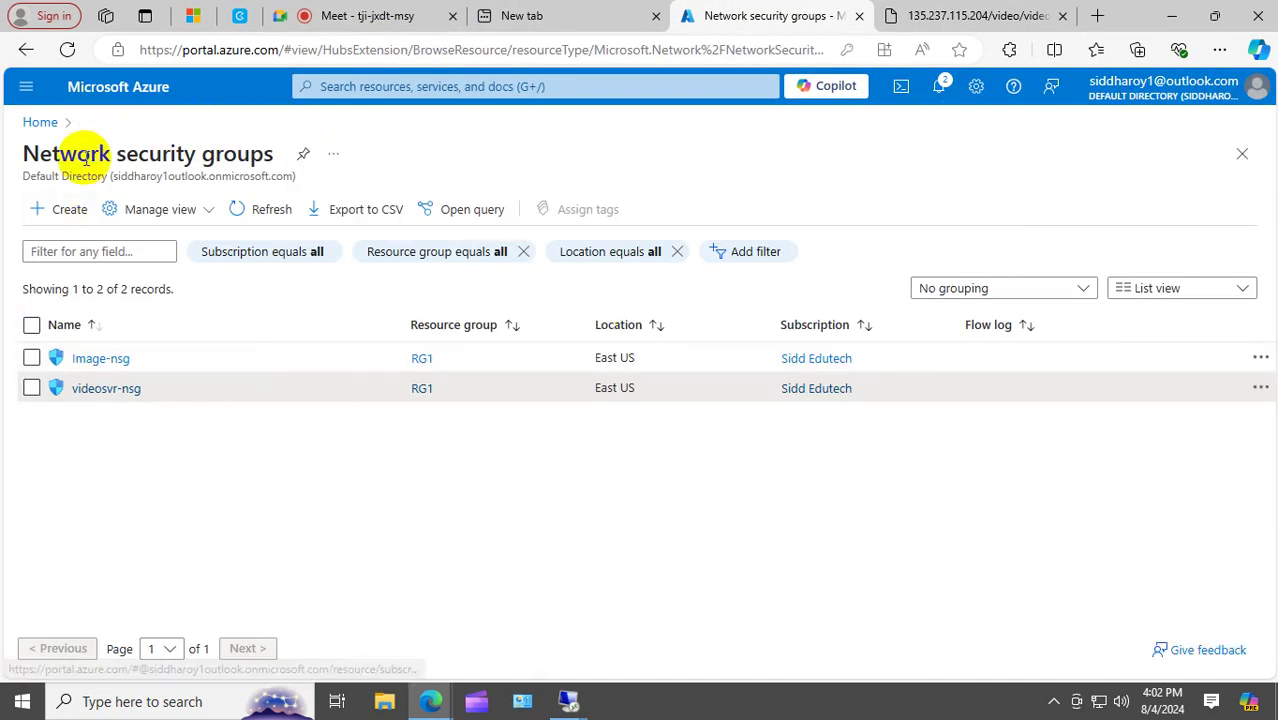
pyautogui.click(40, 122)
pyautogui.click(405, 222)
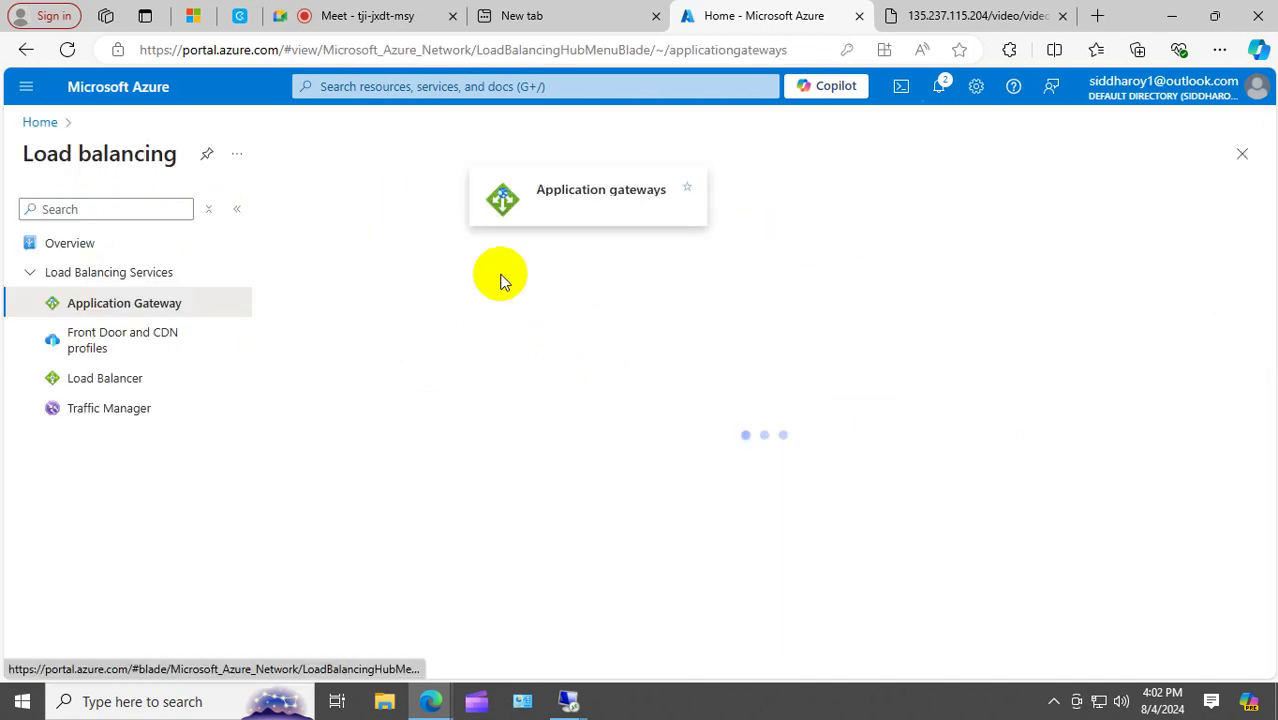
pyautogui.click(365, 357)
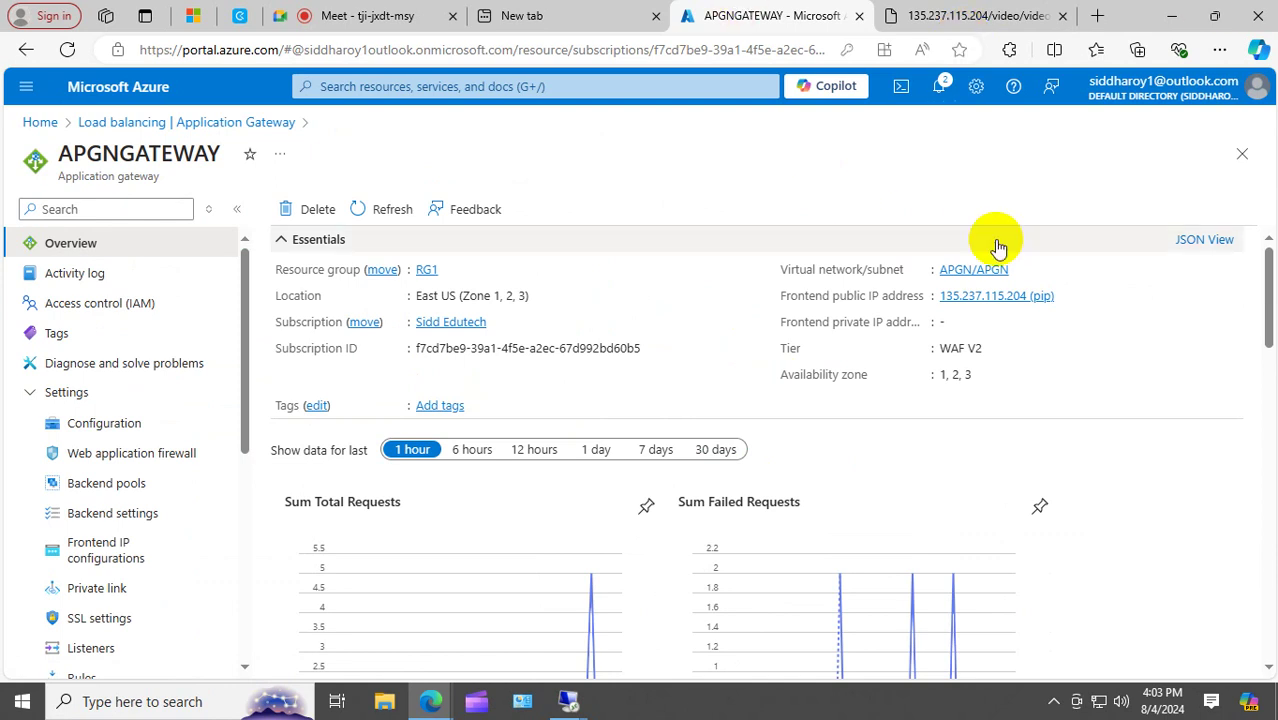
pyautogui.click(978, 20)
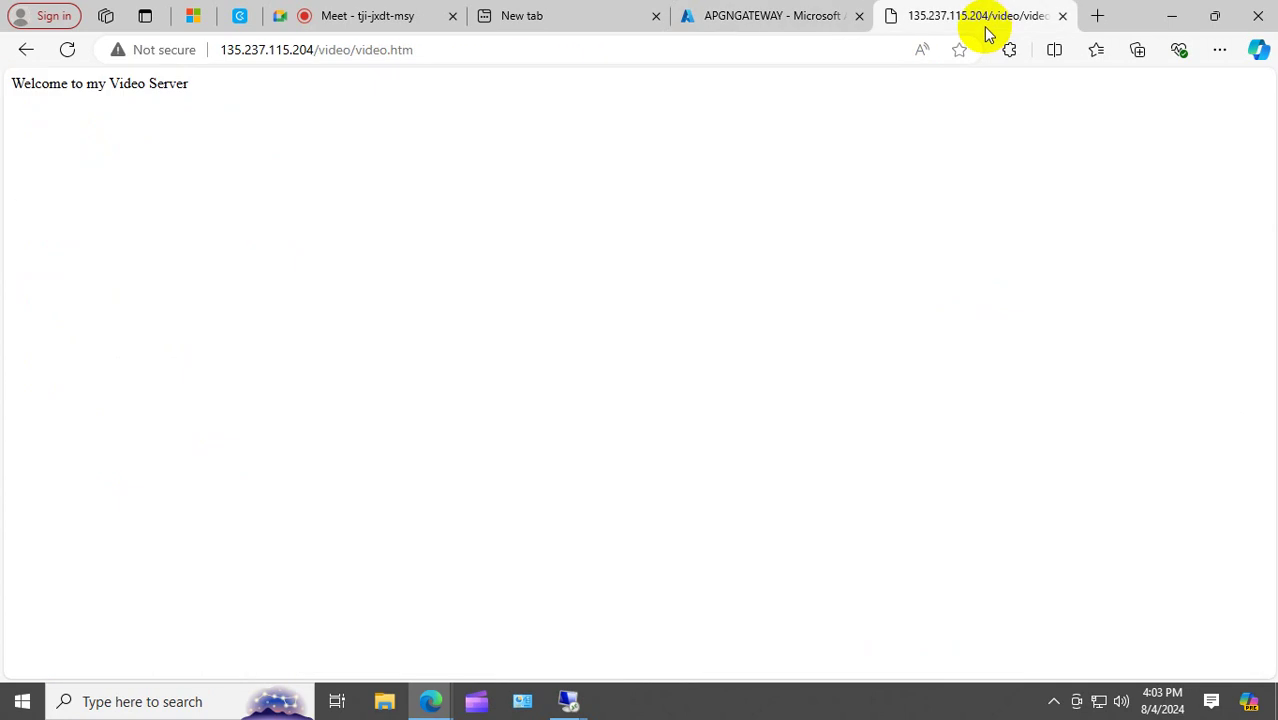
# Trim the address to 135.237.115.204 and load the IIS Windows Server welcome page.
pyautogui.click(490, 42)
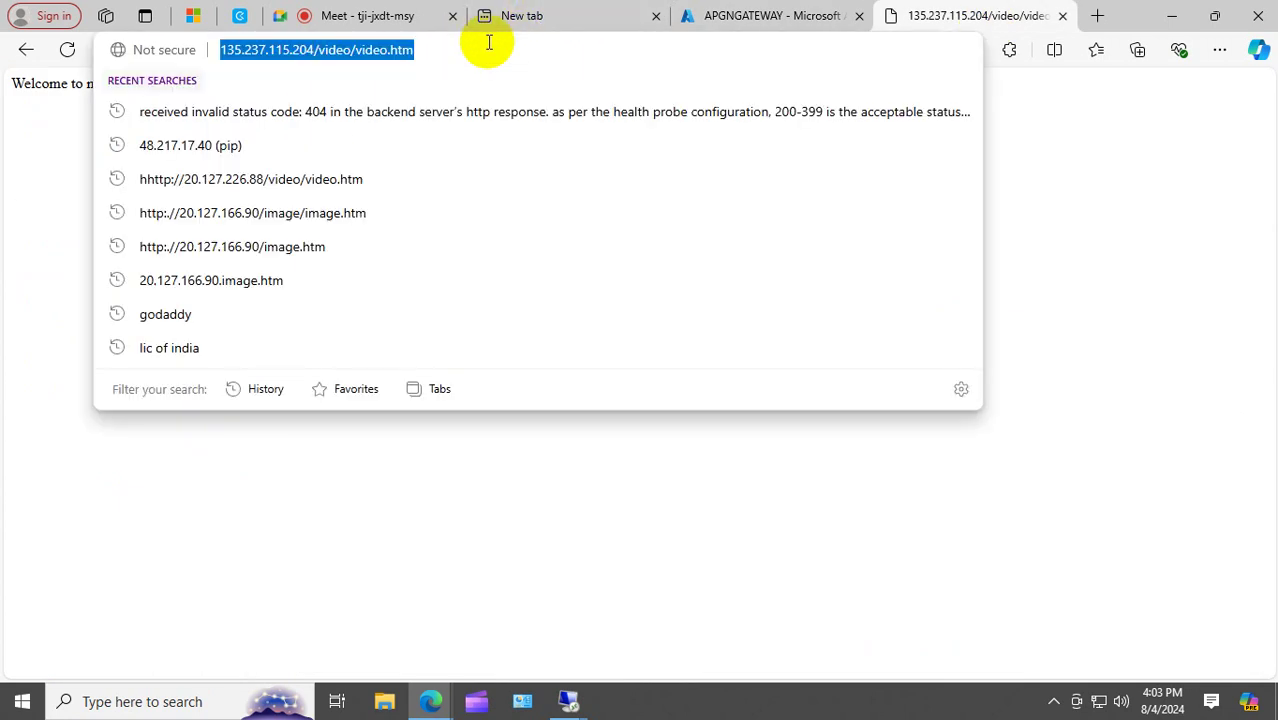
pyautogui.click(489, 42)
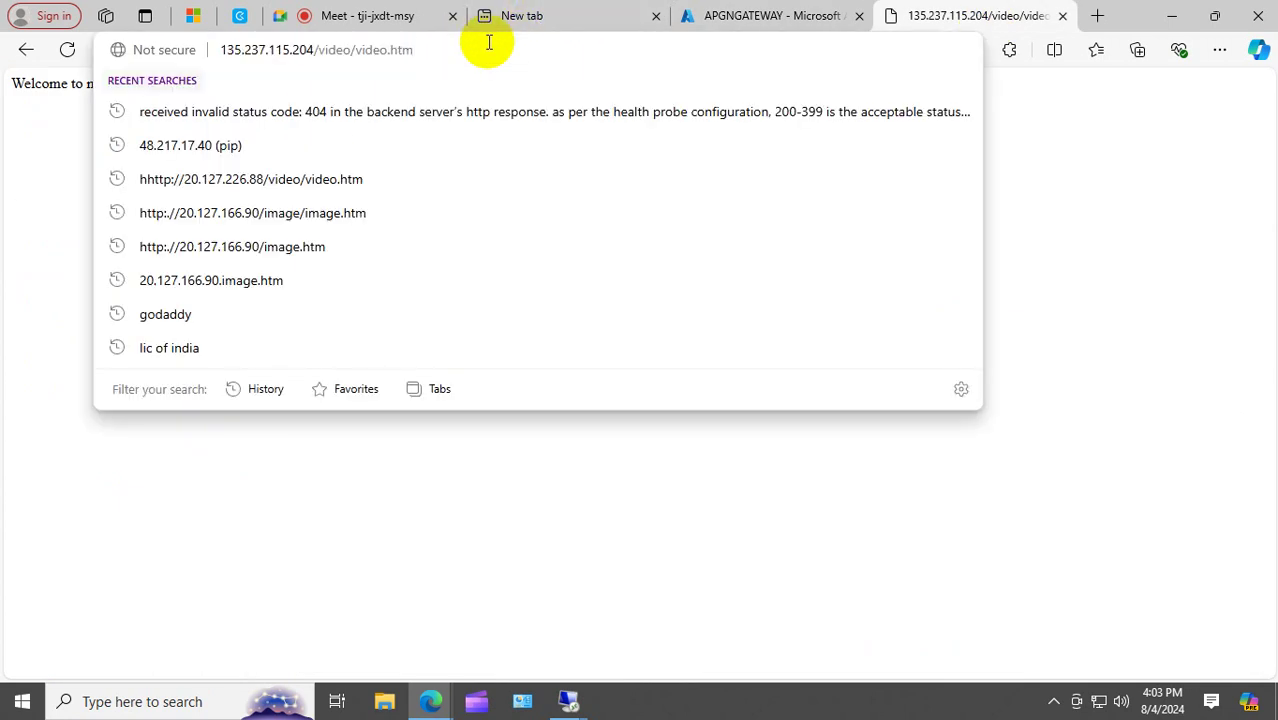
pyautogui.press('BackSpace')
pyautogui.press('BackSpace')
pyautogui.press('BackSpace')
pyautogui.press('BackSpace')
pyautogui.press('BackSpace')
pyautogui.press('BackSpace')
pyautogui.press('BackSpace')
pyautogui.press('BackSpace')
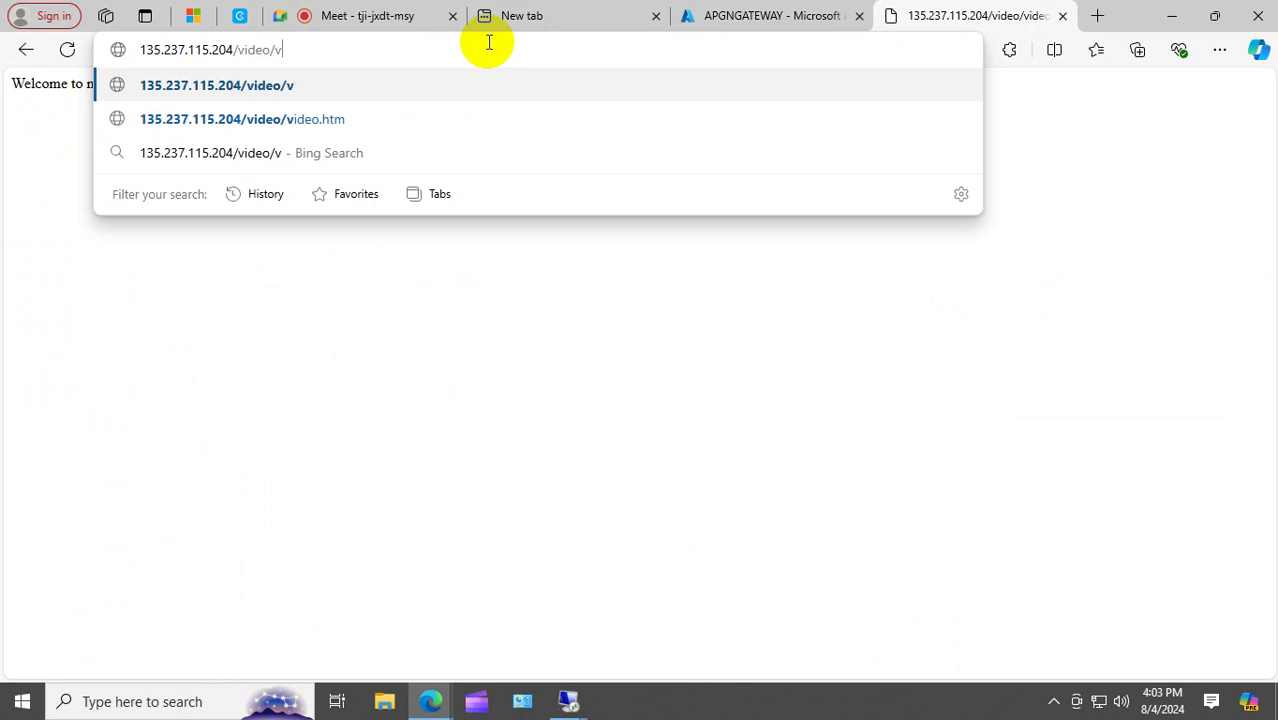
pyautogui.press('BackSpace')
pyautogui.press('BackSpace')
pyautogui.press('BackSpace')
pyautogui.press('BackSpace')
pyautogui.press('BackSpace')
pyautogui.press('BackSpace')
pyautogui.press('BackSpace')
pyautogui.press('BackSpace')
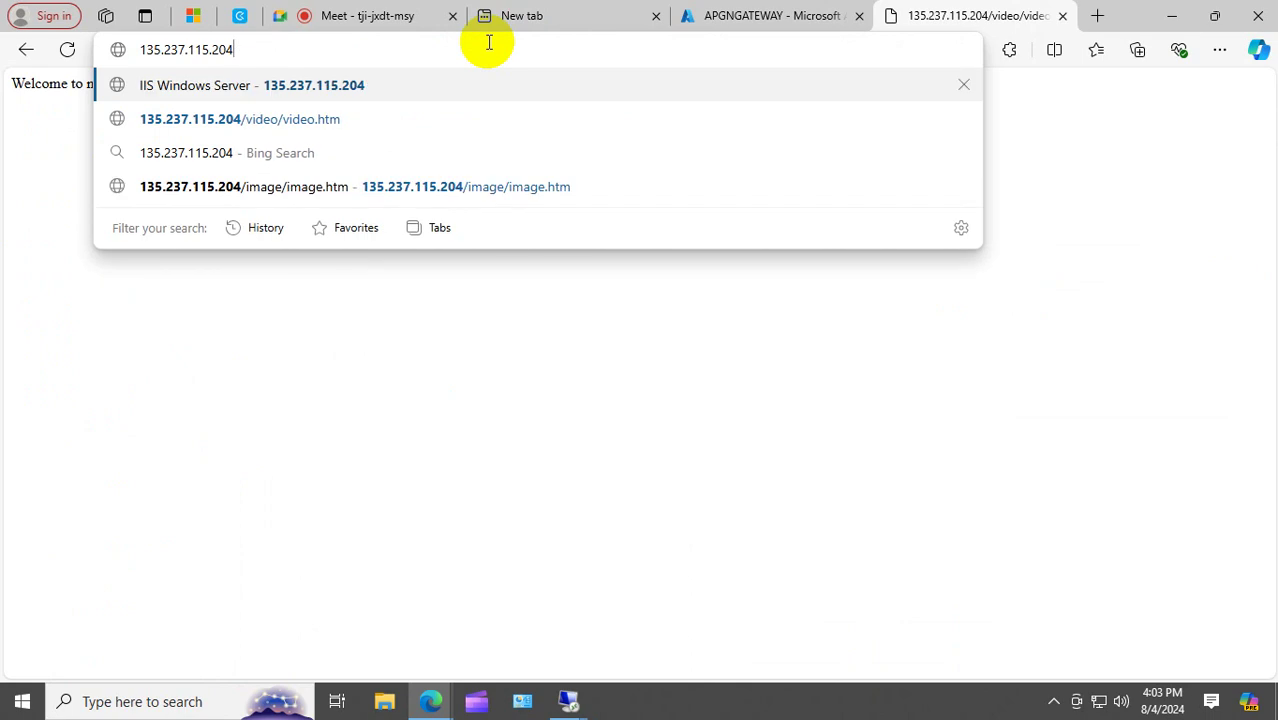
pyautogui.press('Return')
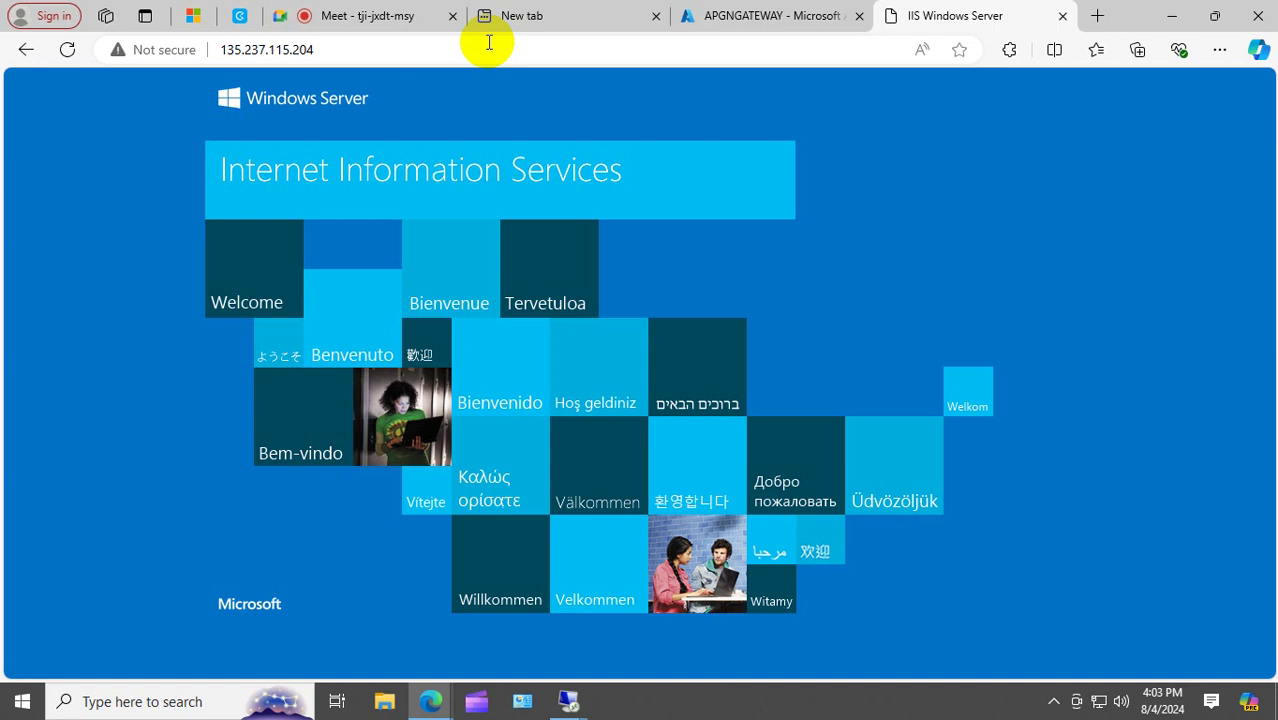
# Launch Microsoft Paint from Windows search.
pyautogui.click(114, 701)
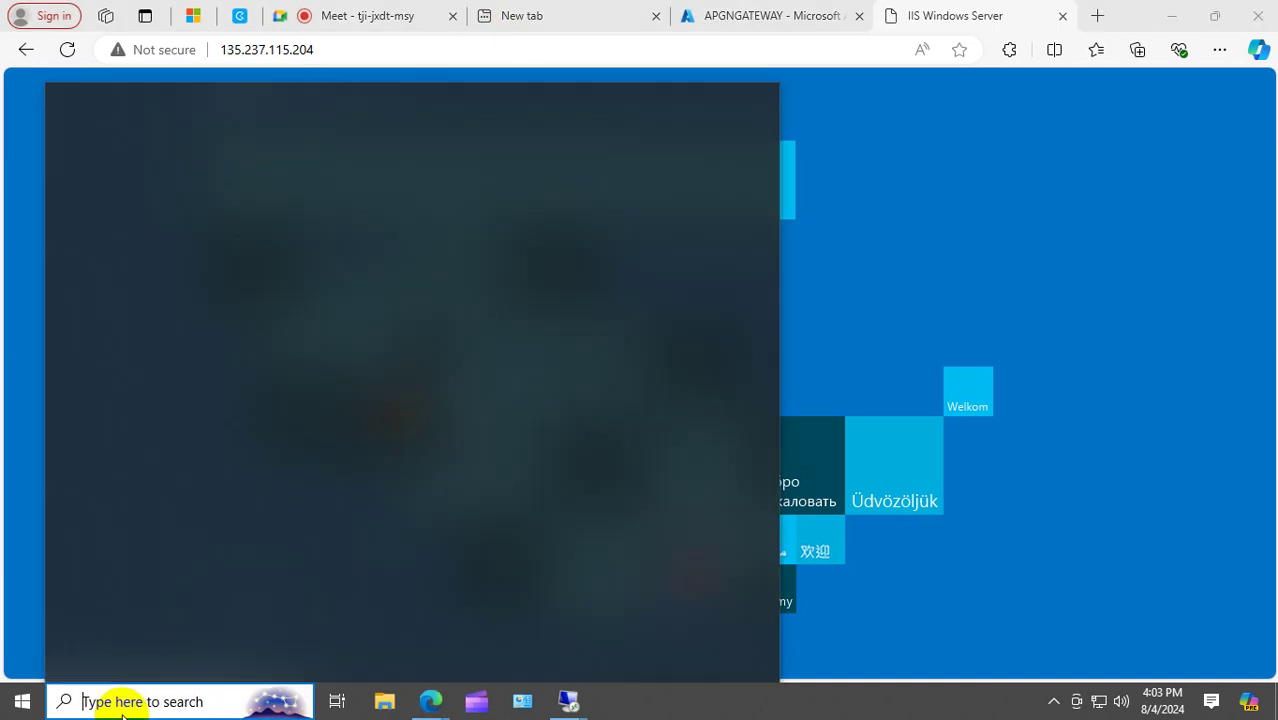
pyautogui.write('paint')
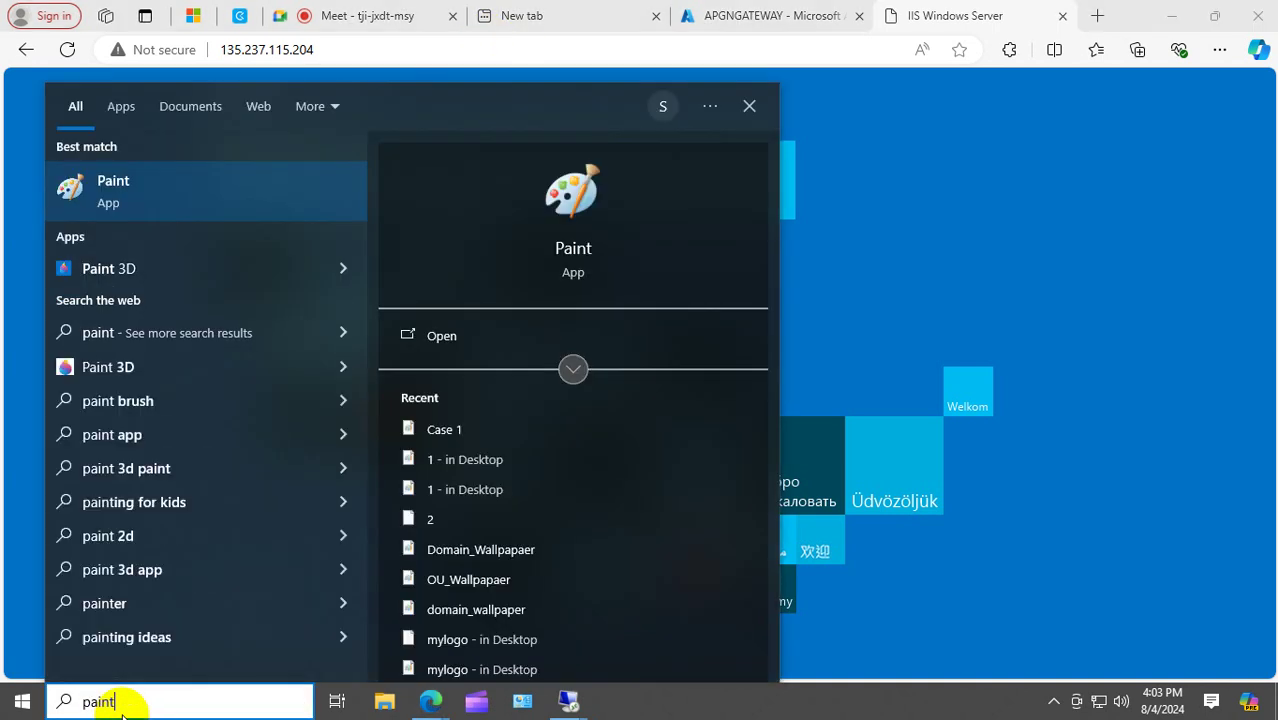
pyautogui.click(200, 183)
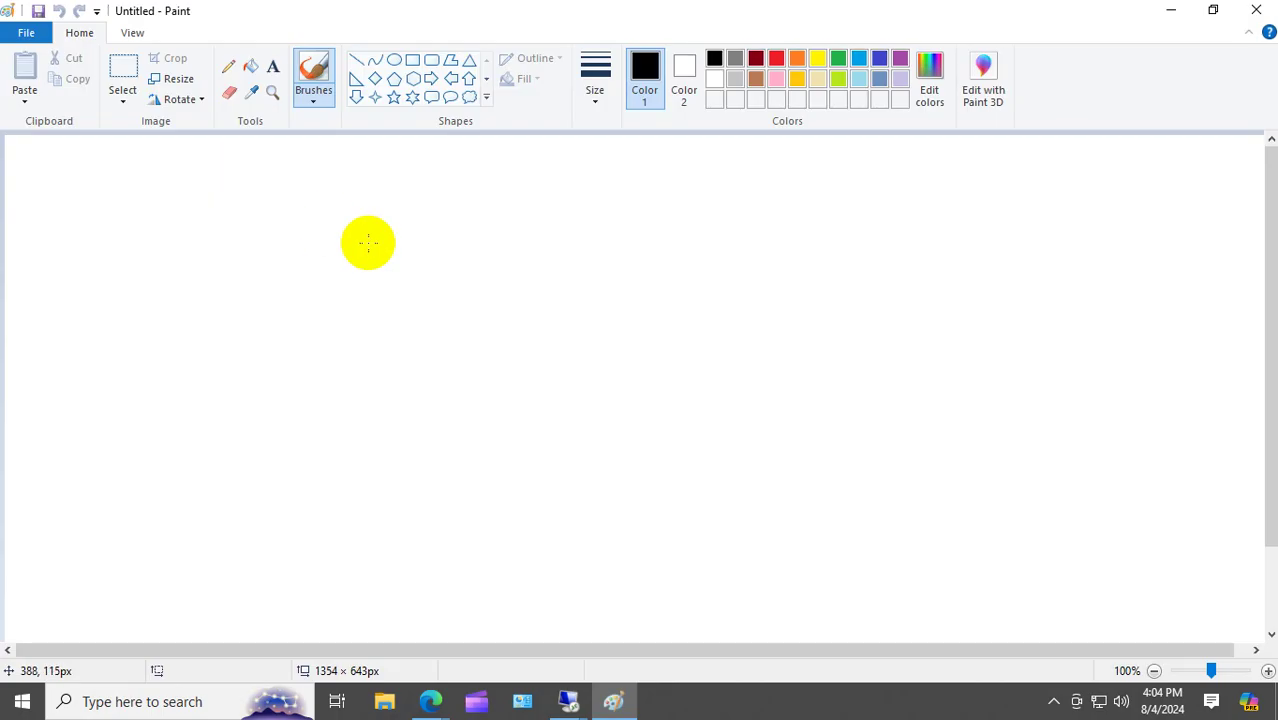
# Draw three diamond outlines (centre, upper left, upper right) and a four-point star below the centre.
pyautogui.click(375, 78)
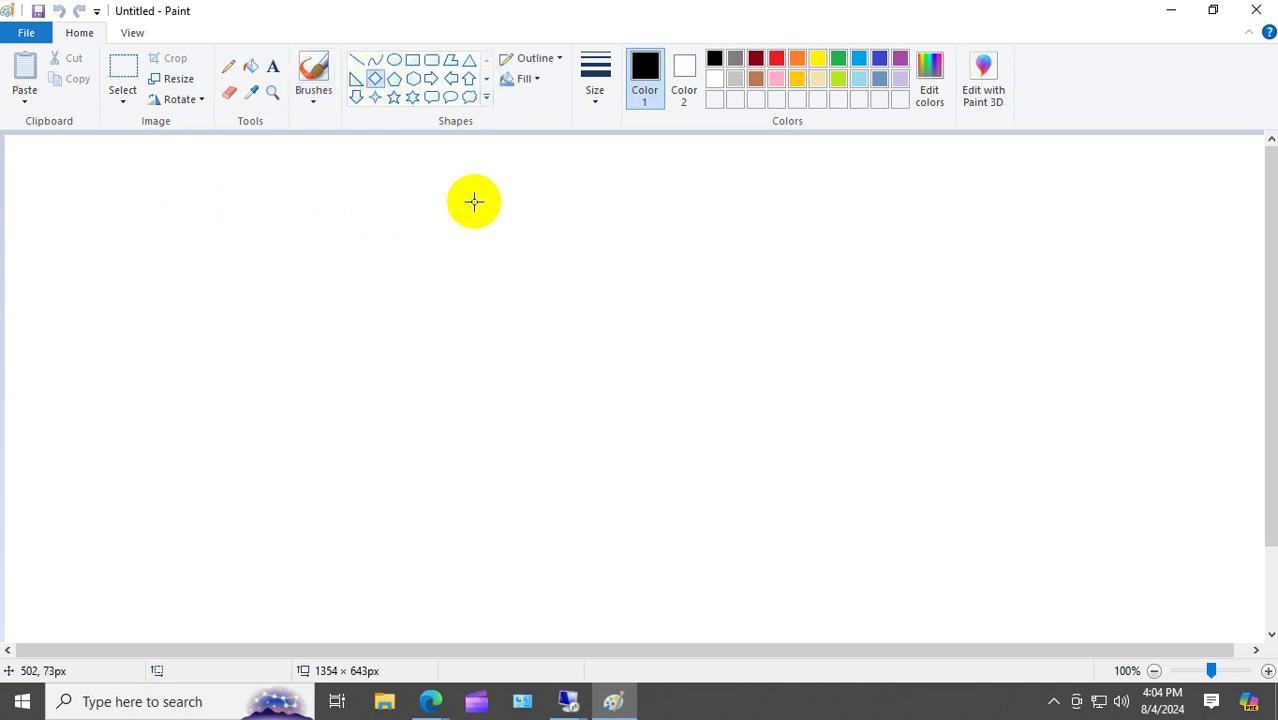
pyautogui.moveTo(508, 412); pyautogui.dragTo(614, 503)
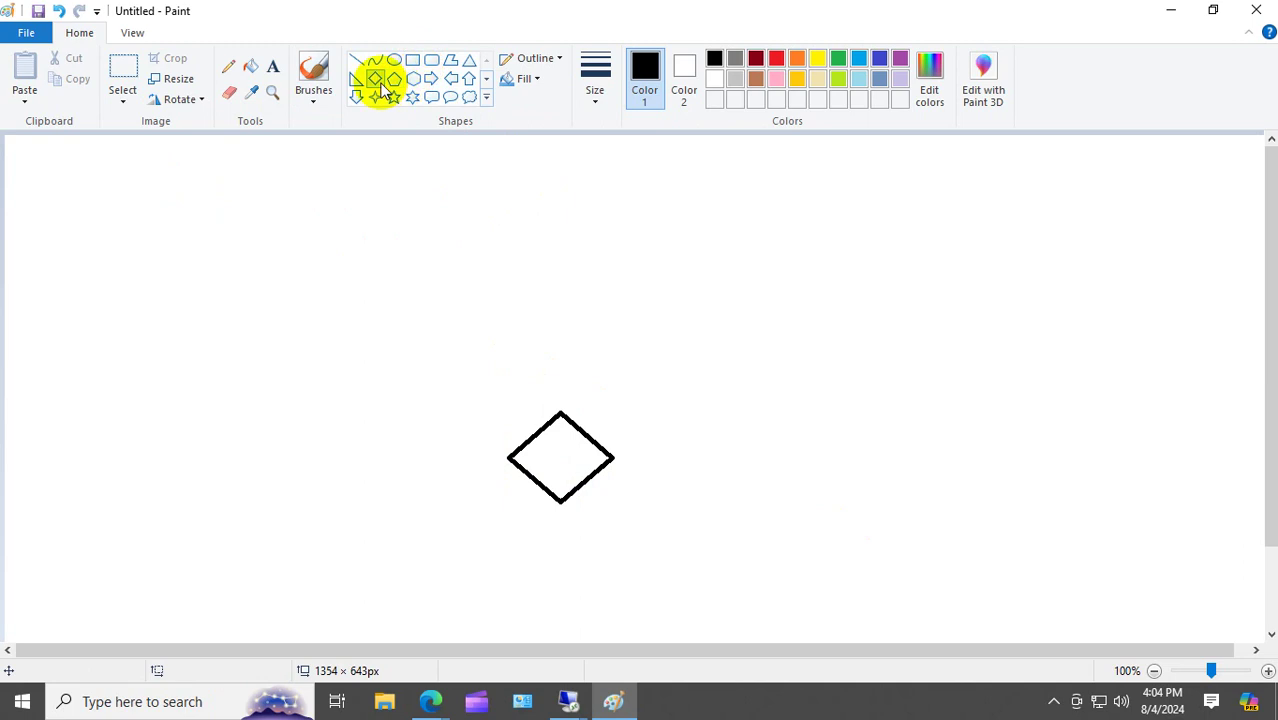
pyautogui.moveTo(240, 184); pyautogui.dragTo(340, 264)
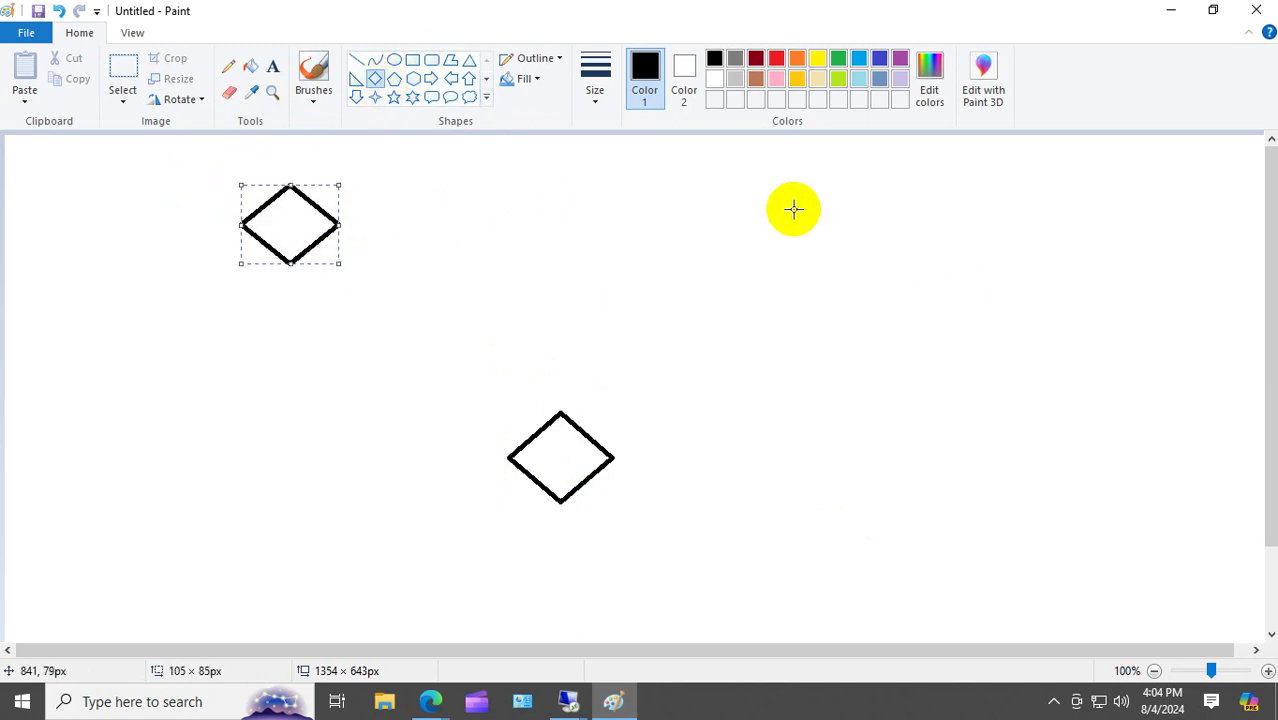
pyautogui.moveTo(717, 178); pyautogui.dragTo(835, 266)
pyautogui.moveTo(797, 209); pyautogui.dragTo(842, 203)
pyautogui.click(854, 316)
pyautogui.click(375, 97)
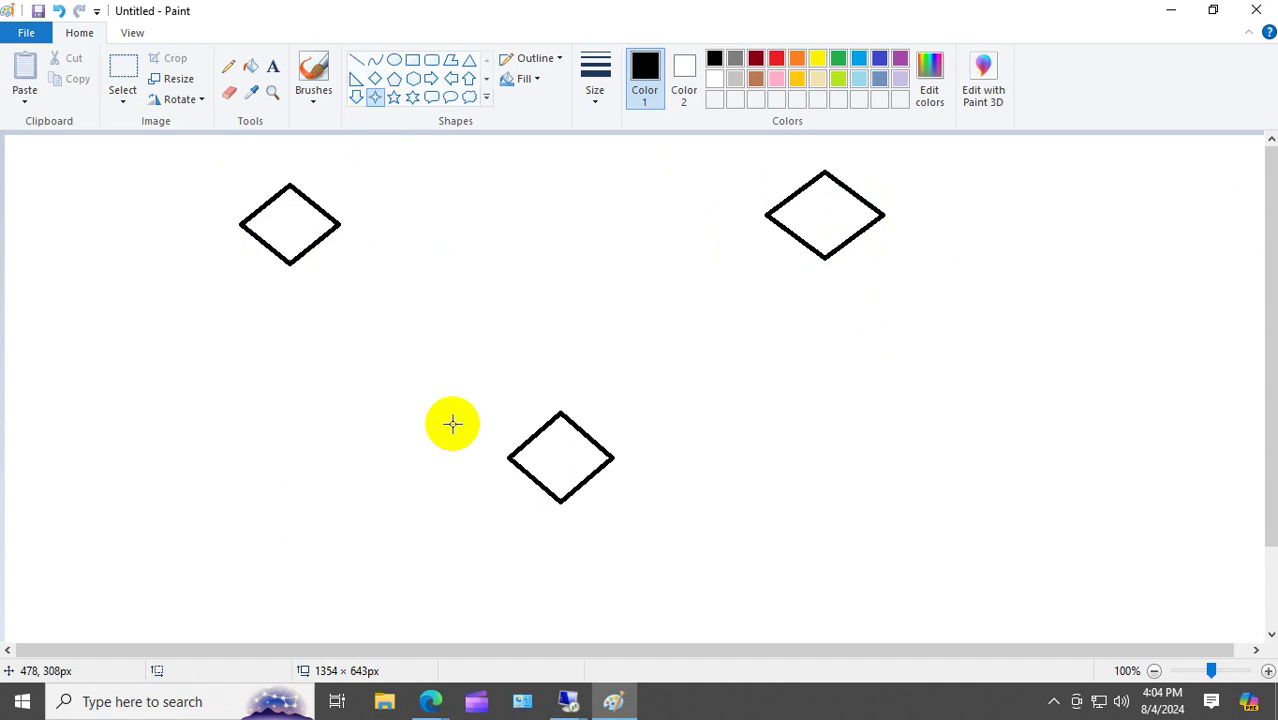
pyautogui.moveTo(535, 578); pyautogui.dragTo(610, 633)
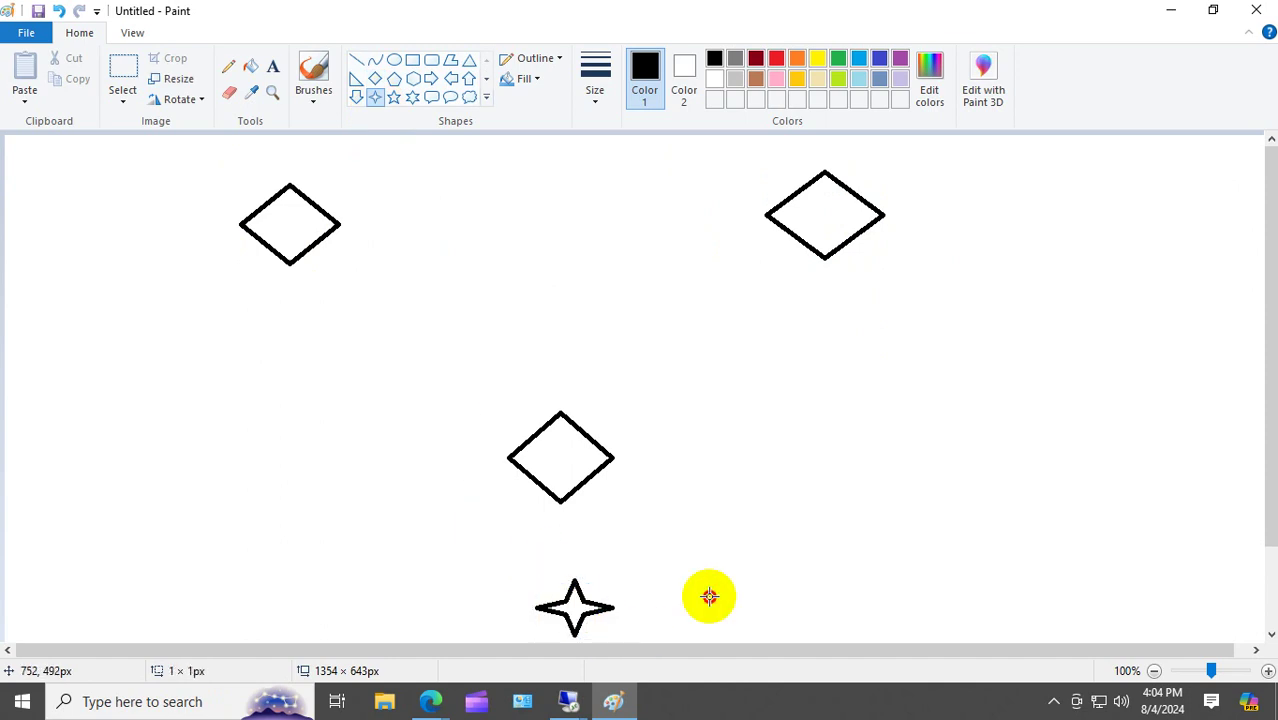
# Draw pencil lines linking the star and both upper diamonds to the centre diamond.
pyautogui.click(229, 67)
pyautogui.moveTo(587, 590); pyautogui.dragTo(578, 487)
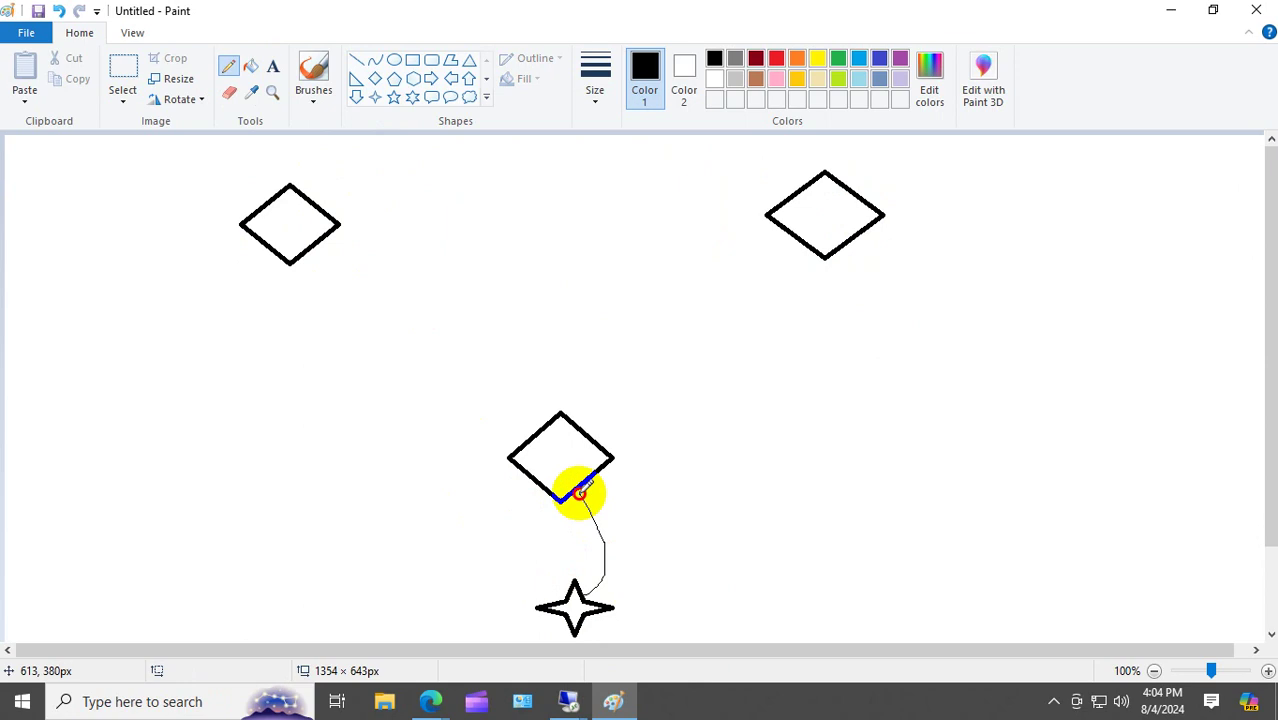
pyautogui.moveTo(535, 432)
pyautogui.mouseDown()
pyautogui.moveTo(402, 357)
pyautogui.moveTo(316, 242)
pyautogui.mouseUp()
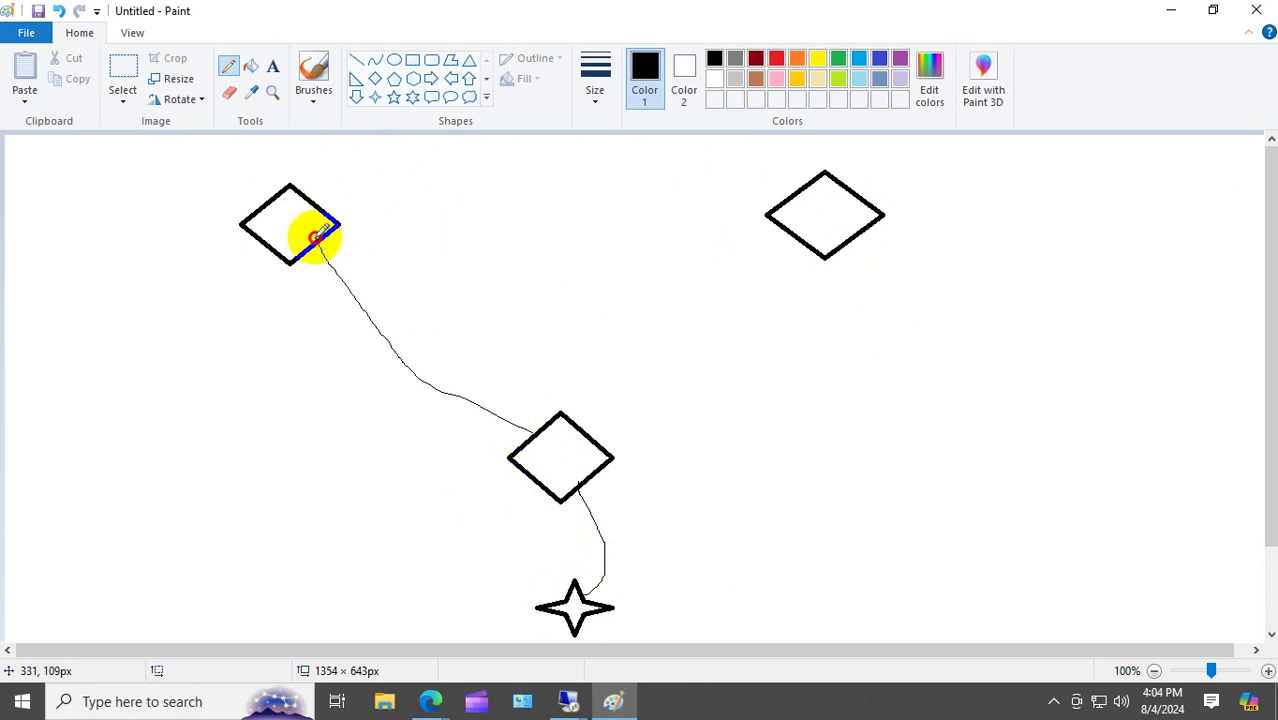
pyautogui.moveTo(593, 437)
pyautogui.mouseDown()
pyautogui.moveTo(683, 380)
pyautogui.moveTo(805, 238)
pyautogui.mouseUp()
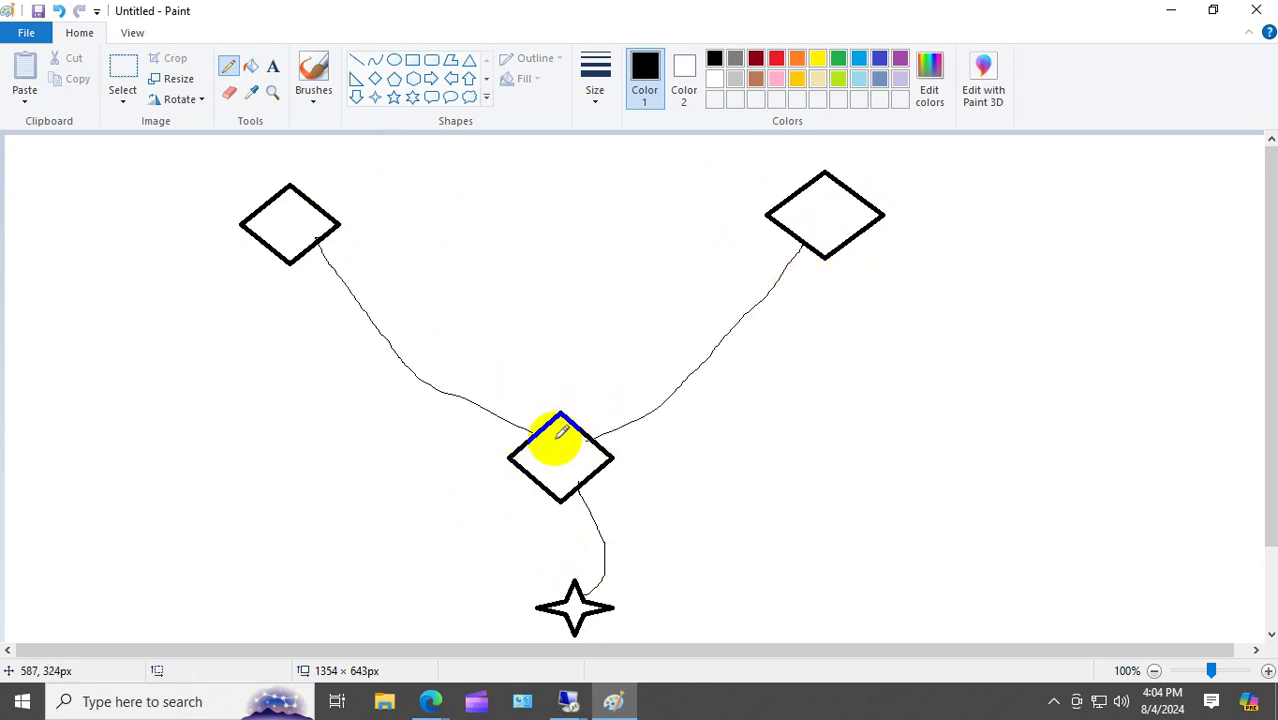
pyautogui.moveTo(540, 443)
pyautogui.mouseDown()
pyautogui.moveTo(379, 394)
pyautogui.moveTo(308, 245)
pyautogui.mouseUp()
pyautogui.moveTo(602, 455); pyautogui.dragTo(825, 242)
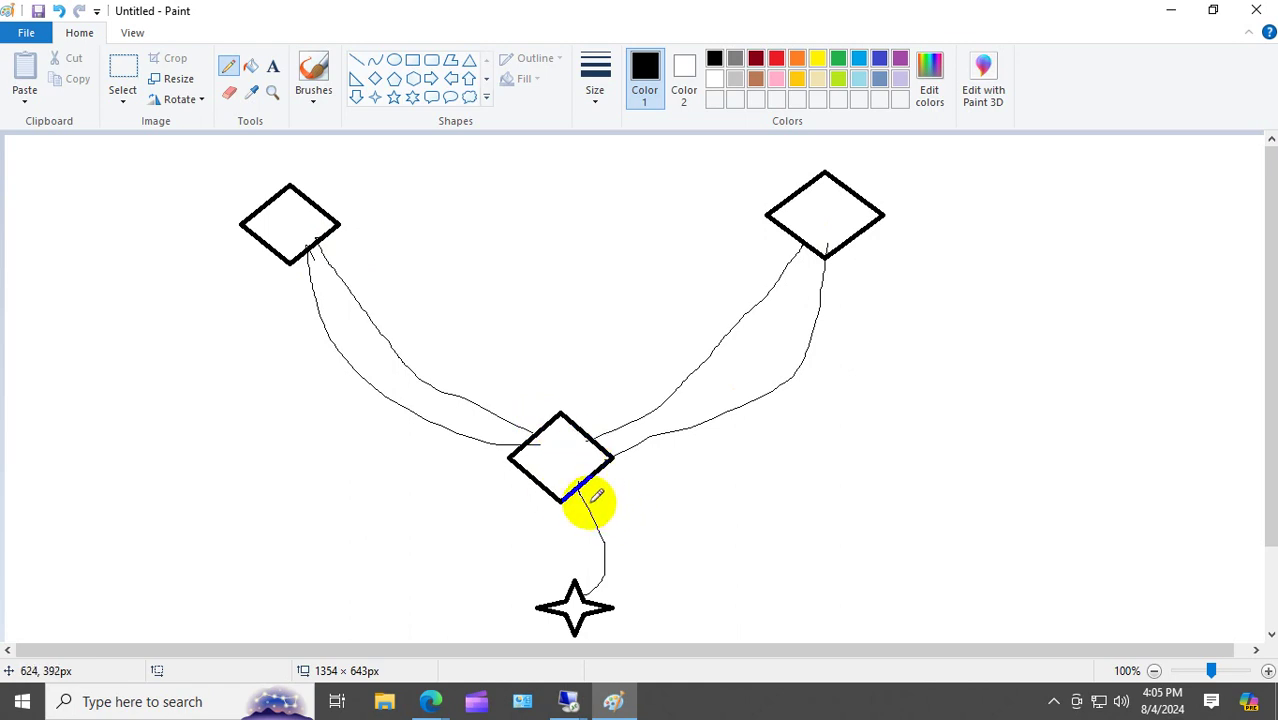
pyautogui.moveTo(590, 500); pyautogui.dragTo(742, 494)
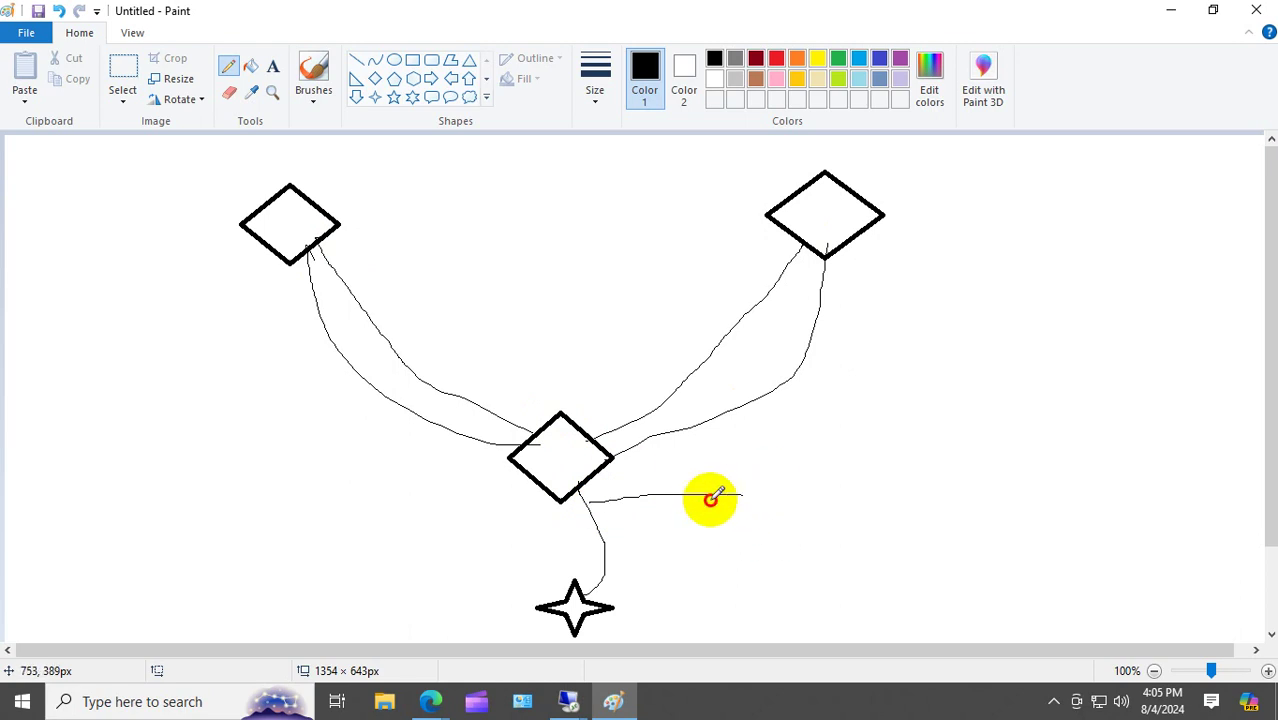
pyautogui.moveTo(712, 498)
pyautogui.mouseDown()
pyautogui.moveTo(337, 223)
pyautogui.moveTo(316, 229)
pyautogui.mouseUp()
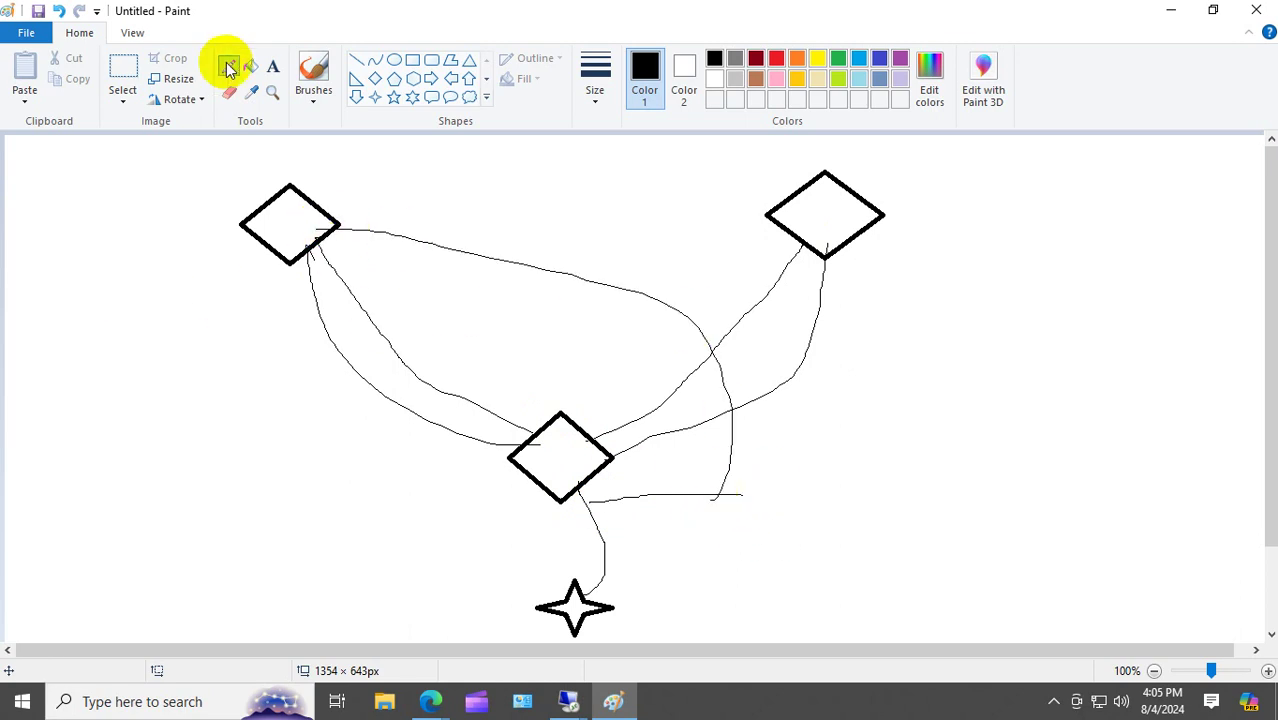
# Draw five rectangles: left of the diagram, top centre, top right, right side, and a small one bottom right.
pyautogui.click(124, 72)
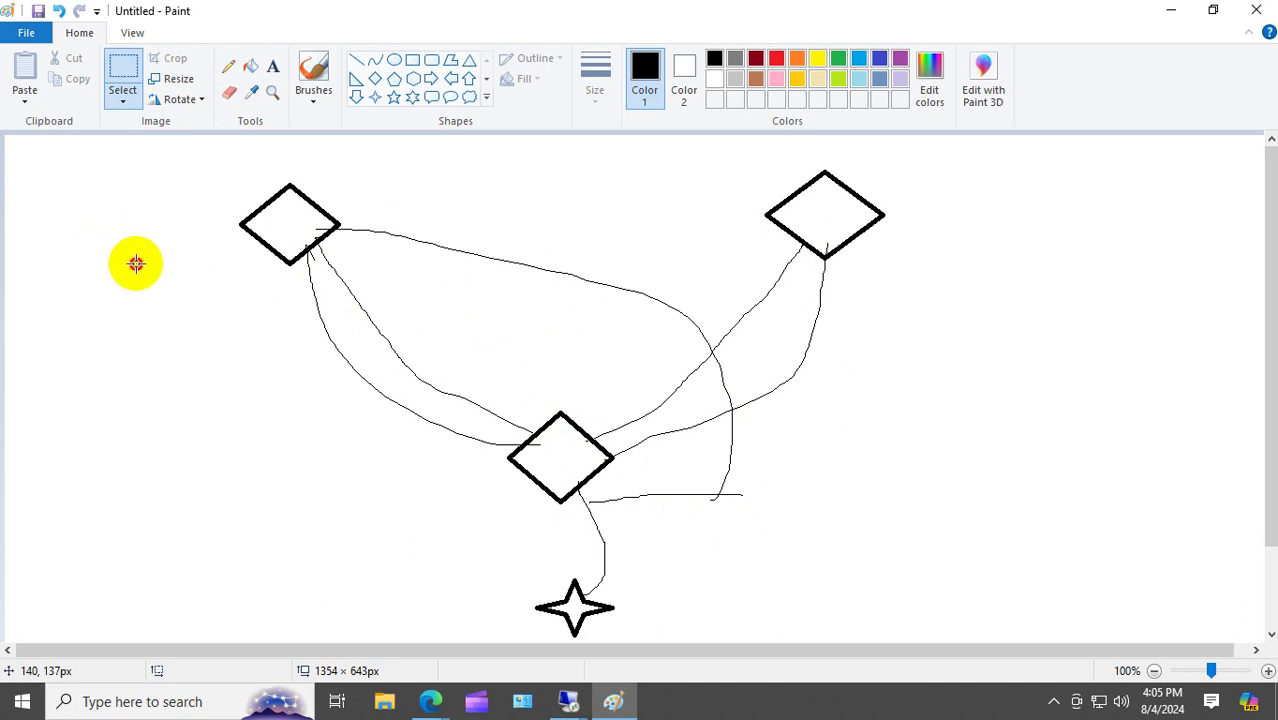
pyautogui.moveTo(134, 263); pyautogui.dragTo(231, 337)
pyautogui.click(270, 414)
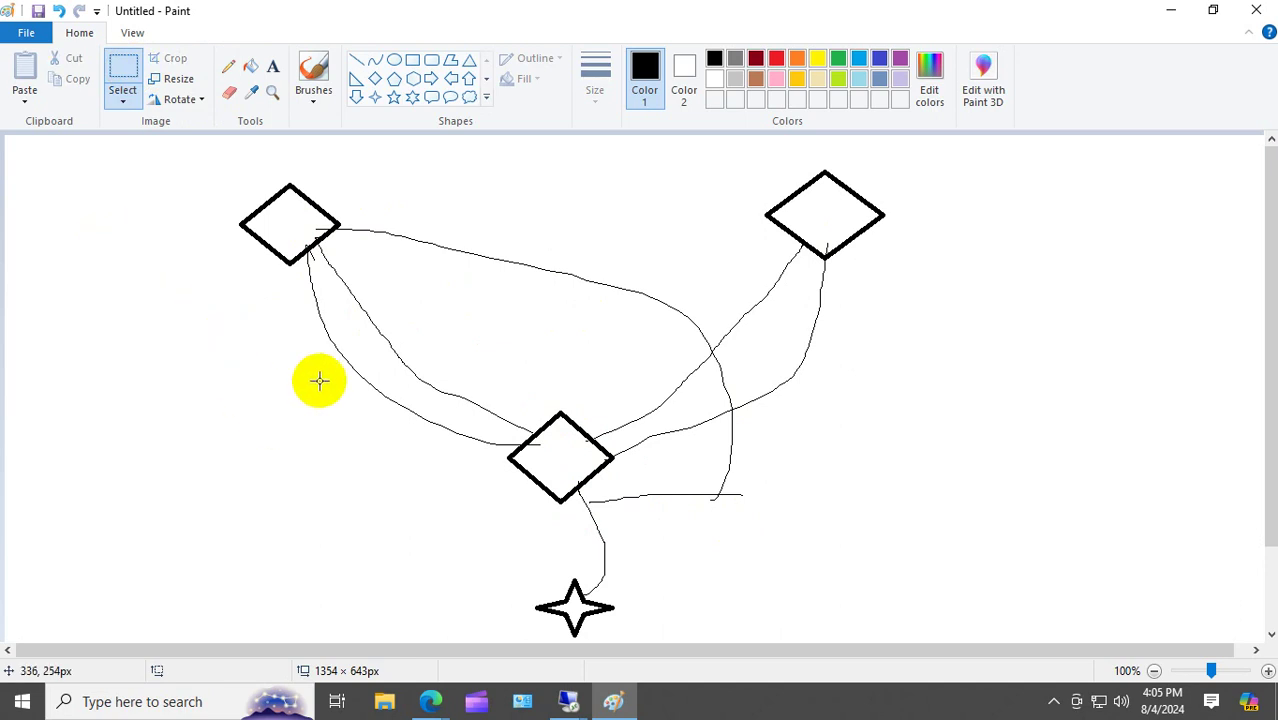
pyautogui.click(412, 60)
pyautogui.moveTo(177, 279); pyautogui.dragTo(240, 335)
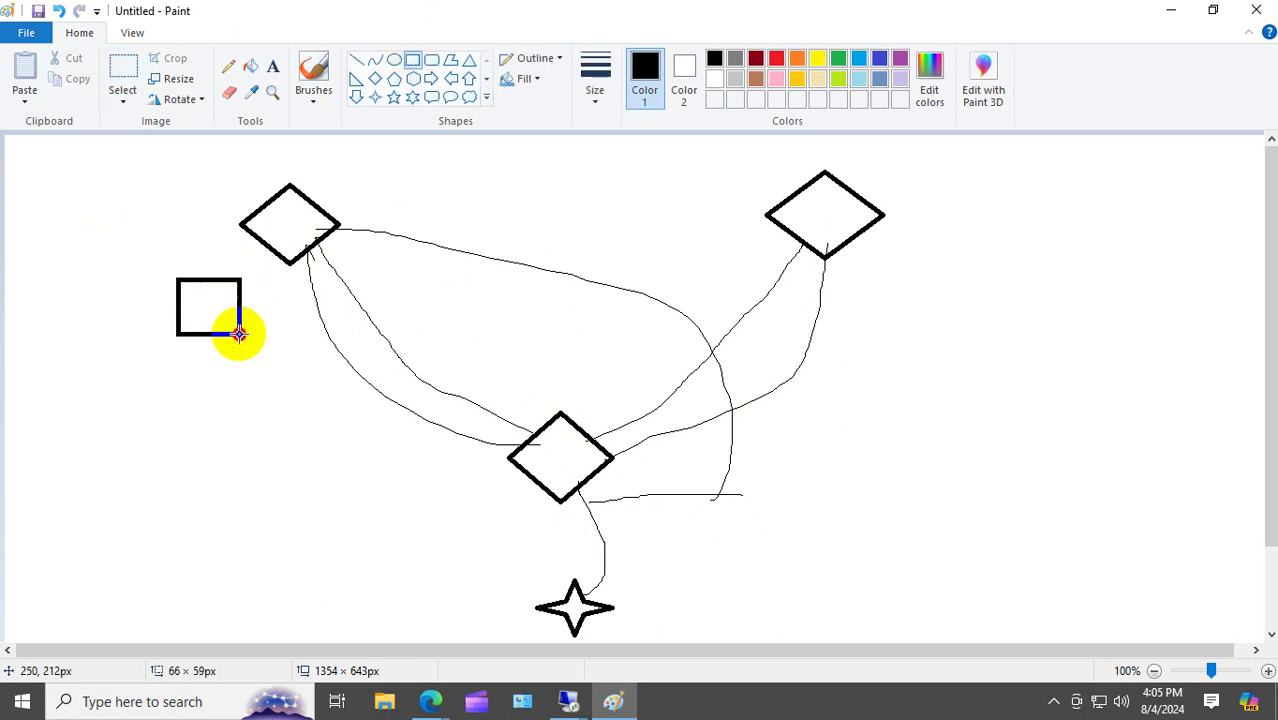
pyautogui.moveTo(357, 149); pyautogui.dragTo(442, 212)
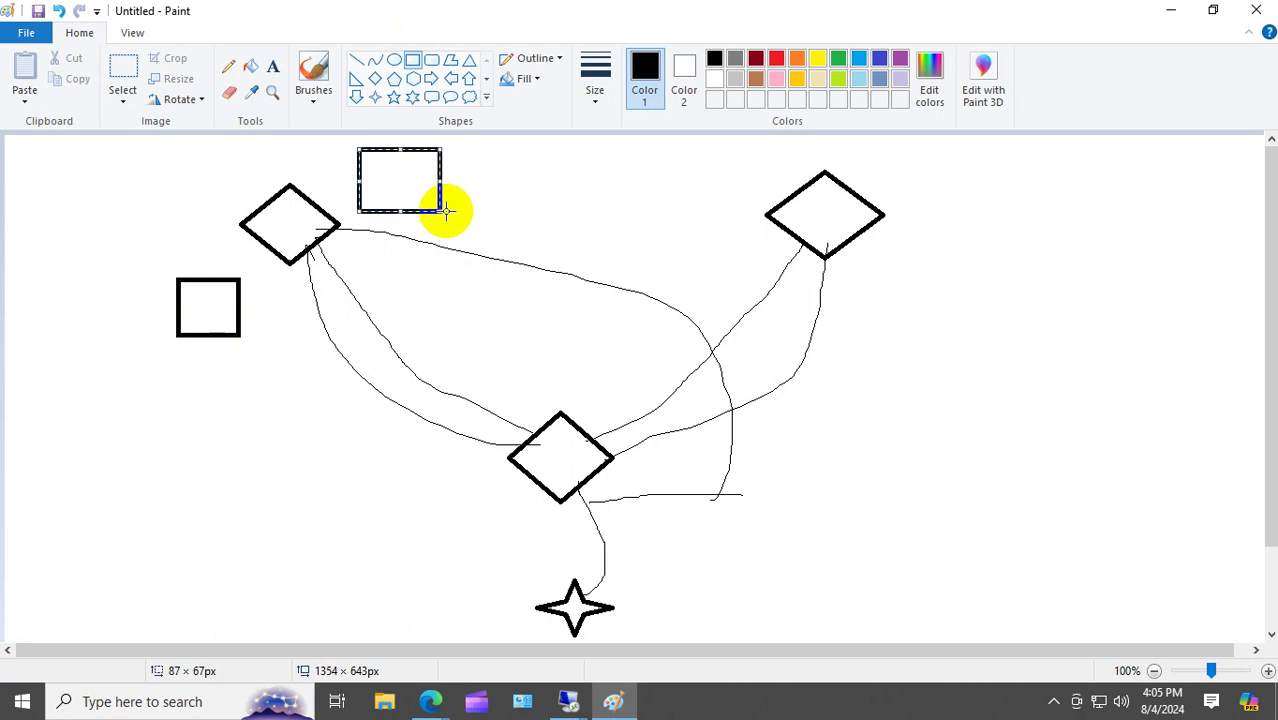
pyautogui.moveTo(955, 153); pyautogui.dragTo(1027, 218)
pyautogui.click(954, 312)
pyautogui.moveTo(954, 312); pyautogui.dragTo(1035, 389)
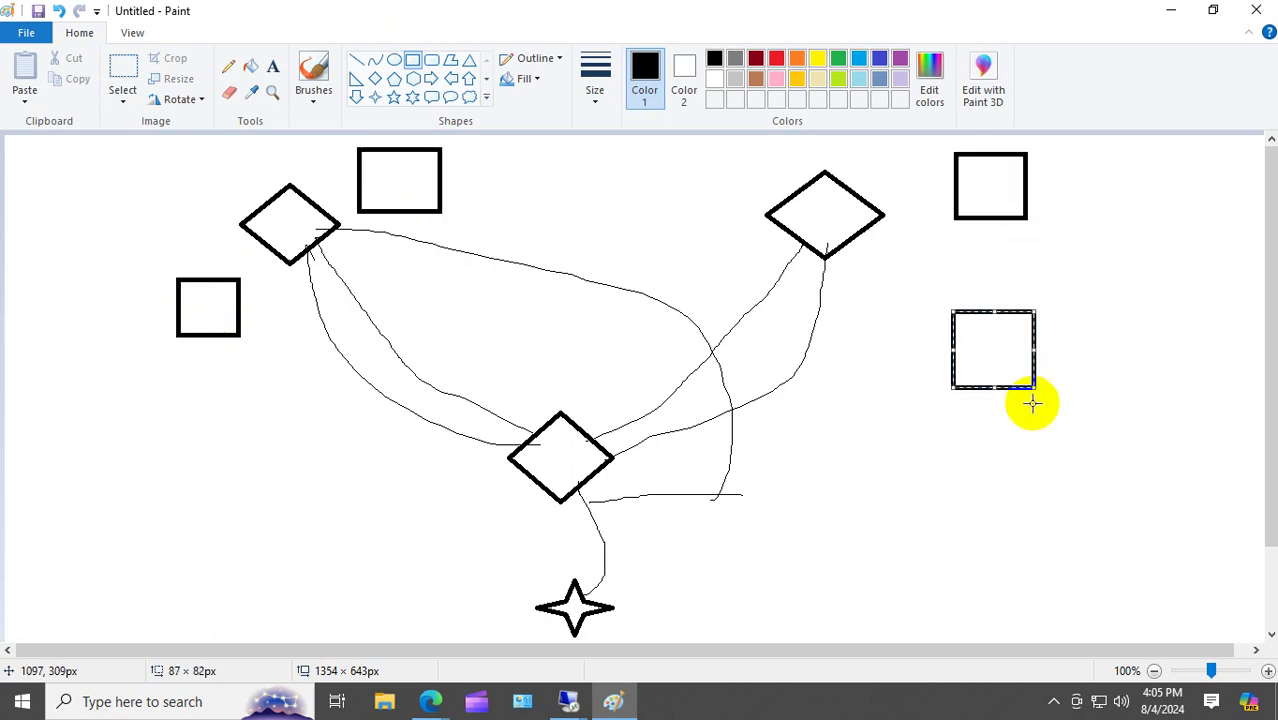
pyautogui.moveTo(976, 494); pyautogui.dragTo(1030, 535)
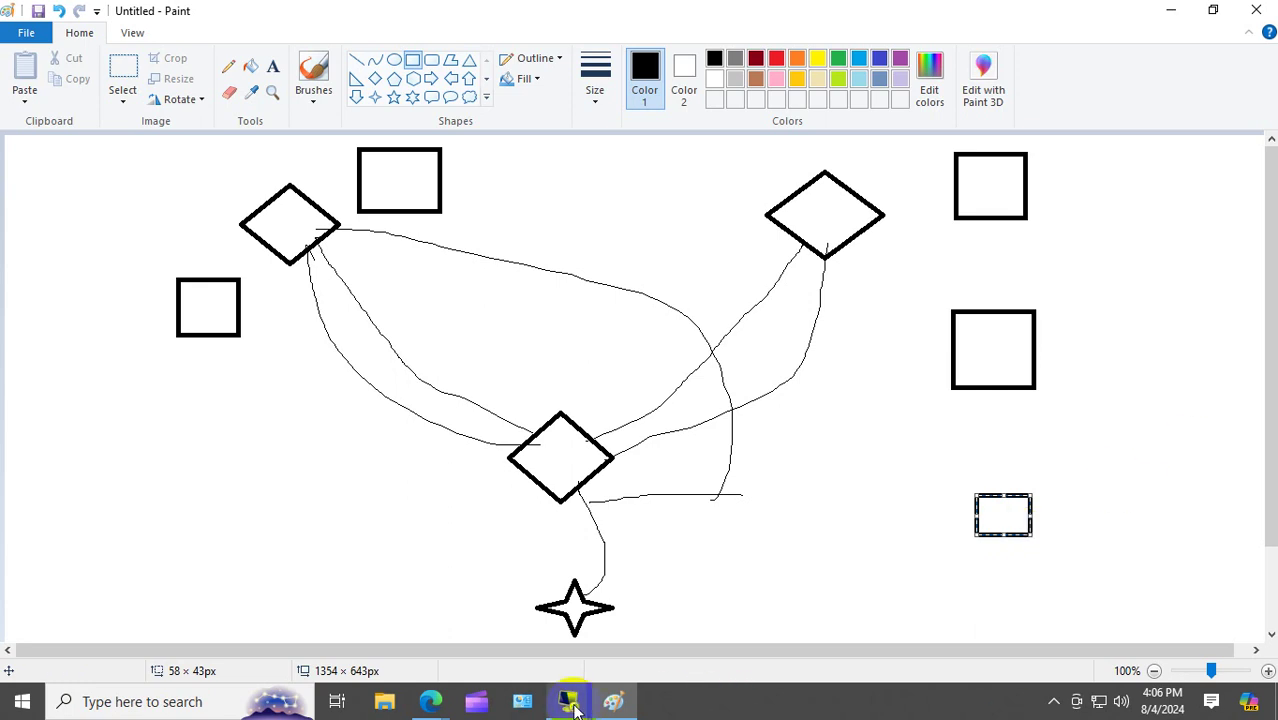
# Return to the first server's remote session and go up to the wwwroot folder.
pyautogui.moveTo(568, 700)
pyautogui.click(525, 652)
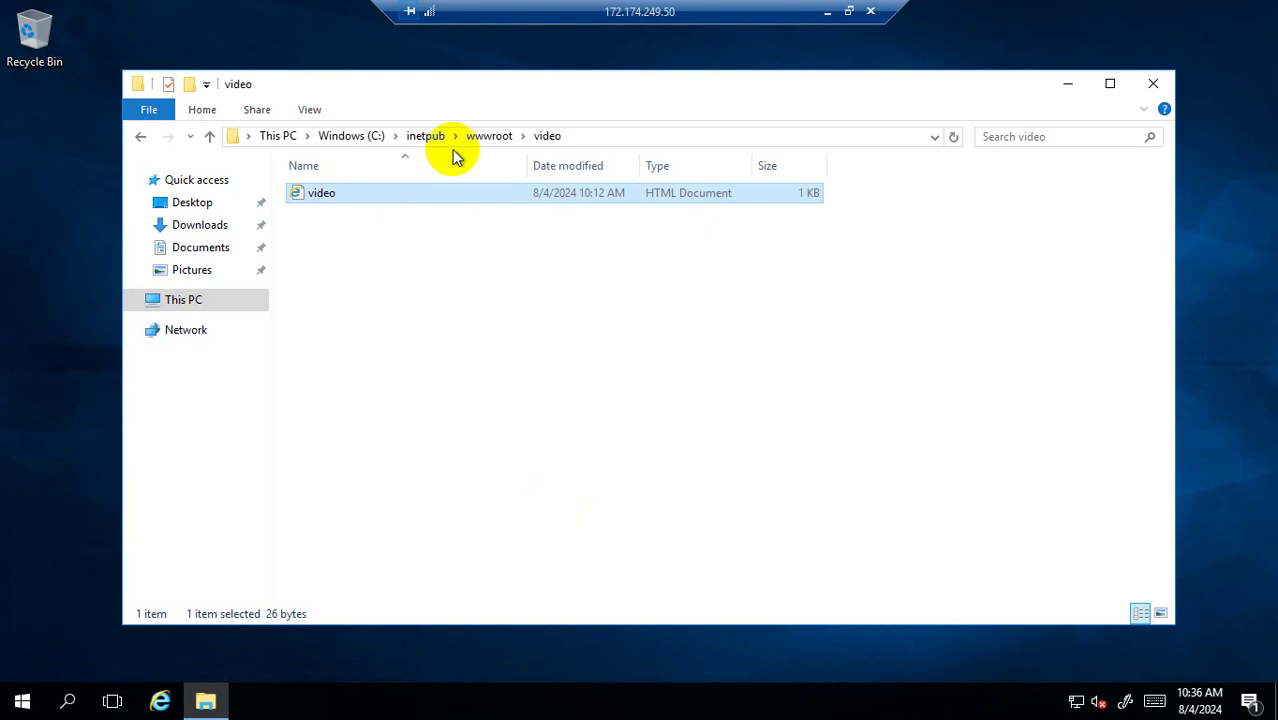
pyautogui.click(489, 135)
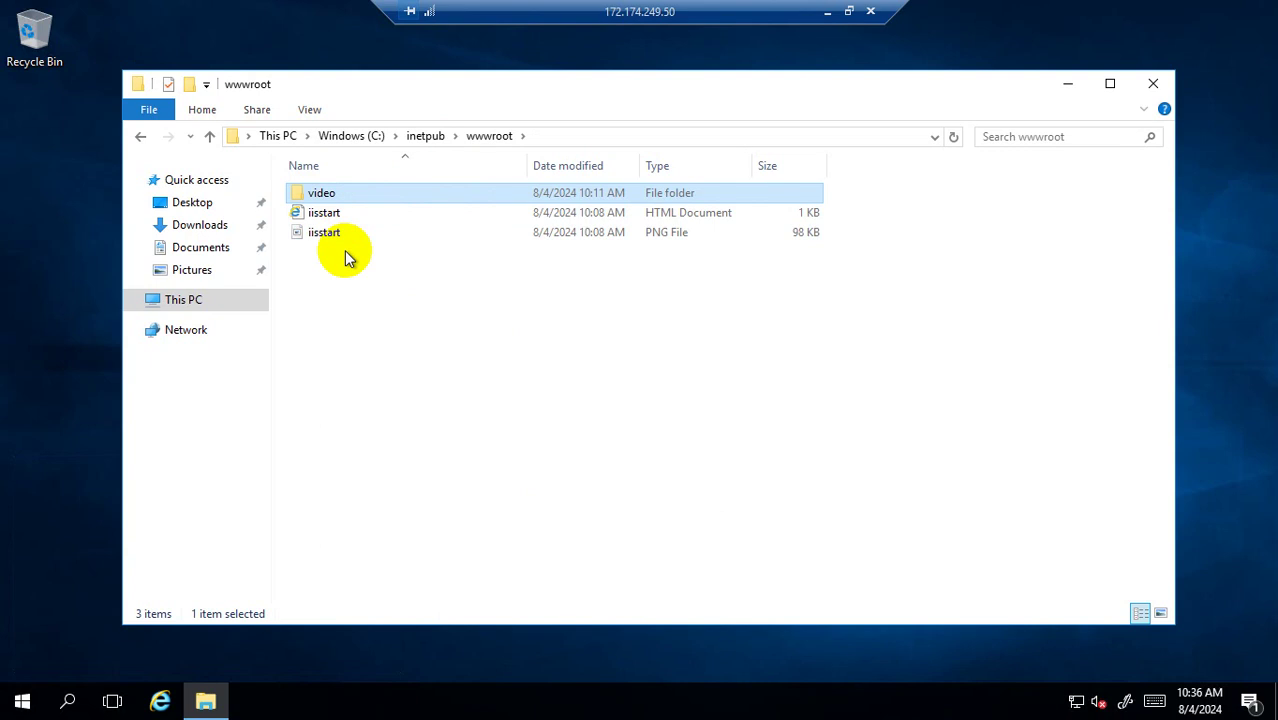
# Open iisstart.htm in Notepad, replace its contents with 'Default from Video', and save.
pyautogui.rightClick(332, 220)
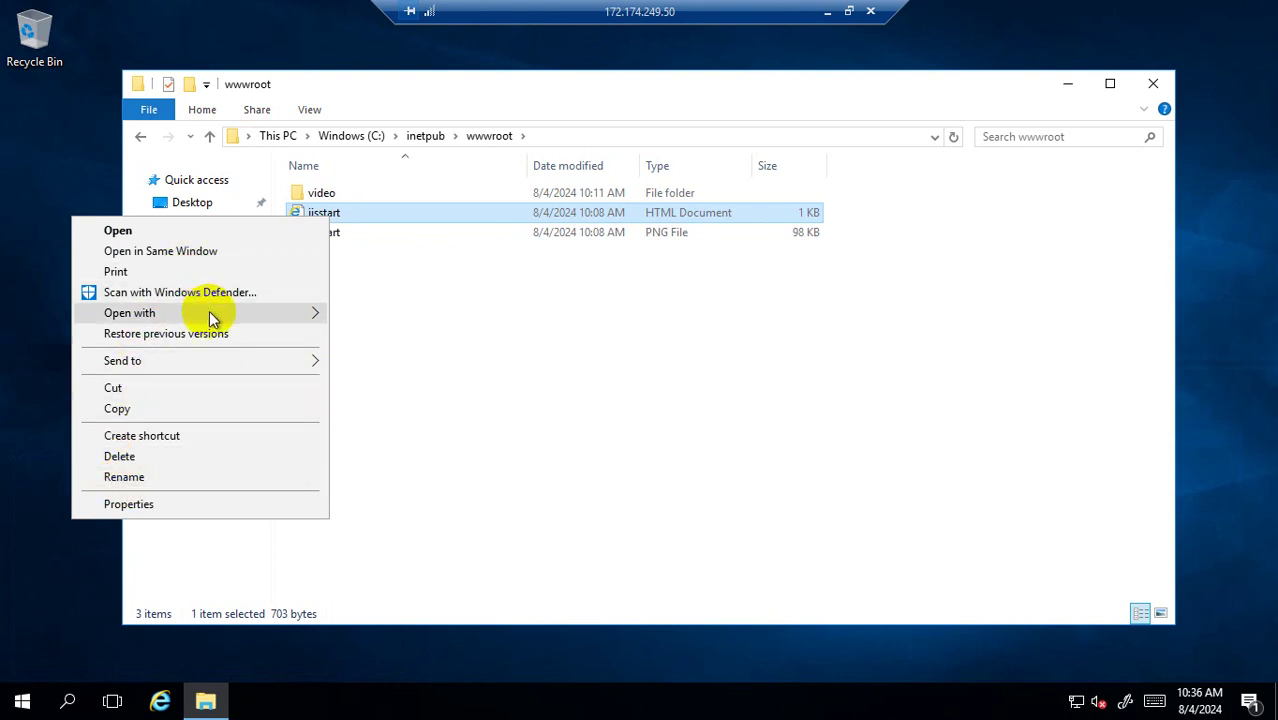
pyautogui.moveTo(214, 314)
pyautogui.click(418, 338)
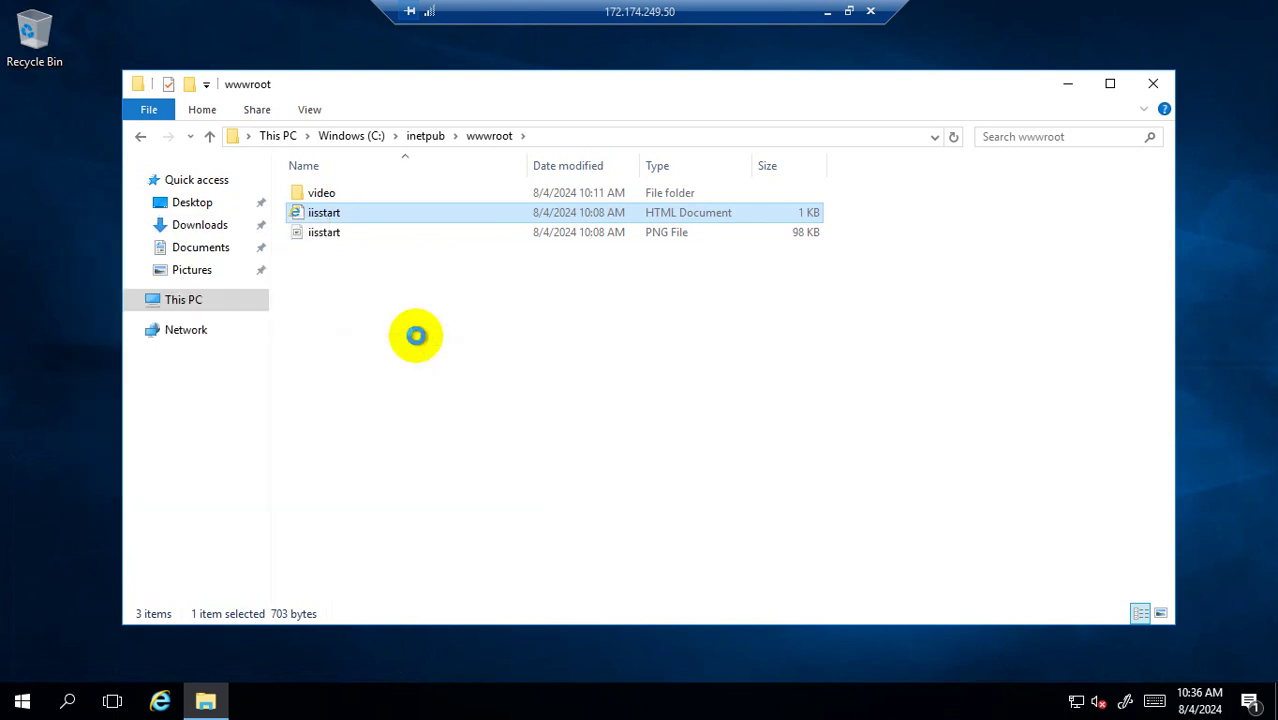
pyautogui.click(418, 337)
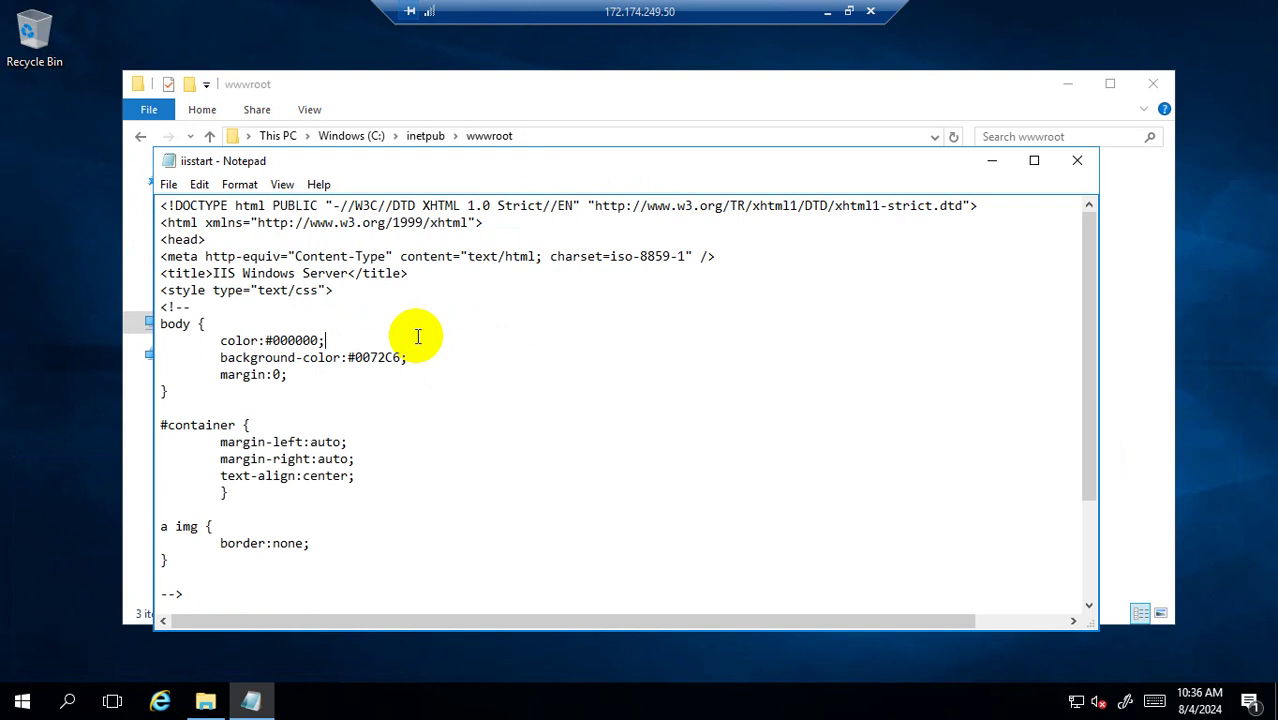
pyautogui.hotkey('ctrl', 'a')
pyautogui.press('Delete')
pyautogui.write('De')
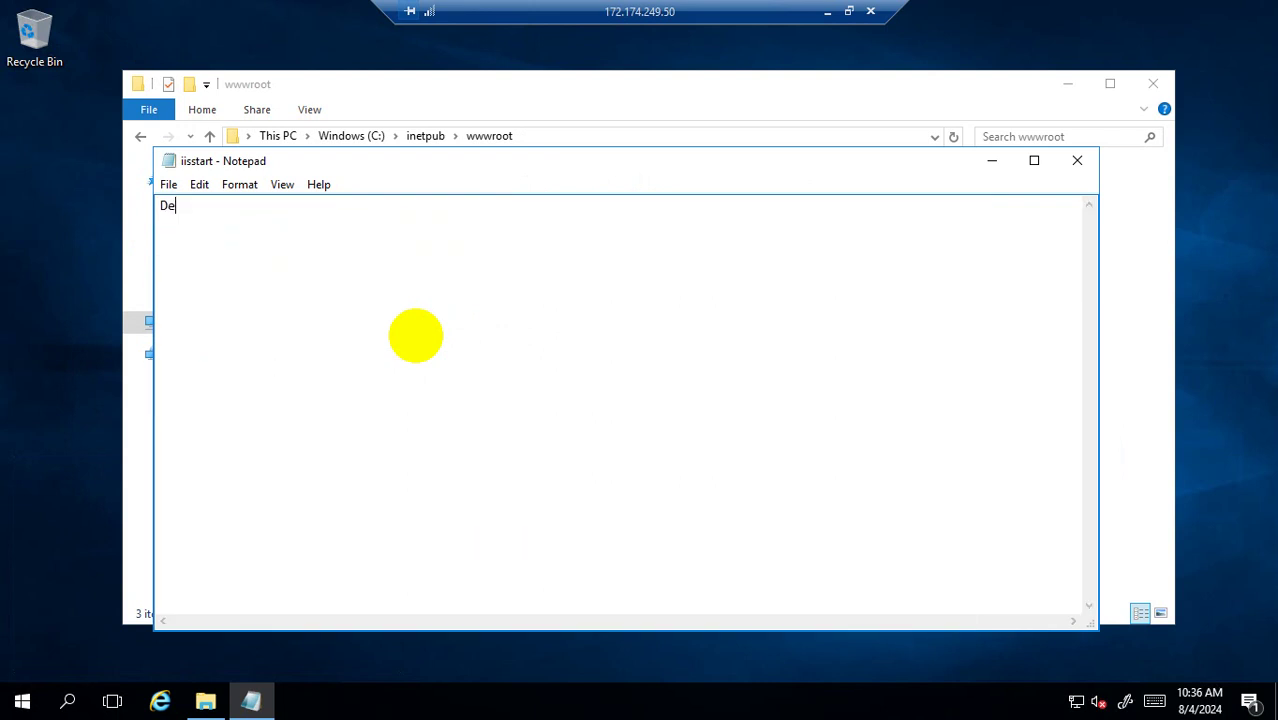
pyautogui.write('fault from Vide')
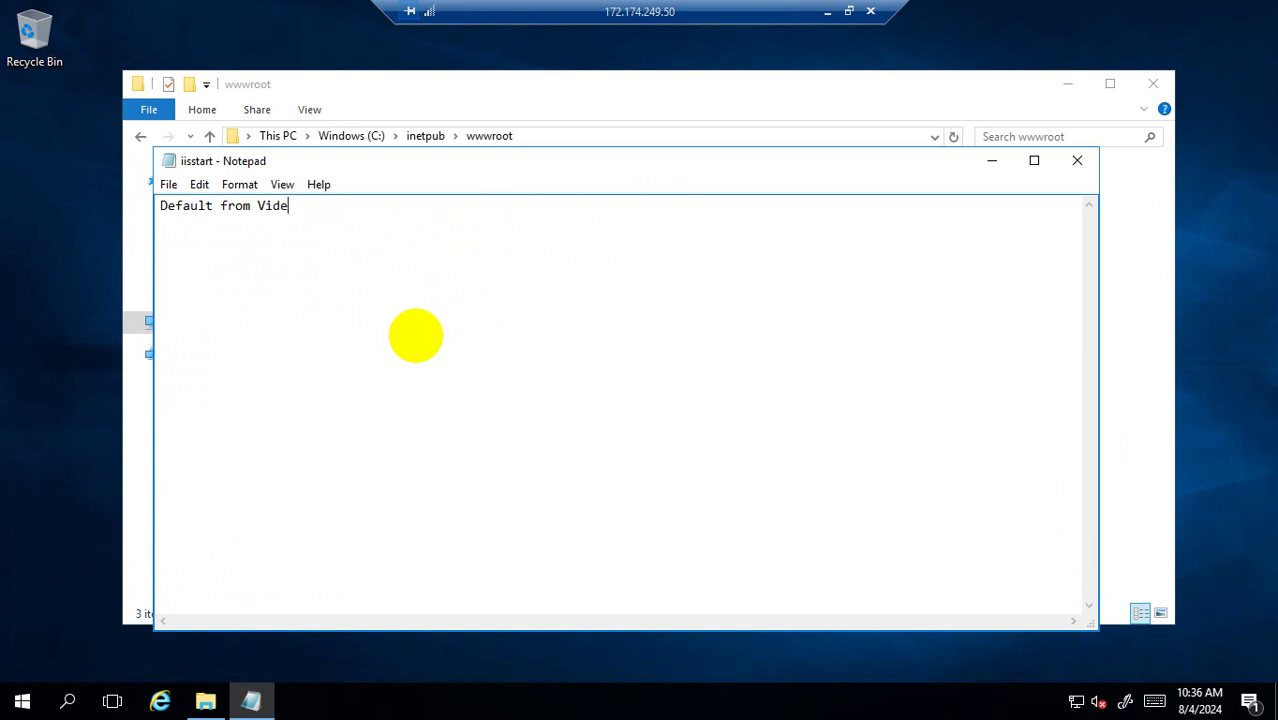
pyautogui.write('o')
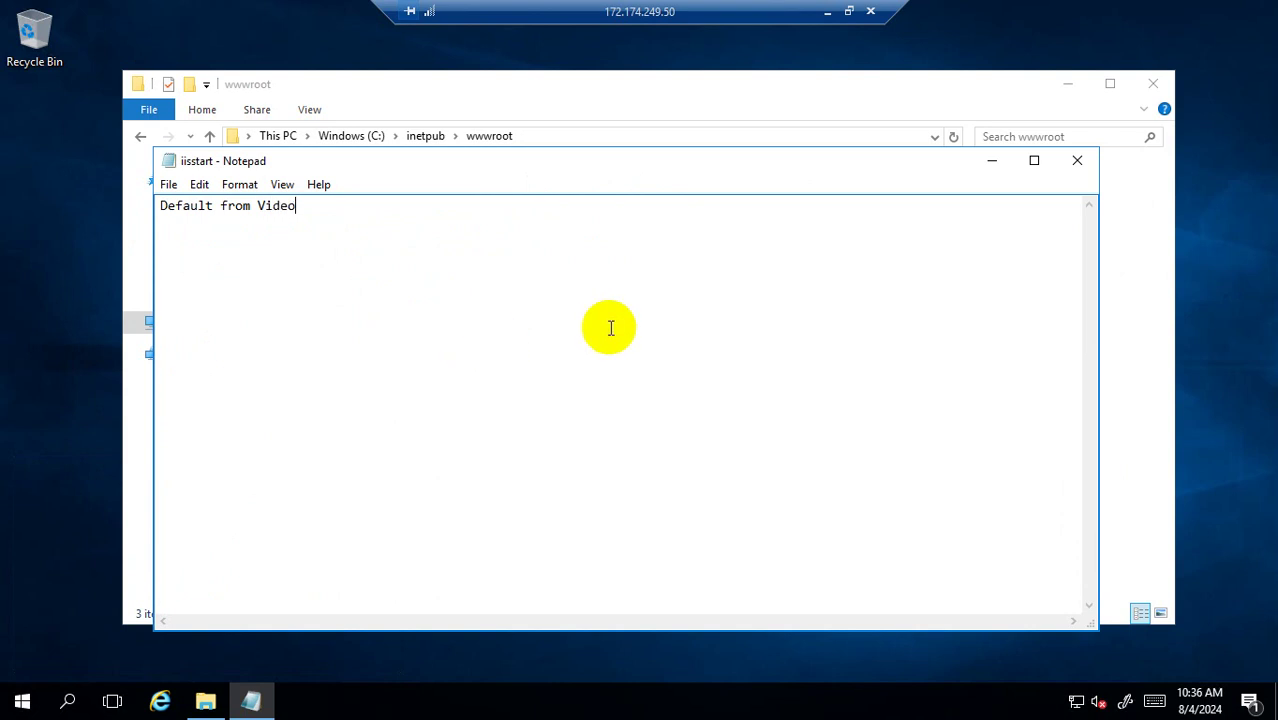
pyautogui.click(1077, 161)
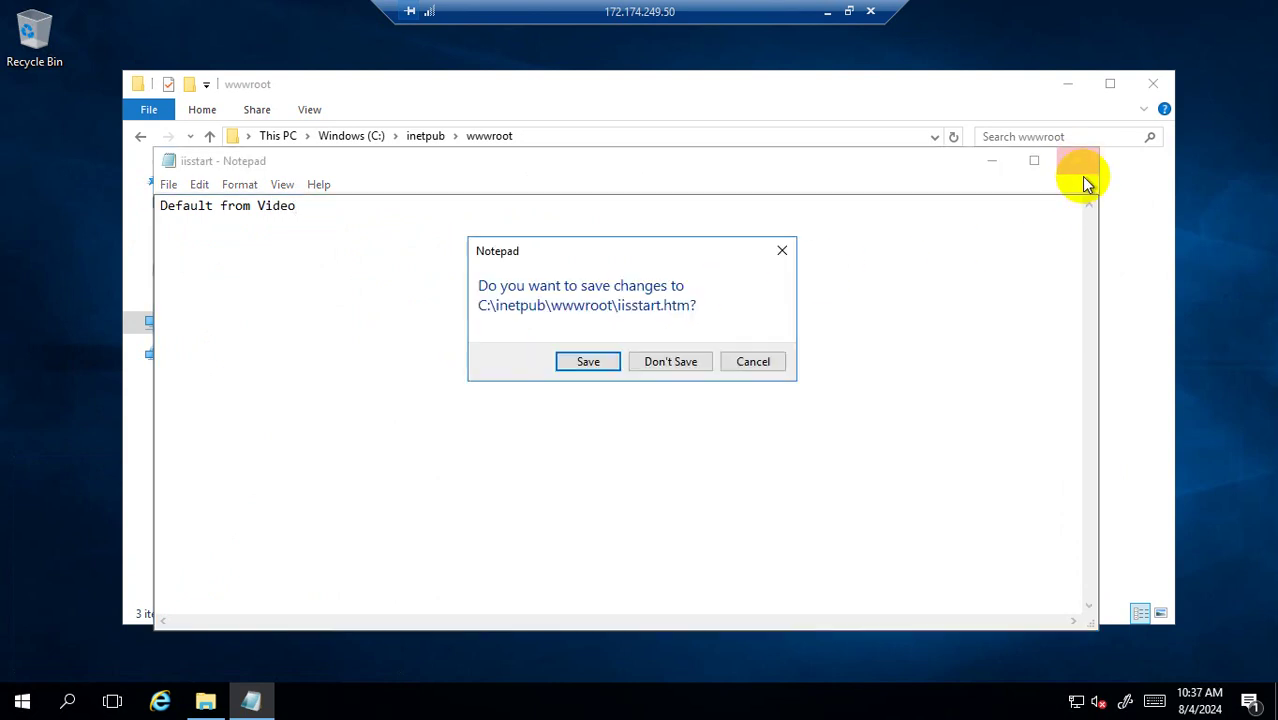
pyautogui.click(589, 362)
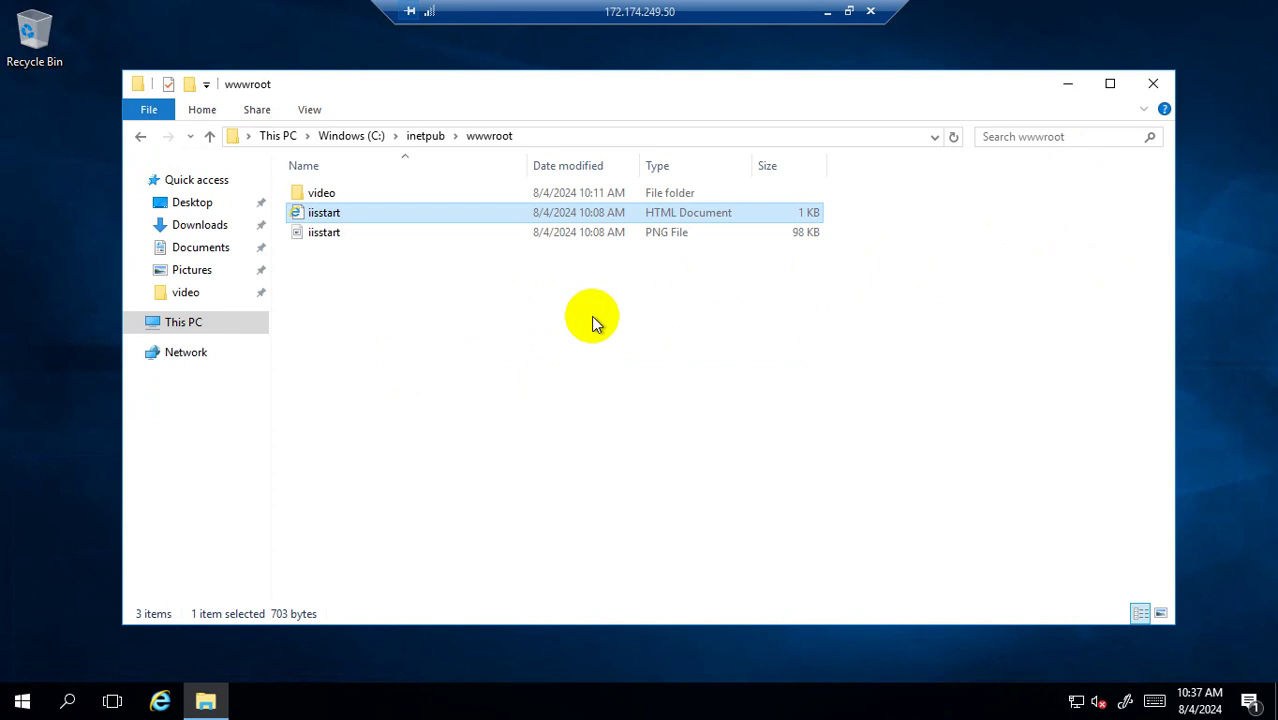
# Switch to the 172.174.251.201 remote session and go up to the wwwroot folder.
pyautogui.click(827, 12)
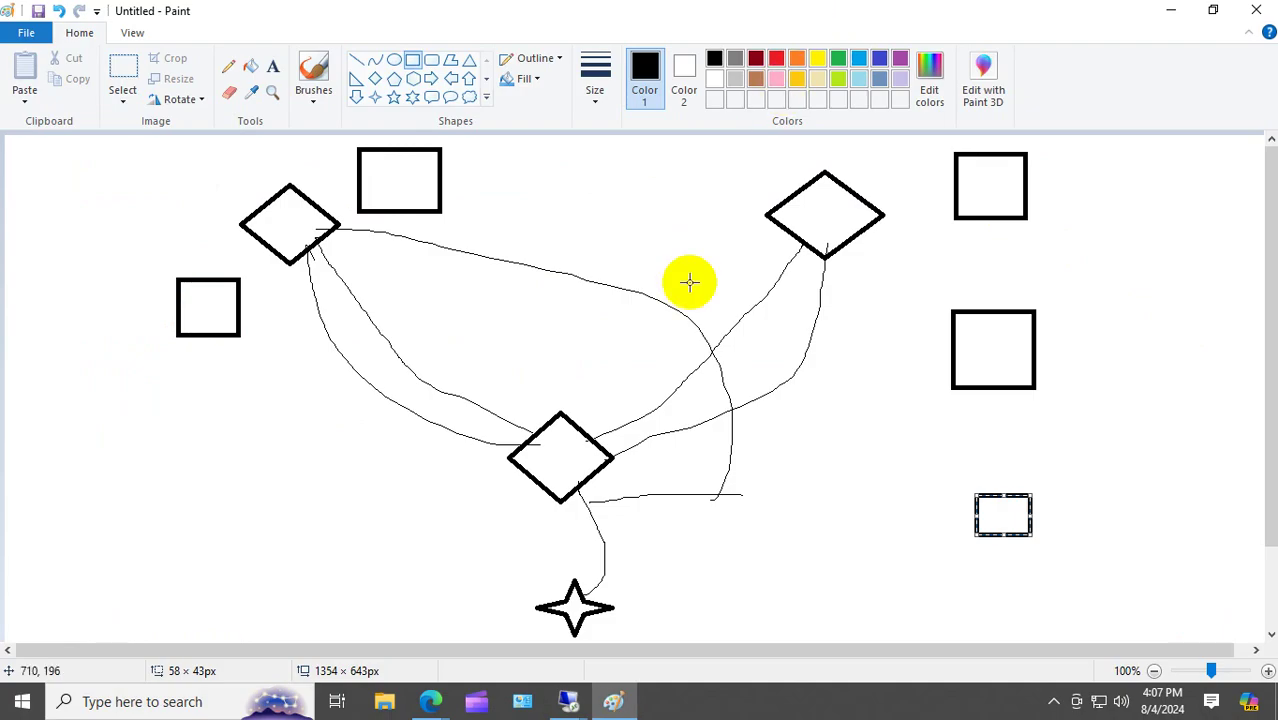
pyautogui.moveTo(568, 698)
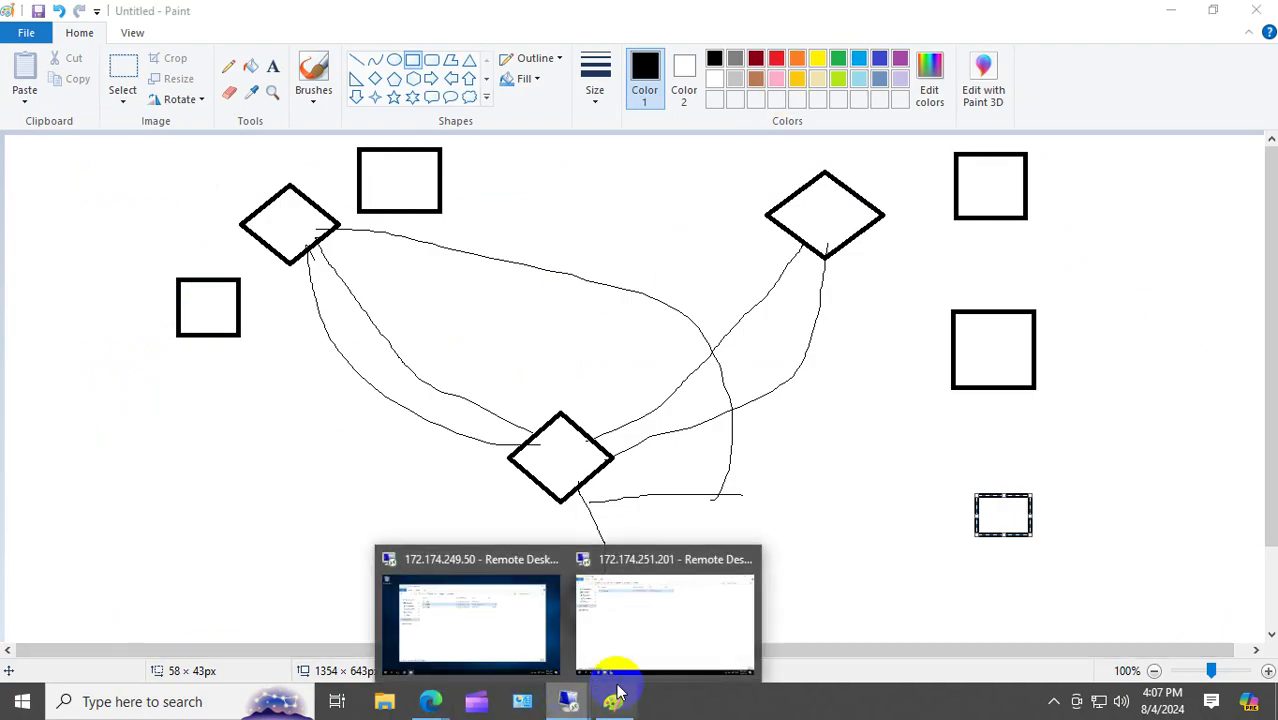
pyautogui.click(645, 650)
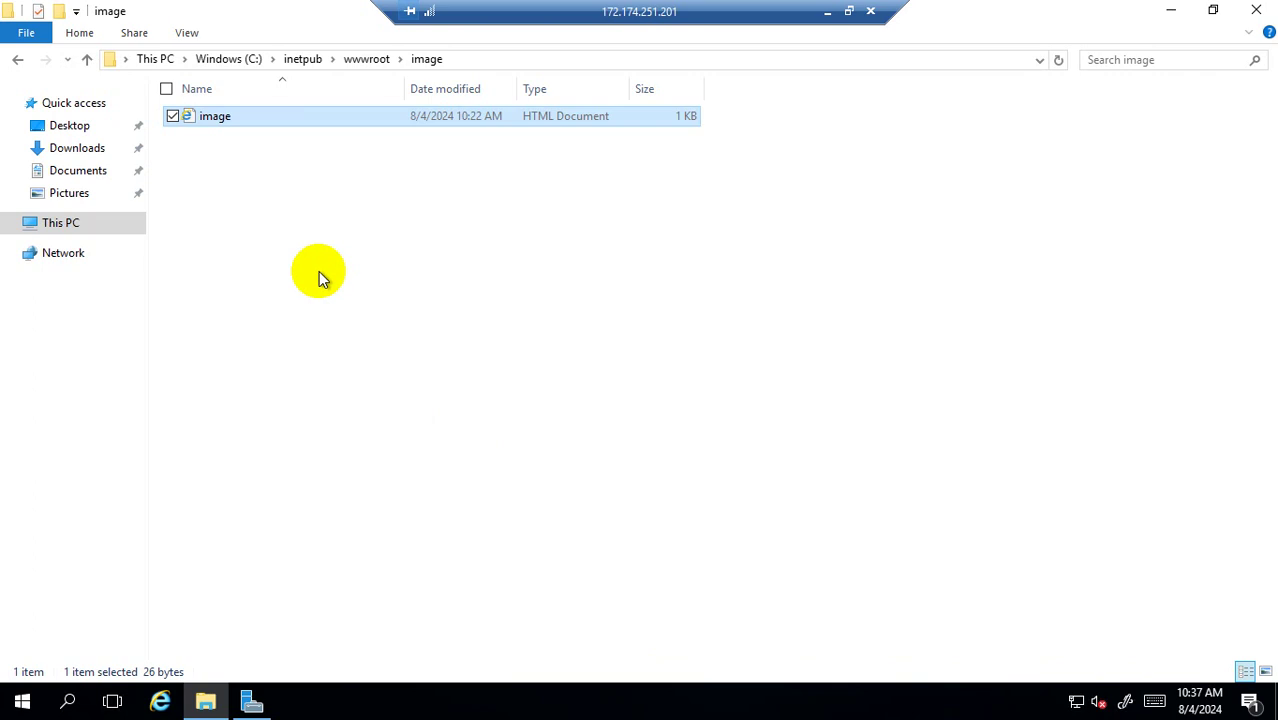
pyautogui.click(368, 59)
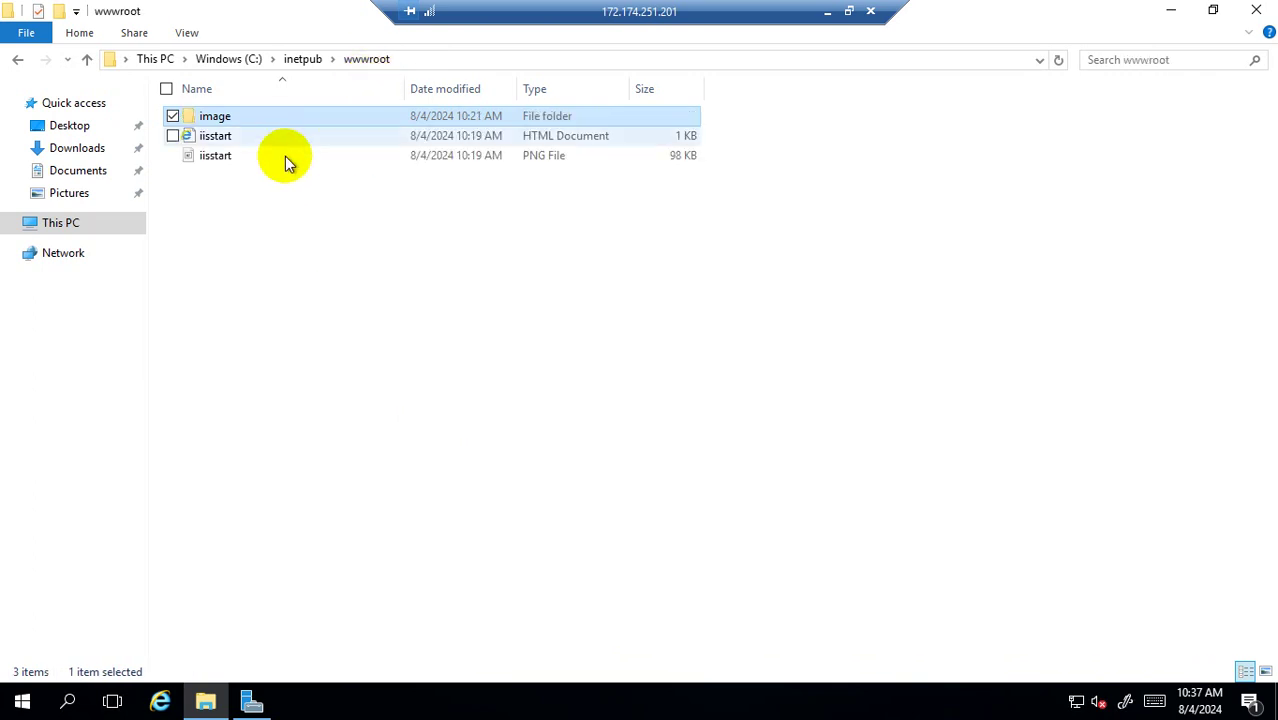
# Replace iisstart.htm's text with 'default from Image' in Notepad, save, and leave the session.
pyautogui.rightClick(224, 139)
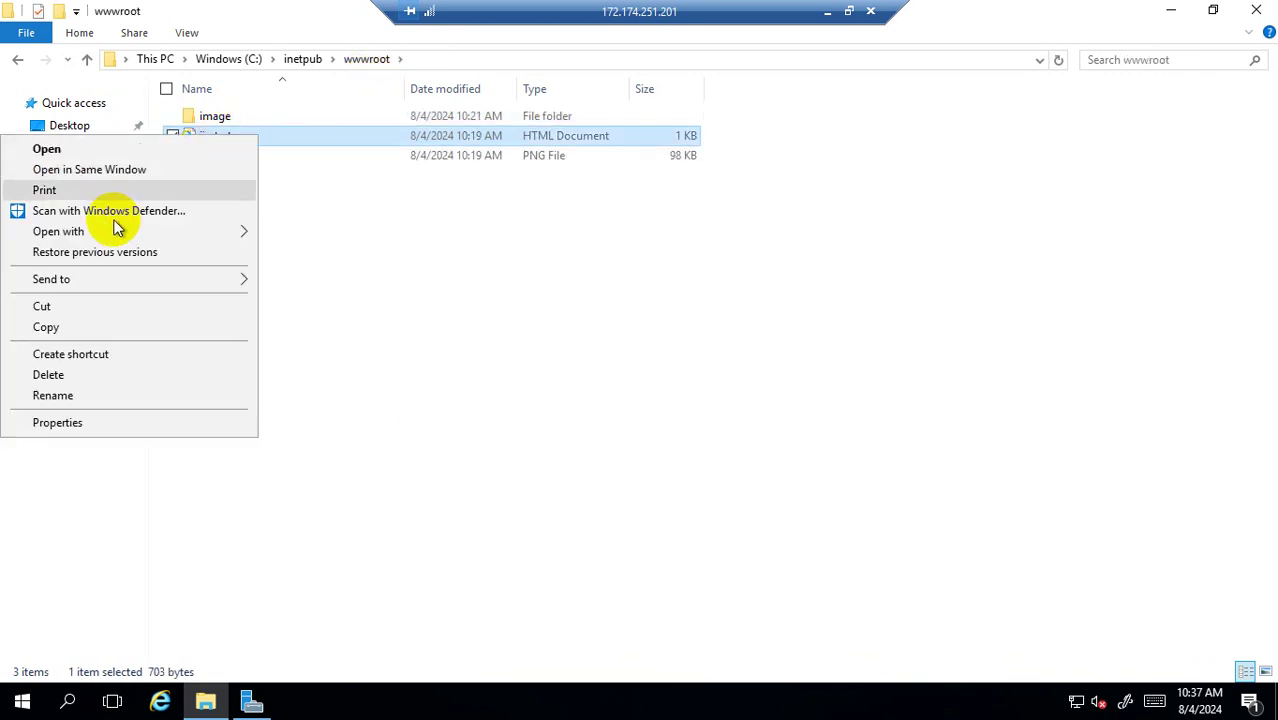
pyautogui.moveTo(160, 233)
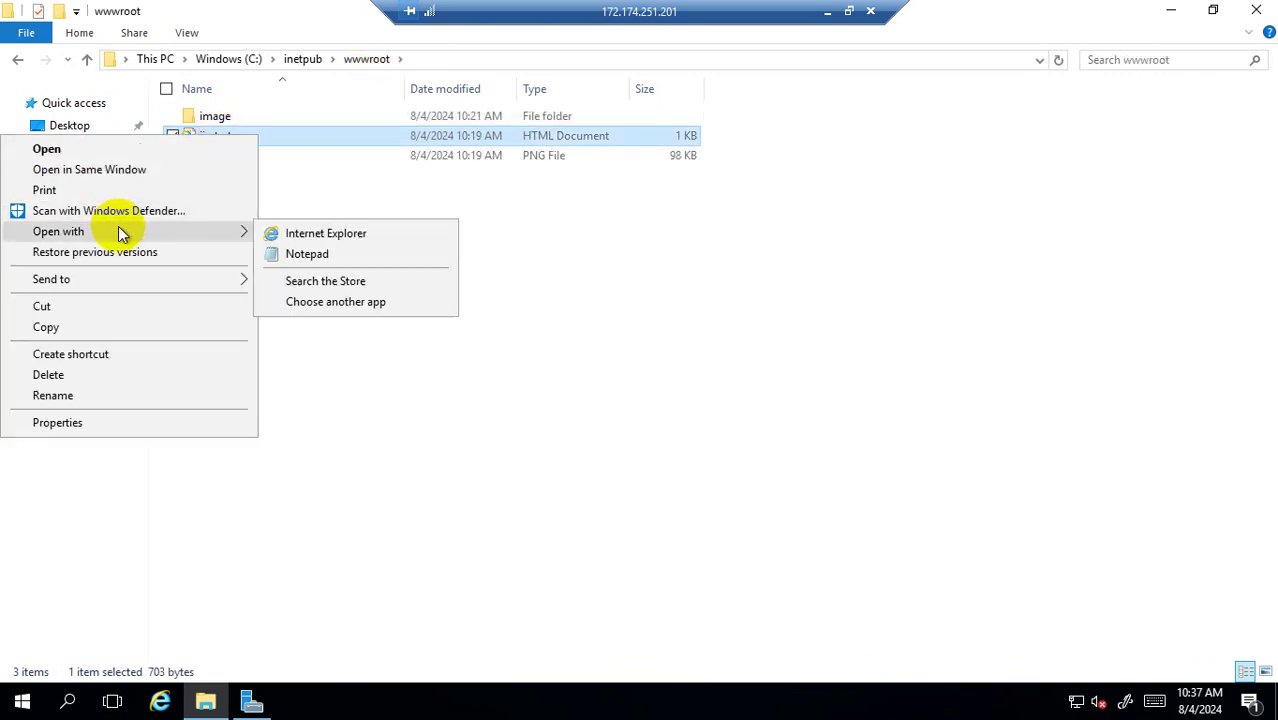
pyautogui.click(326, 256)
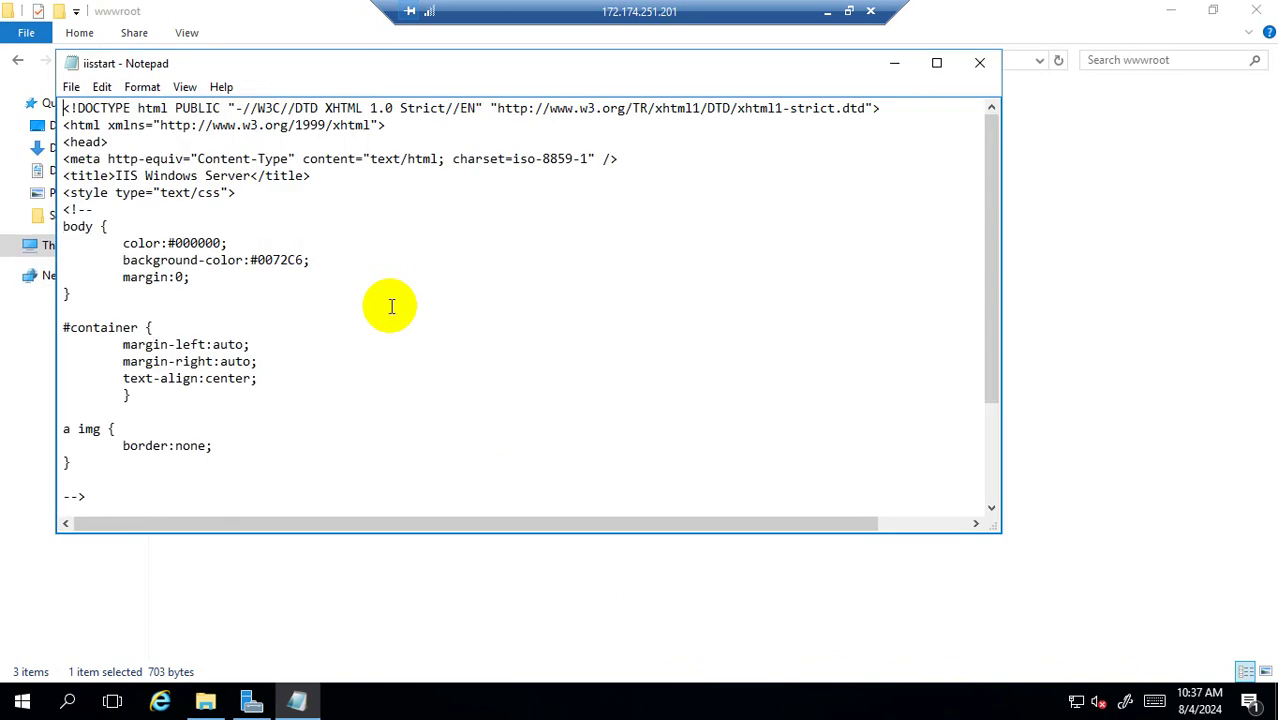
pyautogui.hotkey('ctrl', 'a')
pyautogui.press('Delete')
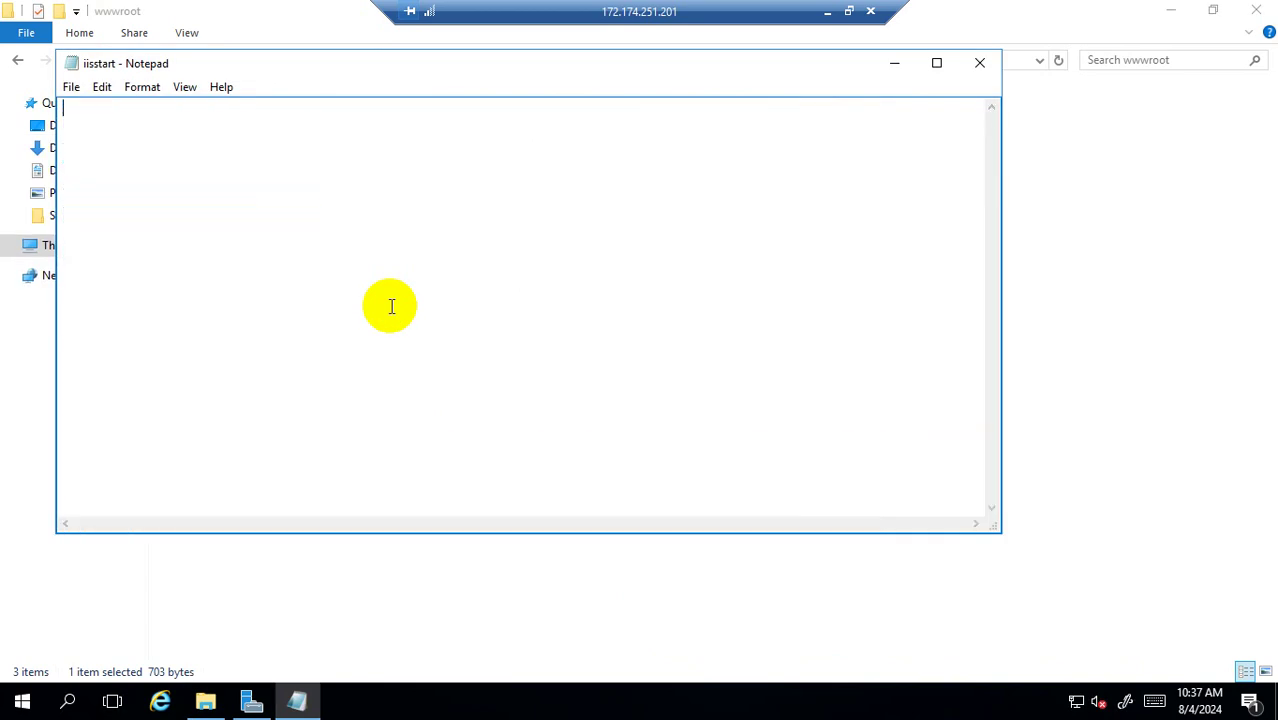
pyautogui.write('default from Image')
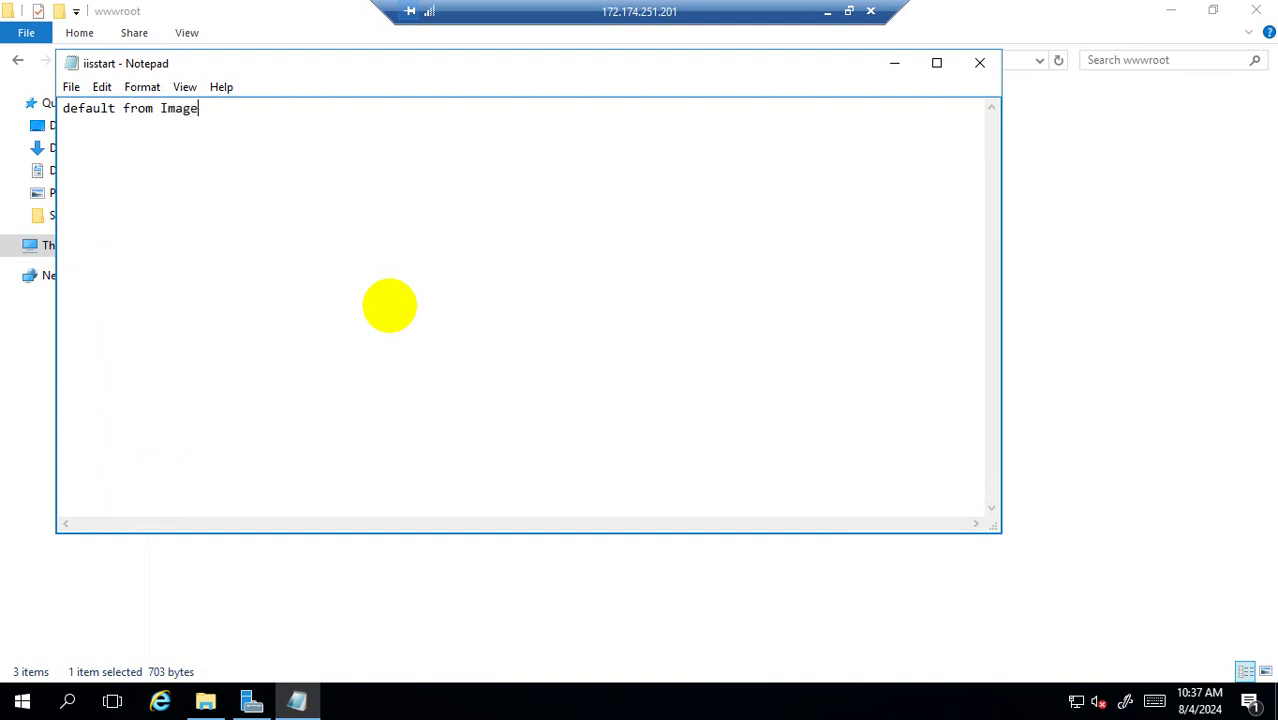
pyautogui.click(986, 73)
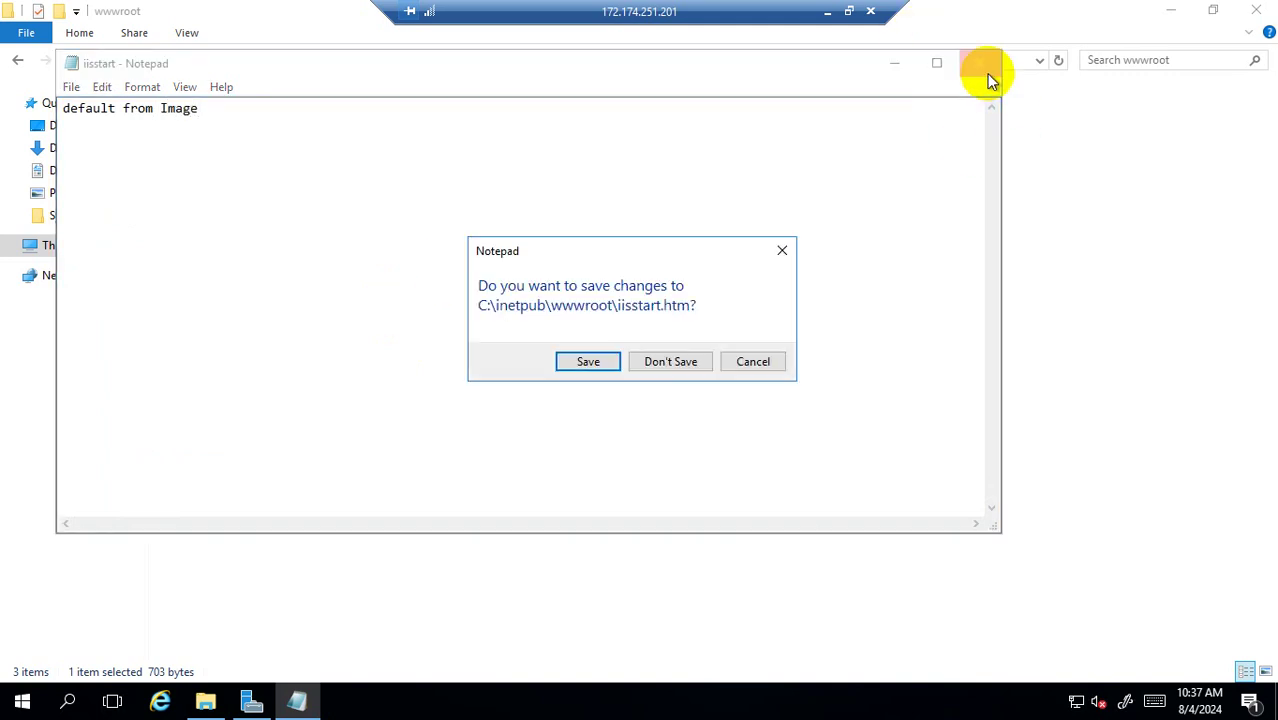
pyautogui.click(605, 362)
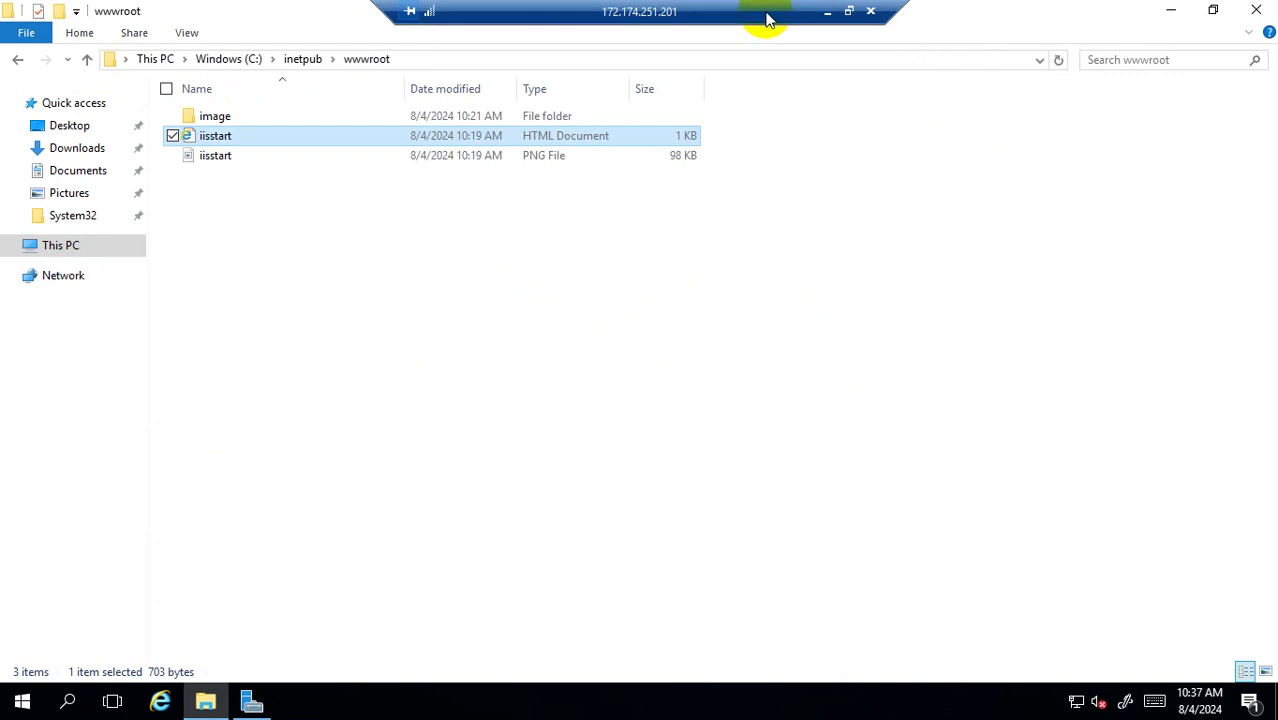
pyautogui.click(827, 12)
# Reload 135.237.115.204 three times to see it alternate between the Video and Image pages.
pyautogui.moveTo(430, 701)
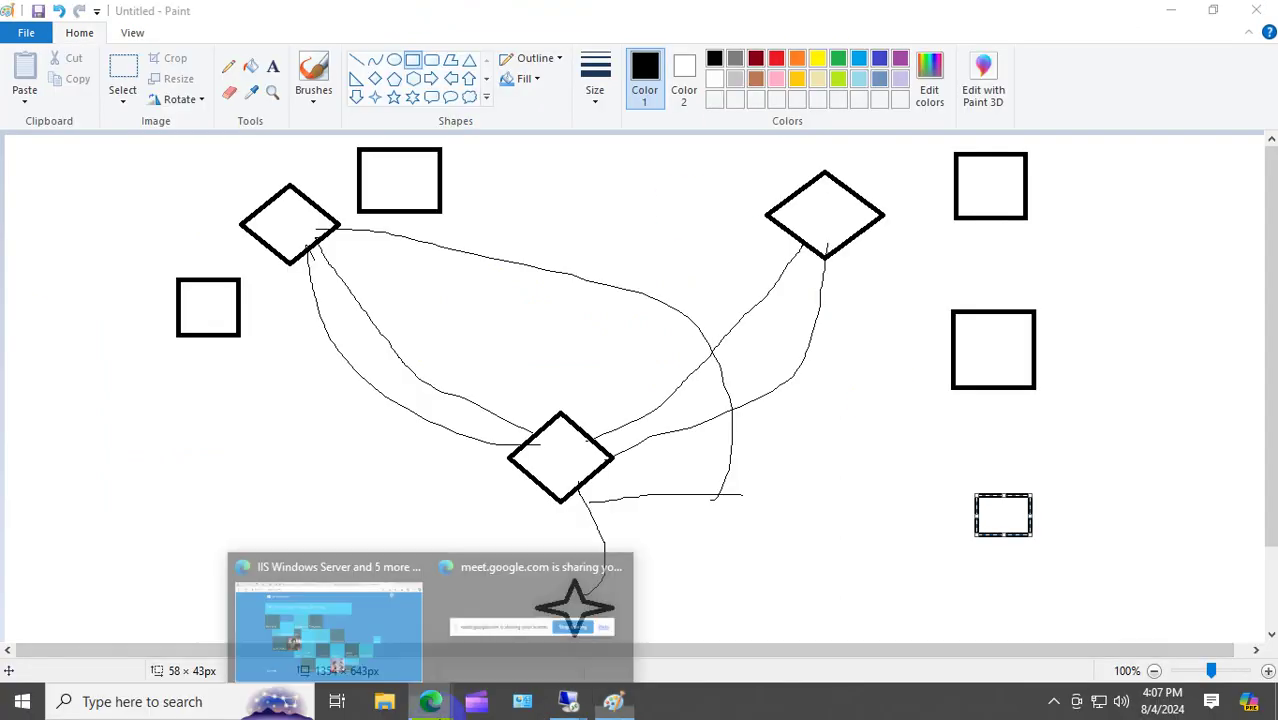
pyautogui.click(579, 619)
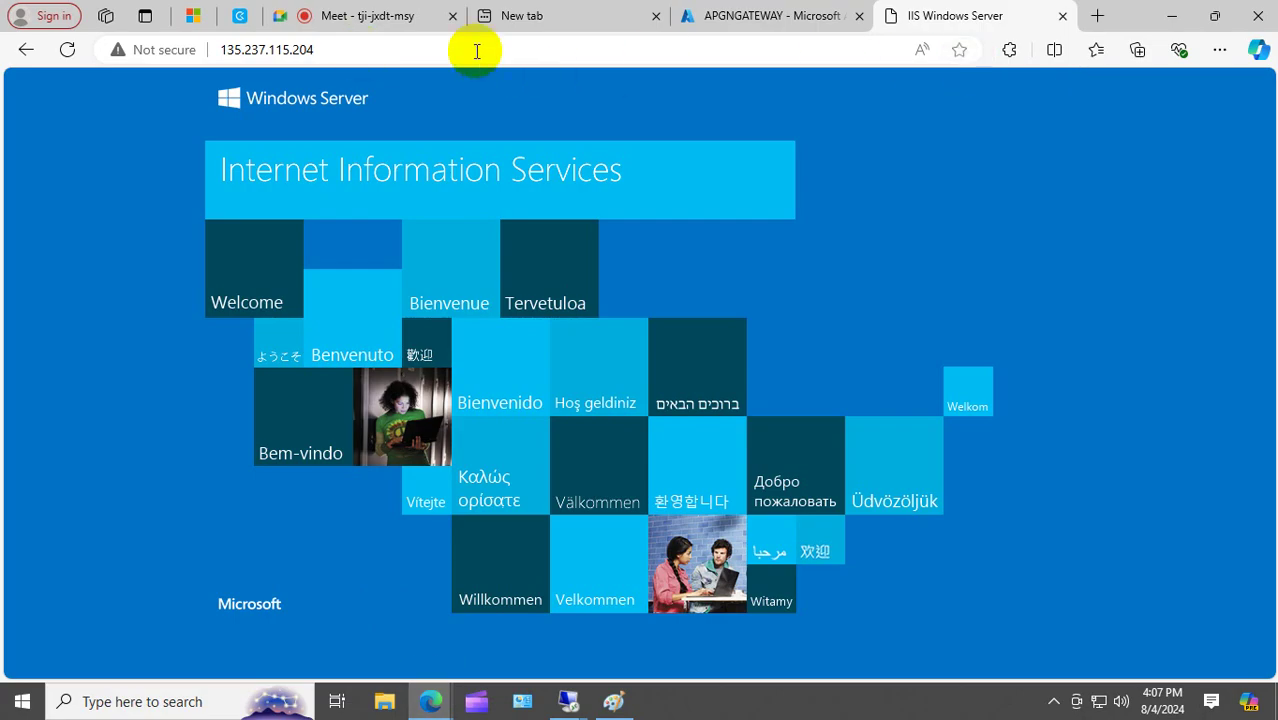
pyautogui.click(68, 50)
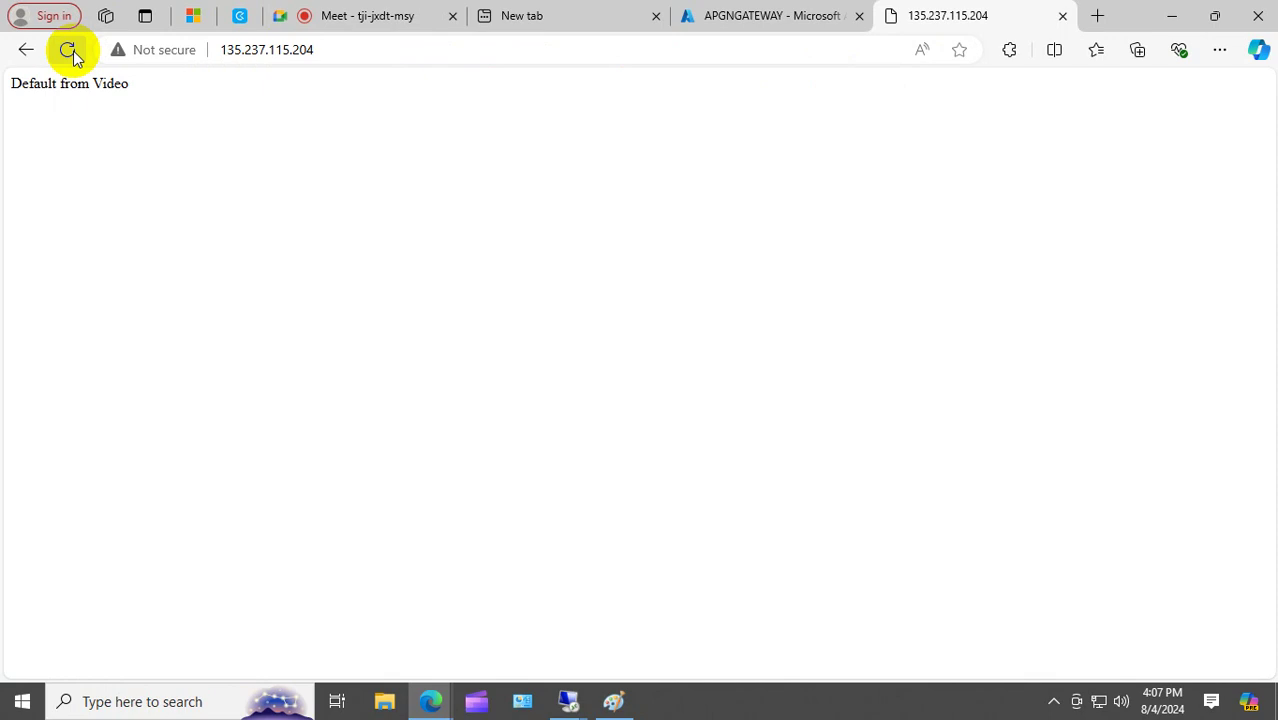
pyautogui.click(68, 50)
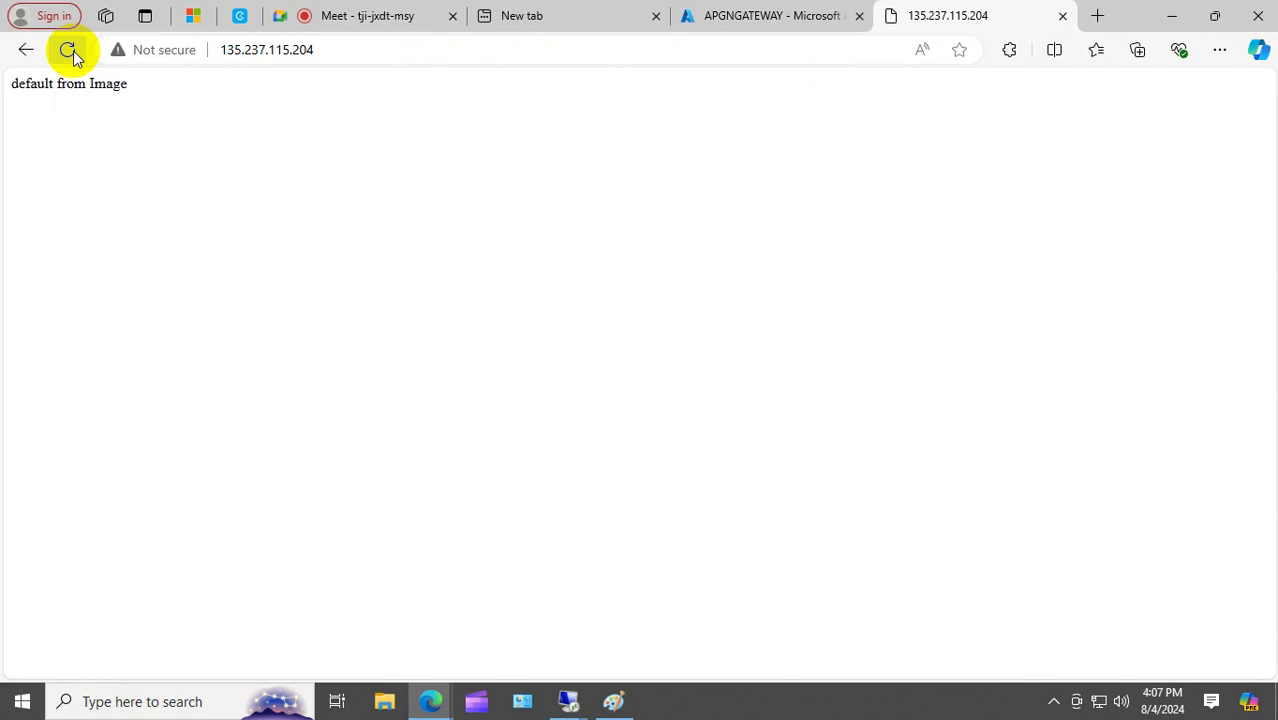
pyautogui.click(68, 50)
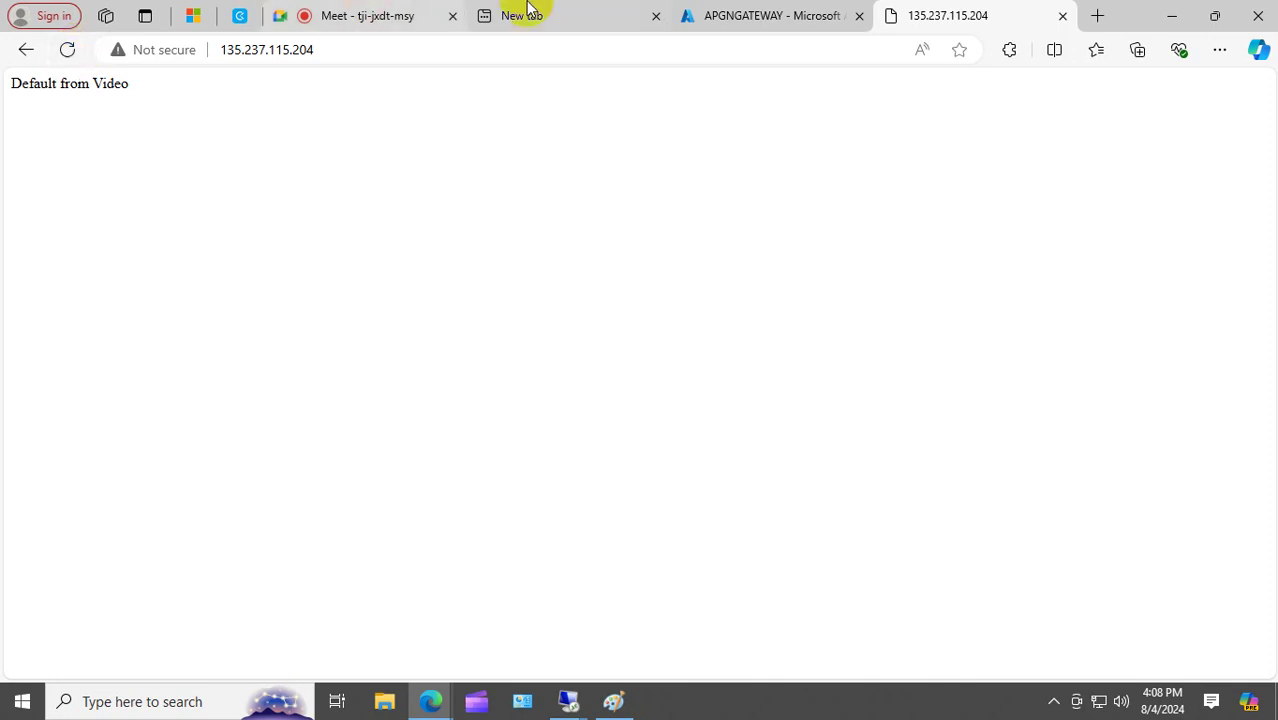
# Check APGNGATEWAY's Properties: Succeeded, Running, Waf_v2 SKU, 2 instances in East US.
pyautogui.click(722, 15)
pyautogui.scroll(-5, 160, 465)
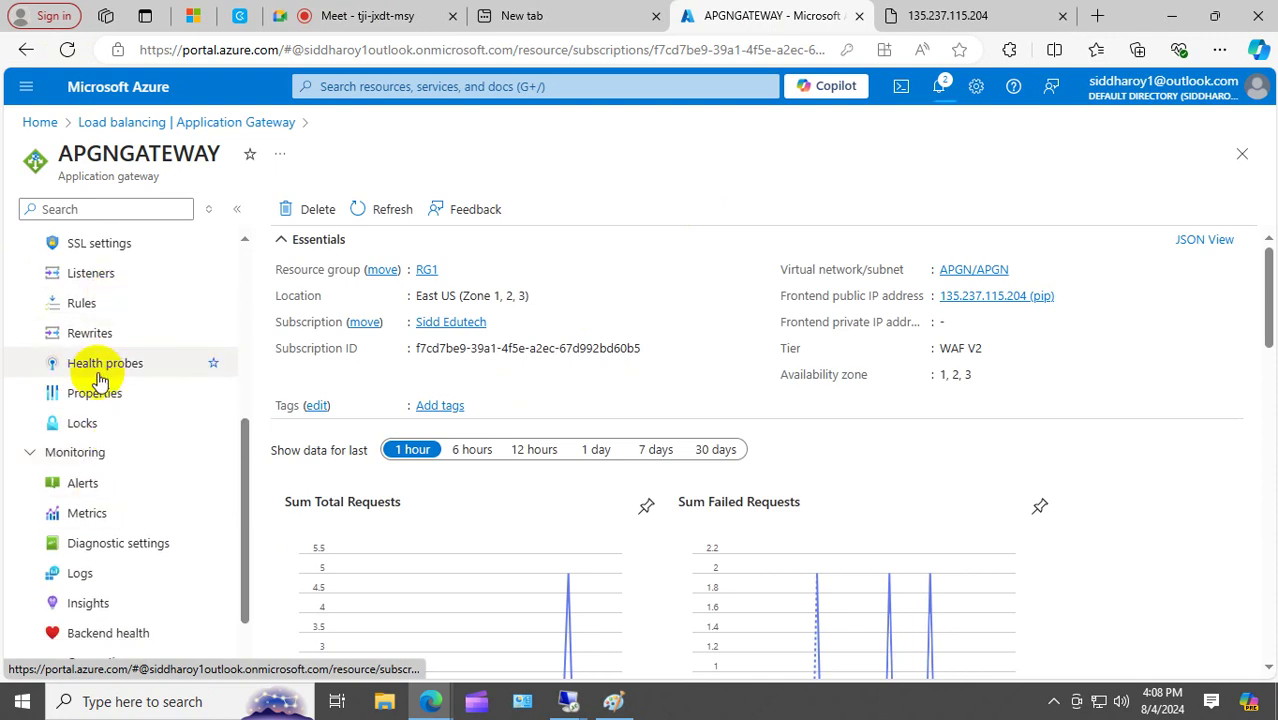
pyautogui.click(97, 395)
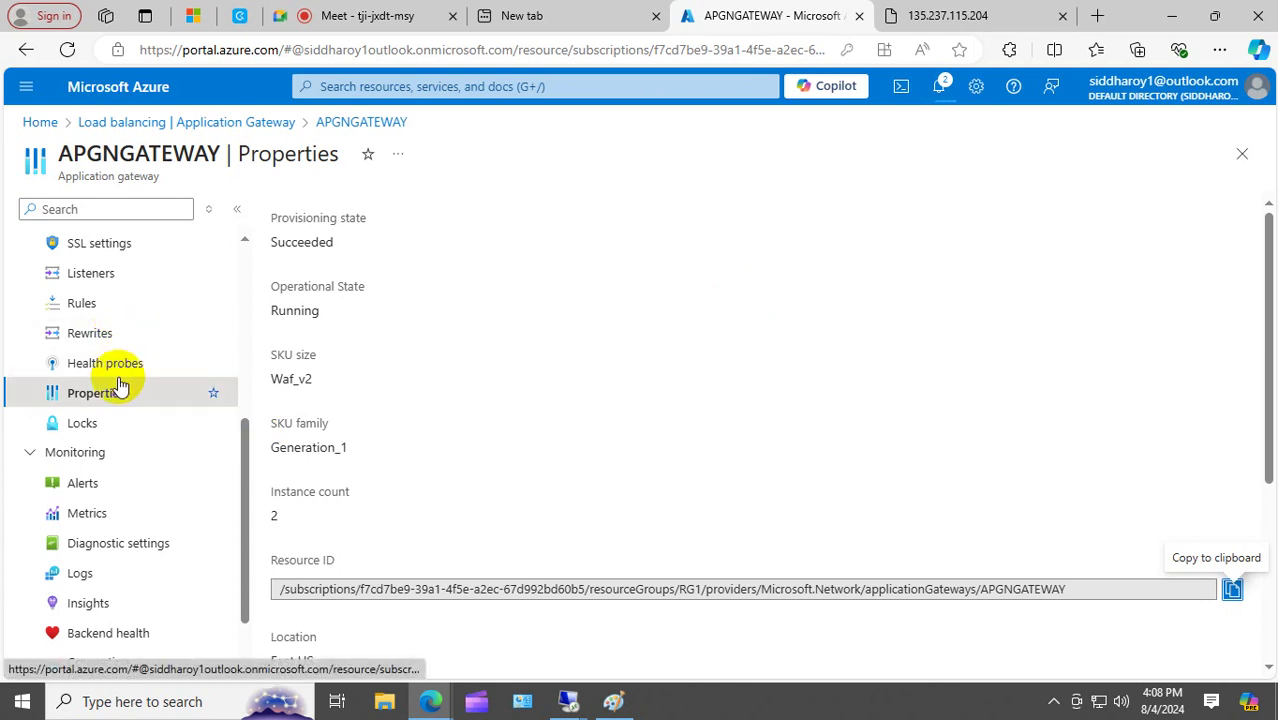
pyautogui.scroll(2, 125, 440)
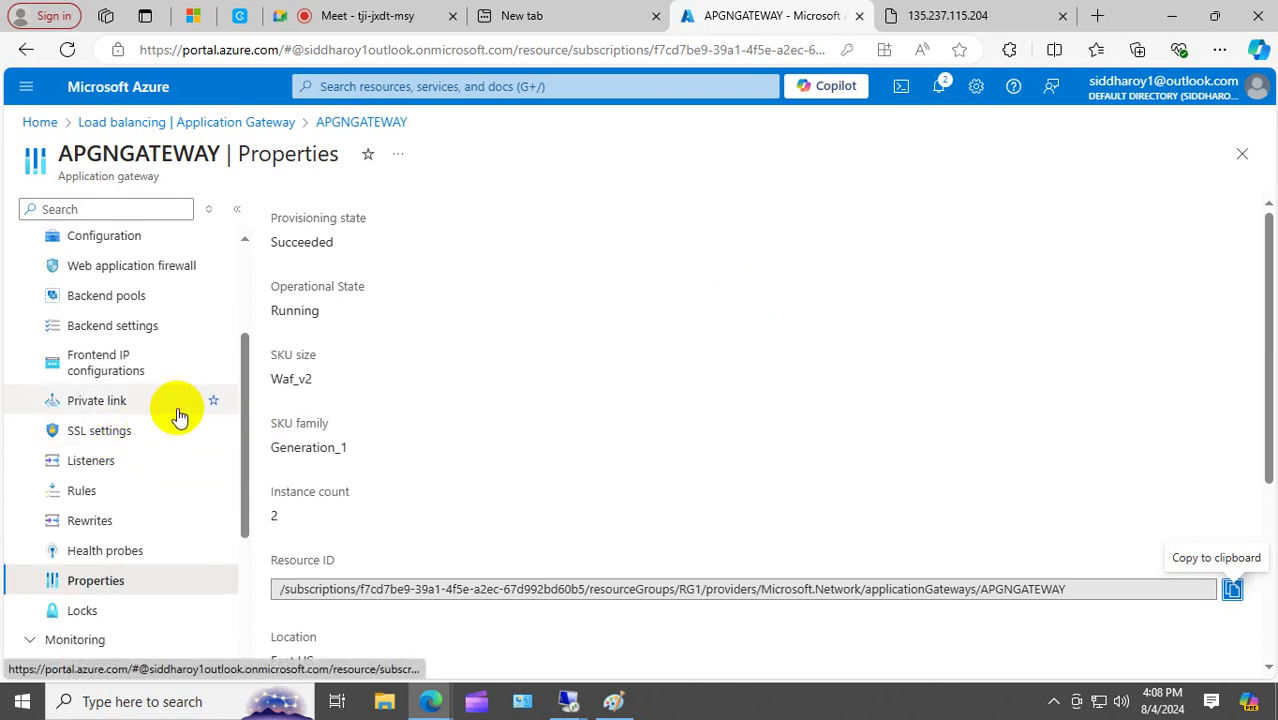
pyautogui.scroll(1, 179, 415)
pyautogui.scroll(-4, 179, 415)
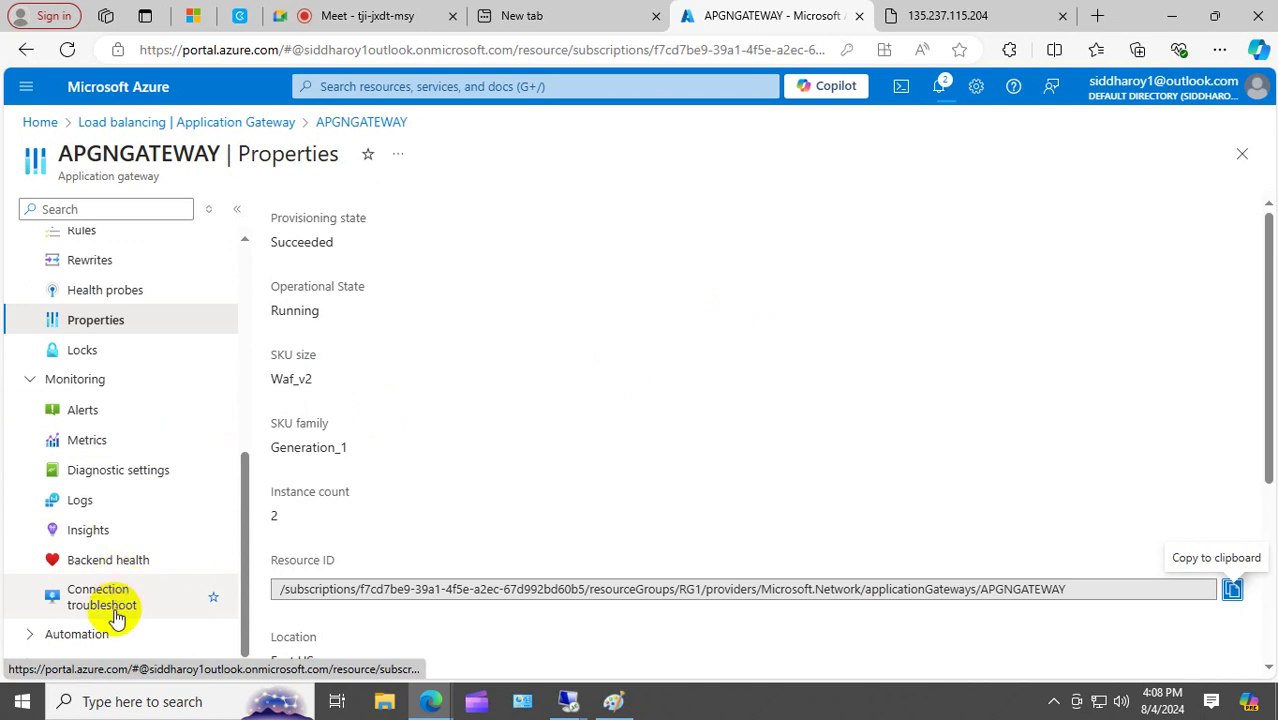
pyautogui.scroll(4, 117, 562)
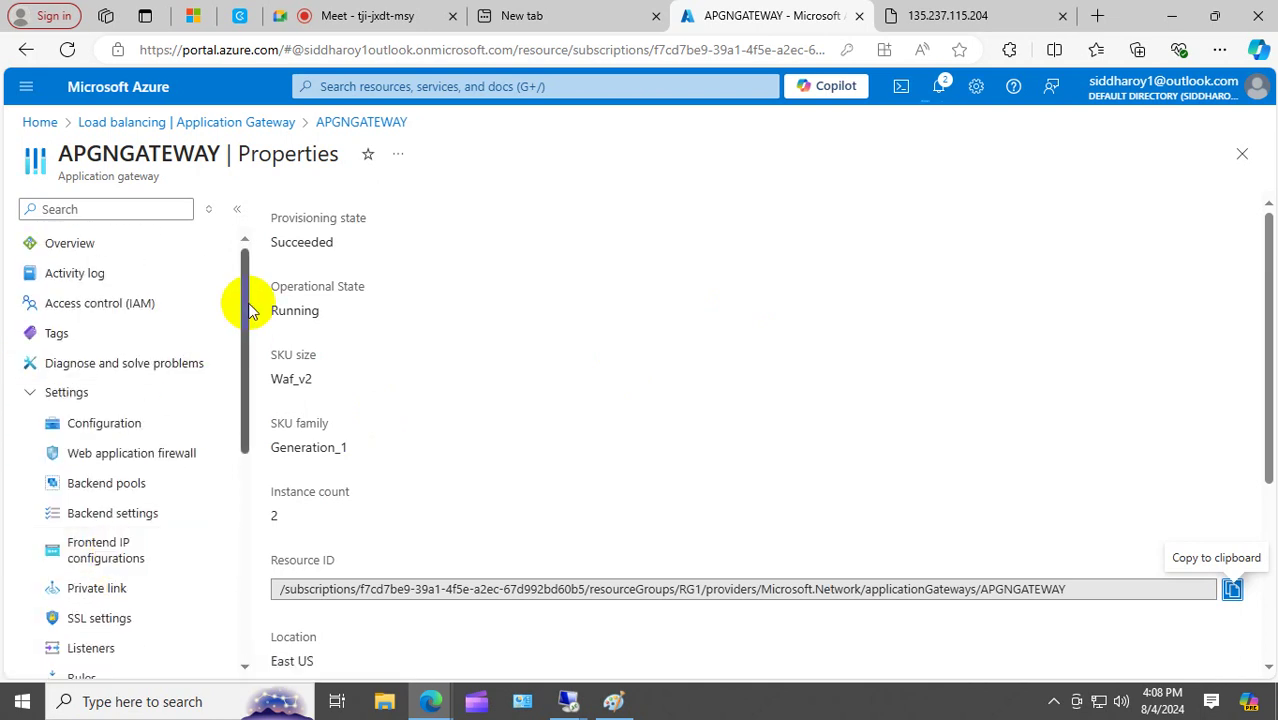
pyautogui.moveTo(251, 313); pyautogui.dragTo(251, 380)
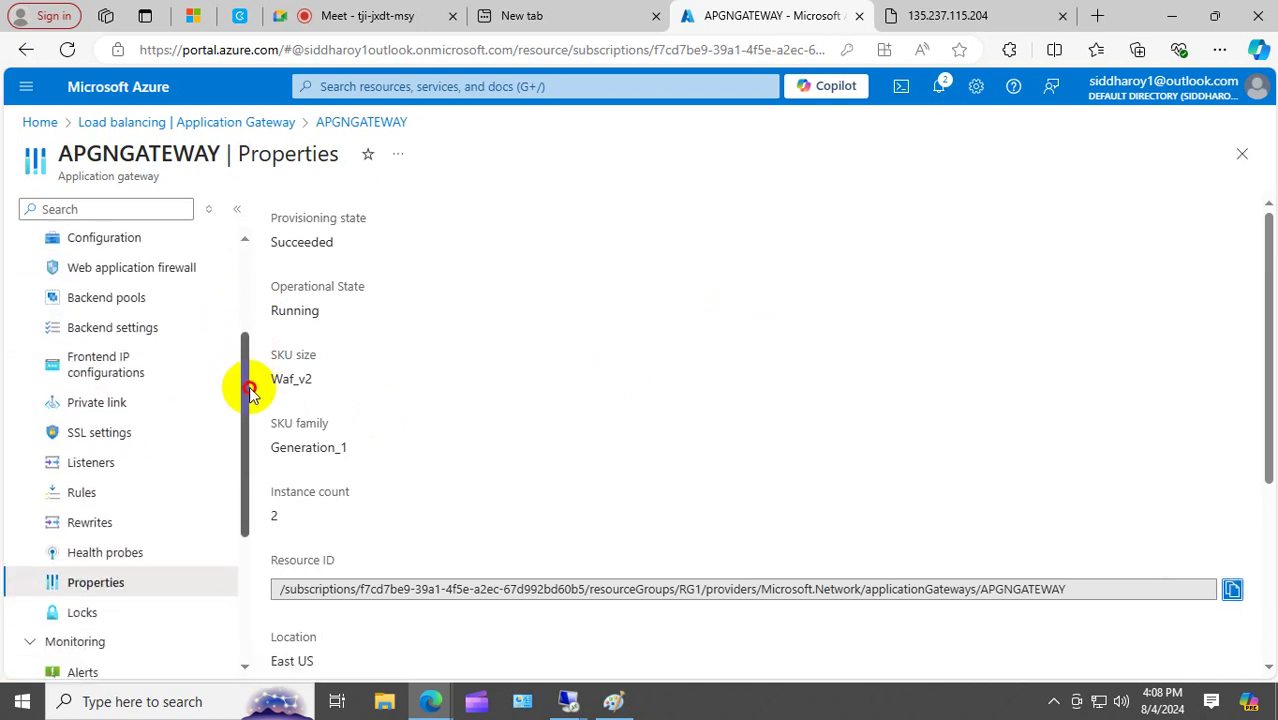
# Show APGNGATEWAY's Health probes, listing the Http probe for host 127.0.0.1.
pyautogui.click(130, 556)
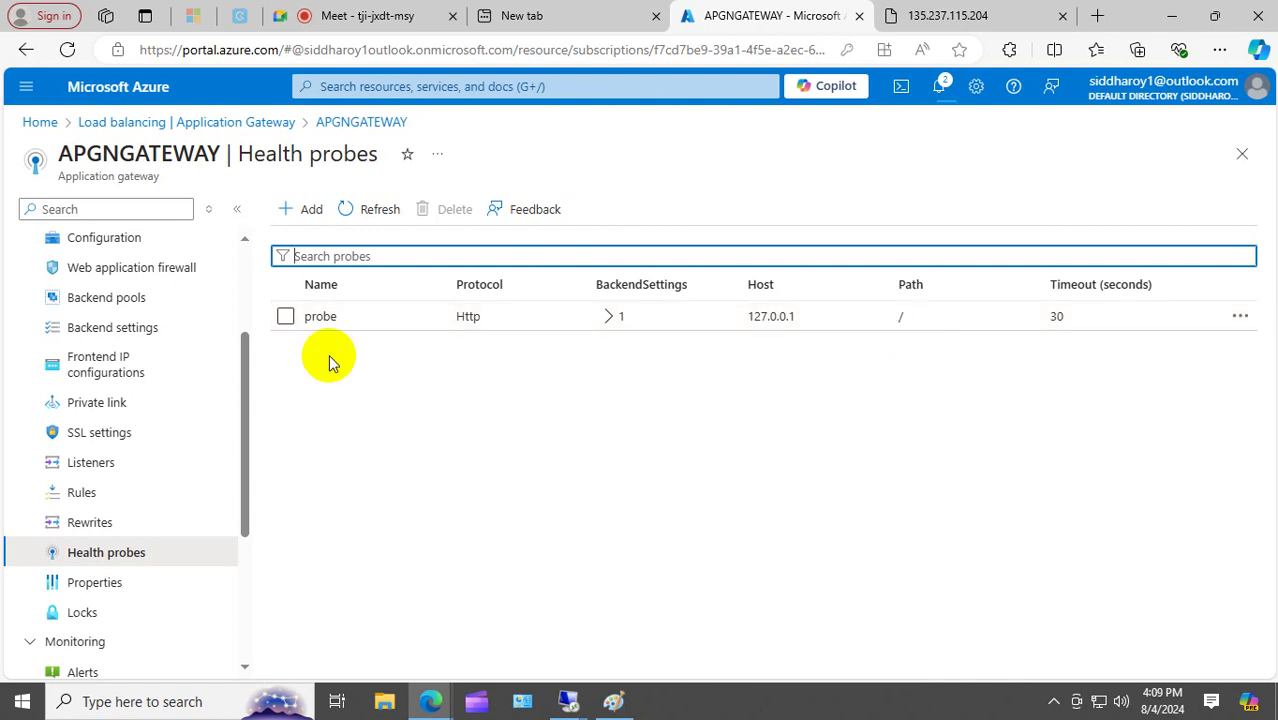
# Review the 'probe' interval, timeout and threshold settings, then go back to Home.
pyautogui.click(354, 320)
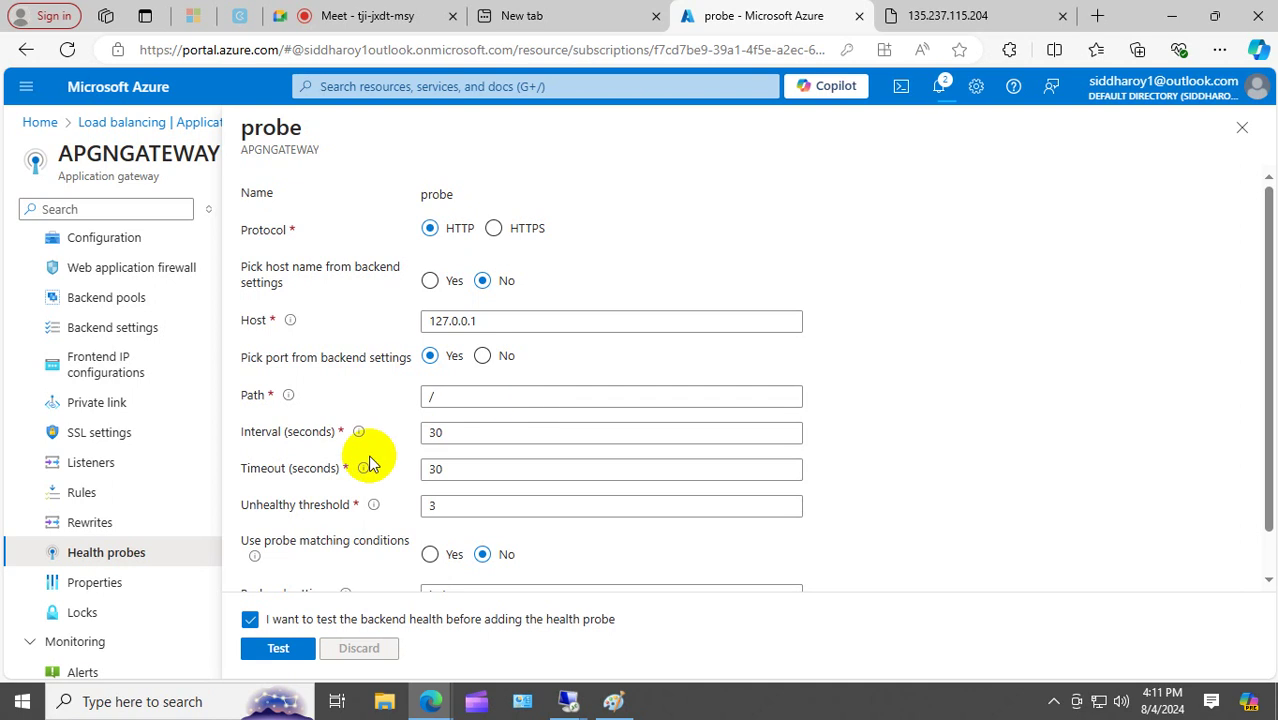
pyautogui.click(40, 124)
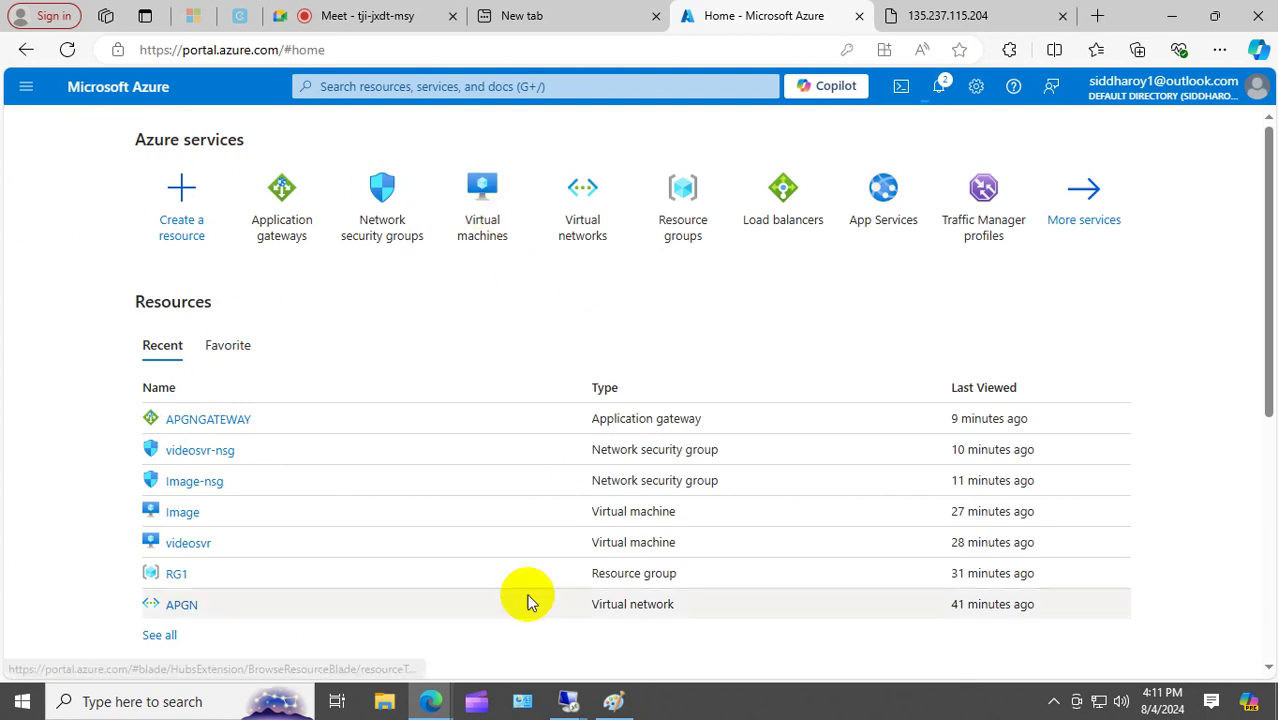
# Erase the old network diagram from the Paint canvas.
pyautogui.click(613, 701)
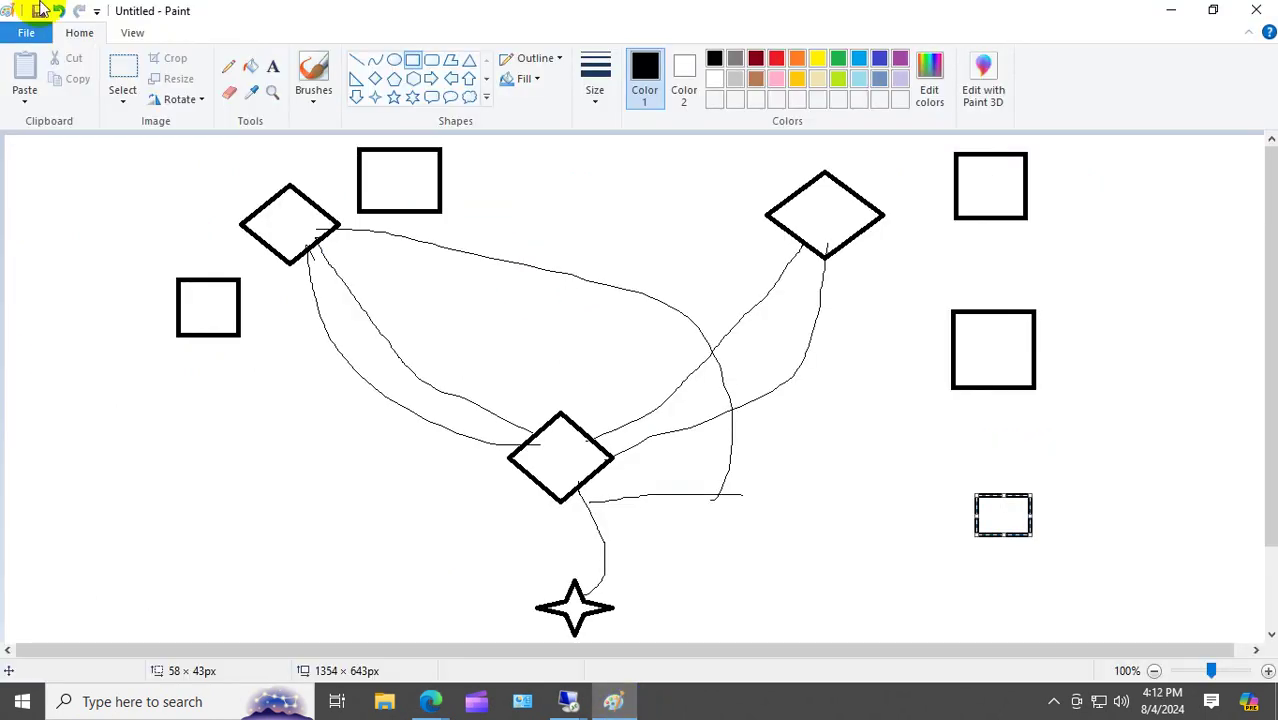
pyautogui.click(124, 70)
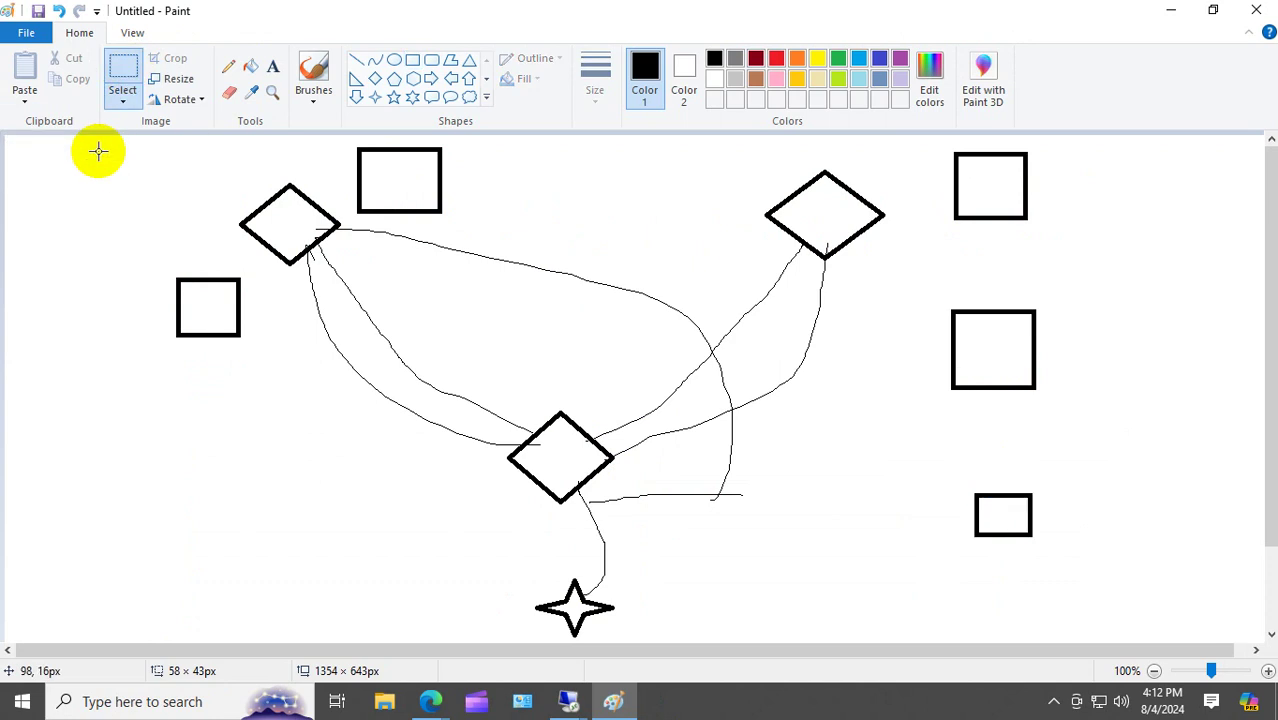
pyautogui.moveTo(98, 151)
pyautogui.mouseDown()
pyautogui.moveTo(154, 197)
pyautogui.moveTo(1262, 708)
pyautogui.mouseUp()
pyautogui.press('Delete')
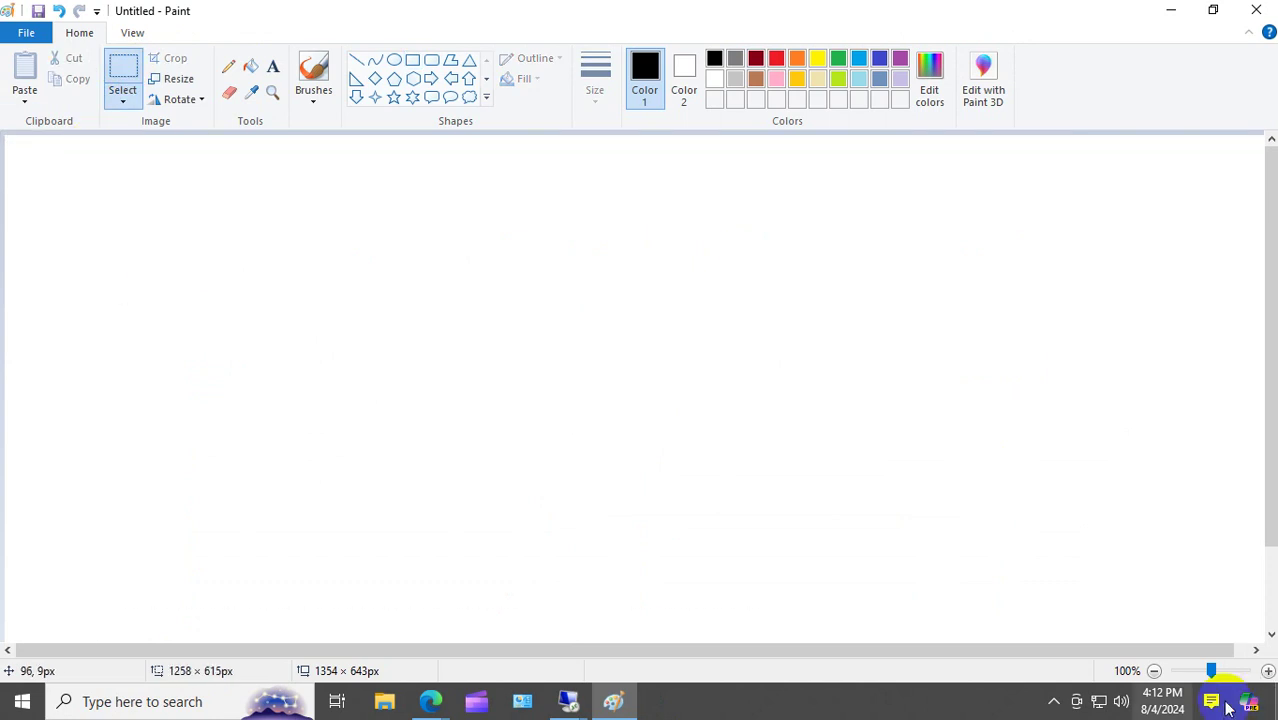
# Add a wide text box and type 'RG --> APGN --APGN Subnet -->'.
pyautogui.click(272, 66)
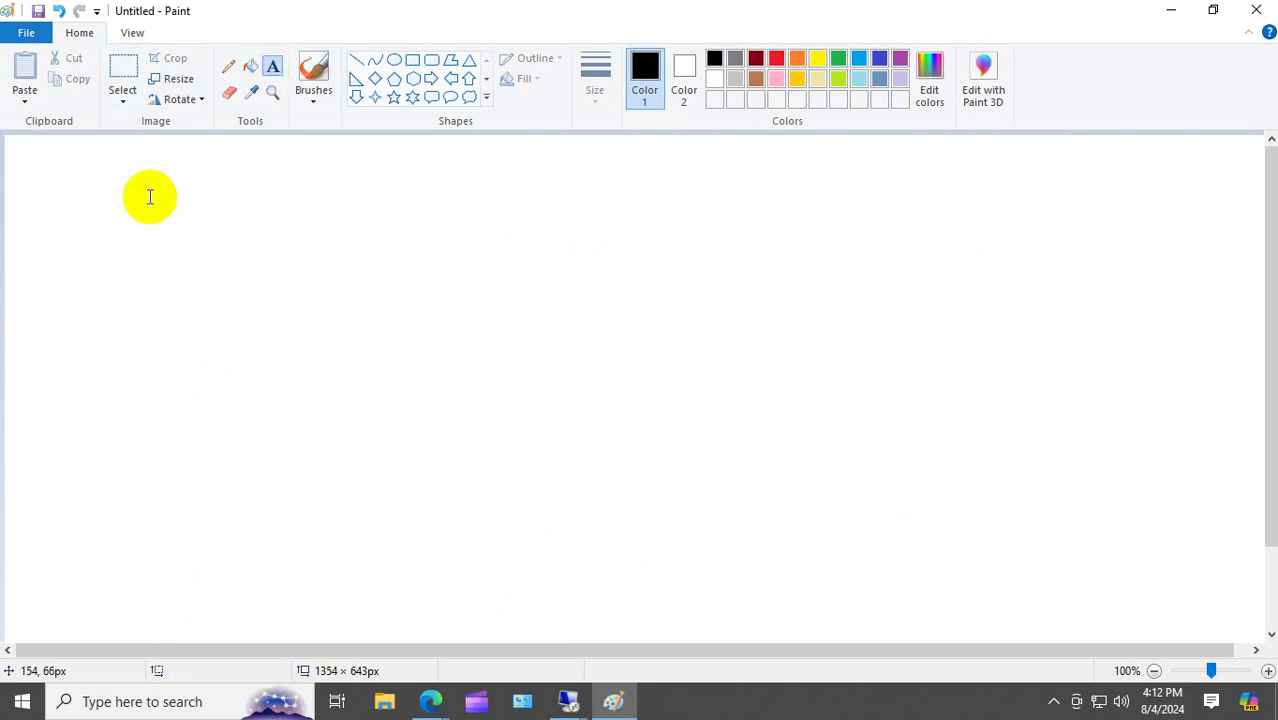
pyautogui.moveTo(147, 195); pyautogui.dragTo(1238, 295)
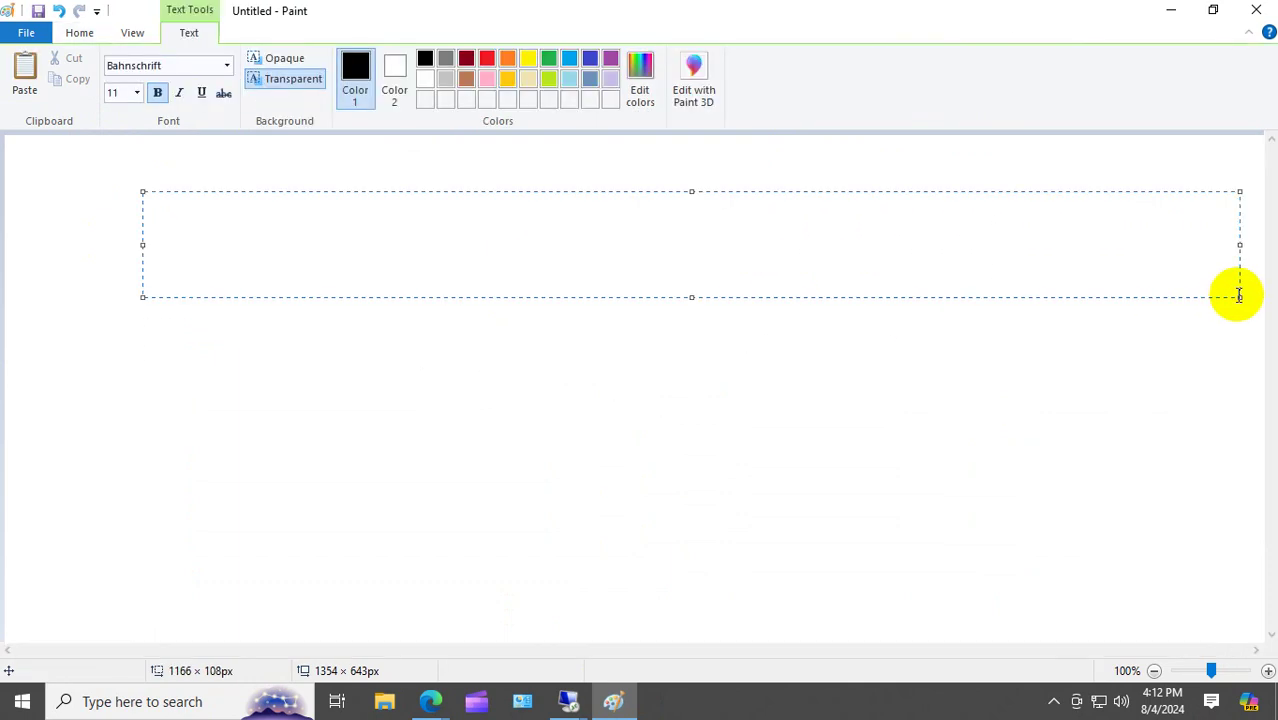
pyautogui.write('A')
pyautogui.press('BackSpace')
pyautogui.write('Application gar')
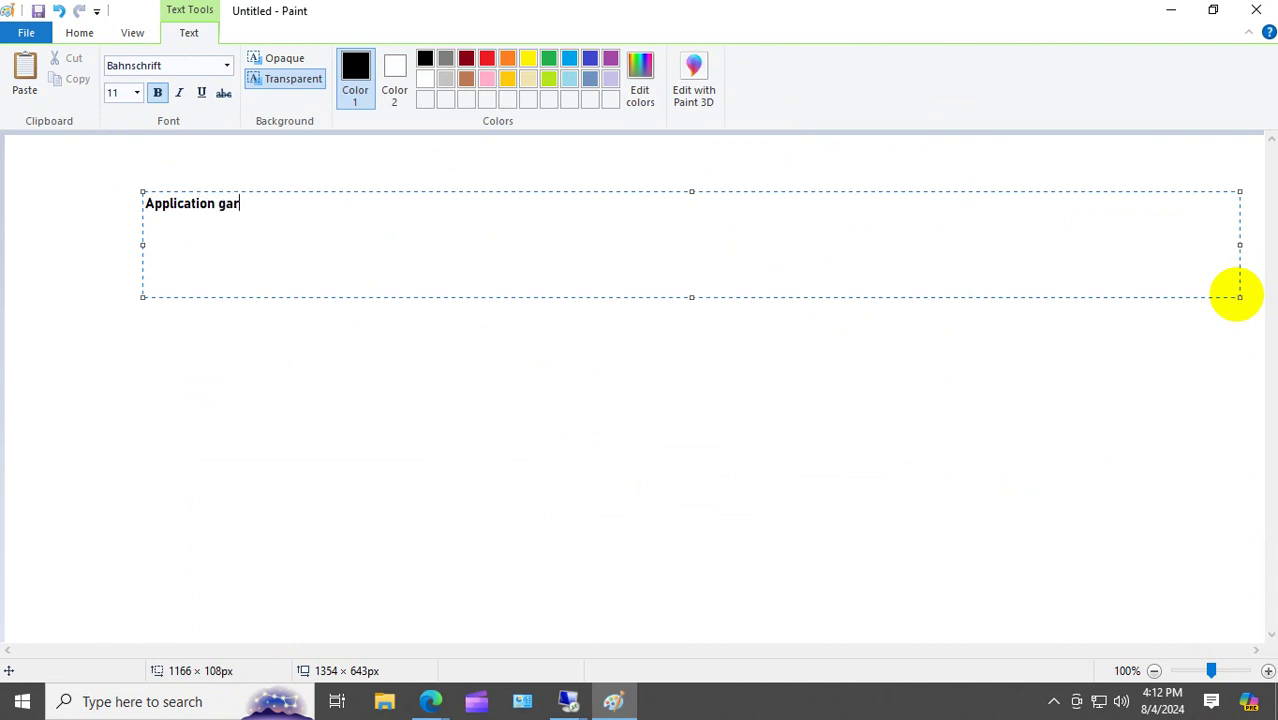
pyautogui.press('BackSpace')
pyautogui.press('BackSpace')
pyautogui.press('BackSpace')
pyautogui.press('BackSpace')
pyautogui.press('BackSpace')
pyautogui.press('BackSpace')
pyautogui.press('BackSpace')
pyautogui.press('BackSpace')
pyautogui.press('BackSpace')
pyautogui.press('BackSpace')
pyautogui.press('BackSpace')
pyautogui.press('BackSpace')
pyautogui.press('BackSpace')
pyautogui.press('BackSpace')
pyautogui.press('BackSpace')
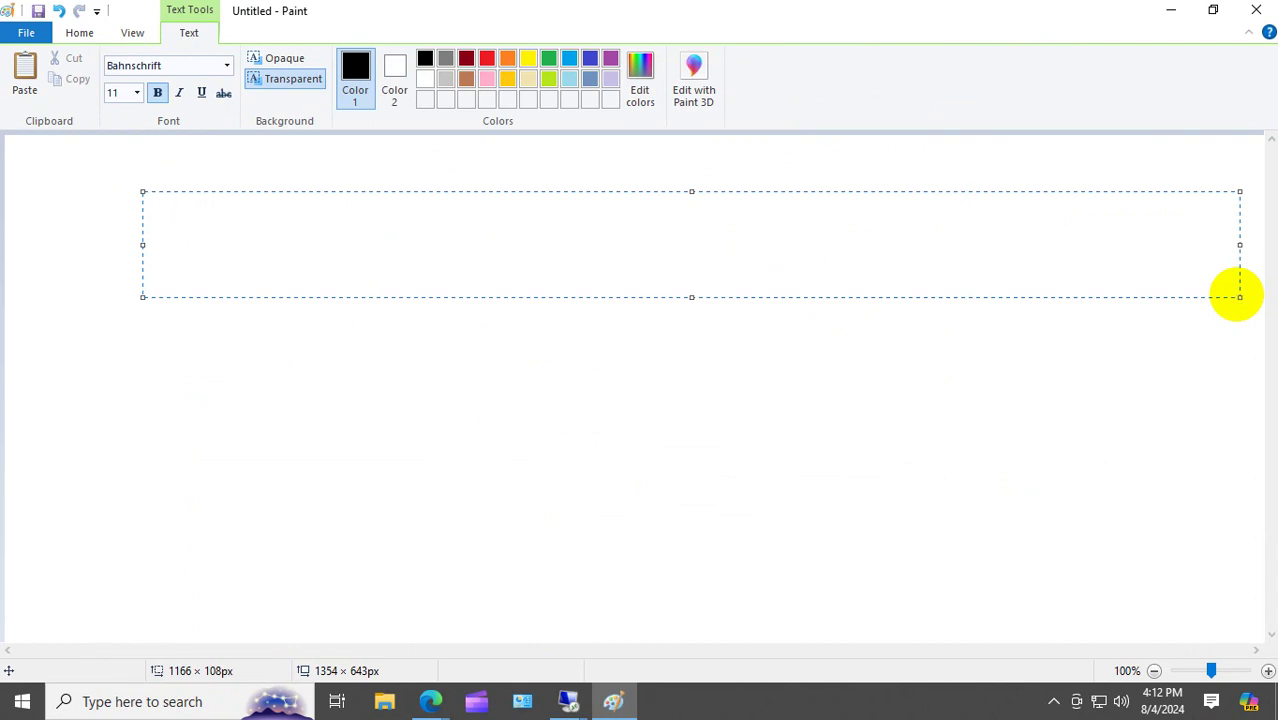
pyautogui.write('RG  --> APGN  --APGN ')
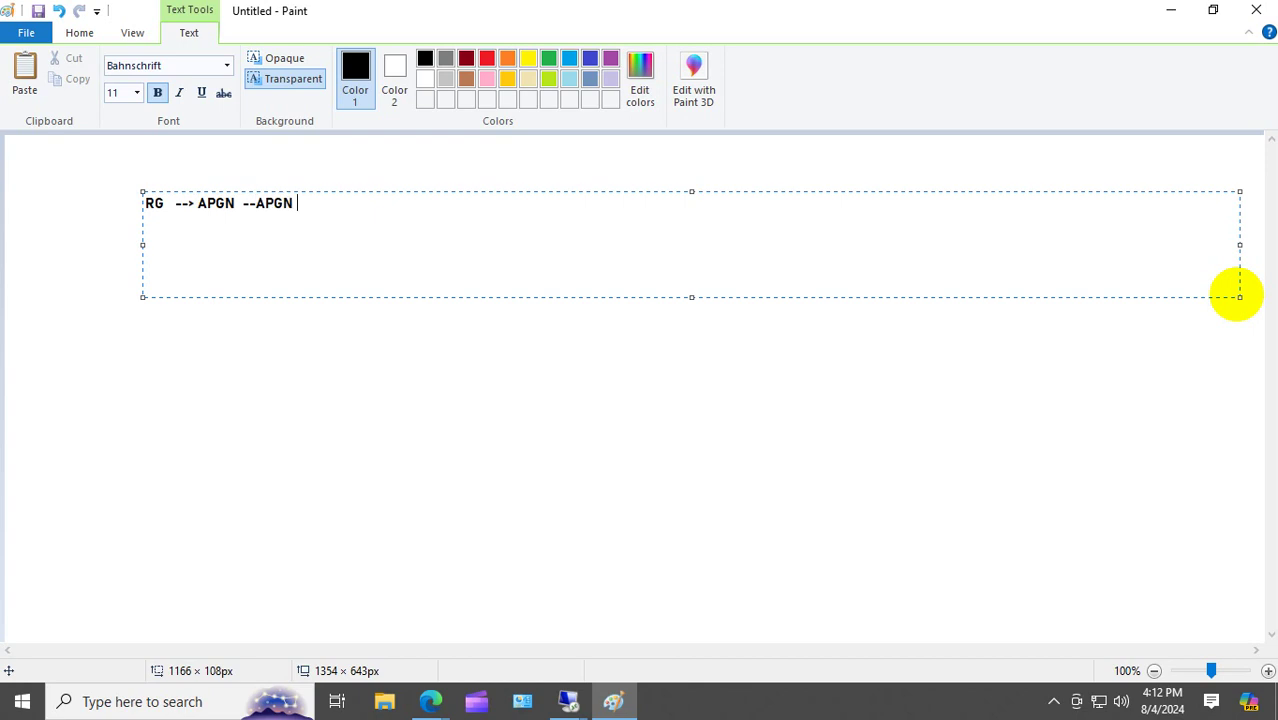
pyautogui.write('Subnet')
pyautogui.write(' -->')
# Continue the note with 'Add Default Subnet in APGNVnet ----Create Video Server'.
pyautogui.press('BackSpace')
pyautogui.write('> Add ')
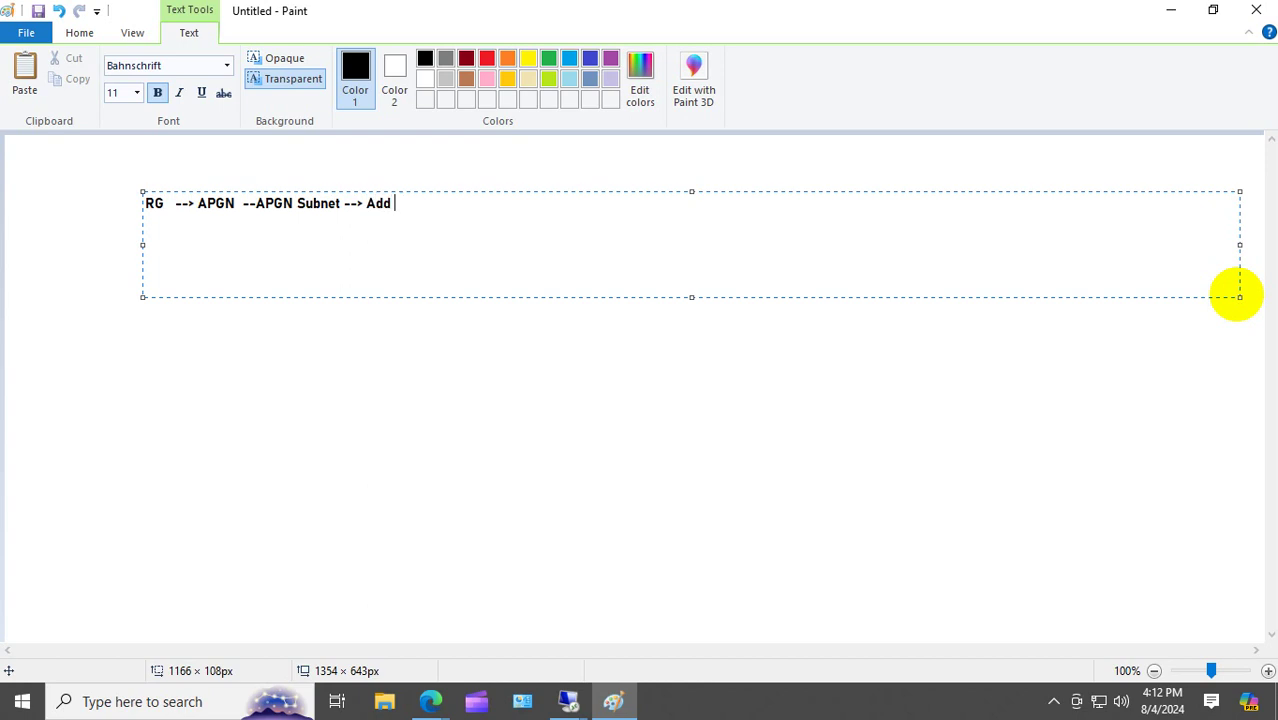
pyautogui.write('Default Subnet ')
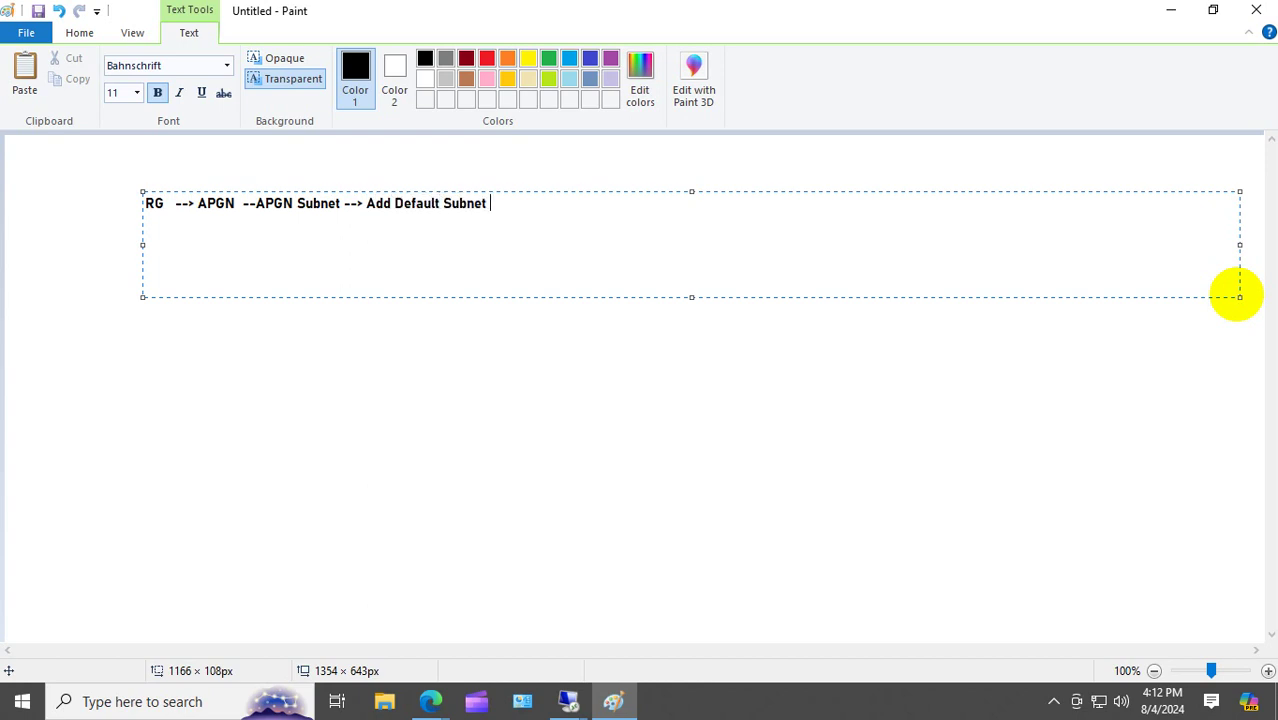
pyautogui.write('in APGNVnet')
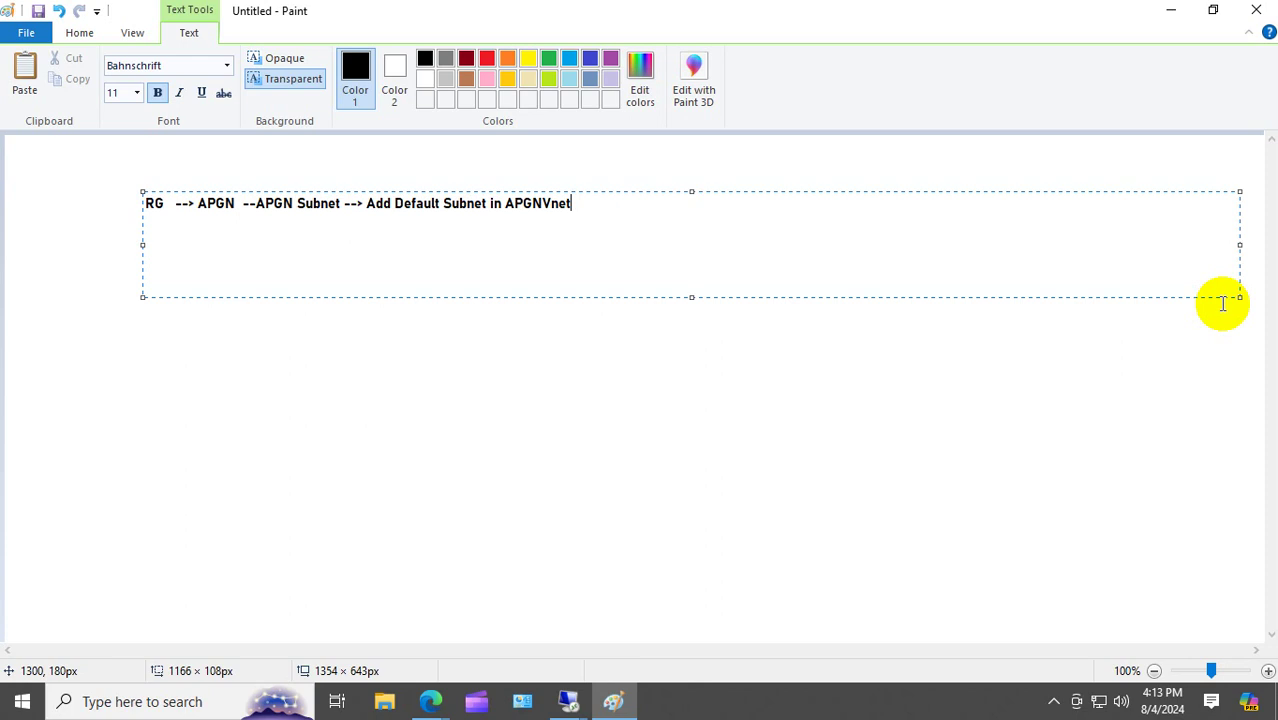
pyautogui.write('----Crea')
pyautogui.write('te Video Server')
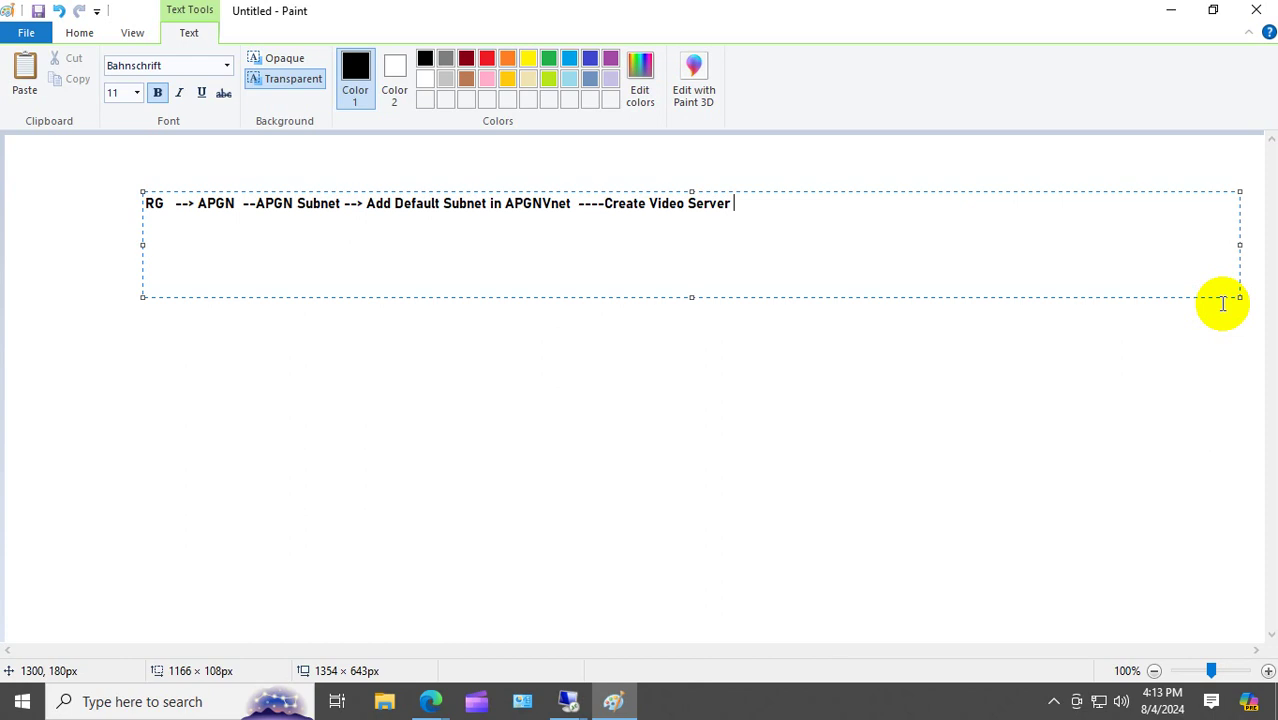
pyautogui.click(605, 205)
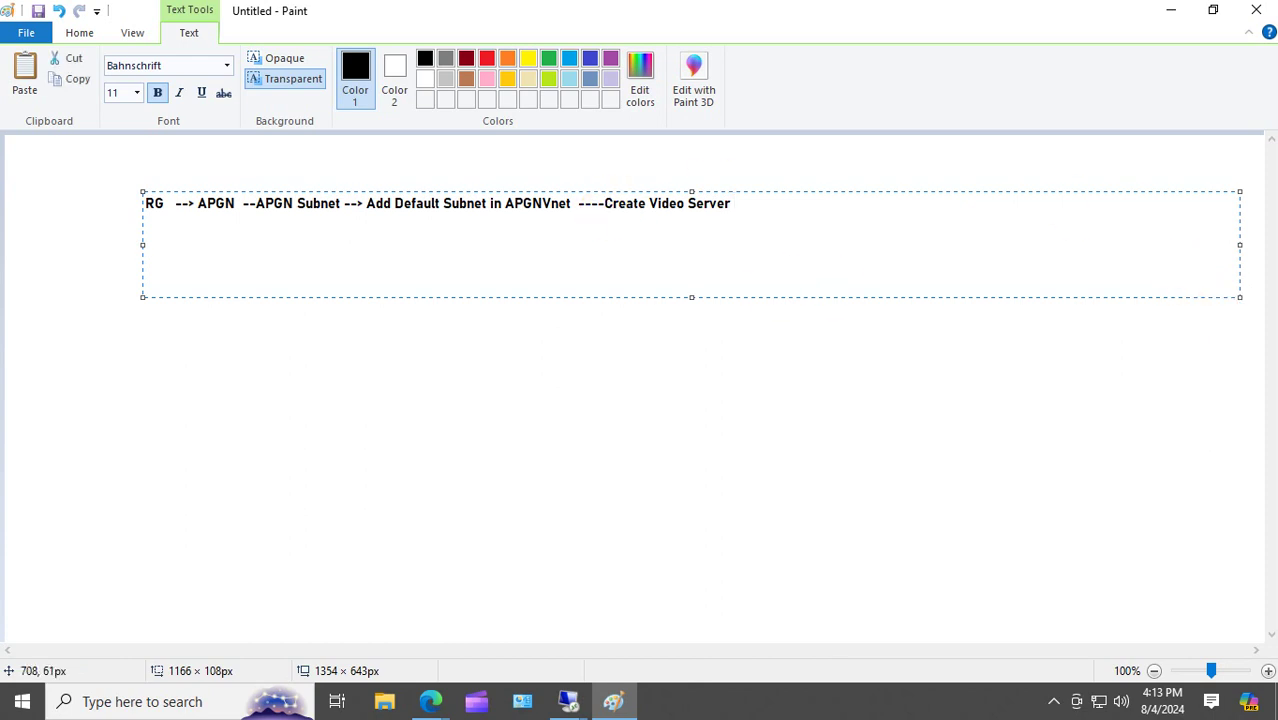
# Add an arrow before Create Video Server and append Create Image Server, Stop Firewall, Create IIS steps.
pyautogui.write('>')
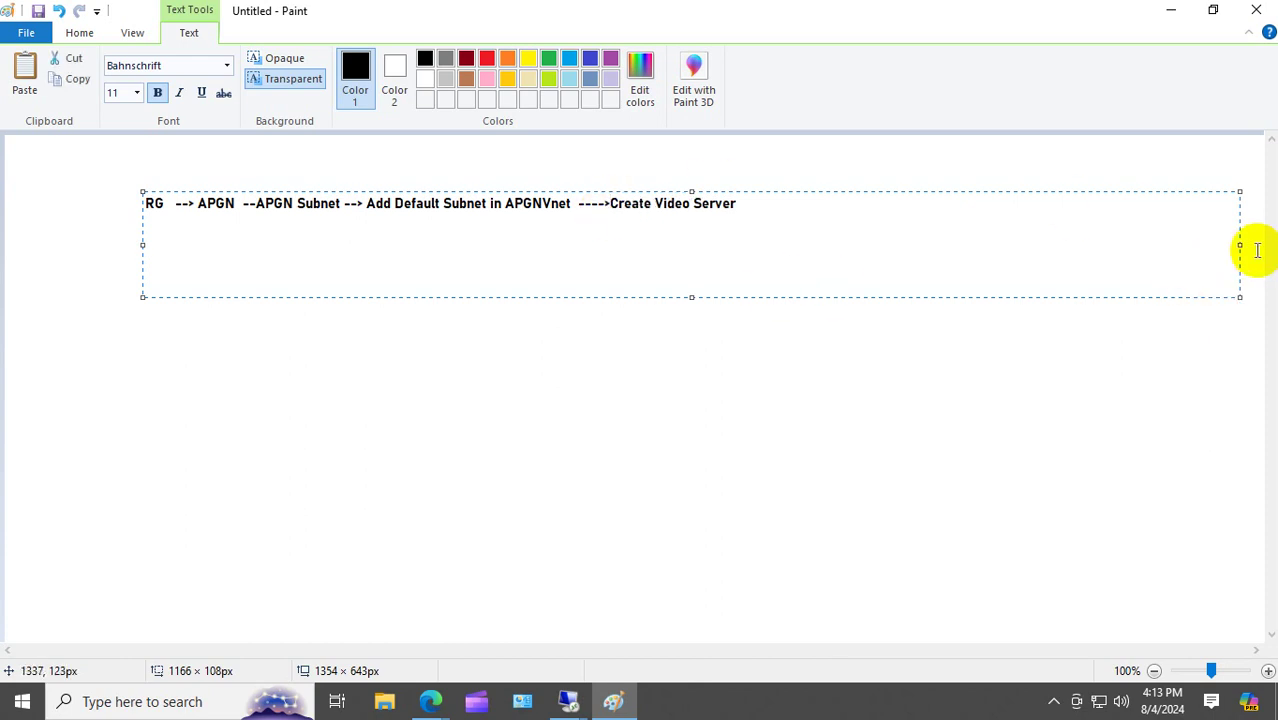
pyautogui.click(739, 204)
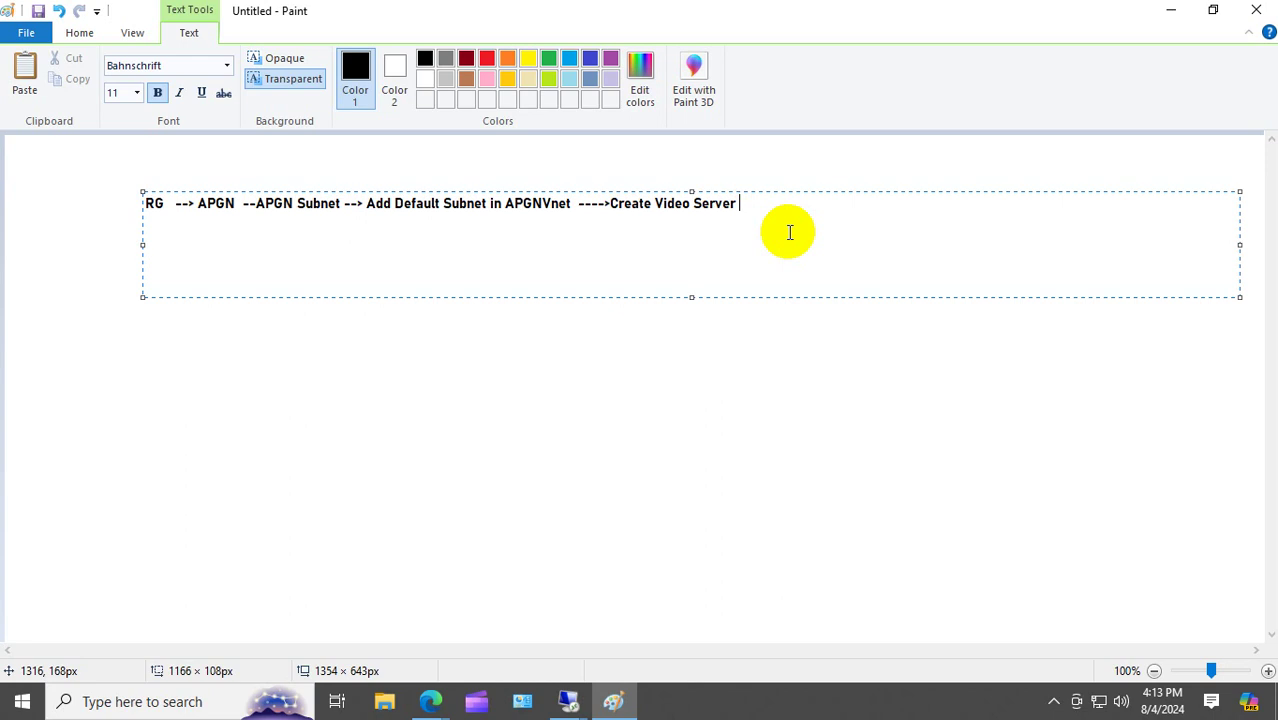
pyautogui.write('--> Create Image ')
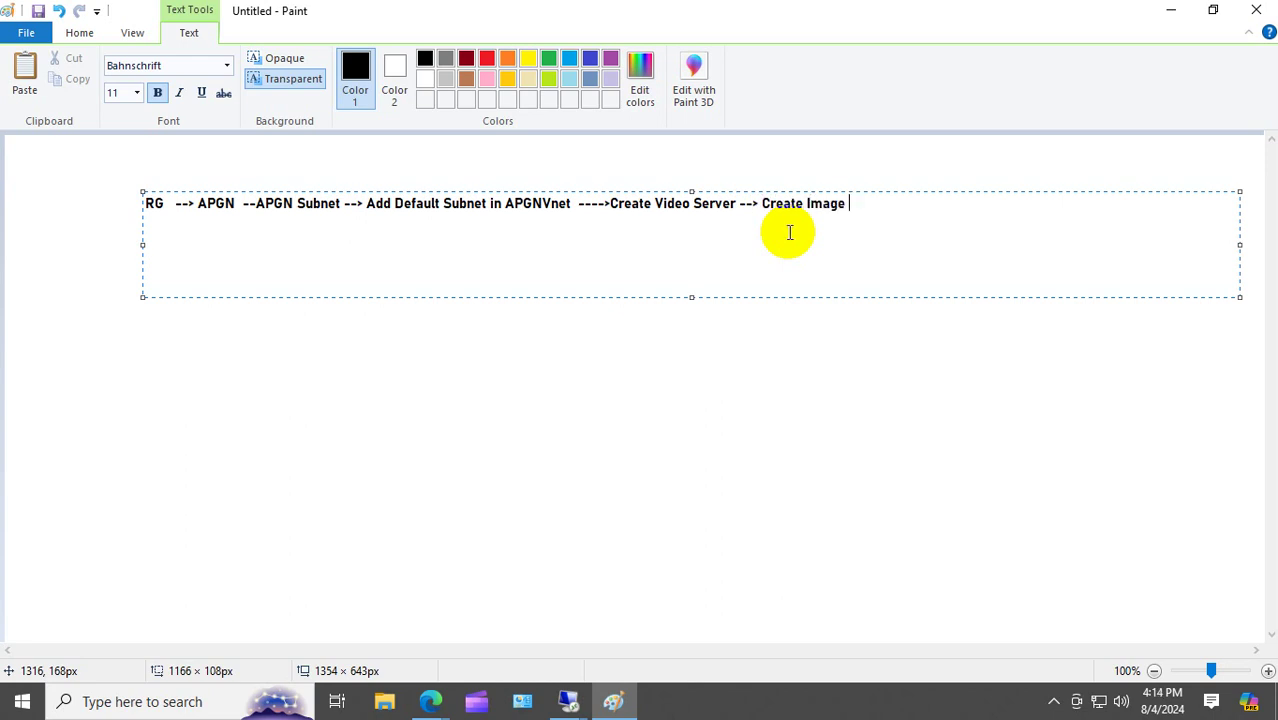
pyautogui.write('Server --> Stop Fire')
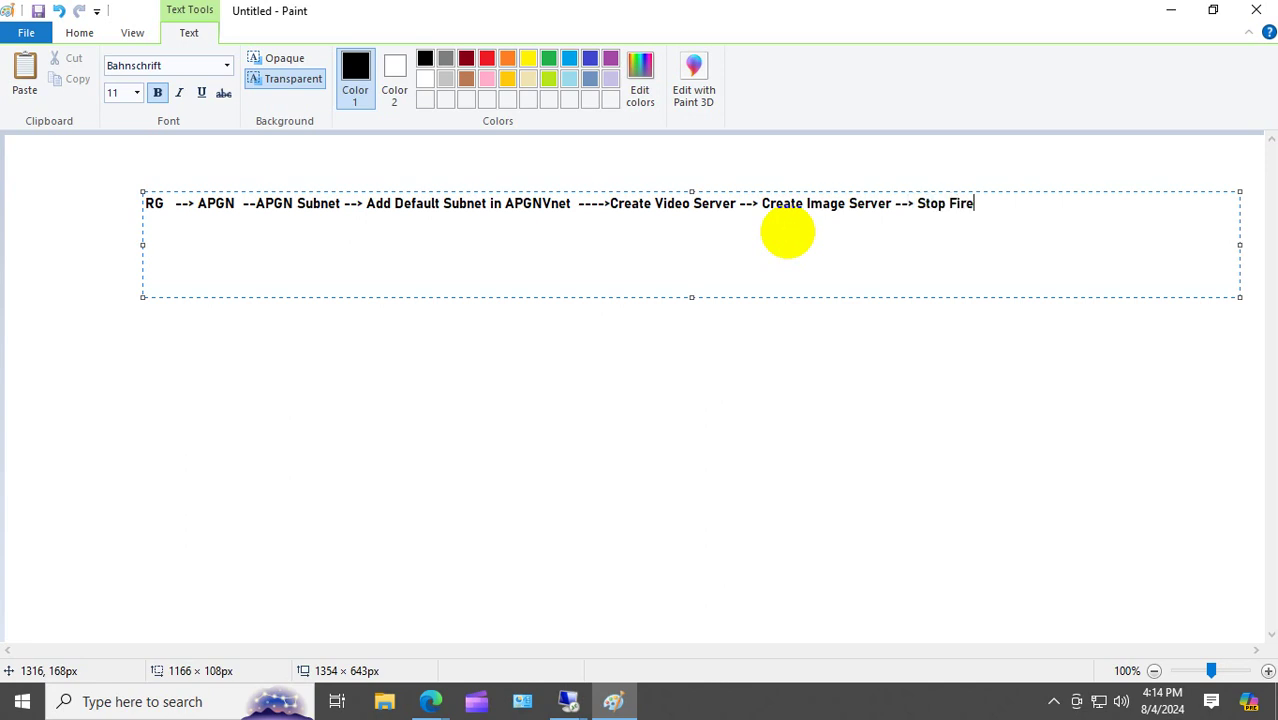
pyautogui.write('wall on ')
pyautogui.write('both ')
pyautogui.write('serv')
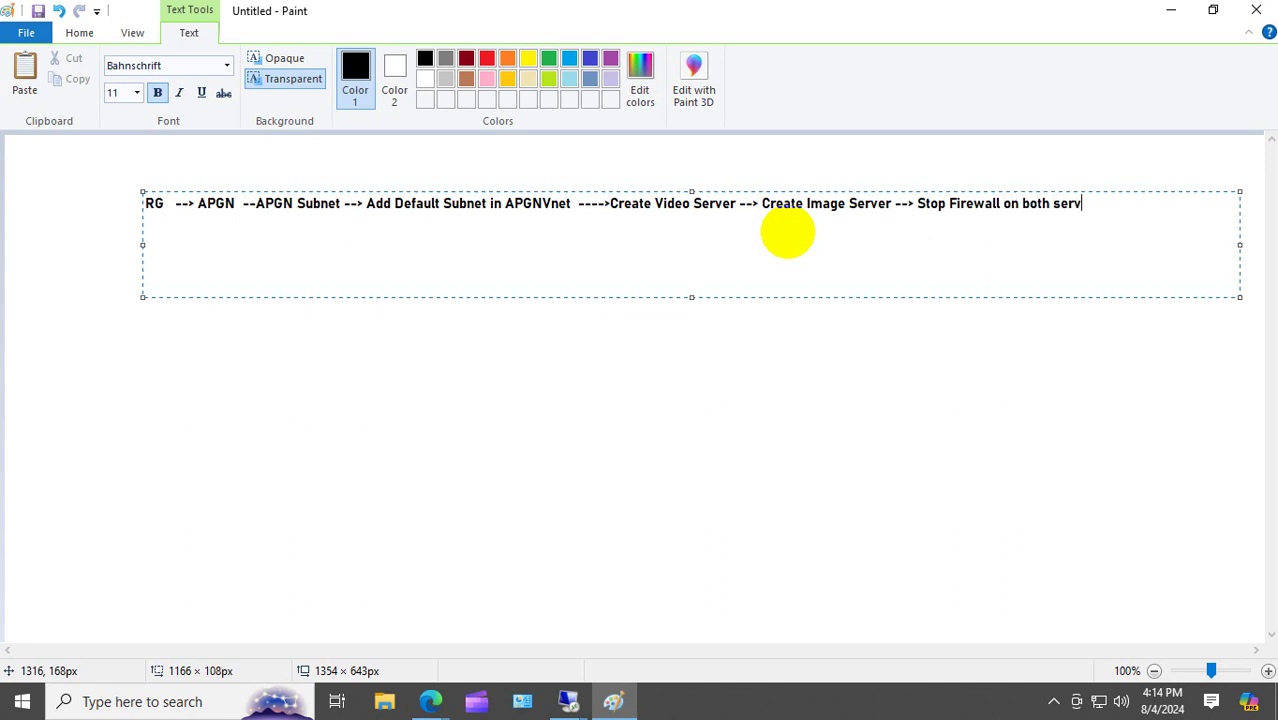
pyautogui.write('er --> Create IIS on both')
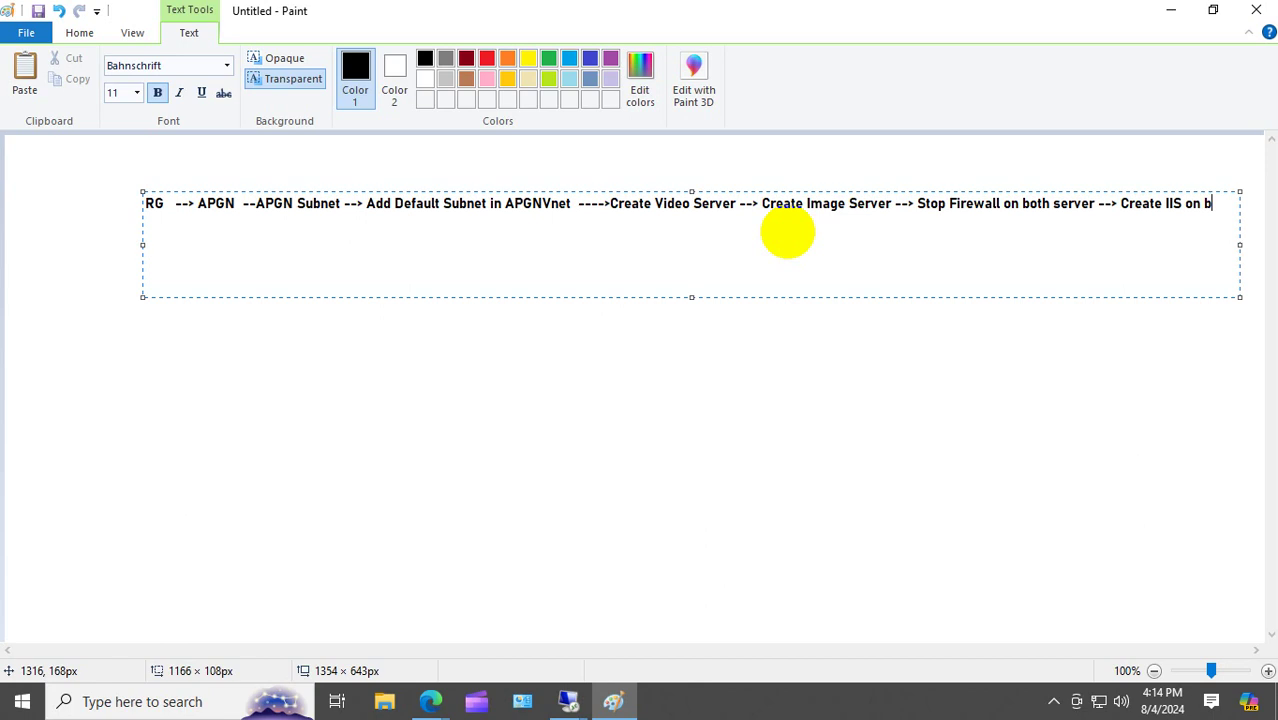
pyautogui.press('Return')
# Add 'Lowest the Priority of http in both vm nsg inbound setting', backend pool and health probe steps.
pyautogui.write('server -->')
pyautogui.press('BackSpace')
pyautogui.write('Lowest t')
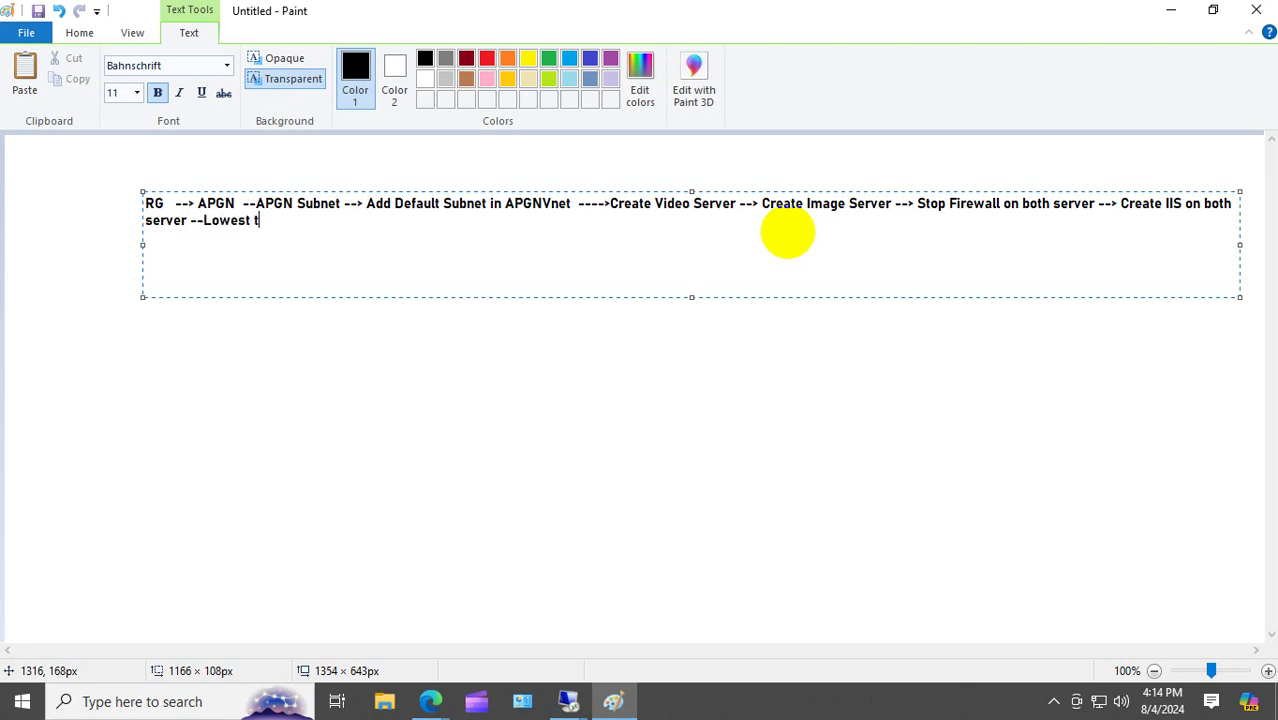
pyautogui.write('he Proori')
pyautogui.press('BackSpace')
pyautogui.write('ority')
pyautogui.press('BackSpace')
pyautogui.press('BackSpace')
pyautogui.press('BackSpace')
pyautogui.press('BackSpace')
pyautogui.press('BackSpace')
pyautogui.press('BackSpace')
pyautogui.press('BackSpace')
pyautogui.write('io')
pyautogui.press('BackSpace')
pyautogui.press('BackSpace')
pyautogui.write('iority of ht')
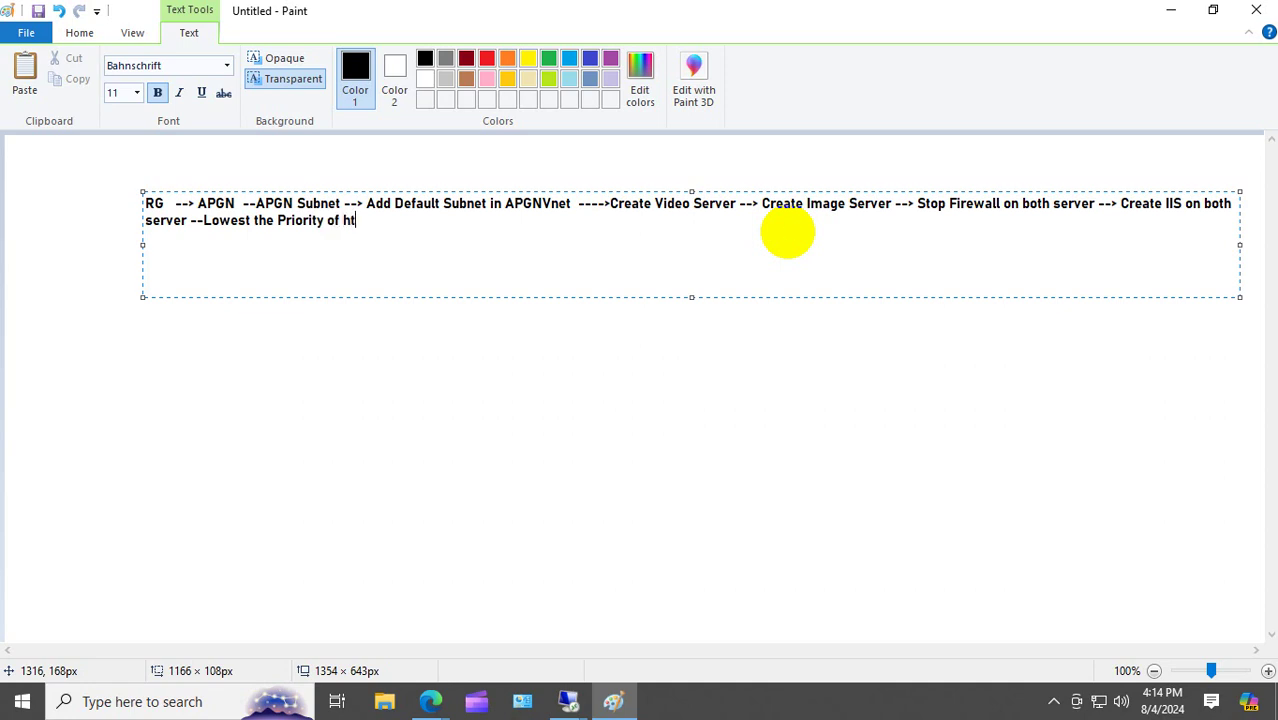
pyautogui.write('tp in both vm nsg ')
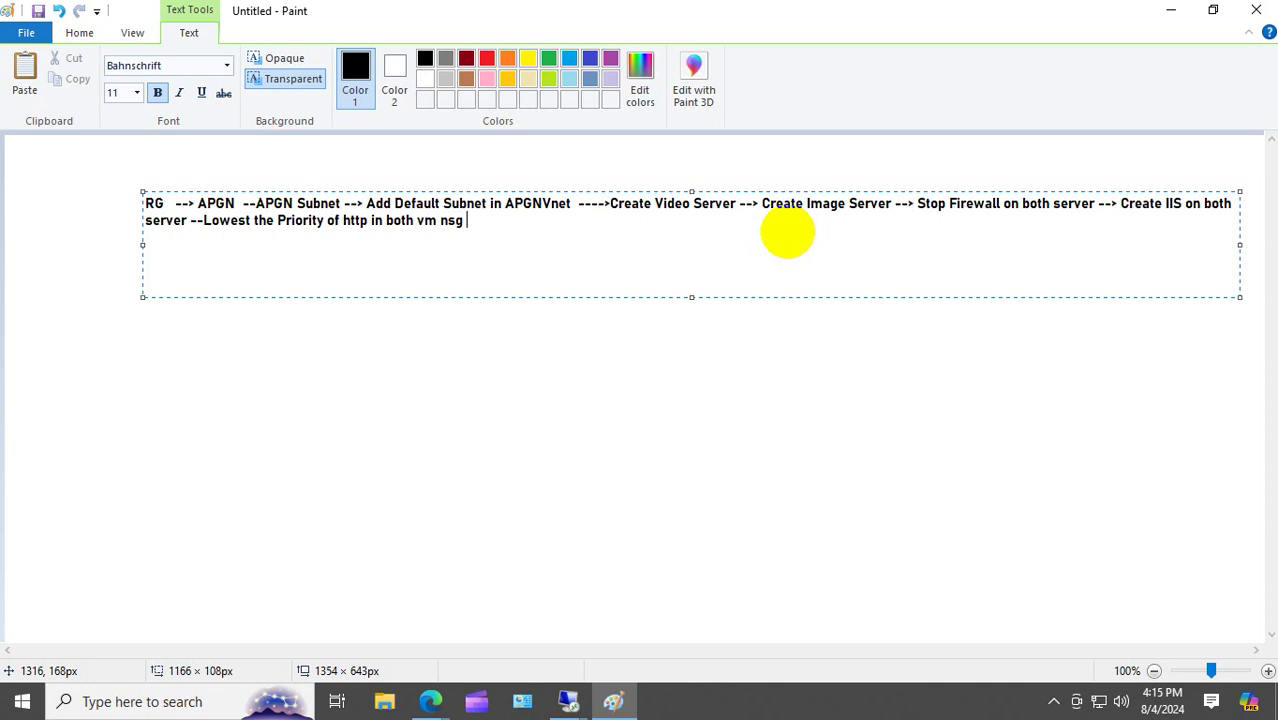
pyautogui.write('inbounm')
pyautogui.press('BackSpace')
pyautogui.write('d setting')
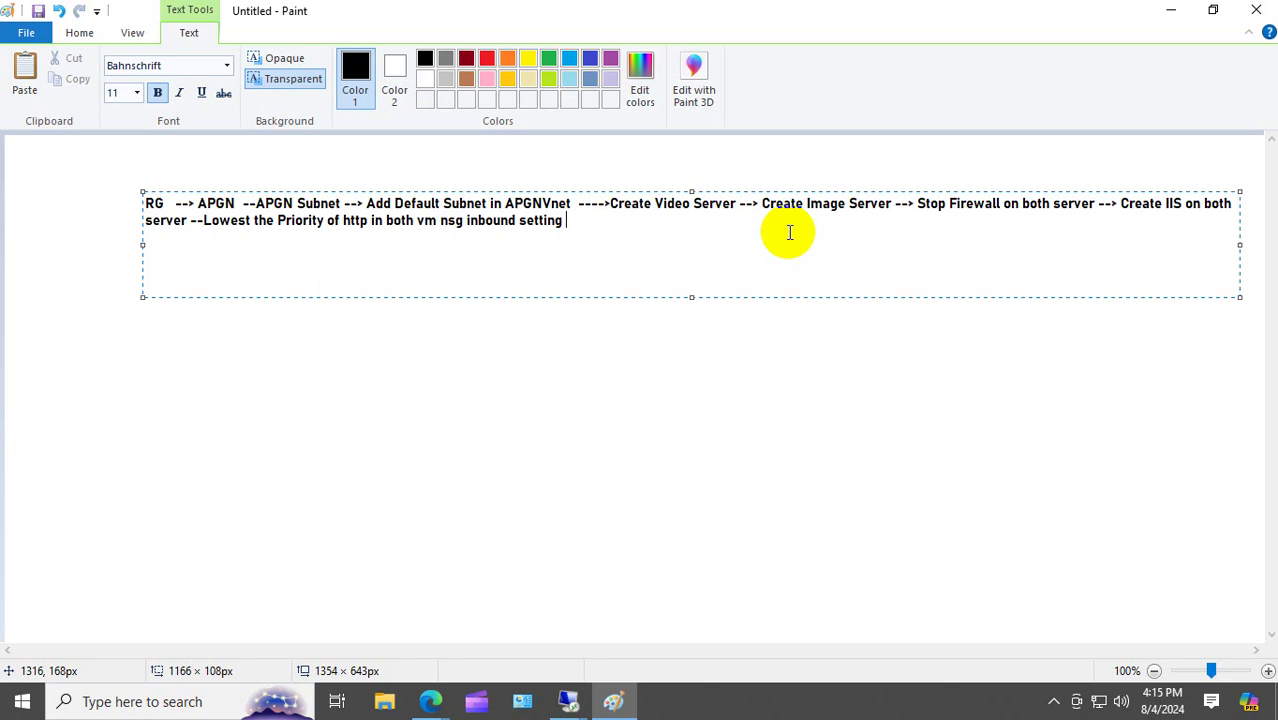
pyautogui.write(' --> add those server ')
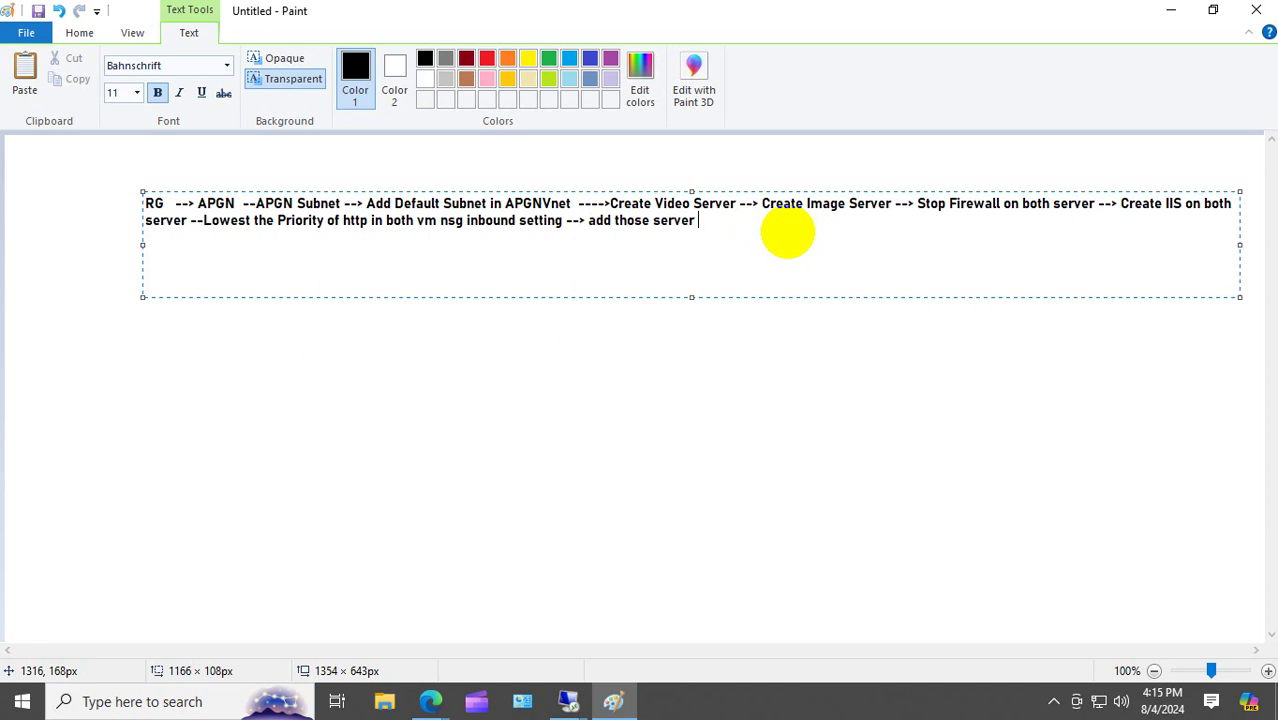
pyautogui.write('into the applica')
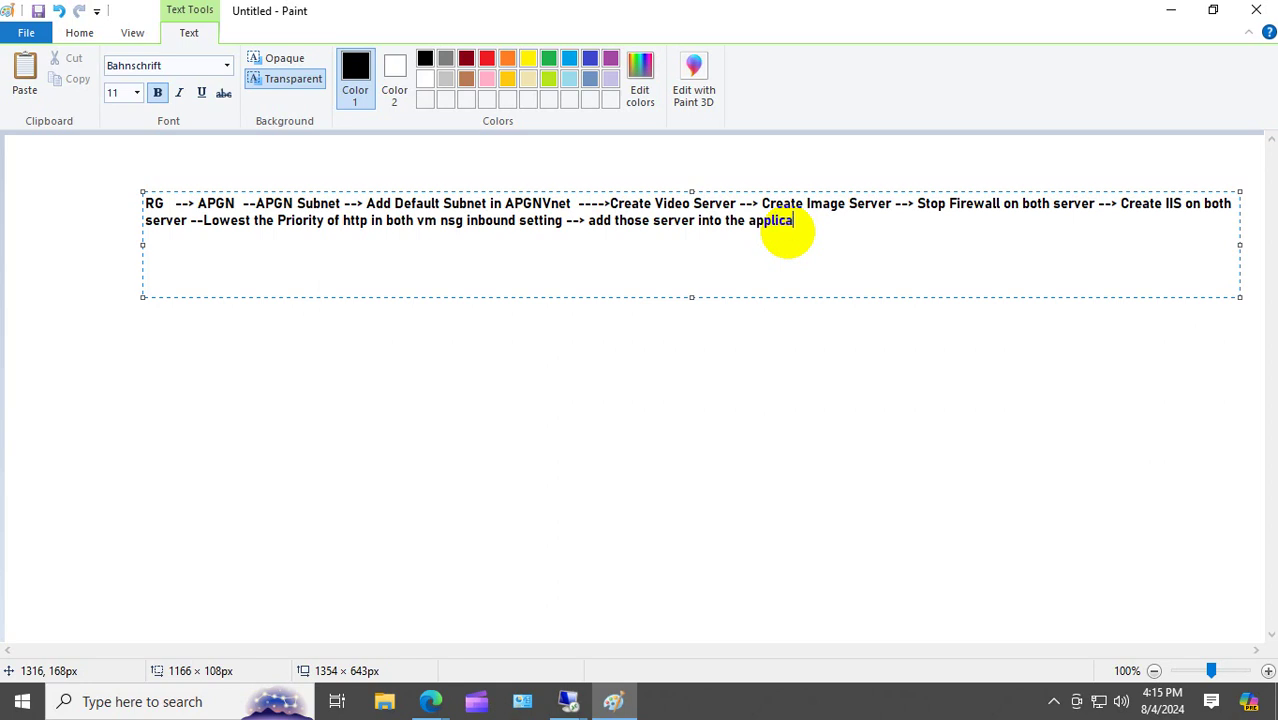
pyautogui.write('tion gateway bac')
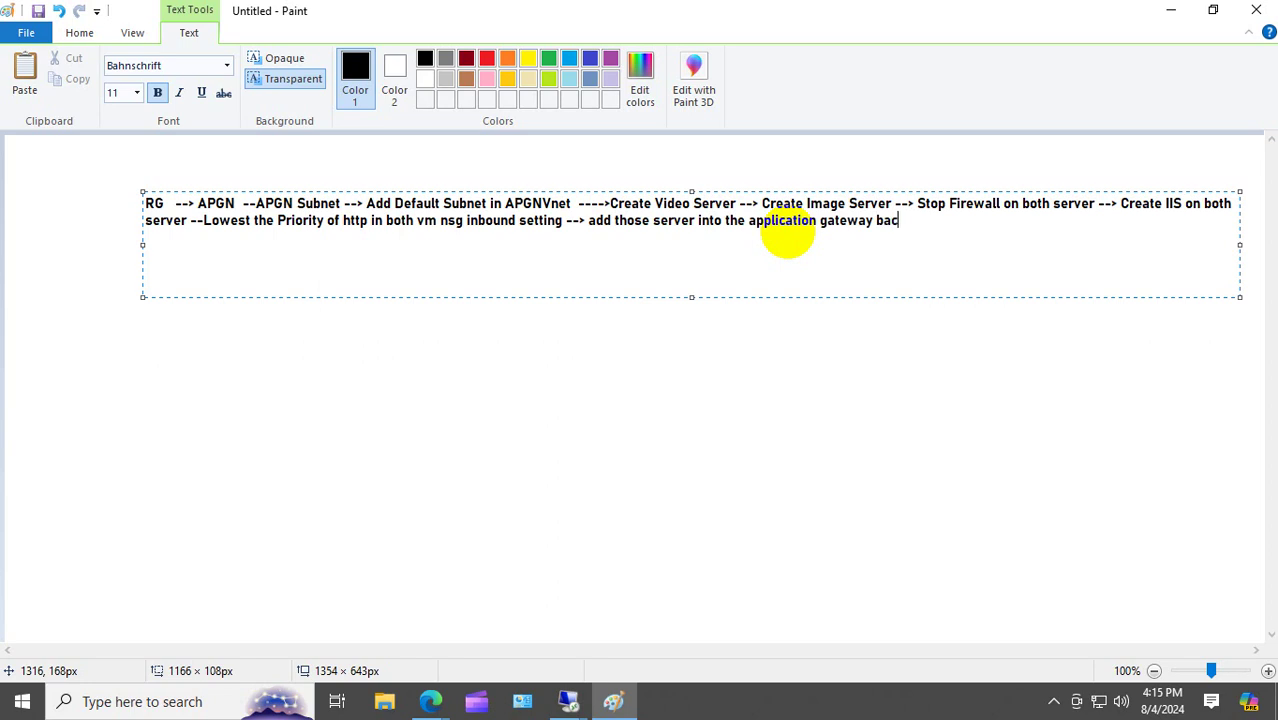
pyautogui.write('kend pool --> Create helt')
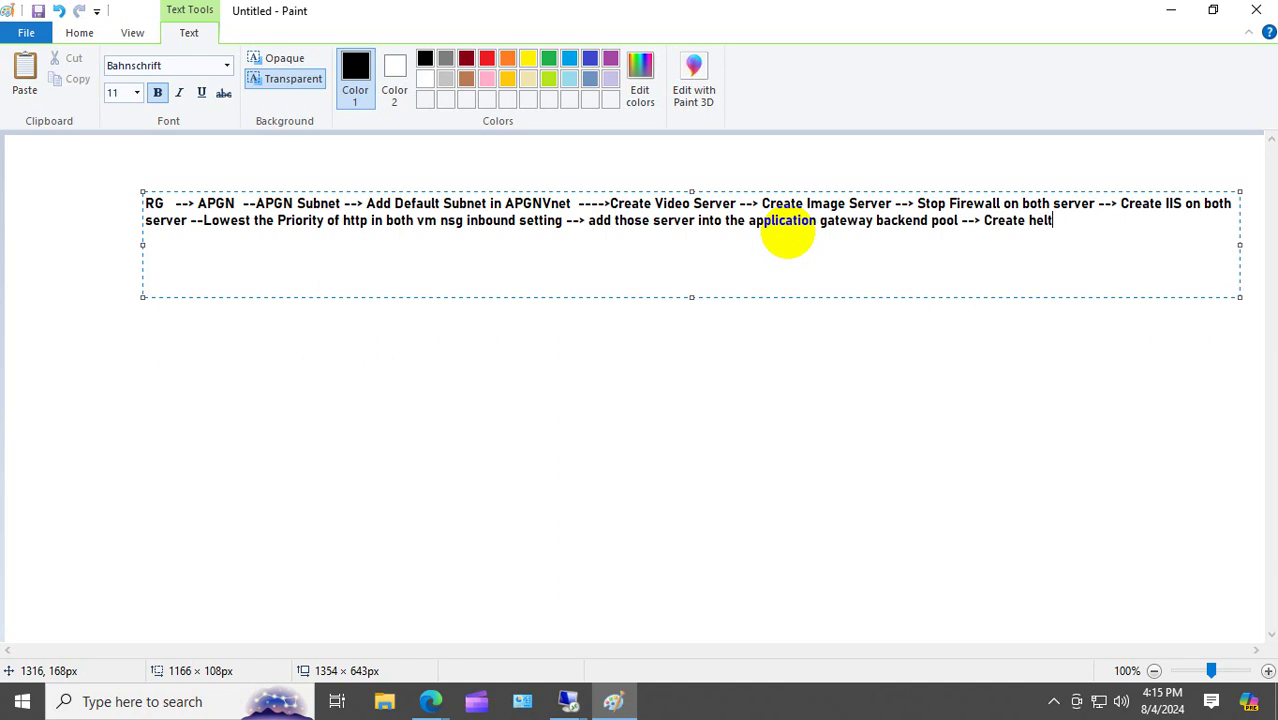
pyautogui.write('h probe')
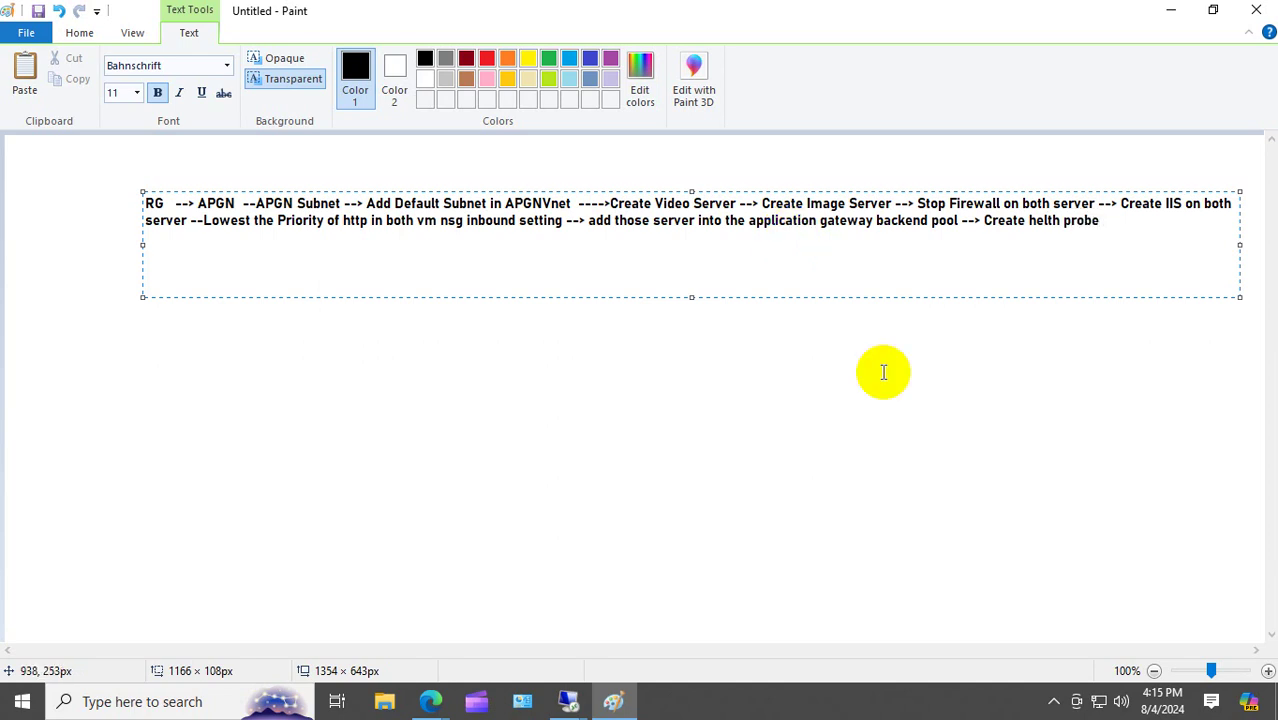
# Finish the note, then open resource group RG1 in the Azure portal.
pyautogui.click(893, 548)
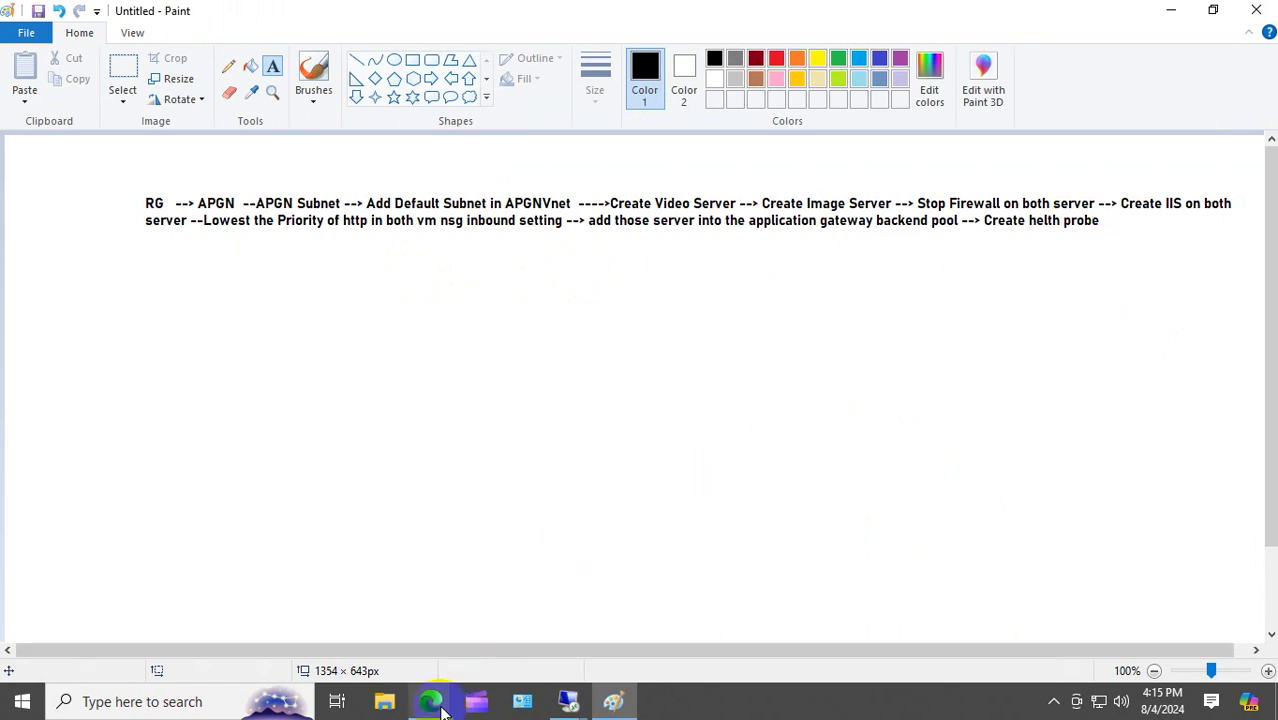
pyautogui.moveTo(430, 701)
pyautogui.click(370, 628)
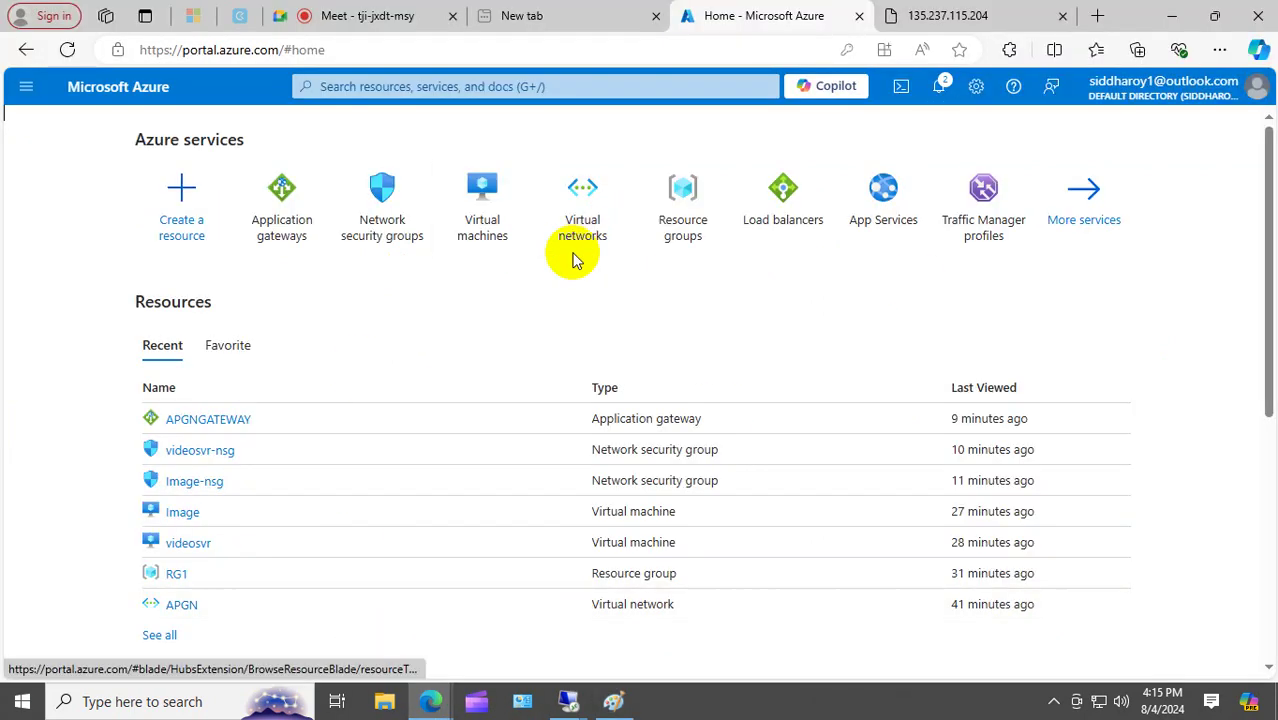
pyautogui.click(699, 232)
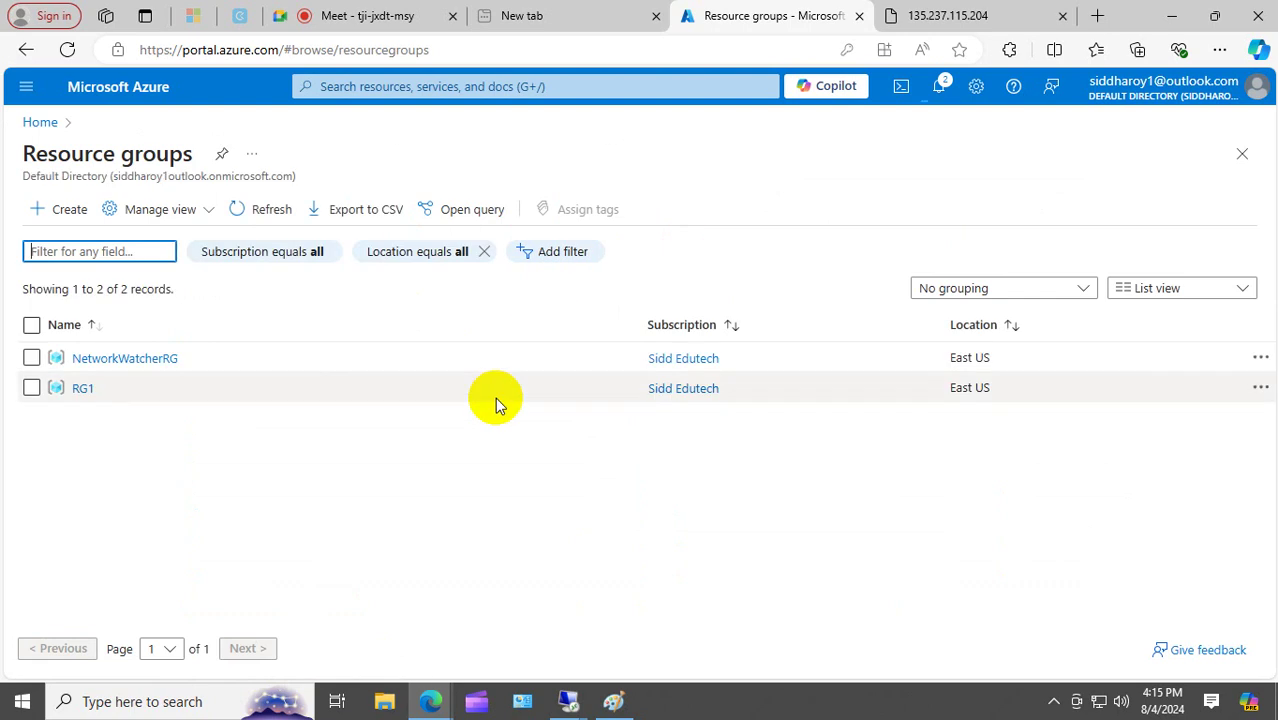
pyautogui.click(80, 392)
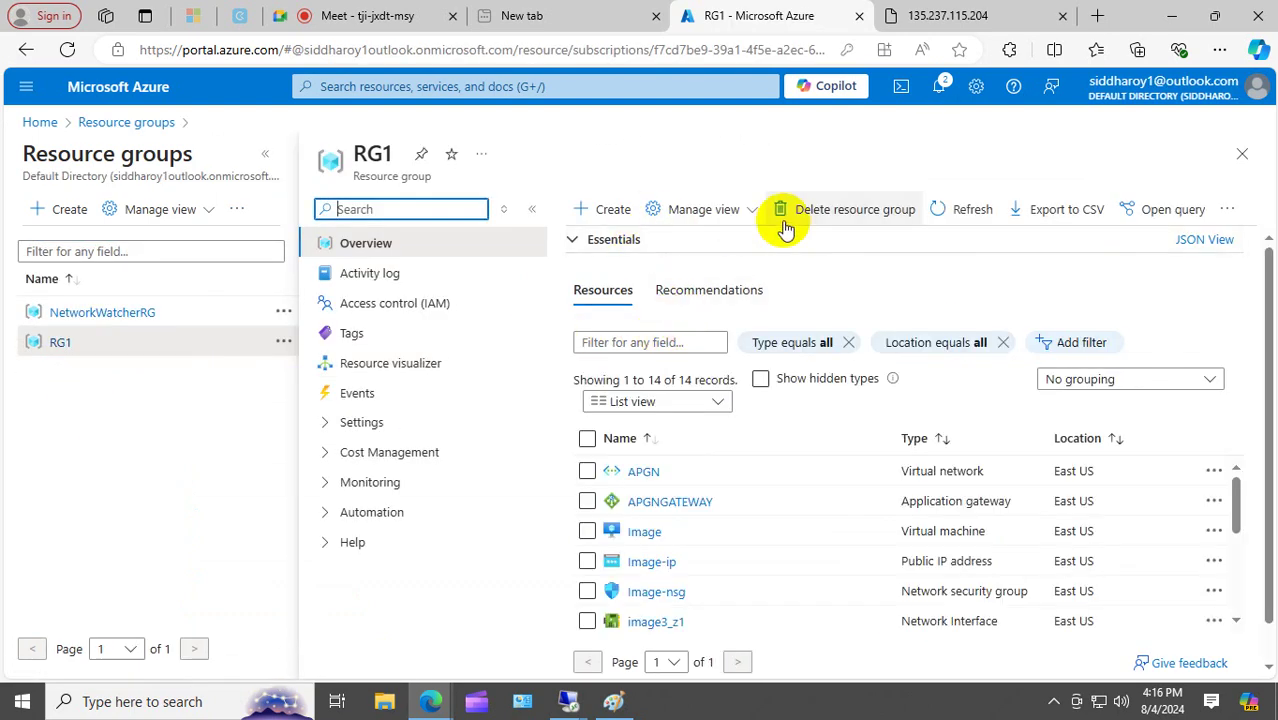
# Delete RG1 by pasting its name as confirmation and accepting the permanent deletion.
pyautogui.click(848, 214)
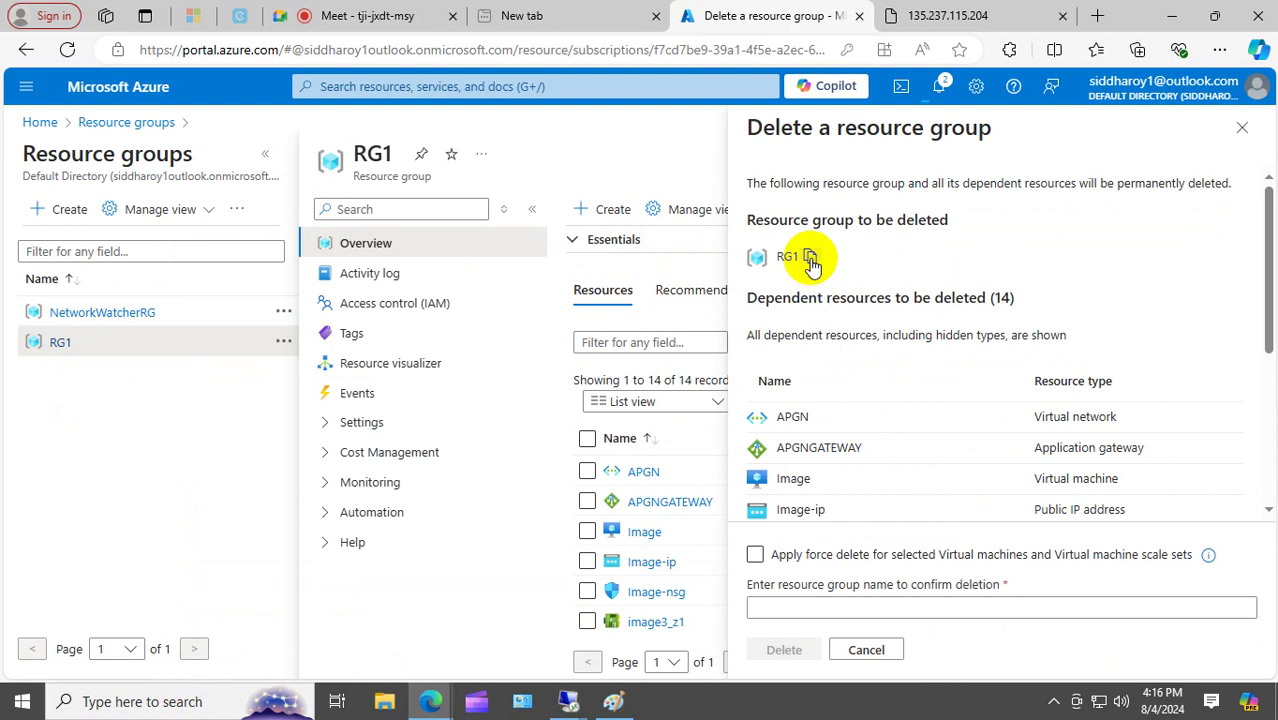
pyautogui.click(811, 257)
pyautogui.click(773, 605)
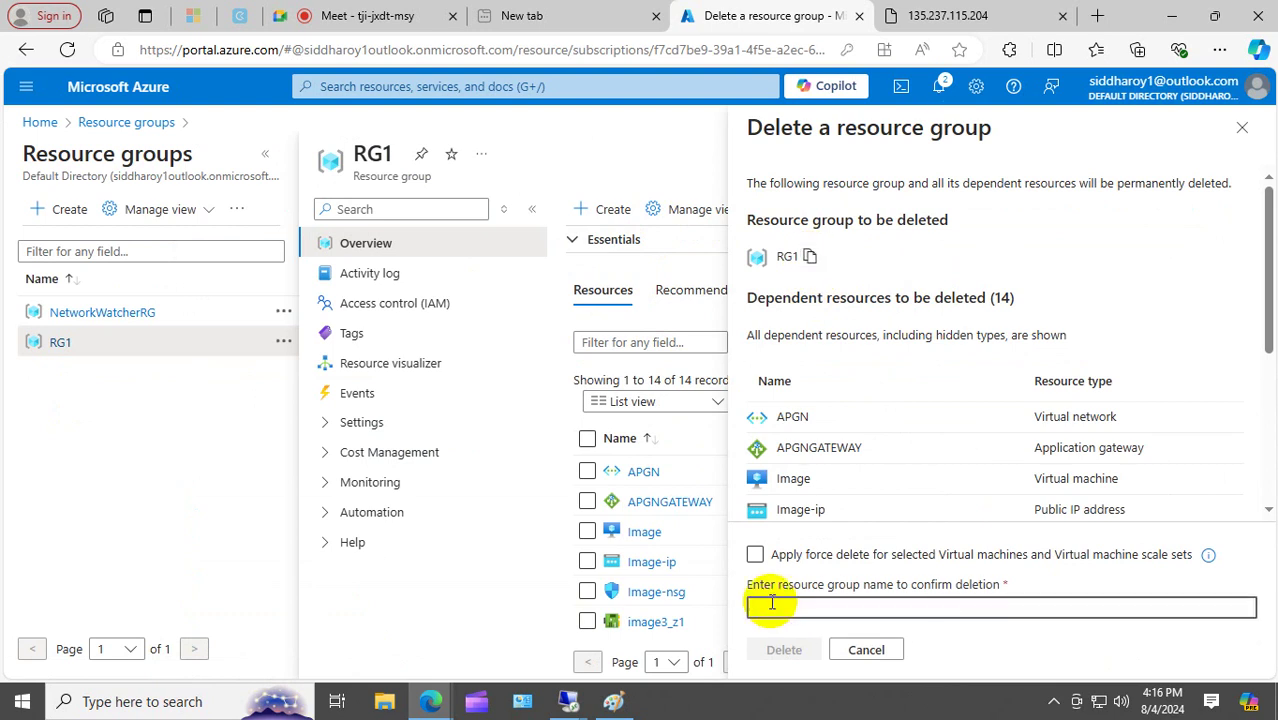
pyautogui.hotkey('ctrl', 'v')
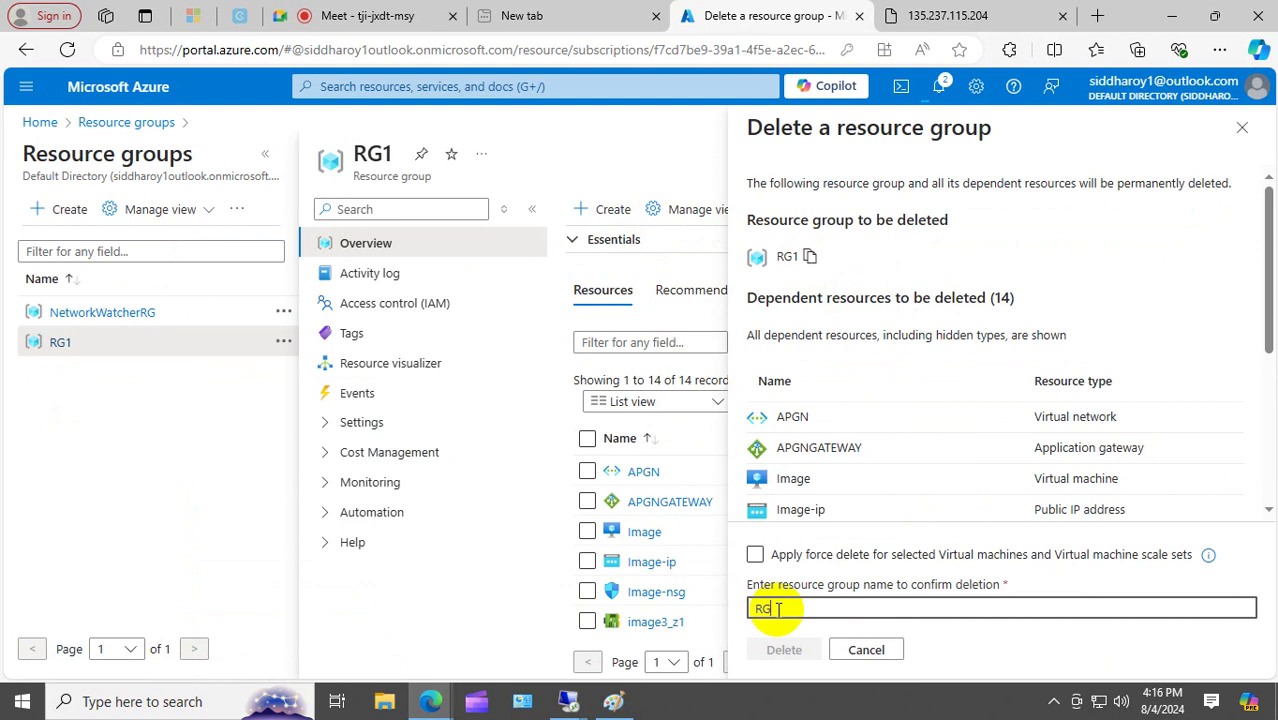
pyautogui.click(780, 650)
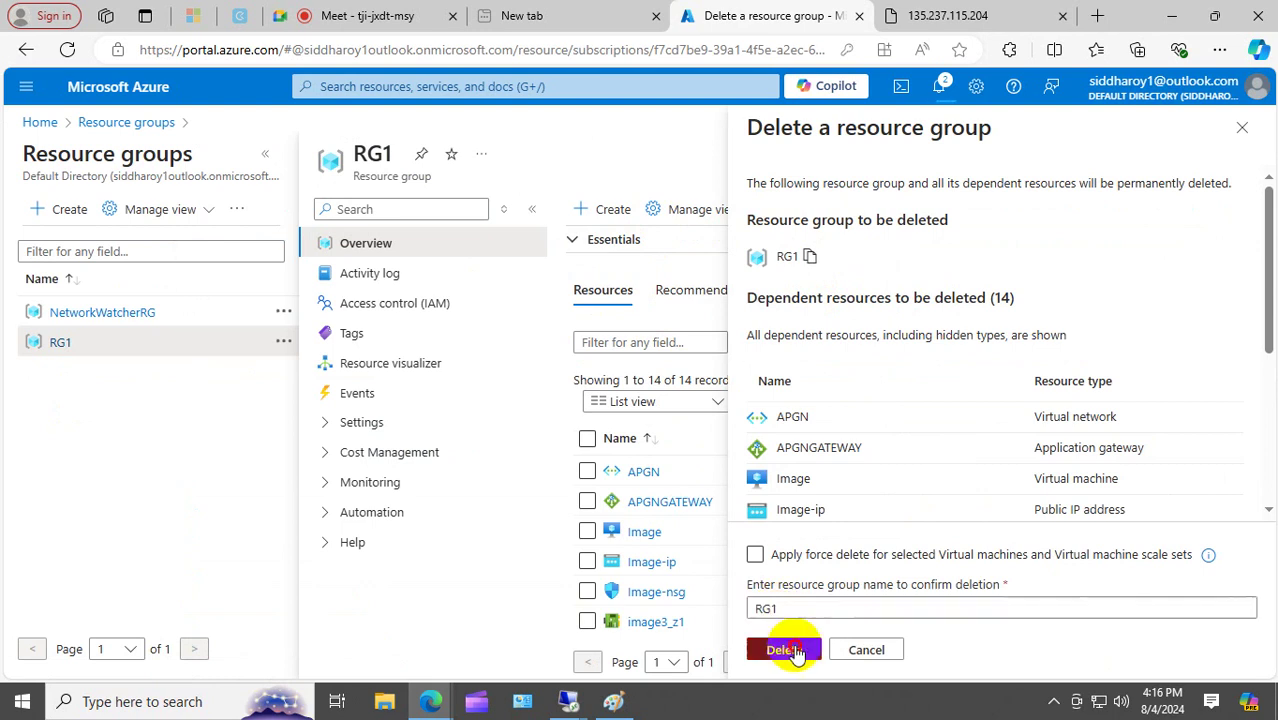
pyautogui.click(1001, 479)
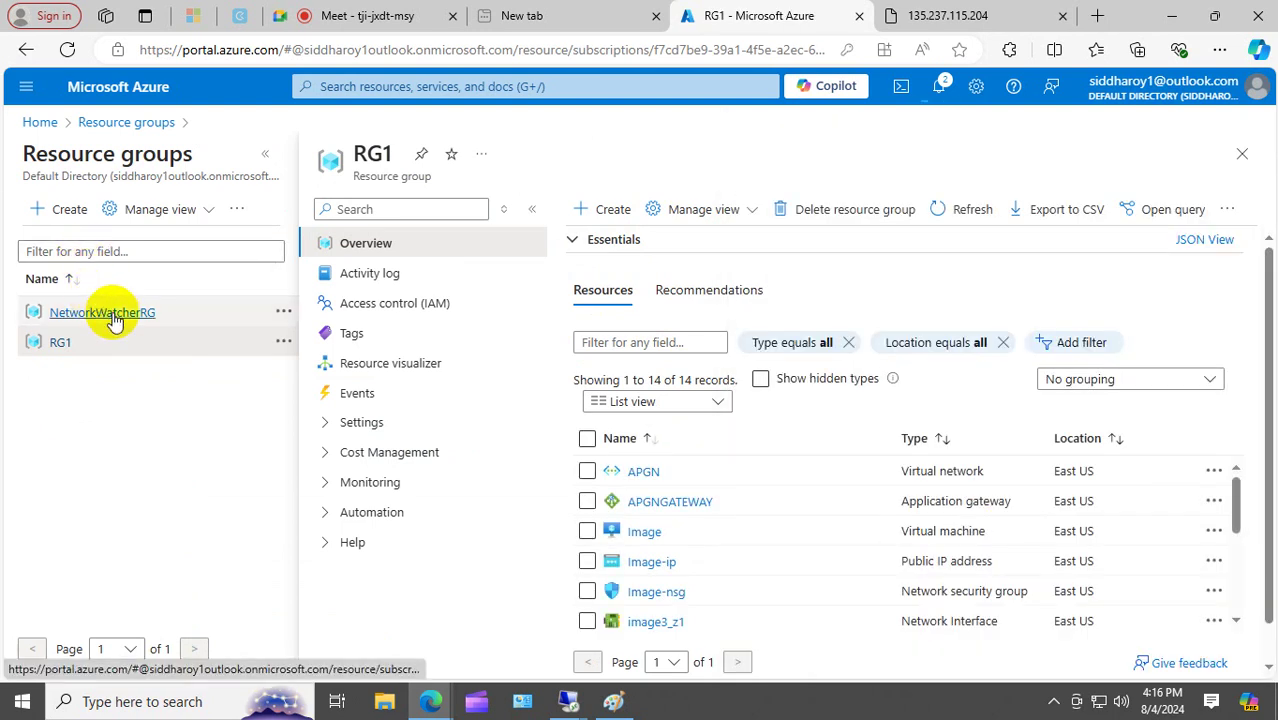
# Open NetworkWatcherRG, start deleting it, and paste 'NetworkWatcherRG' into the confirmation box.
pyautogui.click(112, 314)
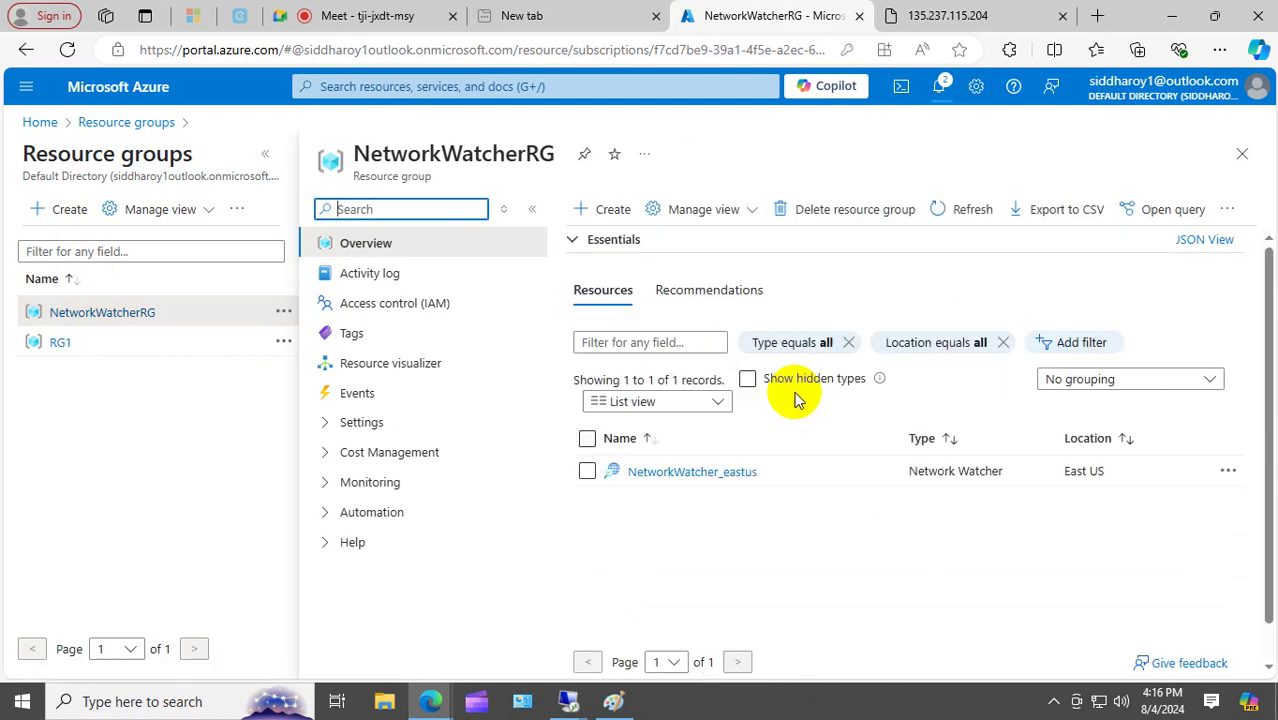
pyautogui.click(770, 385)
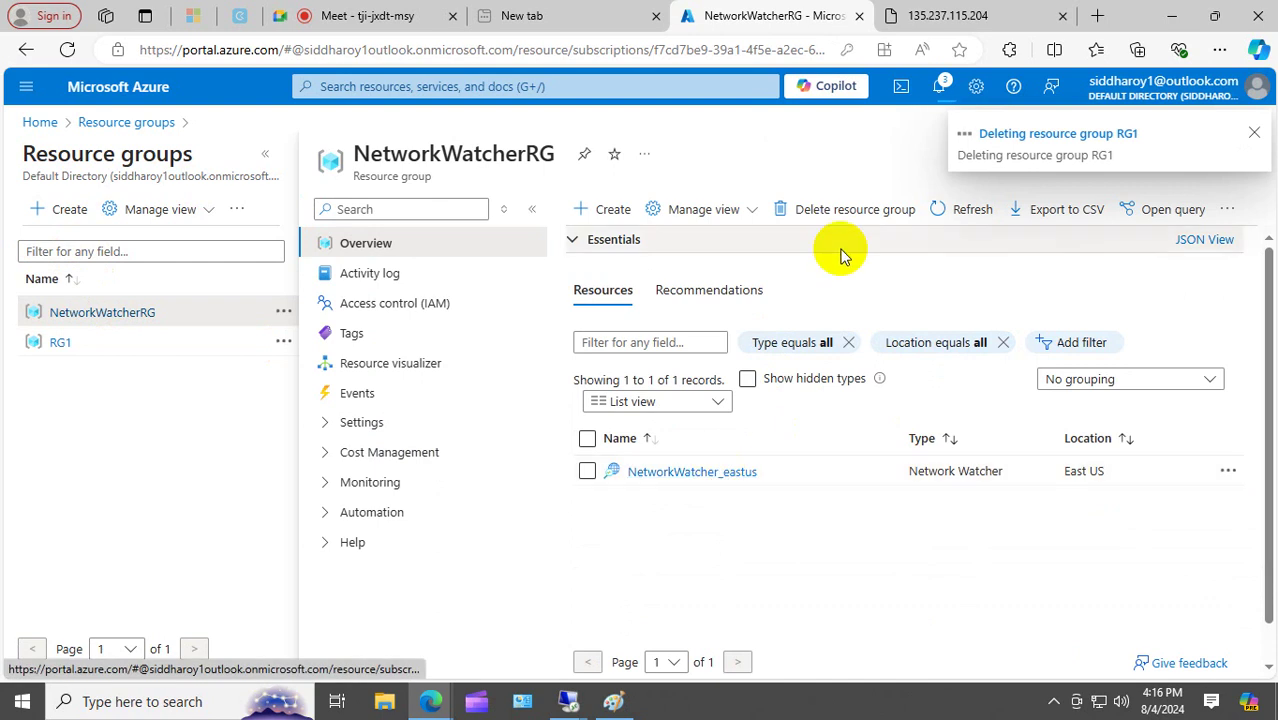
pyautogui.click(850, 209)
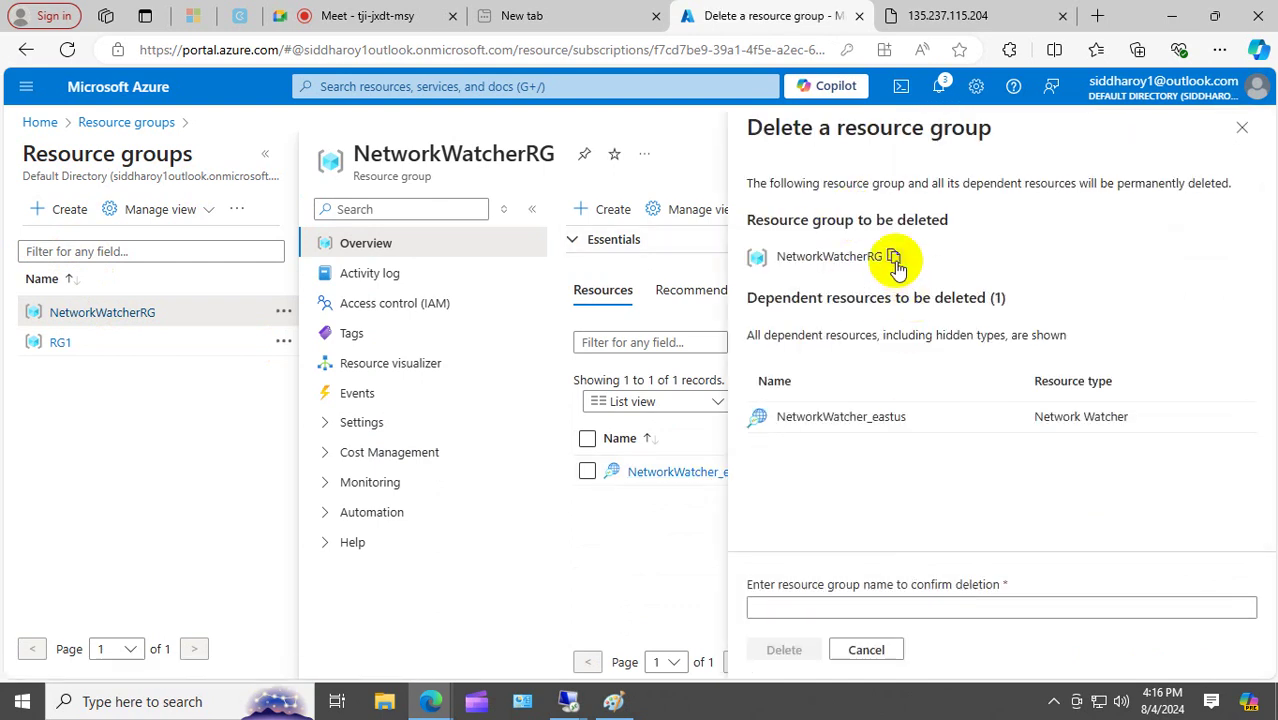
pyautogui.click(893, 257)
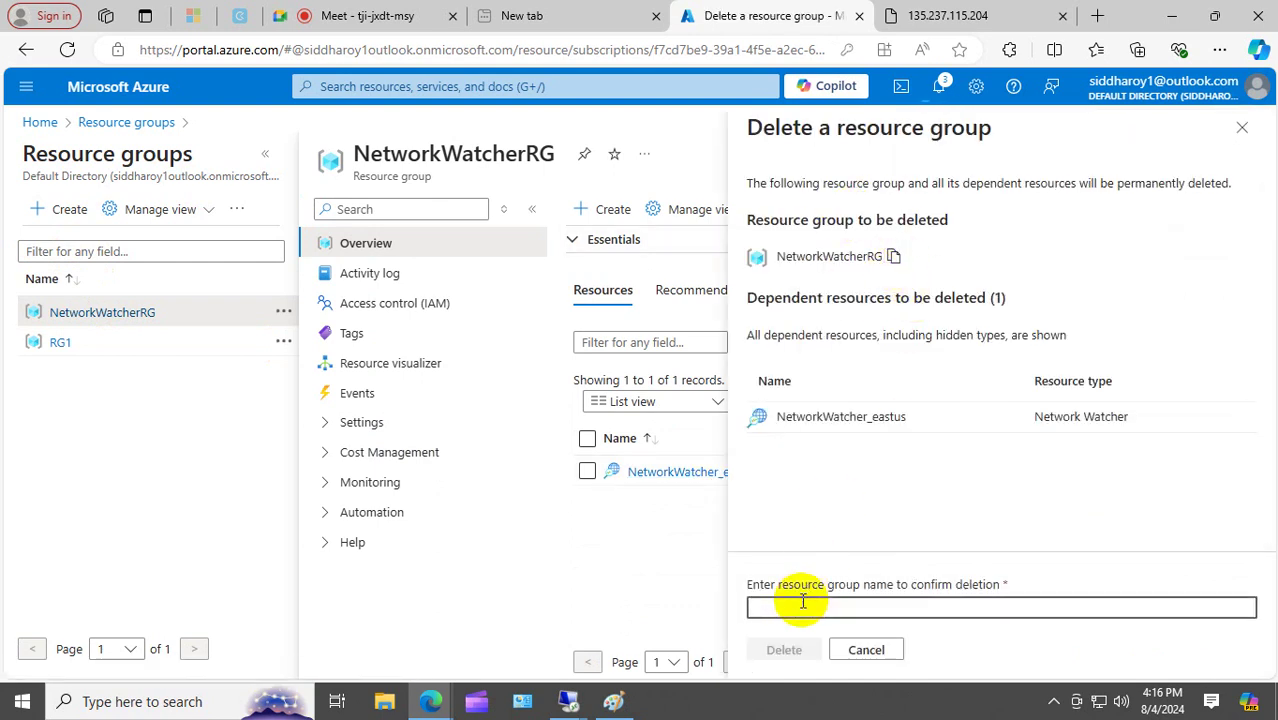
pyautogui.hotkey('ctrl', 'v')
# Confirm the permanent deletion and check that both RG1 and NetworkWatcherRG deletions are in progress.
pyautogui.click(782, 650)
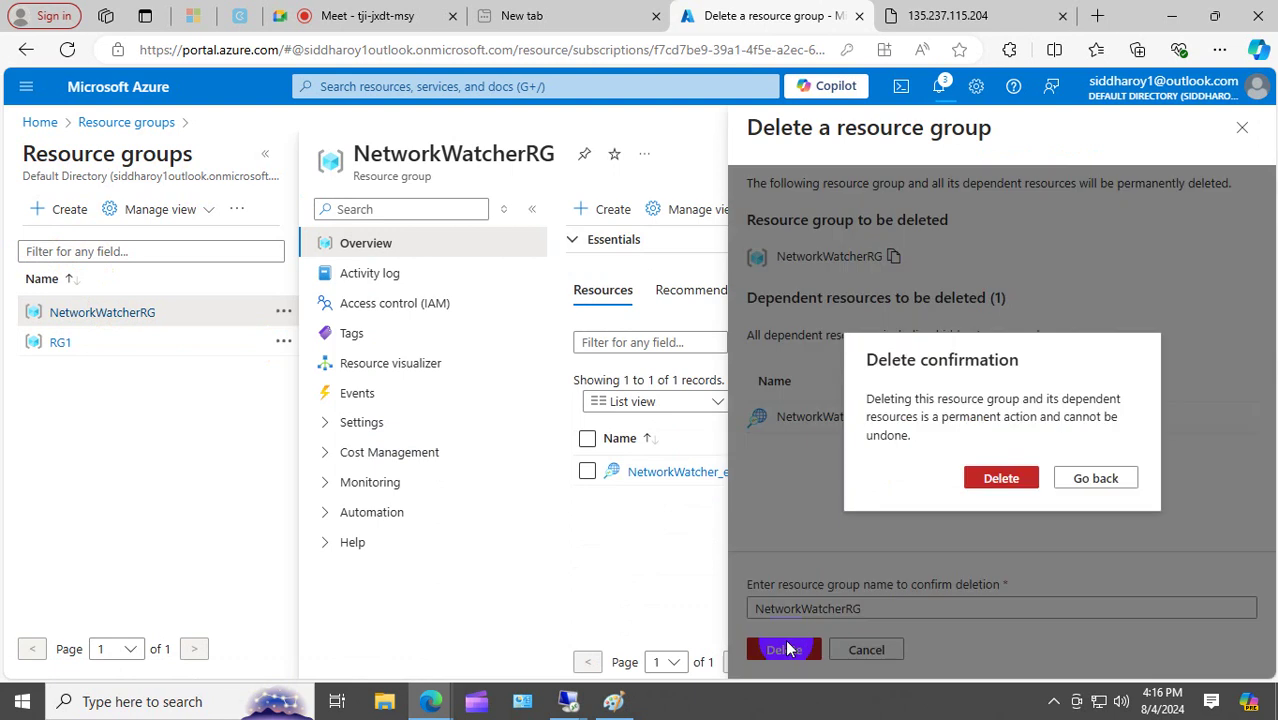
pyautogui.click(990, 480)
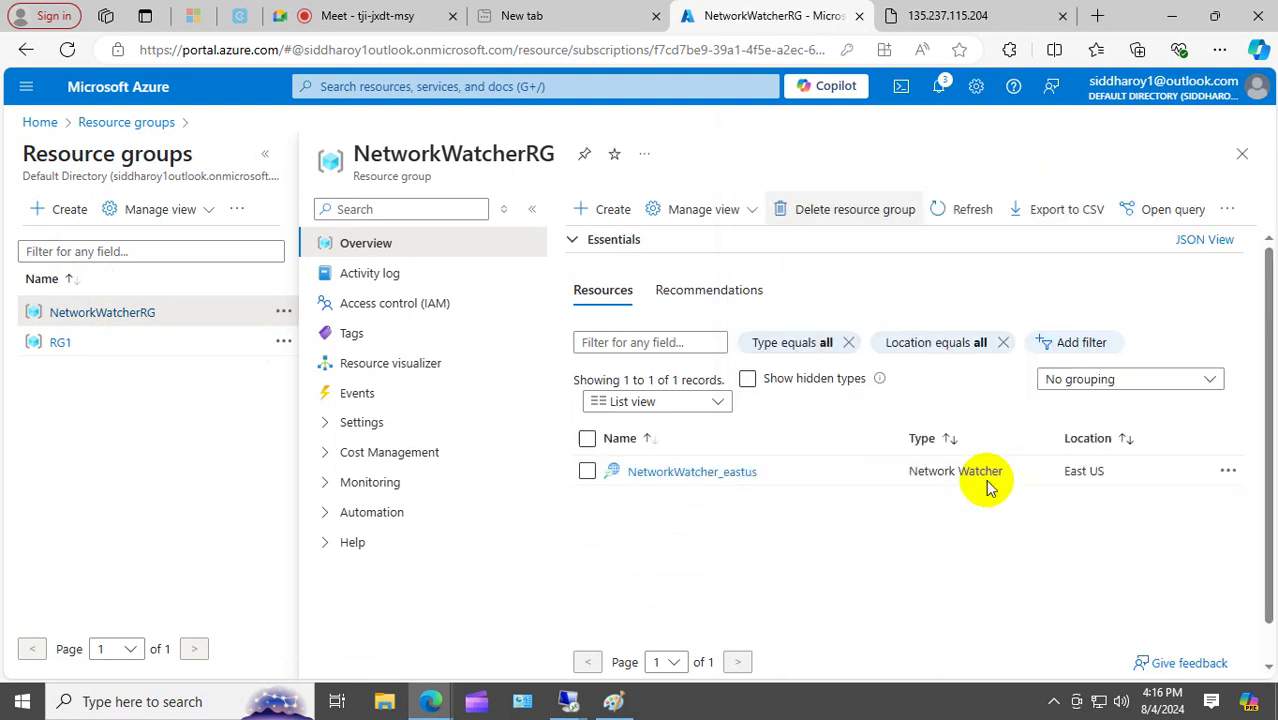
pyautogui.click(938, 88)
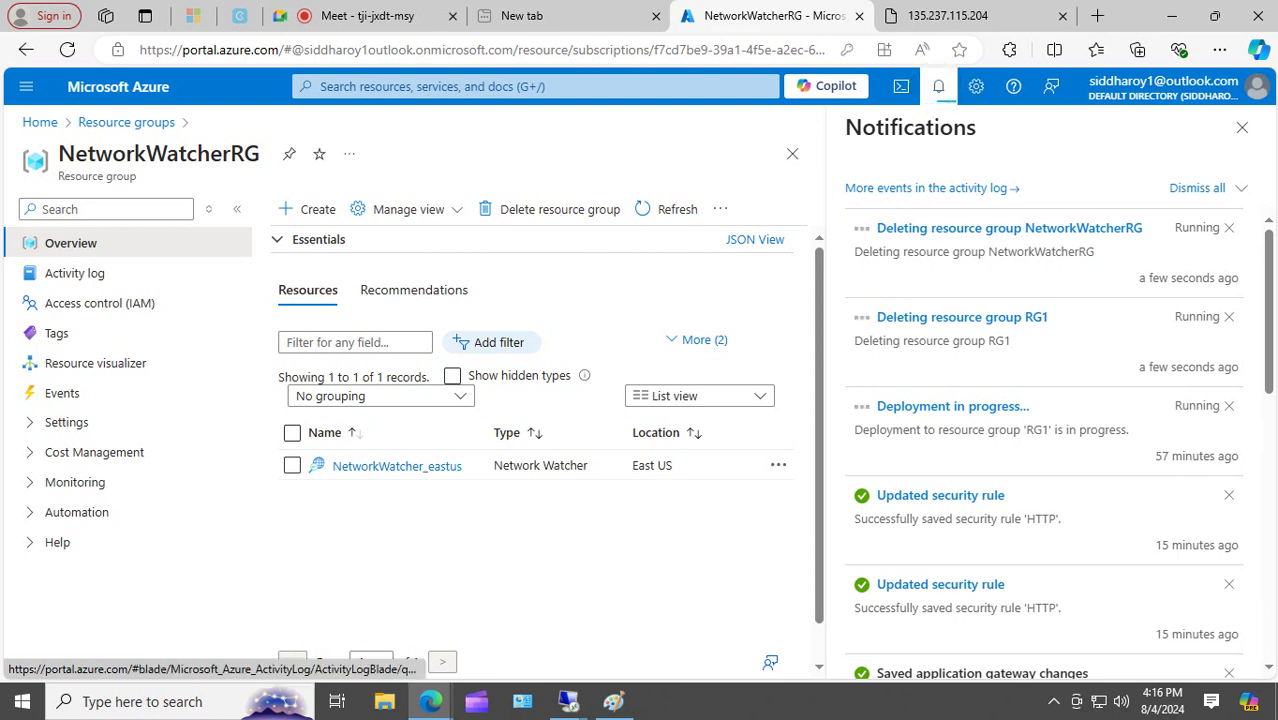
pyautogui.click(1054, 704)
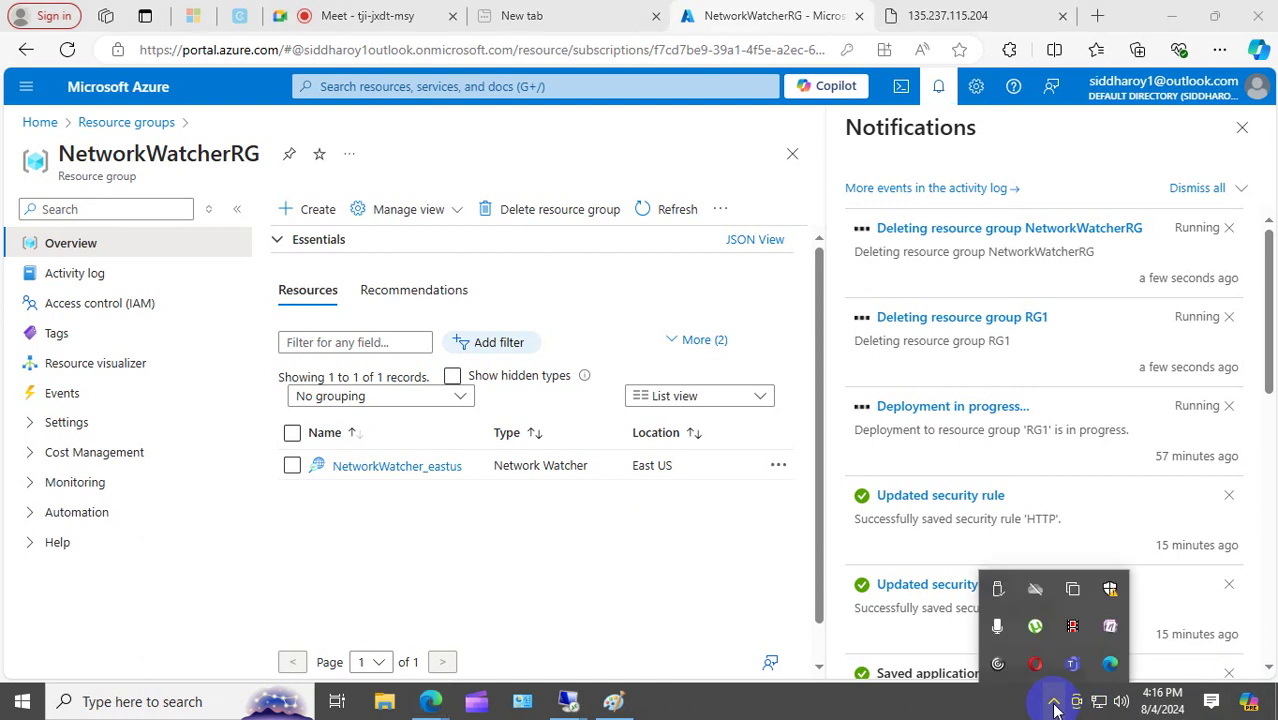